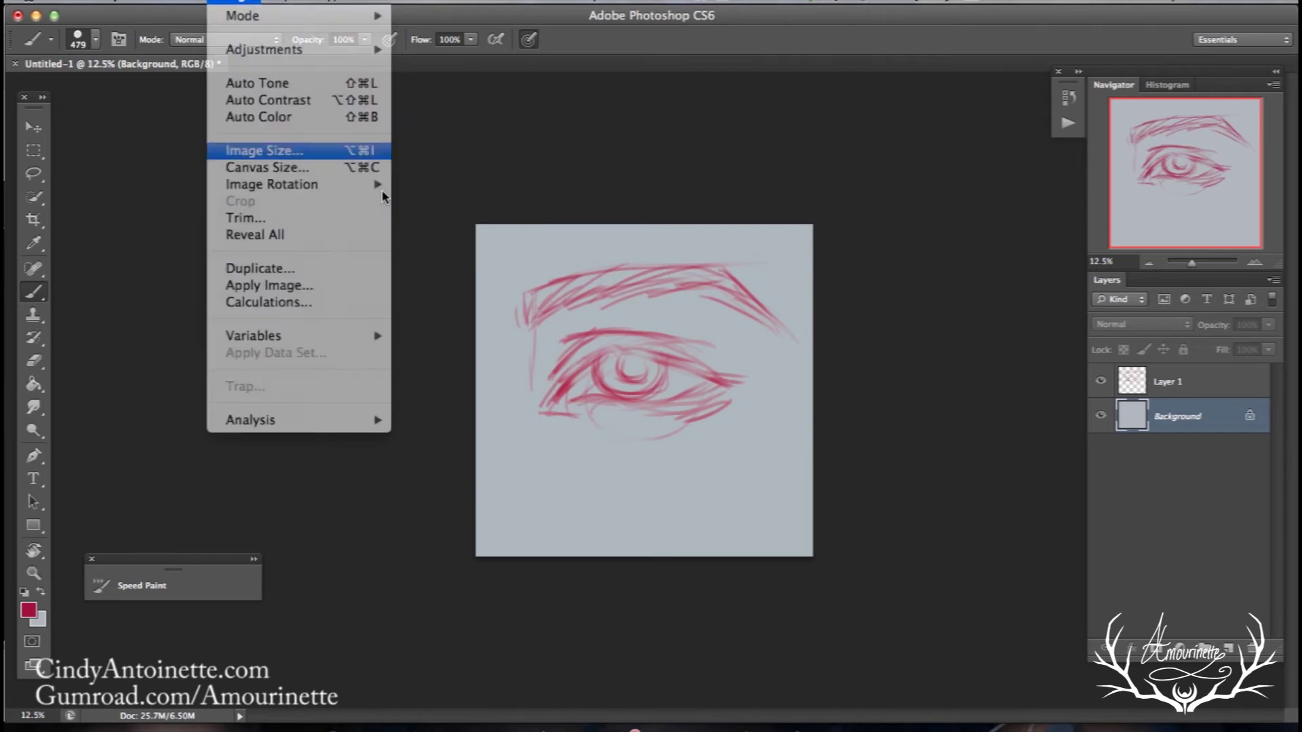
- Resize the image to a document size of 8 inches
{"action": "left_click", "coordinate": [697, 408]}
{"action": "type", "text": "8"}
{"action": "left_click", "coordinate": [1011, 296]}
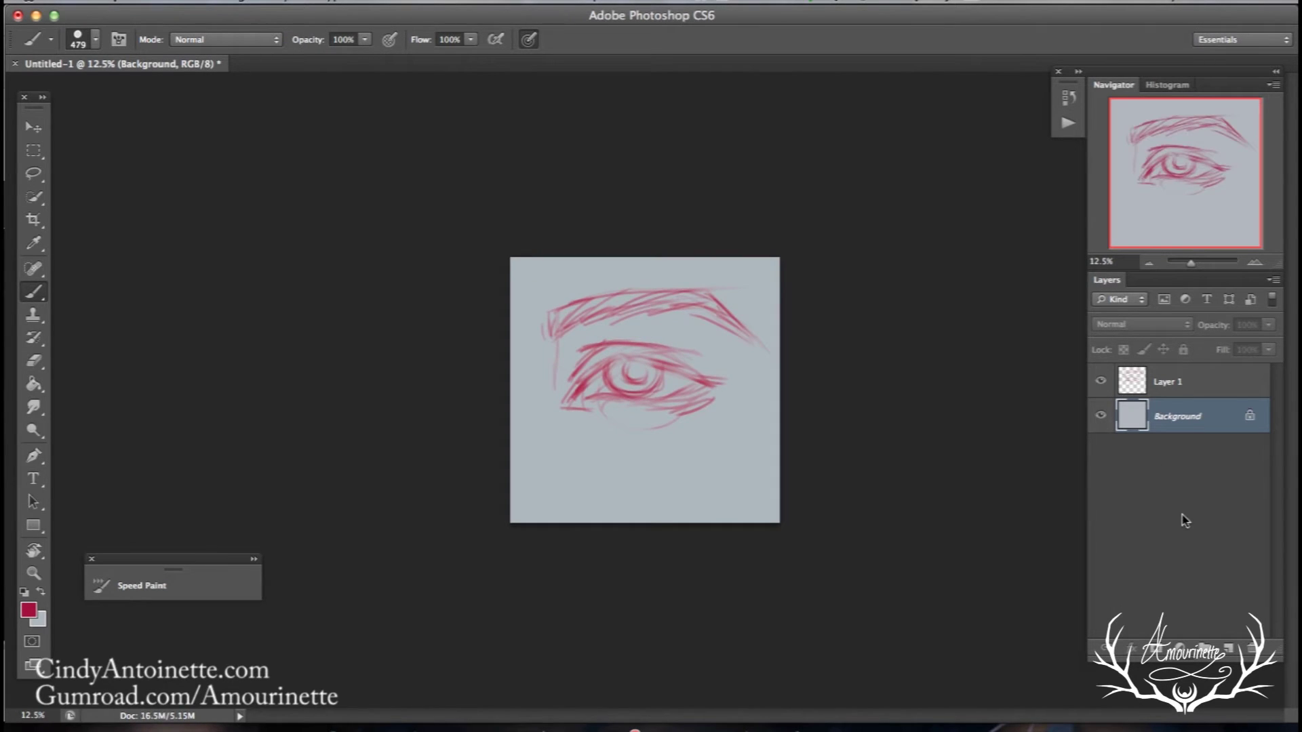
- Add a new layer above the background and set the foreground colour to skin tone #b99a85 for the Brush
{"action": "left_click", "coordinate": [1227, 648]}
{"action": "left_click", "coordinate": [29, 609]}
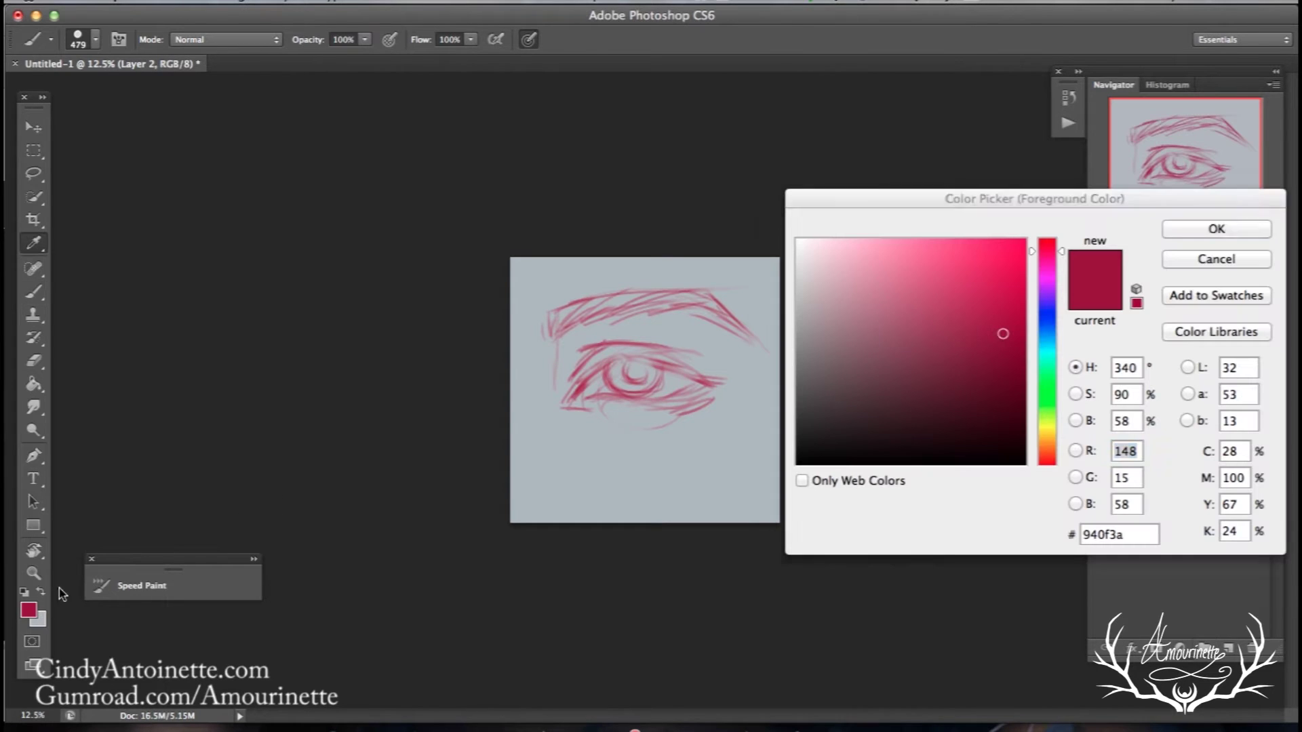
{"action": "left_click_drag", "start_coordinate": [1045, 470], "coordinate": [1044, 451]}
{"action": "left_click_drag", "start_coordinate": [840, 273], "coordinate": [860, 300]}
{"action": "left_click", "coordinate": [1216, 229]}
{"action": "key", "text": "b"}
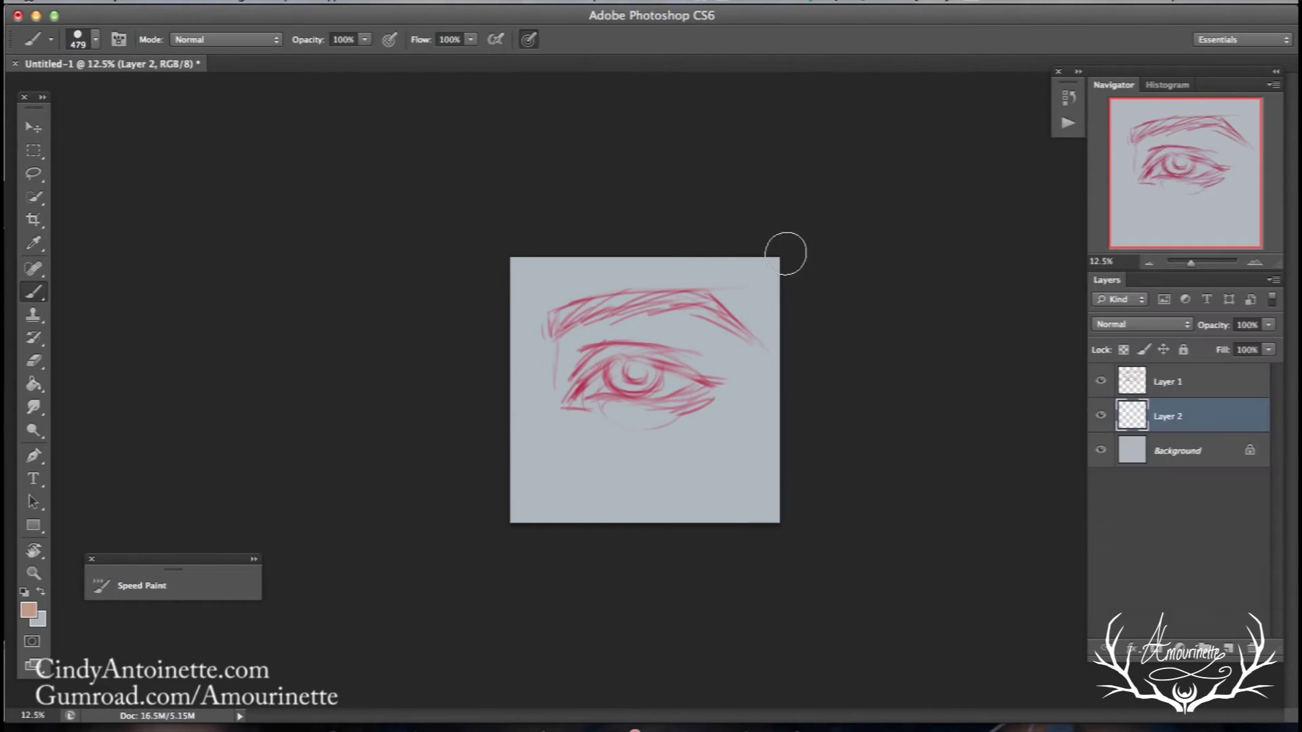
- Paint a broad skin-tone oval beneath the sketched eye and eyebrow on the new layer
{"action": "mouse_move", "coordinate": [618, 314]}
{"action": "left_mouse_down"}
{"action": "mouse_move", "coordinate": [535, 366]}
{"action": "mouse_move", "coordinate": [539, 327]}
{"action": "mouse_move", "coordinate": [552, 404]}
{"action": "mouse_move", "coordinate": [546, 315]}
{"action": "left_mouse_up"}
{"action": "mouse_move", "coordinate": [724, 310]}
{"action": "left_mouse_down"}
{"action": "mouse_move", "coordinate": [752, 343]}
{"action": "mouse_move", "coordinate": [642, 392]}
{"action": "mouse_move", "coordinate": [574, 403]}
{"action": "mouse_move", "coordinate": [729, 390]}
{"action": "mouse_move", "coordinate": [676, 349]}
{"action": "mouse_move", "coordinate": [620, 357]}
{"action": "mouse_move", "coordinate": [585, 402]}
{"action": "mouse_move", "coordinate": [597, 412]}
{"action": "mouse_move", "coordinate": [567, 422]}
{"action": "mouse_move", "coordinate": [609, 415]}
{"action": "mouse_move", "coordinate": [550, 426]}
{"action": "mouse_move", "coordinate": [654, 427]}
{"action": "mouse_move", "coordinate": [753, 398]}
{"action": "mouse_move", "coordinate": [756, 360]}
{"action": "mouse_move", "coordinate": [718, 372]}
{"action": "mouse_move", "coordinate": [765, 341]}
{"action": "left_mouse_up"}
{"action": "mouse_move", "coordinate": [554, 355]}
{"action": "left_mouse_down"}
{"action": "mouse_move", "coordinate": [527, 382]}
{"action": "mouse_move", "coordinate": [633, 300]}
{"action": "mouse_move", "coordinate": [528, 332]}
{"action": "mouse_move", "coordinate": [777, 321]}
{"action": "mouse_move", "coordinate": [749, 363]}
{"action": "mouse_move", "coordinate": [752, 332]}
{"action": "mouse_move", "coordinate": [641, 338]}
{"action": "mouse_move", "coordinate": [619, 308]}
{"action": "mouse_move", "coordinate": [537, 324]}
{"action": "mouse_move", "coordinate": [735, 320]}
{"action": "mouse_move", "coordinate": [541, 400]}
{"action": "mouse_move", "coordinate": [512, 379]}
{"action": "left_mouse_up"}
{"action": "left_click", "coordinate": [38, 363]}
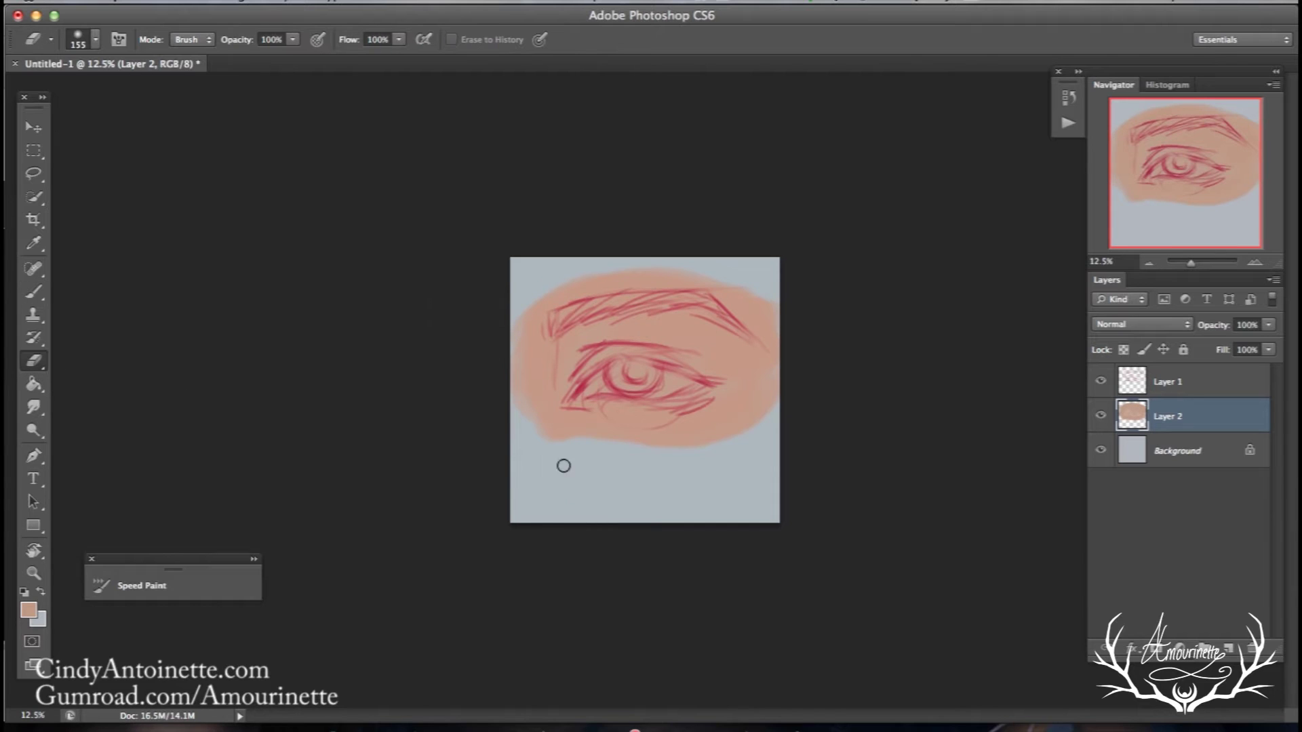
{"action": "left_click", "coordinate": [34, 292]}
{"action": "left_click_drag", "start_coordinate": [543, 419], "coordinate": [664, 420]}
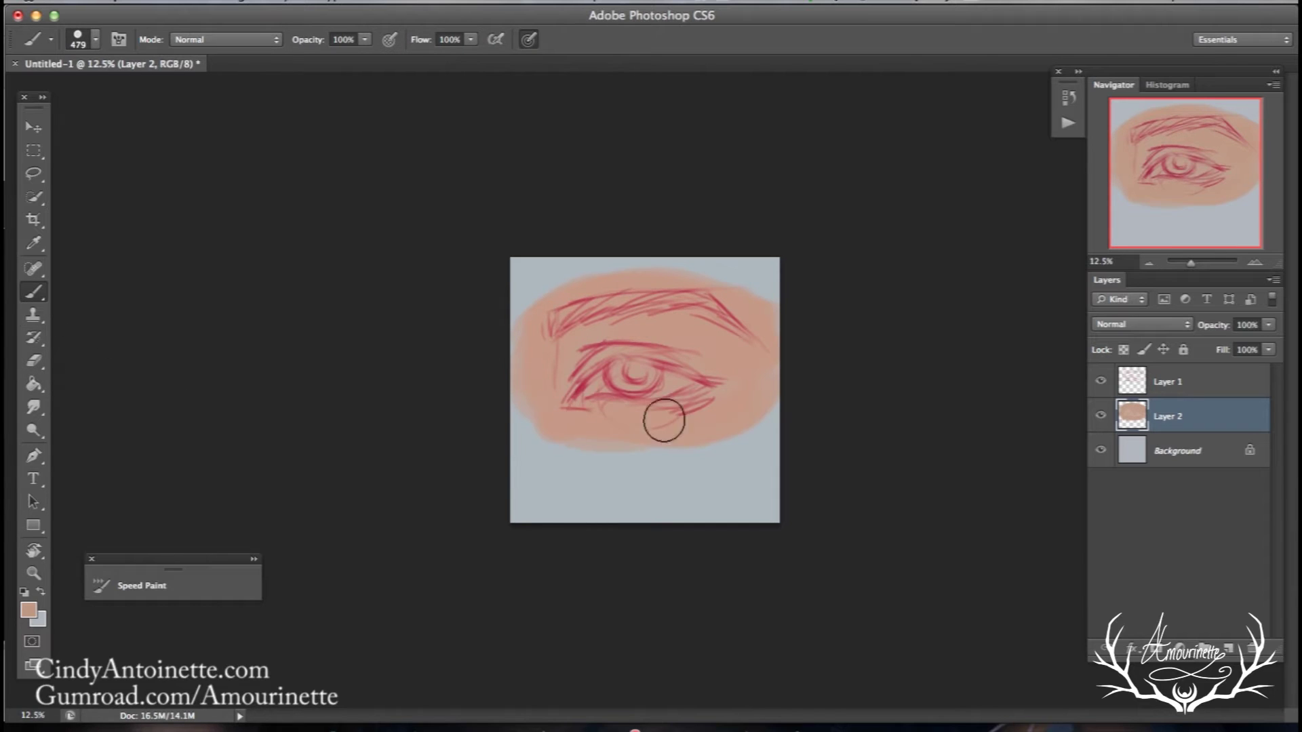
{"action": "mouse_move", "coordinate": [569, 314]}
{"action": "left_mouse_down"}
{"action": "mouse_move", "coordinate": [657, 287]}
{"action": "mouse_move", "coordinate": [551, 303]}
{"action": "mouse_move", "coordinate": [718, 280]}
{"action": "mouse_move", "coordinate": [618, 284]}
{"action": "mouse_move", "coordinate": [726, 290]}
{"action": "left_mouse_up"}
- Crop the canvas to a wider format, adding space at both sides and above, and trimming the bottom edge
{"action": "left_click", "coordinate": [32, 219]}
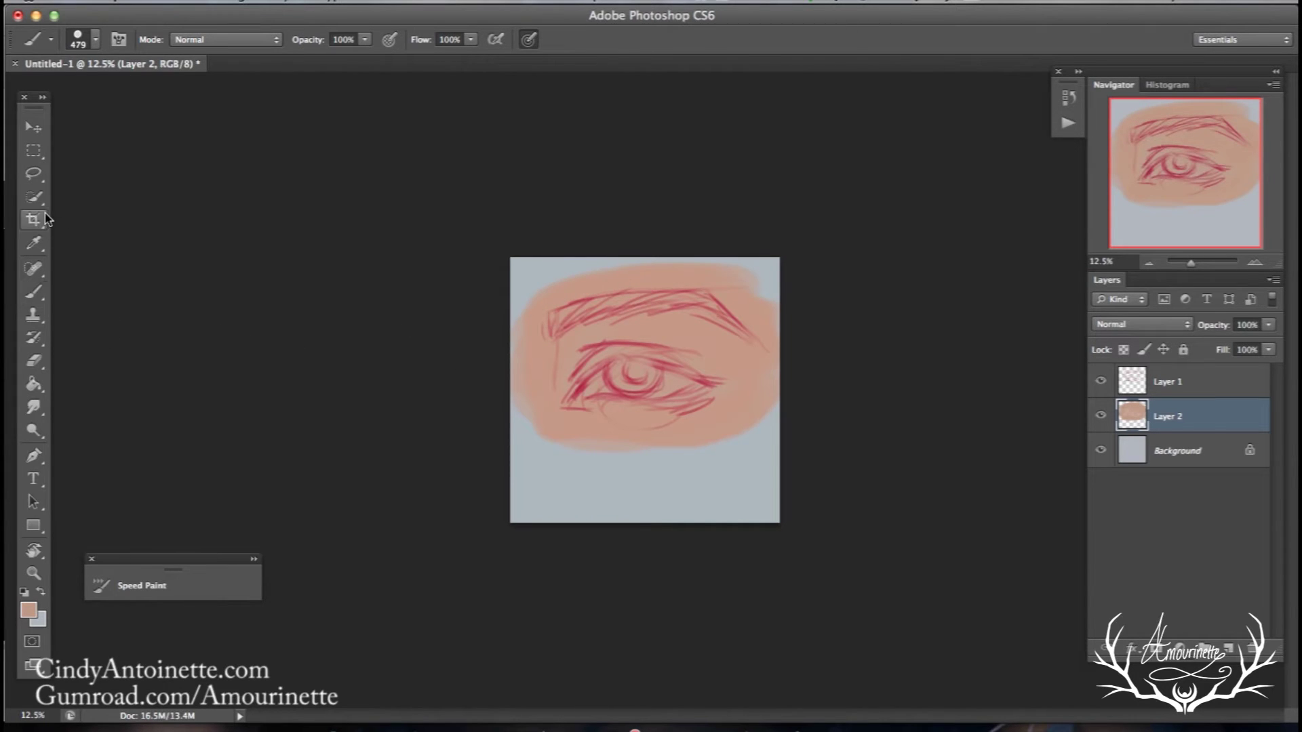
{"action": "left_click_drag", "start_coordinate": [504, 390], "coordinate": [501, 390]}
{"action": "left_click_drag", "start_coordinate": [799, 388], "coordinate": [806, 389]}
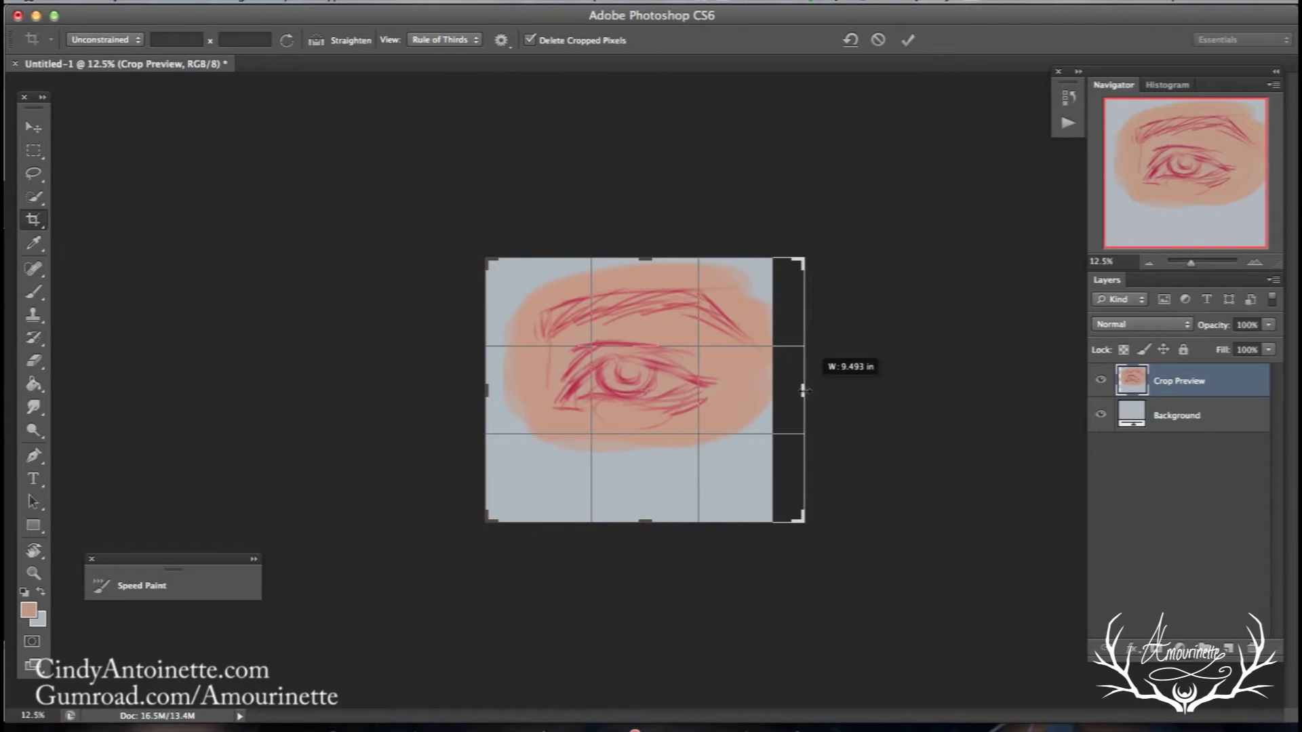
{"action": "left_click_drag", "start_coordinate": [644, 258], "coordinate": [641, 251]}
{"action": "left_click_drag", "start_coordinate": [646, 530], "coordinate": [647, 510]}
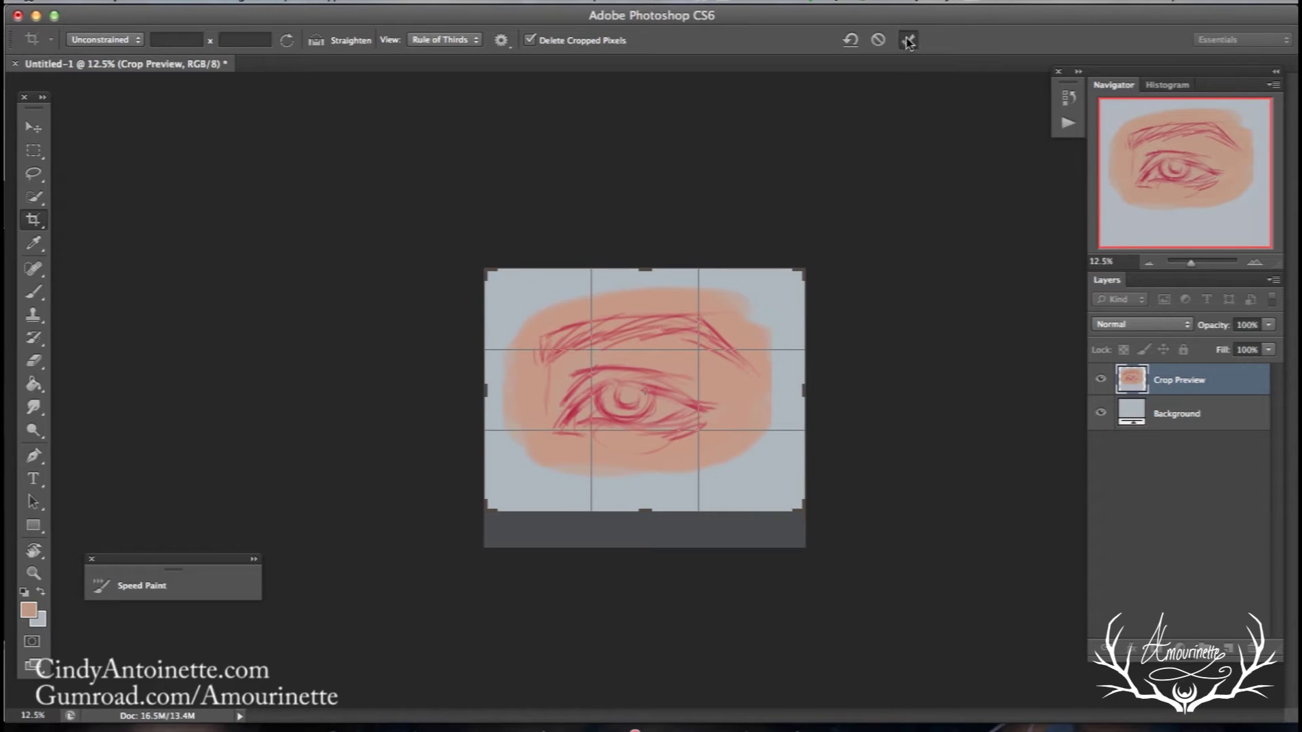
{"action": "left_click", "coordinate": [908, 41]}
- Extend the skin-tone base around both sides and the upper edge of the oval with the Brush
{"action": "left_click", "coordinate": [37, 294]}
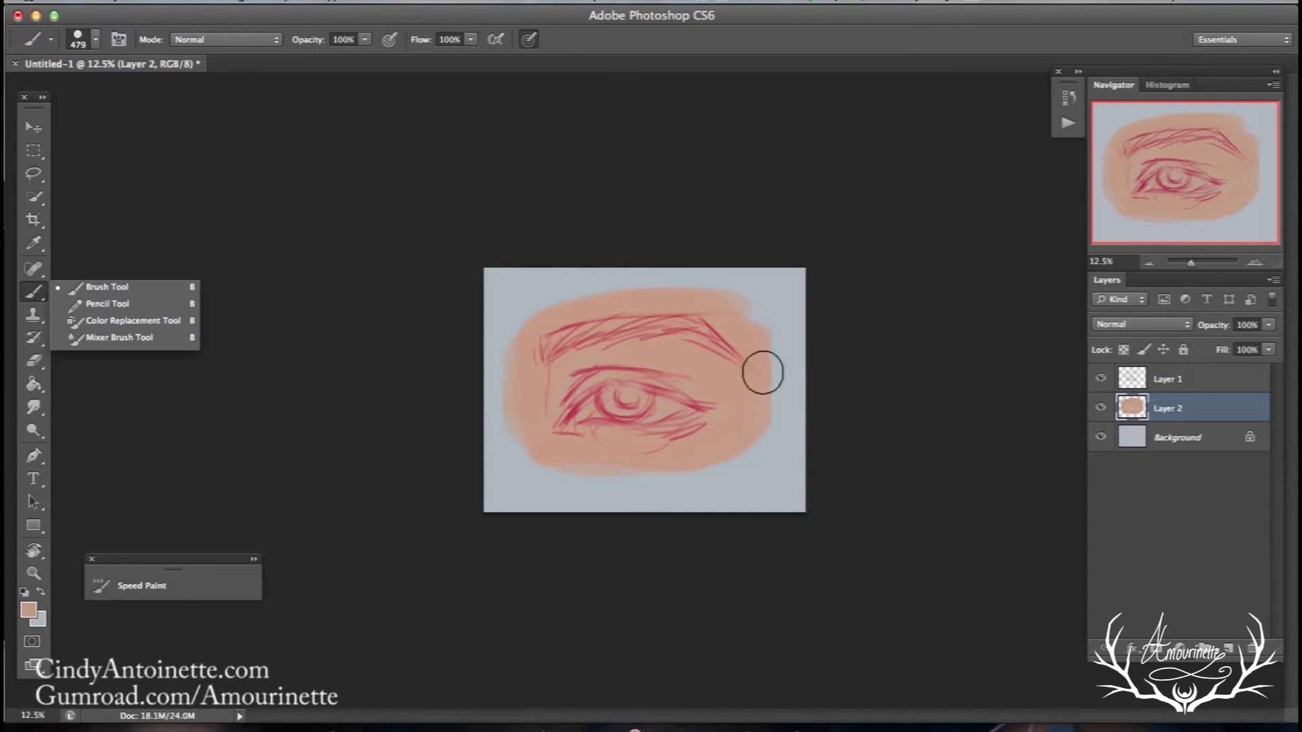
{"action": "left_click_drag", "start_coordinate": [769, 356], "coordinate": [768, 407]}
{"action": "left_click_drag", "start_coordinate": [547, 319], "coordinate": [764, 346]}
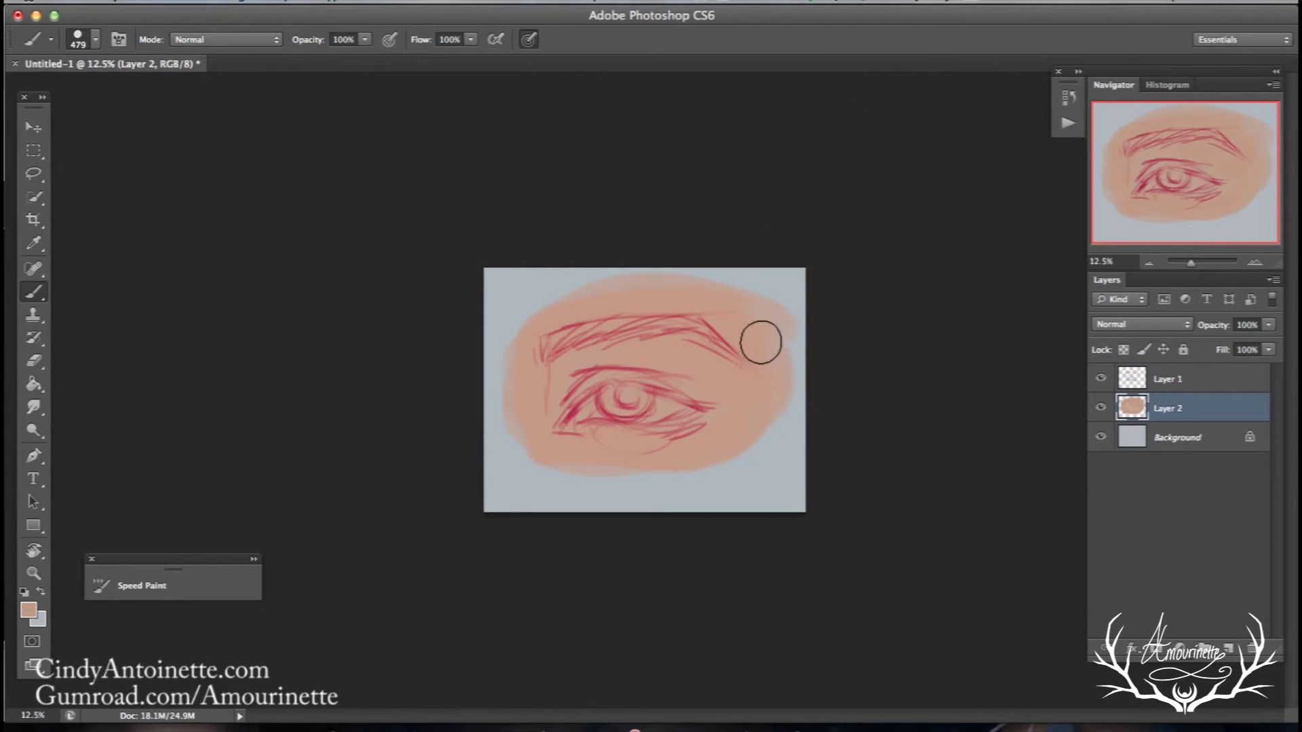
{"action": "mouse_move", "coordinate": [545, 359]}
{"action": "left_mouse_down"}
{"action": "mouse_move", "coordinate": [509, 395]}
{"action": "mouse_move", "coordinate": [743, 416]}
{"action": "mouse_move", "coordinate": [535, 445]}
{"action": "mouse_move", "coordinate": [762, 397]}
{"action": "left_mouse_up"}
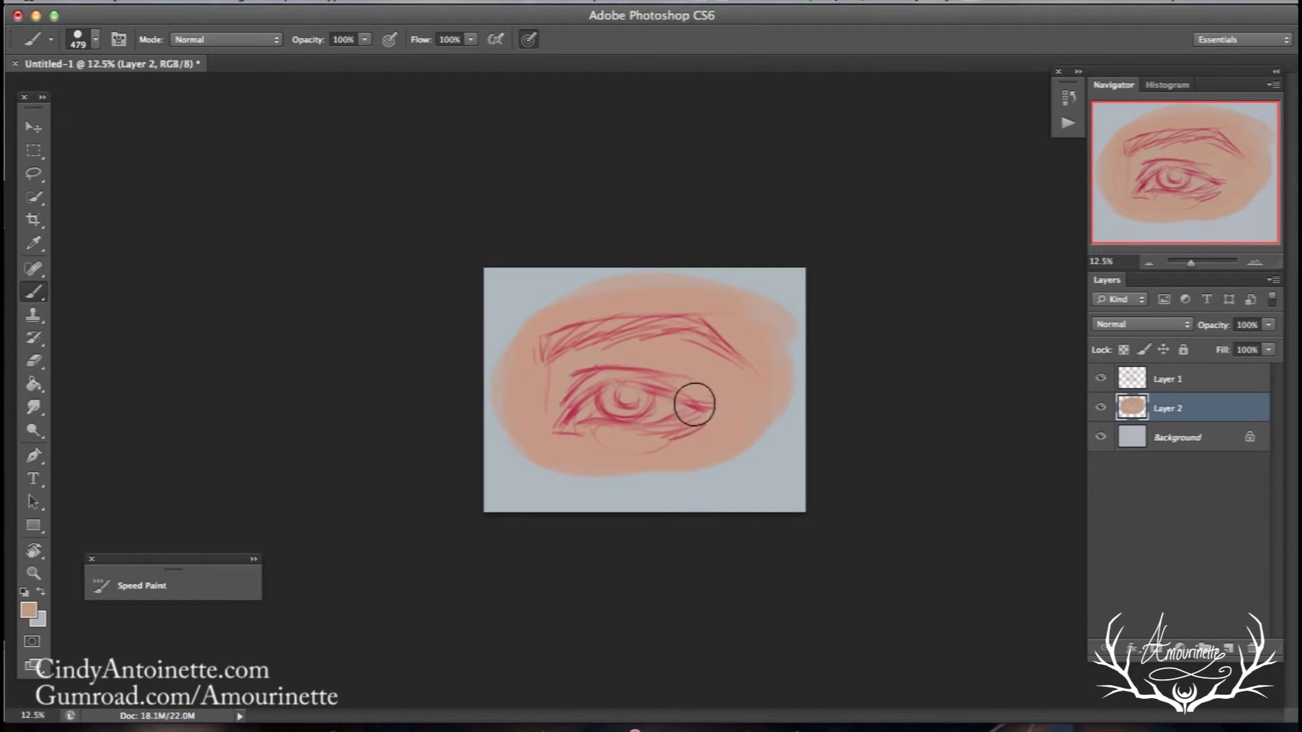
- Set the foreground colour to pale blue-grey #bbcbcf and fill in the eyeball between the lids
{"action": "left_click", "coordinate": [30, 613]}
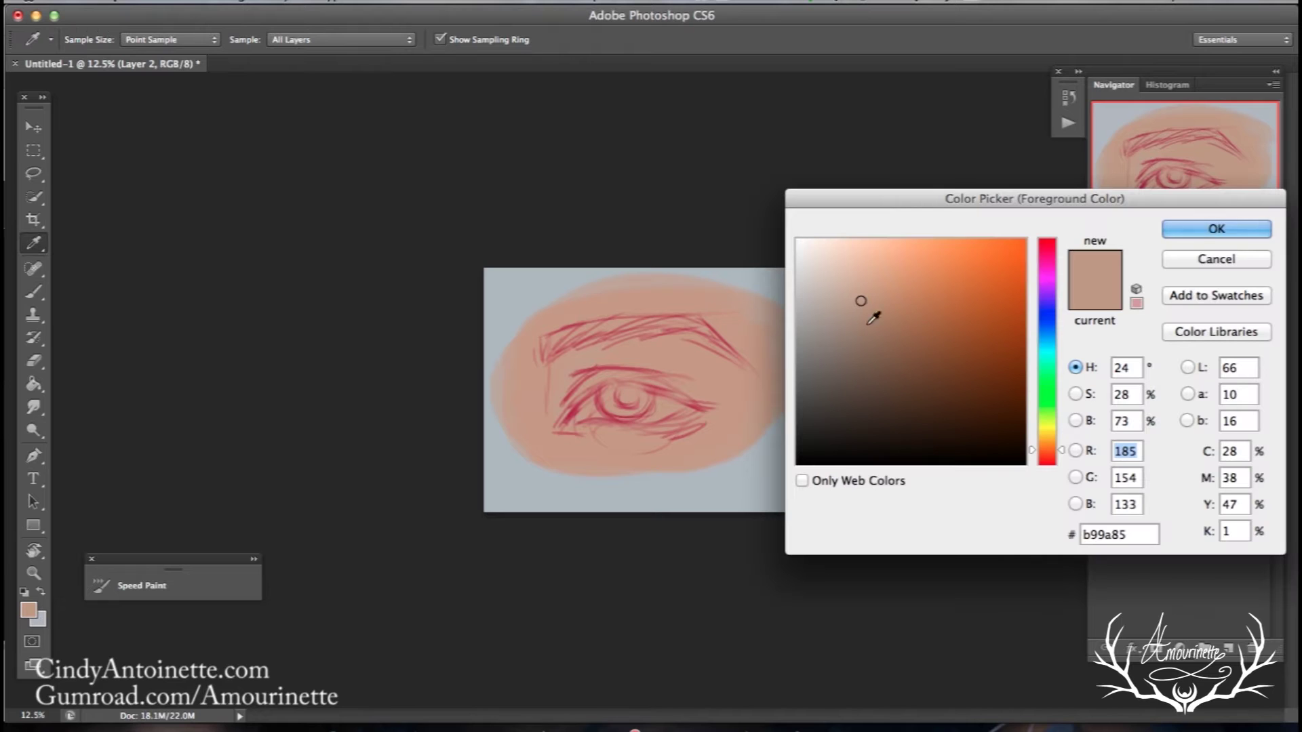
{"action": "left_click", "coordinate": [1047, 344]}
{"action": "left_click", "coordinate": [820, 277]}
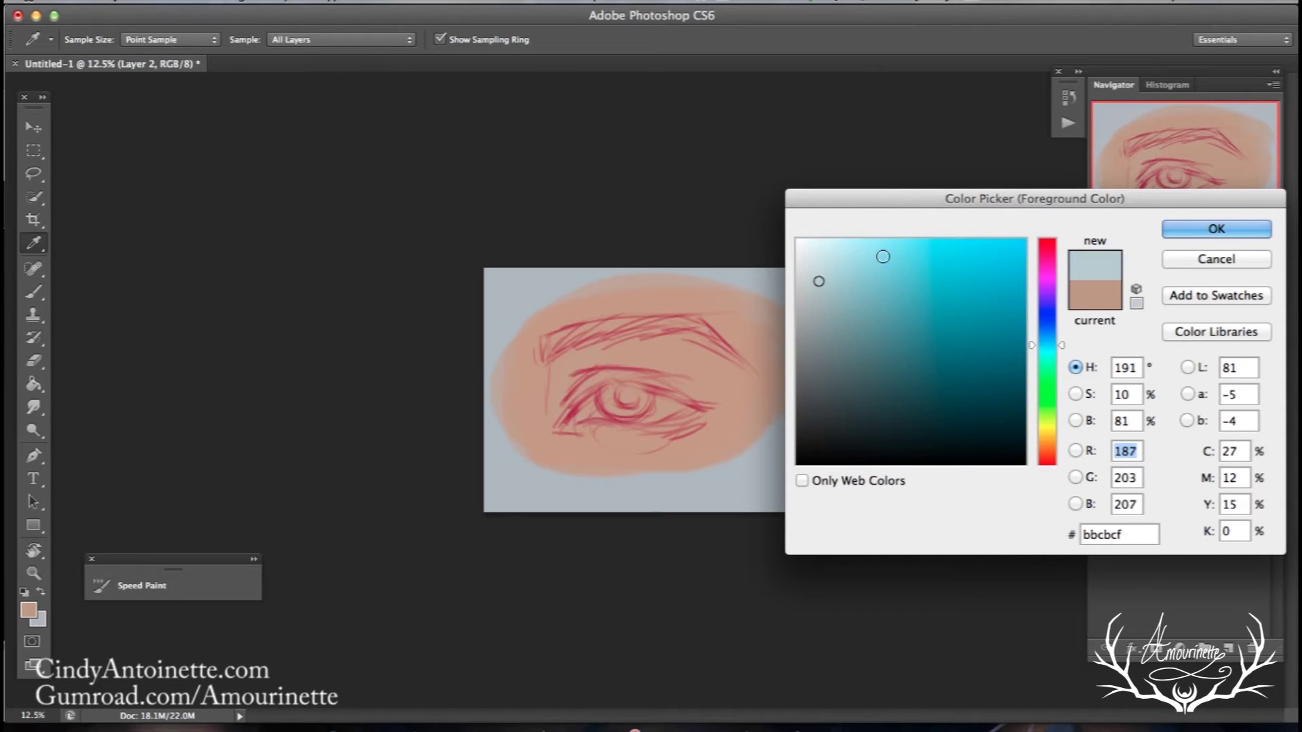
{"action": "left_click", "coordinate": [1172, 227]}
{"action": "left_click_drag", "start_coordinate": [594, 407], "coordinate": [560, 418]}
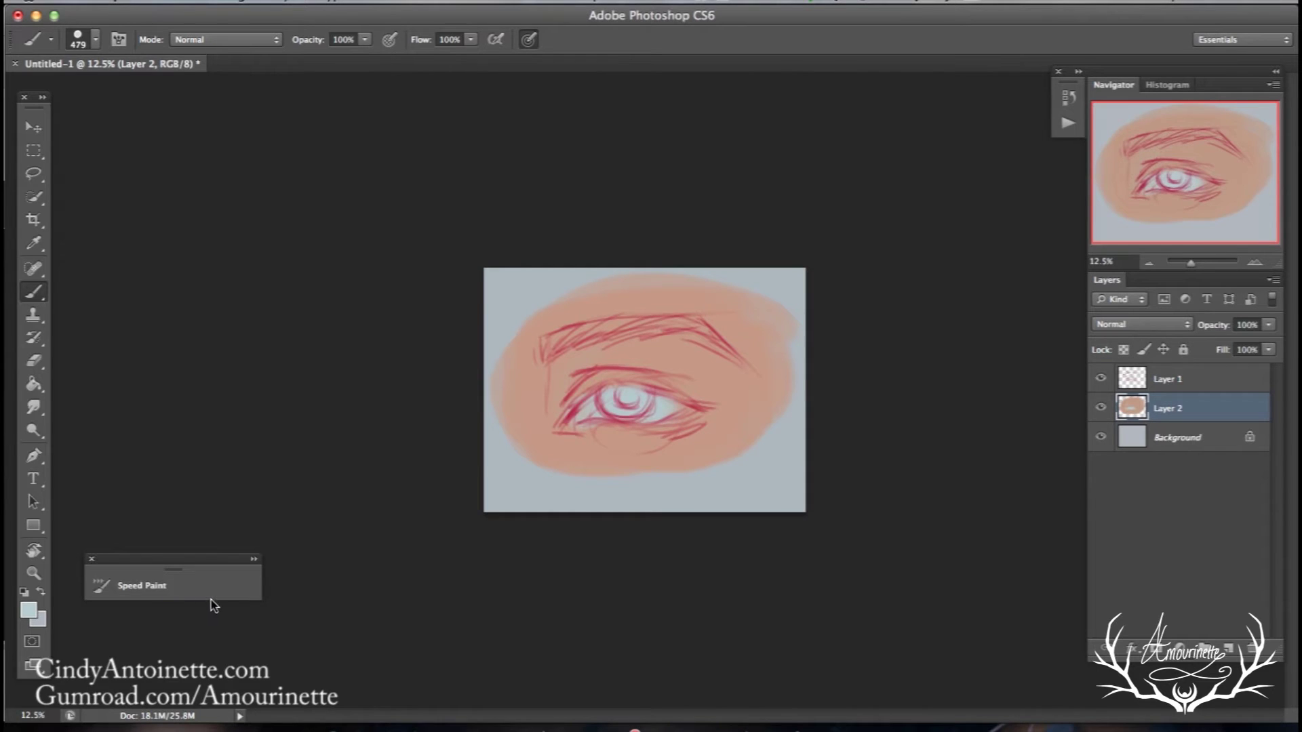
- Brighten the white of the eye with the lighter tint #e0edf0 and a 216 px brush
{"action": "left_click", "coordinate": [30, 613]}
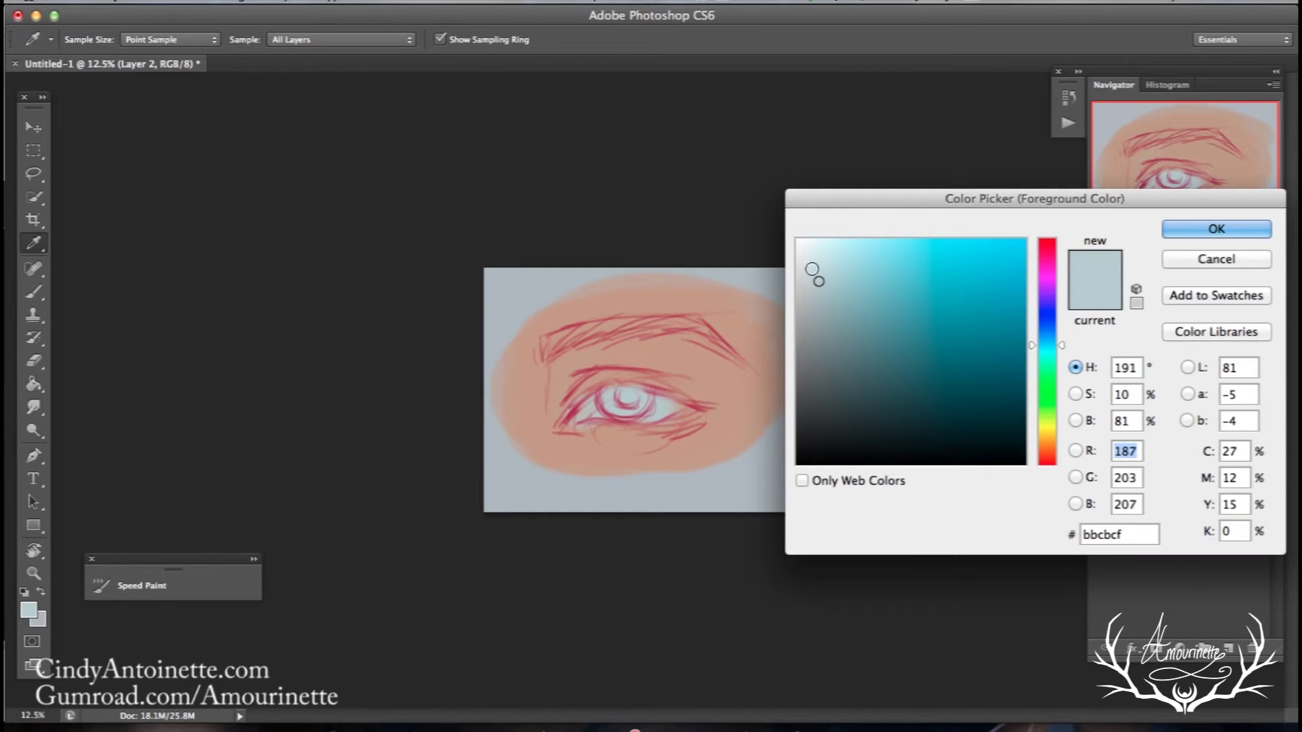
{"action": "left_click", "coordinate": [809, 255]}
{"action": "left_click", "coordinate": [1216, 228]}
{"action": "right_click", "coordinate": [668, 341]}
{"action": "type", "text": "216"}
{"action": "key", "text": "Return"}
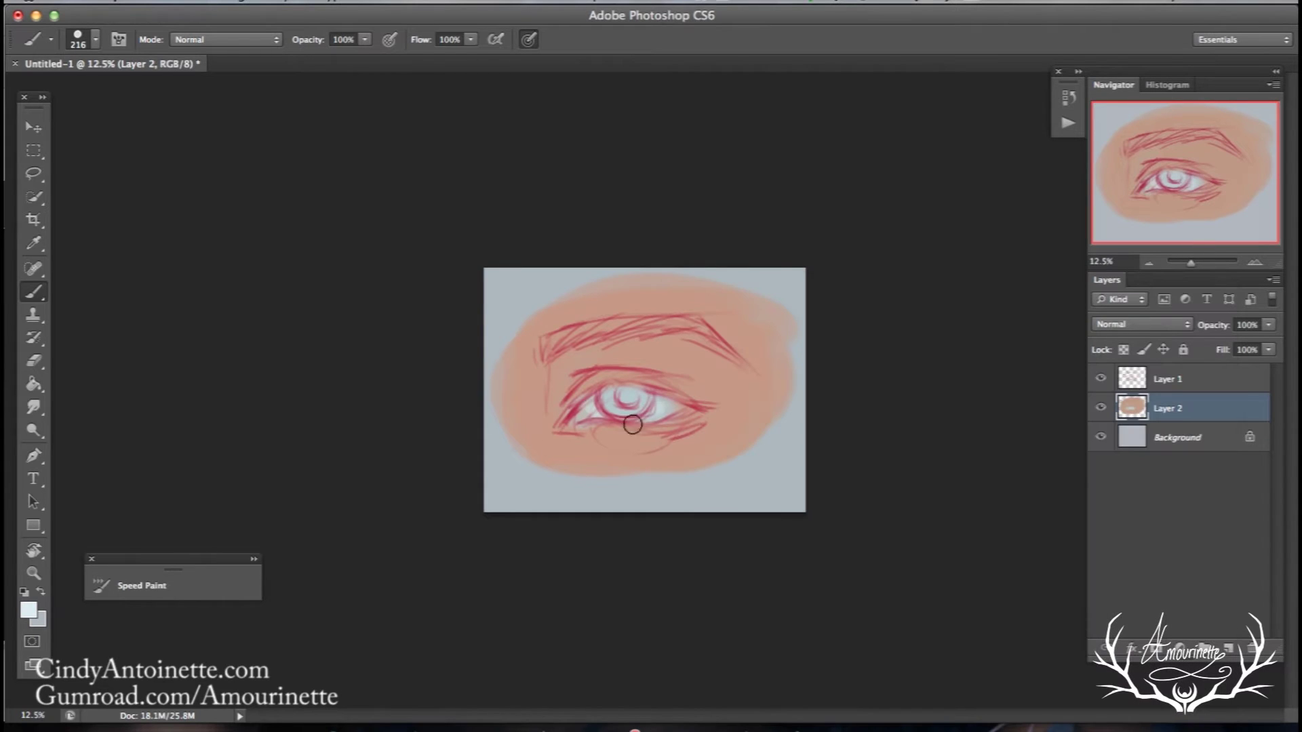
- Paint the eye's inner corner and lower rim in muted pink and darker red with a 129 px brush
{"action": "left_click", "coordinate": [38, 608]}
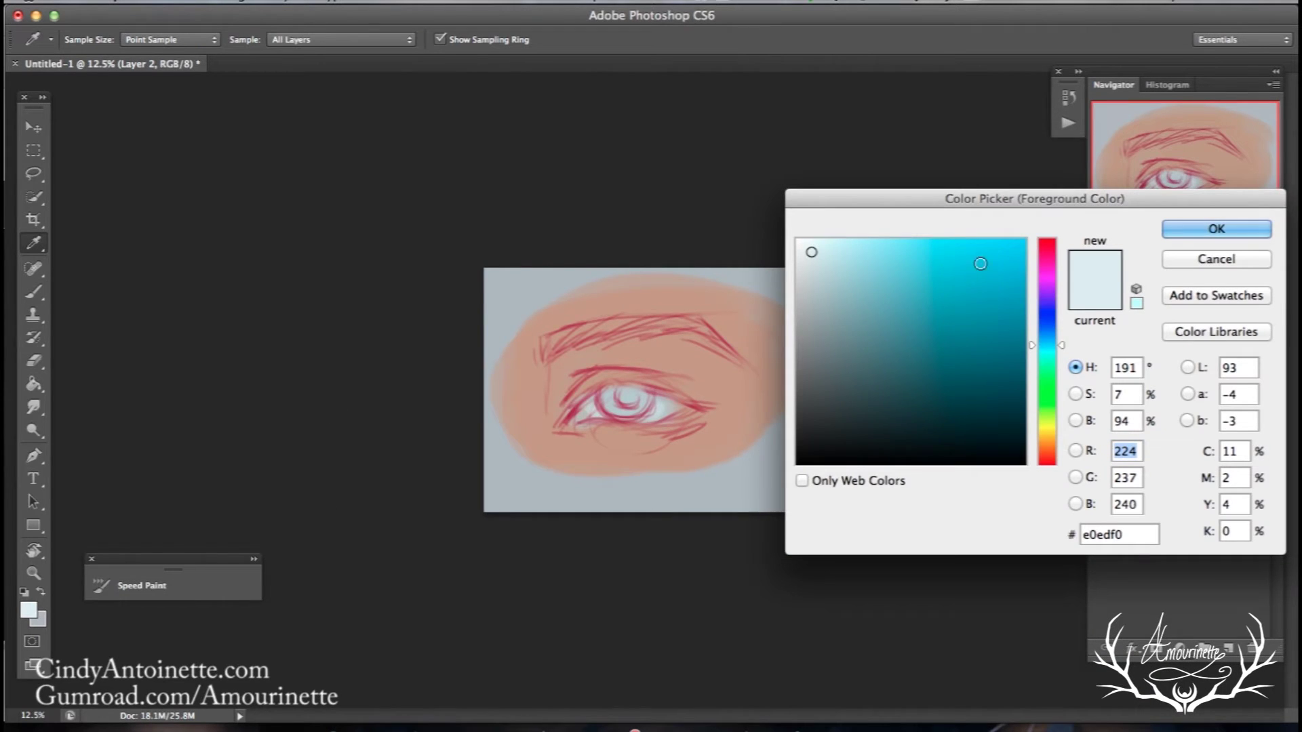
{"action": "left_click", "coordinate": [1042, 254]}
{"action": "left_click_drag", "start_coordinate": [1039, 250], "coordinate": [1039, 247]}
{"action": "mouse_move", "coordinate": [819, 273]}
{"action": "left_mouse_down"}
{"action": "mouse_move", "coordinate": [868, 305]}
{"action": "mouse_move", "coordinate": [889, 302]}
{"action": "left_mouse_up"}
{"action": "left_click", "coordinate": [1040, 244]}
{"action": "left_click", "coordinate": [1175, 234]}
{"action": "right_click", "coordinate": [680, 338]}
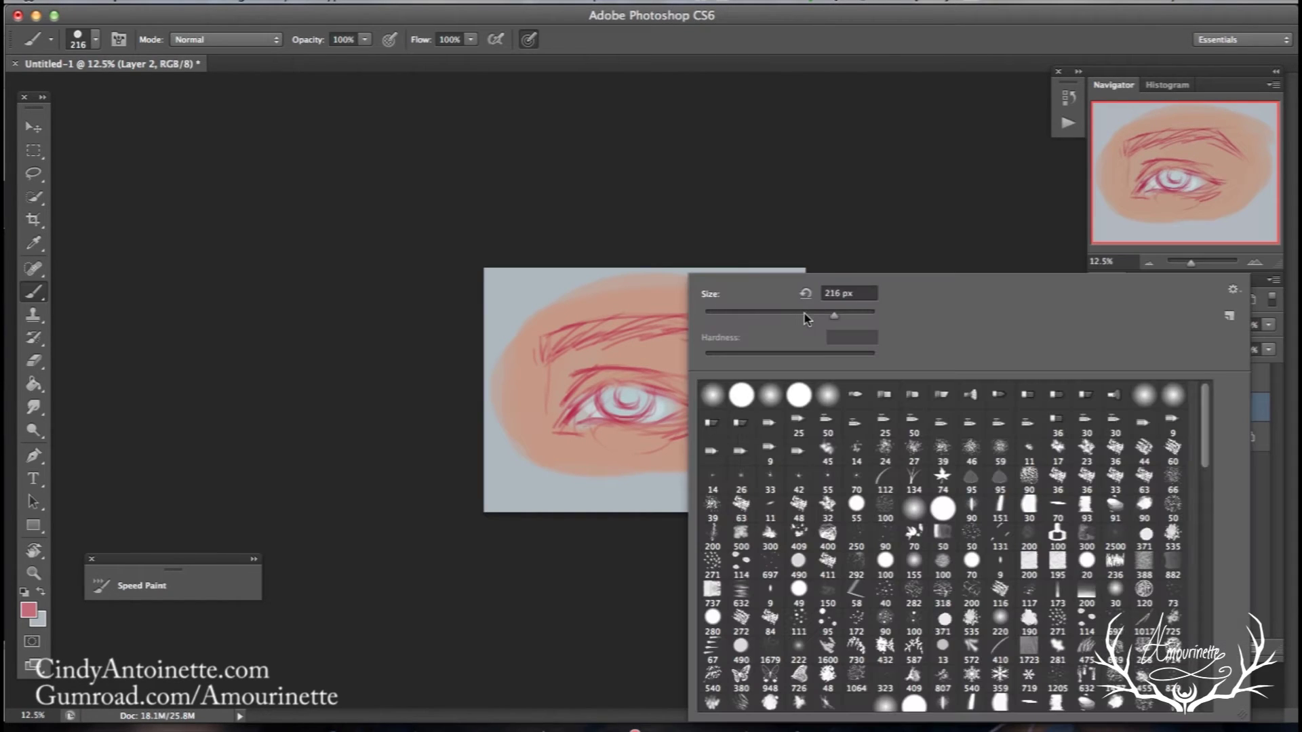
{"action": "left_click", "coordinate": [573, 422]}
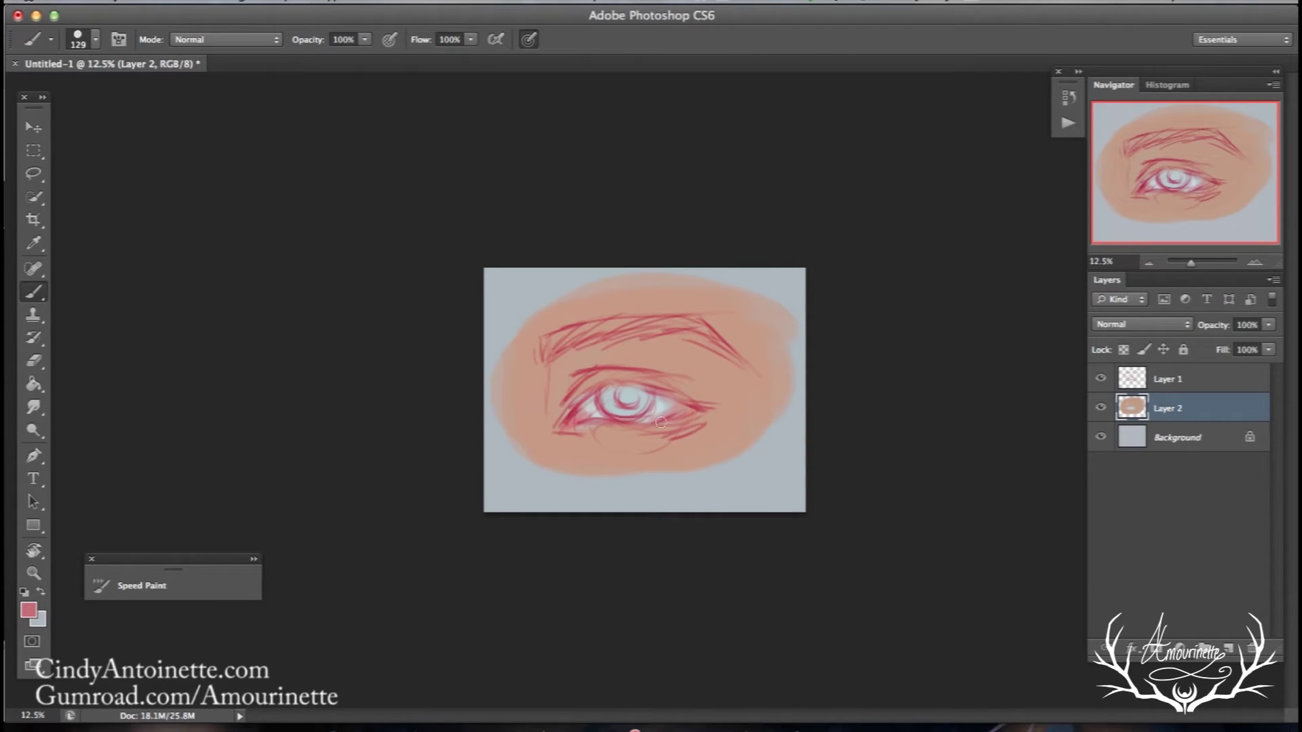
{"action": "left_click", "coordinate": [99, 580]}
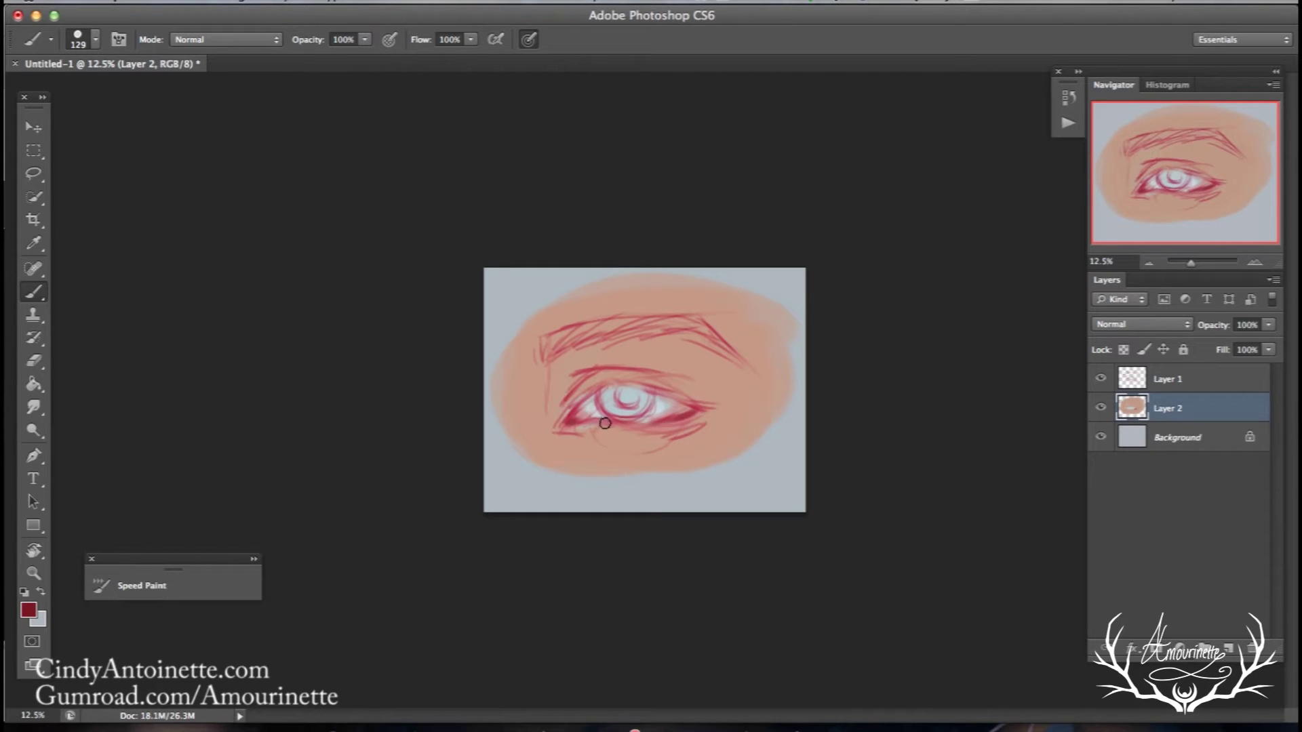
{"action": "left_click", "coordinate": [593, 402], "text": "alt"}
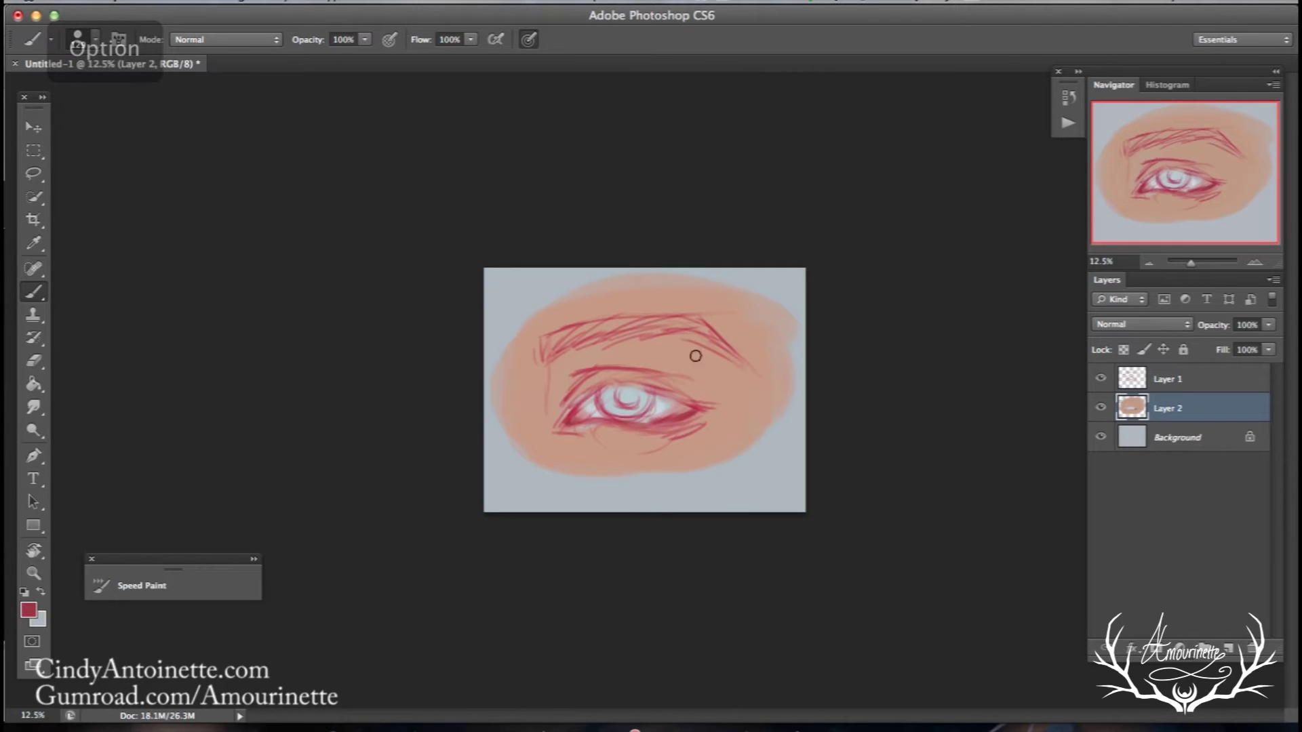
- Fill the iris with near-black #000c0e, enlarging the brush to 178 px
{"action": "left_click", "coordinate": [637, 405], "text": "alt"}
{"action": "left_click", "coordinate": [37, 615]}
{"action": "left_click_drag", "start_coordinate": [969, 380], "coordinate": [1020, 453]}
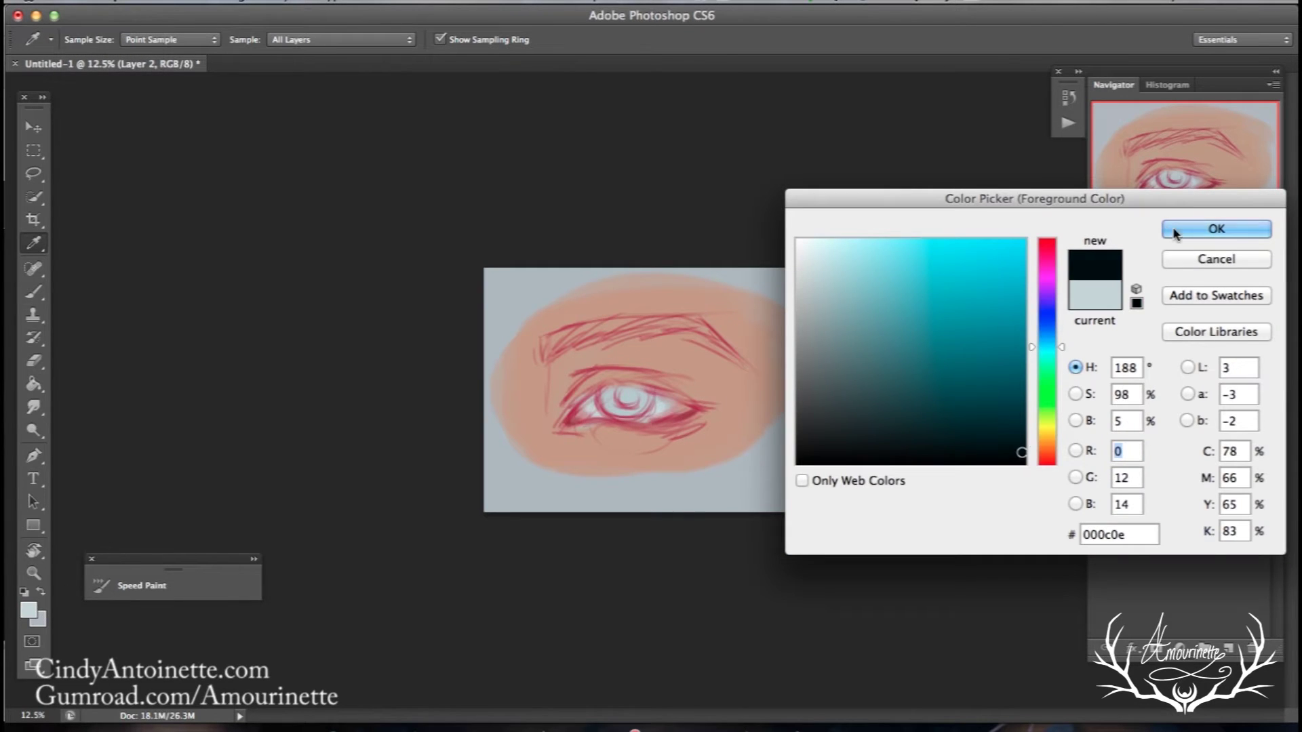
{"action": "left_click", "coordinate": [1167, 230]}
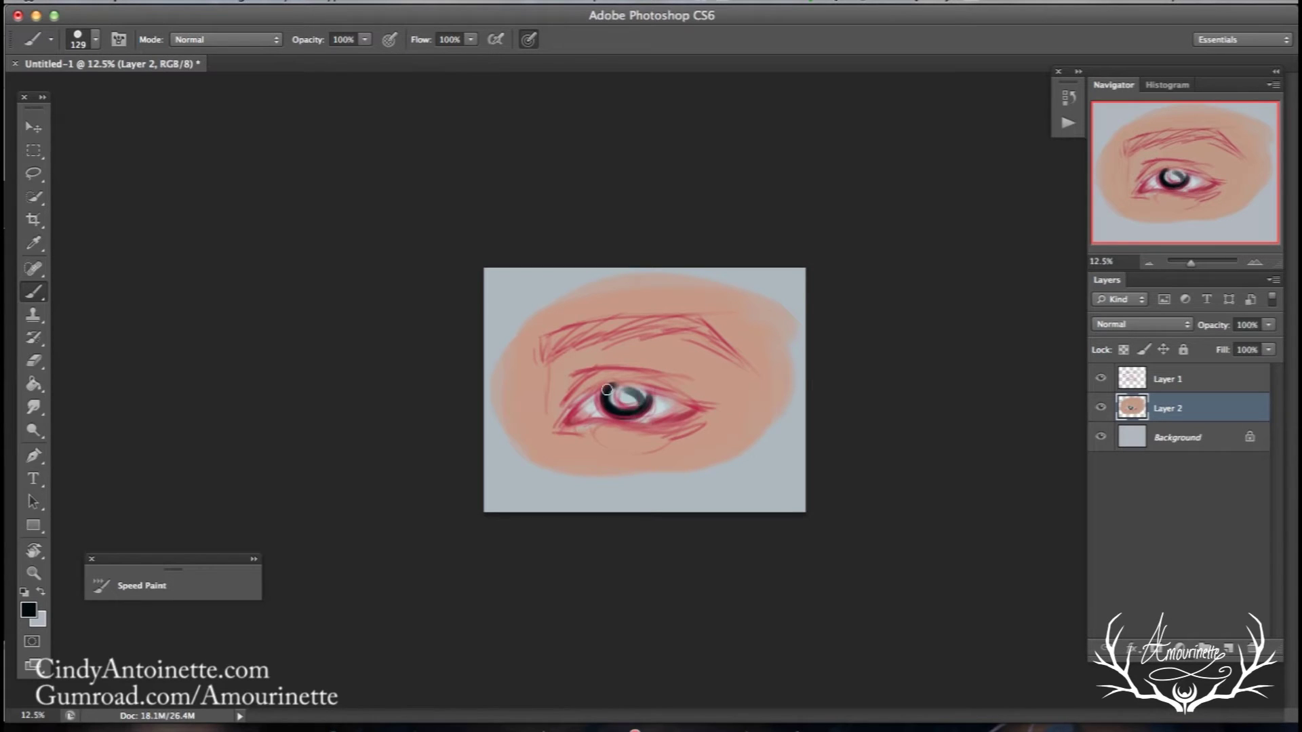
{"action": "left_click_drag", "start_coordinate": [605, 393], "coordinate": [637, 402]}
{"action": "key", "text": "bracketright"}
{"action": "key", "text": "bracketright"}
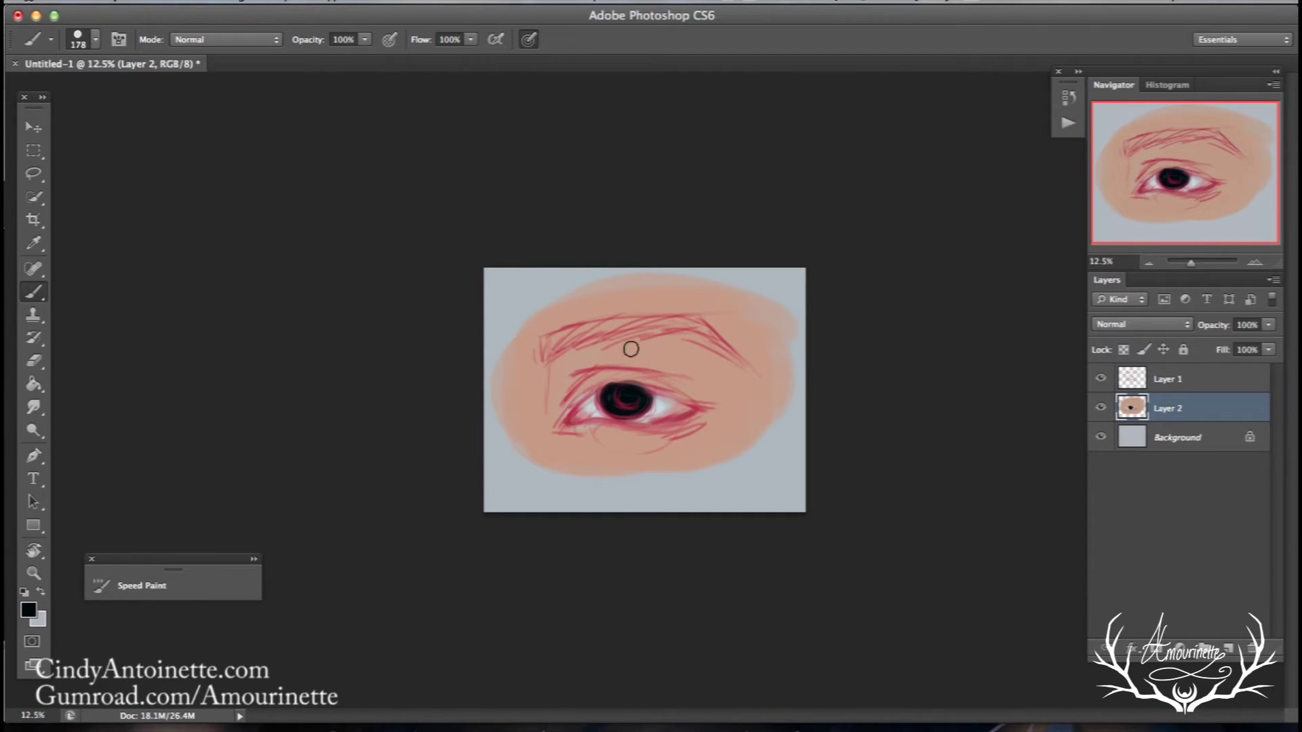
- Set the foreground colour to dark brown #492706 and block in the inner half of the eyebrow
{"action": "left_click", "coordinate": [30, 610]}
{"action": "mouse_move", "coordinate": [1051, 400]}
{"action": "left_mouse_down"}
{"action": "mouse_move", "coordinate": [1044, 461]}
{"action": "mouse_move", "coordinate": [1045, 447]}
{"action": "left_mouse_up"}
{"action": "left_click", "coordinate": [1008, 399]}
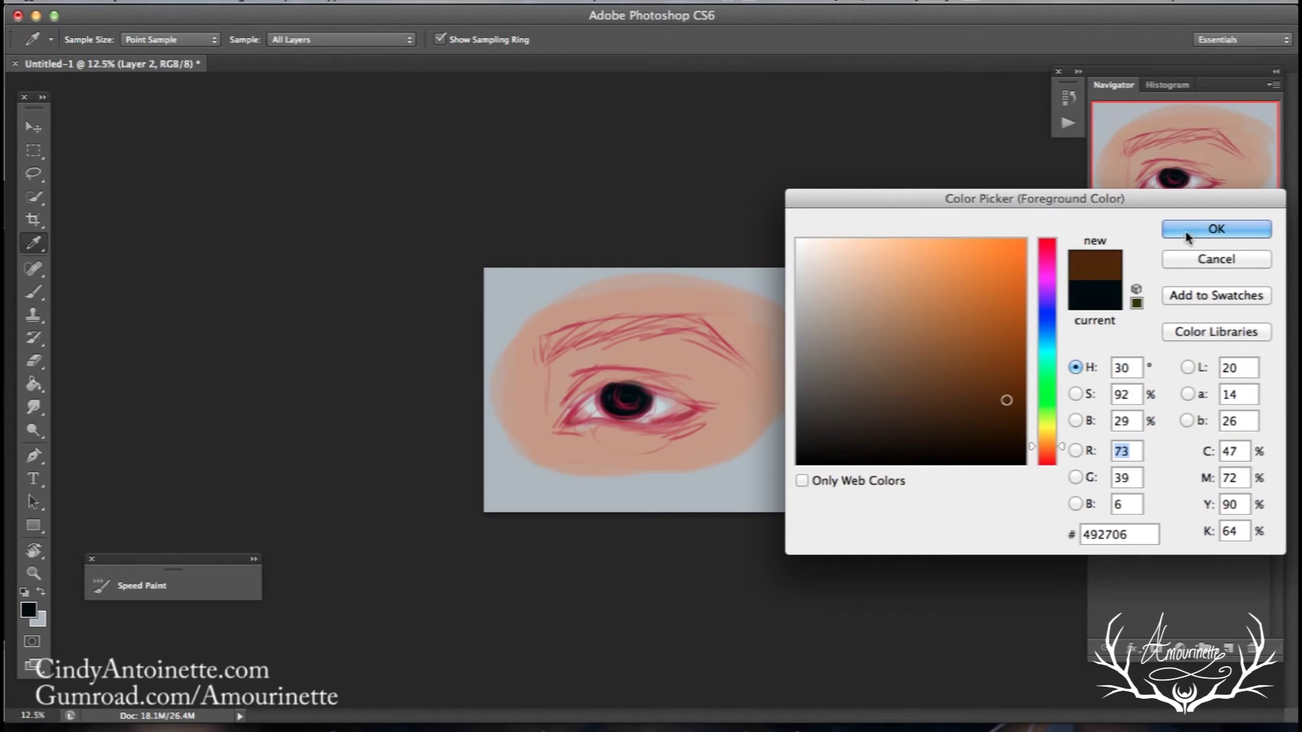
{"action": "key", "text": "Return"}
{"action": "mouse_move", "coordinate": [558, 349]}
{"action": "left_mouse_down"}
{"action": "mouse_move", "coordinate": [617, 332]}
{"action": "mouse_move", "coordinate": [563, 336]}
{"action": "mouse_move", "coordinate": [641, 325]}
{"action": "mouse_move", "coordinate": [570, 341]}
{"action": "left_mouse_up"}
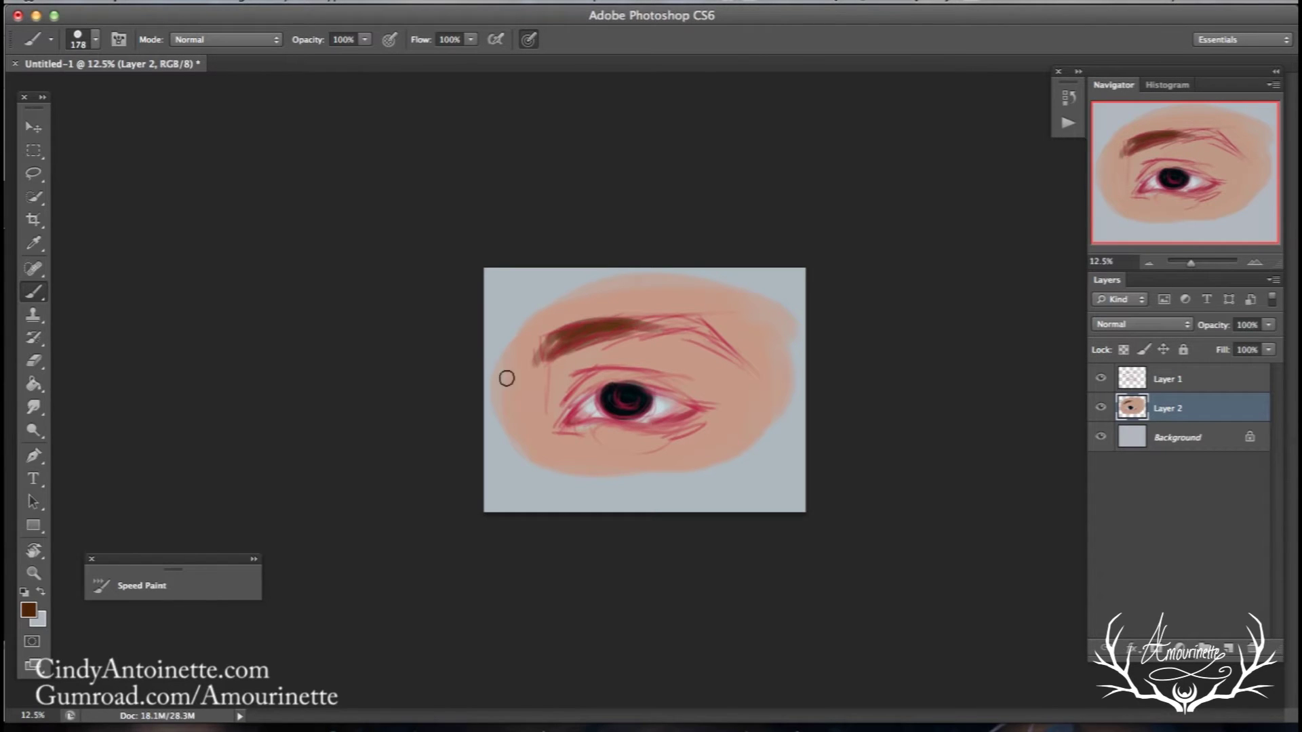
- Tilt the canvas, paint the eyebrow out to its tail in brown with a 258 px brush, and sample the surrounding skin tone
{"action": "right_click", "coordinate": [684, 346]}
{"action": "left_click", "coordinate": [315, 447]}
{"action": "key", "text": "r"}
{"action": "left_click_drag", "start_coordinate": [285, 244], "coordinate": [234, 468]}
{"action": "left_click", "coordinate": [34, 292]}
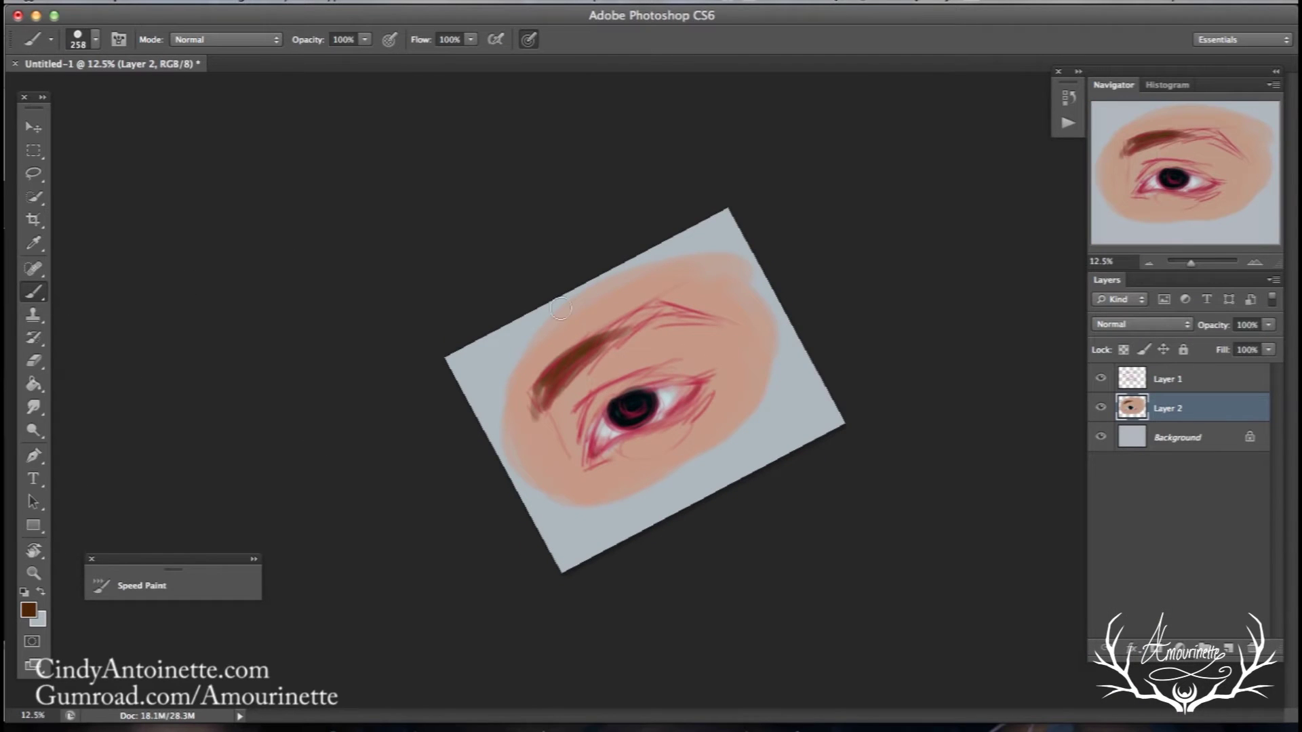
{"action": "mouse_move", "coordinate": [554, 380]}
{"action": "left_mouse_down"}
{"action": "mouse_move", "coordinate": [656, 306]}
{"action": "mouse_move", "coordinate": [564, 382]}
{"action": "mouse_move", "coordinate": [663, 306]}
{"action": "mouse_move", "coordinate": [589, 358]}
{"action": "mouse_move", "coordinate": [631, 321]}
{"action": "mouse_move", "coordinate": [700, 312]}
{"action": "mouse_move", "coordinate": [640, 313]}
{"action": "mouse_move", "coordinate": [712, 302]}
{"action": "left_mouse_up"}
{"action": "left_click", "coordinate": [654, 285], "text": "alt"}
{"action": "left_click", "coordinate": [590, 303], "text": "alt"}
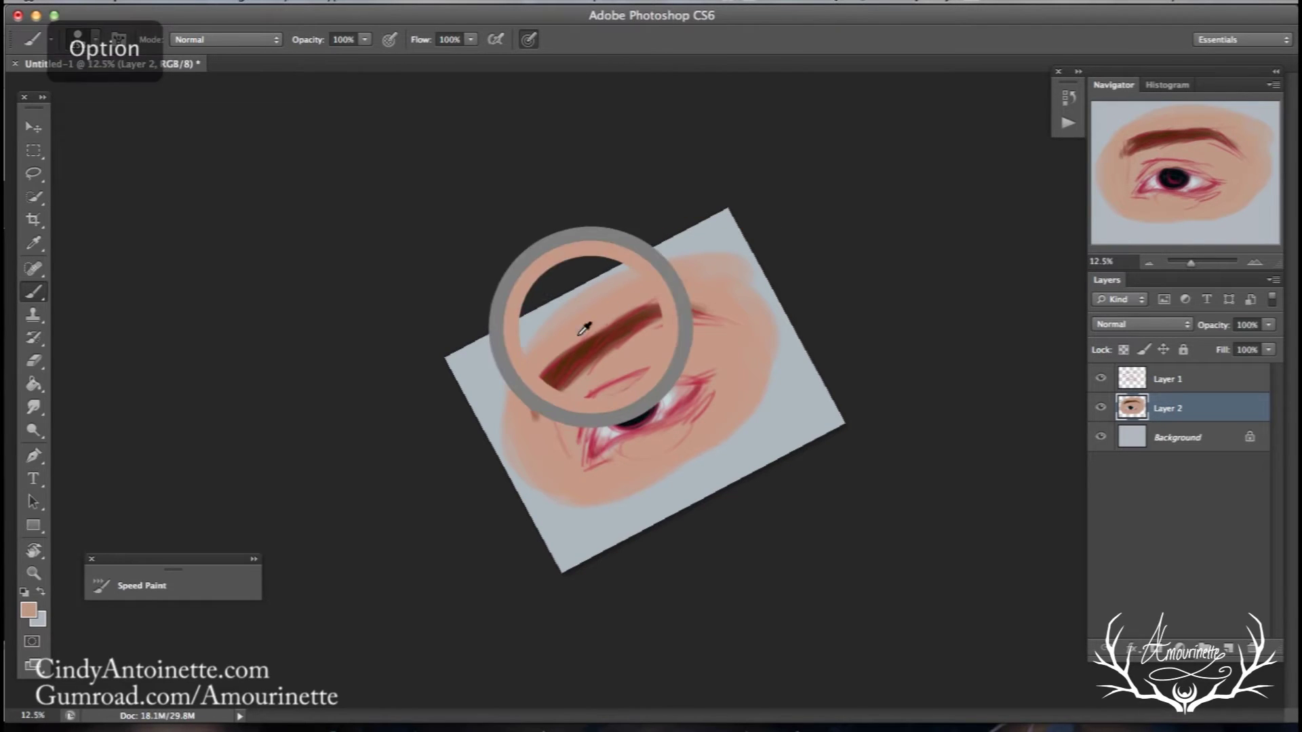
- Review the brush's Shape Dynamics settings, including the size control and minimum diameter
{"action": "key", "text": "F5"}
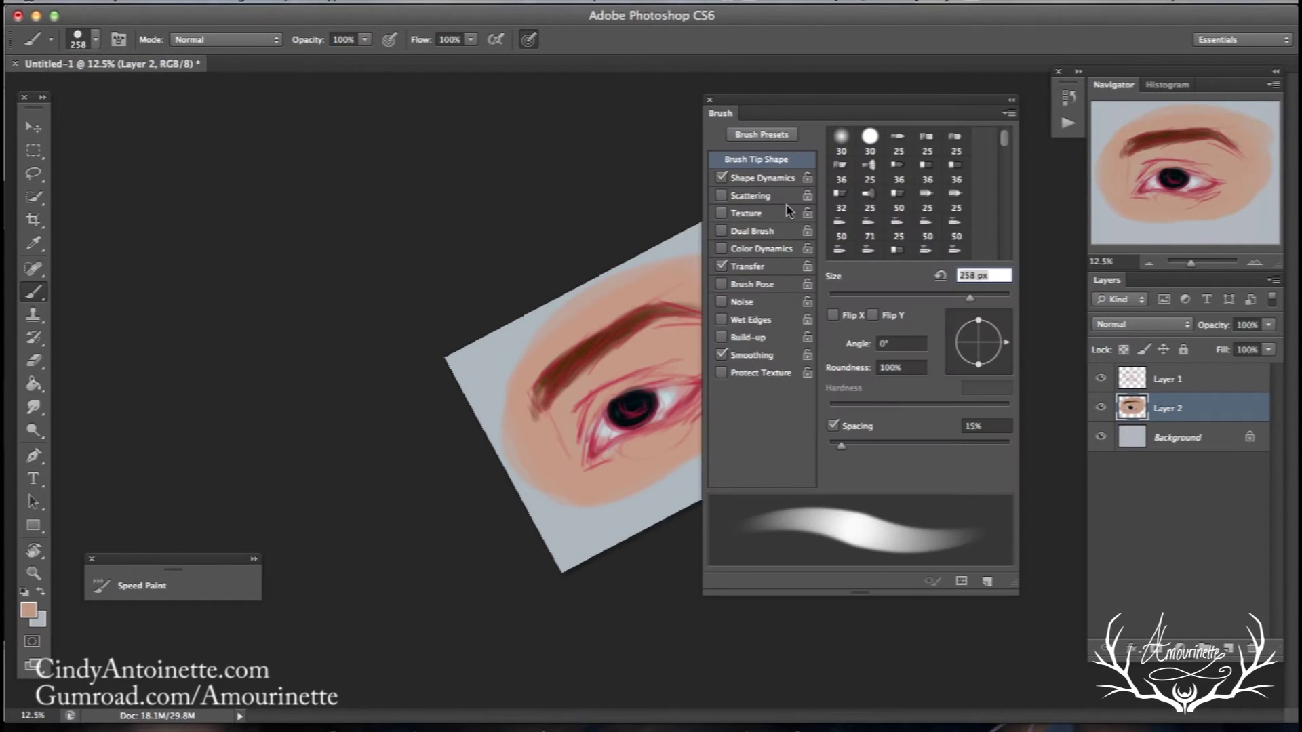
{"action": "left_click", "coordinate": [762, 178]}
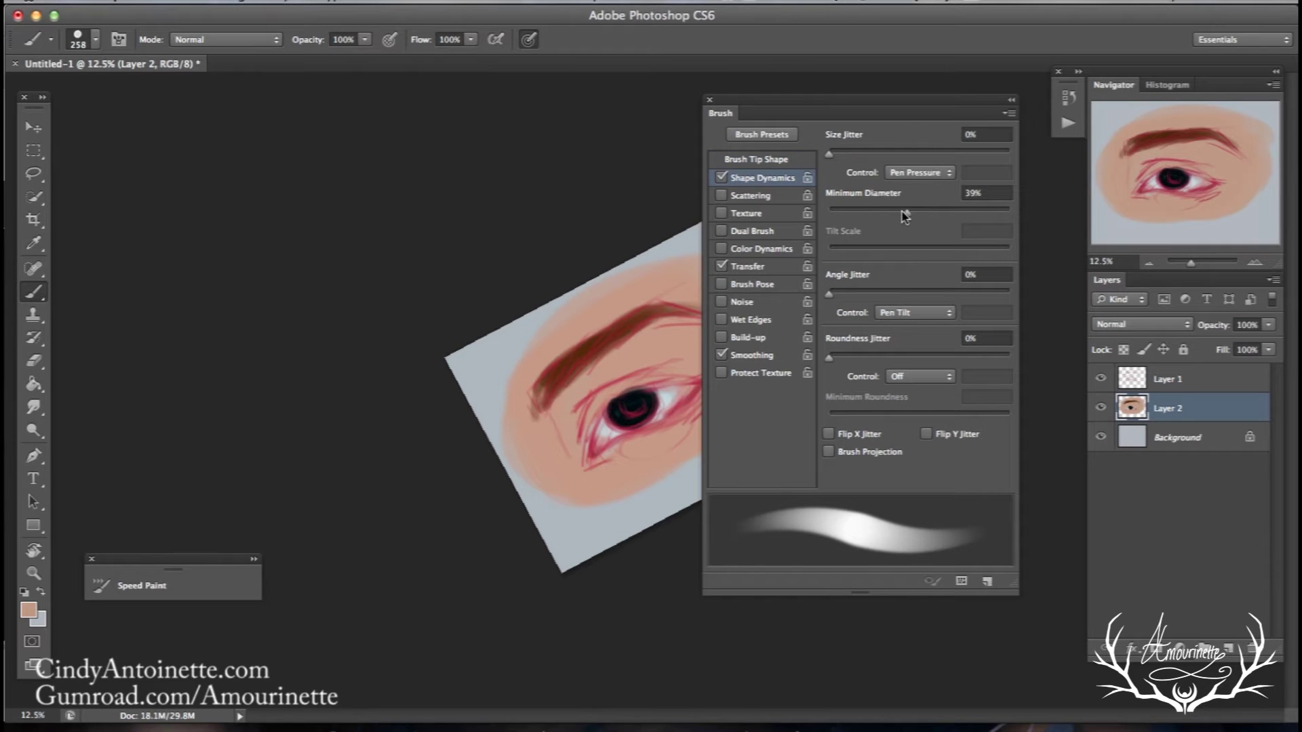
{"action": "left_click", "coordinate": [709, 102]}
- Darken the middle of the eyebrow with the near-black sampled from the iris and return the canvas upright
{"action": "left_click", "coordinate": [634, 400], "text": "alt"}
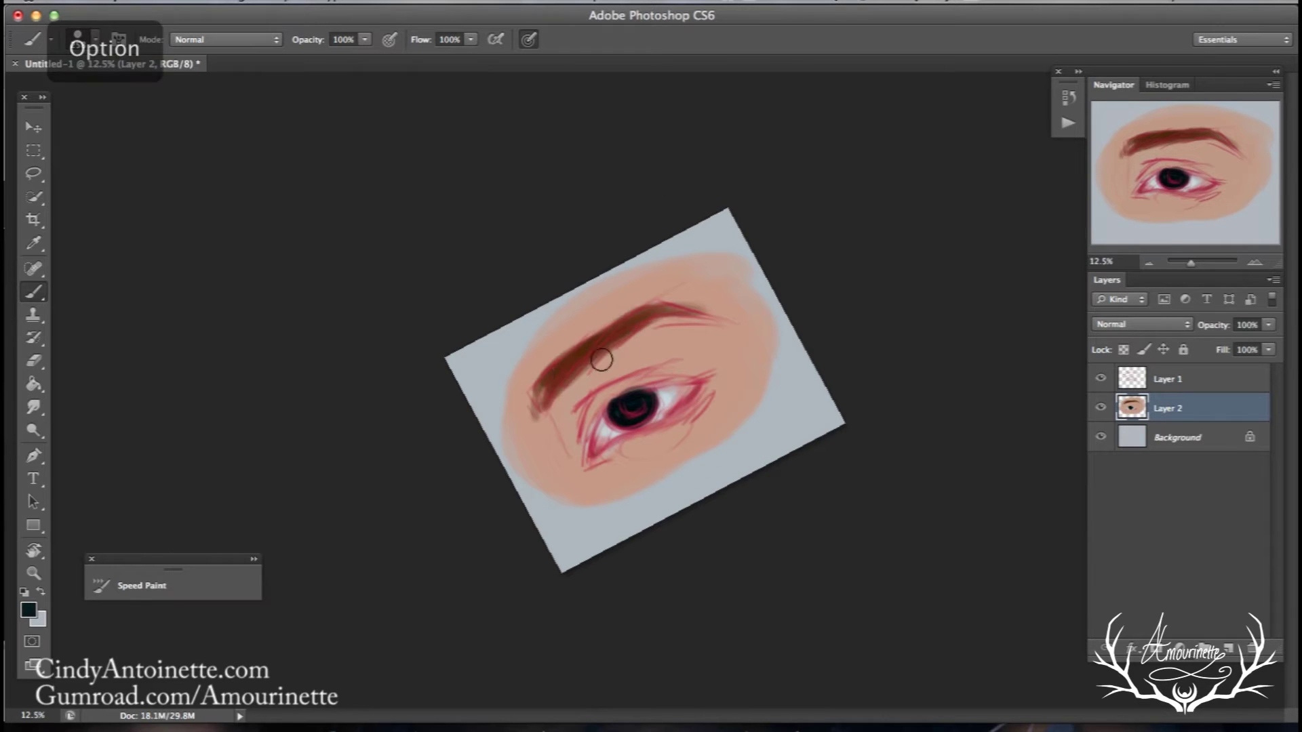
{"action": "left_click_drag", "start_coordinate": [653, 315], "coordinate": [686, 317]}
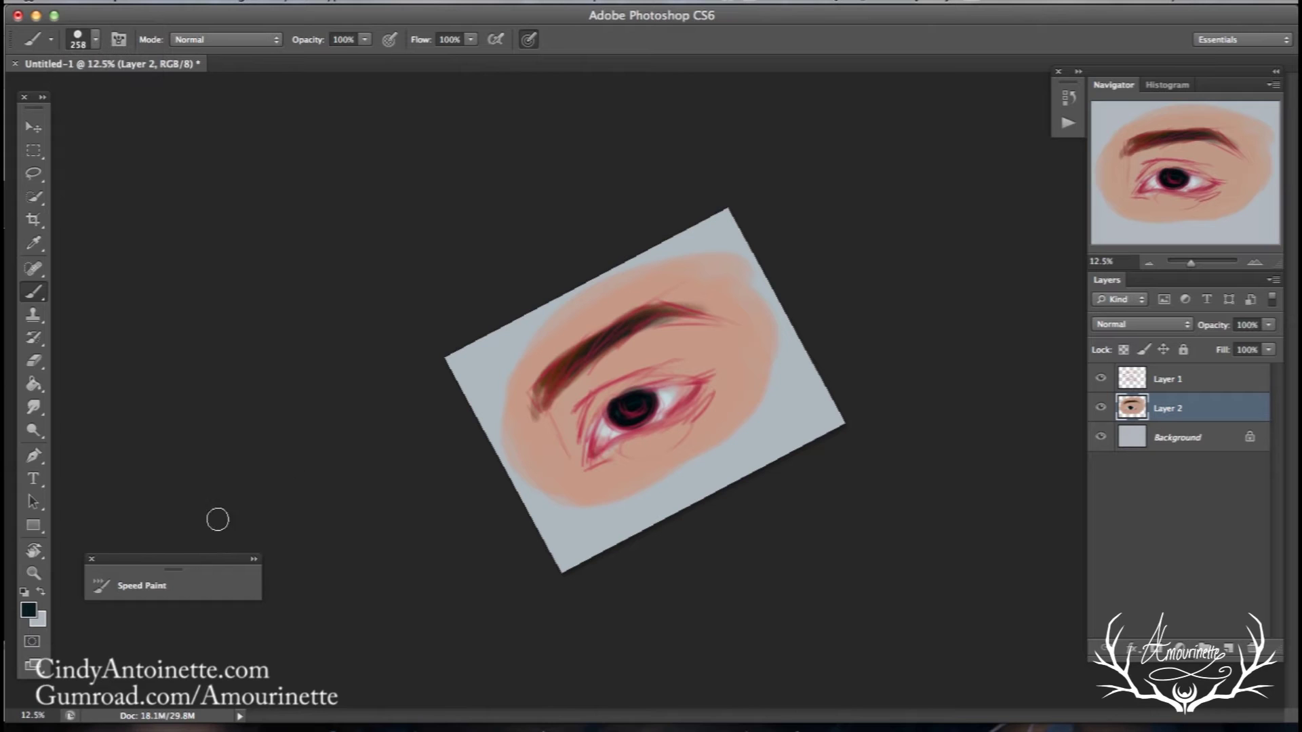
{"action": "left_click", "coordinate": [48, 554]}
{"action": "left_click_drag", "start_coordinate": [224, 387], "coordinate": [311, 285]}
{"action": "key", "text": "b"}
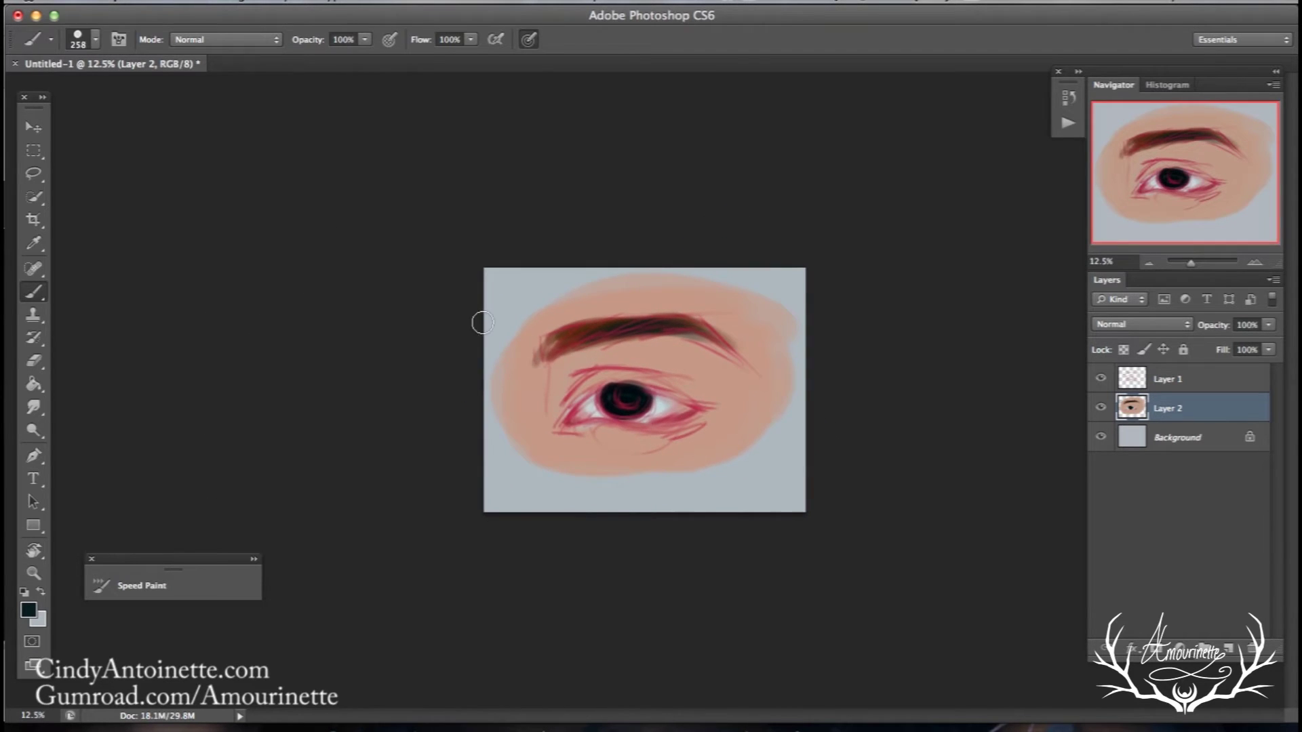
- Rework the inner end of the eyebrow using colours sampled from the skin and the brow
{"action": "left_click", "coordinate": [527, 369], "text": "alt"}
{"action": "left_click", "coordinate": [569, 331], "text": "alt"}
{"action": "mouse_move", "coordinate": [535, 361]}
{"action": "left_mouse_down"}
{"action": "mouse_move", "coordinate": [572, 326]}
{"action": "mouse_move", "coordinate": [522, 371]}
{"action": "mouse_move", "coordinate": [560, 303]}
{"action": "left_mouse_up"}
- Sample the skin tone and shift it to the darker reddish brown #814a34 as the foreground colour
{"action": "left_click", "coordinate": [528, 368], "text": "alt"}
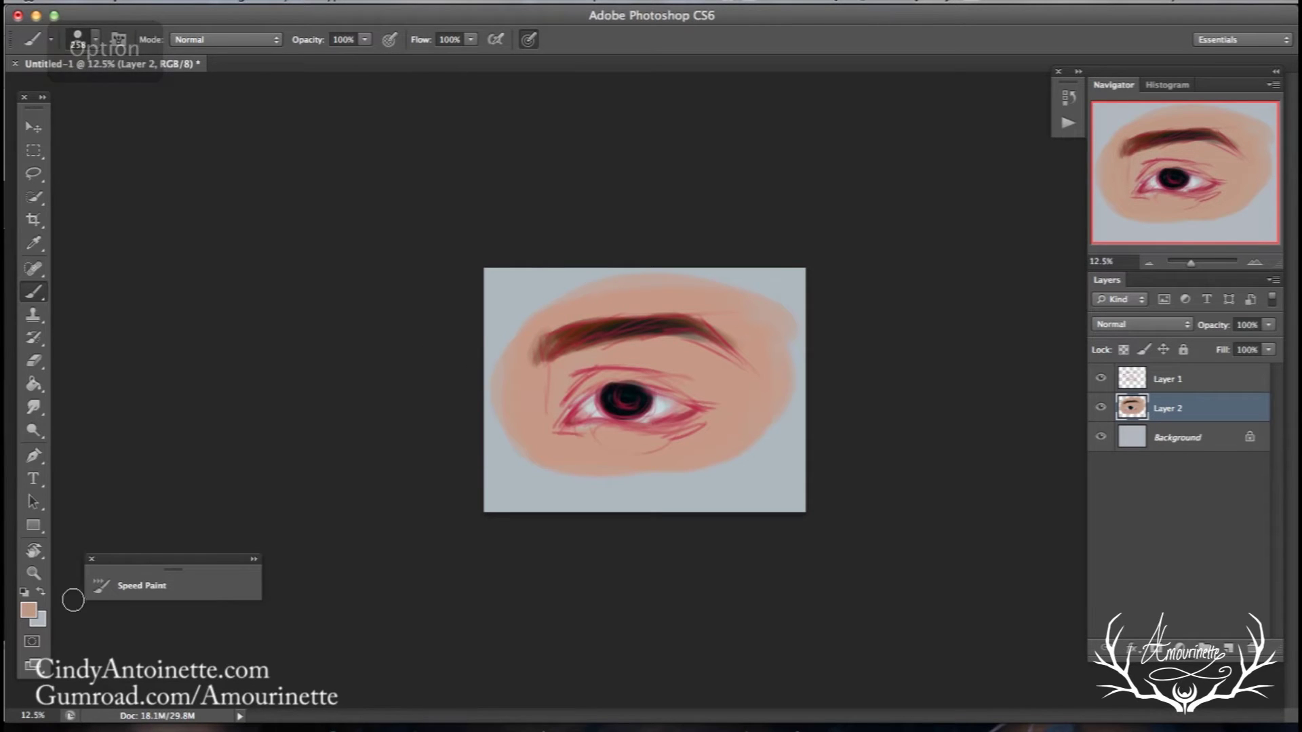
{"action": "left_click", "coordinate": [28, 609]}
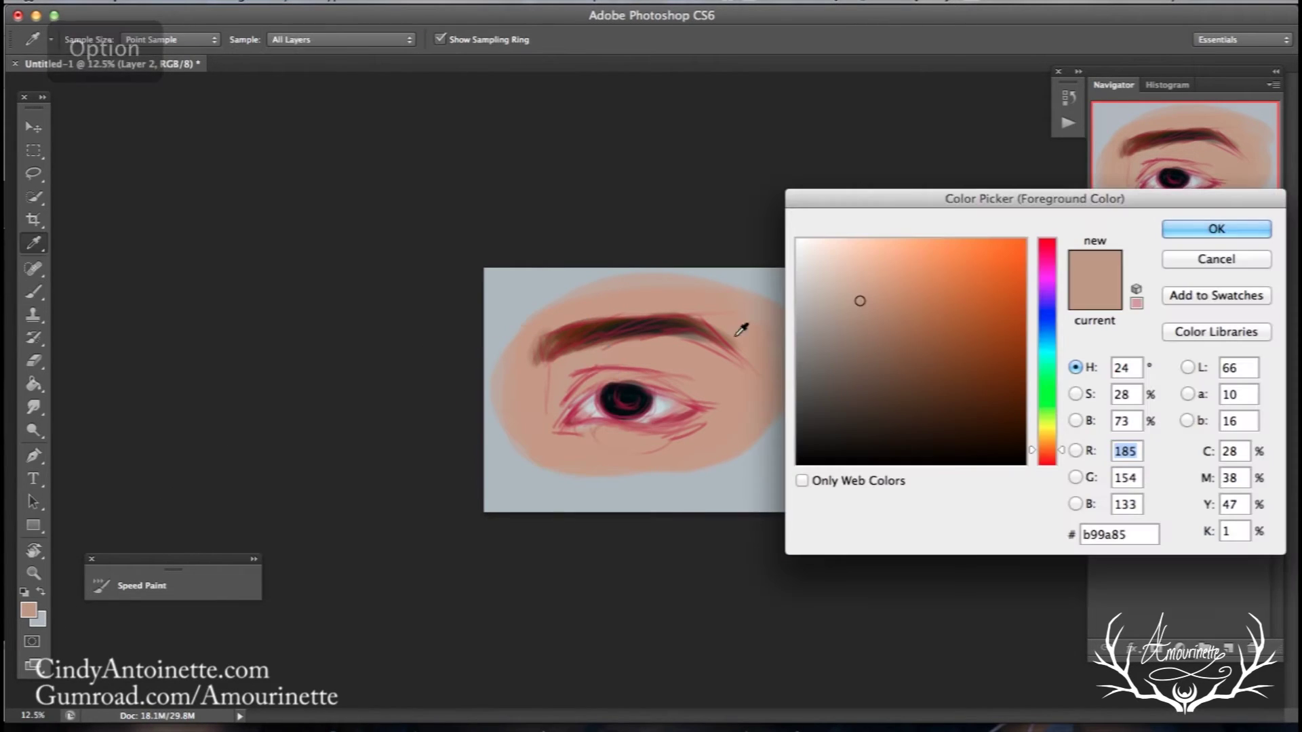
{"action": "left_click_drag", "start_coordinate": [1048, 450], "coordinate": [1048, 454]}
{"action": "mouse_move", "coordinate": [900, 328]}
{"action": "left_mouse_down"}
{"action": "mouse_move", "coordinate": [876, 326]}
{"action": "mouse_move", "coordinate": [932, 351]}
{"action": "left_mouse_up"}
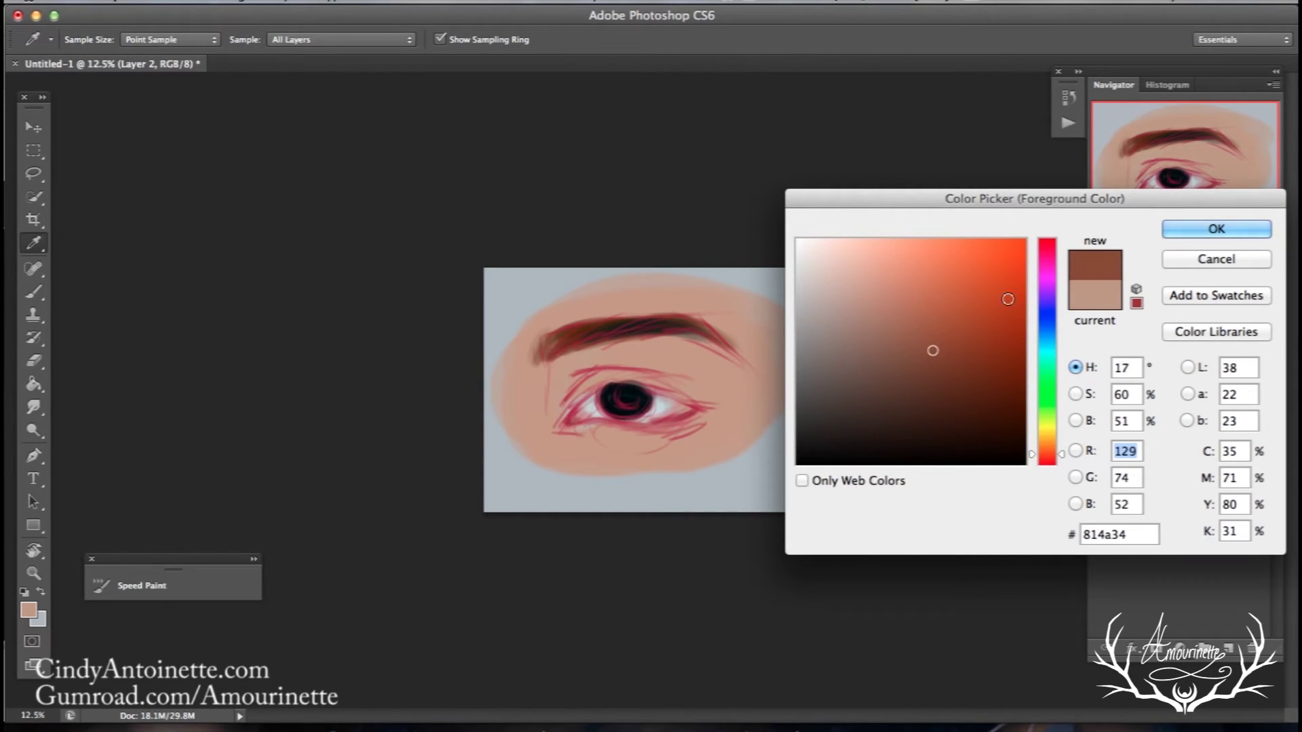
{"action": "left_click", "coordinate": [1163, 229]}
- Paint reddish-brown shadow over the upper eyelid, inner socket and both eye corners, using a 426 px brush for the broader areas
{"action": "key", "text": "b"}
{"action": "left_click_drag", "start_coordinate": [590, 372], "coordinate": [559, 415]}
{"action": "mouse_move", "coordinate": [606, 368]}
{"action": "left_mouse_down"}
{"action": "mouse_move", "coordinate": [559, 388]}
{"action": "mouse_move", "coordinate": [597, 366]}
{"action": "mouse_move", "coordinate": [665, 366]}
{"action": "mouse_move", "coordinate": [634, 369]}
{"action": "left_mouse_up"}
{"action": "right_click", "coordinate": [634, 370]}
{"action": "left_click_drag", "start_coordinate": [822, 317], "coordinate": [838, 317]}
{"action": "key", "text": "Return"}
{"action": "mouse_move", "coordinate": [563, 373]}
{"action": "left_mouse_down"}
{"action": "mouse_move", "coordinate": [541, 393]}
{"action": "mouse_move", "coordinate": [613, 361]}
{"action": "mouse_move", "coordinate": [543, 375]}
{"action": "left_mouse_up"}
{"action": "left_click_drag", "start_coordinate": [654, 375], "coordinate": [696, 396]}
{"action": "left_click_drag", "start_coordinate": [565, 432], "coordinate": [563, 425]}
{"action": "mouse_move", "coordinate": [708, 389]}
{"action": "left_mouse_down"}
{"action": "mouse_move", "coordinate": [720, 400]}
{"action": "mouse_move", "coordinate": [682, 431]}
{"action": "left_mouse_up"}
- Shift the foreground hue to red and paint the folds under both eye corners with a 169 px brush
{"action": "left_click", "coordinate": [39, 611]}
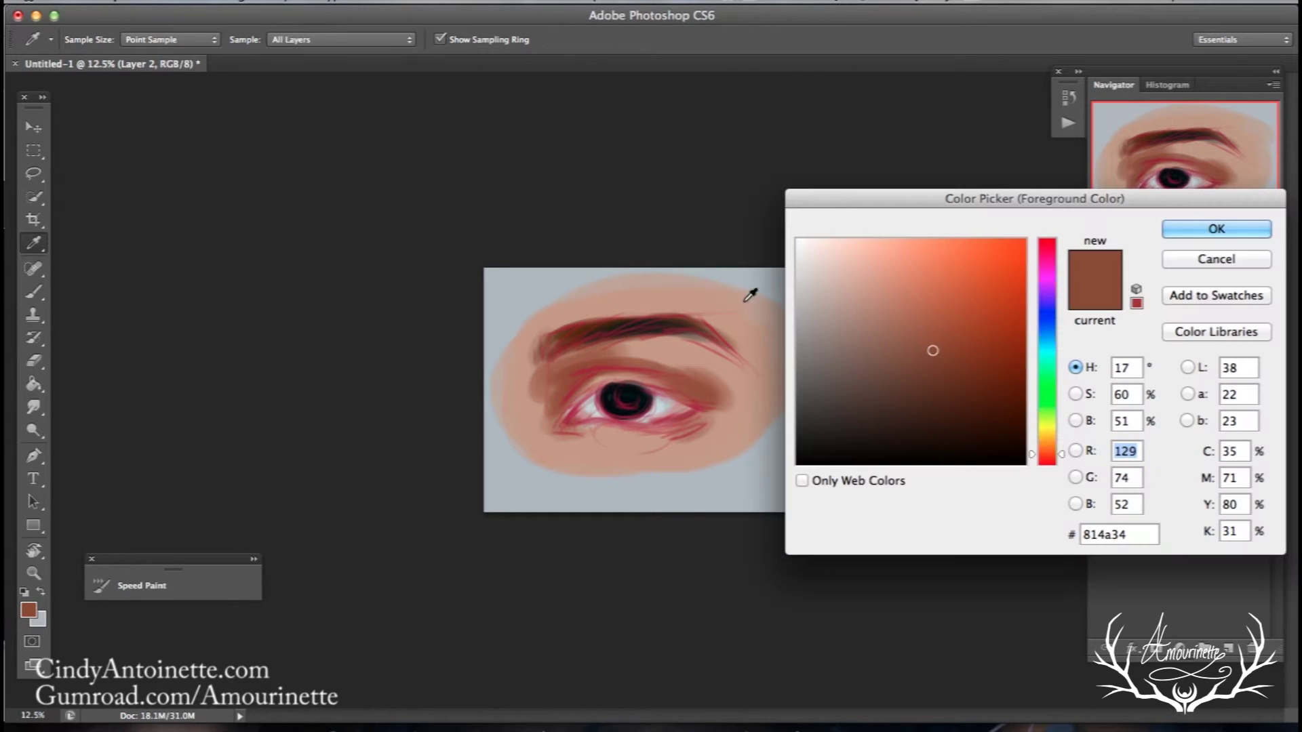
{"action": "left_click_drag", "start_coordinate": [1047, 258], "coordinate": [1047, 243]}
{"action": "left_click", "coordinate": [1193, 234]}
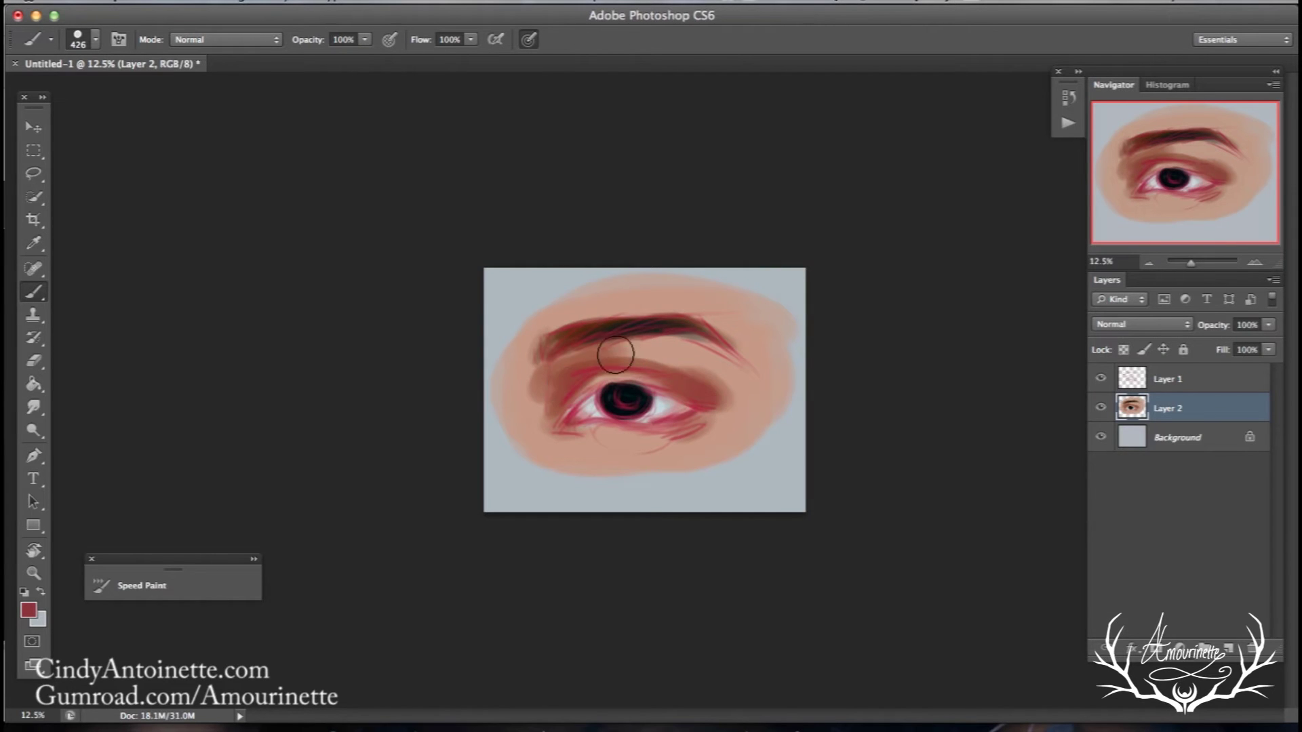
{"action": "right_click", "coordinate": [761, 325]}
{"action": "mouse_move", "coordinate": [698, 424]}
{"action": "left_mouse_down"}
{"action": "mouse_move", "coordinate": [661, 438]}
{"action": "mouse_move", "coordinate": [690, 429]}
{"action": "left_mouse_up"}
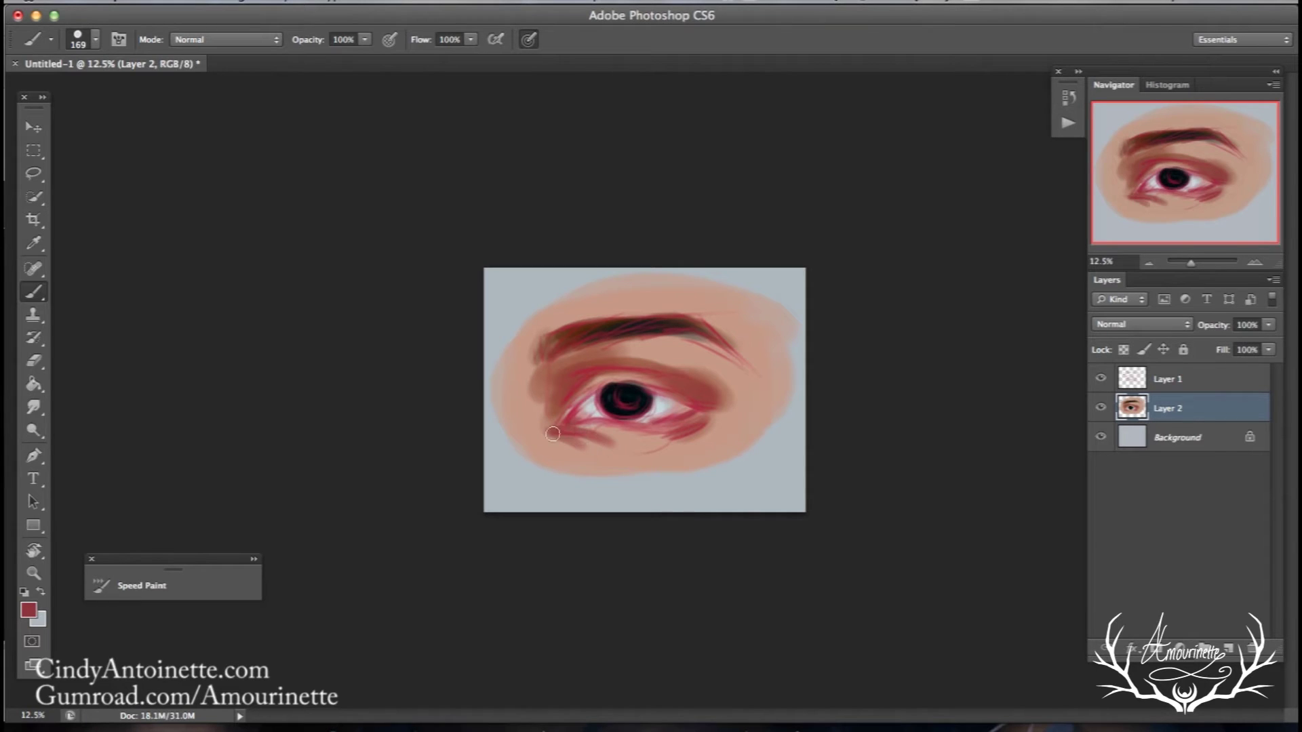
{"action": "left_click_drag", "start_coordinate": [553, 434], "coordinate": [645, 449]}
- Enlarge the brush to 405 px and step back one brush action
{"action": "right_click", "coordinate": [705, 326]}
{"action": "left_click_drag", "start_coordinate": [853, 315], "coordinate": [880, 315]}
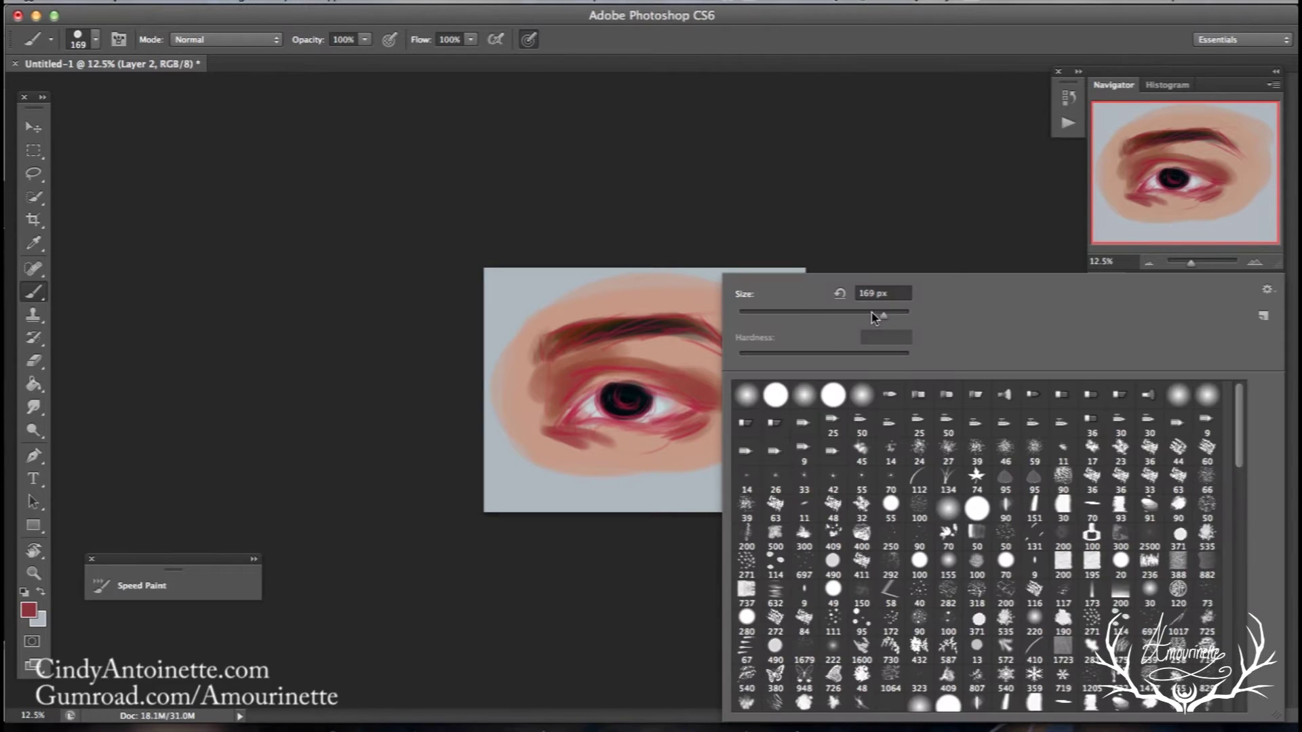
{"action": "left_click", "coordinate": [550, 384], "text": "alt"}
{"action": "right_click", "coordinate": [551, 411]}
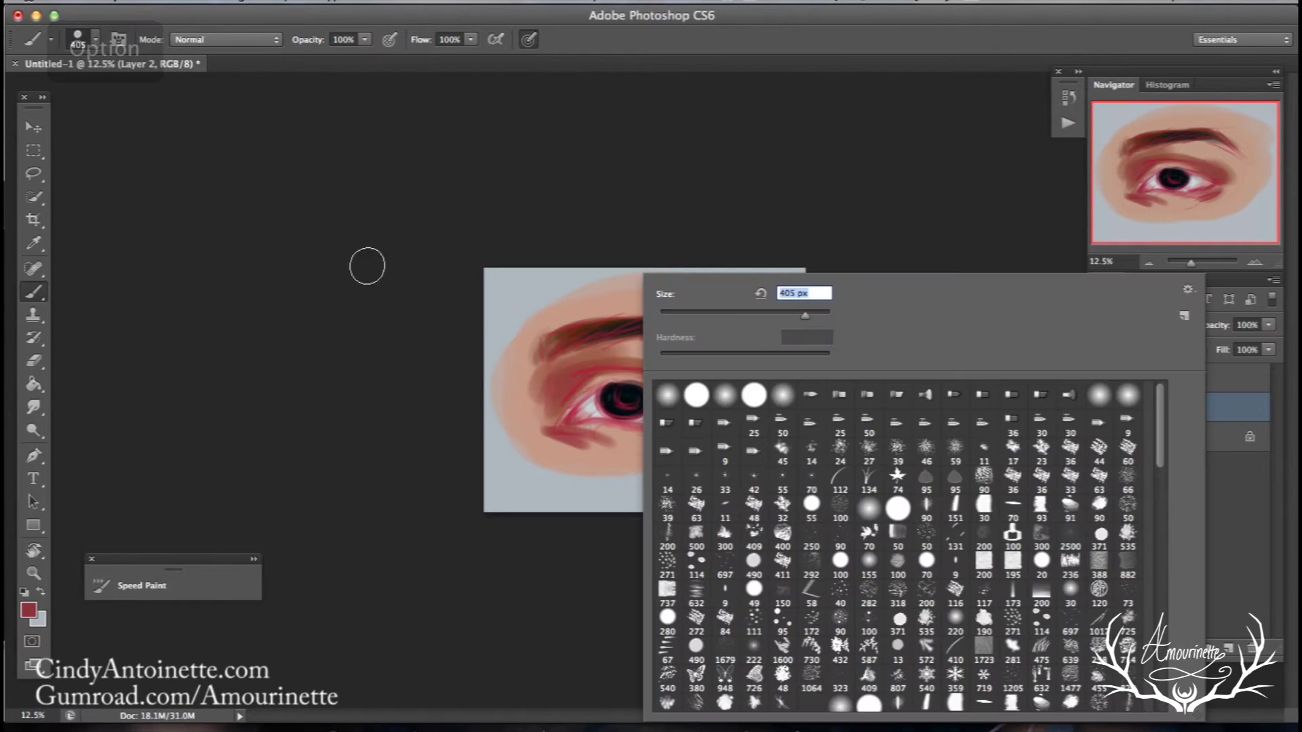
{"action": "left_click", "coordinate": [198, 5]}
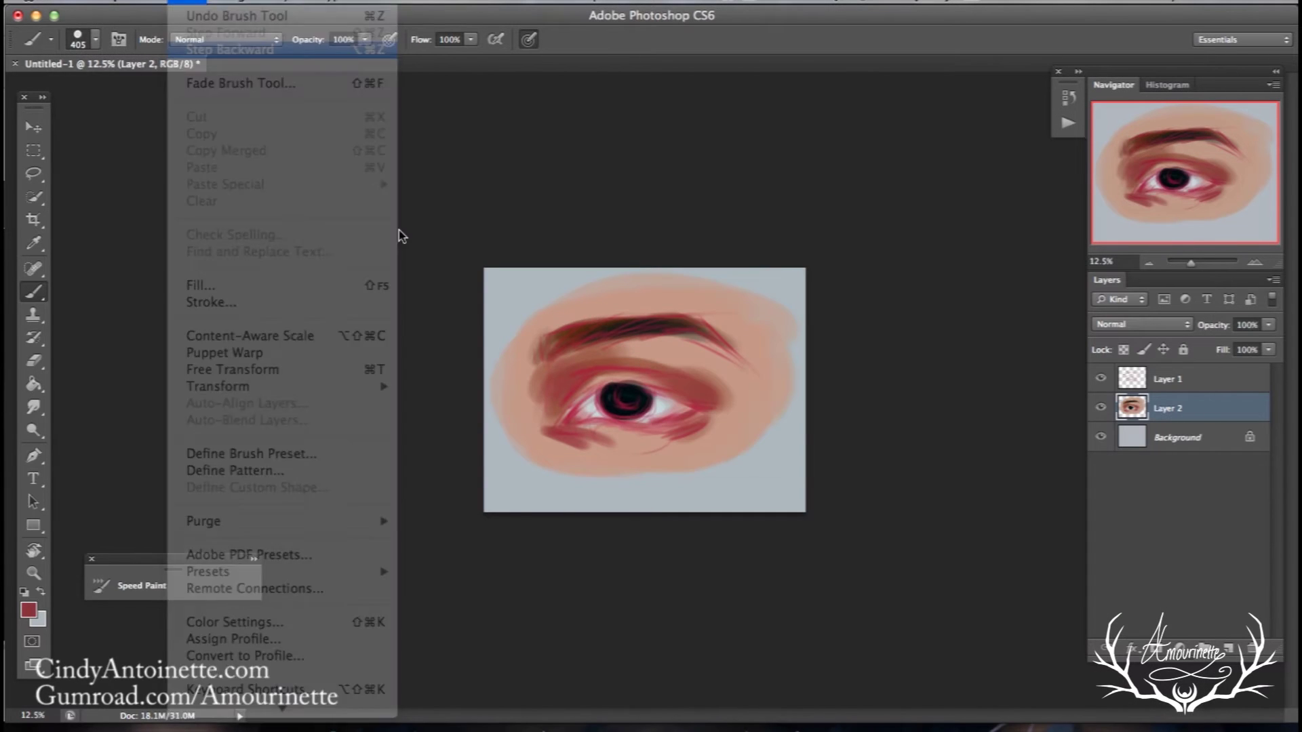
{"action": "left_click", "coordinate": [210, 47]}
- Blend the shading at the inner eye corner and beneath the eye, using tones sampled from the surrounding skin and shadow
{"action": "left_click", "coordinate": [546, 383], "text": "alt"}
{"action": "mouse_move", "coordinate": [540, 418]}
{"action": "left_mouse_down"}
{"action": "mouse_move", "coordinate": [547, 392]}
{"action": "mouse_move", "coordinate": [546, 445]}
{"action": "left_mouse_up"}
{"action": "left_click", "coordinate": [523, 384], "text": "alt"}
{"action": "mouse_move", "coordinate": [520, 383]}
{"action": "left_mouse_down"}
{"action": "mouse_move", "coordinate": [523, 413]}
{"action": "mouse_move", "coordinate": [566, 446]}
{"action": "mouse_move", "coordinate": [622, 450]}
{"action": "mouse_move", "coordinate": [589, 455]}
{"action": "left_mouse_up"}
{"action": "left_click", "coordinate": [556, 447], "text": "alt"}
{"action": "left_click", "coordinate": [593, 448], "text": "alt"}
{"action": "left_click", "coordinate": [638, 444], "text": "alt"}
{"action": "left_click", "coordinate": [564, 437], "text": "alt"}
{"action": "left_click", "coordinate": [627, 440], "text": "alt"}
{"action": "left_click", "coordinate": [577, 464], "text": "alt"}
- Blend the outer eyelid shadow into the skin with sampled tones, tilting the canvas to -56° and returning it to 0°
{"action": "left_click", "coordinate": [704, 380], "text": "alt"}
{"action": "left_click", "coordinate": [669, 353], "text": "alt"}
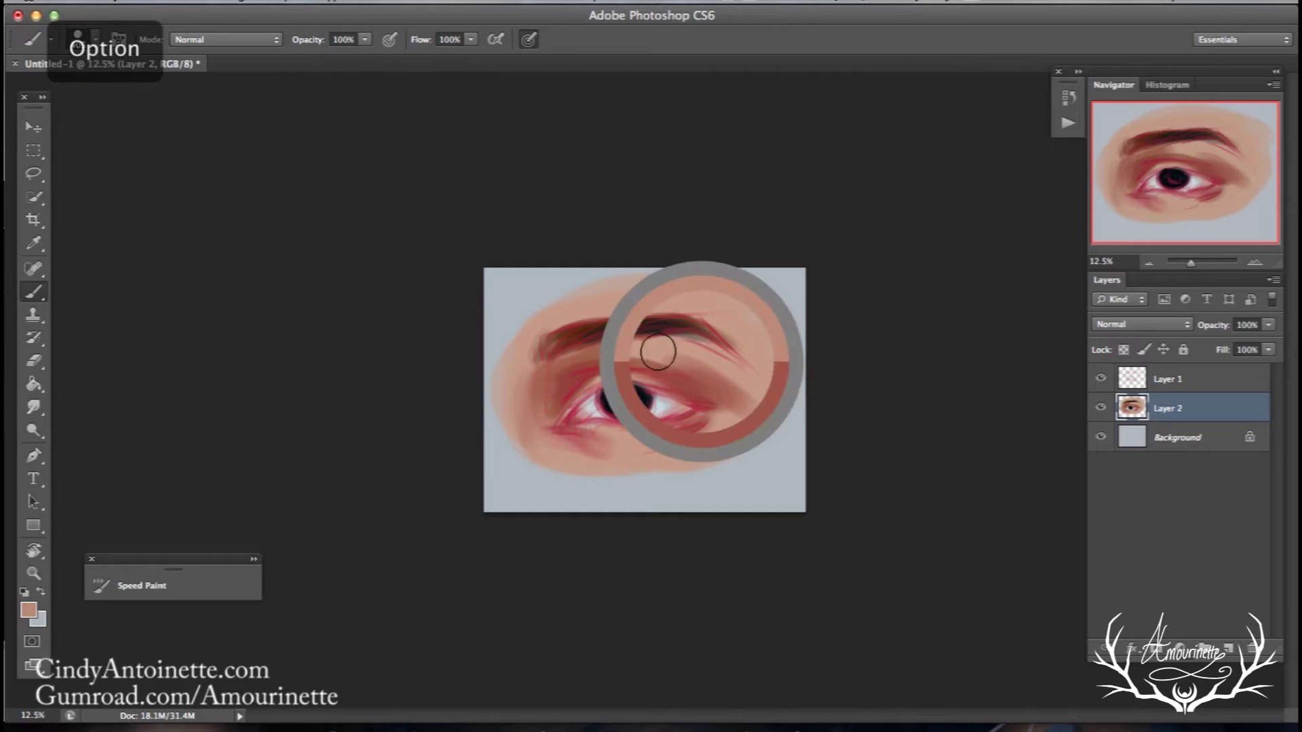
{"action": "left_click", "coordinate": [718, 390], "text": "alt"}
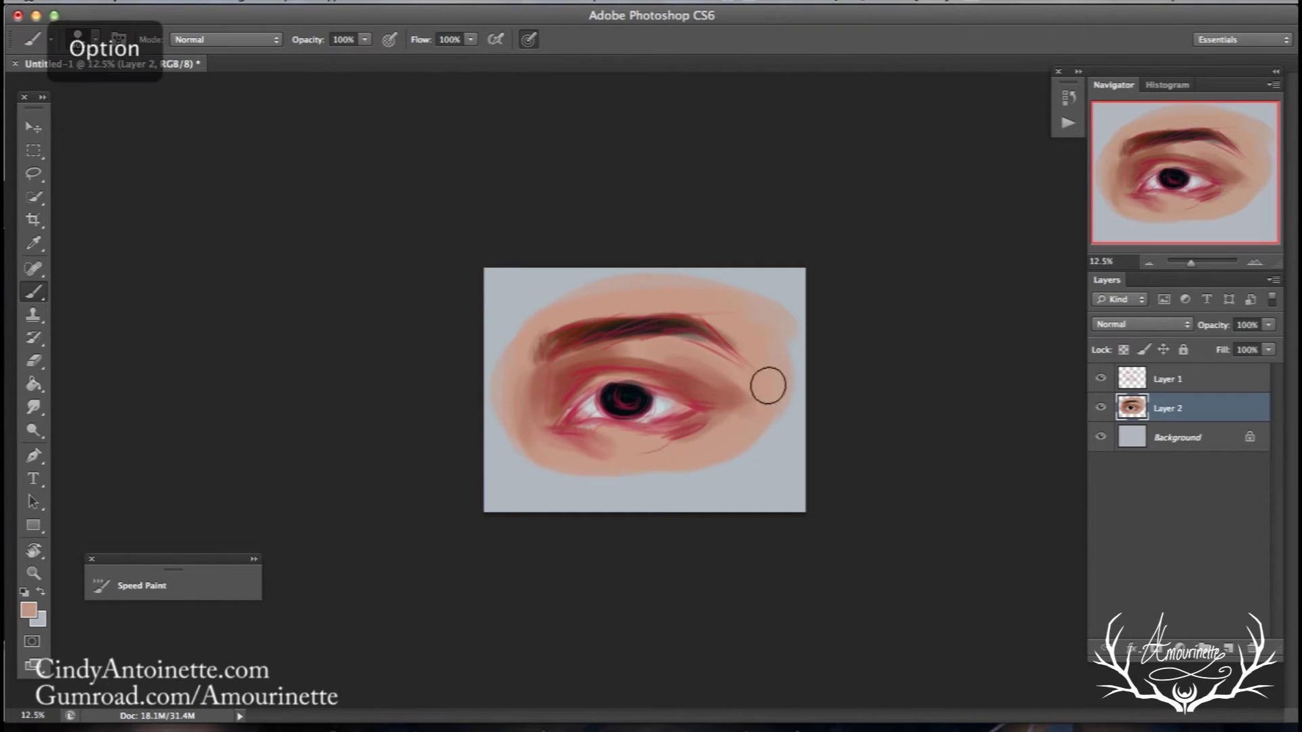
{"action": "left_click", "coordinate": [641, 345], "text": "alt"}
{"action": "key", "text": "r"}
{"action": "mouse_move", "coordinate": [267, 459]}
{"action": "left_mouse_down"}
{"action": "mouse_move", "coordinate": [274, 526]}
{"action": "mouse_move", "coordinate": [80, 287]}
{"action": "left_mouse_up"}
{"action": "key", "text": "b"}
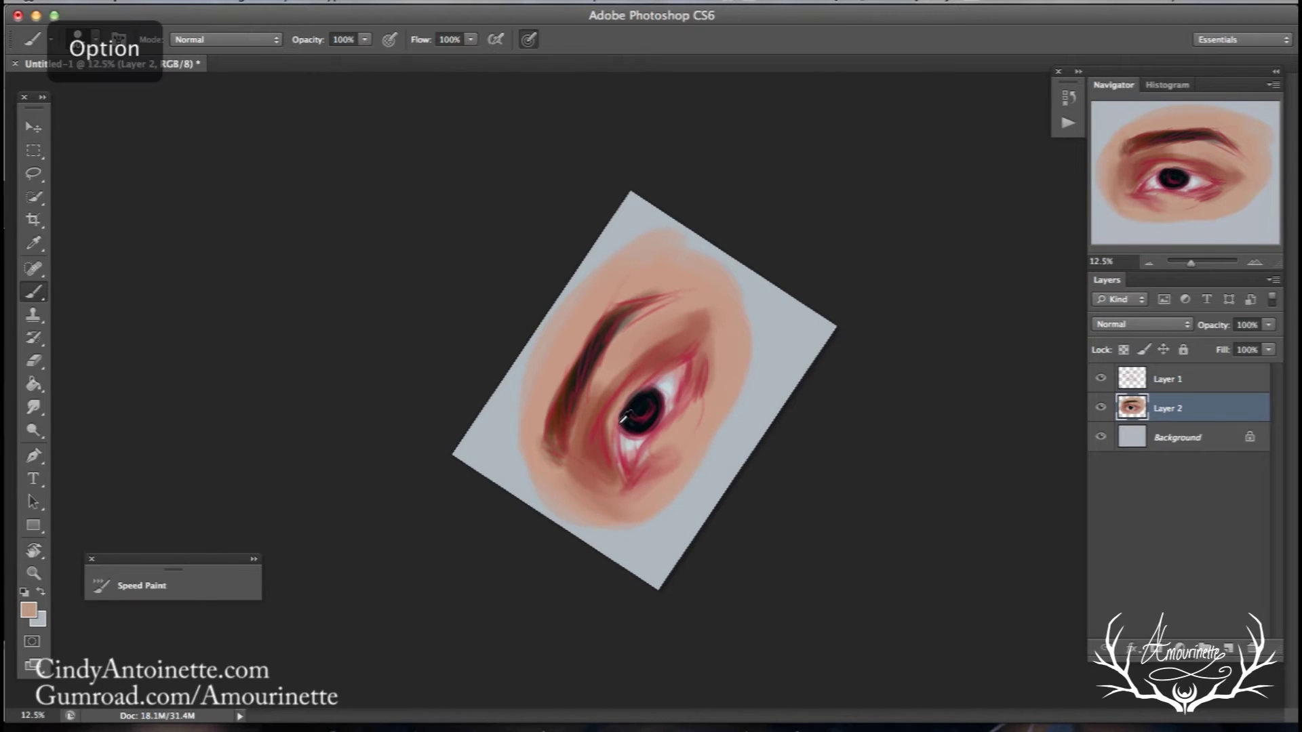
{"action": "left_click", "coordinate": [700, 321], "text": "alt"}
{"action": "key", "text": "r"}
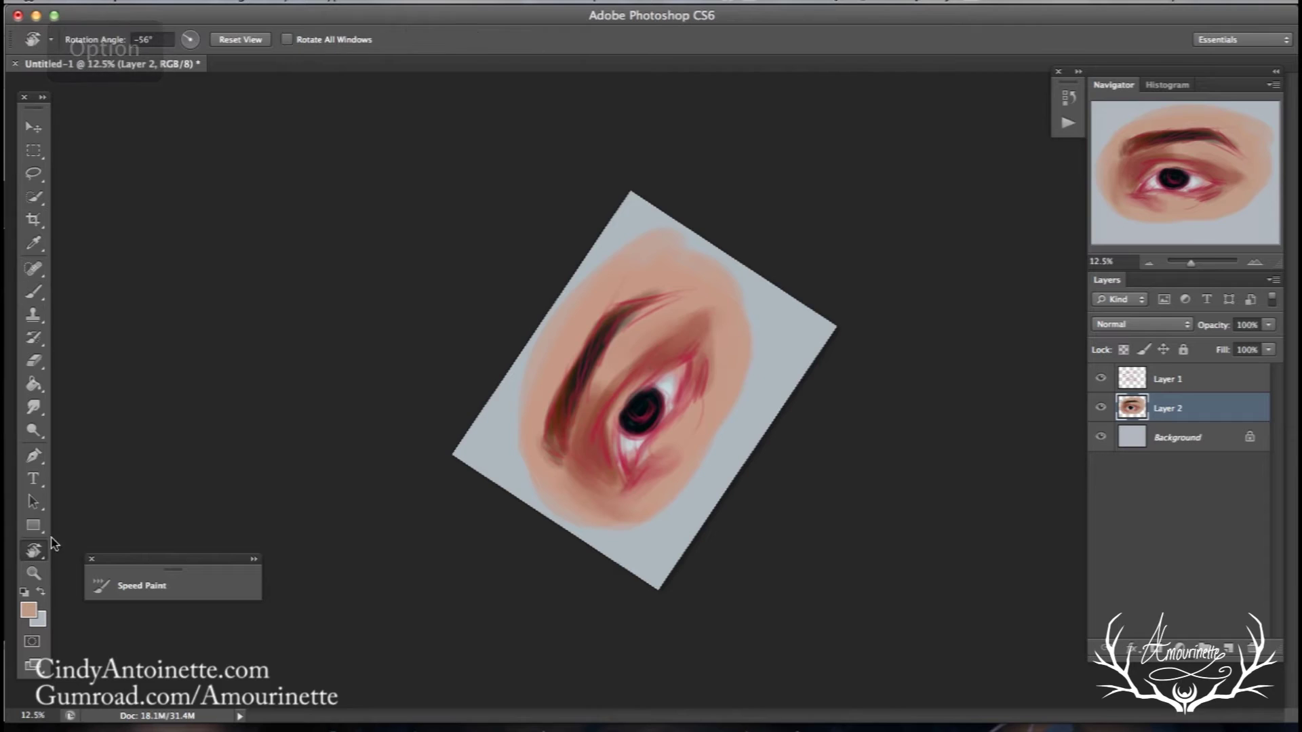
{"action": "left_click_drag", "start_coordinate": [57, 593], "coordinate": [457, 189]}
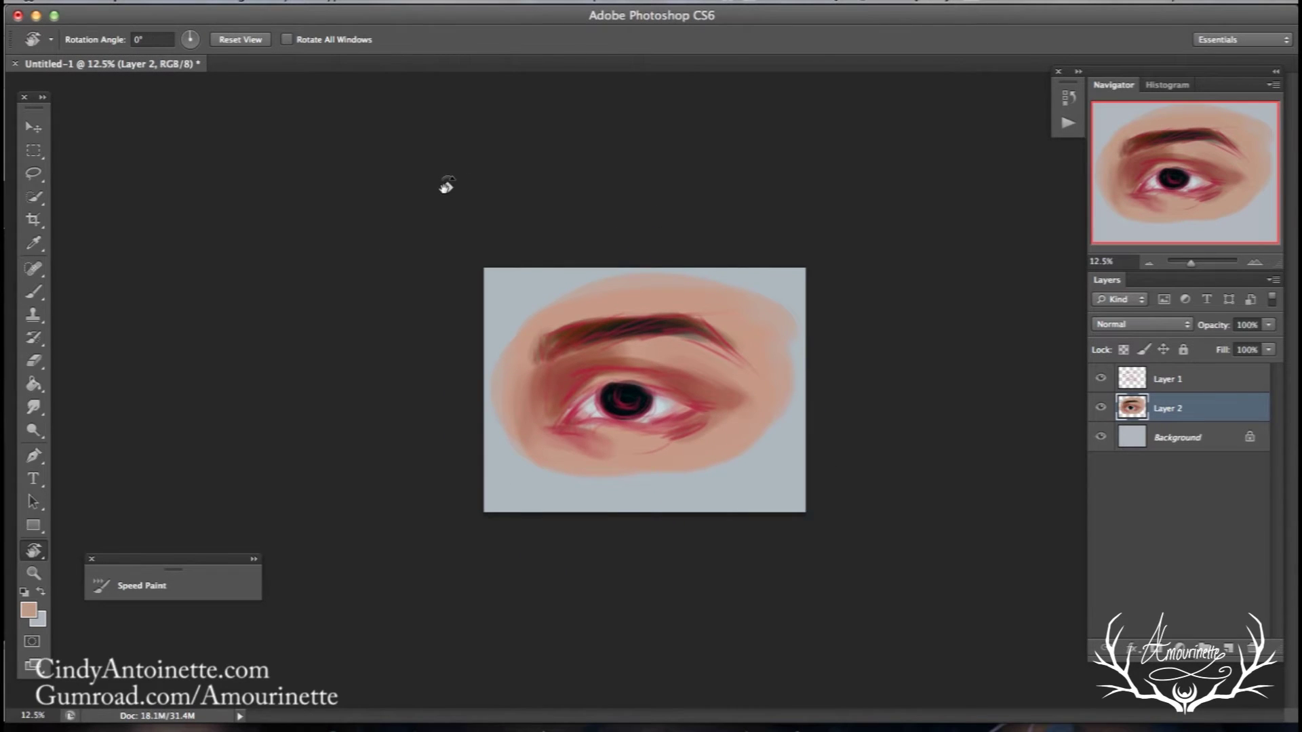
- Recolour the red line work on Layer 1 with the dark brown sampled from the eyebrow
{"action": "left_click", "coordinate": [1146, 386]}
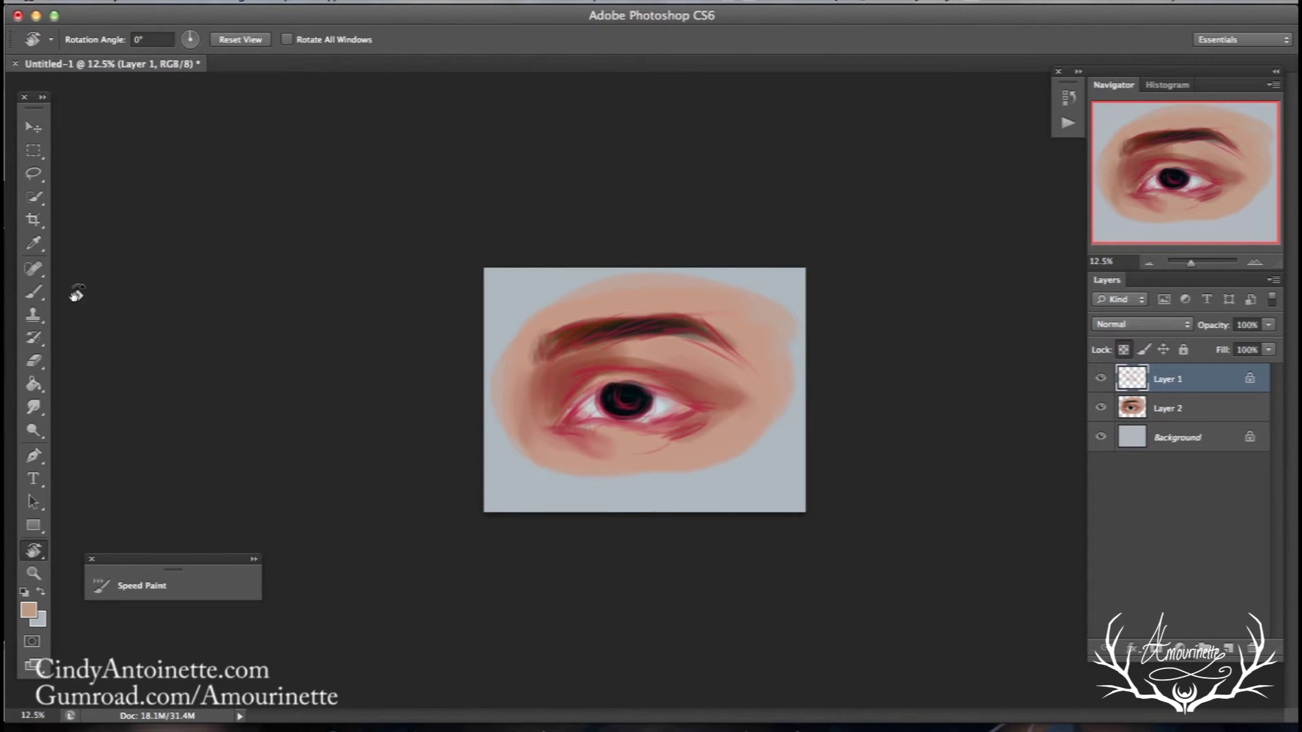
{"action": "left_click", "coordinate": [40, 299]}
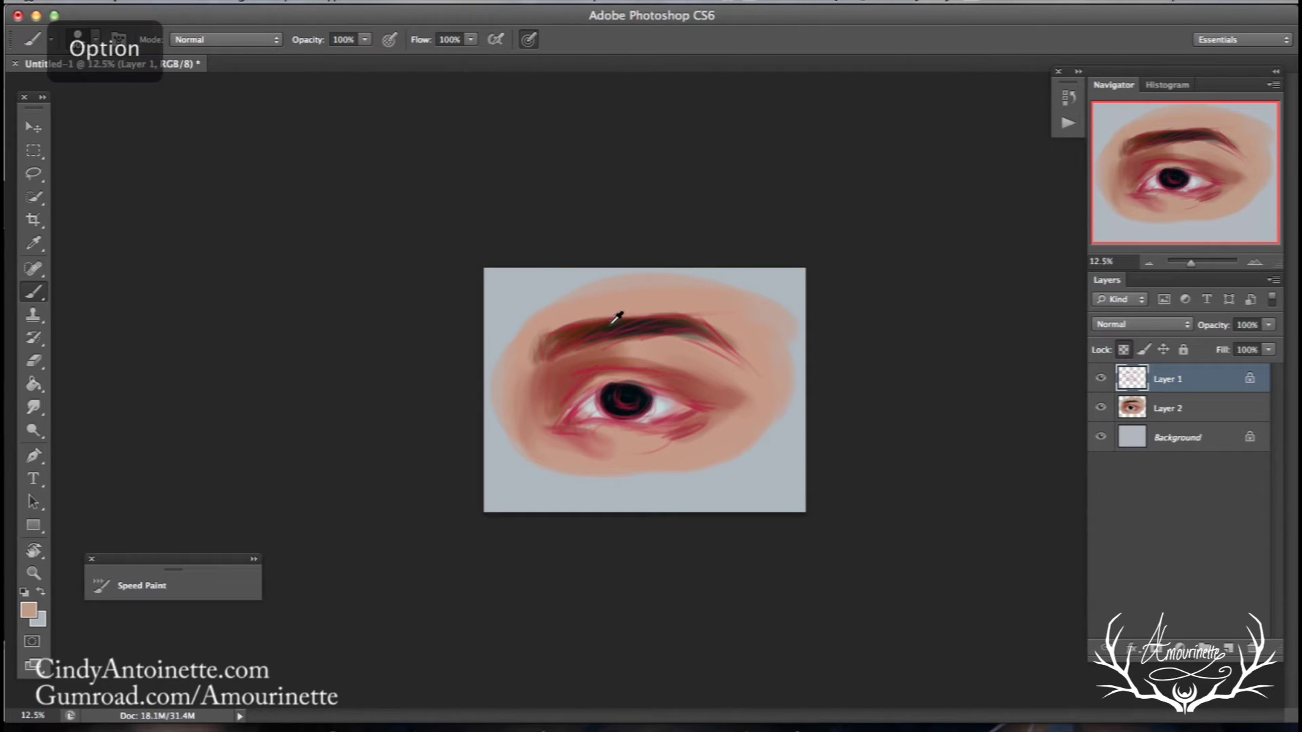
{"action": "left_click_drag", "start_coordinate": [616, 320], "coordinate": [605, 331]}
{"action": "left_click_drag", "start_coordinate": [522, 370], "coordinate": [644, 374]}
{"action": "left_click_drag", "start_coordinate": [554, 426], "coordinate": [597, 390]}
{"action": "mouse_move", "coordinate": [683, 406]}
{"action": "left_mouse_down"}
{"action": "mouse_move", "coordinate": [726, 423]}
{"action": "mouse_move", "coordinate": [653, 387]}
{"action": "mouse_move", "coordinate": [585, 377]}
{"action": "mouse_move", "coordinate": [662, 395]}
{"action": "mouse_move", "coordinate": [550, 426]}
{"action": "mouse_move", "coordinate": [745, 406]}
{"action": "left_mouse_up"}
{"action": "mouse_move", "coordinate": [602, 431]}
{"action": "left_mouse_down"}
{"action": "mouse_move", "coordinate": [620, 402]}
{"action": "mouse_move", "coordinate": [674, 425]}
{"action": "mouse_move", "coordinate": [701, 399]}
{"action": "left_mouse_up"}
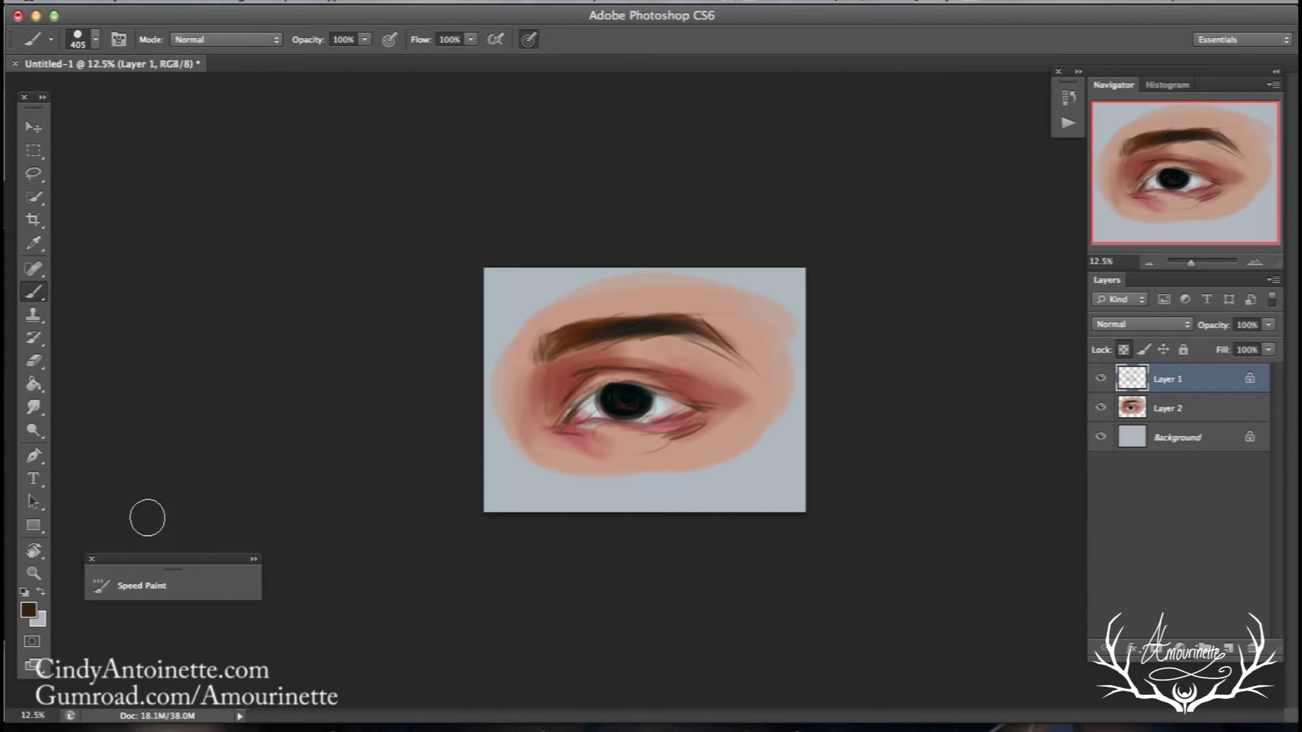
- Sample the inner eyelid shadow, deepen it to dark red #572019, and touch up the upper lid lines with a 172 px brush
{"action": "left_click", "coordinate": [564, 380], "text": "alt"}
{"action": "left_click", "coordinate": [28, 609]}
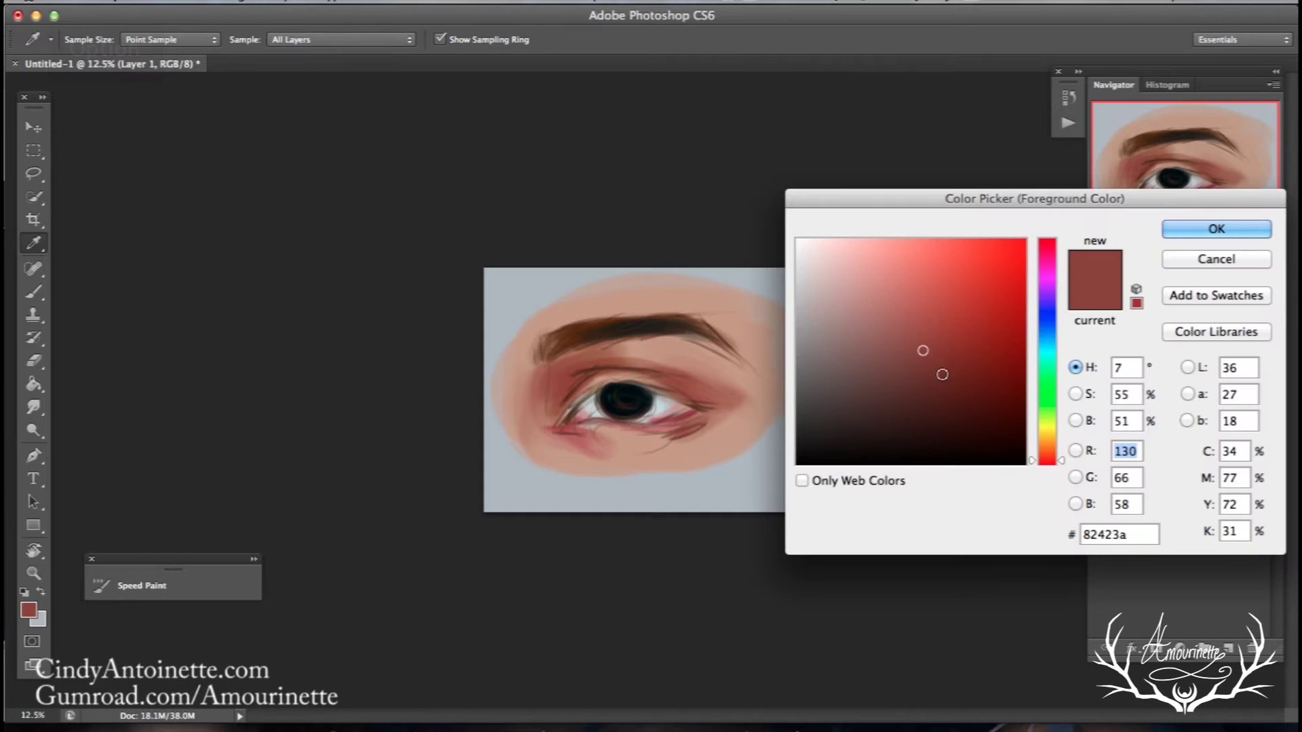
{"action": "left_click", "coordinate": [960, 387]}
{"action": "left_click", "coordinate": [1177, 230]}
{"action": "right_click", "coordinate": [690, 328]}
{"action": "left_click", "coordinate": [812, 314]}
{"action": "left_click", "coordinate": [610, 363]}
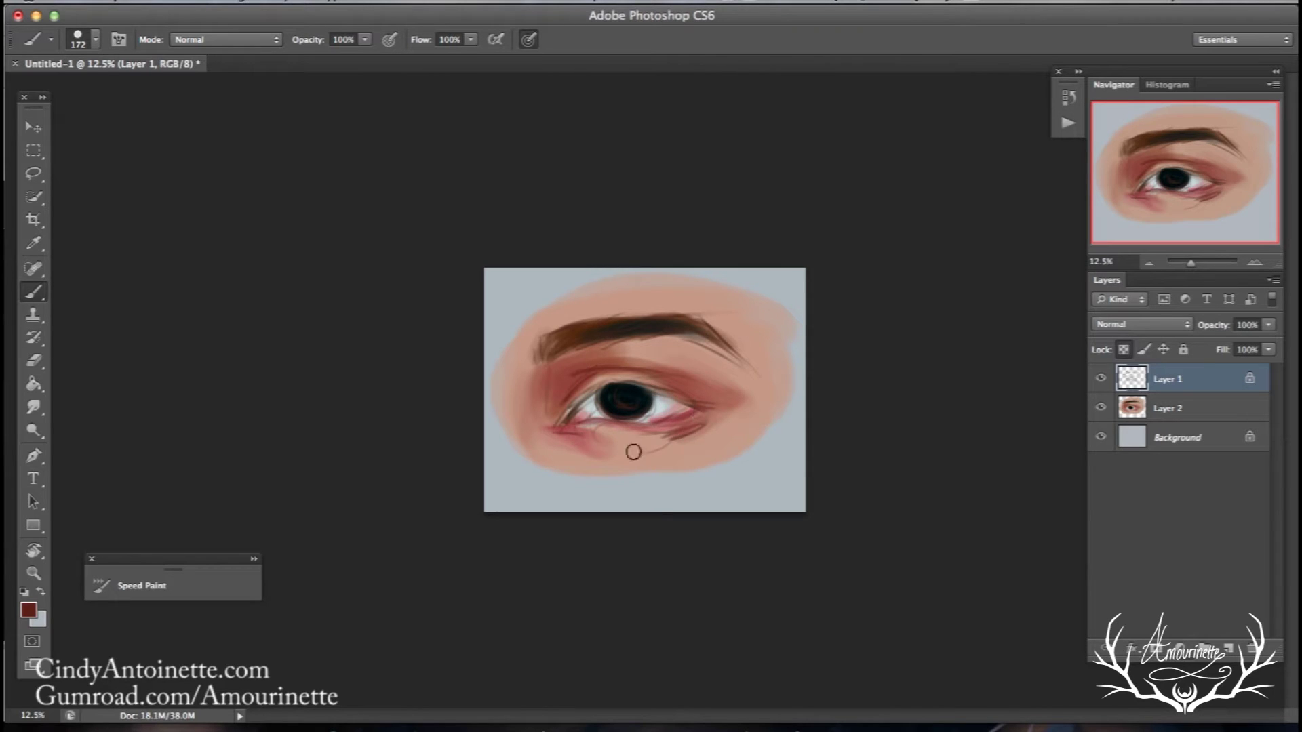
- Unlock the transparent pixels of Layer 1, reduce its opacity to 71%, and select Layer 2
{"action": "left_click", "coordinate": [1123, 349]}
{"action": "left_click", "coordinate": [1268, 325]}
{"action": "left_click_drag", "start_coordinate": [1211, 349], "coordinate": [1215, 346]}
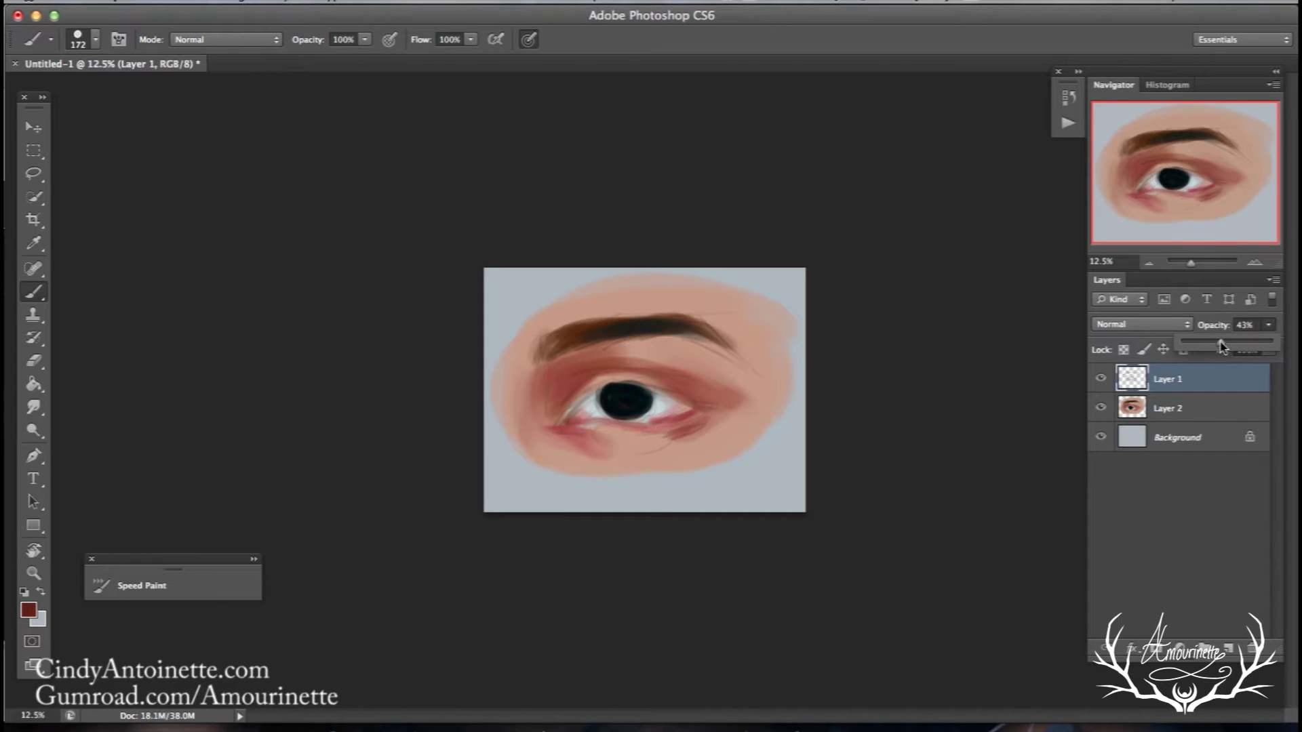
{"action": "left_click", "coordinate": [1169, 408]}
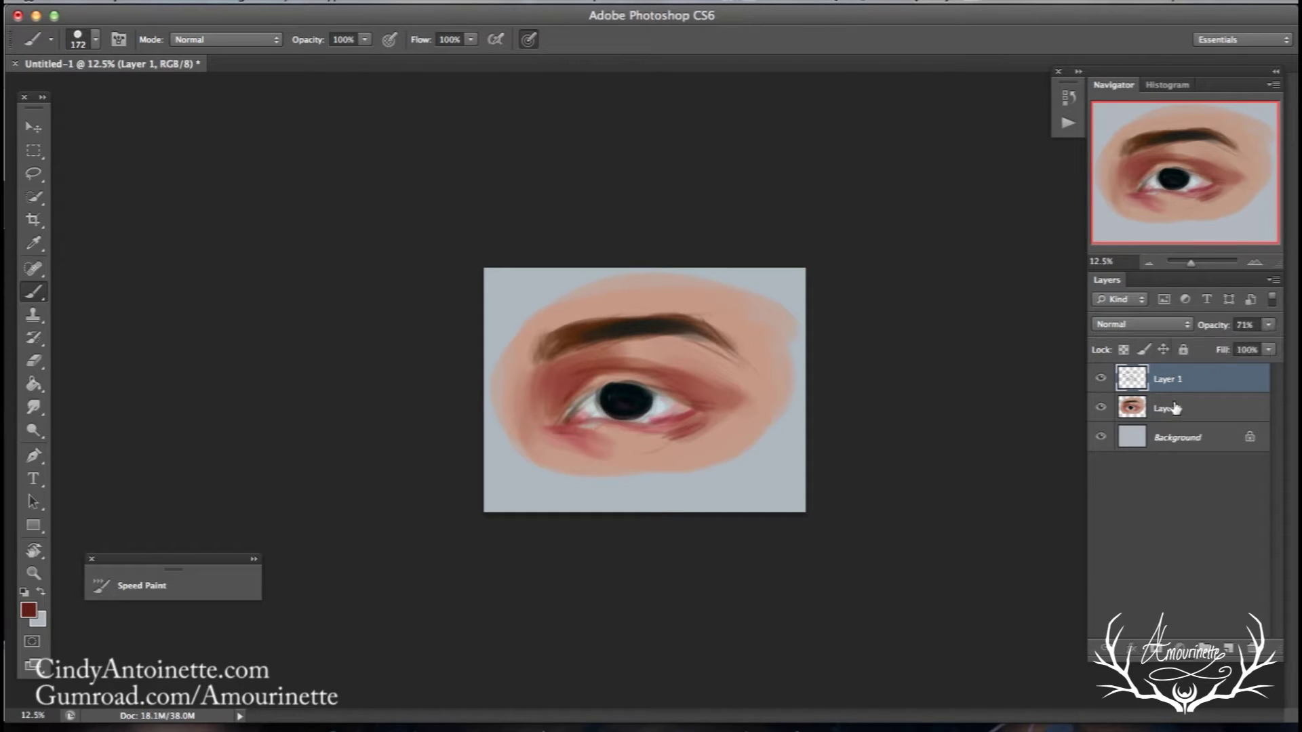
{"action": "left_click", "coordinate": [1167, 408]}
- Restore Layer 1 to 100% opacity and erase the stray sketch lines around the brow tail and under the eye with a 155 px eraser
{"action": "key", "text": "e"}
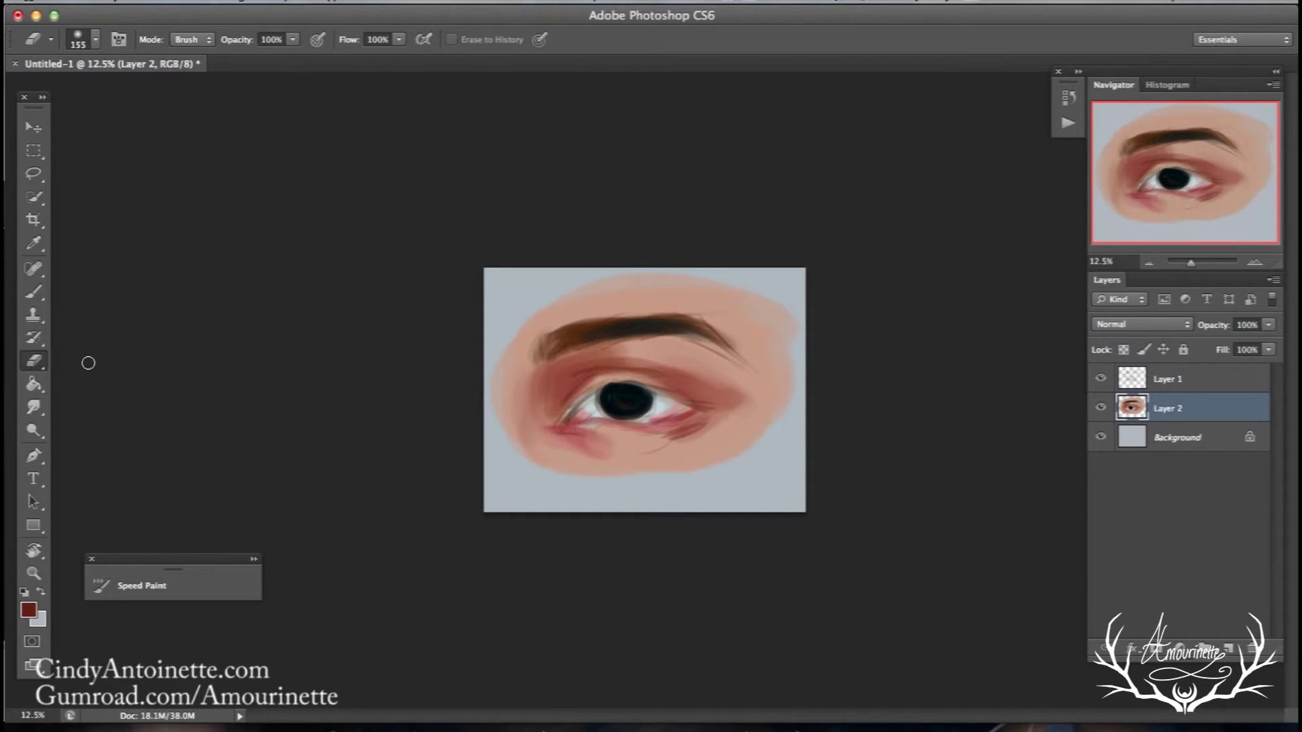
{"action": "left_click", "coordinate": [1210, 378]}
{"action": "left_click", "coordinate": [1268, 325]}
{"action": "left_click_drag", "start_coordinate": [1247, 343], "coordinate": [1273, 343]}
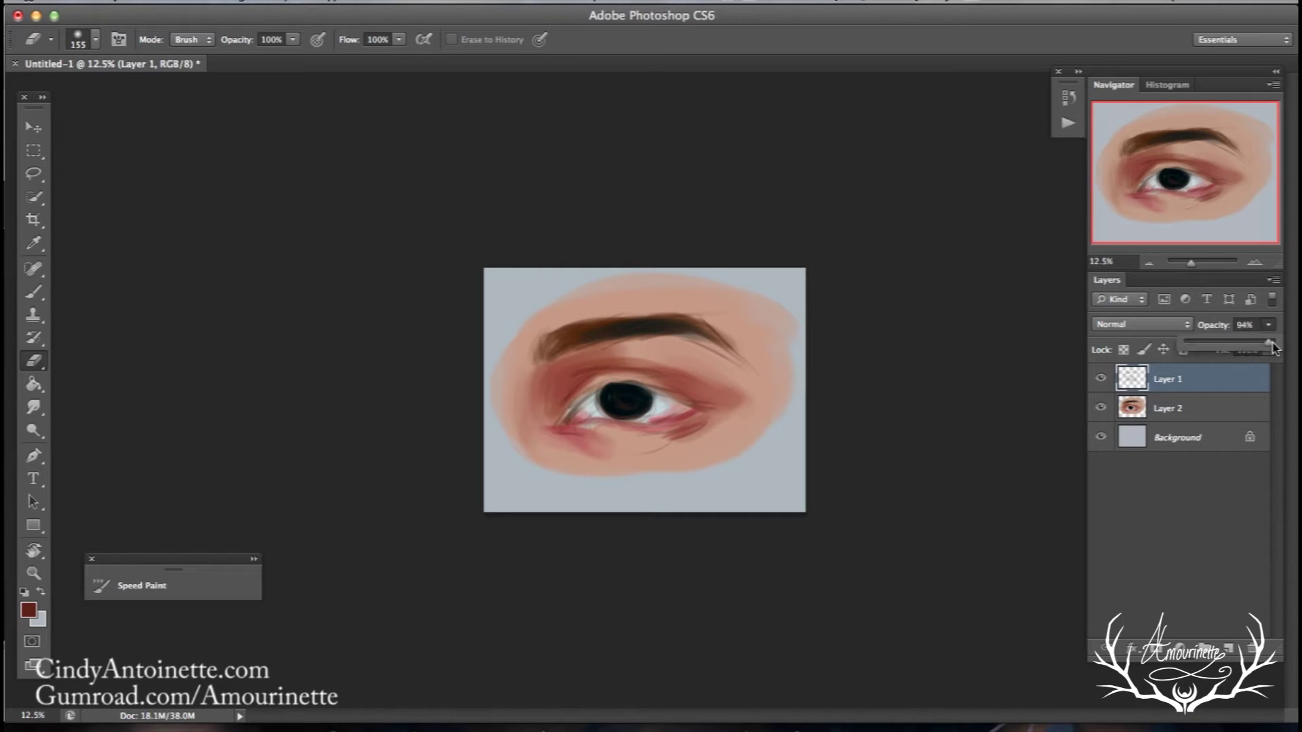
{"action": "left_click", "coordinate": [375, 390]}
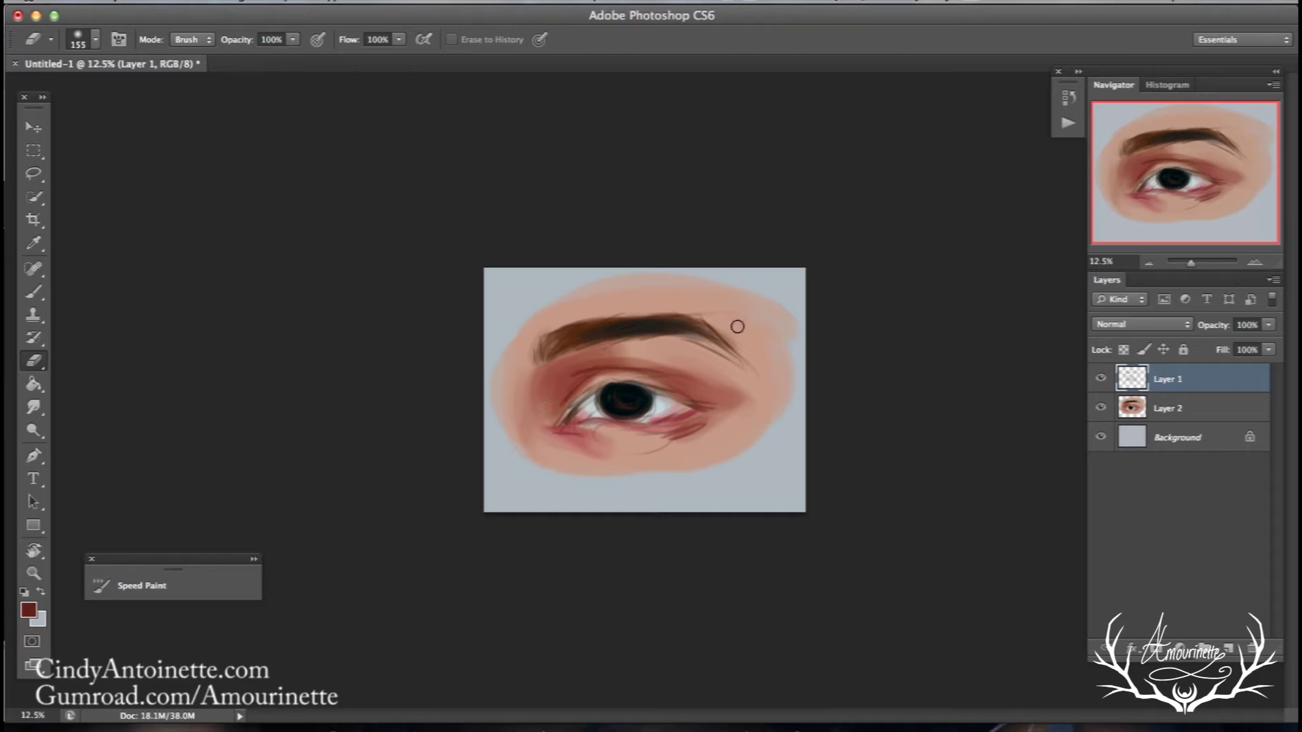
{"action": "left_click_drag", "start_coordinate": [675, 349], "coordinate": [753, 373]}
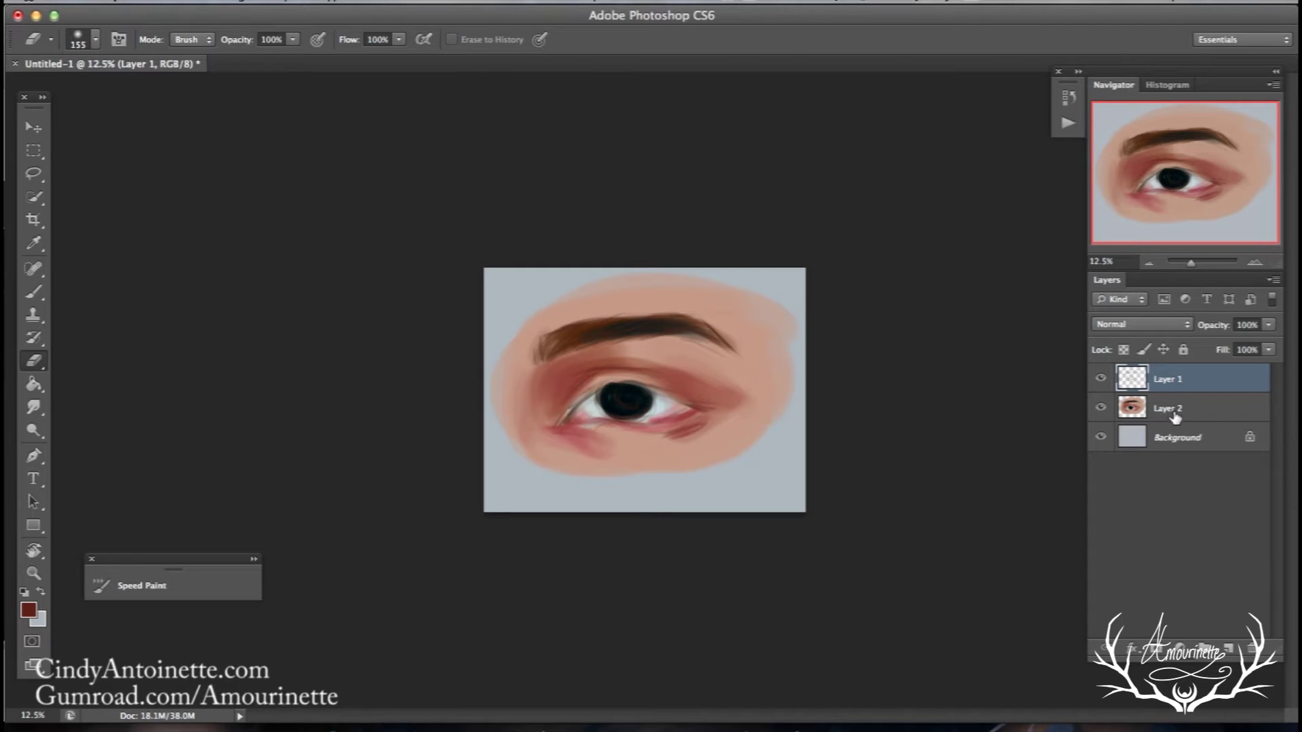
- Add a new layer above Layer 2 and choose the pale grey-beige #bfb3ab for the brush
{"action": "left_click", "coordinate": [1173, 410]}
{"action": "left_click", "coordinate": [1227, 648]}
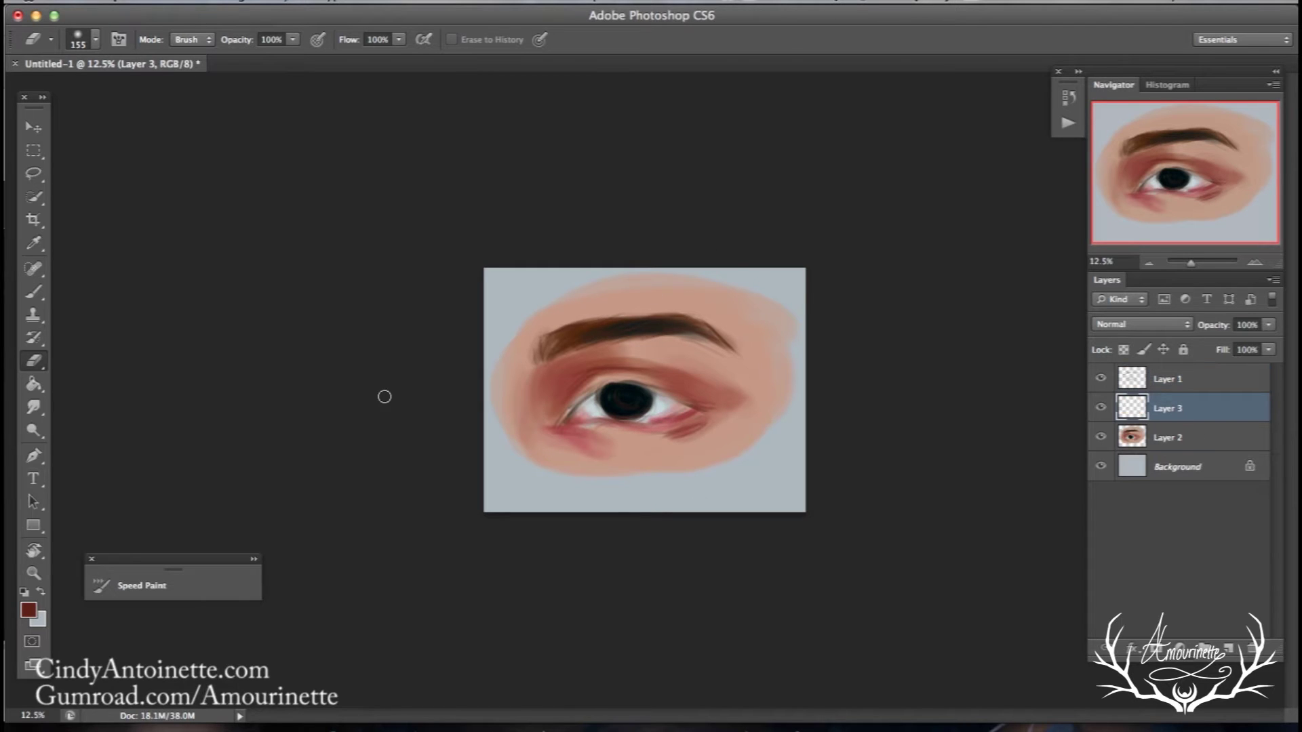
{"action": "left_click", "coordinate": [45, 295]}
{"action": "left_click", "coordinate": [39, 605]}
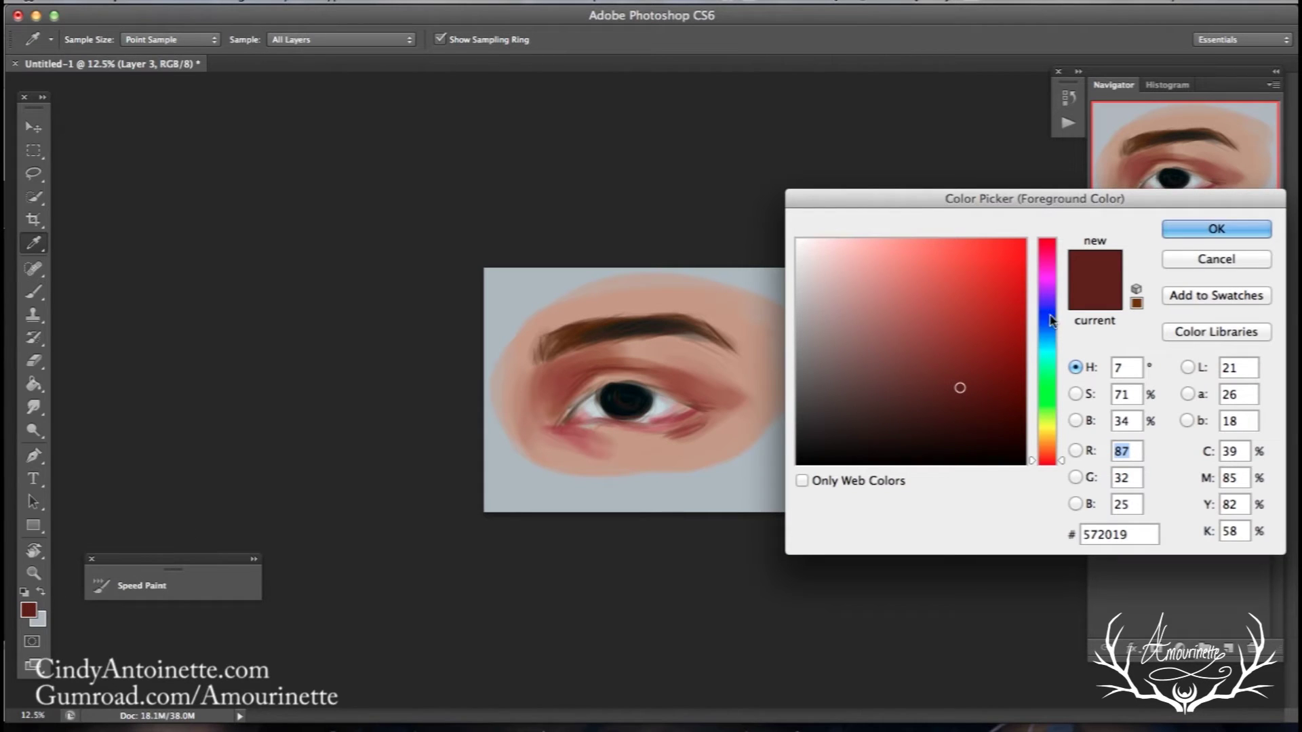
{"action": "left_click", "coordinate": [1047, 449]}
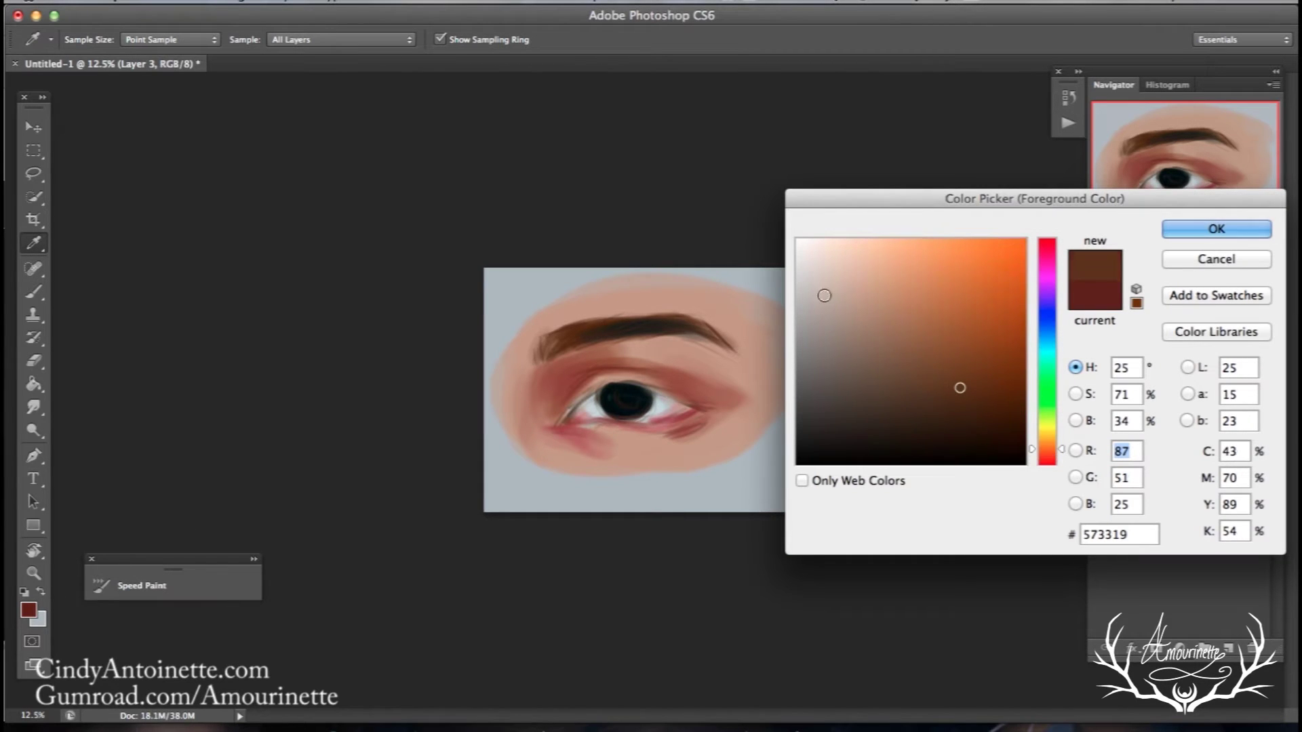
{"action": "left_click", "coordinate": [813, 298]}
{"action": "left_click", "coordinate": [817, 297]}
{"action": "left_click", "coordinate": [1176, 234]}
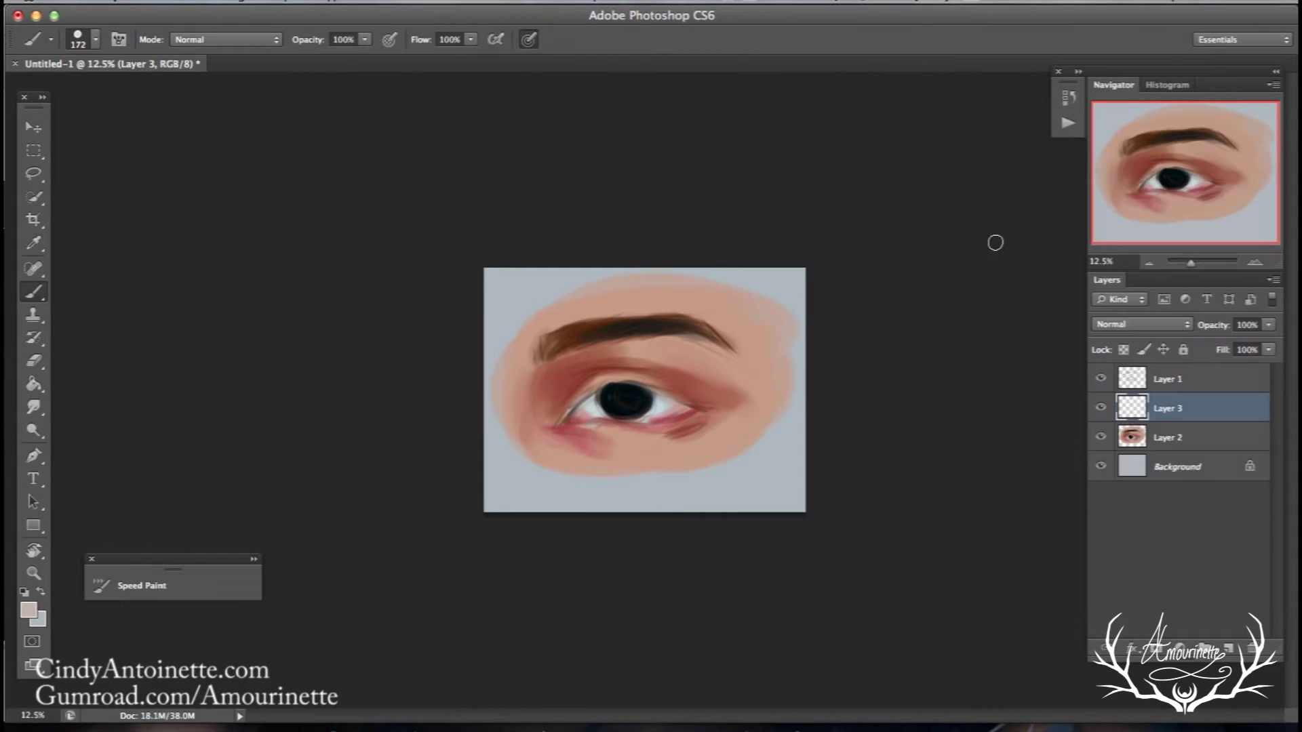
- Paint a pale highlight on the brow bone beneath the eyebrow's tail with a 289 px brush
{"action": "right_click", "coordinate": [759, 360]}
{"action": "left_click", "coordinate": [861, 316]}
{"action": "mouse_move", "coordinate": [679, 350]}
{"action": "left_mouse_down"}
{"action": "mouse_move", "coordinate": [703, 362]}
{"action": "mouse_move", "coordinate": [648, 349]}
{"action": "mouse_move", "coordinate": [735, 373]}
{"action": "mouse_move", "coordinate": [706, 347]}
{"action": "mouse_move", "coordinate": [743, 377]}
{"action": "mouse_move", "coordinate": [685, 351]}
{"action": "mouse_move", "coordinate": [753, 370]}
{"action": "left_mouse_up"}
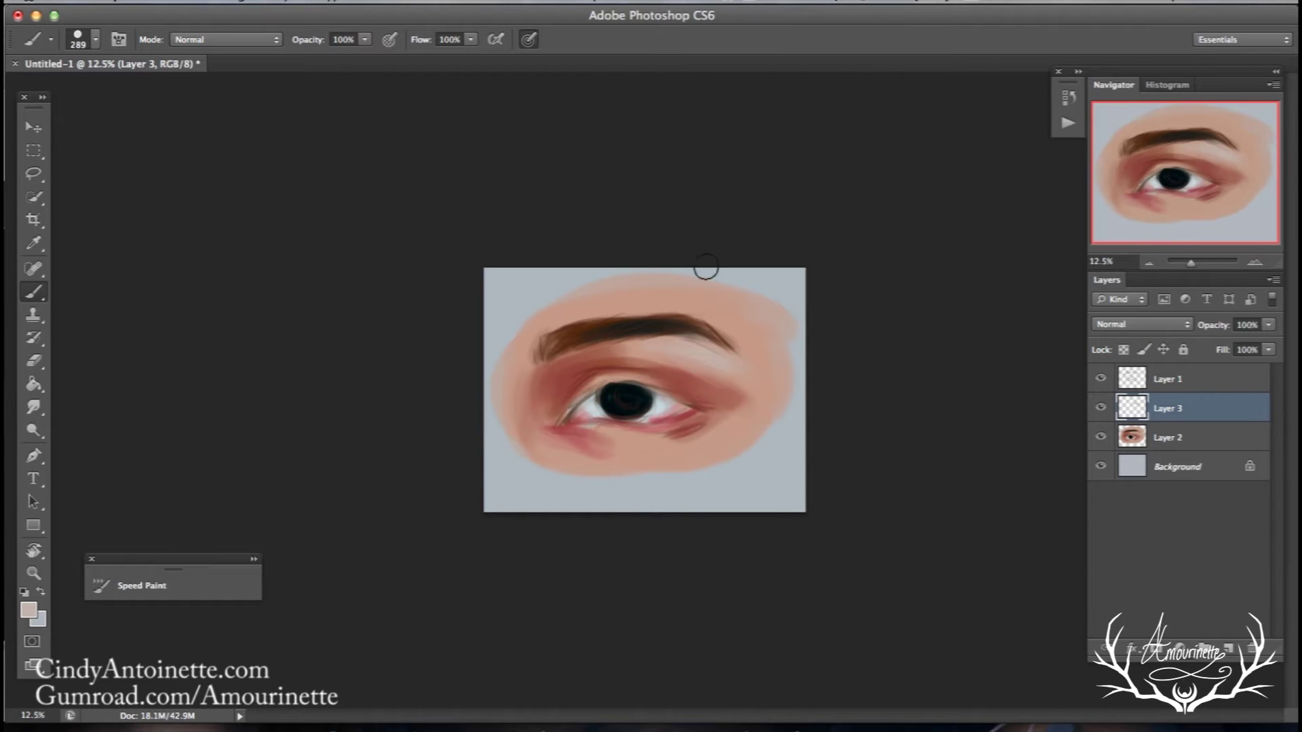
- Lighten the skin above the eyebrow and below the inner eye corner with a 458 px brush
{"action": "right_click", "coordinate": [681, 380]}
{"action": "left_click", "coordinate": [846, 314]}
{"action": "left_click_drag", "start_coordinate": [650, 294], "coordinate": [739, 325]}
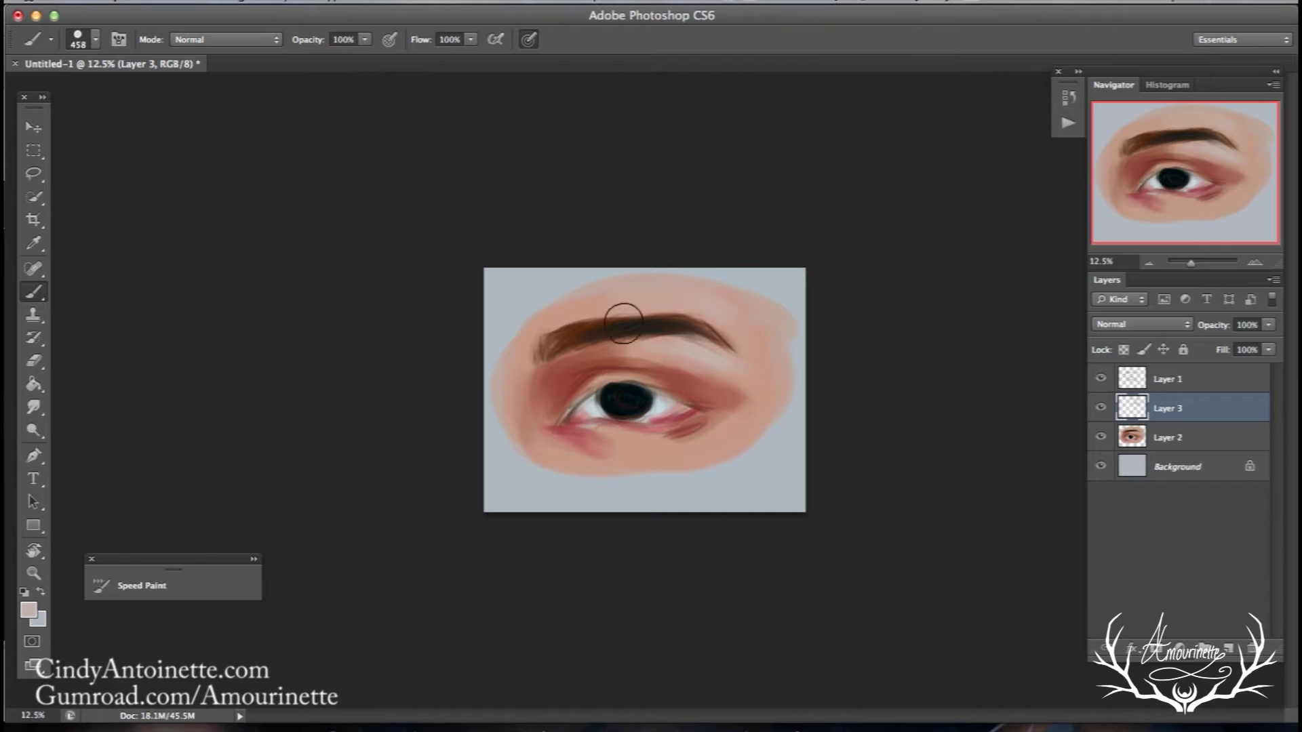
{"action": "mouse_move", "coordinate": [619, 436]}
{"action": "left_mouse_down"}
{"action": "mouse_move", "coordinate": [575, 436]}
{"action": "mouse_move", "coordinate": [629, 458]}
{"action": "mouse_move", "coordinate": [610, 443]}
{"action": "mouse_move", "coordinate": [680, 444]}
{"action": "mouse_move", "coordinate": [721, 427]}
{"action": "mouse_move", "coordinate": [541, 427]}
{"action": "left_mouse_up"}
- Choose a darker muted brown and shade the skin beneath the eye with it
{"action": "left_click", "coordinate": [33, 613]}
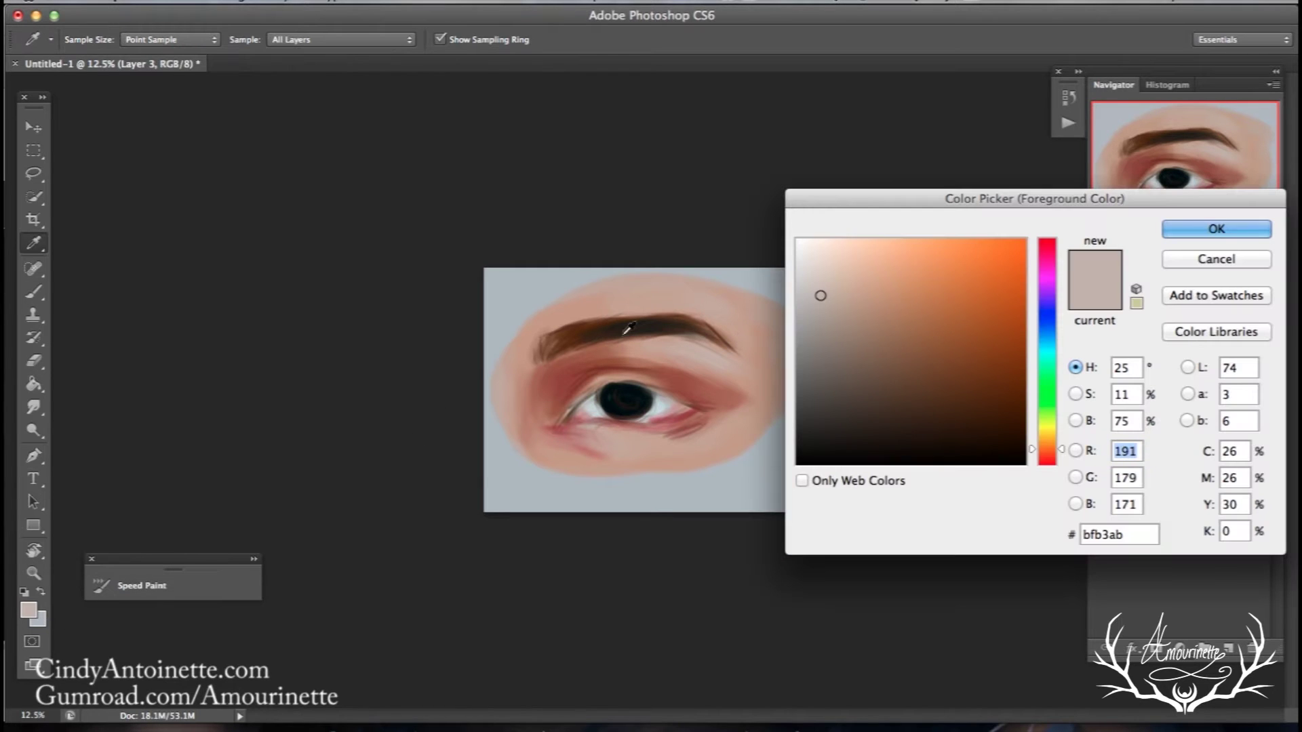
{"action": "left_click_drag", "start_coordinate": [823, 328], "coordinate": [845, 343]}
{"action": "key", "text": "Return"}
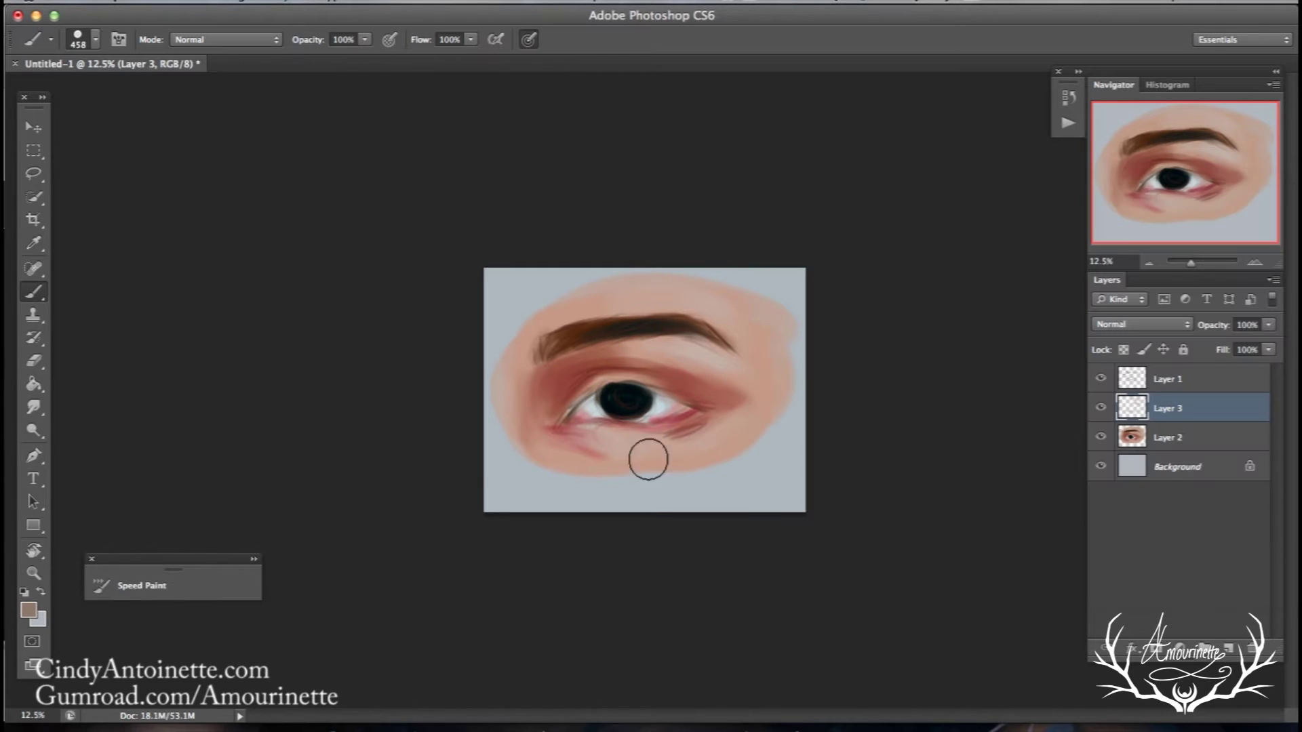
{"action": "left_click_drag", "start_coordinate": [591, 442], "coordinate": [671, 450]}
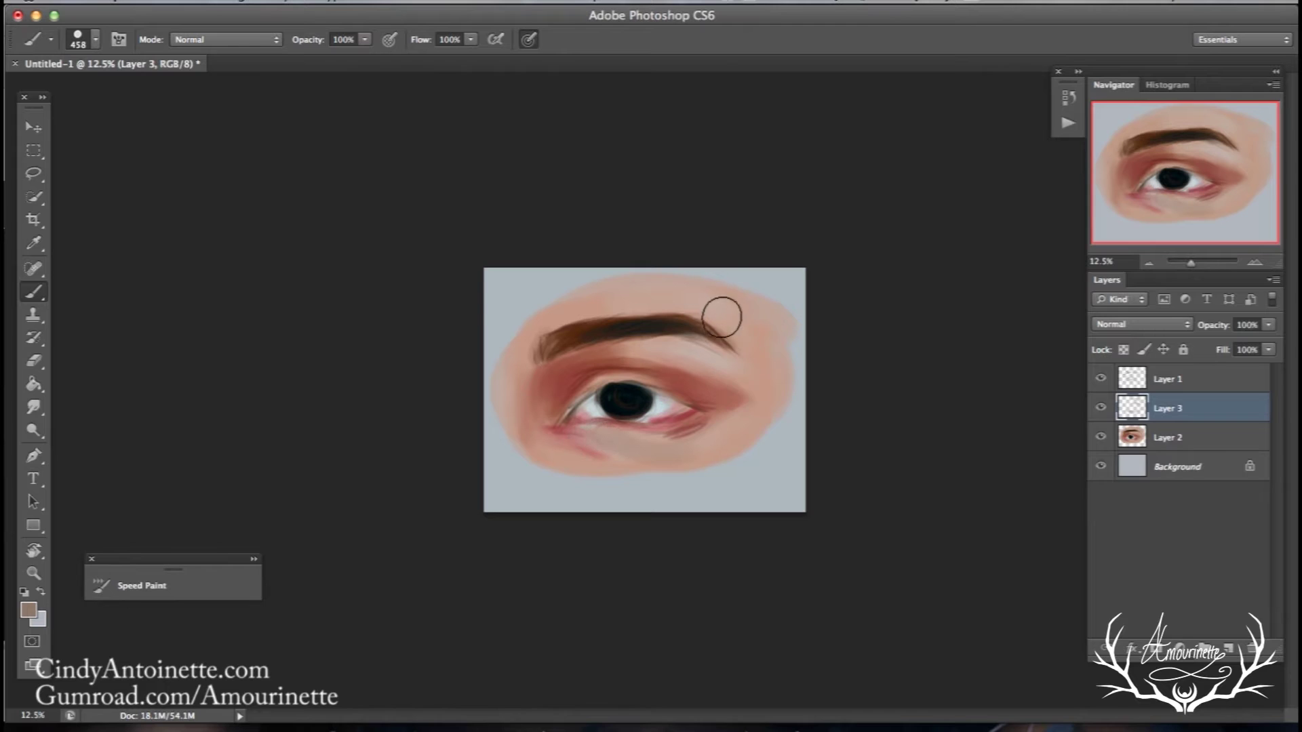
- Choose a pale cream colour and paint a highlight around the inner eye corner with a 74 px brush
{"action": "right_click", "coordinate": [722, 313]}
{"action": "left_click", "coordinate": [811, 313]}
{"action": "left_click", "coordinate": [615, 421], "text": "alt"}
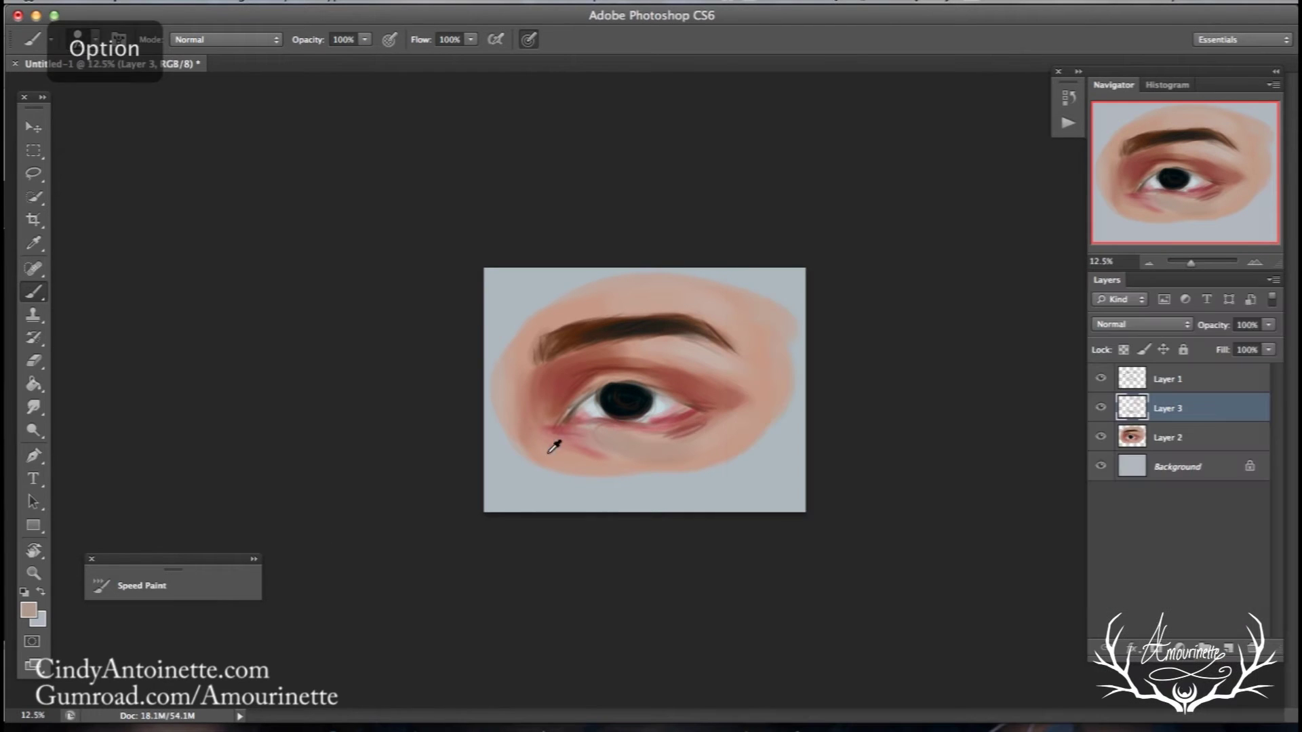
{"action": "left_click", "coordinate": [29, 610]}
{"action": "left_click_drag", "start_coordinate": [1047, 445], "coordinate": [1048, 437]}
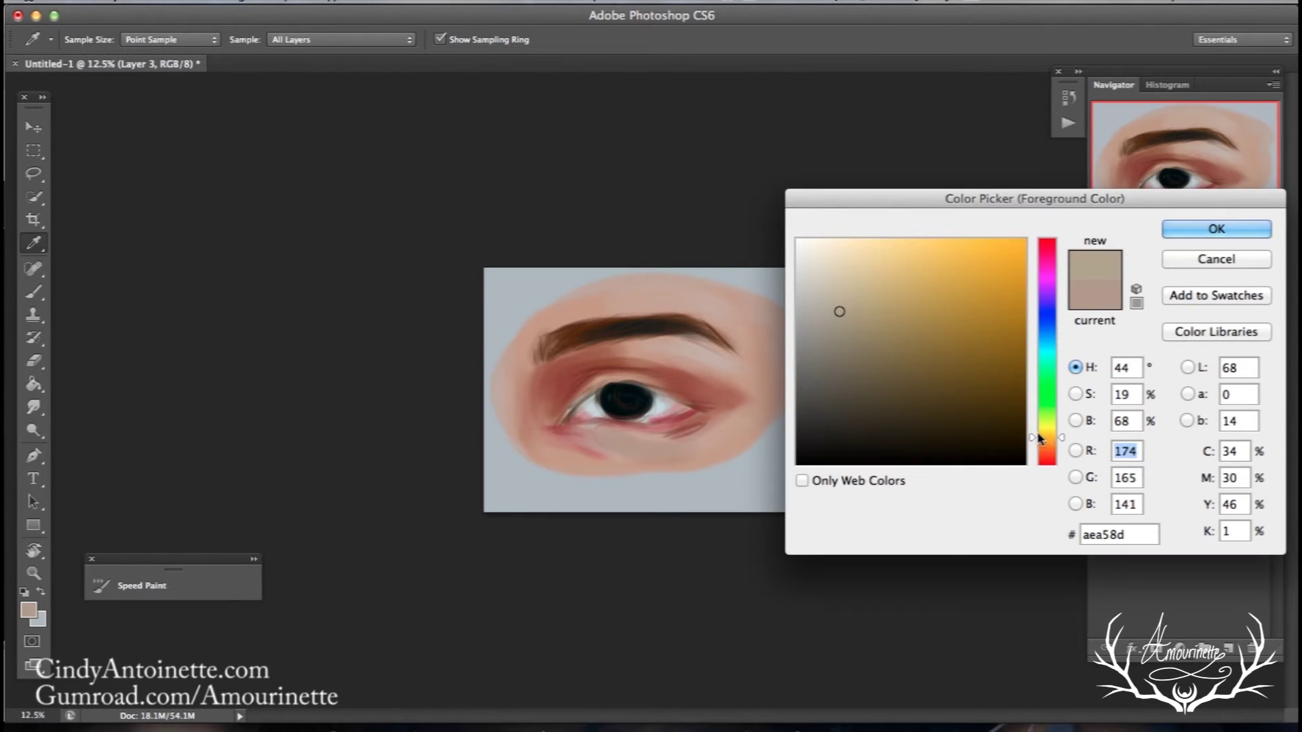
{"action": "left_click_drag", "start_coordinate": [816, 275], "coordinate": [831, 259]}
{"action": "left_click", "coordinate": [1172, 229]}
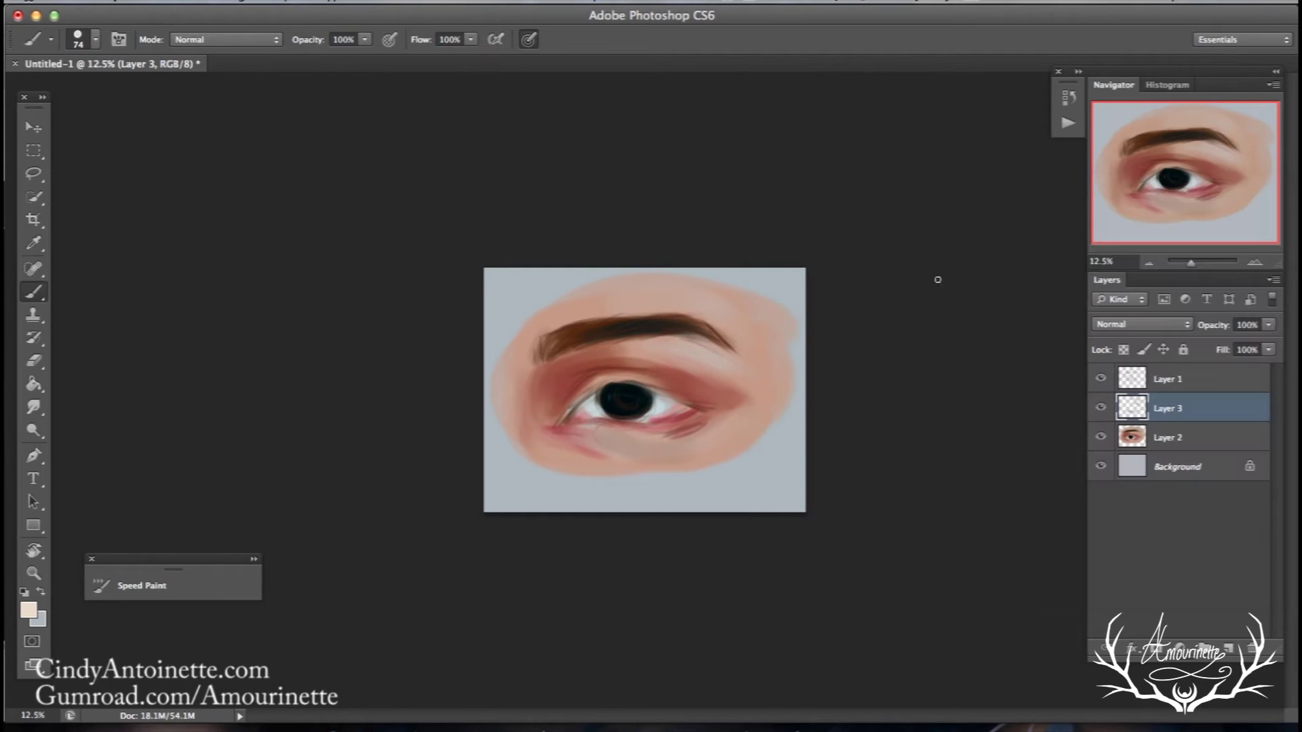
{"action": "left_click_drag", "start_coordinate": [570, 402], "coordinate": [557, 433]}
- Highlight the brow bone under the eyebrow and the skin beside the inner eye corner with a 193 px brush
{"action": "right_click", "coordinate": [563, 433]}
{"action": "type", "text": "193"}
{"action": "key", "text": "Return"}
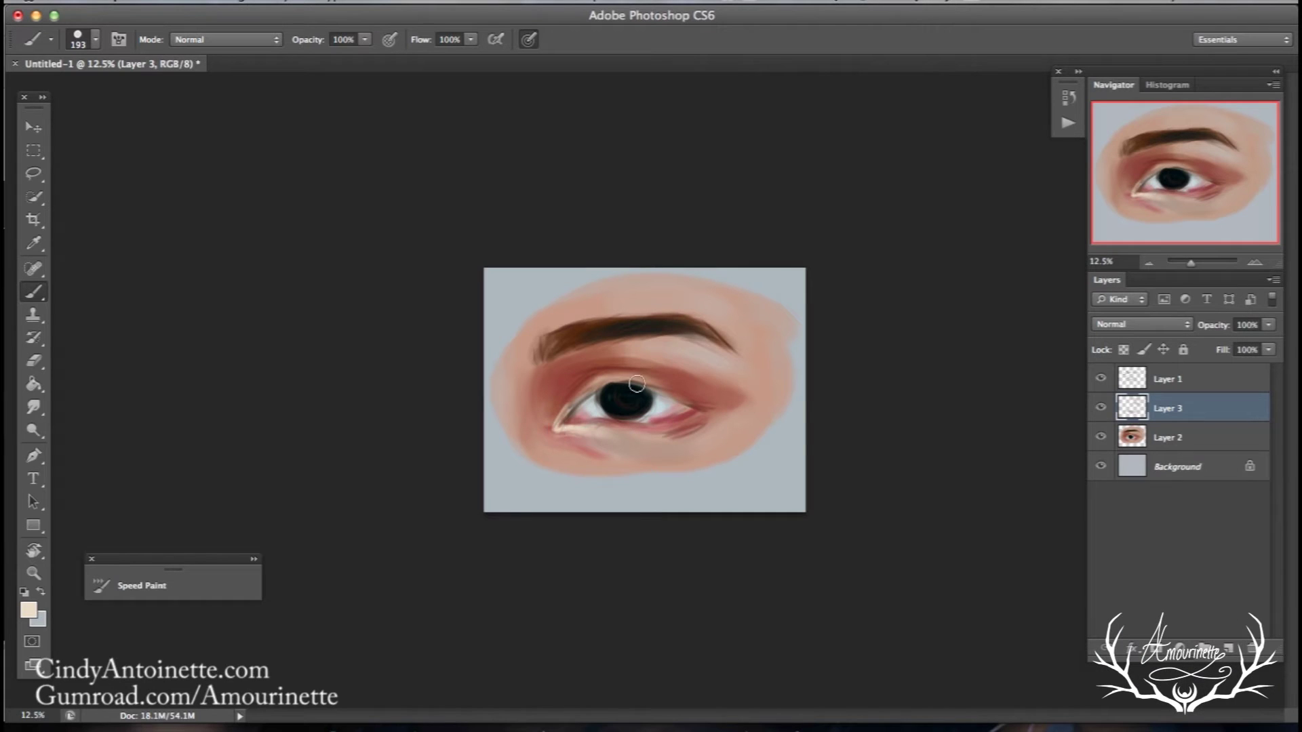
{"action": "left_click_drag", "start_coordinate": [671, 343], "coordinate": [705, 357]}
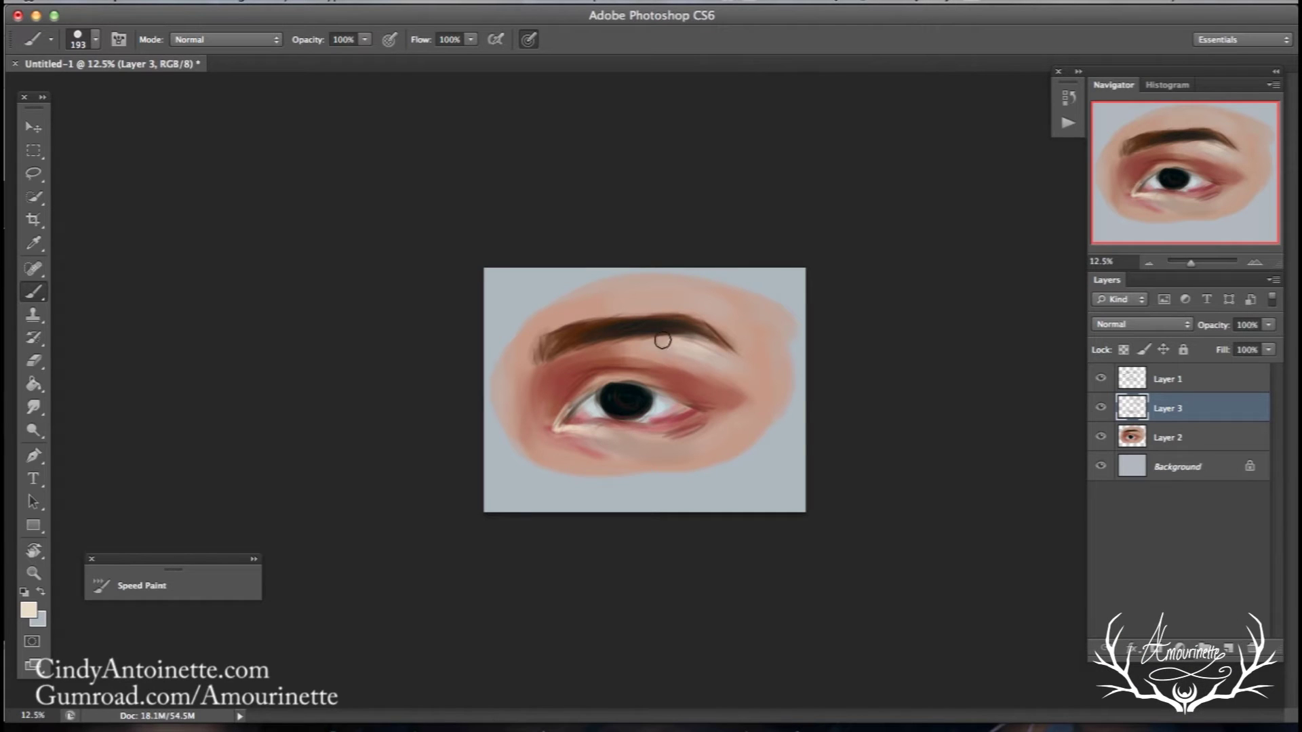
{"action": "left_click_drag", "start_coordinate": [505, 387], "coordinate": [505, 430]}
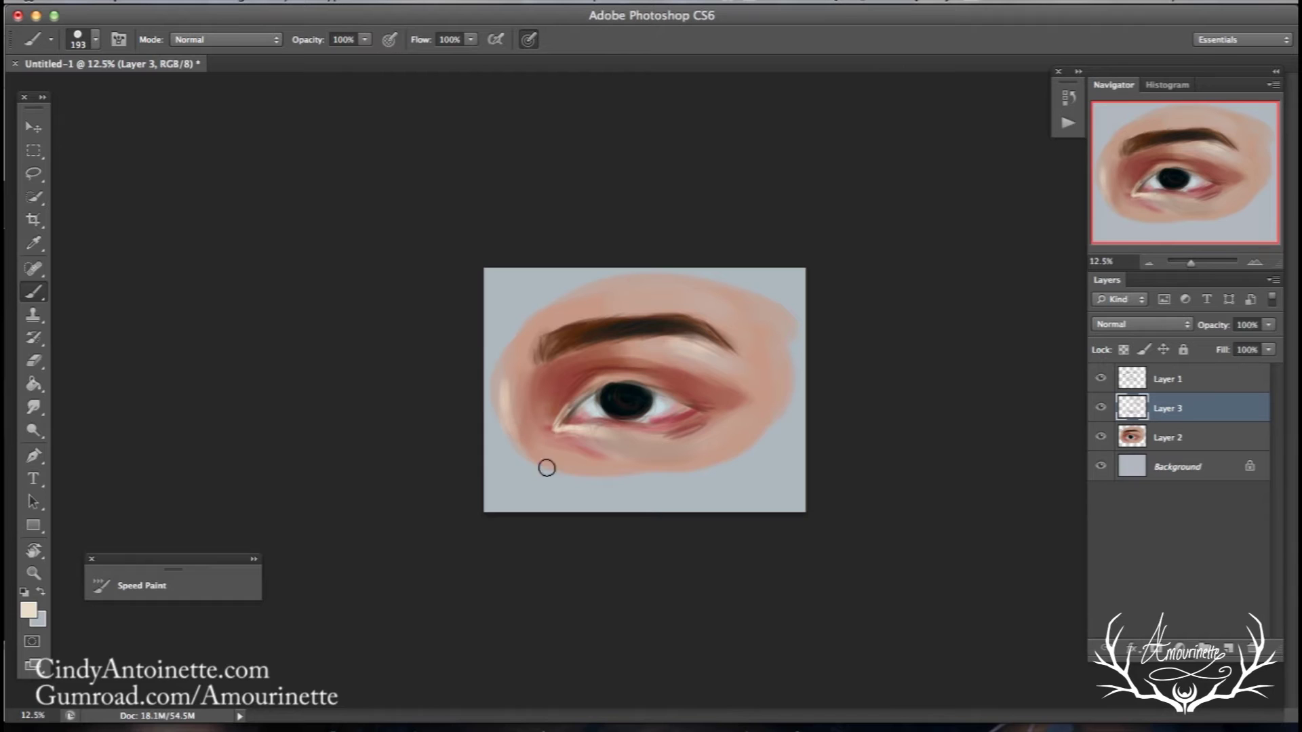
- Touch up the inner corner and upper eyelid with sampled skin tones using a 129 px brush
{"action": "right_click", "coordinate": [692, 327]}
{"action": "type", "text": "129"}
{"action": "key", "text": "Return"}
{"action": "left_click", "coordinate": [562, 419], "text": "alt"}
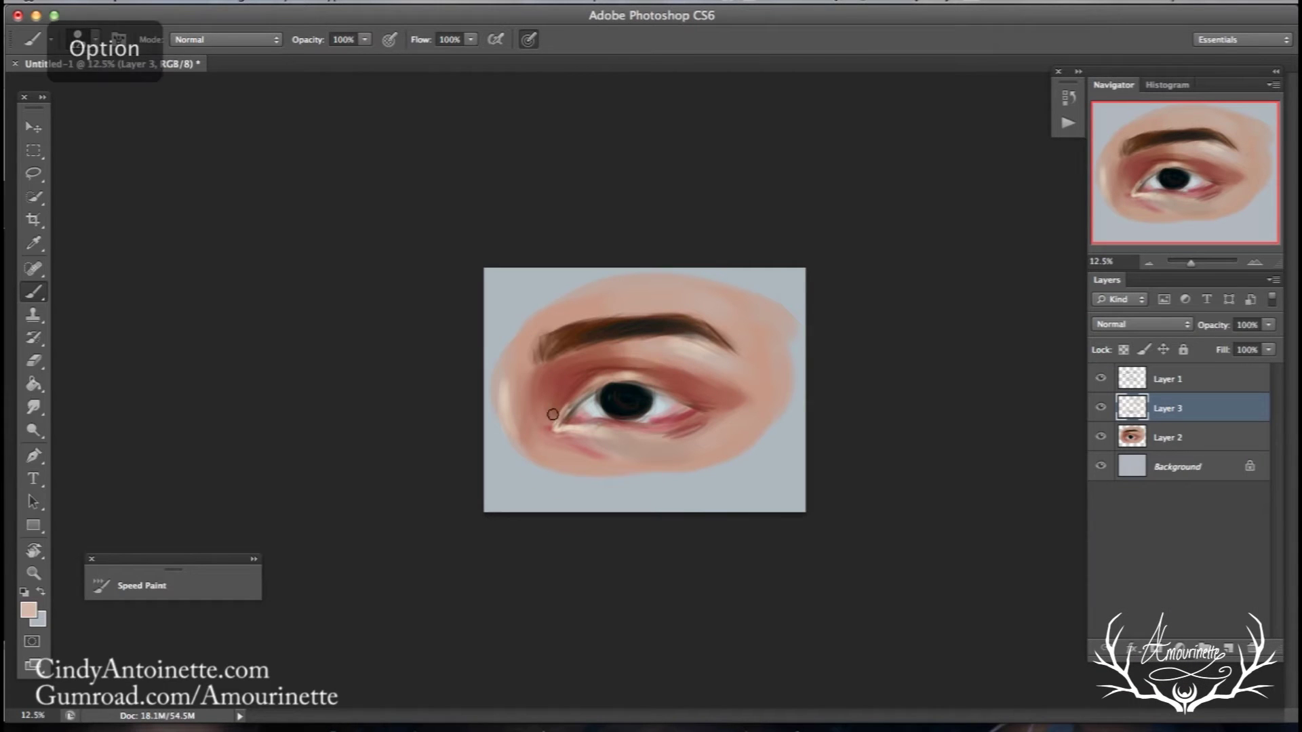
{"action": "left_click", "coordinate": [578, 385], "text": "alt"}
- Sample the near-black from the iris and add a new layer at the top of the stack for the eyeliner
{"action": "left_click", "coordinate": [624, 386], "text": "alt"}
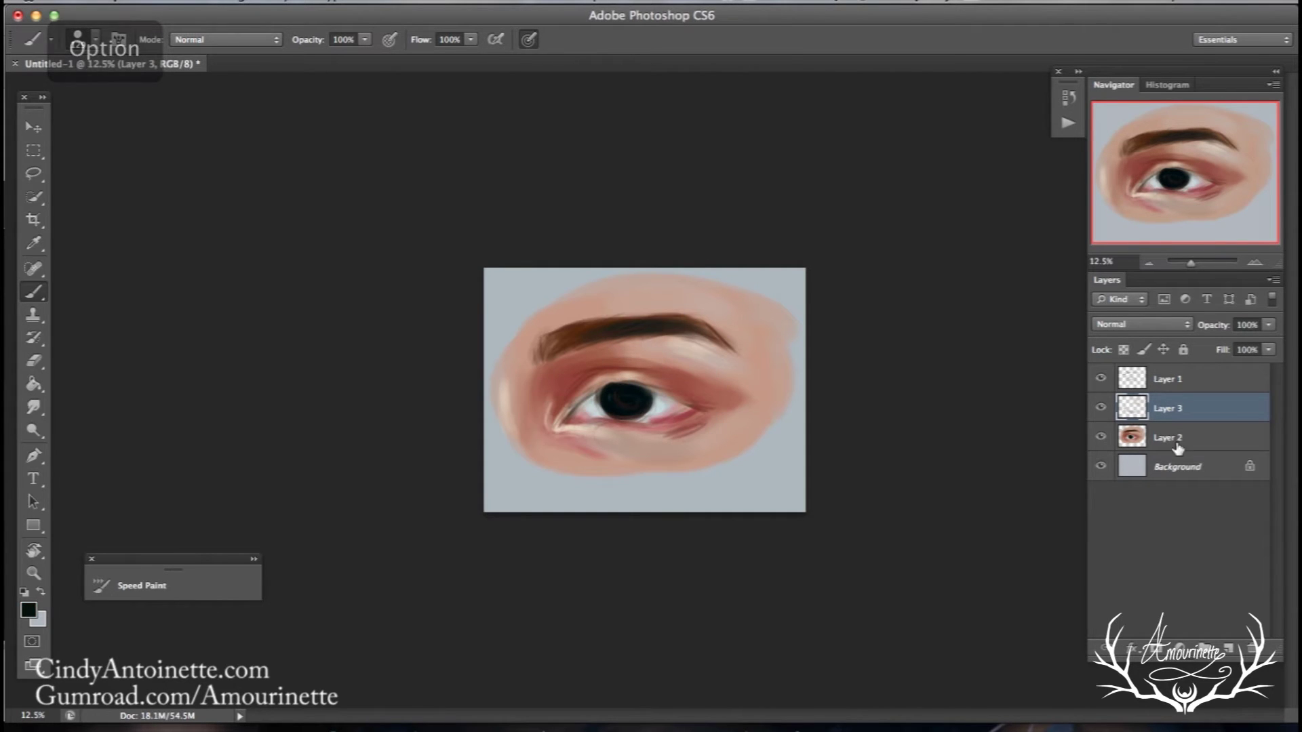
{"action": "key", "text": "ctrl+shift+alt+n"}
{"action": "left_click_drag", "start_coordinate": [1163, 412], "coordinate": [1161, 369]}
{"action": "key", "text": "r"}
{"action": "left_click_drag", "start_coordinate": [330, 172], "coordinate": [286, 373]}
{"action": "left_click", "coordinate": [33, 292]}
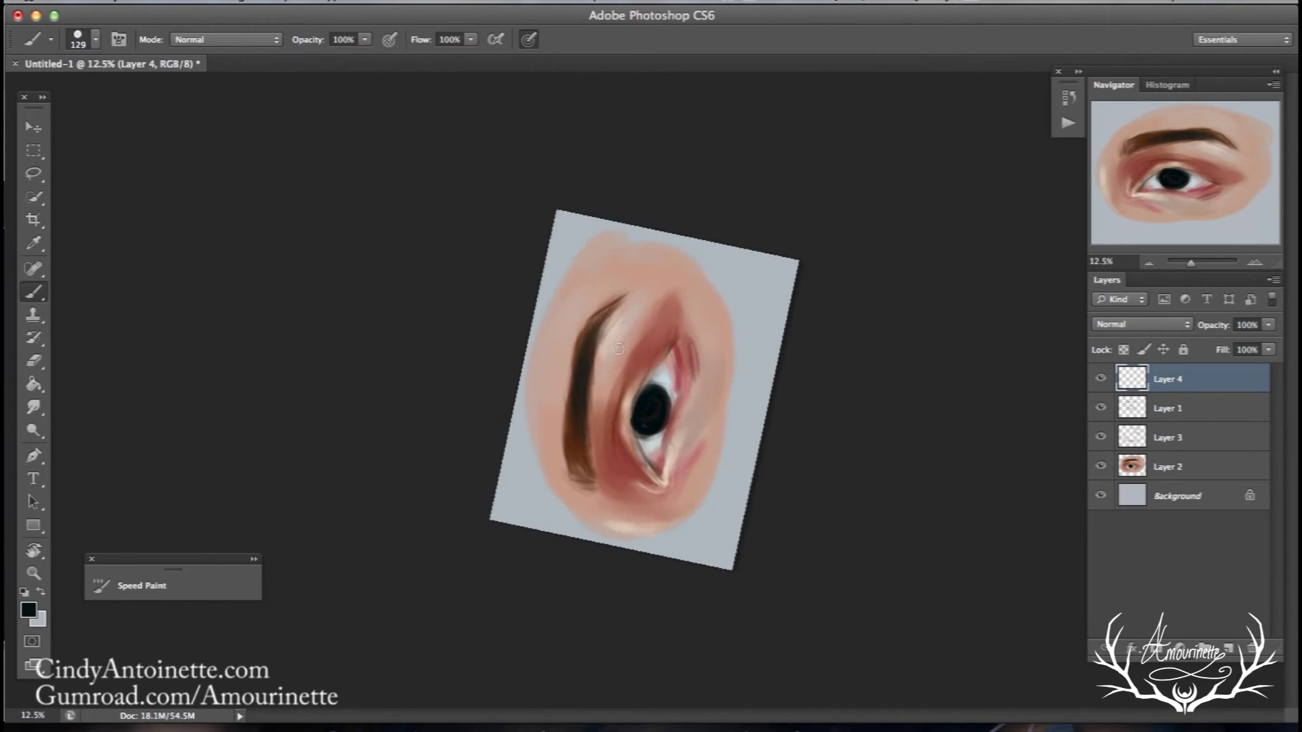
- Paint the upper lash line from the inner corner to the iris in near-black with a 78 px brush
{"action": "right_click", "coordinate": [751, 261]}
{"action": "left_click", "coordinate": [793, 313]}
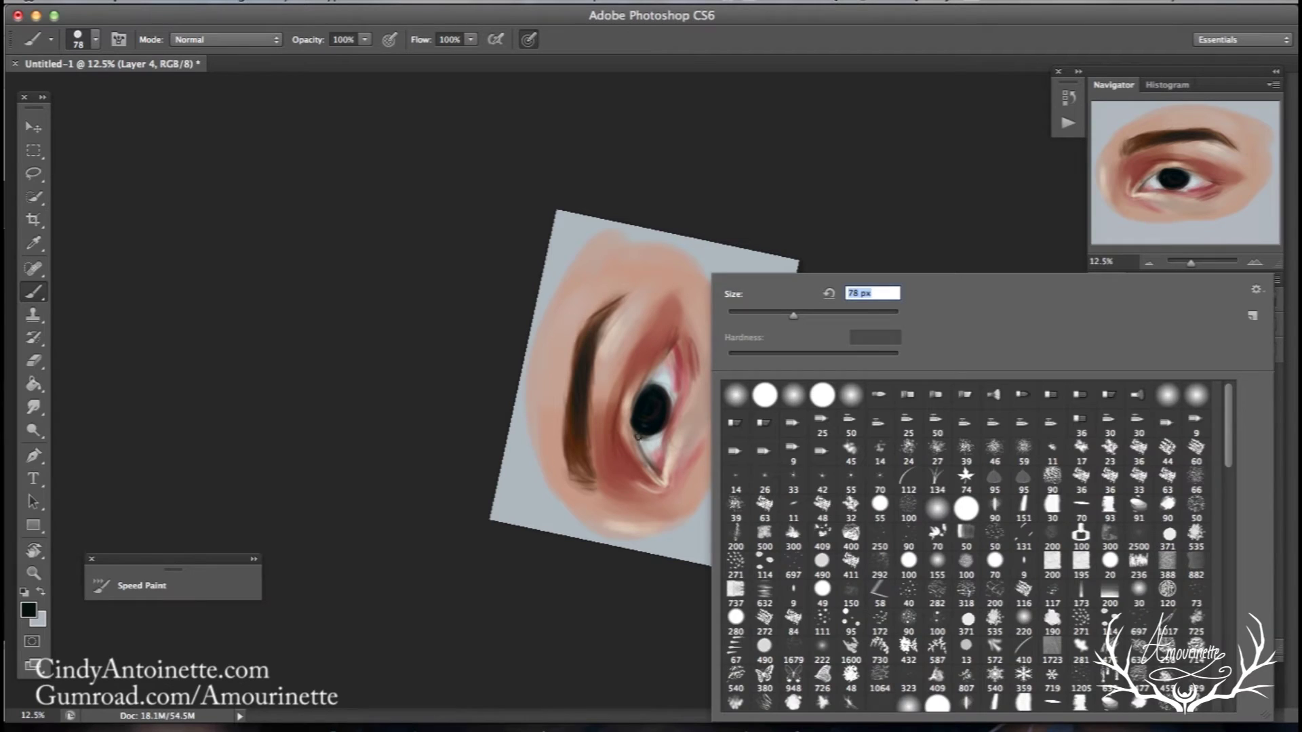
{"action": "left_click", "coordinate": [636, 432]}
{"action": "mouse_move", "coordinate": [636, 432]}
{"action": "left_mouse_down"}
{"action": "mouse_move", "coordinate": [656, 474]}
{"action": "mouse_move", "coordinate": [644, 463]}
{"action": "left_mouse_up"}
{"action": "left_click_drag", "start_coordinate": [629, 410], "coordinate": [638, 448]}
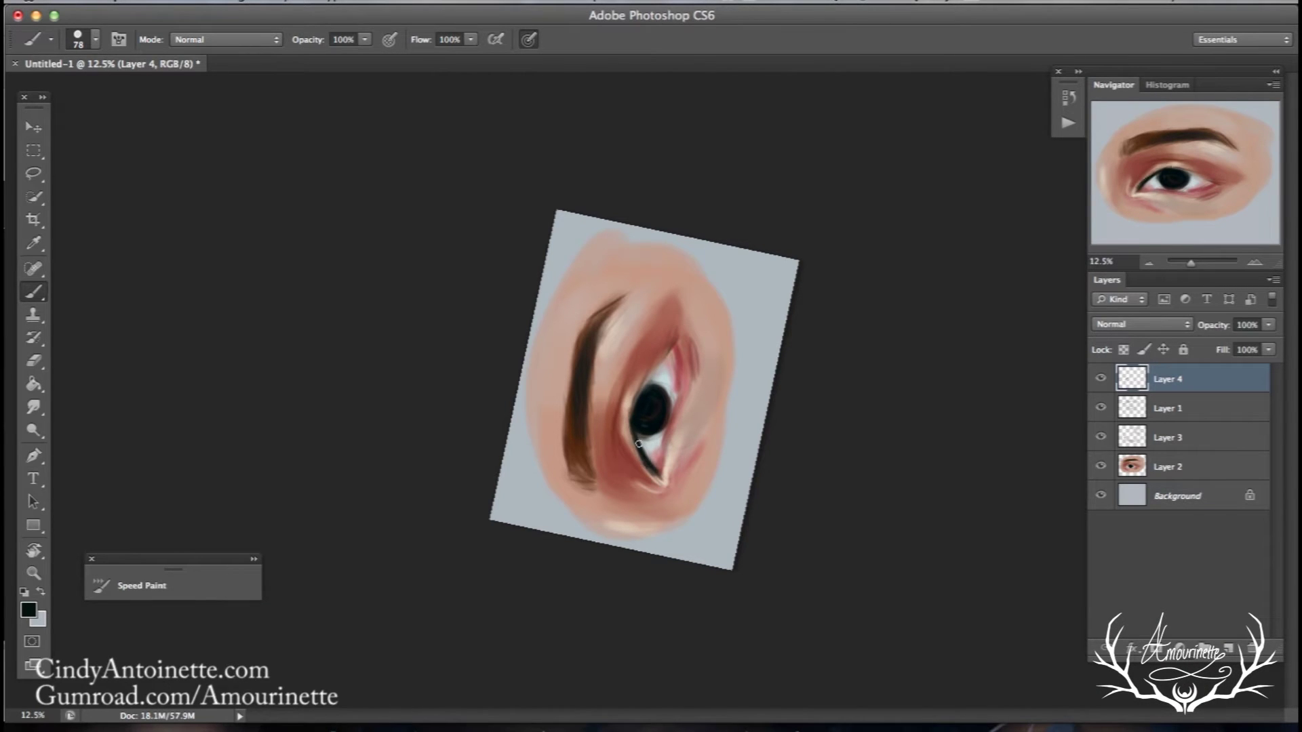
- Set the brush's minimum diameter to 22% and extend the upper lash line past the outer eye corner
{"action": "left_click", "coordinate": [118, 40]}
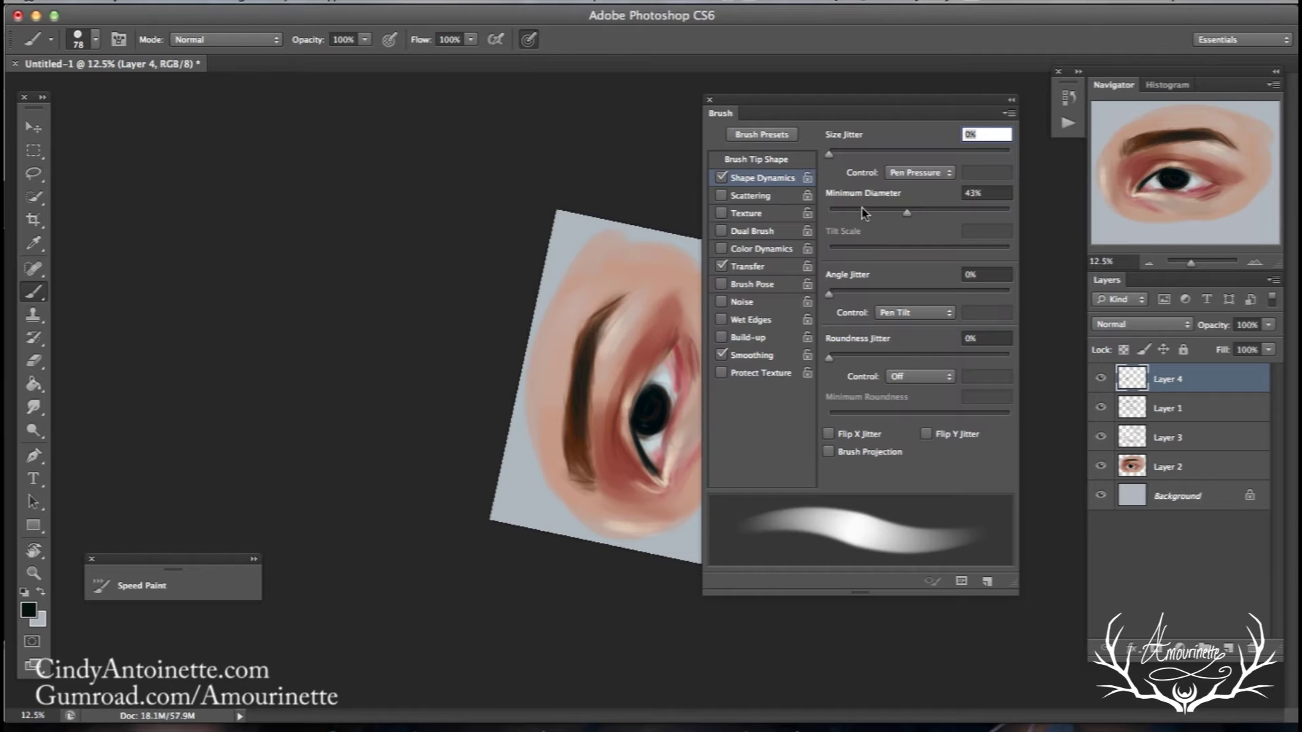
{"action": "left_click", "coordinate": [710, 101]}
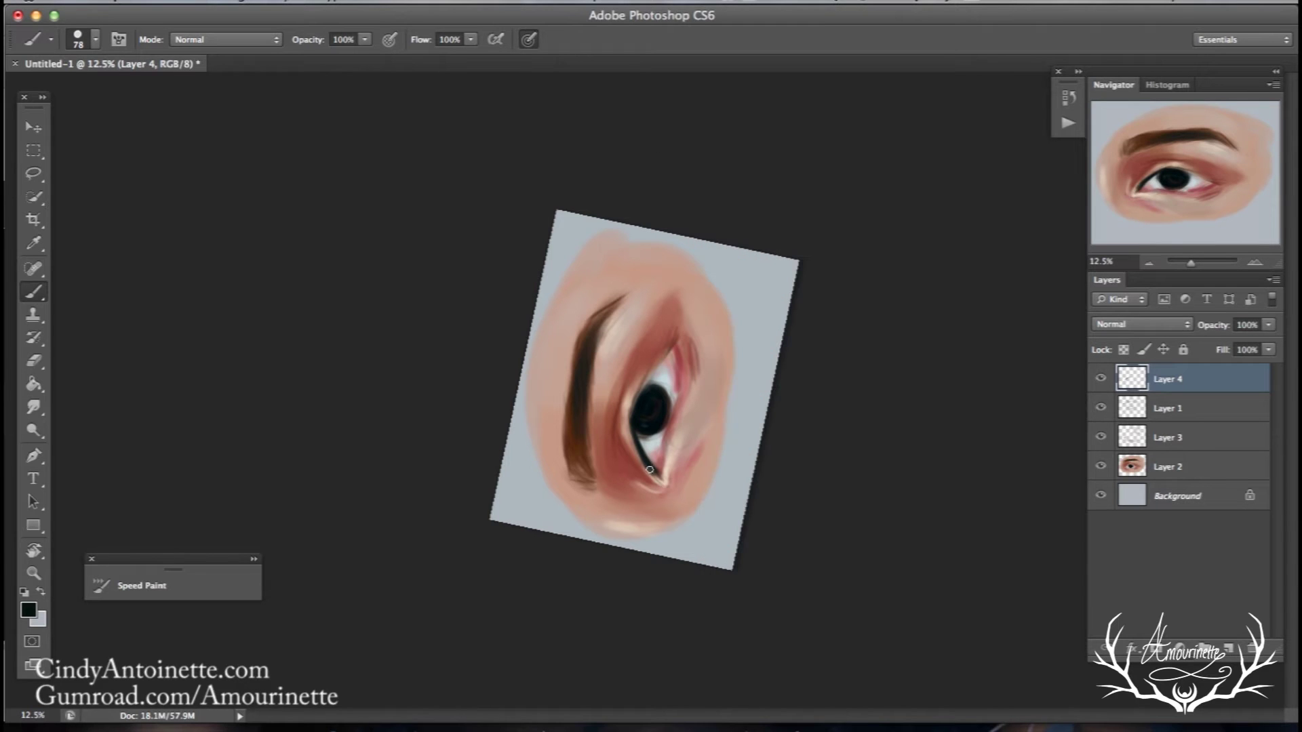
{"action": "left_click_drag", "start_coordinate": [632, 425], "coordinate": [681, 319]}
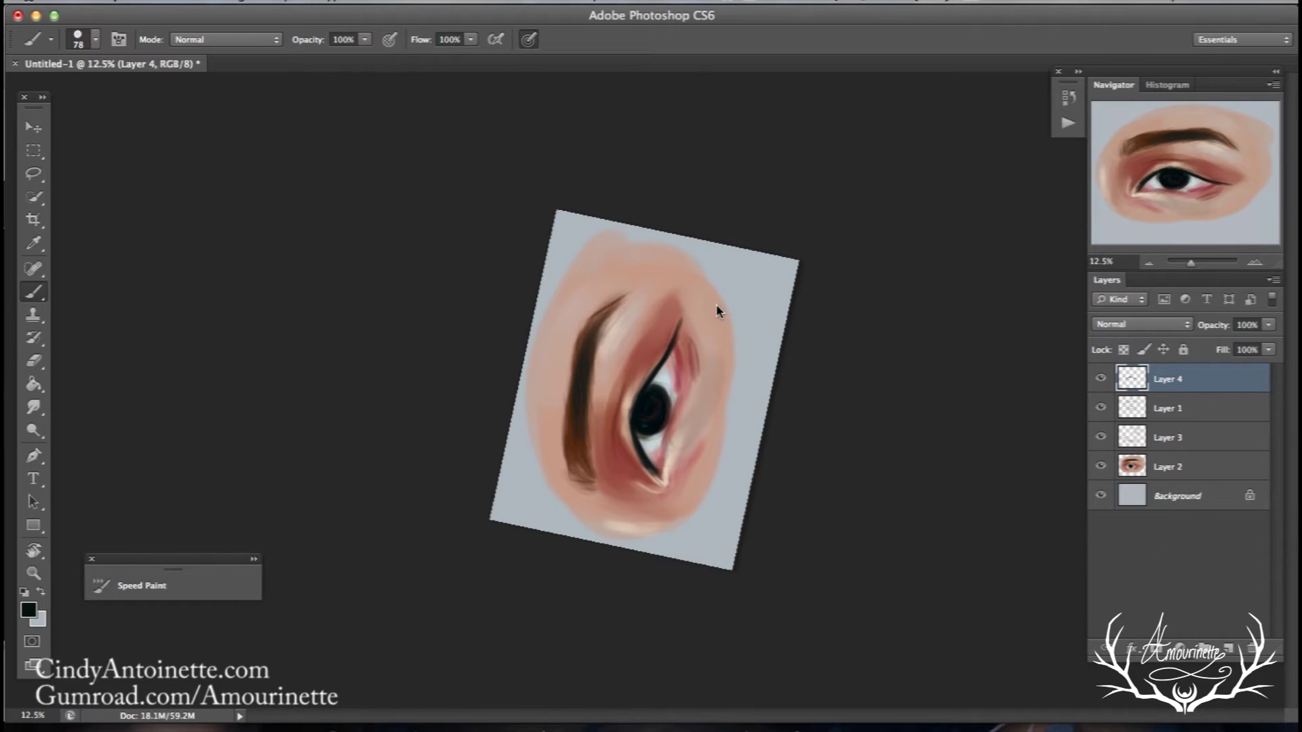
- Thicken the outer half of the upper lash line with a 100 px brush
{"action": "right_click", "coordinate": [717, 307]}
{"action": "left_click_drag", "start_coordinate": [806, 314], "coordinate": [817, 314]}
{"action": "mouse_move", "coordinate": [633, 421]}
{"action": "left_mouse_down"}
{"action": "mouse_move", "coordinate": [635, 446]}
{"action": "mouse_move", "coordinate": [679, 318]}
{"action": "mouse_move", "coordinate": [667, 335]}
{"action": "left_mouse_up"}
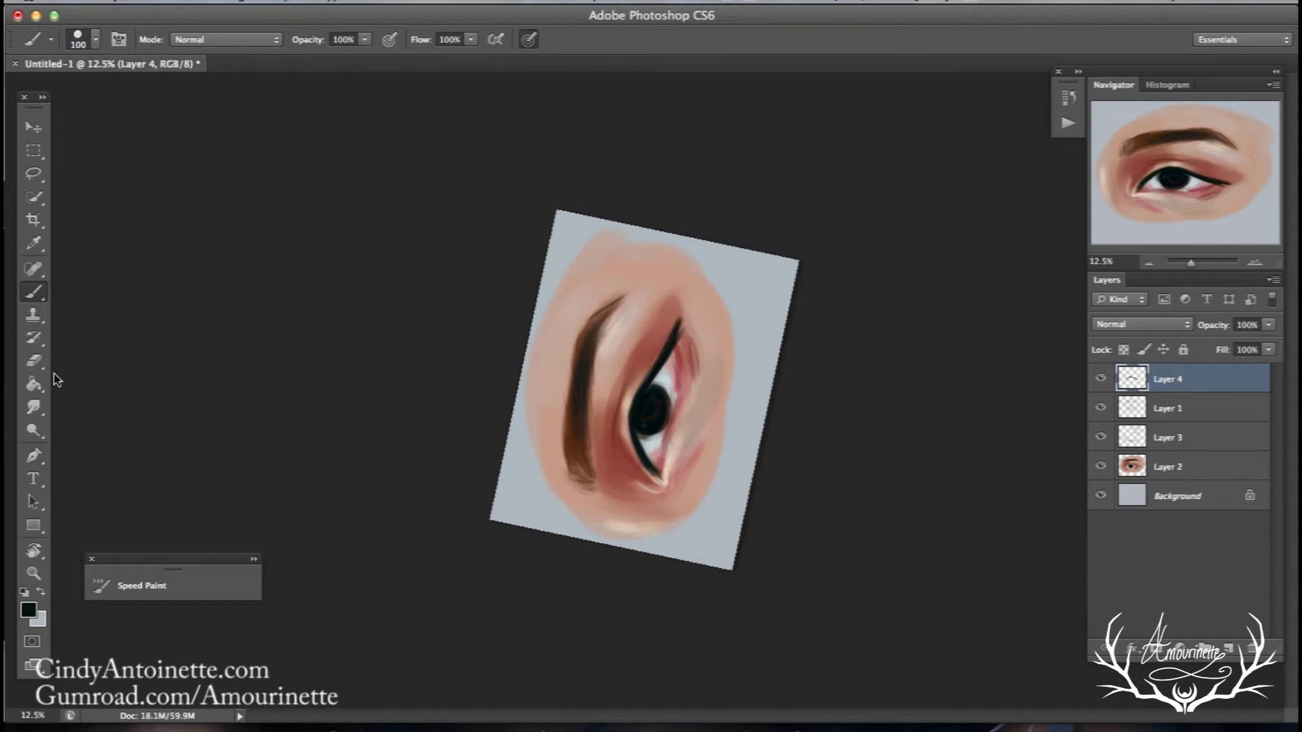
- Trim the outer tip and refine the inner end of the upper lash line with a 155 px eraser
{"action": "left_click", "coordinate": [34, 360]}
{"action": "mouse_move", "coordinate": [673, 311]}
{"action": "left_mouse_down"}
{"action": "mouse_move", "coordinate": [653, 347]}
{"action": "mouse_move", "coordinate": [675, 327]}
{"action": "mouse_move", "coordinate": [687, 335]}
{"action": "mouse_move", "coordinate": [682, 325]}
{"action": "mouse_move", "coordinate": [681, 386]}
{"action": "left_mouse_up"}
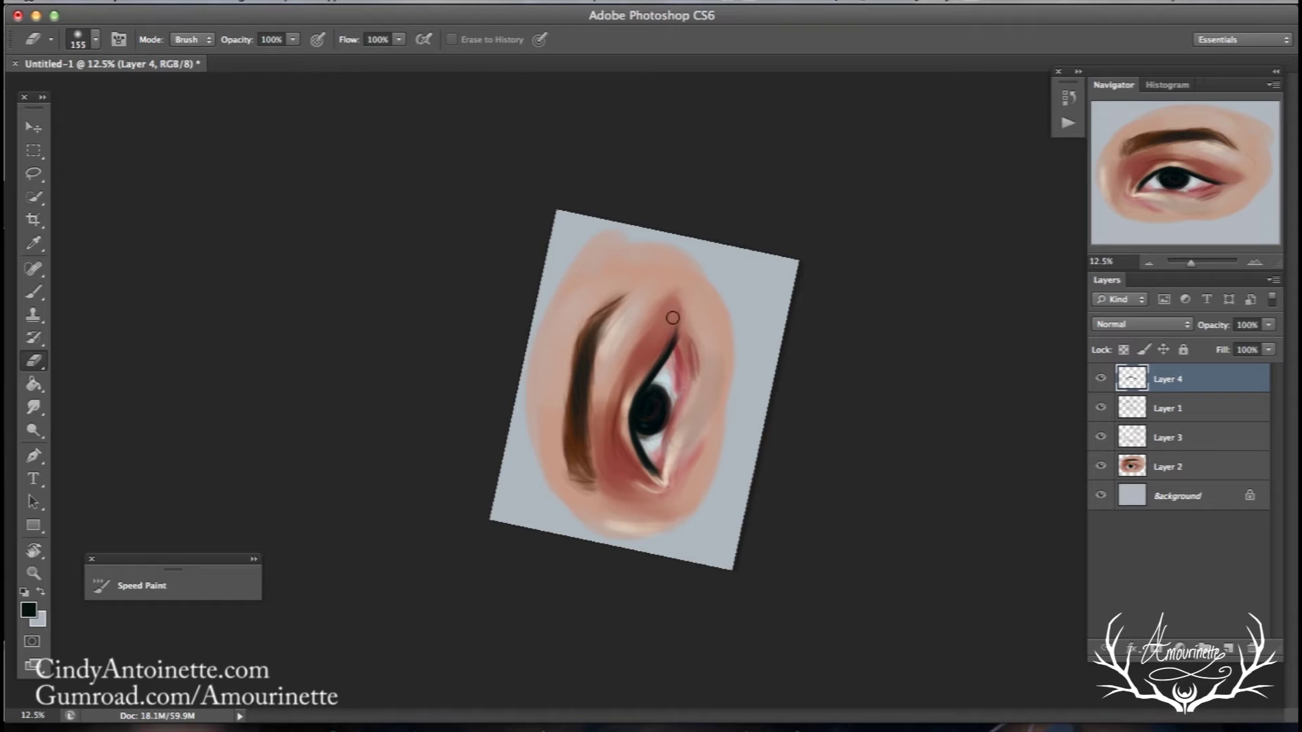
{"action": "left_click", "coordinate": [45, 294]}
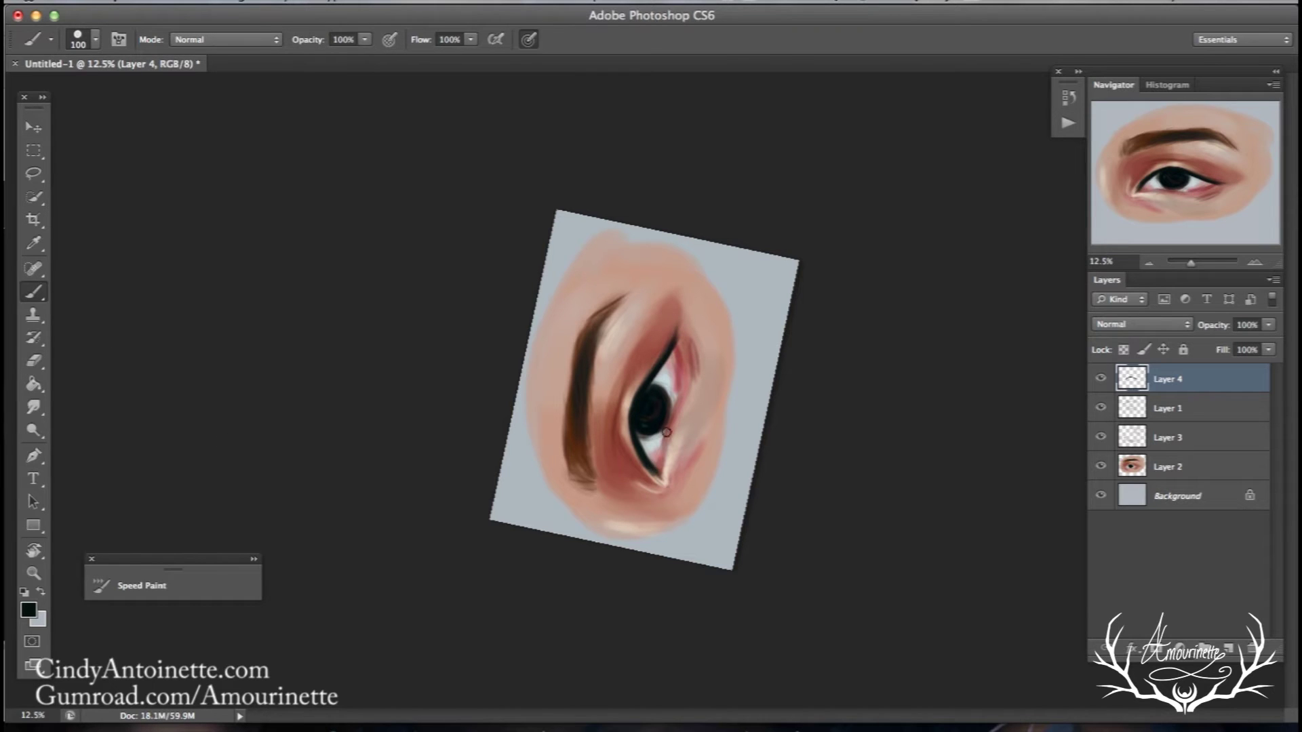
{"action": "left_click", "coordinate": [34, 361]}
{"action": "left_click_drag", "start_coordinate": [618, 436], "coordinate": [653, 484]}
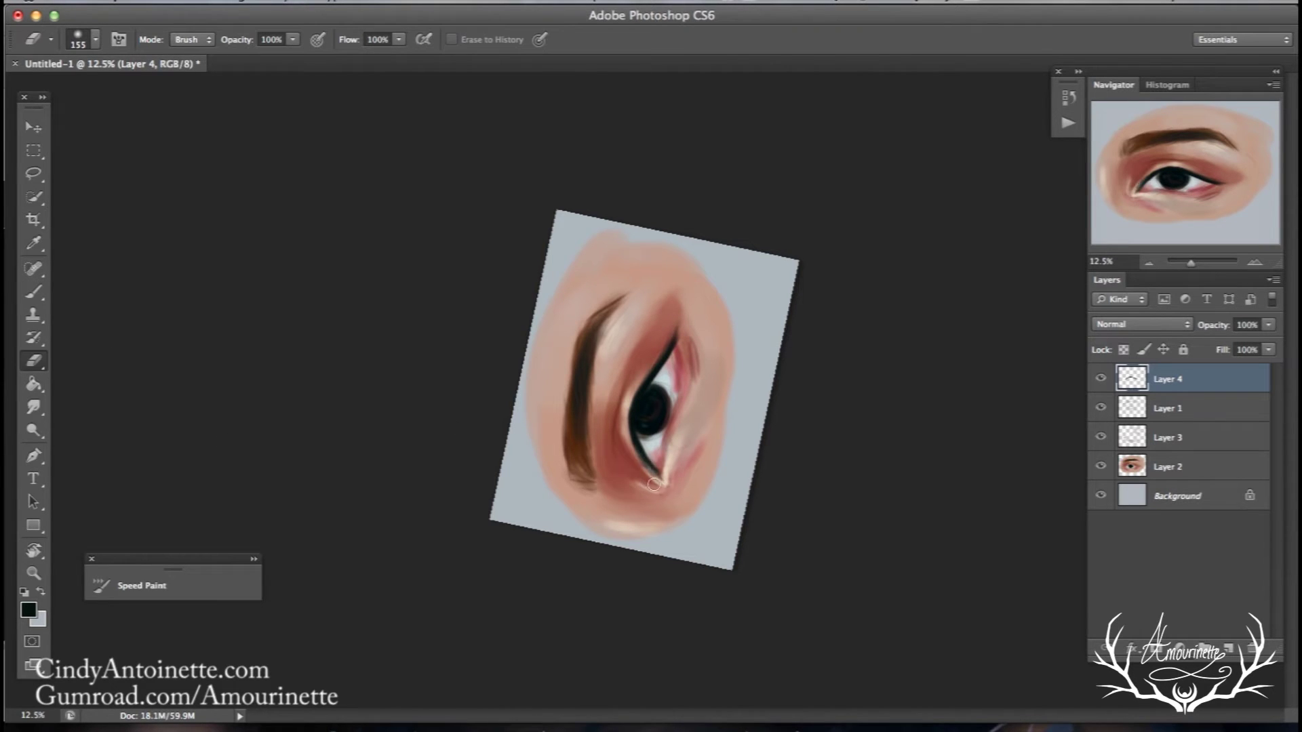
{"action": "left_click", "coordinate": [44, 293]}
- Darken the outer part of the lower lash line with the near-black 100 px brush
{"action": "left_click", "coordinate": [37, 550]}
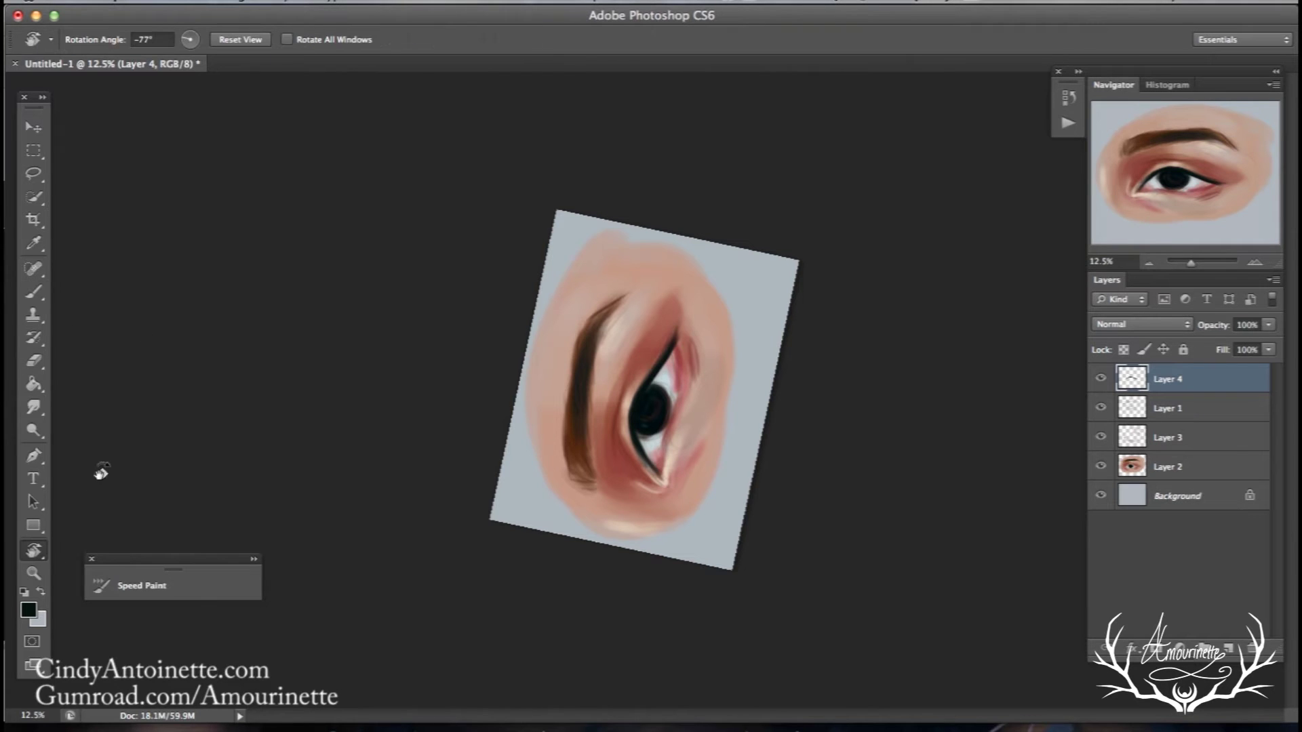
{"action": "left_click_drag", "start_coordinate": [224, 377], "coordinate": [521, 178]}
{"action": "left_click_drag", "start_coordinate": [253, 479], "coordinate": [492, 293]}
{"action": "left_click", "coordinate": [35, 293]}
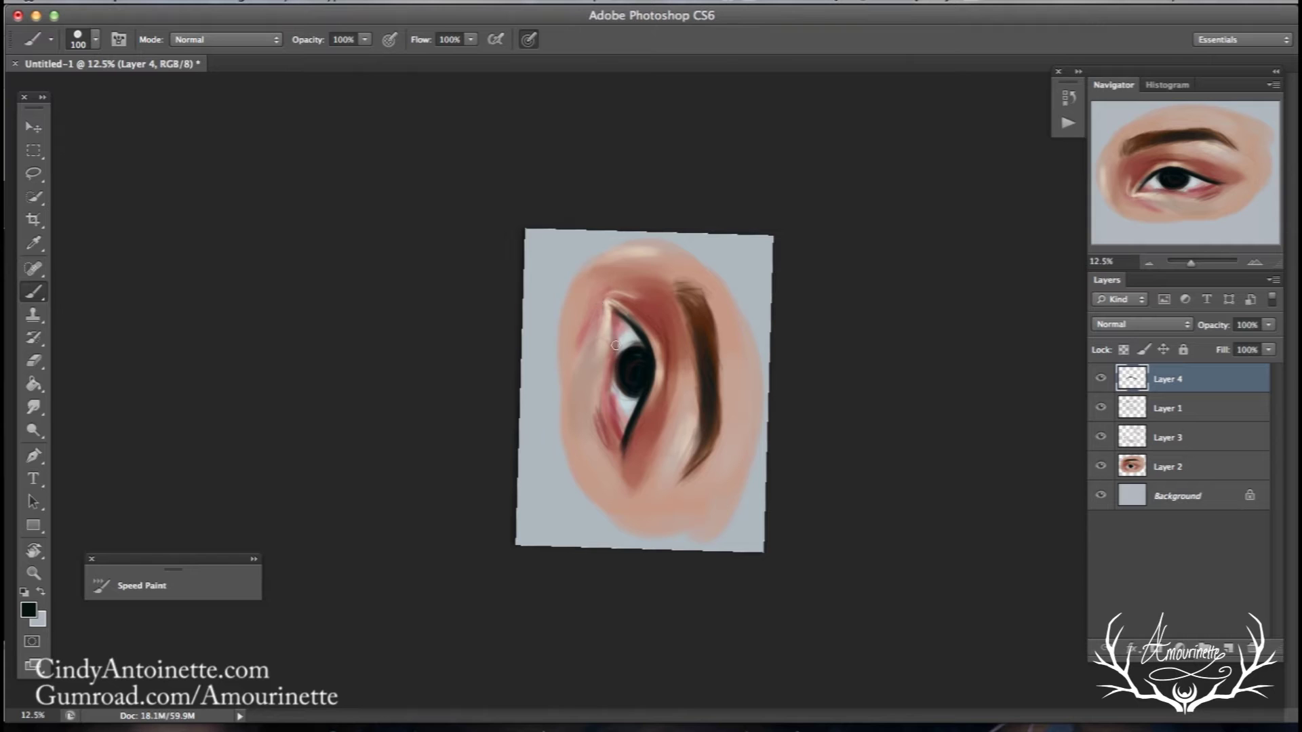
{"action": "mouse_move", "coordinate": [606, 406]}
{"action": "left_mouse_down"}
{"action": "mouse_move", "coordinate": [623, 447]}
{"action": "mouse_move", "coordinate": [608, 408]}
{"action": "mouse_move", "coordinate": [607, 434]}
{"action": "left_mouse_up"}
{"action": "left_click", "coordinate": [35, 361]}
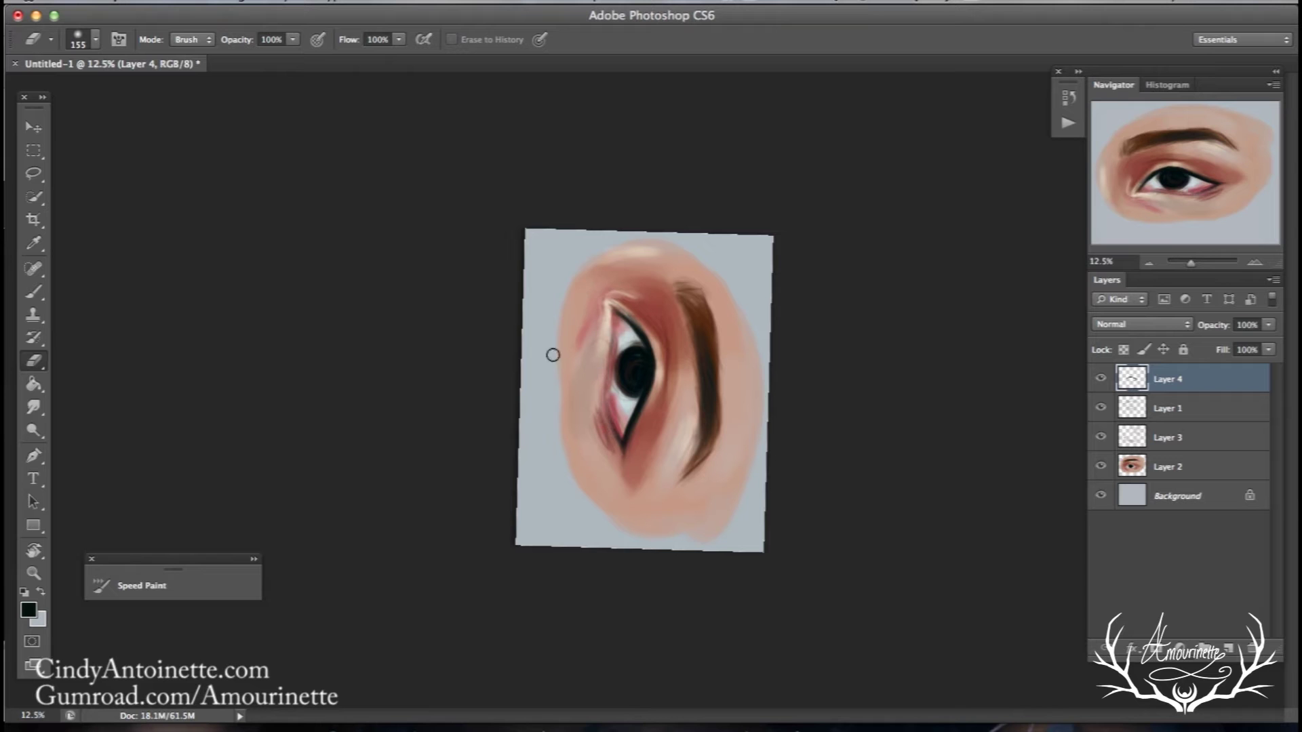
{"action": "left_click", "coordinate": [34, 551]}
{"action": "left_click_drag", "start_coordinate": [256, 186], "coordinate": [559, 558]}
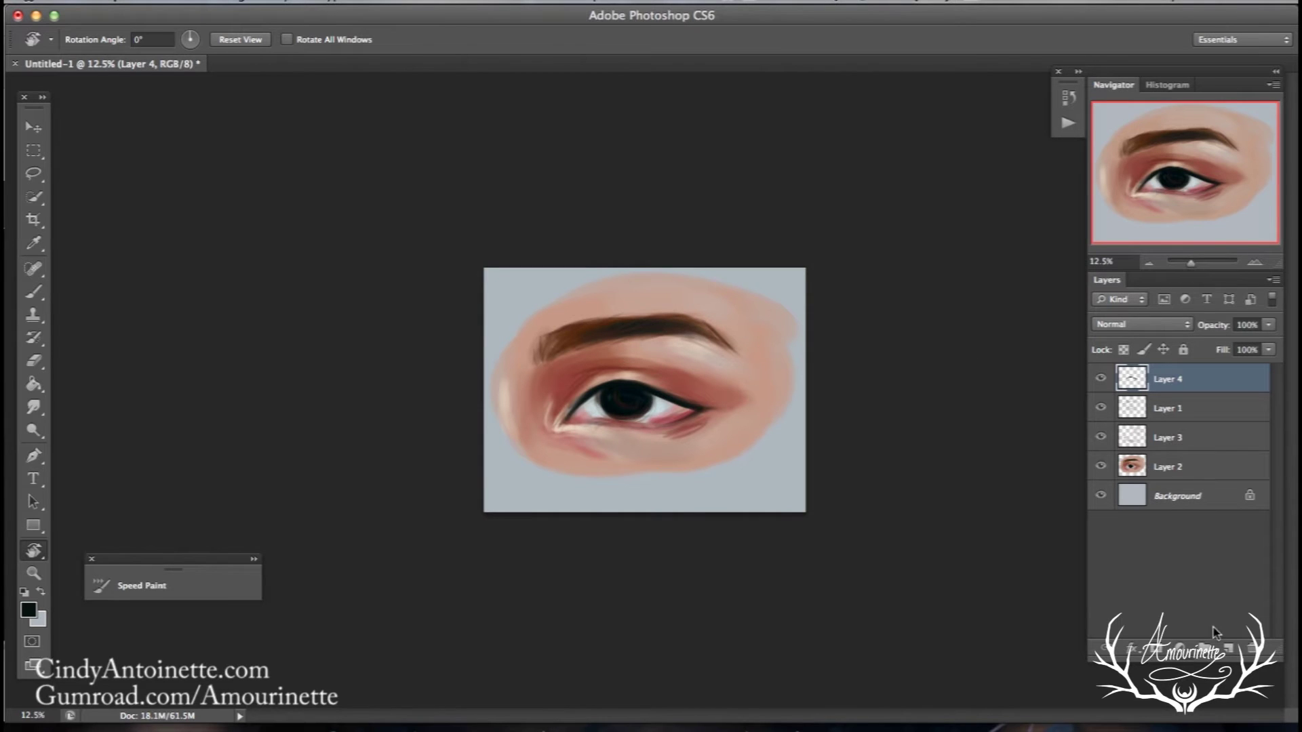
- Add a new layer above Layer 4 for the eyelashes and set the brush size to 44 px
{"action": "left_click", "coordinate": [1225, 648]}
{"action": "left_click", "coordinate": [35, 293]}
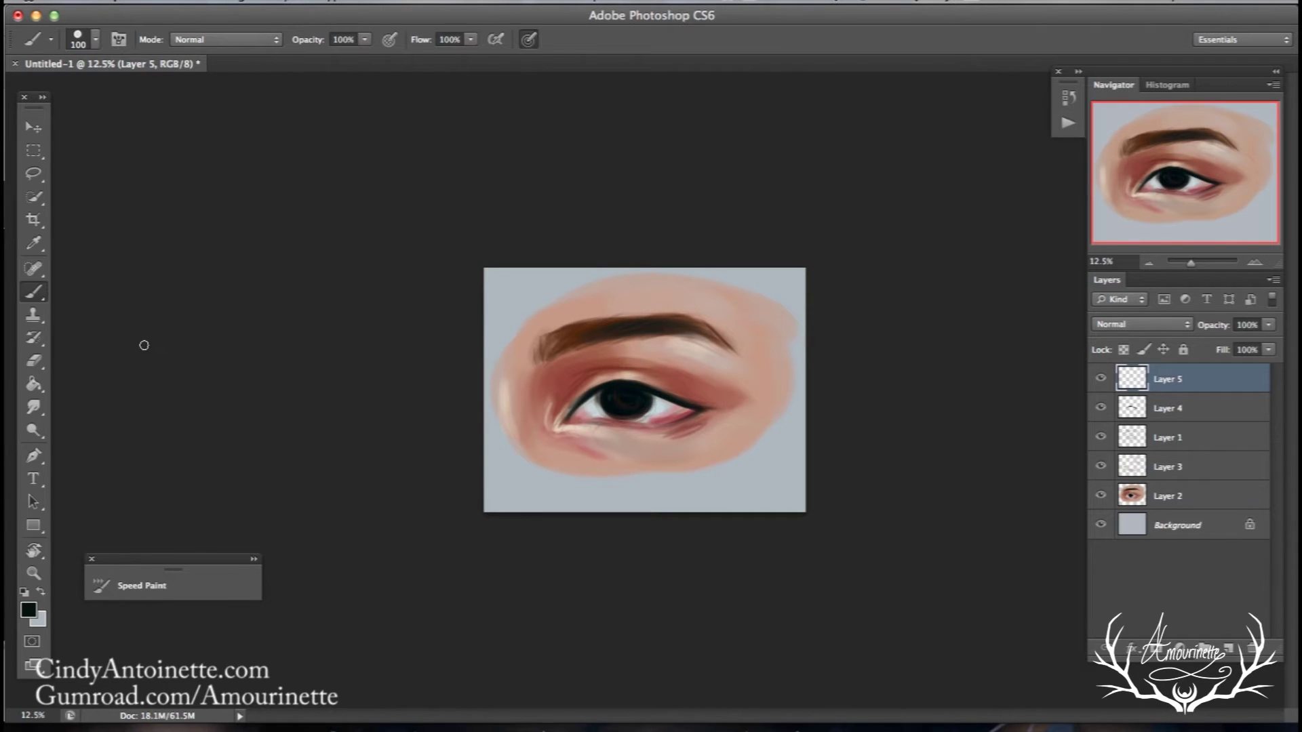
{"action": "right_click", "coordinate": [695, 328]}
{"action": "key", "text": "z"}
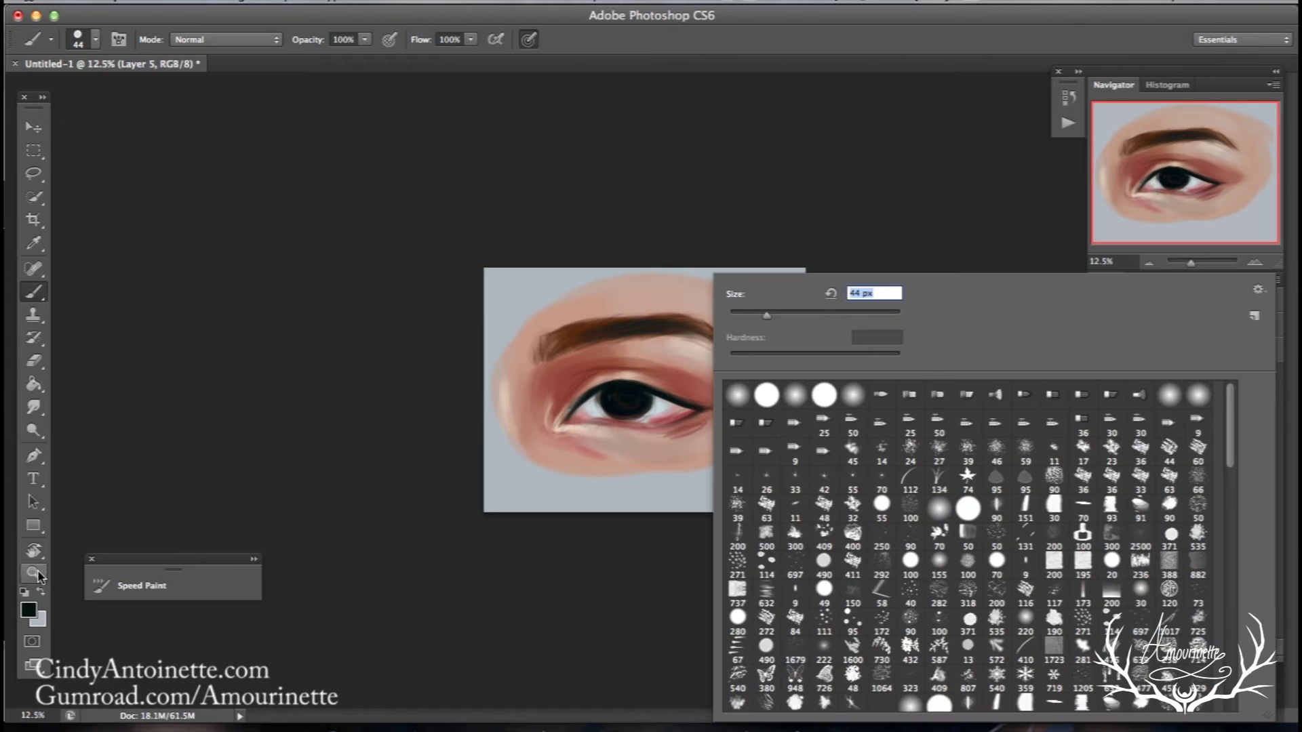
{"action": "left_click", "coordinate": [523, 473]}
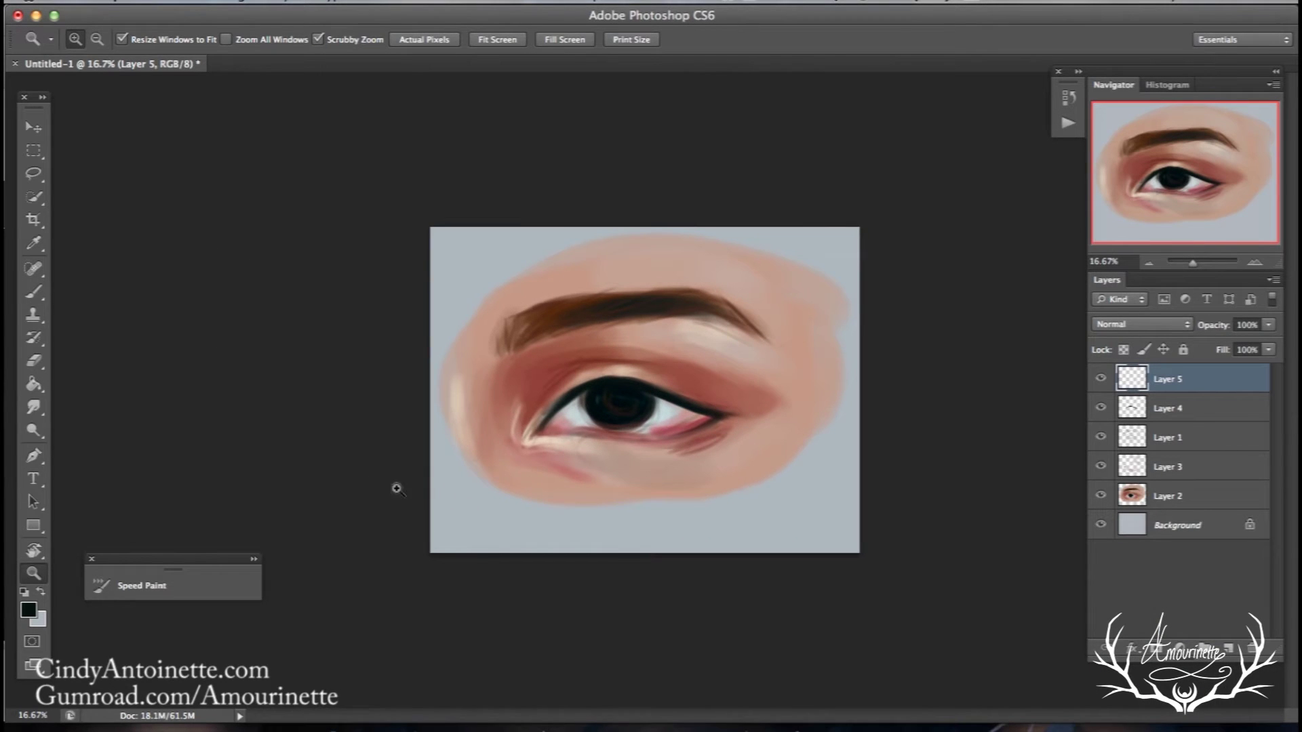
{"action": "left_click", "coordinate": [46, 295]}
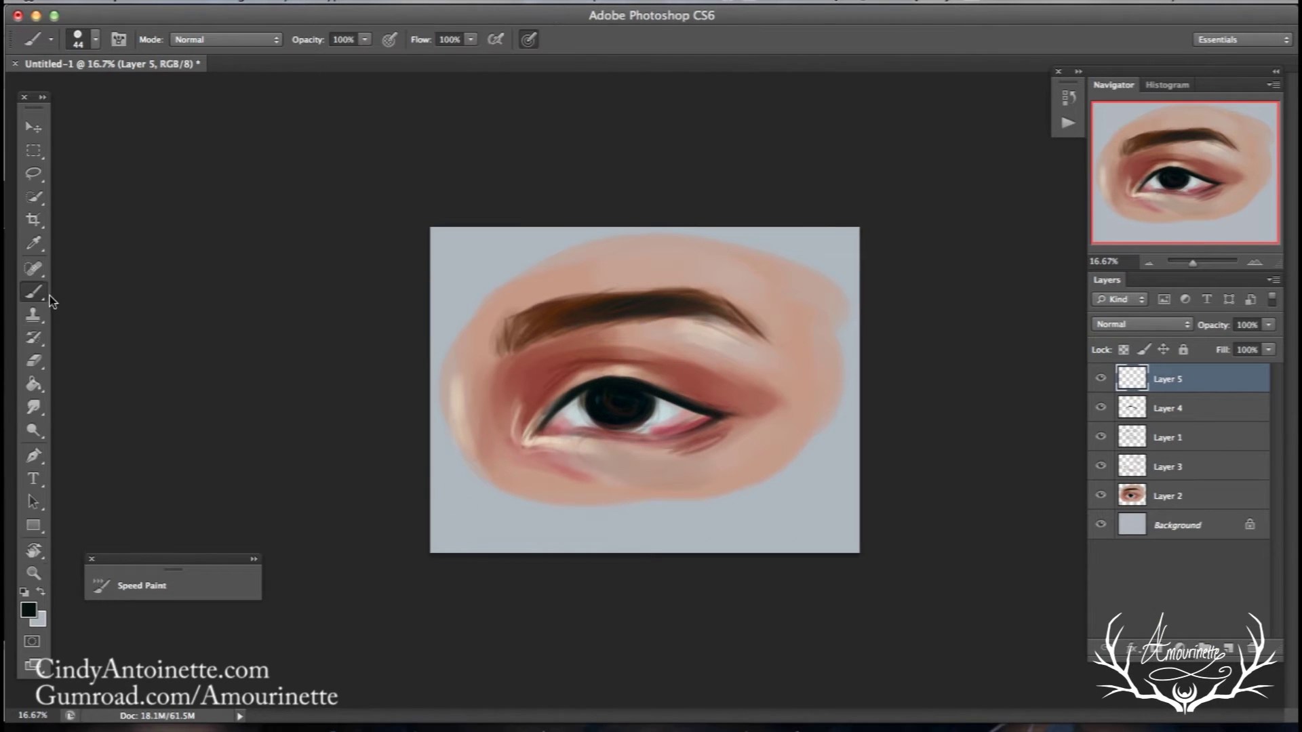
- Reduce the brush to 33 px and its minimum diameter to 6% for tapered strokes
{"action": "right_click", "coordinate": [742, 324]}
{"action": "key", "text": "z"}
{"action": "left_click", "coordinate": [98, 40]}
{"action": "left_click", "coordinate": [128, 148]}
{"action": "left_click", "coordinate": [42, 293]}
{"action": "left_click", "coordinate": [121, 40]}
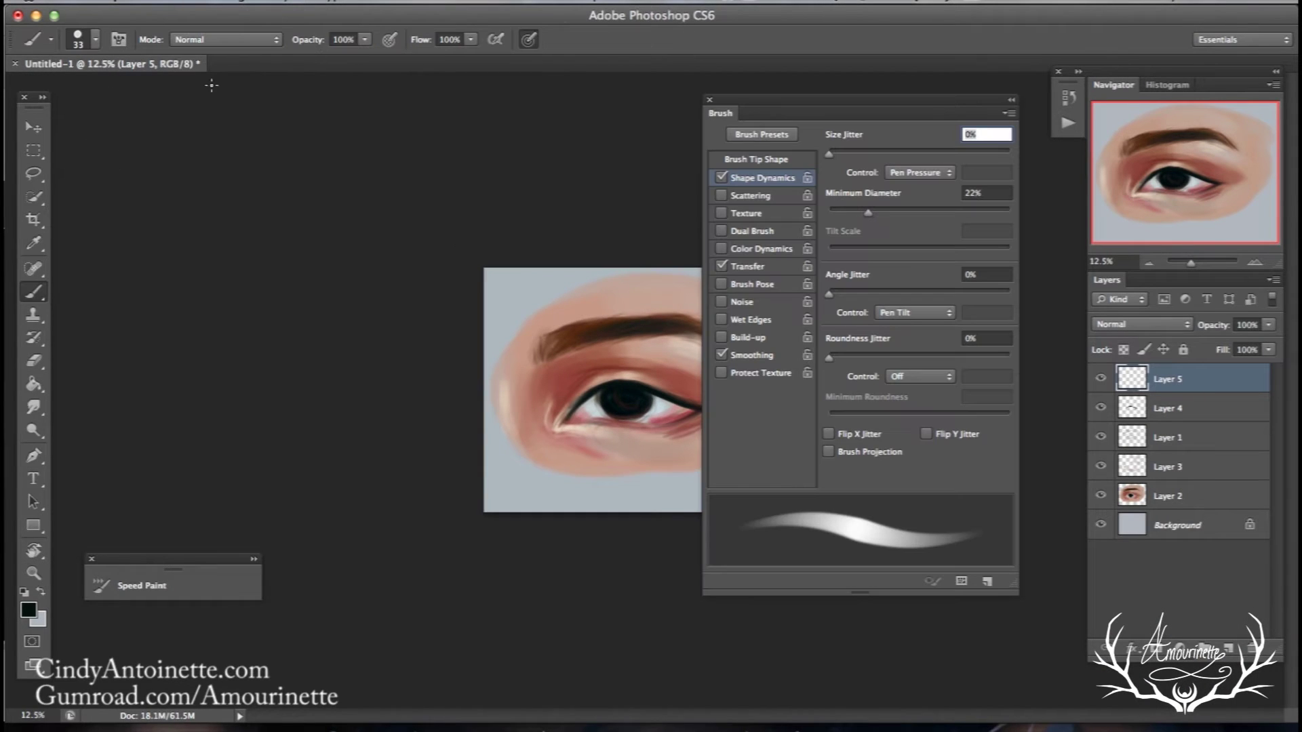
{"action": "left_click_drag", "start_coordinate": [852, 209], "coordinate": [838, 212]}
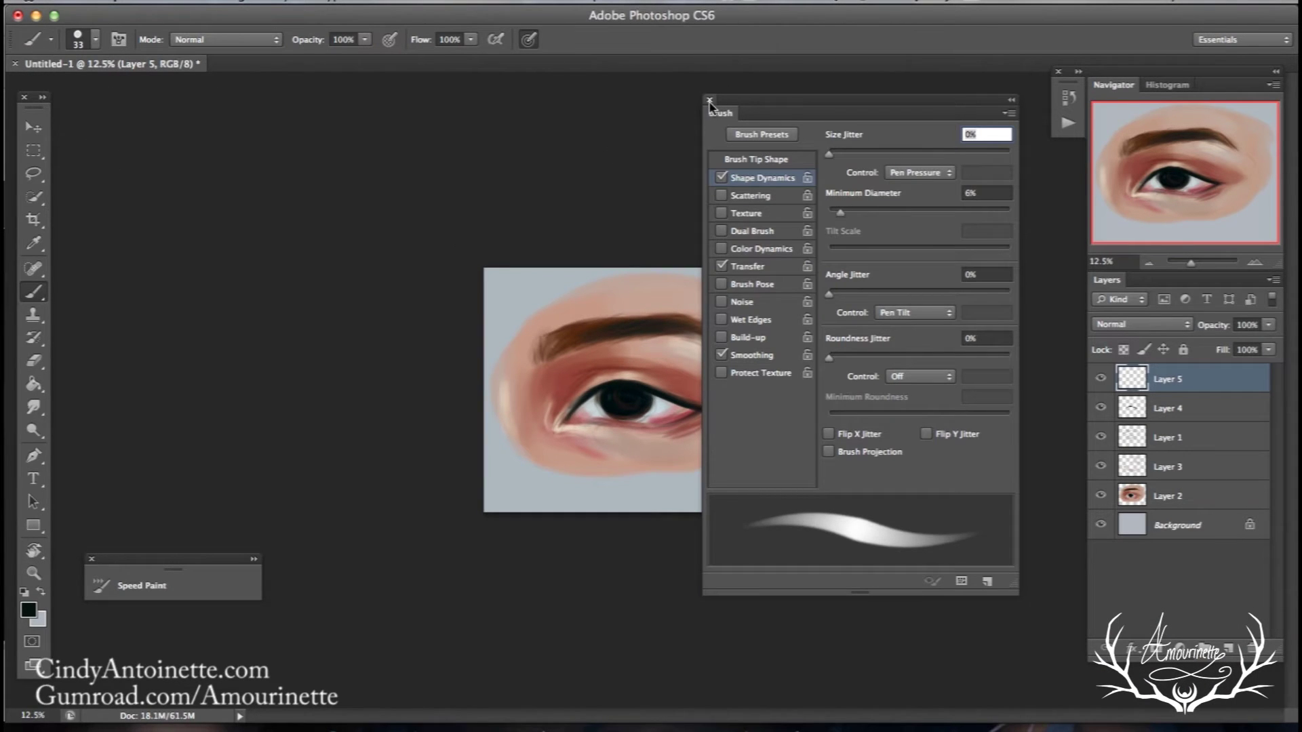
{"action": "left_click", "coordinate": [708, 100]}
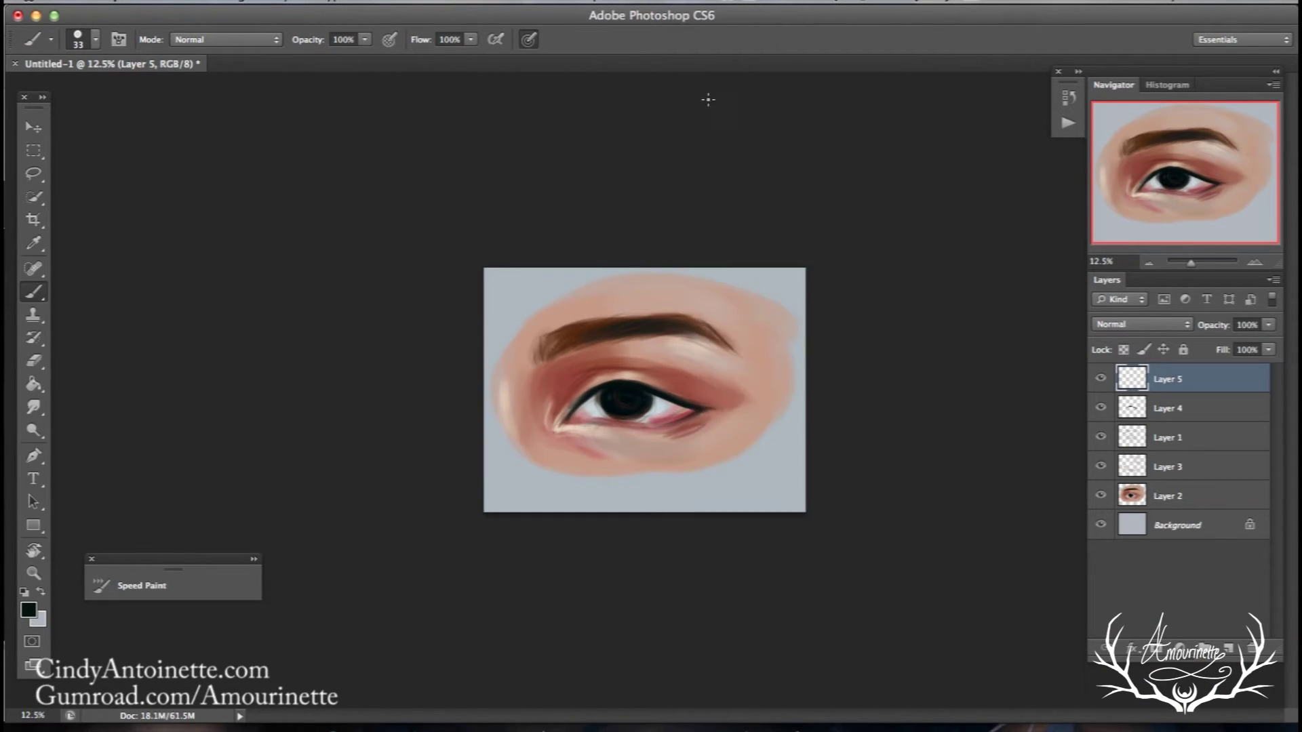
- Paint fine, curved near-black eyelashes along the upper lid with a 40 px brush
{"action": "right_click", "coordinate": [684, 288]}
{"action": "left_click_drag", "start_coordinate": [731, 311], "coordinate": [741, 311]}
{"action": "key", "text": "Return"}
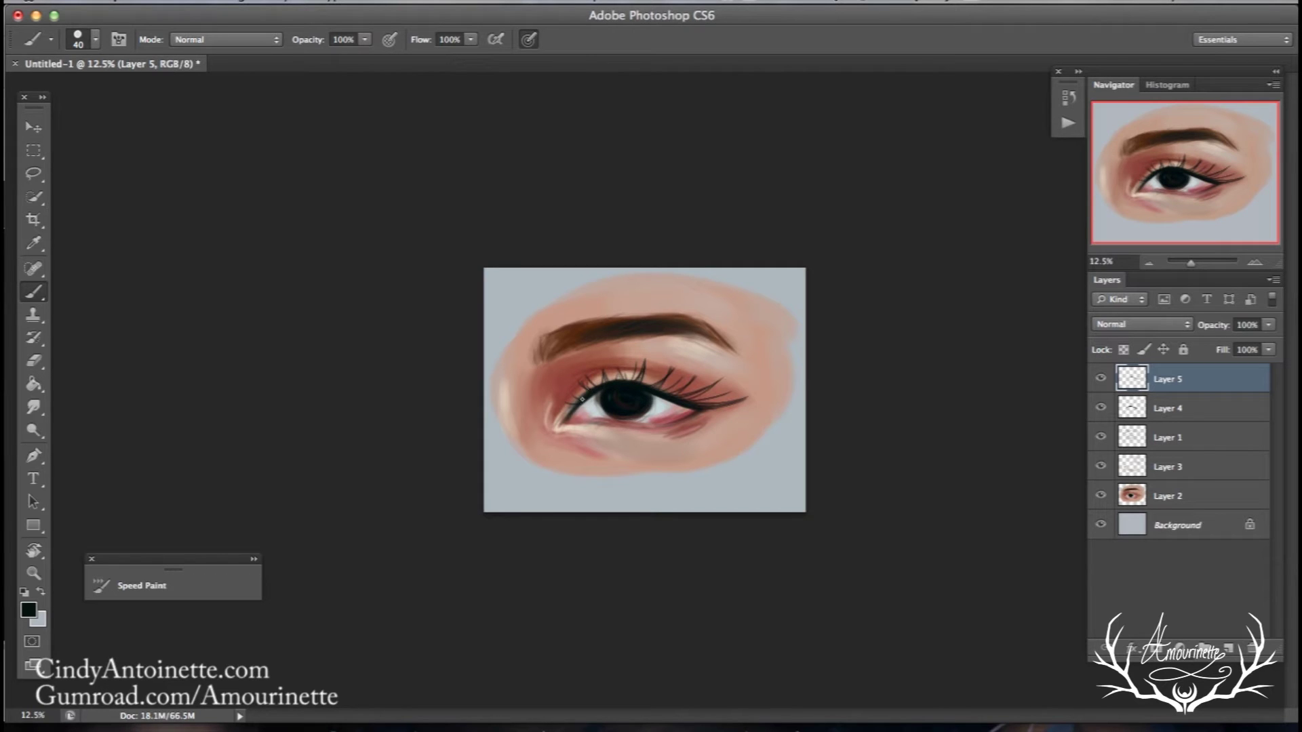
- Thicken the outer upper eyelashes and start the lower ones at the outer corner with a 58 px brush
{"action": "right_click", "coordinate": [692, 366]}
{"action": "left_click_drag", "start_coordinate": [748, 318], "coordinate": [765, 316]}
{"action": "key", "text": "Return"}
{"action": "left_click_drag", "start_coordinate": [683, 402], "coordinate": [708, 402]}
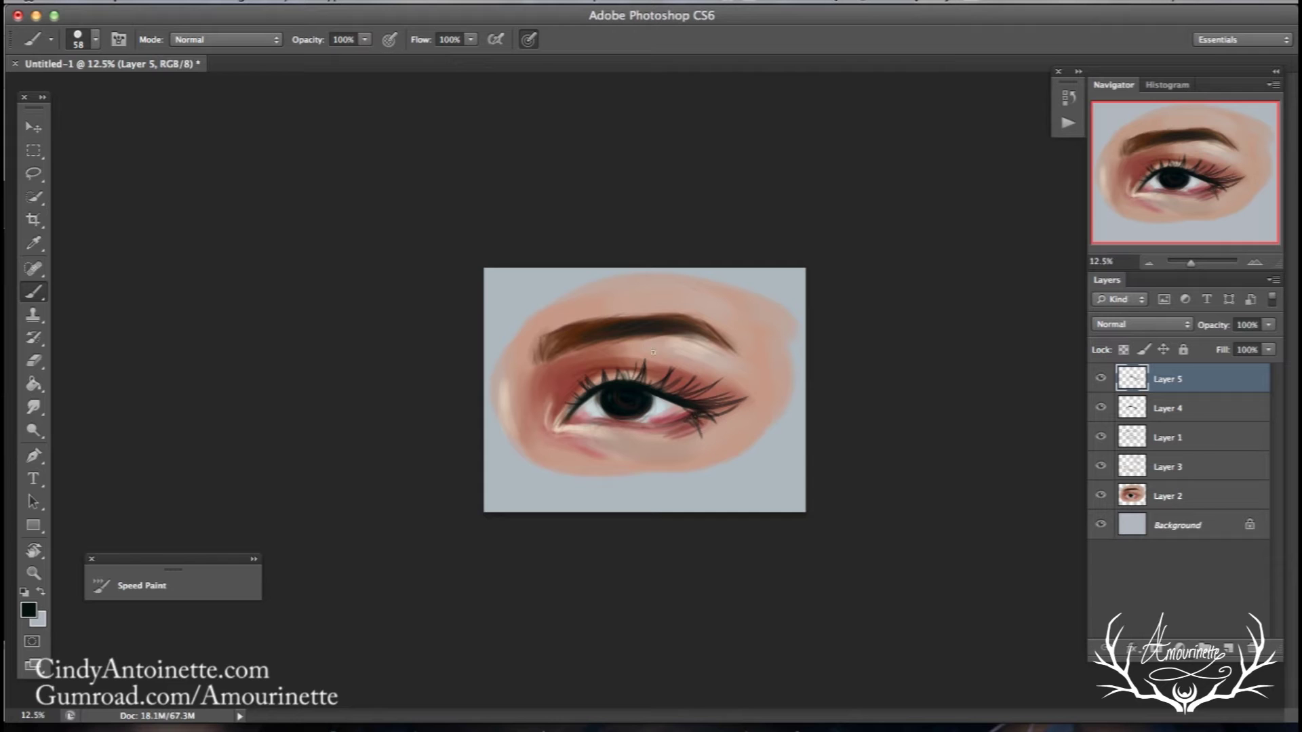
- Paint short eyelashes along the whole lower lid with a 39 px brush
{"action": "right_click", "coordinate": [680, 436]}
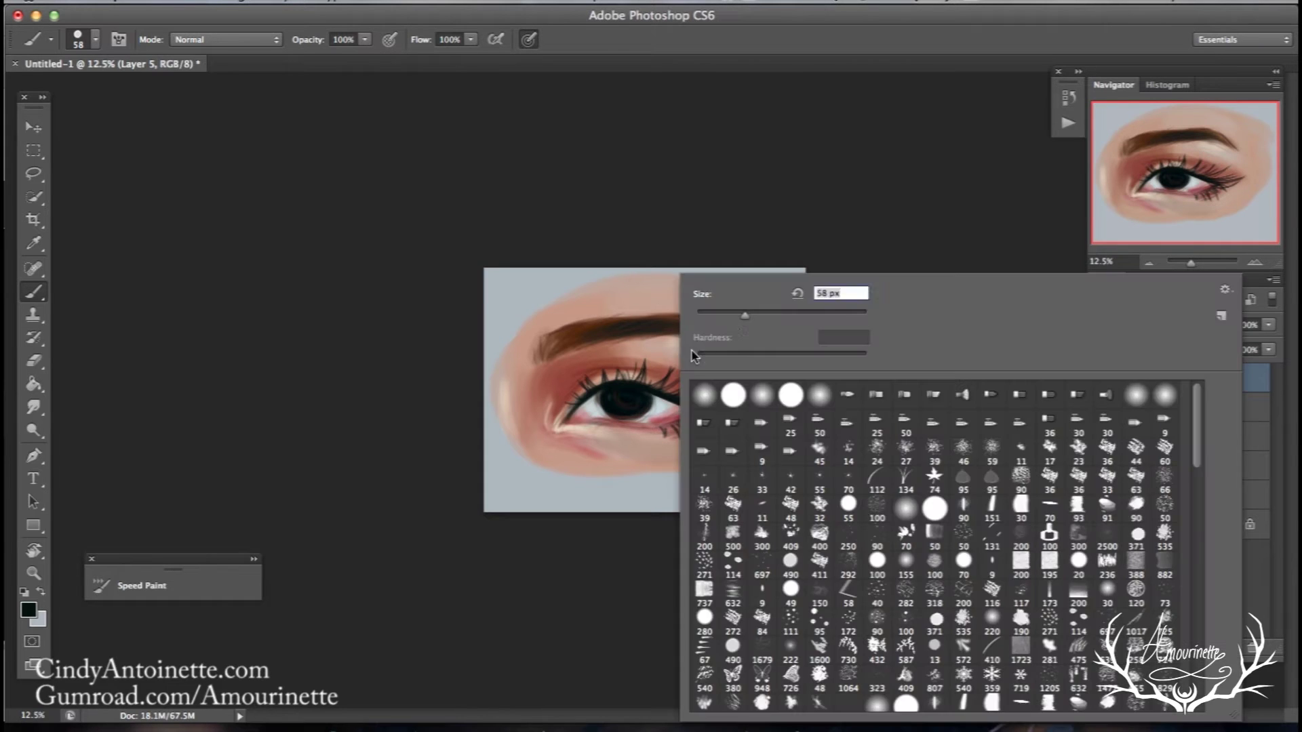
{"action": "left_click", "coordinate": [729, 315]}
{"action": "left_click", "coordinate": [571, 436]}
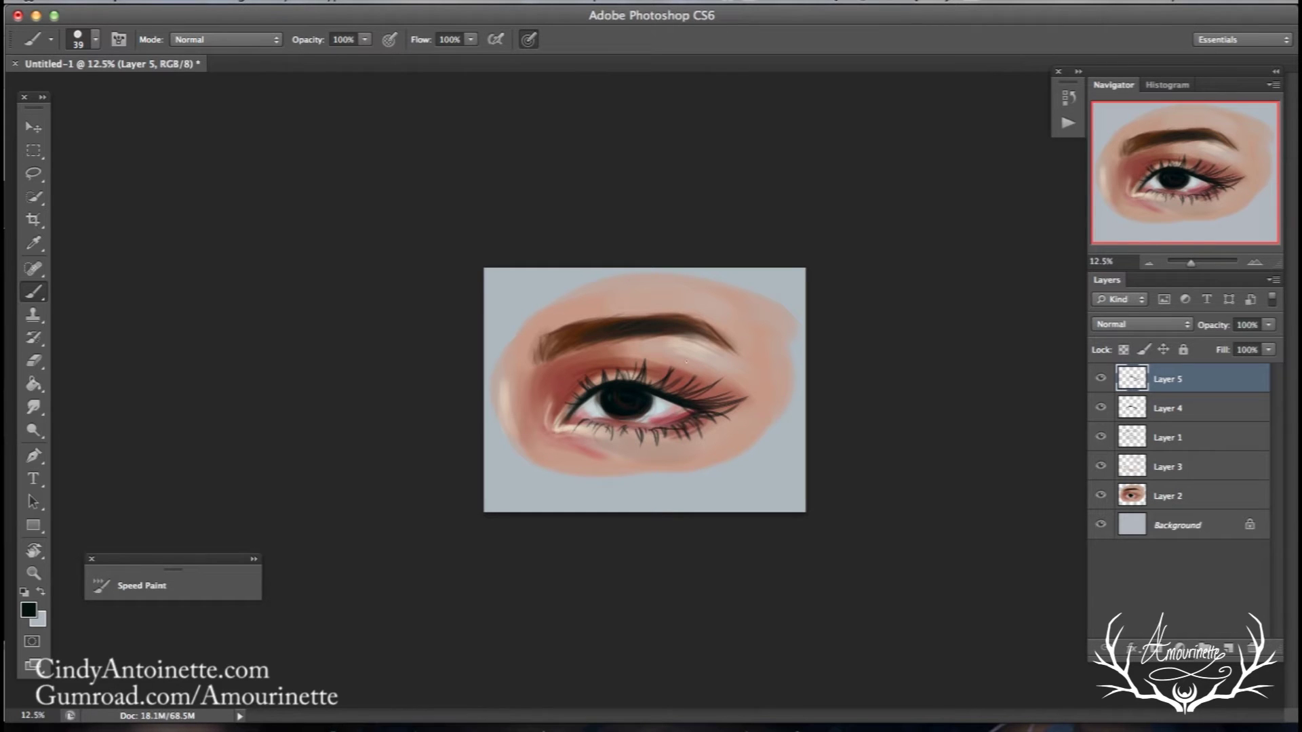
- Select Layer 4 and set up a 142 px brush with a deep dark red colour
{"action": "right_click", "coordinate": [681, 366]}
{"action": "left_click", "coordinate": [33, 550]}
{"action": "mouse_move", "coordinate": [414, 132]}
{"action": "left_mouse_down"}
{"action": "mouse_move", "coordinate": [393, 145]}
{"action": "mouse_move", "coordinate": [320, 451]}
{"action": "mouse_move", "coordinate": [61, 305]}
{"action": "left_mouse_up"}
{"action": "left_click", "coordinate": [34, 292]}
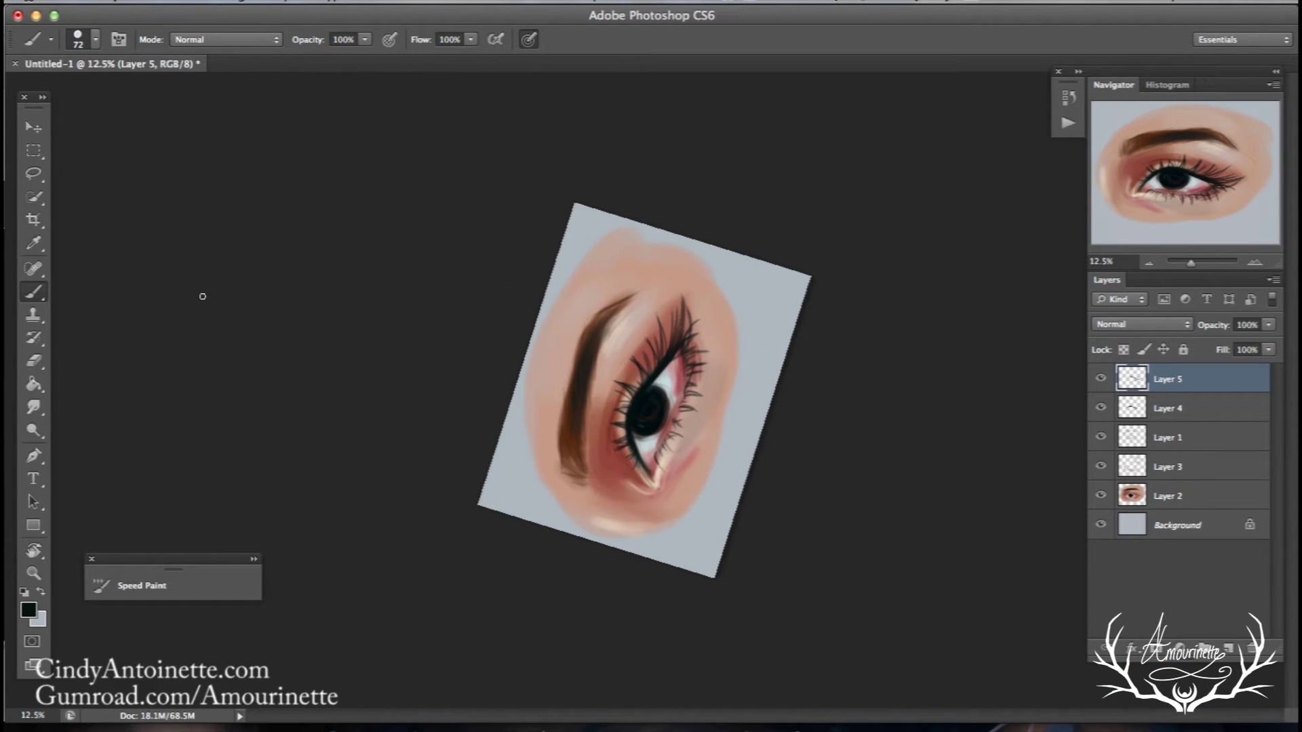
{"action": "left_click", "coordinate": [1131, 415]}
{"action": "right_click", "coordinate": [705, 351]}
{"action": "left_click", "coordinate": [829, 315]}
{"action": "left_click", "coordinate": [616, 465], "text": "alt"}
{"action": "key", "text": "n"}
{"action": "left_click_drag", "start_coordinate": [924, 349], "coordinate": [994, 411]}
{"action": "key", "text": "Return"}
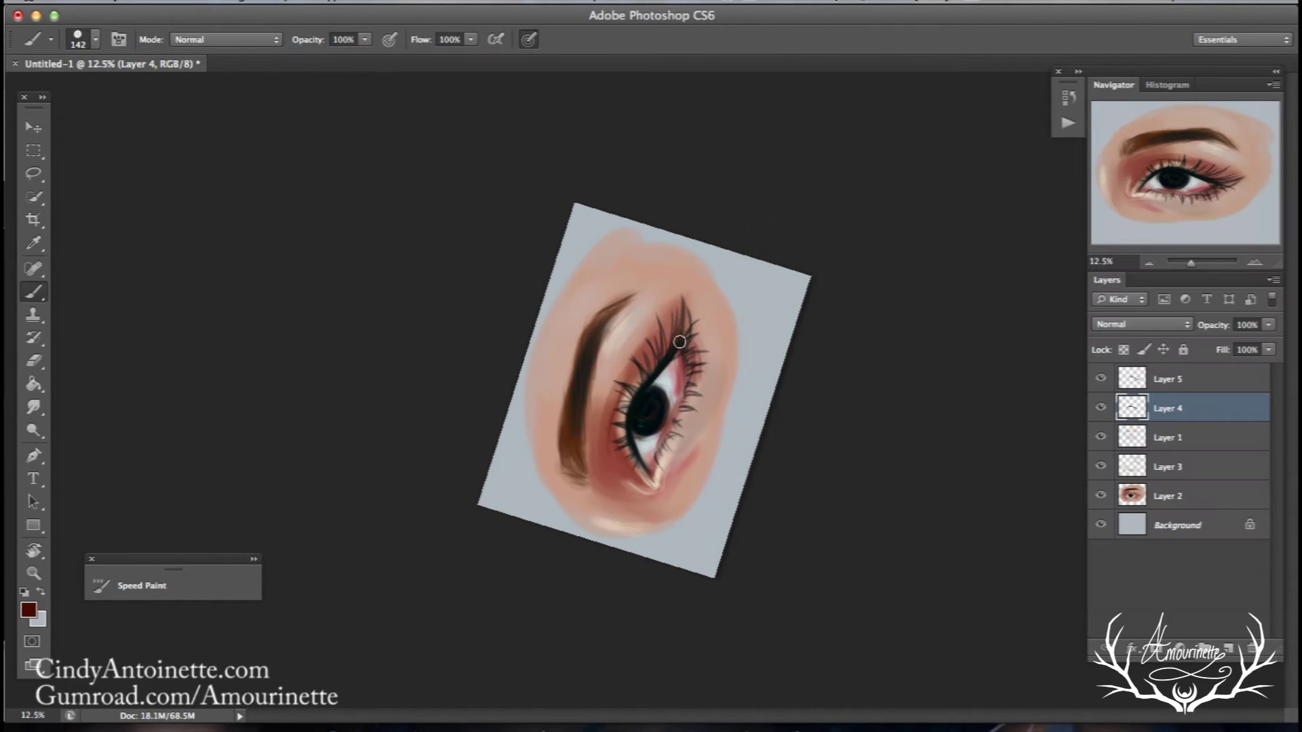
- Deepen the upper lash line near the inner corner with a dark red stroke, and sample near-black from the outer eyeliner
{"action": "mouse_move", "coordinate": [628, 442]}
{"action": "left_mouse_down"}
{"action": "mouse_move", "coordinate": [642, 470]}
{"action": "mouse_move", "coordinate": [634, 453]}
{"action": "left_mouse_up"}
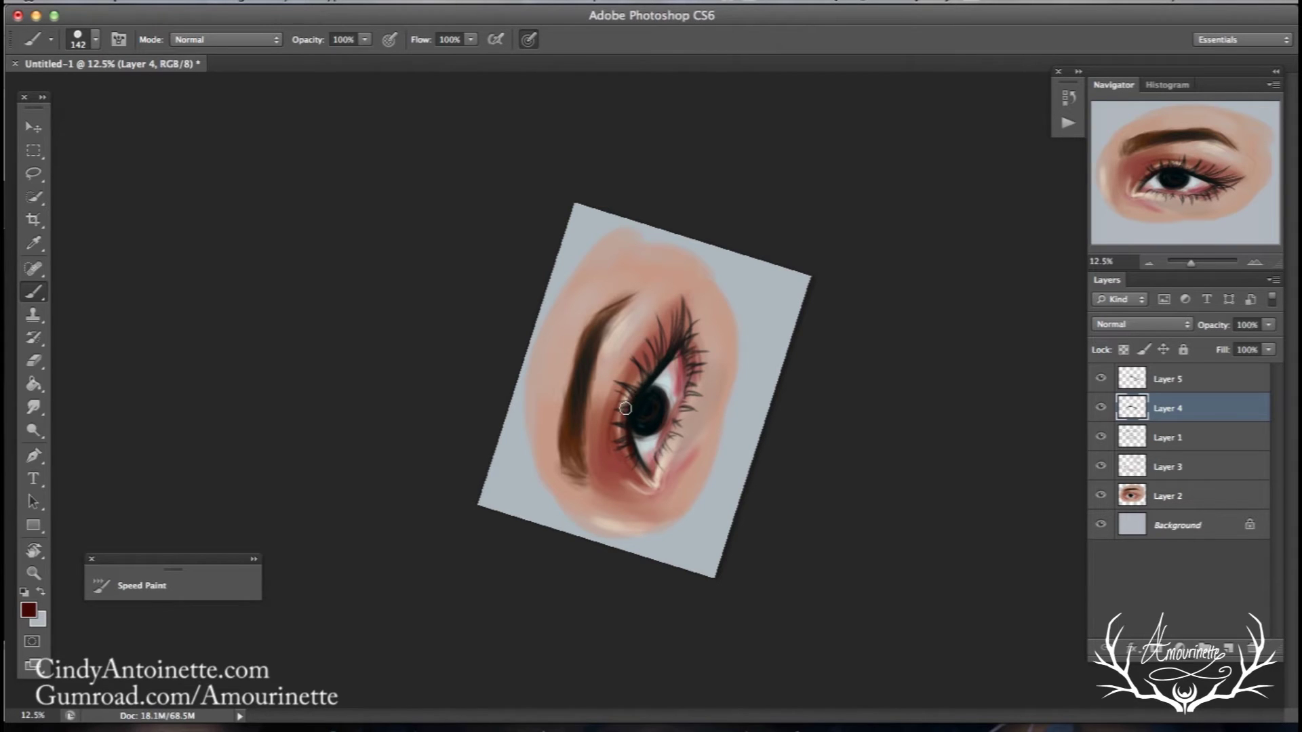
{"action": "key", "text": "alt"}
{"action": "left_click", "coordinate": [678, 349], "text": "alt"}
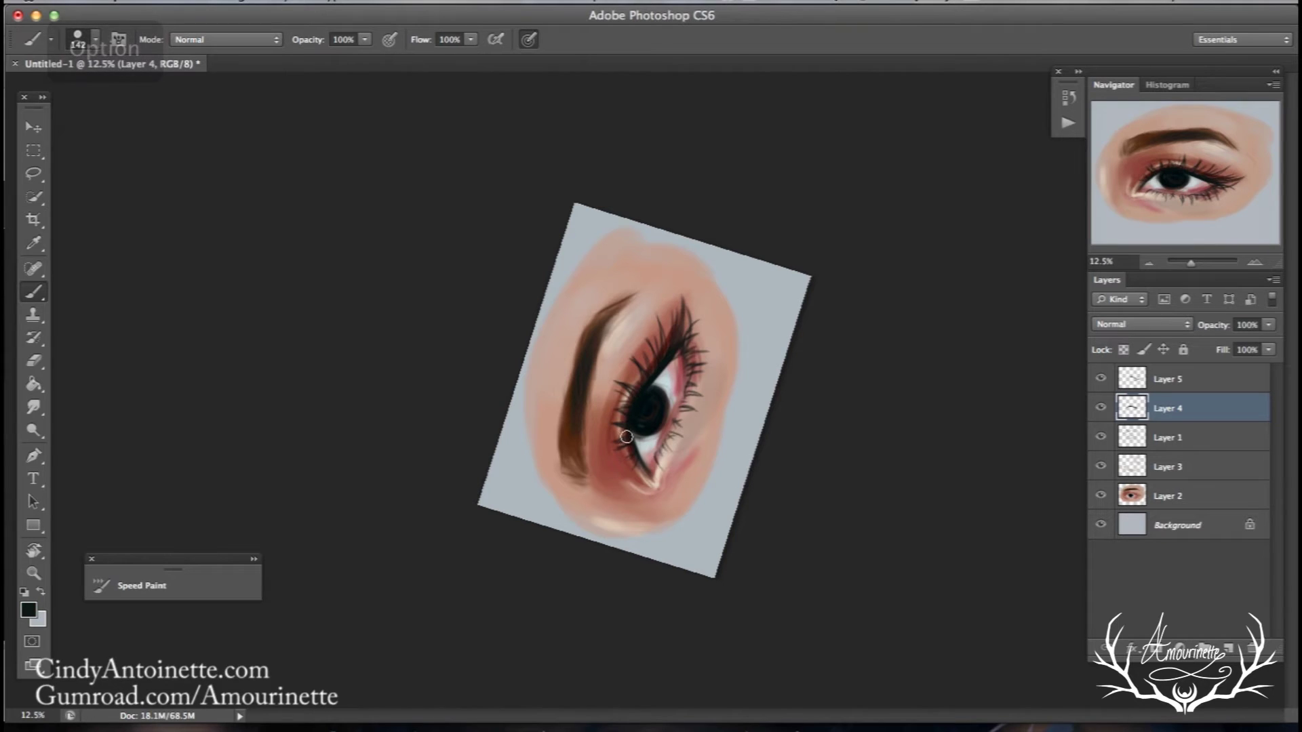
- Soften the tips of the upper and lower eyelashes on Layer 5 with a 155 px eraser
{"action": "left_click", "coordinate": [33, 360]}
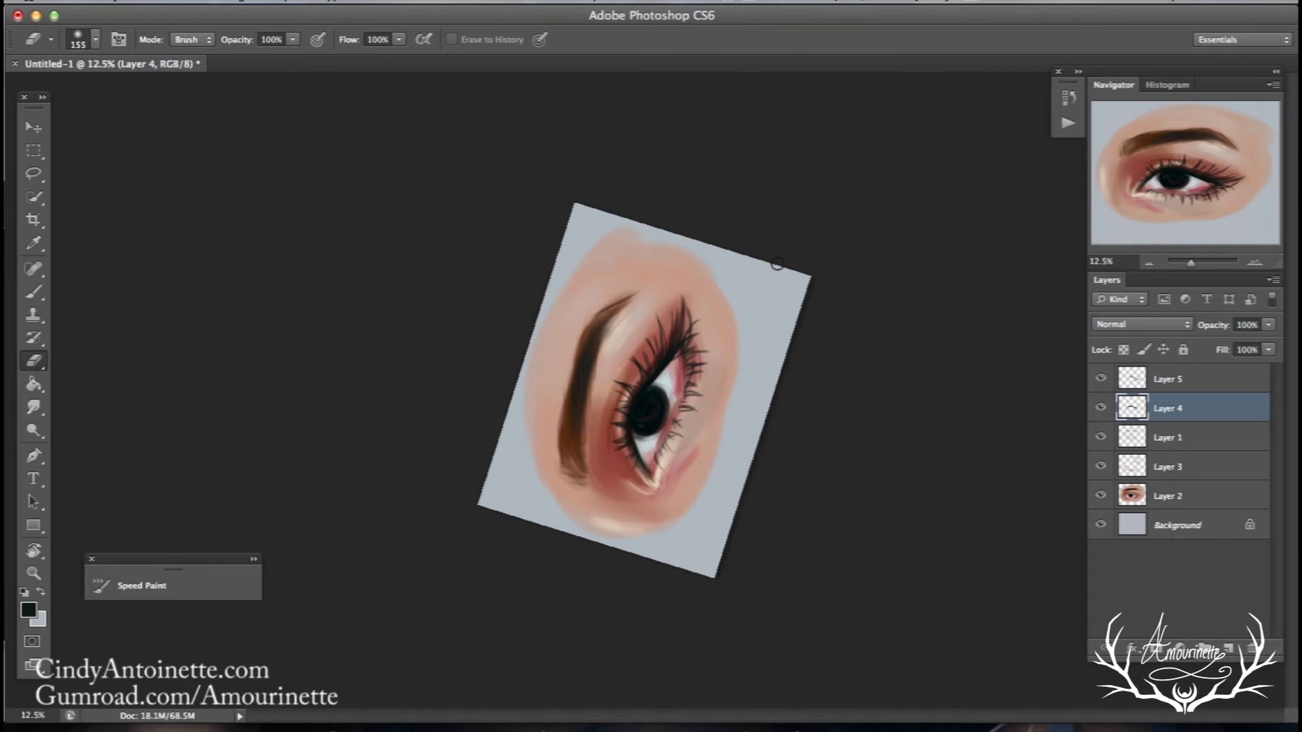
{"action": "left_click", "coordinate": [34, 550]}
{"action": "left_click_drag", "start_coordinate": [319, 434], "coordinate": [552, 165]}
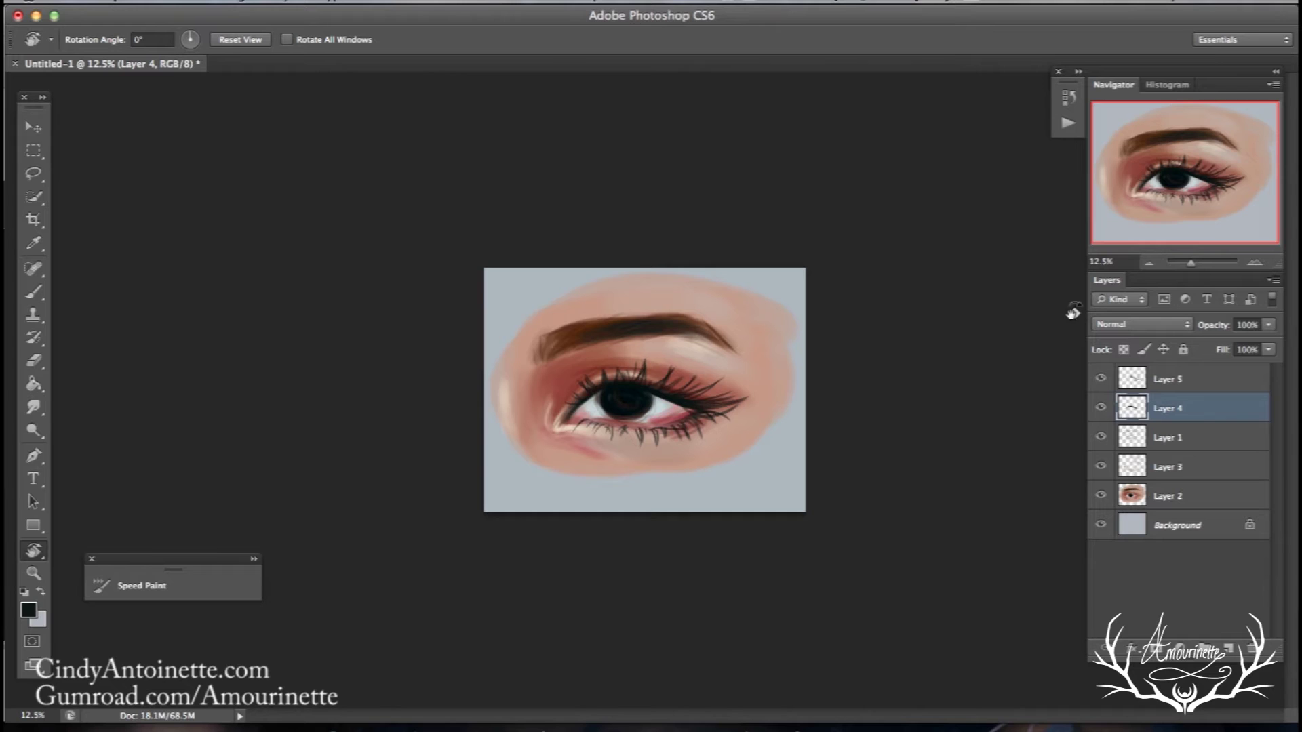
{"action": "left_click", "coordinate": [1165, 381]}
{"action": "left_click", "coordinate": [46, 356]}
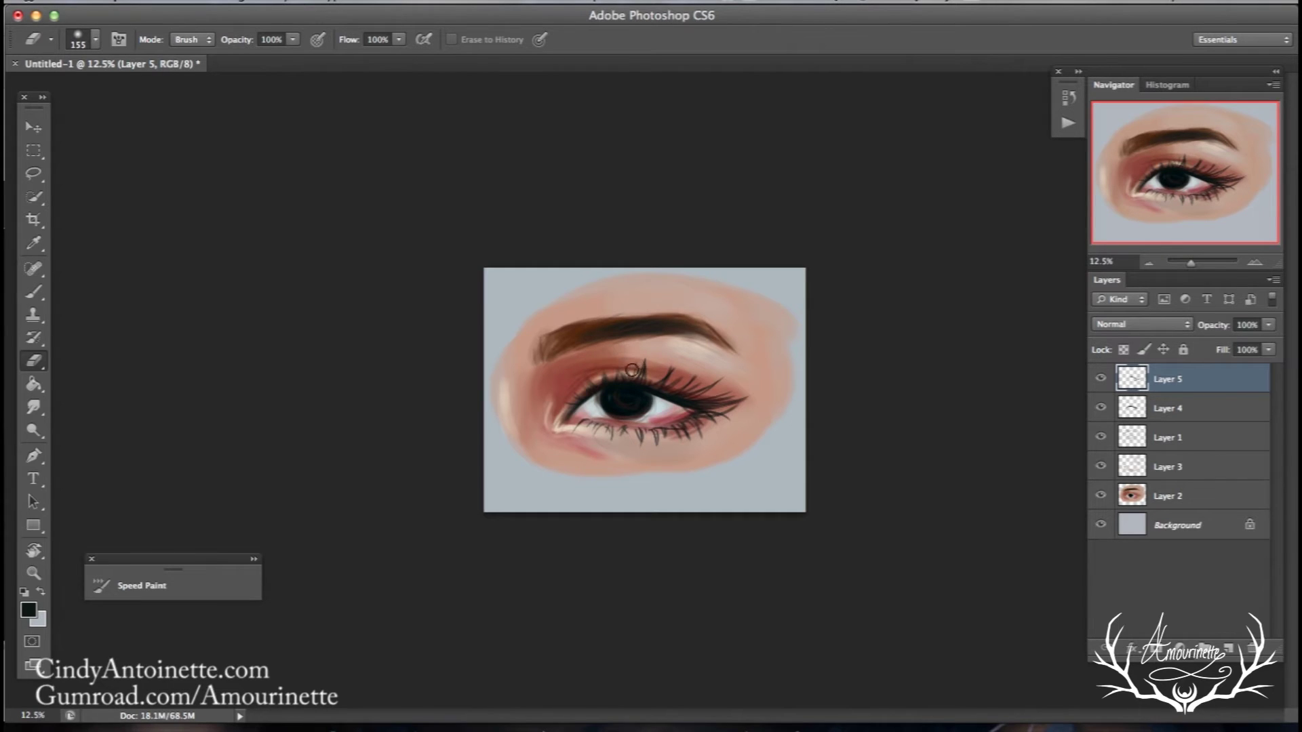
{"action": "left_click_drag", "start_coordinate": [645, 352], "coordinate": [642, 360]}
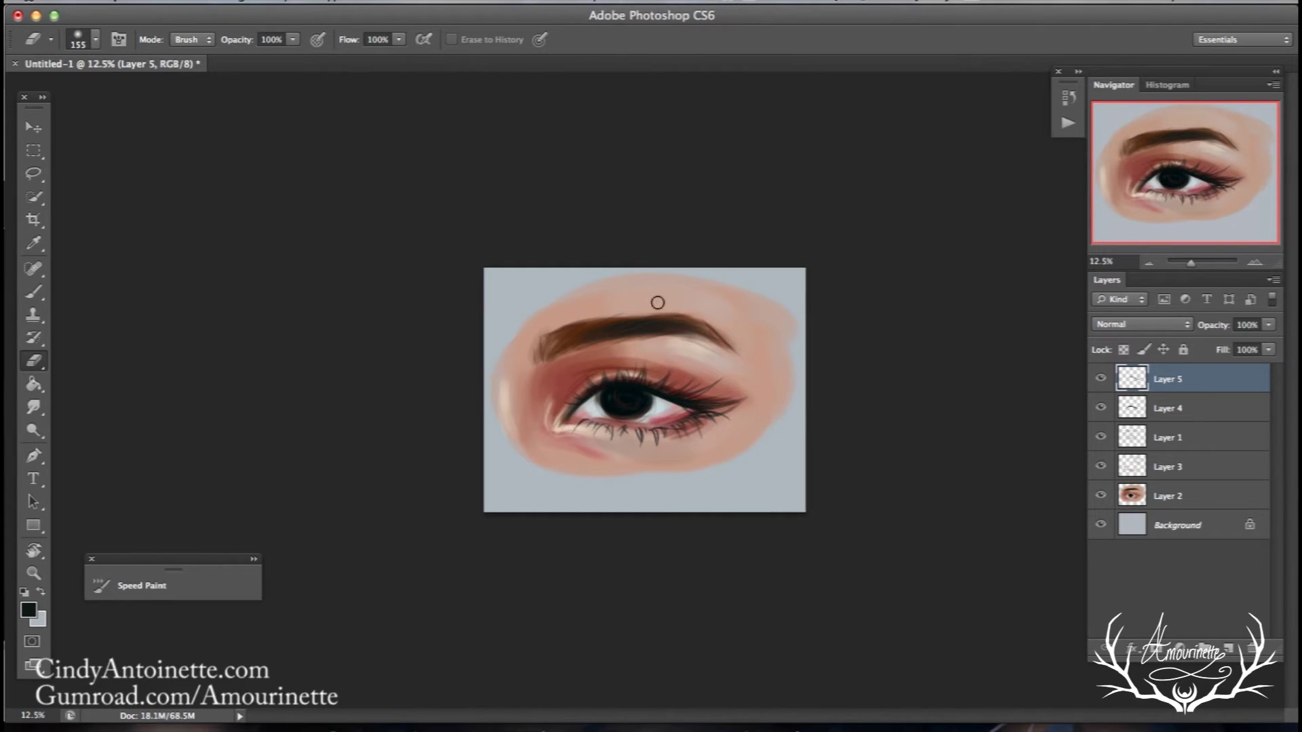
{"action": "left_click_drag", "start_coordinate": [576, 441], "coordinate": [622, 444]}
- Set the brush's foreground colour to bright green, hex 2de376
{"action": "left_click", "coordinate": [44, 293]}
{"action": "key", "text": "alt"}
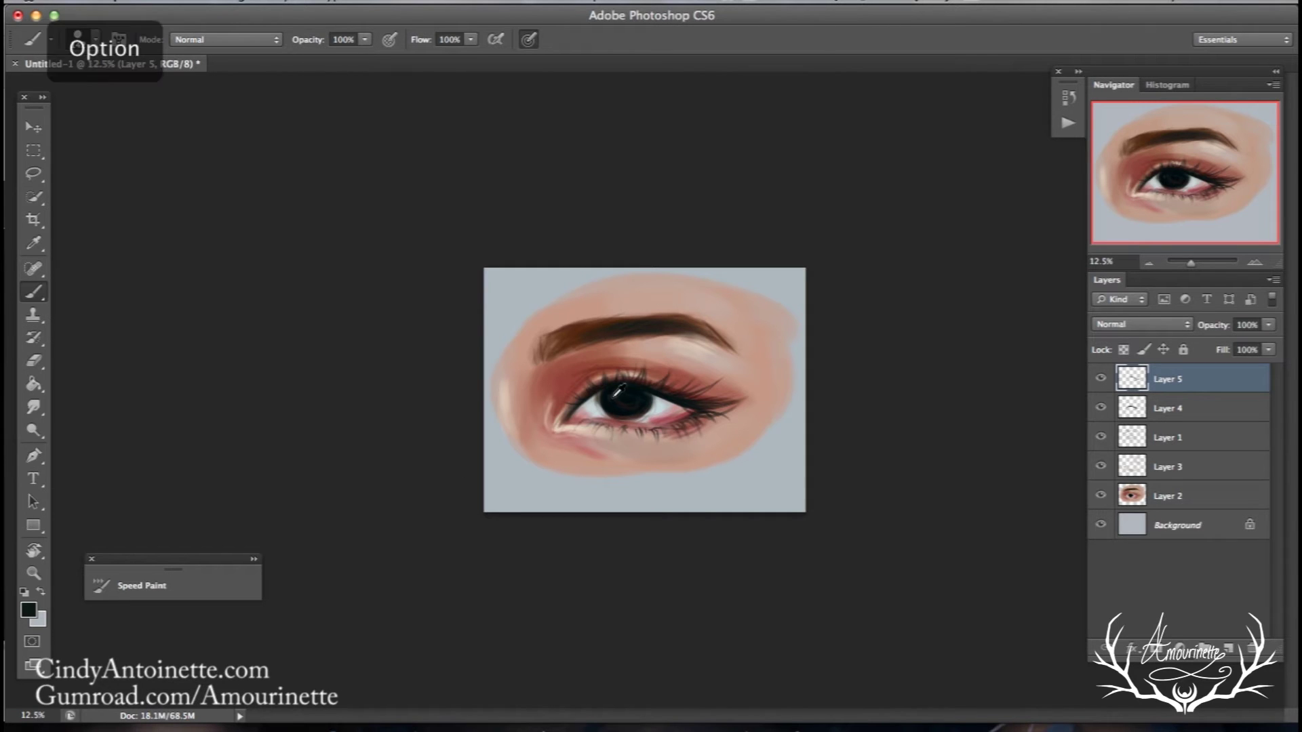
{"action": "left_click", "coordinate": [39, 610]}
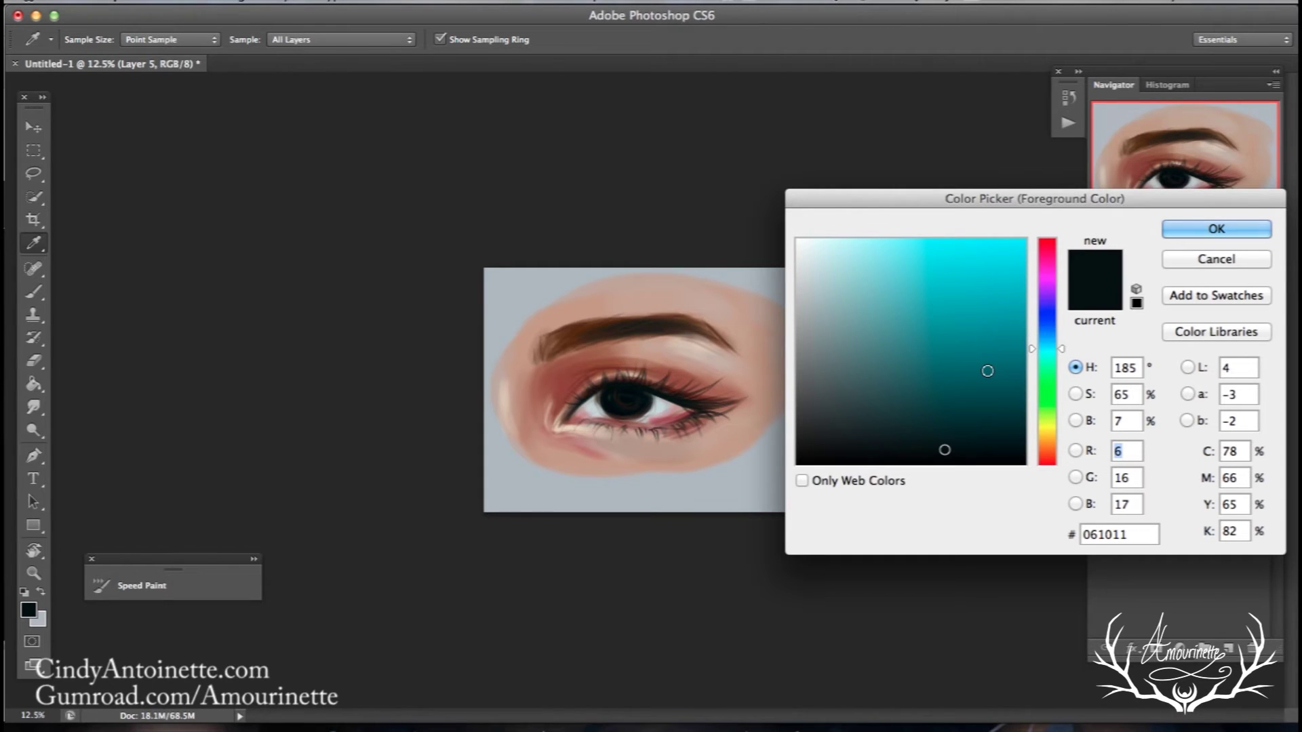
{"action": "left_click_drag", "start_coordinate": [1032, 346], "coordinate": [1039, 374]}
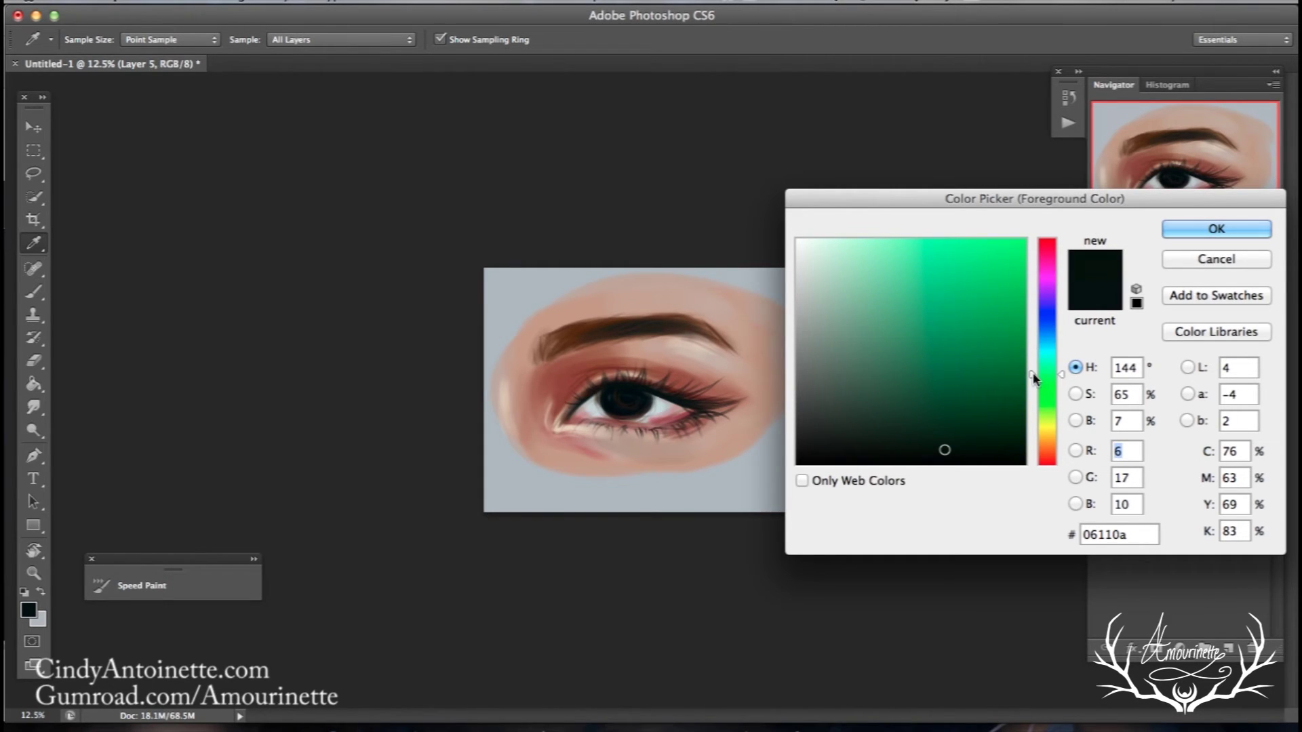
{"action": "left_click", "coordinate": [947, 312]}
{"action": "mouse_move", "coordinate": [947, 311]}
{"action": "left_mouse_down"}
{"action": "mouse_move", "coordinate": [983, 282]}
{"action": "mouse_move", "coordinate": [978, 262]}
{"action": "left_mouse_up"}
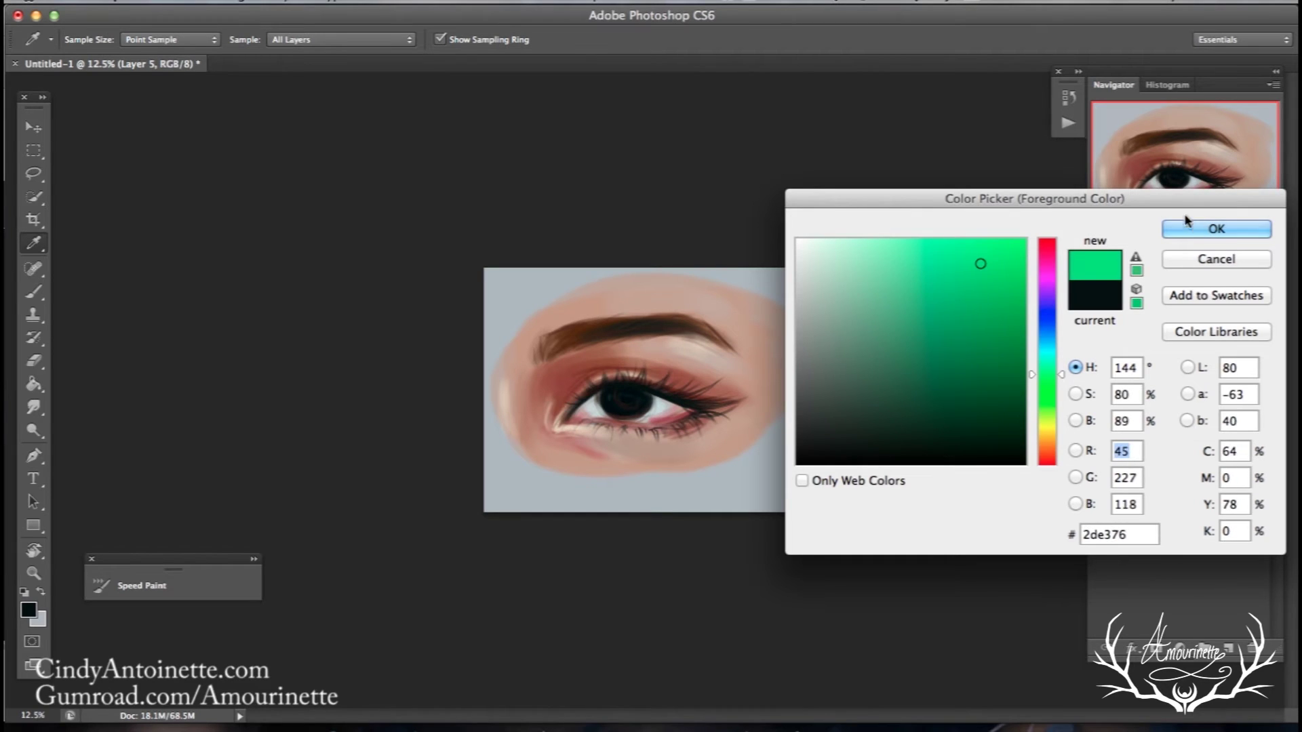
{"action": "left_click", "coordinate": [1216, 229]}
{"action": "key", "text": "b"}
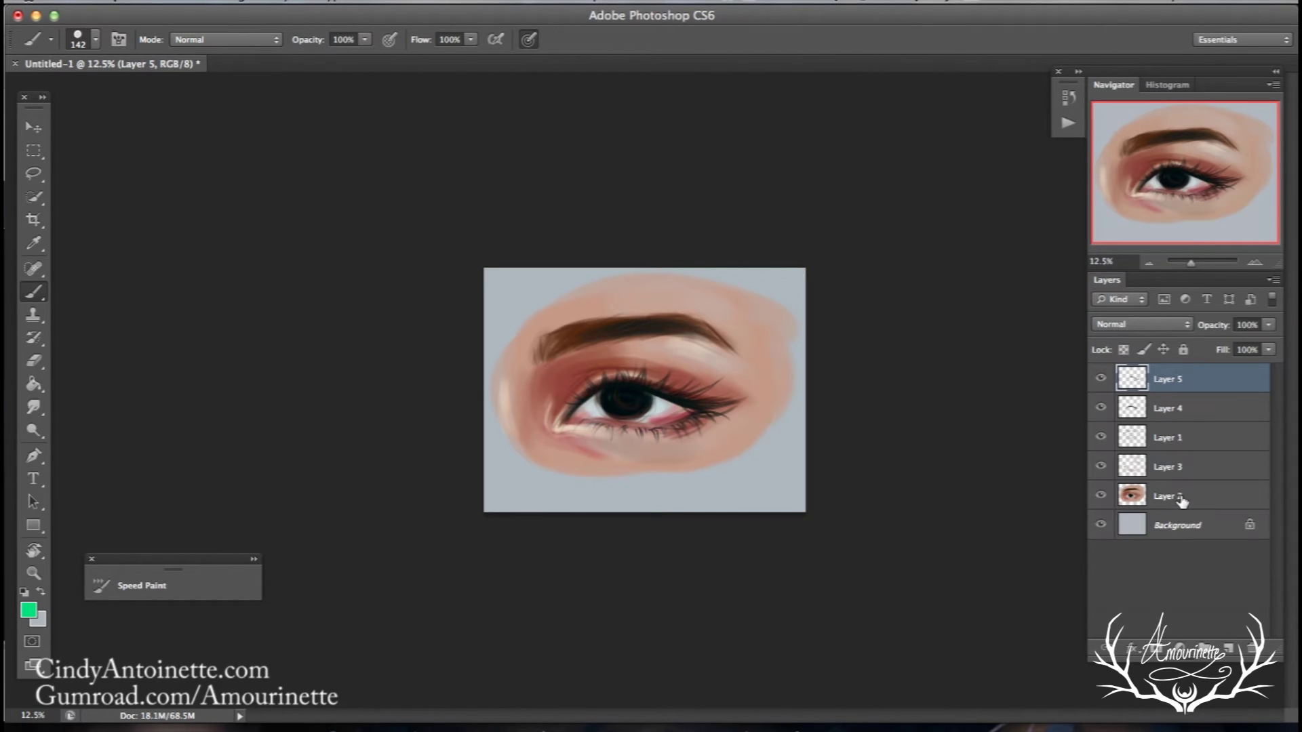
- Add a new layer above the eyelashes and paint the iris bright green around the dark pupil, finishing with a 142 px brush
{"action": "left_click", "coordinate": [1228, 649]}
{"action": "right_click", "coordinate": [699, 317]}
{"action": "mouse_move", "coordinate": [807, 316]}
{"action": "left_mouse_down"}
{"action": "mouse_move", "coordinate": [833, 317]}
{"action": "mouse_move", "coordinate": [797, 316]}
{"action": "left_mouse_up"}
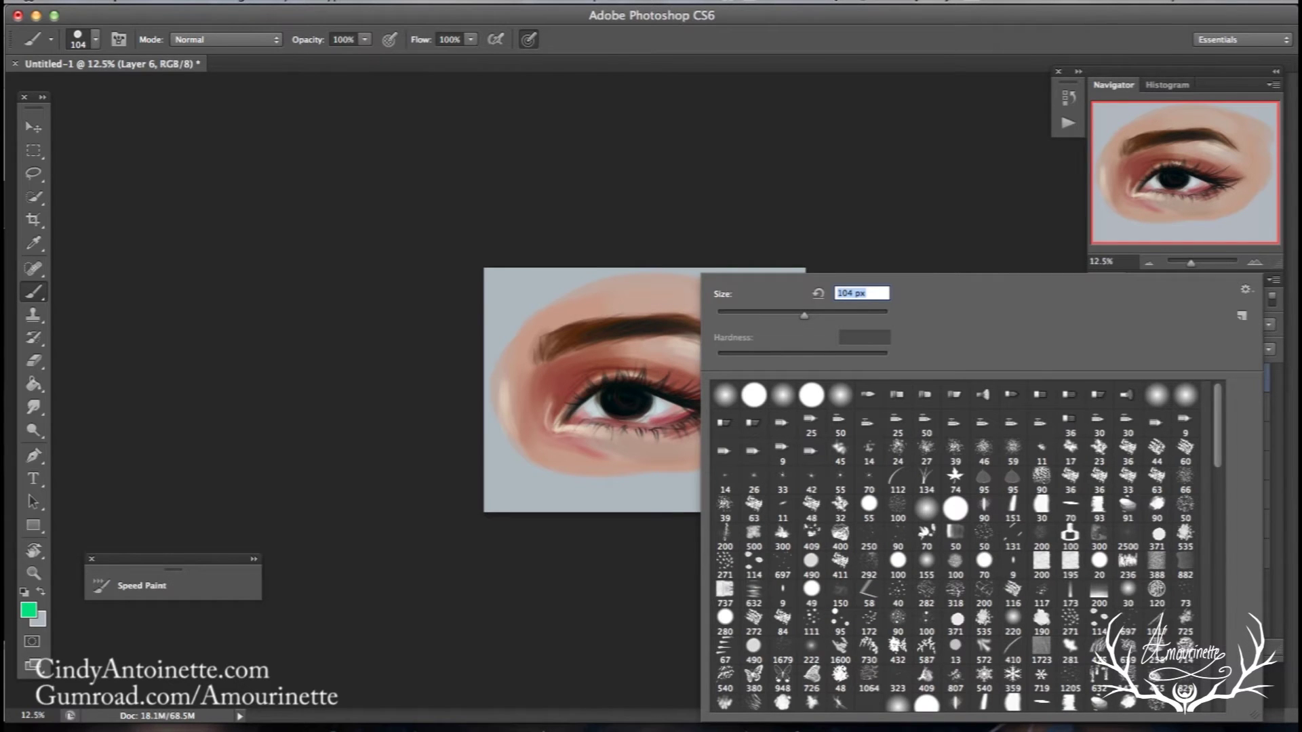
{"action": "left_click", "coordinate": [613, 400]}
{"action": "left_click_drag", "start_coordinate": [613, 397], "coordinate": [627, 410]}
{"action": "right_click", "coordinate": [666, 364]}
{"action": "left_click_drag", "start_coordinate": [776, 317], "coordinate": [792, 316]}
{"action": "left_click", "coordinate": [613, 401]}
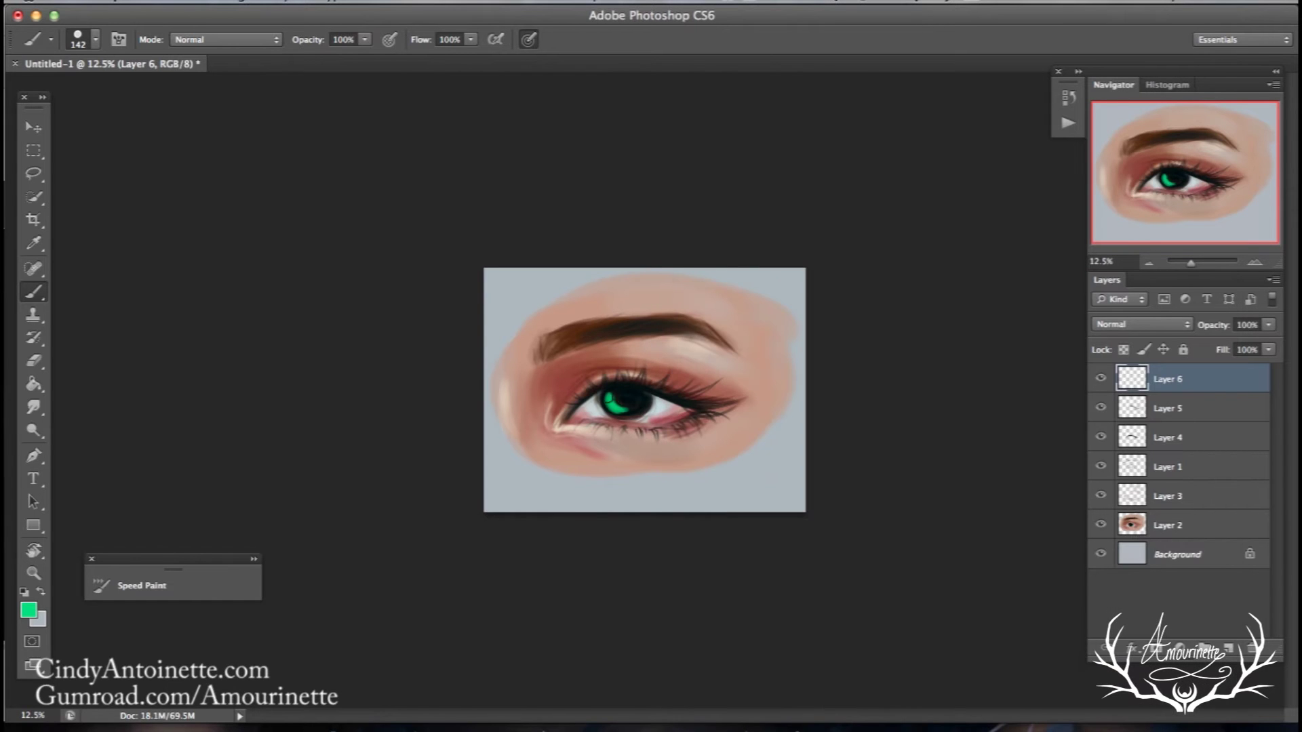
{"action": "mouse_move", "coordinate": [607, 400]}
{"action": "left_mouse_down"}
{"action": "mouse_move", "coordinate": [615, 413]}
{"action": "mouse_move", "coordinate": [633, 400]}
{"action": "mouse_move", "coordinate": [634, 412]}
{"action": "mouse_move", "coordinate": [613, 400]}
{"action": "mouse_move", "coordinate": [641, 397]}
{"action": "mouse_move", "coordinate": [627, 405]}
{"action": "mouse_move", "coordinate": [642, 411]}
{"action": "left_mouse_up"}
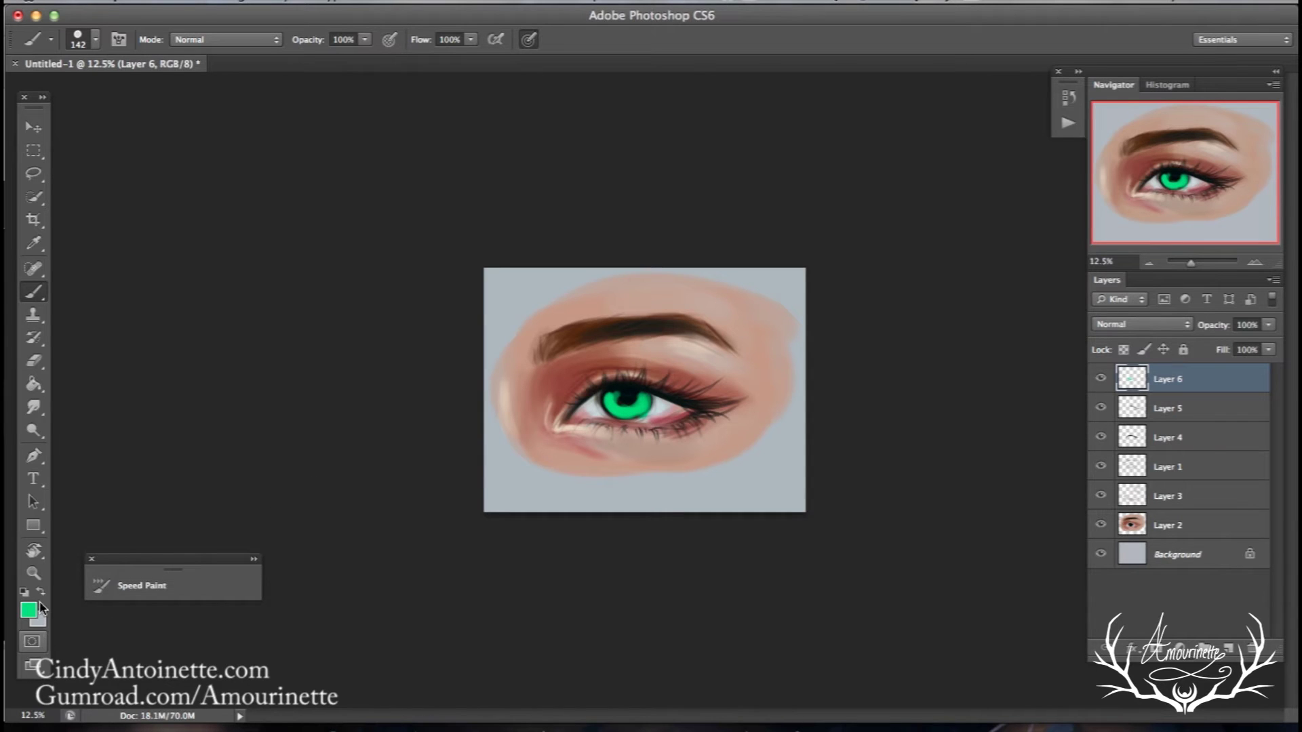
- Switch to magenta and a 60 px brush, and paint a small accent over the pupil
{"action": "left_click", "coordinate": [29, 610]}
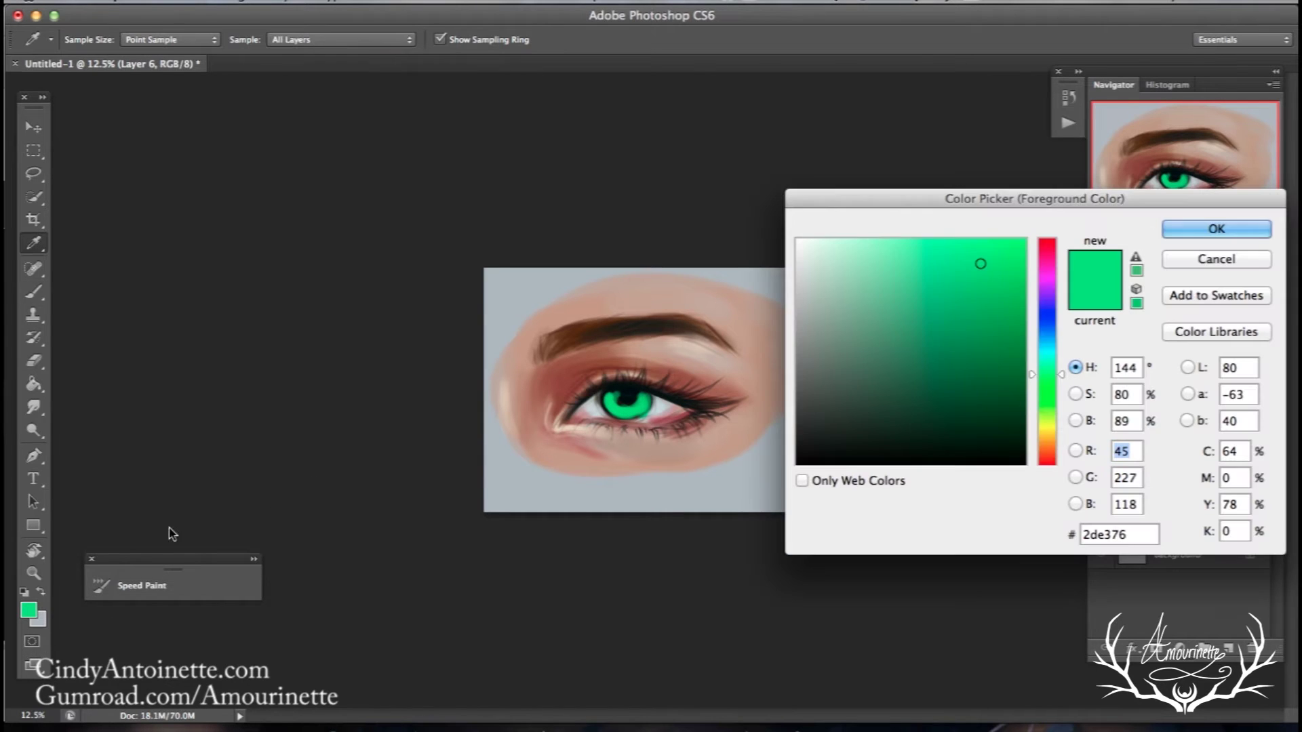
{"action": "left_click", "coordinate": [1047, 263]}
{"action": "left_click", "coordinate": [998, 284]}
{"action": "left_click", "coordinate": [1198, 231]}
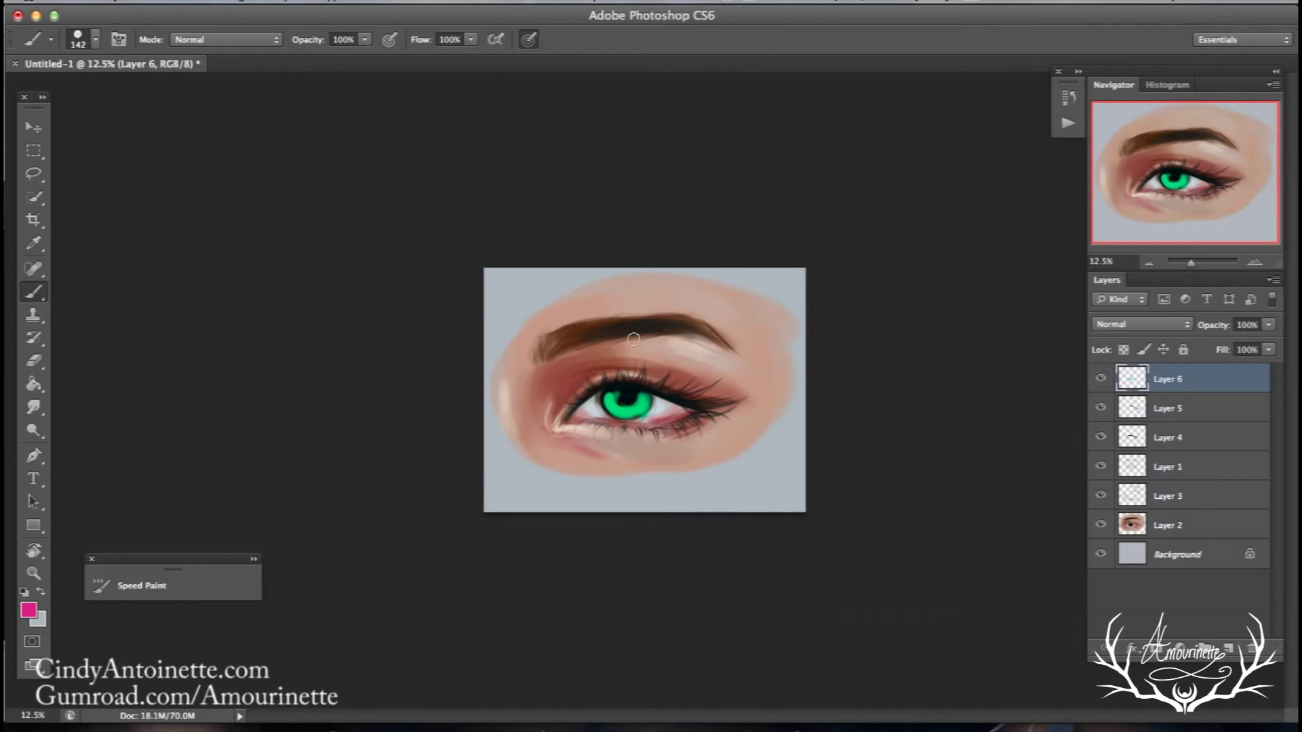
{"action": "right_click", "coordinate": [625, 340]}
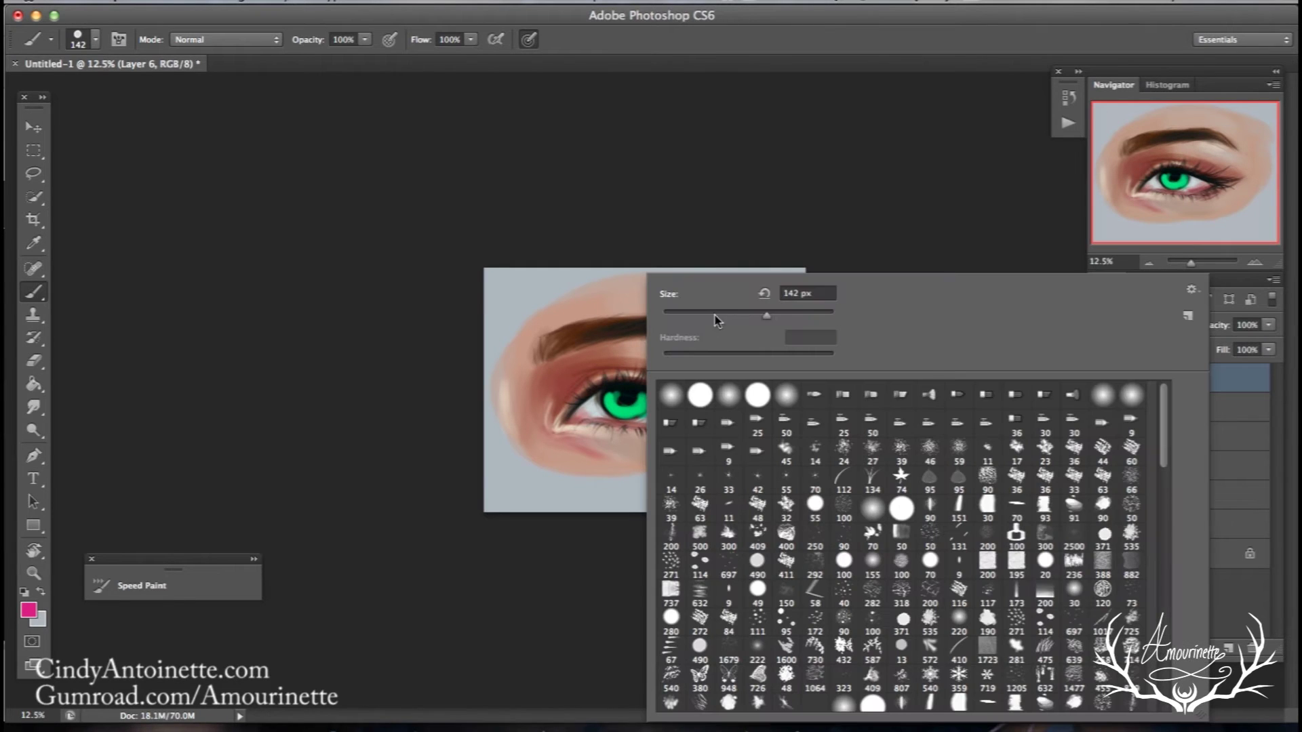
{"action": "left_click", "coordinate": [615, 398]}
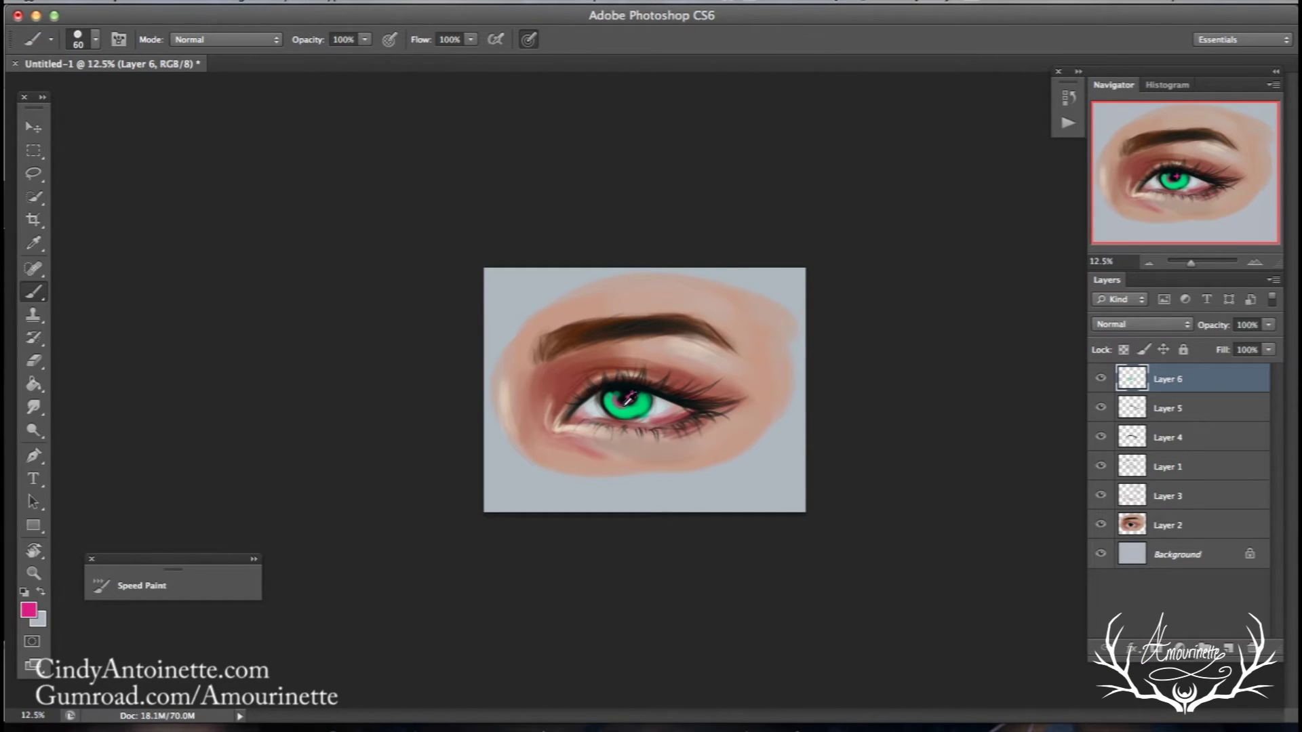
- Sample the iris green and change the foreground colour to yellow-green, hex ade91c
{"action": "left_click", "coordinate": [625, 404], "text": "alt"}
{"action": "left_click", "coordinate": [28, 609]}
{"action": "left_click_drag", "start_coordinate": [1031, 366], "coordinate": [1037, 421]}
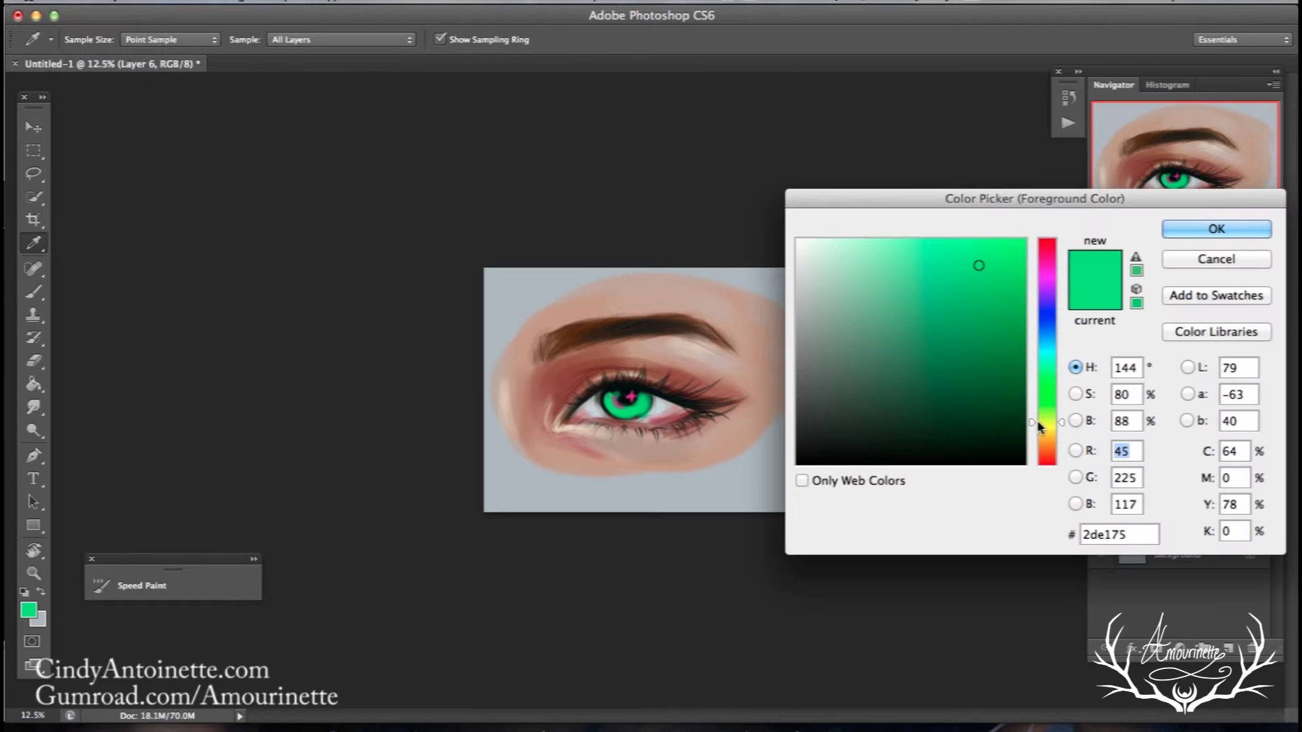
{"action": "left_click", "coordinate": [1038, 421]}
{"action": "left_click", "coordinate": [1043, 416]}
{"action": "left_click", "coordinate": [997, 259]}
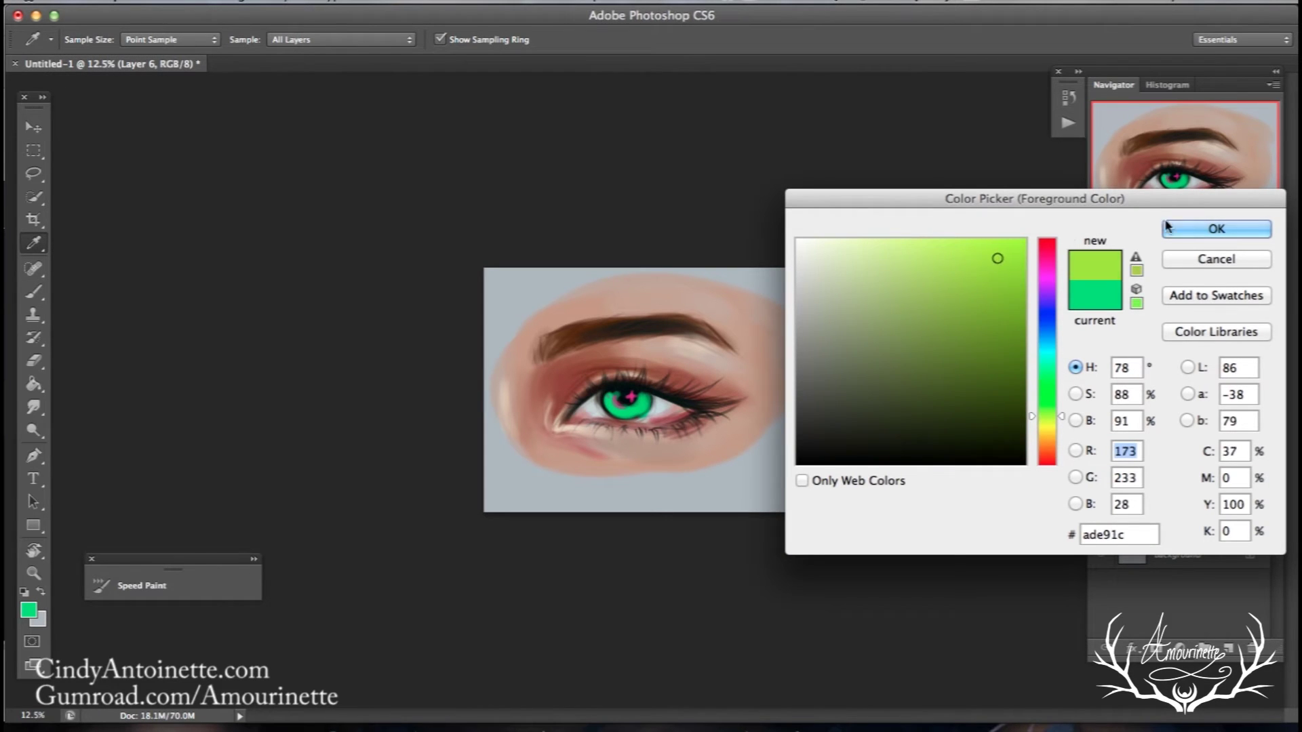
{"action": "left_click", "coordinate": [1166, 227]}
{"action": "key", "text": "b"}
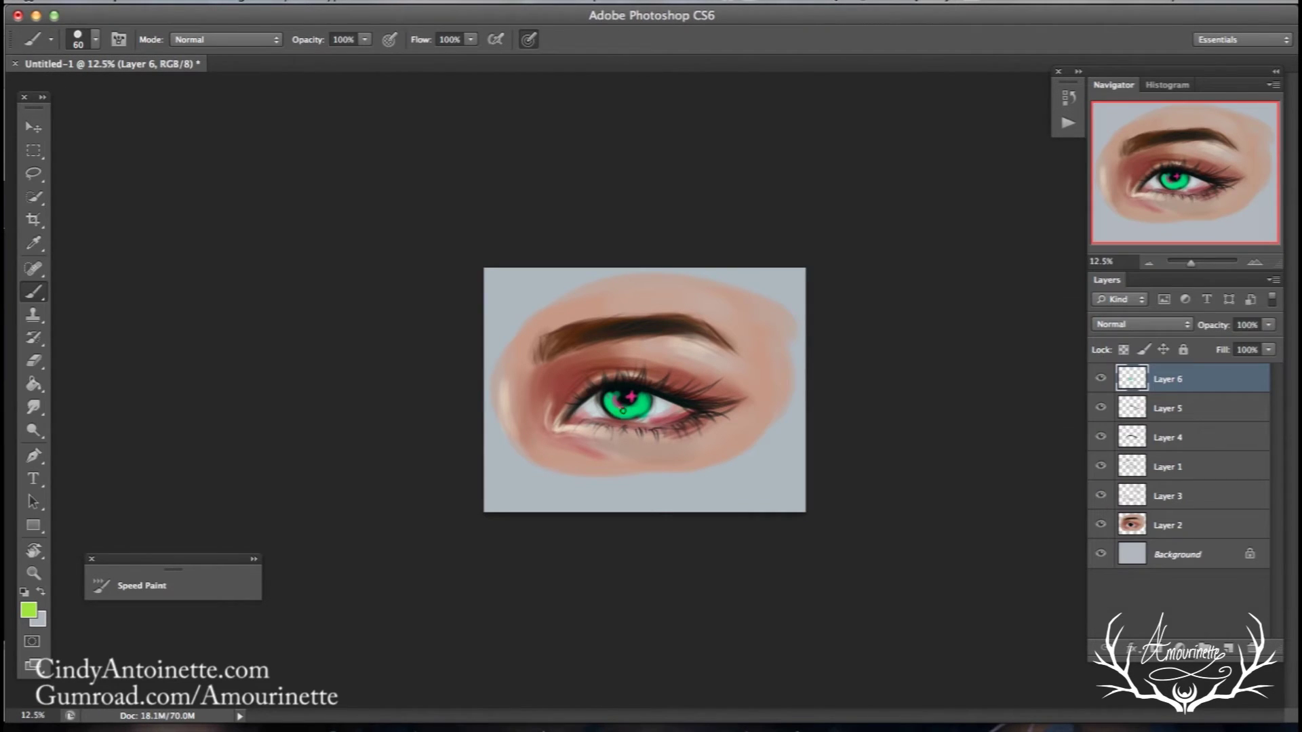
- Sample the iris green again and set the foreground colour to dark green, hex 05640e
{"action": "left_click", "coordinate": [630, 405], "text": "alt"}
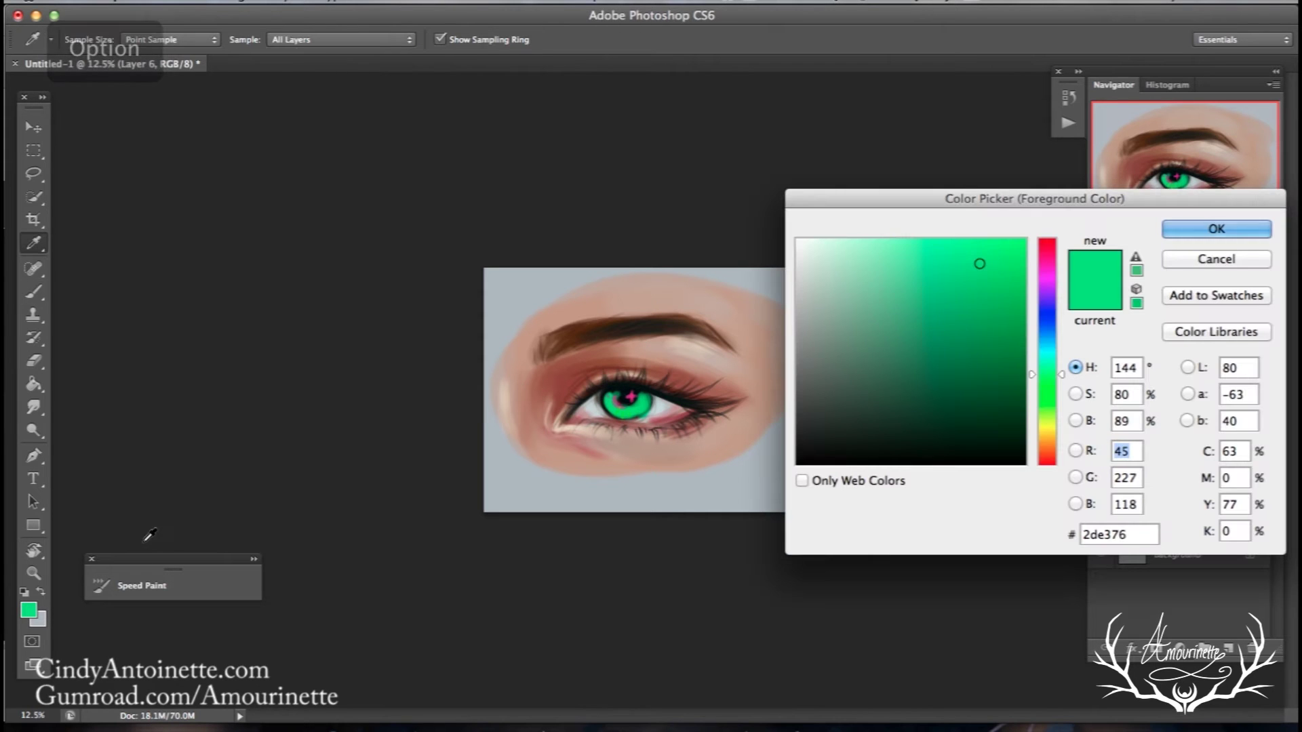
{"action": "left_click", "coordinate": [1044, 387]}
{"action": "left_click", "coordinate": [996, 363]}
{"action": "left_click", "coordinate": [1011, 375]}
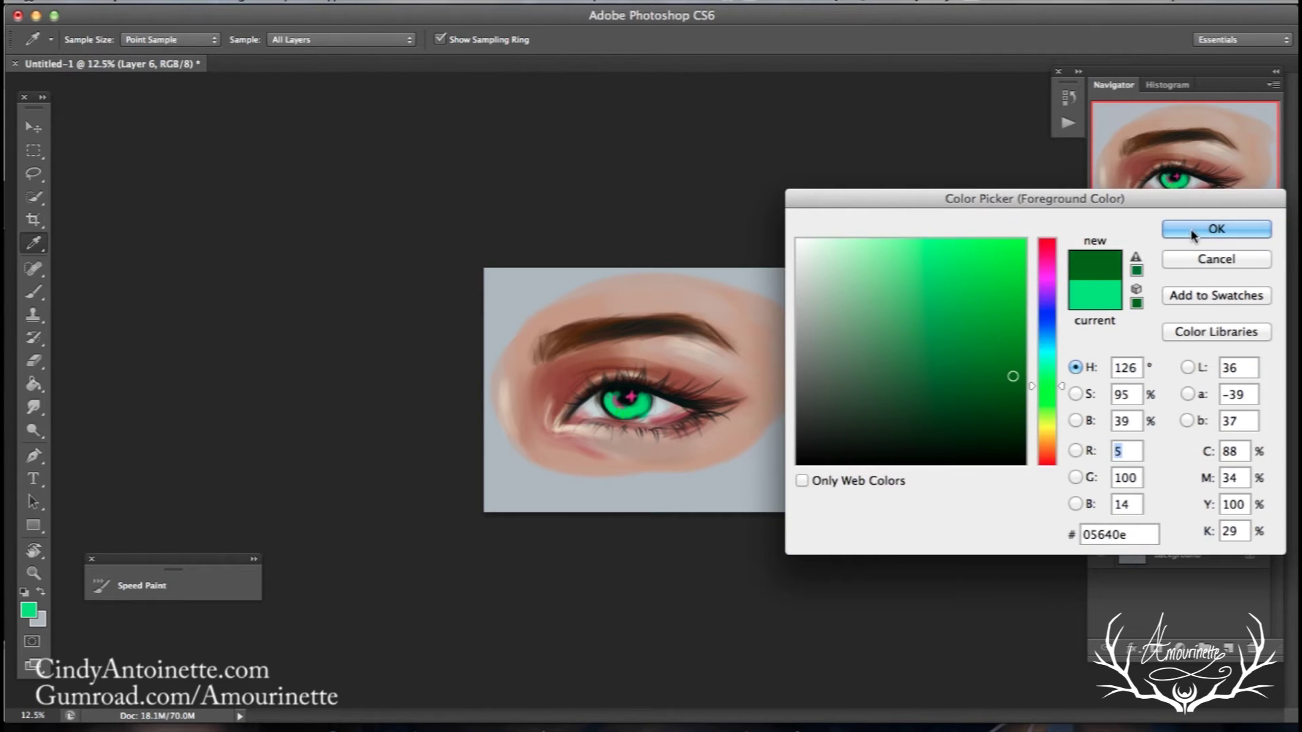
{"action": "left_click", "coordinate": [1216, 229]}
{"action": "key", "text": "b"}
- Shade the edges of the iris in dark green with a 121 px brush
{"action": "right_click", "coordinate": [634, 368]}
{"action": "left_click", "coordinate": [741, 317]}
{"action": "left_click_drag", "start_coordinate": [611, 395], "coordinate": [618, 410]}
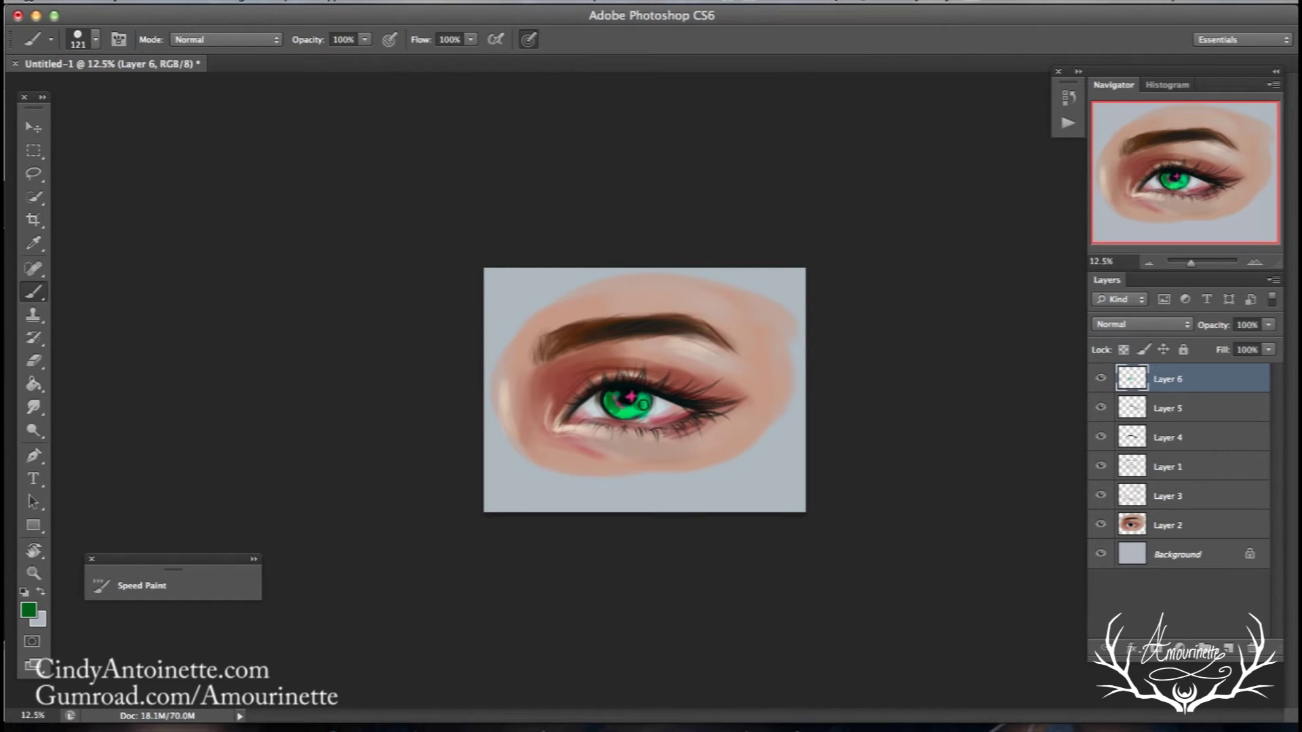
{"action": "left_click", "coordinate": [34, 551]}
{"action": "mouse_move", "coordinate": [407, 163]}
{"action": "left_mouse_down"}
{"action": "mouse_move", "coordinate": [291, 459]}
{"action": "mouse_move", "coordinate": [270, 452]}
{"action": "left_mouse_up"}
{"action": "left_click", "coordinate": [49, 292]}
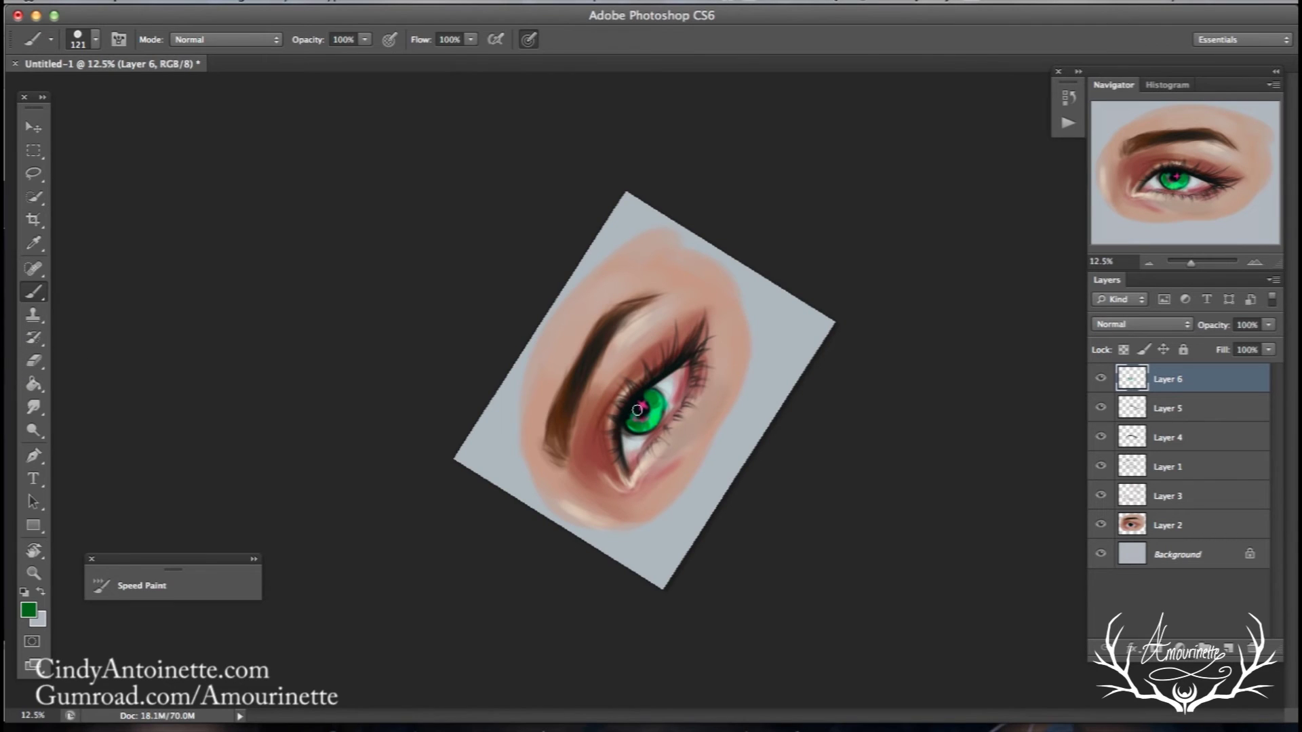
- Fade the upper part of the iris on Layer 6 with a 155 px eraser and return to the upright view with the Brush tool
{"action": "left_click", "coordinate": [34, 361]}
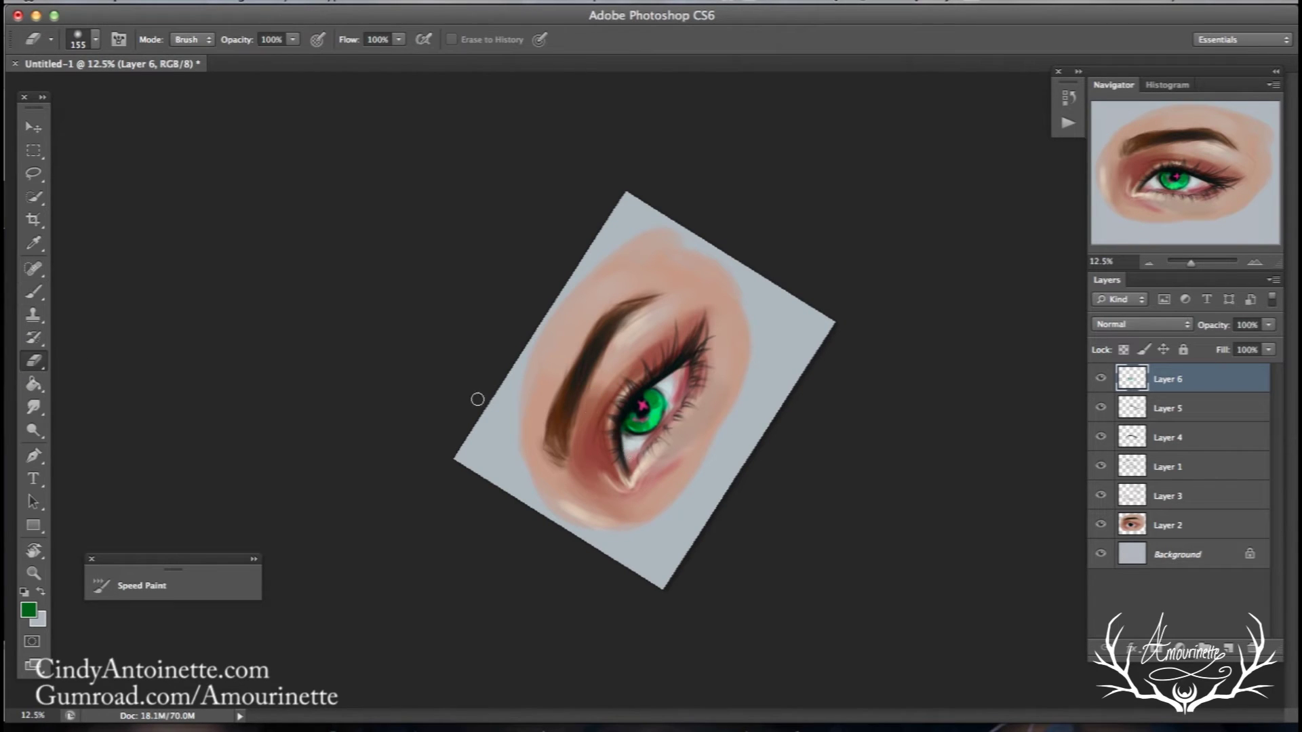
{"action": "left_click_drag", "start_coordinate": [660, 379], "coordinate": [648, 399]}
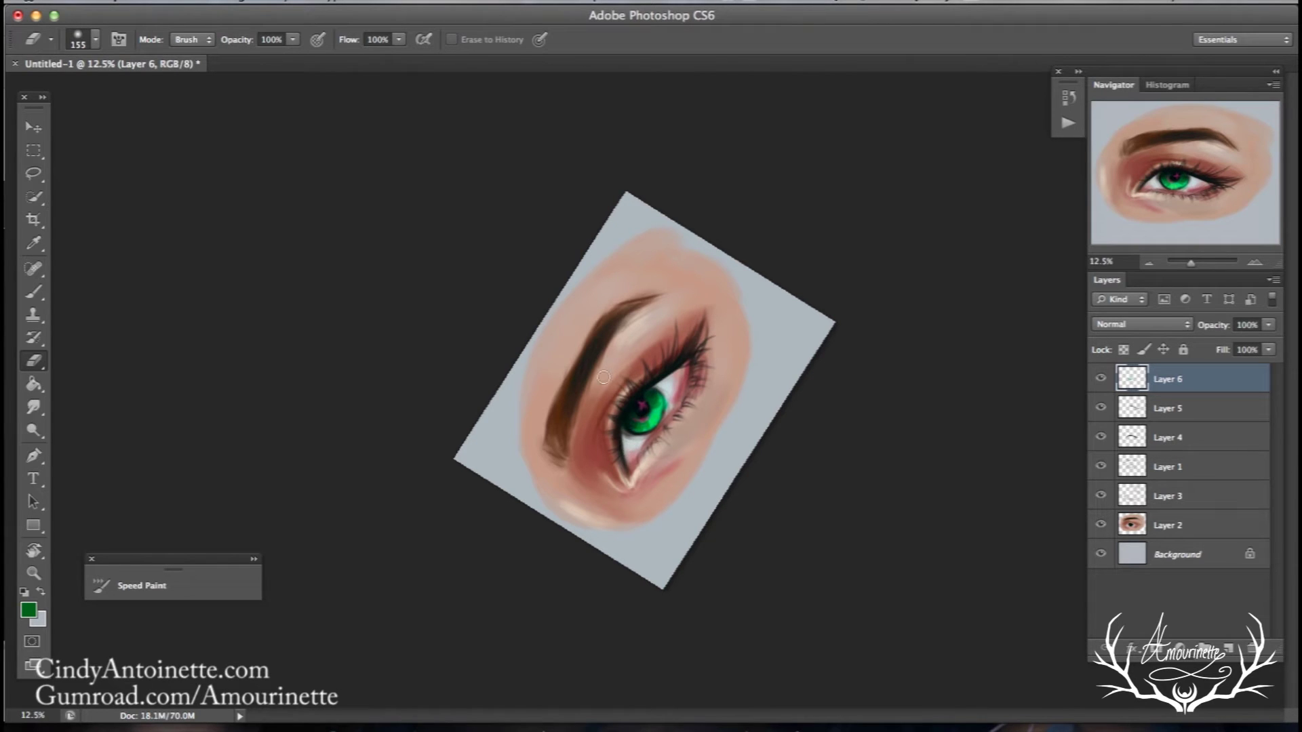
{"action": "left_click", "coordinate": [33, 550]}
{"action": "key", "text": "Escape"}
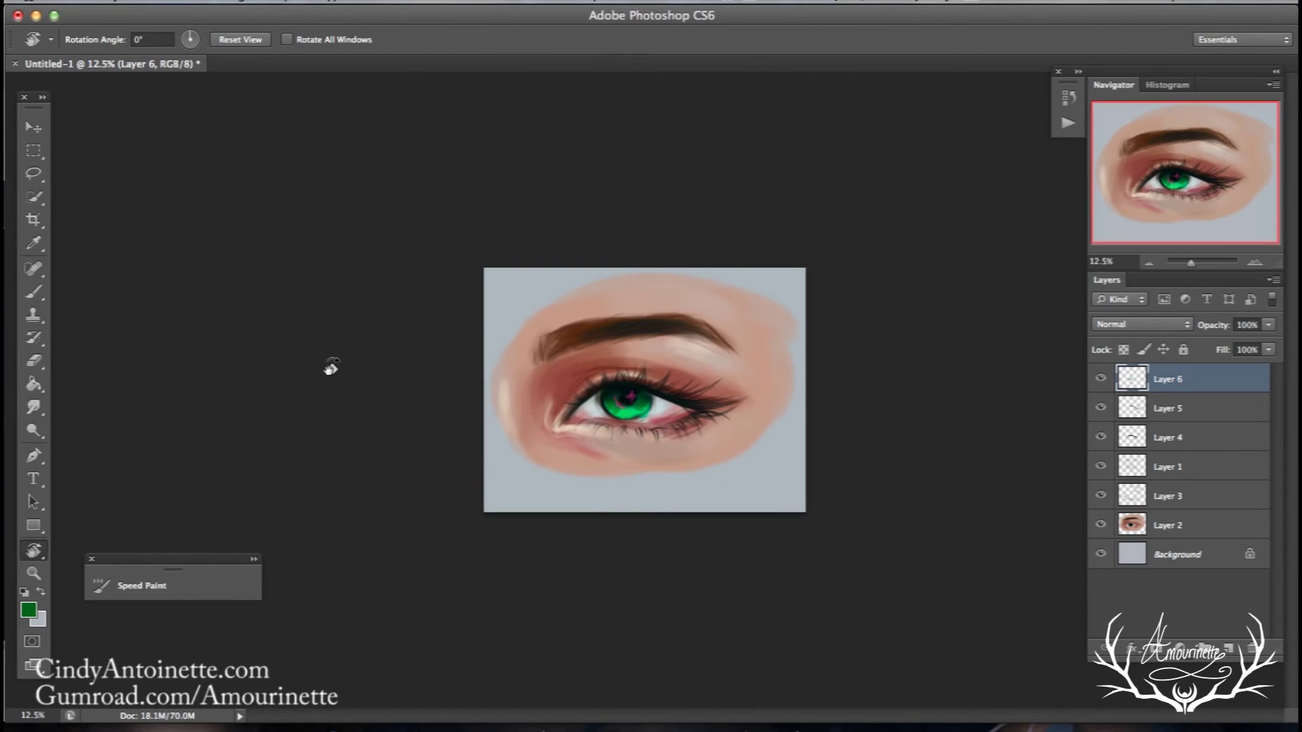
{"action": "left_click", "coordinate": [32, 295]}
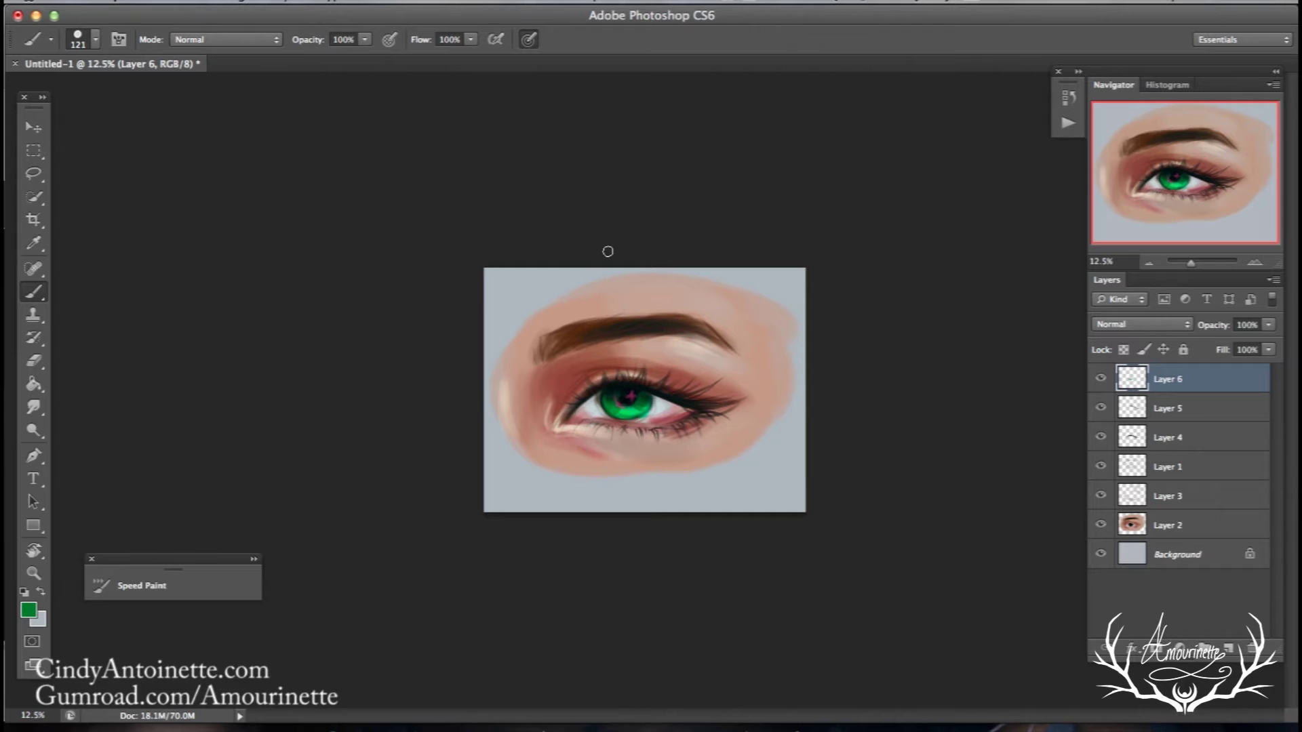
- Check what Layer 5 contains by toggling its visibility, and rename it "eyelashes"
{"action": "left_click", "coordinate": [1100, 408]}
{"action": "left_click", "coordinate": [1101, 408]}
{"action": "left_click", "coordinate": [1100, 408]}
{"action": "left_click", "coordinate": [1100, 408]}
{"action": "double_click", "coordinate": [1161, 409]}
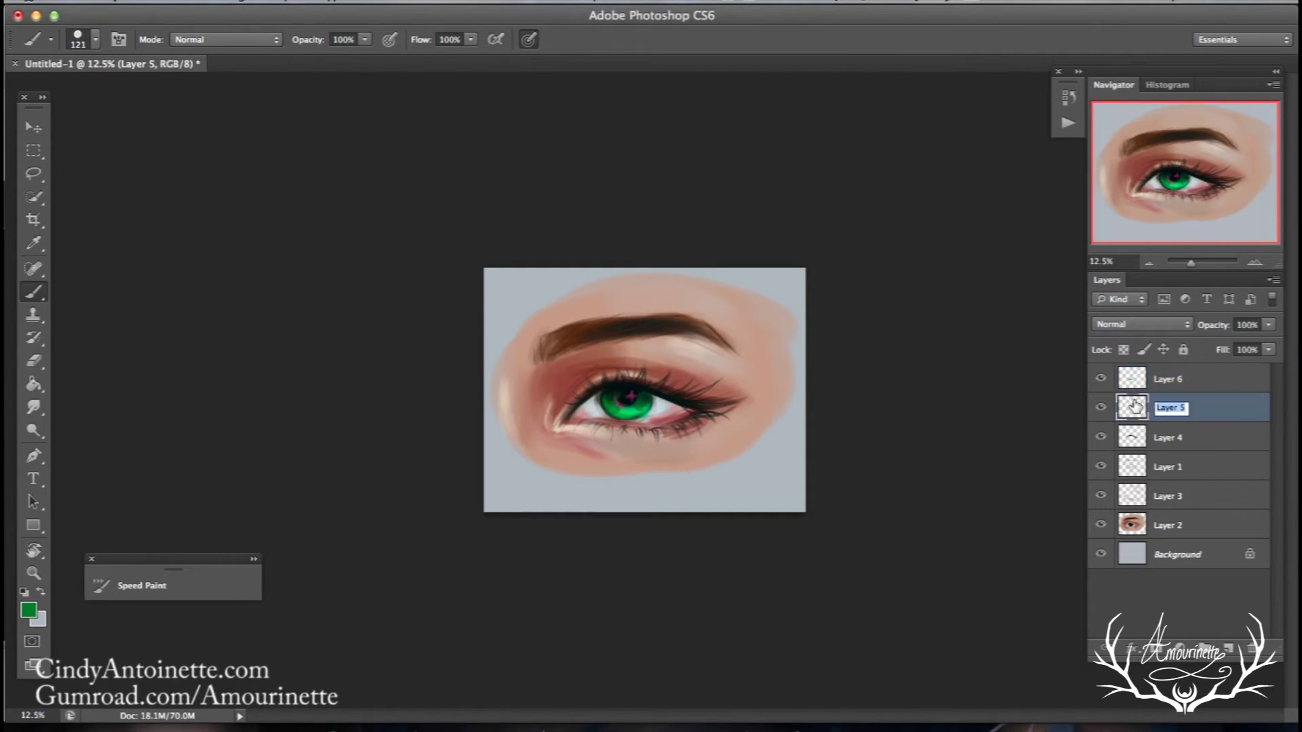
{"action": "type", "text": "eyelashes"}
{"action": "key", "text": "Return"}
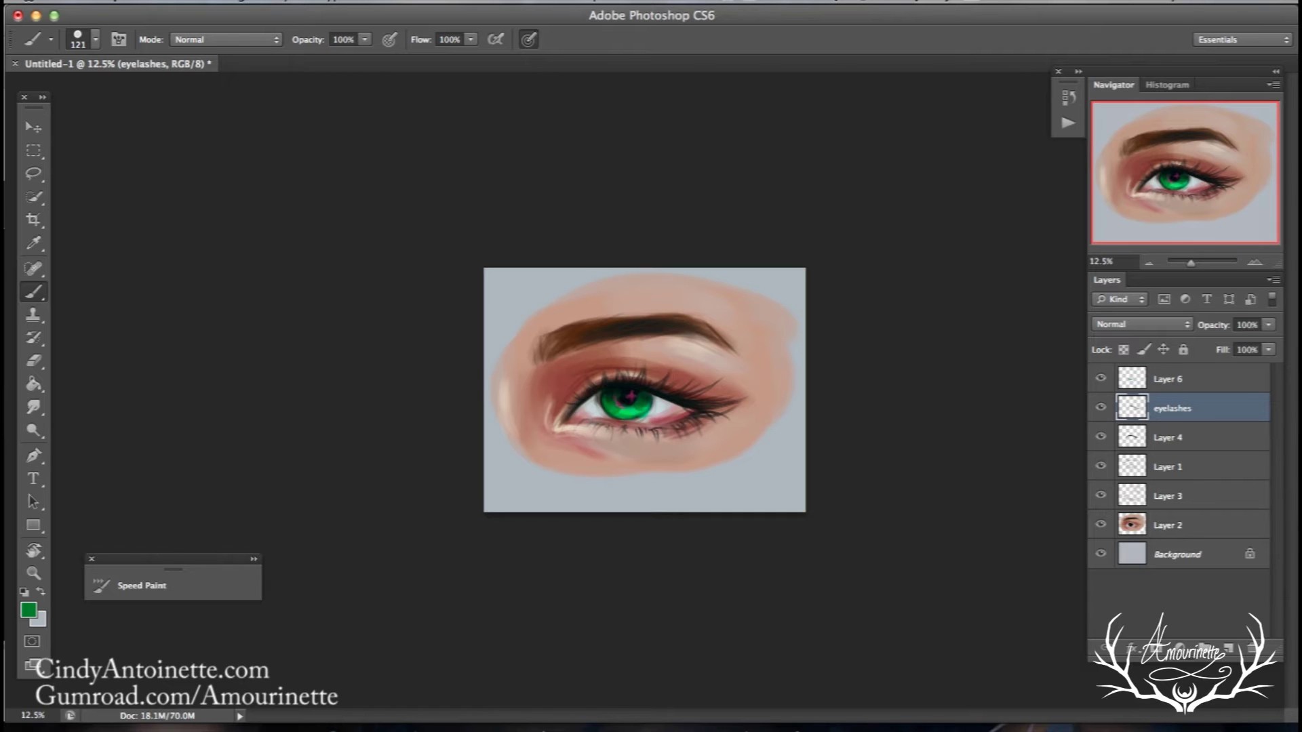
- Check what Layer 4 contains by toggling its visibility, and rename it "shadows/eyeliner"
{"action": "left_click", "coordinate": [1100, 437]}
{"action": "left_click", "coordinate": [1100, 438]}
{"action": "double_click", "coordinate": [1150, 437]}
{"action": "type", "text": "shadows/eyeline"}
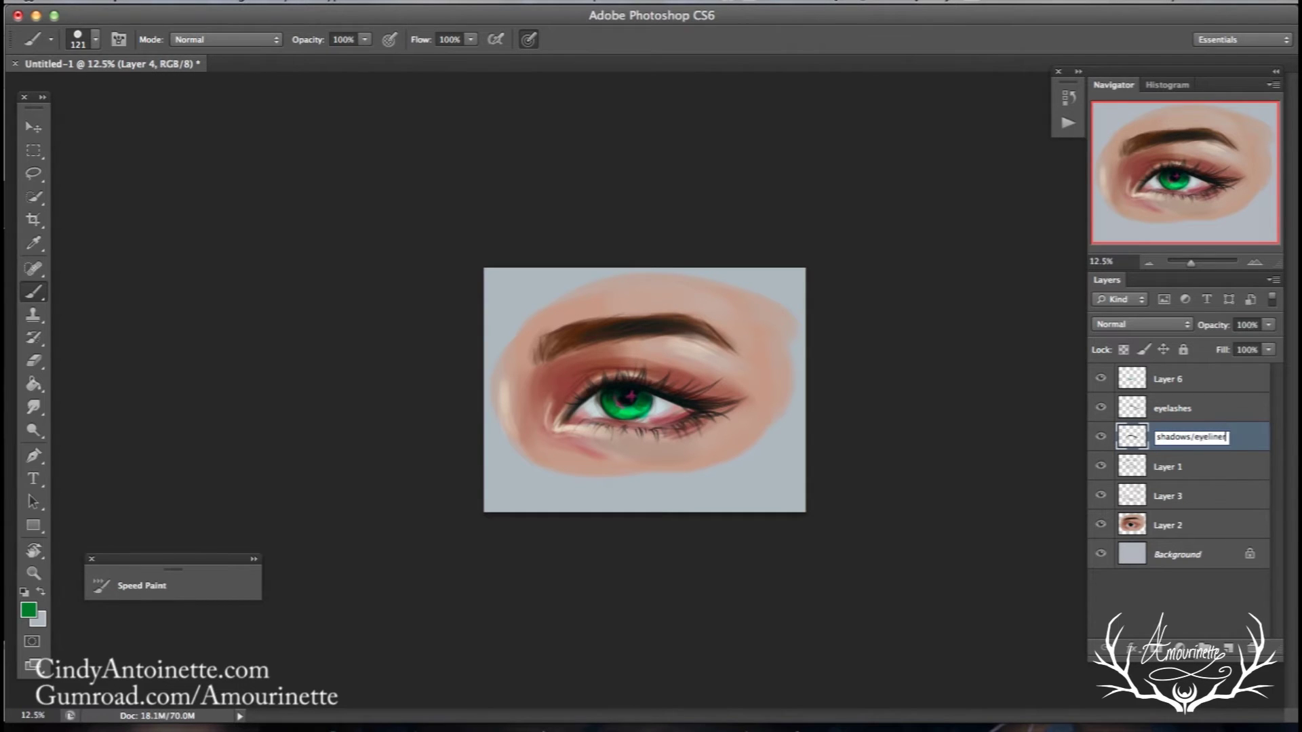
{"action": "key", "text": "Return"}
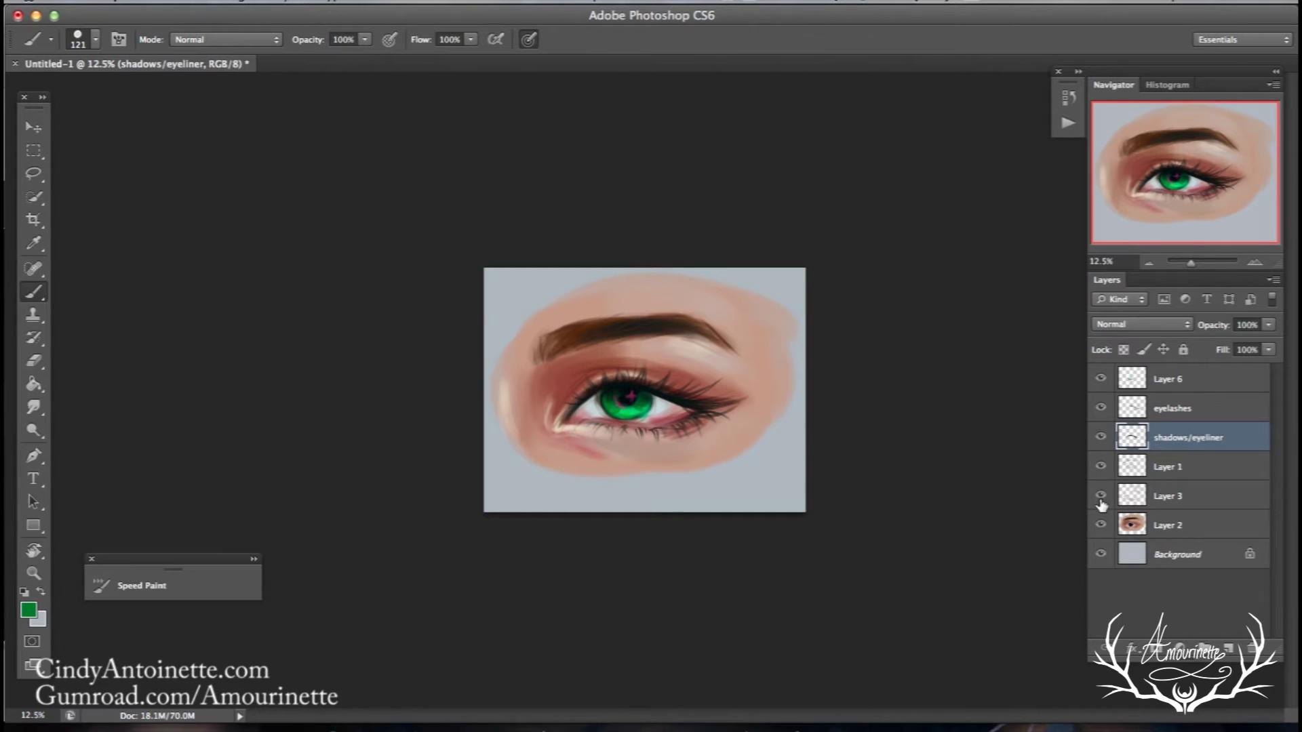
- Merge Layer 3 and Layer 2 into a single layer
{"action": "left_click", "coordinate": [1155, 496]}
{"action": "left_click", "coordinate": [1158, 527], "text": "shift"}
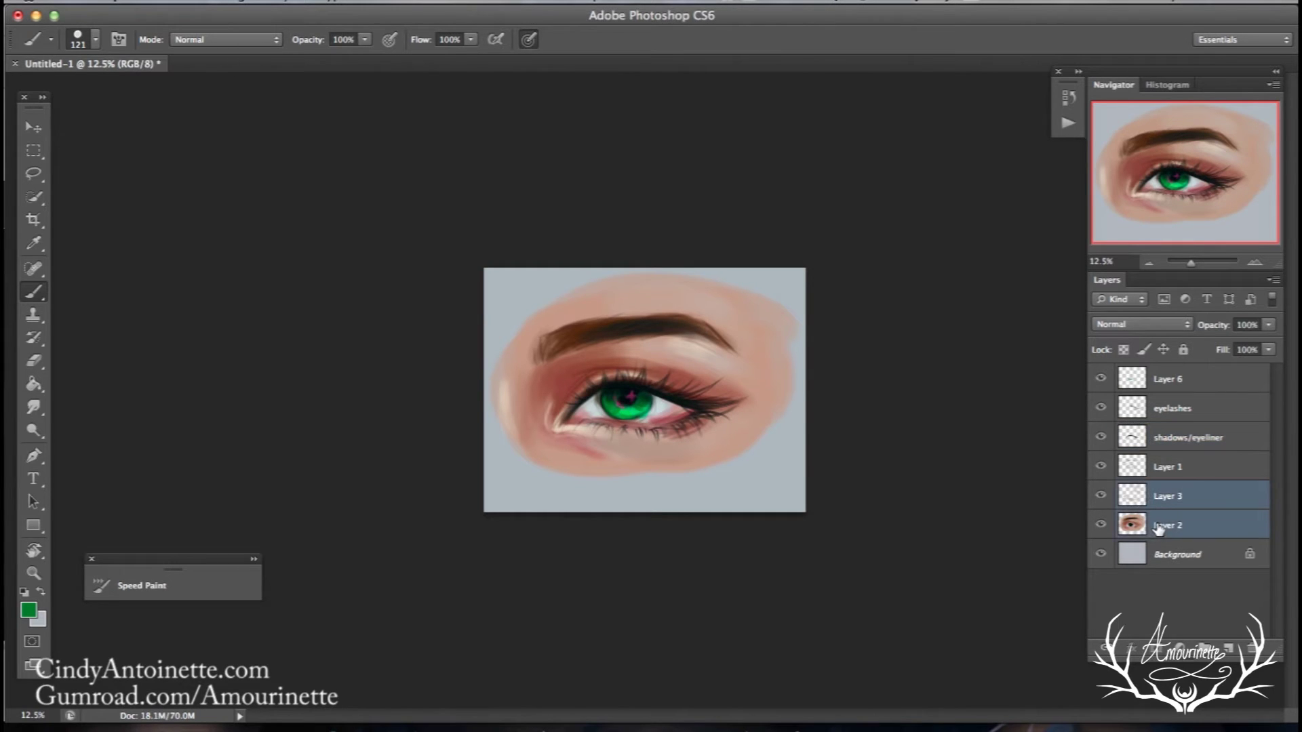
{"action": "right_click", "coordinate": [1158, 528]}
{"action": "left_click", "coordinate": [1044, 536]}
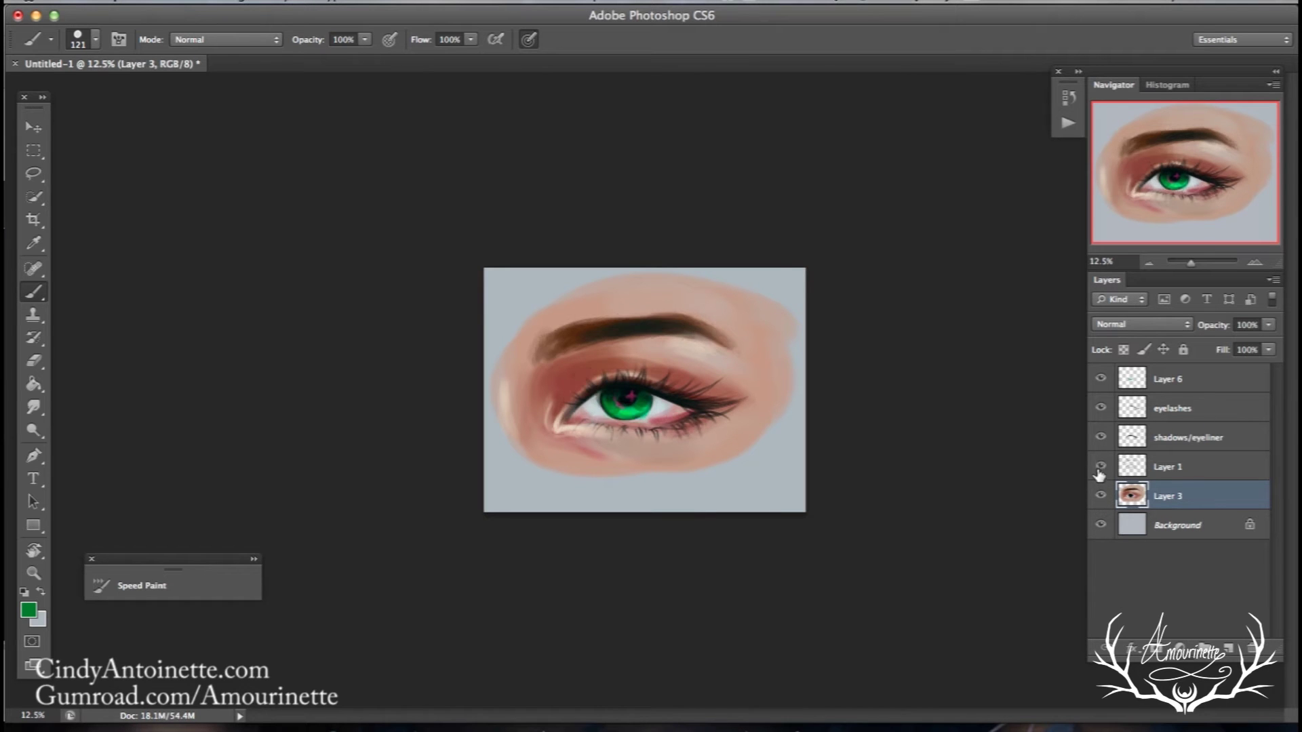
- Merge Layer 1 with Layer 3 and add a new empty layer above the merged one
{"action": "left_click", "coordinate": [1172, 476], "text": "shift"}
{"action": "right_click", "coordinate": [1171, 477]}
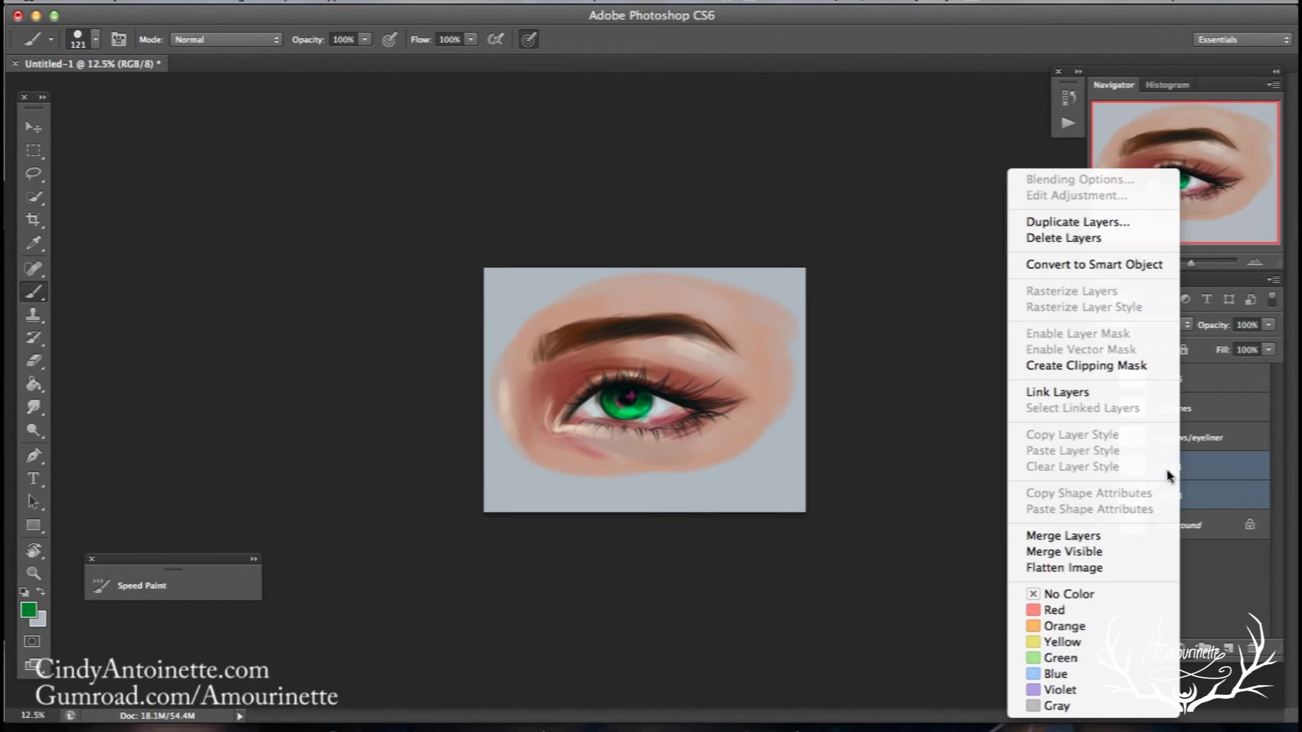
{"action": "left_click", "coordinate": [1049, 535]}
{"action": "left_click", "coordinate": [1229, 644]}
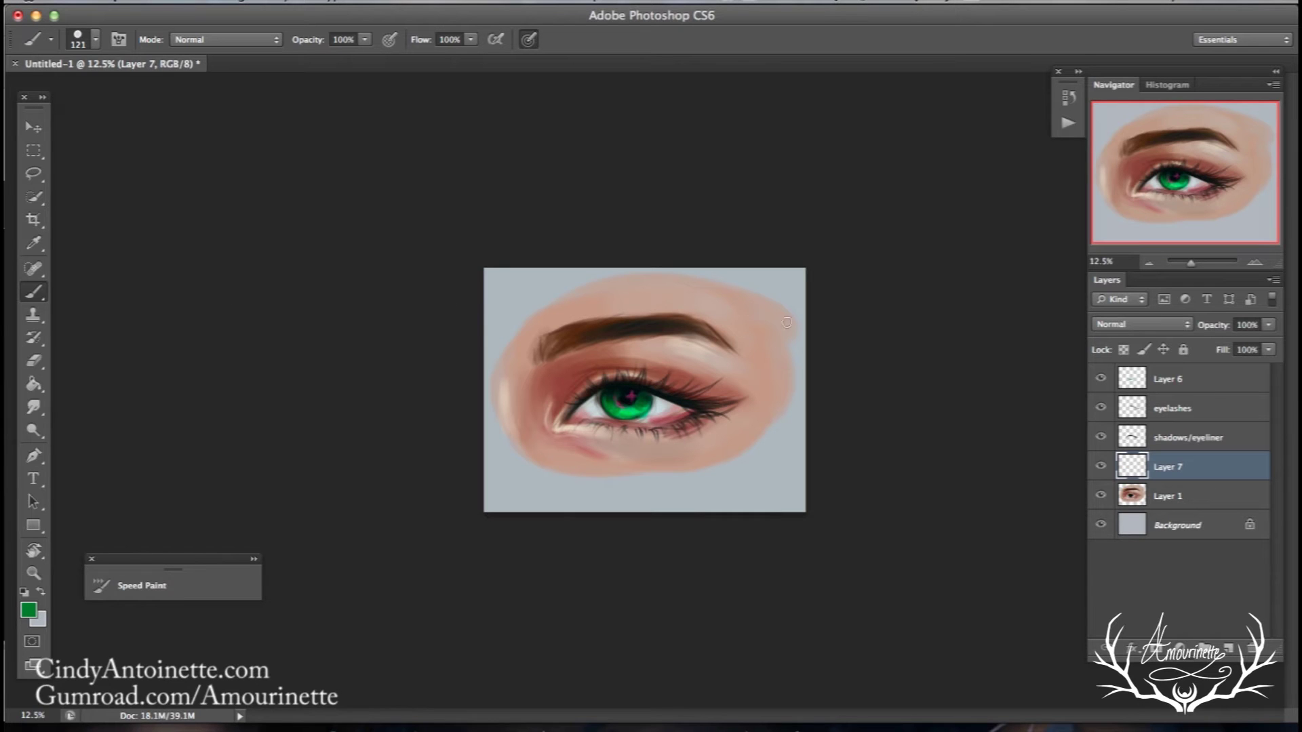
- Sample the skin tone under the eye, shift it to a light grey-blue foreground colour and return to the Brush tool
{"action": "left_click", "coordinate": [599, 444], "text": "alt"}
{"action": "left_click", "coordinate": [28, 609]}
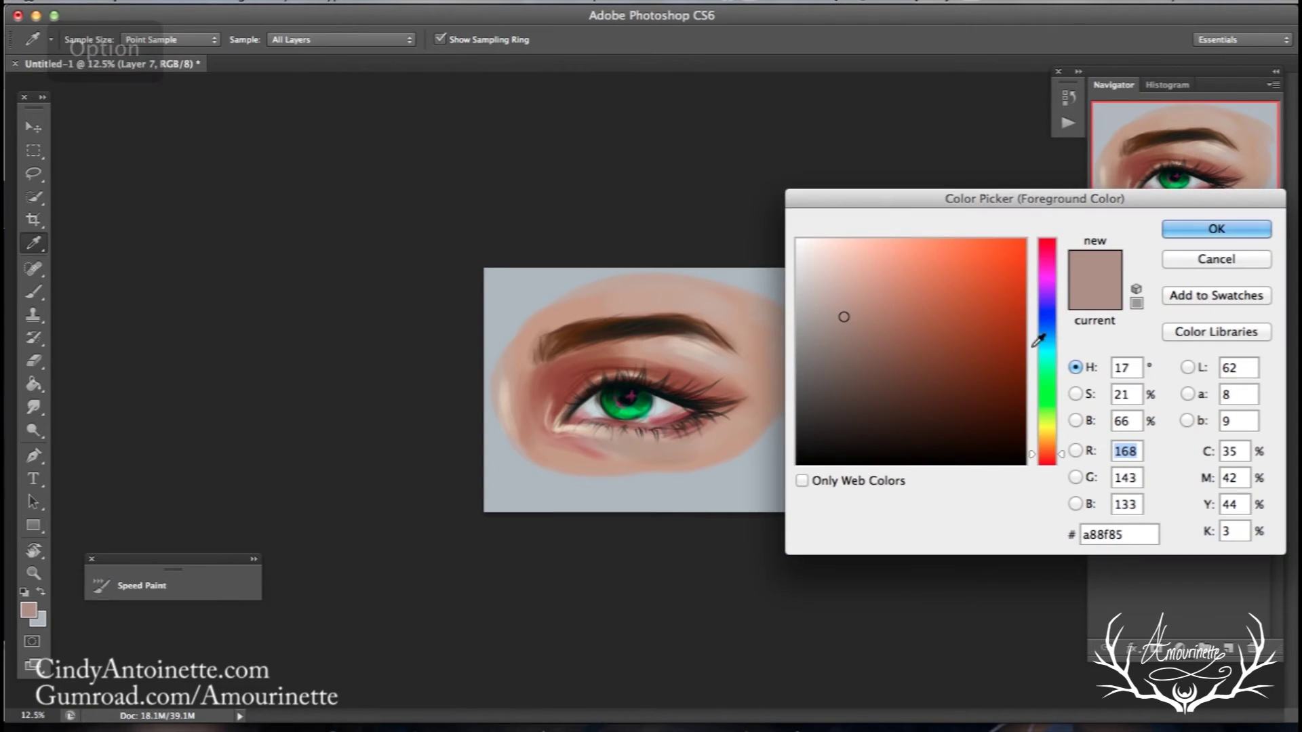
{"action": "left_click_drag", "start_coordinate": [1042, 351], "coordinate": [1040, 341]}
{"action": "left_click_drag", "start_coordinate": [838, 317], "coordinate": [831, 302]}
{"action": "left_click", "coordinate": [1183, 230]}
{"action": "key", "text": "b"}
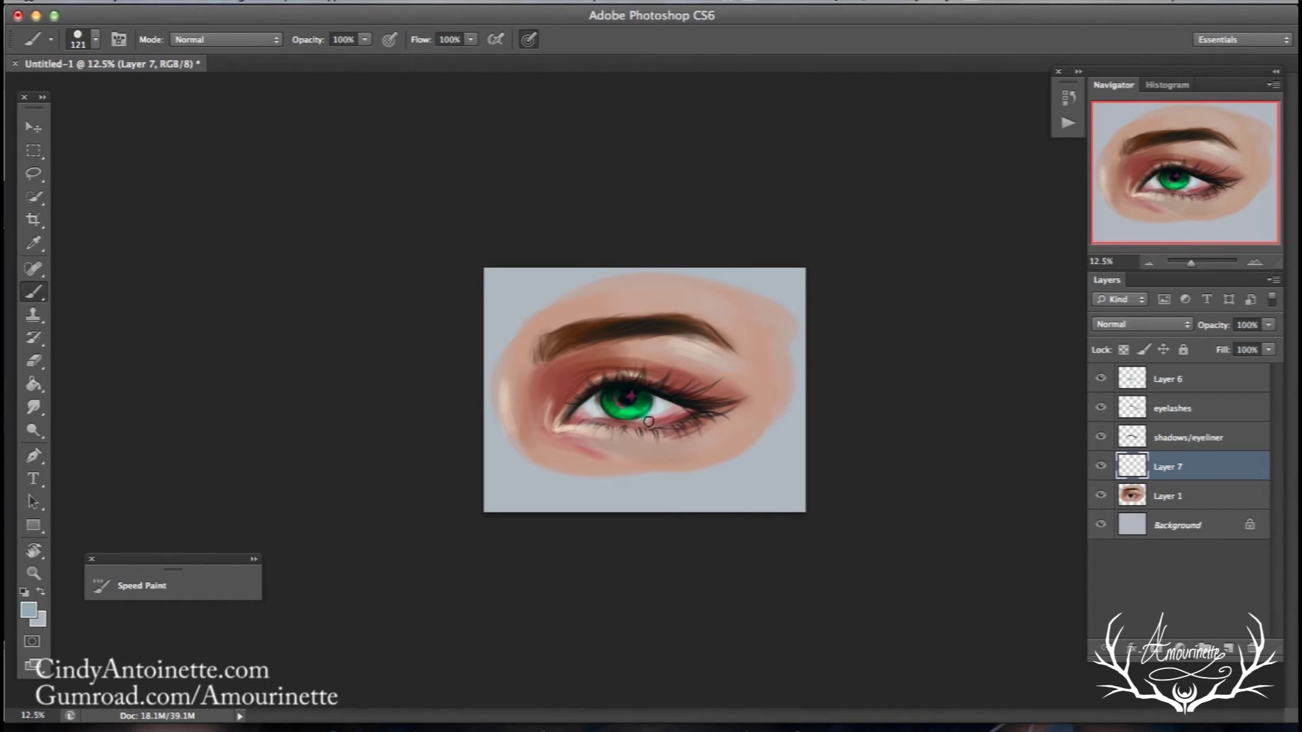
- Set the brush to 384 px with a 49% minimum diameter and enable its texture with a different pattern
{"action": "right_click", "coordinate": [685, 380]}
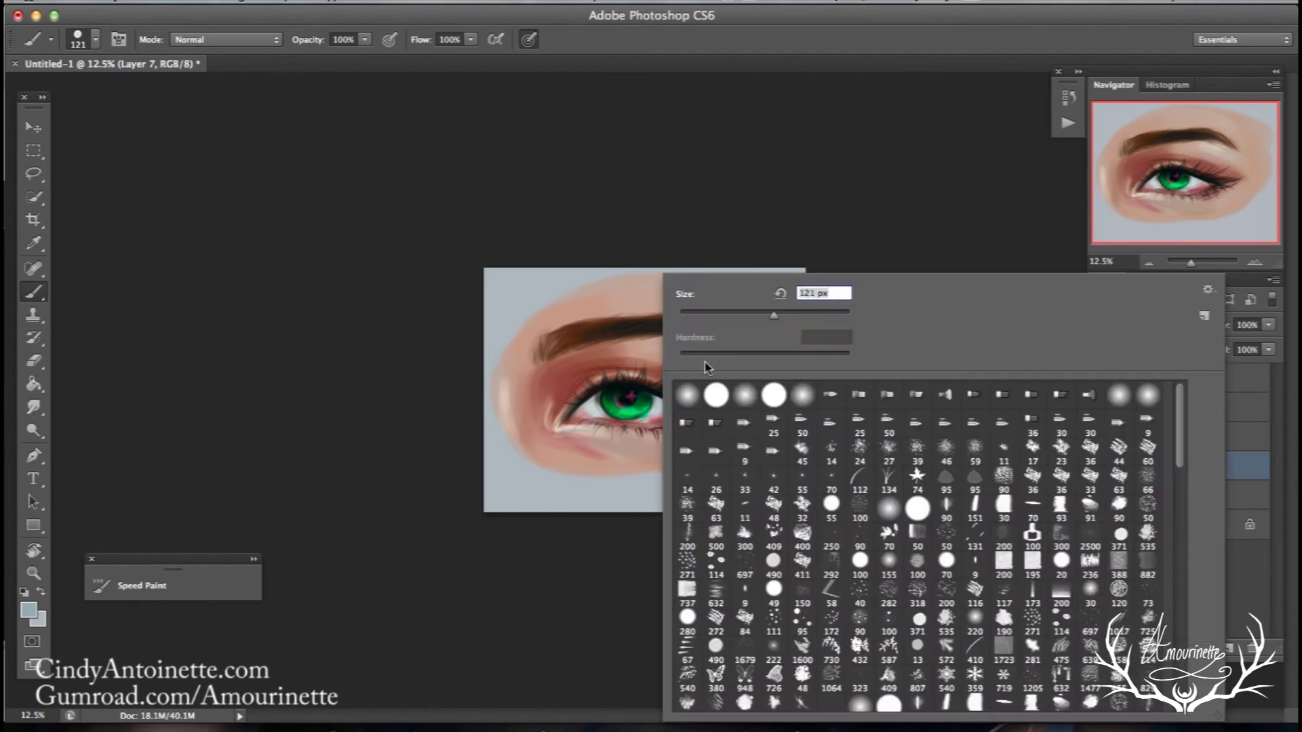
{"action": "left_click", "coordinate": [820, 314]}
{"action": "left_click", "coordinate": [118, 40]}
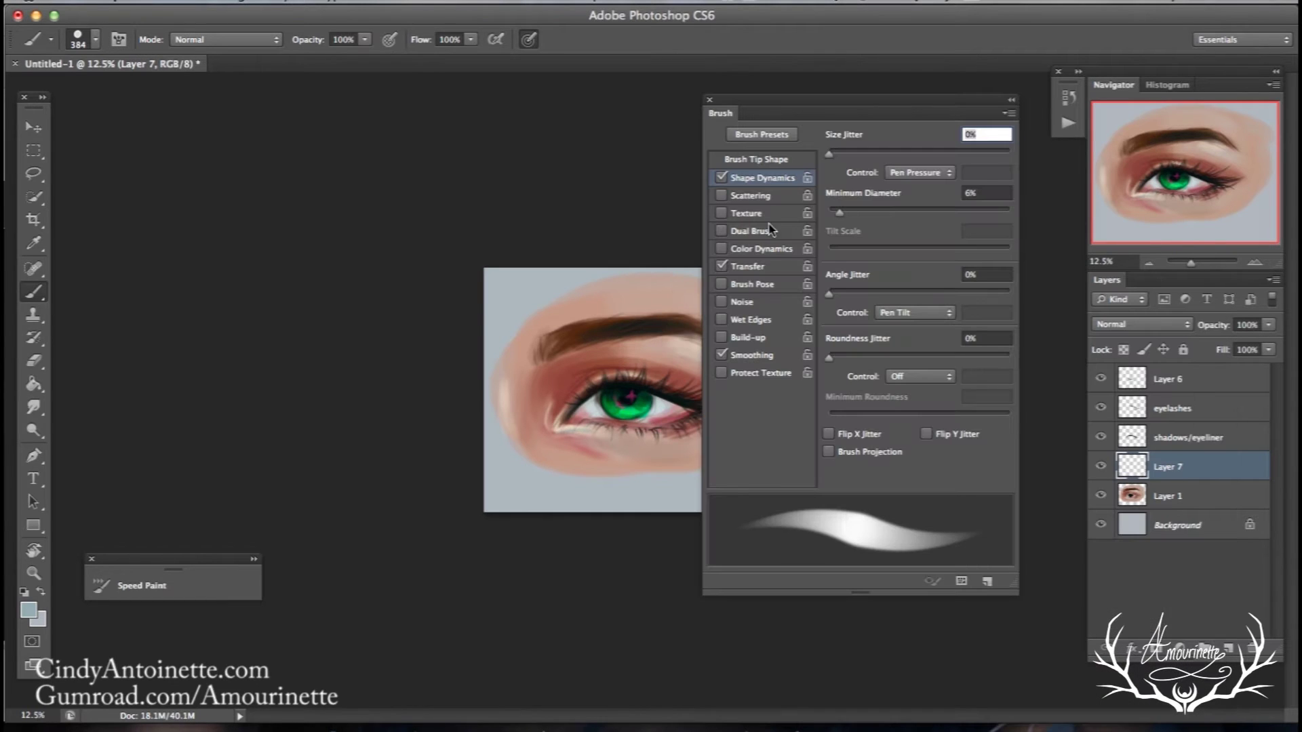
{"action": "left_click_drag", "start_coordinate": [859, 206], "coordinate": [917, 213]}
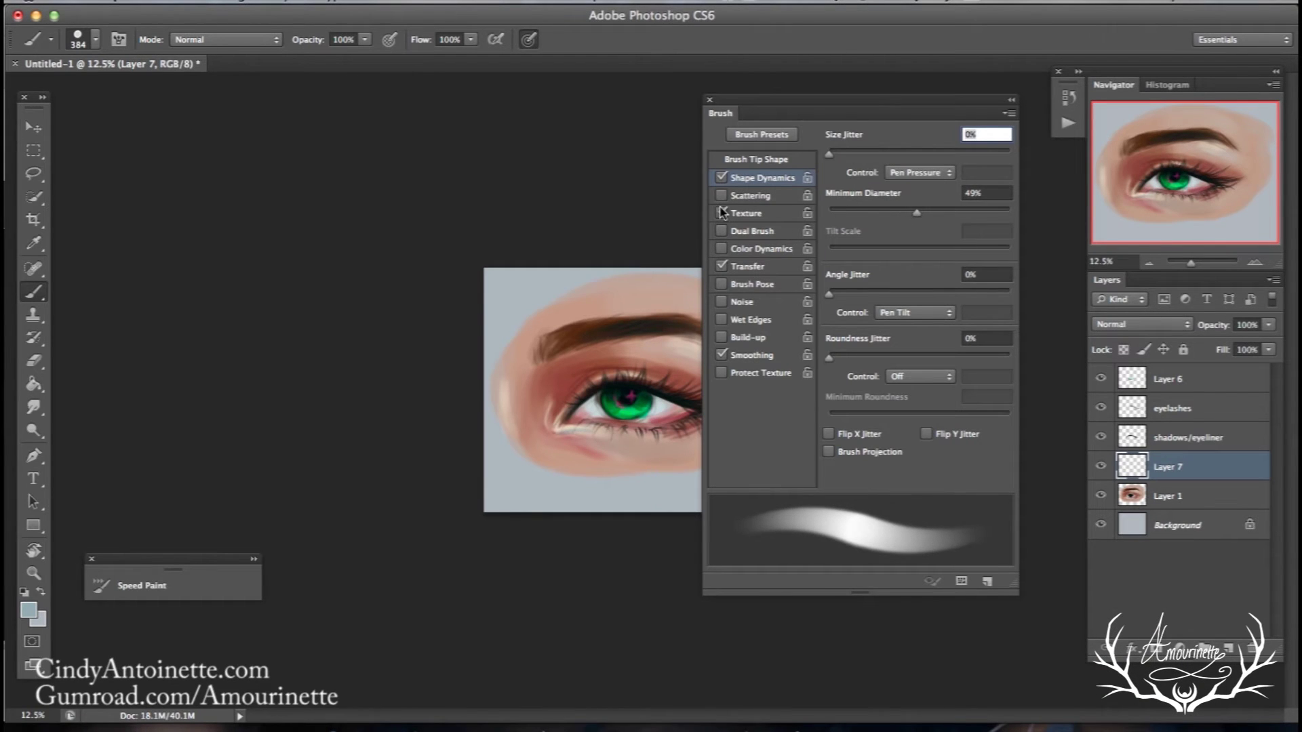
{"action": "left_click", "coordinate": [741, 216]}
{"action": "left_click", "coordinate": [880, 175]}
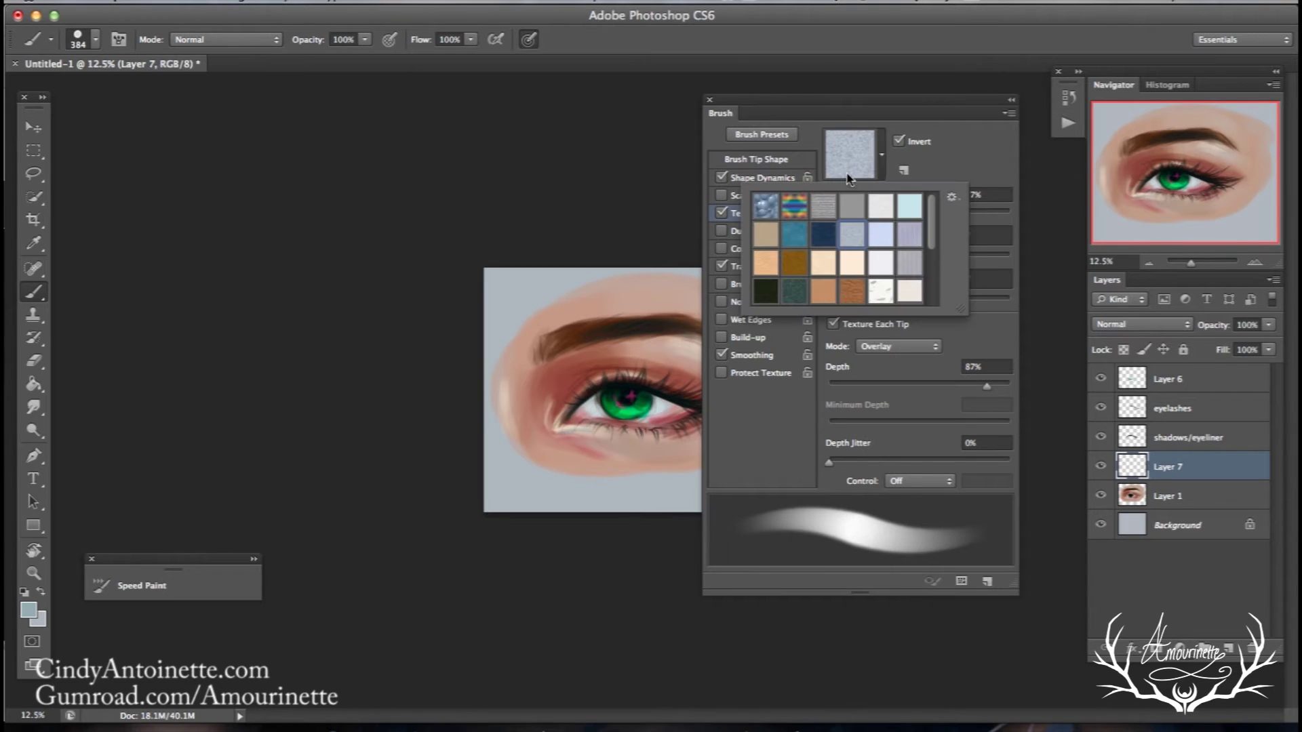
{"action": "double_click", "coordinate": [914, 231]}
{"action": "left_click", "coordinate": [710, 100]}
- Paint grey-blue tones under the eye, around its outer corner and along the brow on Layer 7, and soften them with a 332 px eraser
{"action": "mouse_move", "coordinate": [589, 444]}
{"action": "left_mouse_down"}
{"action": "mouse_move", "coordinate": [616, 448]}
{"action": "mouse_move", "coordinate": [559, 435]}
{"action": "mouse_move", "coordinate": [665, 458]}
{"action": "mouse_move", "coordinate": [622, 441]}
{"action": "mouse_move", "coordinate": [712, 441]}
{"action": "mouse_move", "coordinate": [567, 451]}
{"action": "mouse_move", "coordinate": [531, 416]}
{"action": "mouse_move", "coordinate": [541, 449]}
{"action": "mouse_move", "coordinate": [523, 404]}
{"action": "mouse_move", "coordinate": [534, 388]}
{"action": "mouse_move", "coordinate": [519, 430]}
{"action": "left_mouse_up"}
{"action": "left_click_drag", "start_coordinate": [706, 352], "coordinate": [750, 384]}
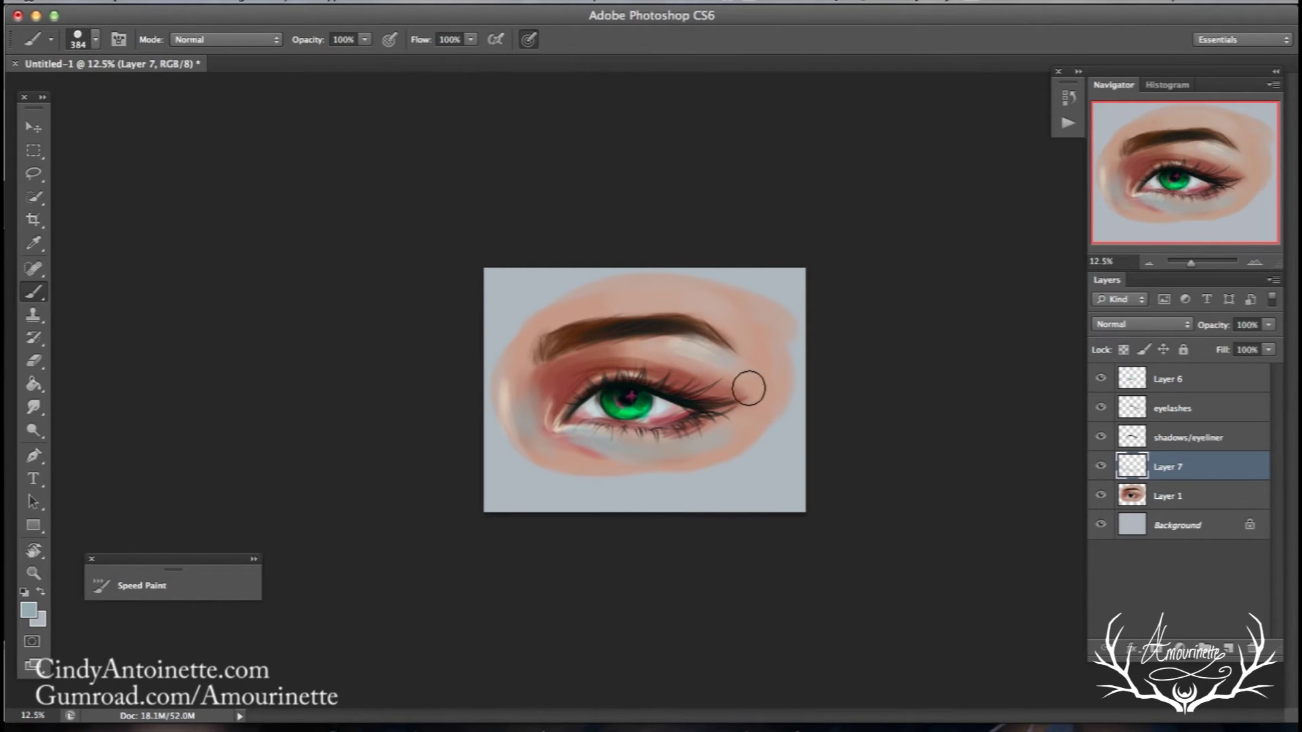
{"action": "mouse_move", "coordinate": [532, 336]}
{"action": "left_mouse_down"}
{"action": "mouse_move", "coordinate": [579, 354]}
{"action": "mouse_move", "coordinate": [691, 307]}
{"action": "mouse_move", "coordinate": [600, 314]}
{"action": "mouse_move", "coordinate": [678, 310]}
{"action": "mouse_move", "coordinate": [749, 348]}
{"action": "left_mouse_up"}
{"action": "left_click", "coordinate": [37, 361]}
{"action": "right_click", "coordinate": [671, 325]}
{"action": "left_click", "coordinate": [818, 313]}
{"action": "left_click", "coordinate": [842, 241]}
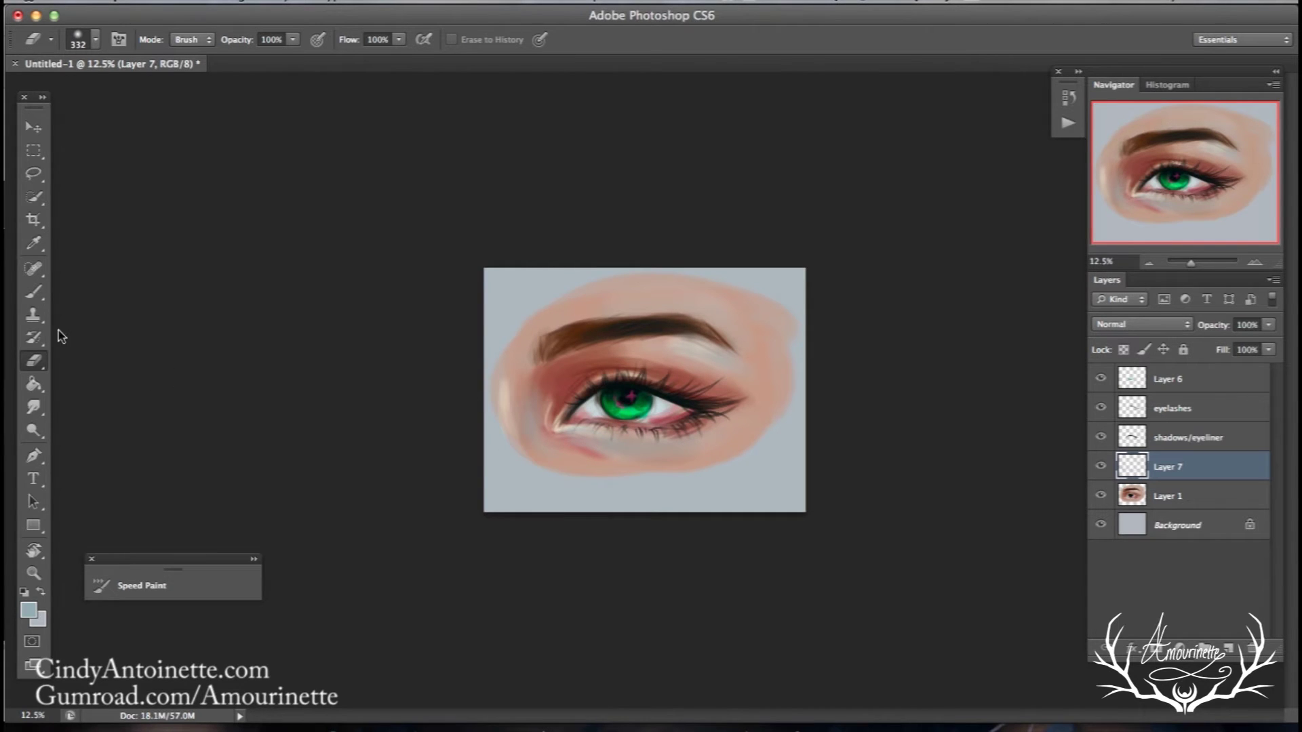
- Blend the skin between the nose side and the inner eye corner with a 237 px brush, using tones sampled from the surrounding skin
{"action": "left_click", "coordinate": [34, 291]}
{"action": "left_click", "coordinate": [509, 401], "text": "alt"}
{"action": "right_click", "coordinate": [570, 379]}
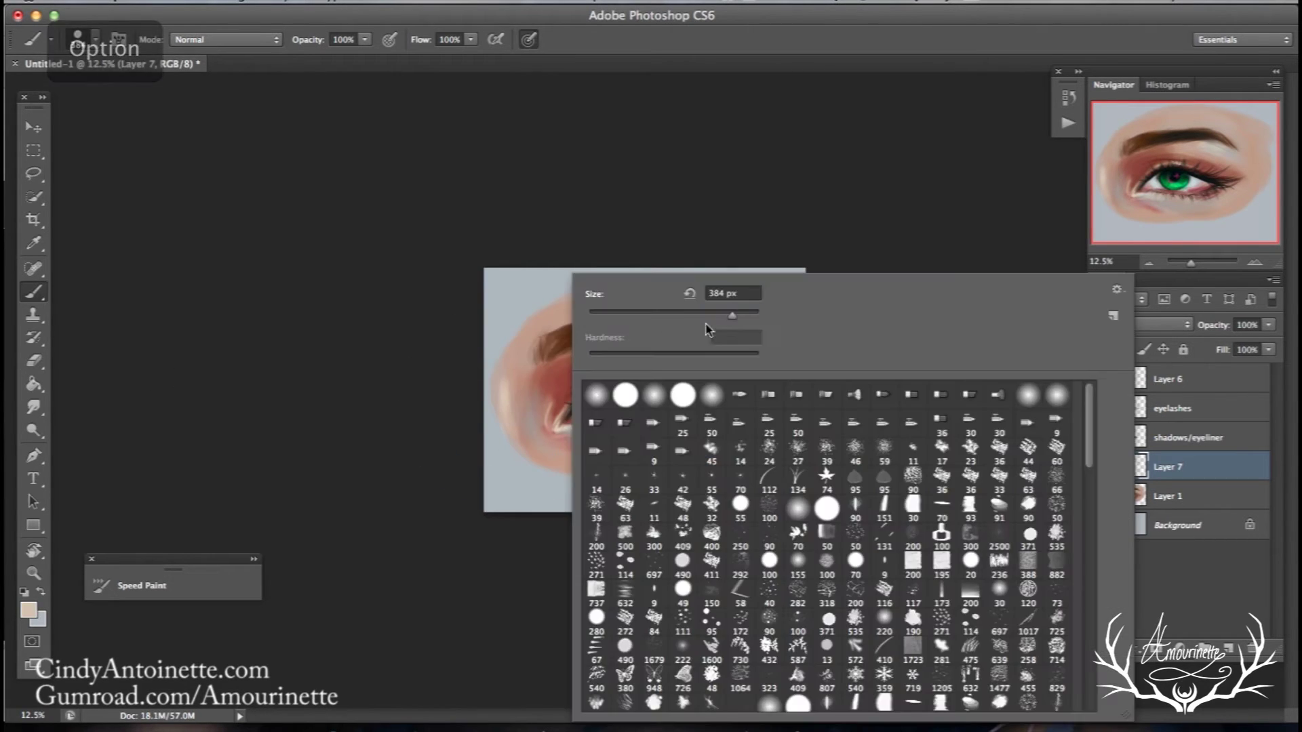
{"action": "left_click", "coordinate": [724, 315]}
{"action": "left_click", "coordinate": [508, 400], "text": "alt"}
{"action": "left_click", "coordinate": [507, 440], "text": "alt"}
{"action": "left_click", "coordinate": [520, 362], "text": "alt"}
{"action": "left_click", "coordinate": [549, 376], "text": "alt"}
{"action": "left_click", "coordinate": [522, 463], "text": "alt"}
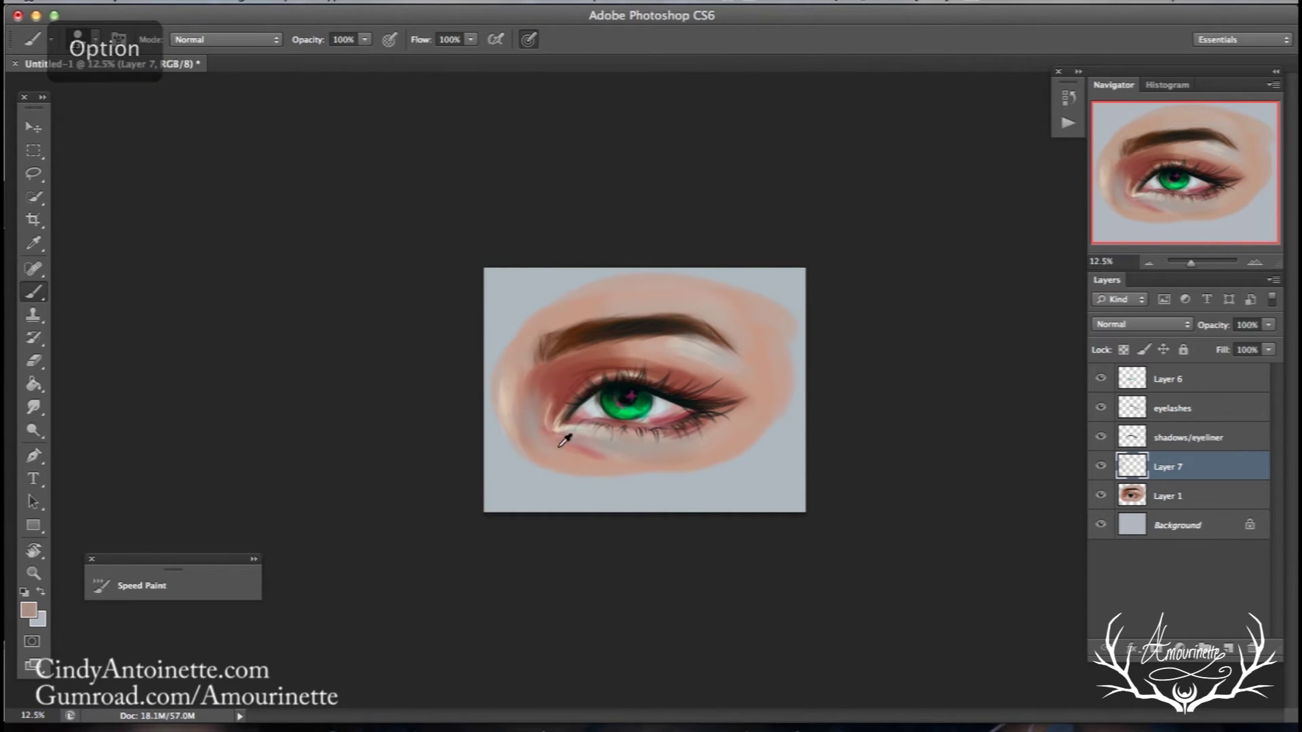
{"action": "left_click", "coordinate": [547, 416], "text": "alt"}
- Touch up the inner eye corner with a smaller brush in sampled cream, red and skin tones
{"action": "right_click", "coordinate": [652, 285]}
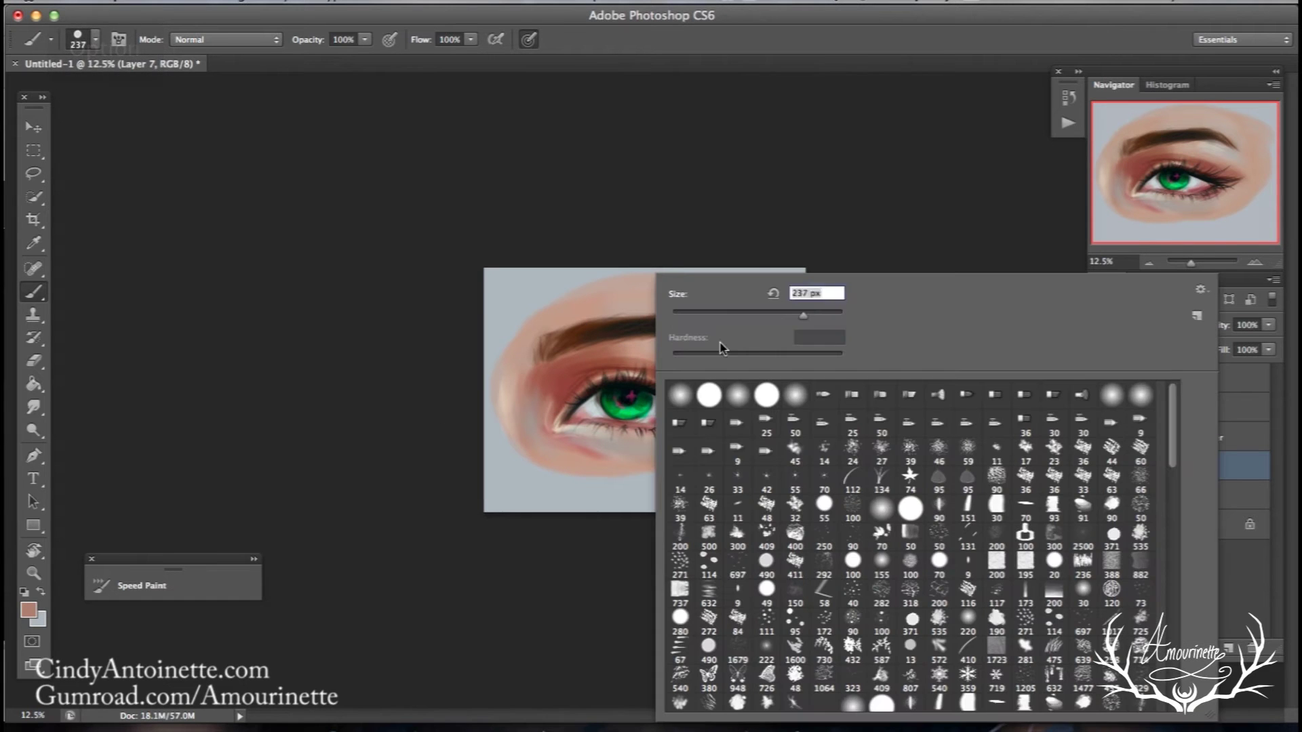
{"action": "left_click", "coordinate": [556, 427], "text": "alt"}
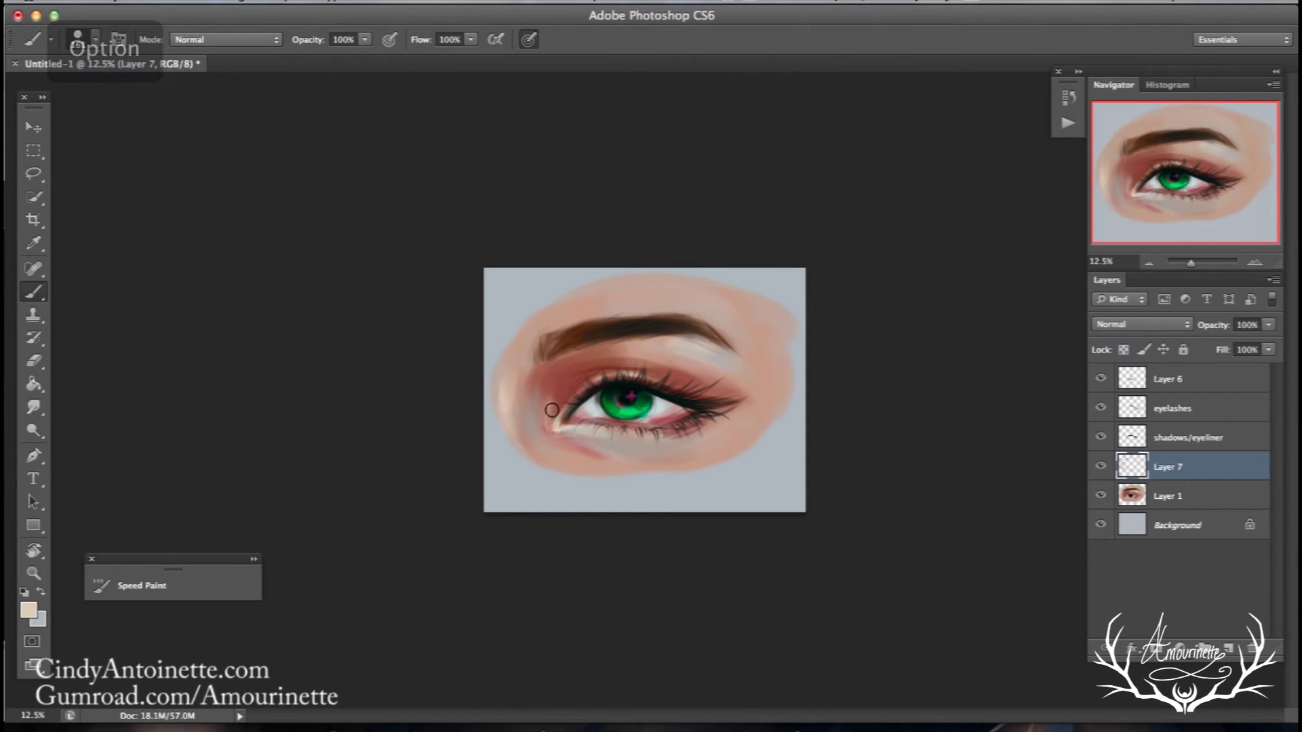
{"action": "left_click", "coordinate": [558, 394], "text": "alt"}
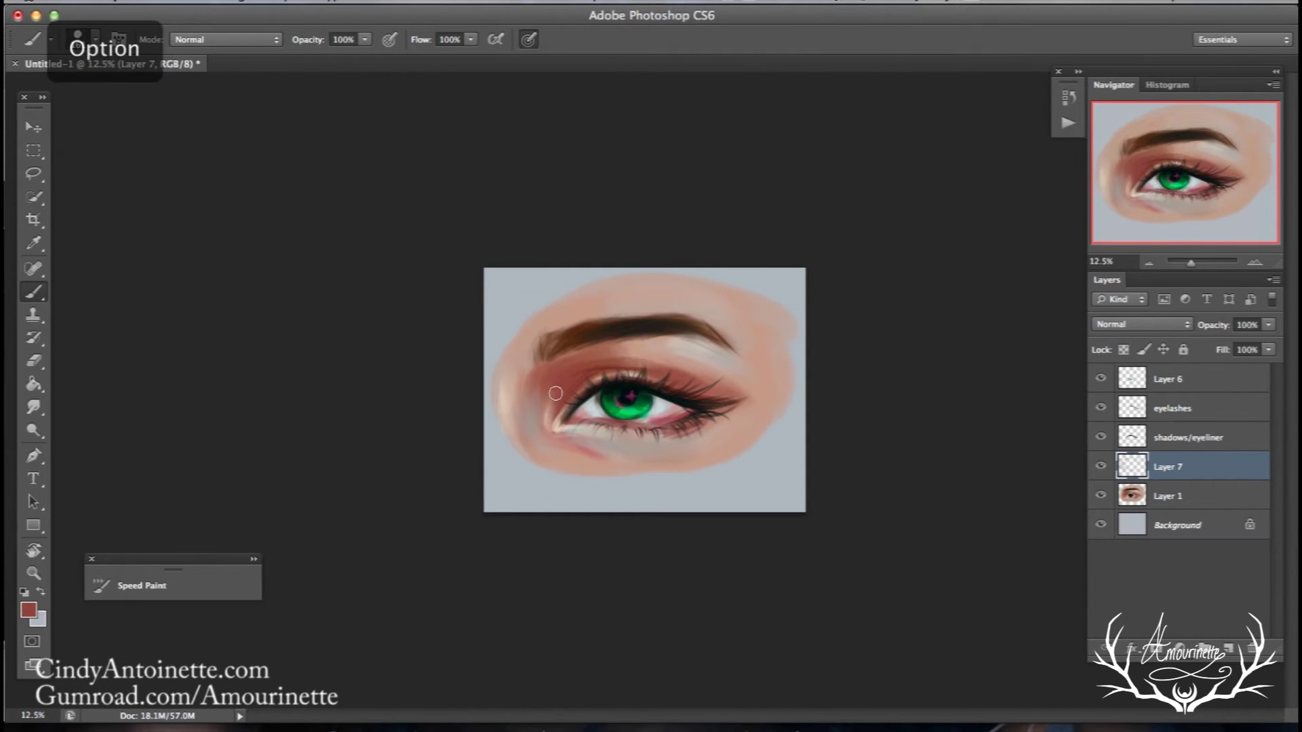
{"action": "left_click", "coordinate": [536, 410], "text": "alt"}
- Blend the skin from the inner eye corner up to the start of the eyebrow with a larger brush, and reduce the brush to 125 px
{"action": "right_click", "coordinate": [555, 364]}
{"action": "left_click", "coordinate": [727, 317]}
{"action": "left_click", "coordinate": [547, 406], "text": "alt"}
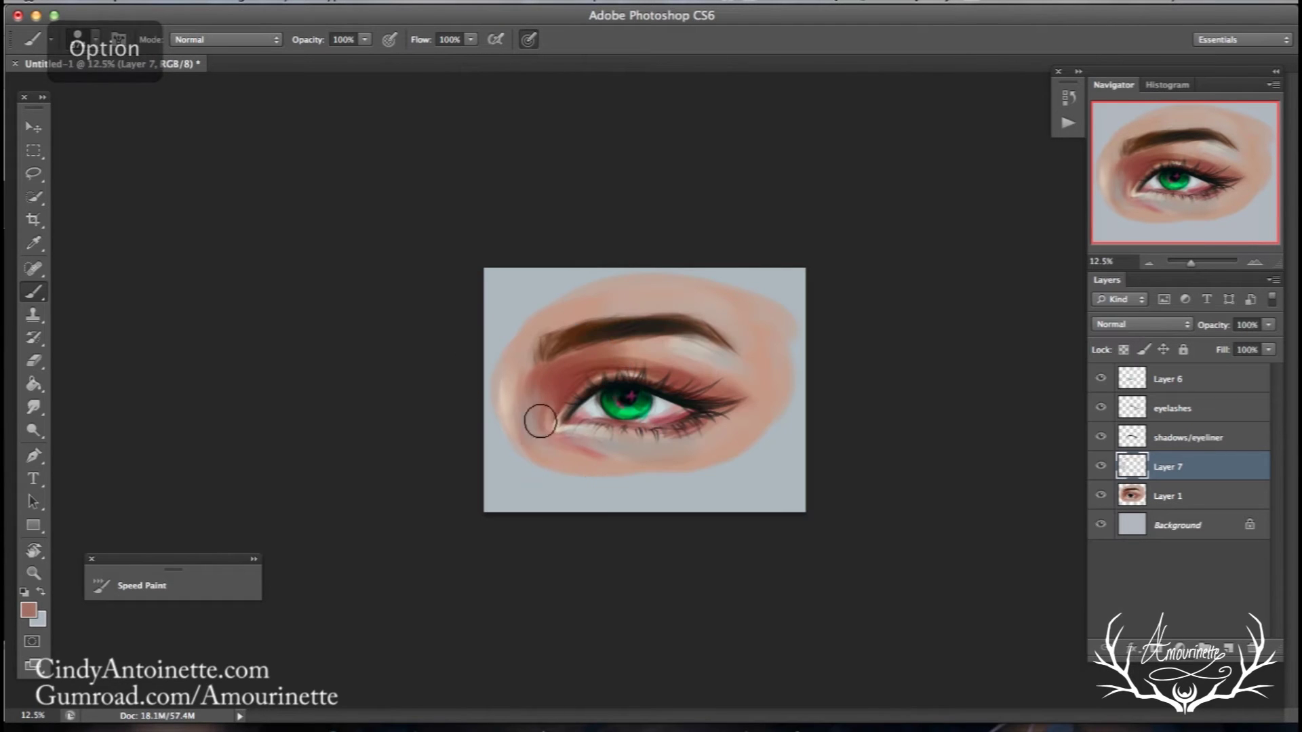
{"action": "left_click", "coordinate": [535, 387], "text": "alt"}
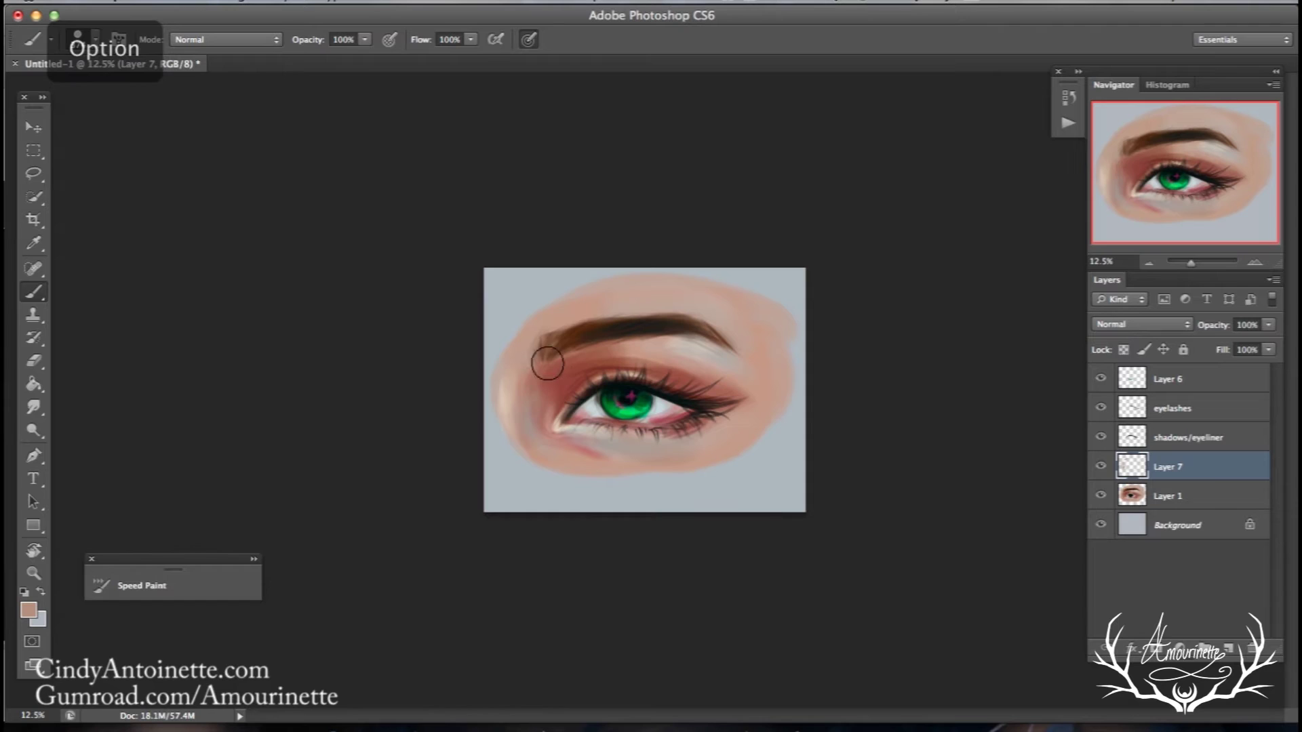
{"action": "right_click", "coordinate": [547, 422]}
{"action": "left_click", "coordinate": [550, 414]}
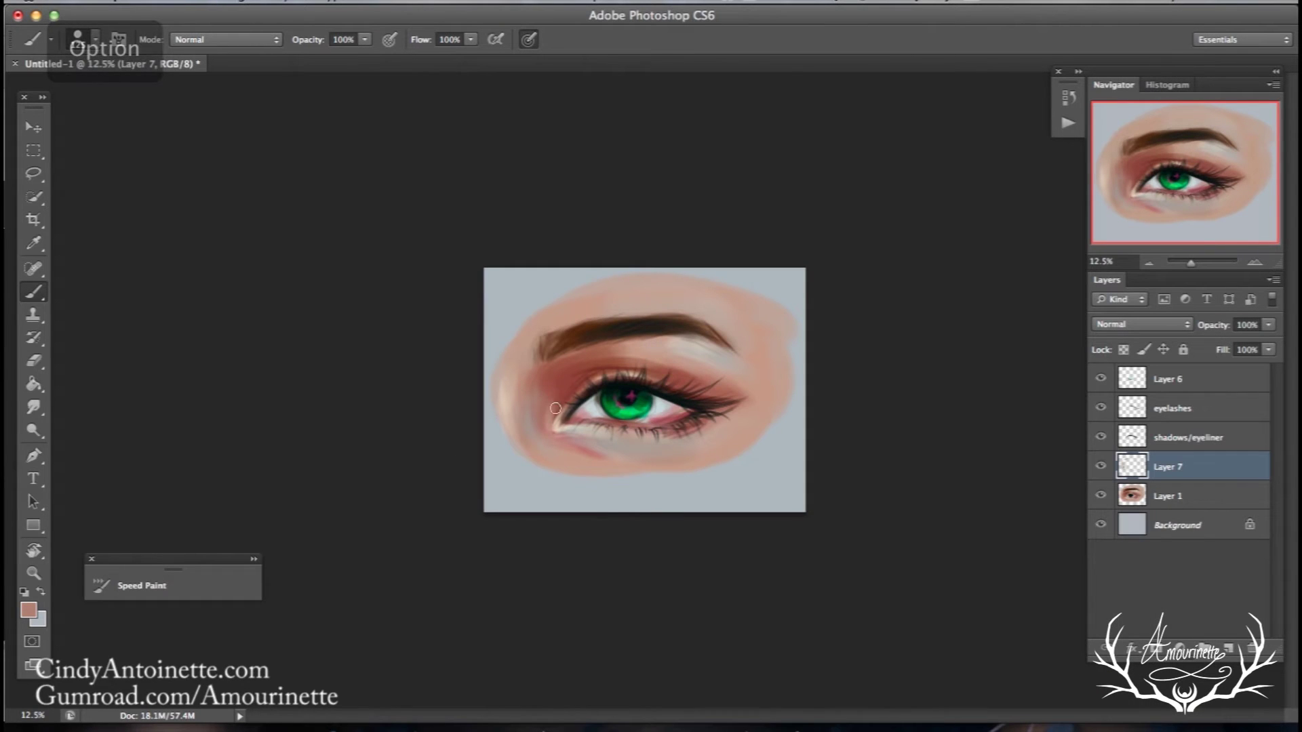
- Sample a reddish brown from the eyelid and darken the foreground colour to #491307
{"action": "key", "text": "alt"}
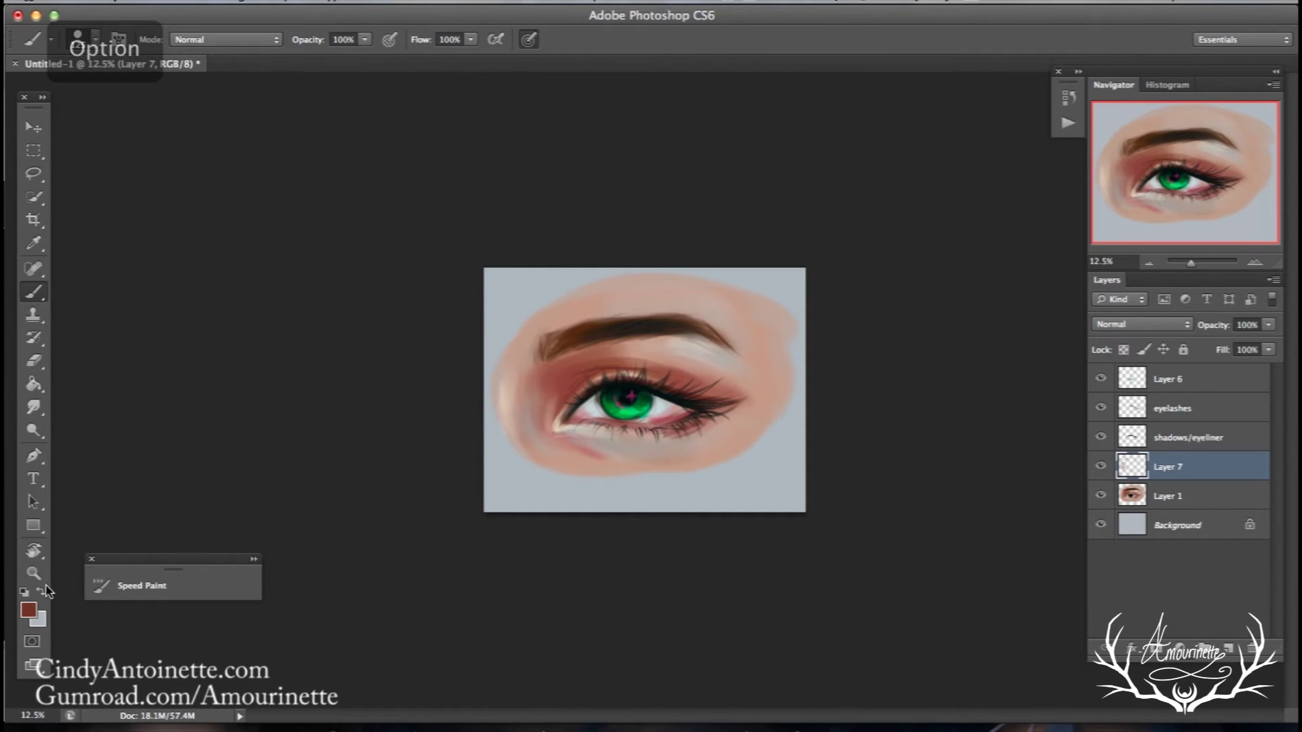
{"action": "left_click", "coordinate": [28, 610]}
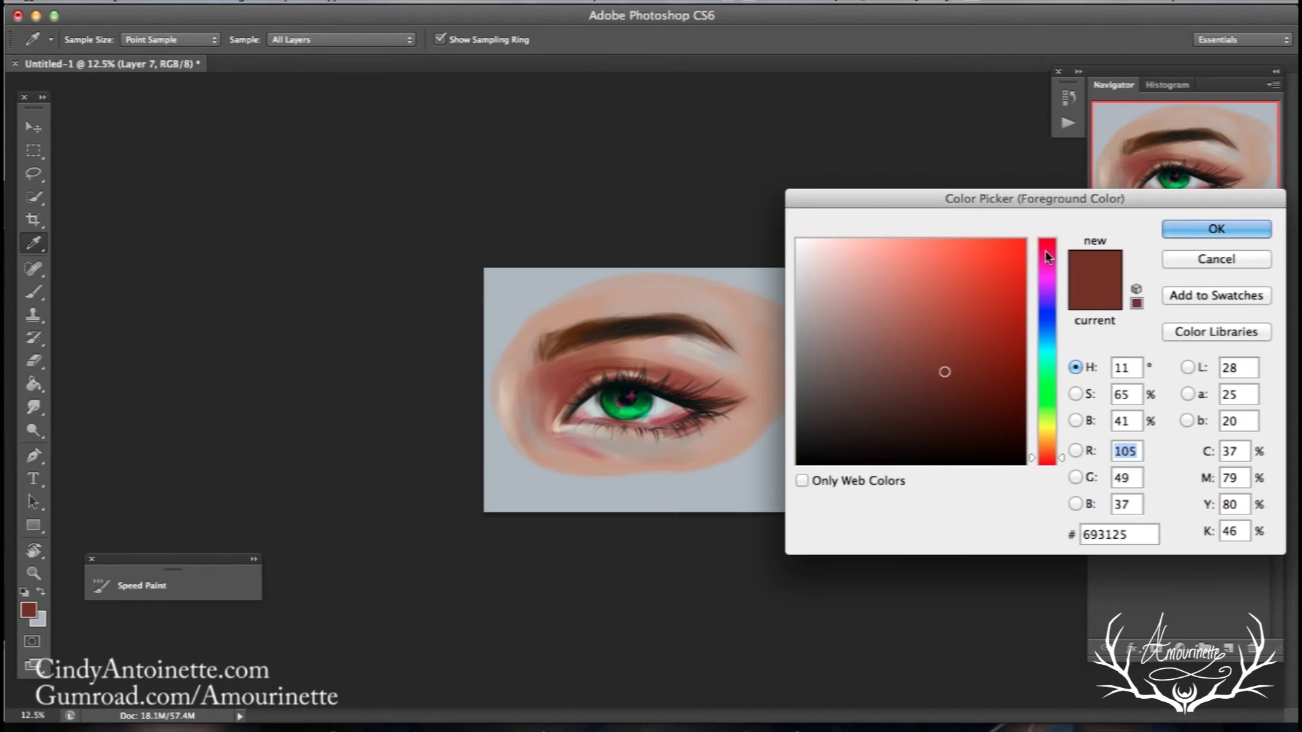
{"action": "left_click", "coordinate": [985, 393]}
{"action": "left_click", "coordinate": [995, 399]}
{"action": "left_click", "coordinate": [1002, 400]}
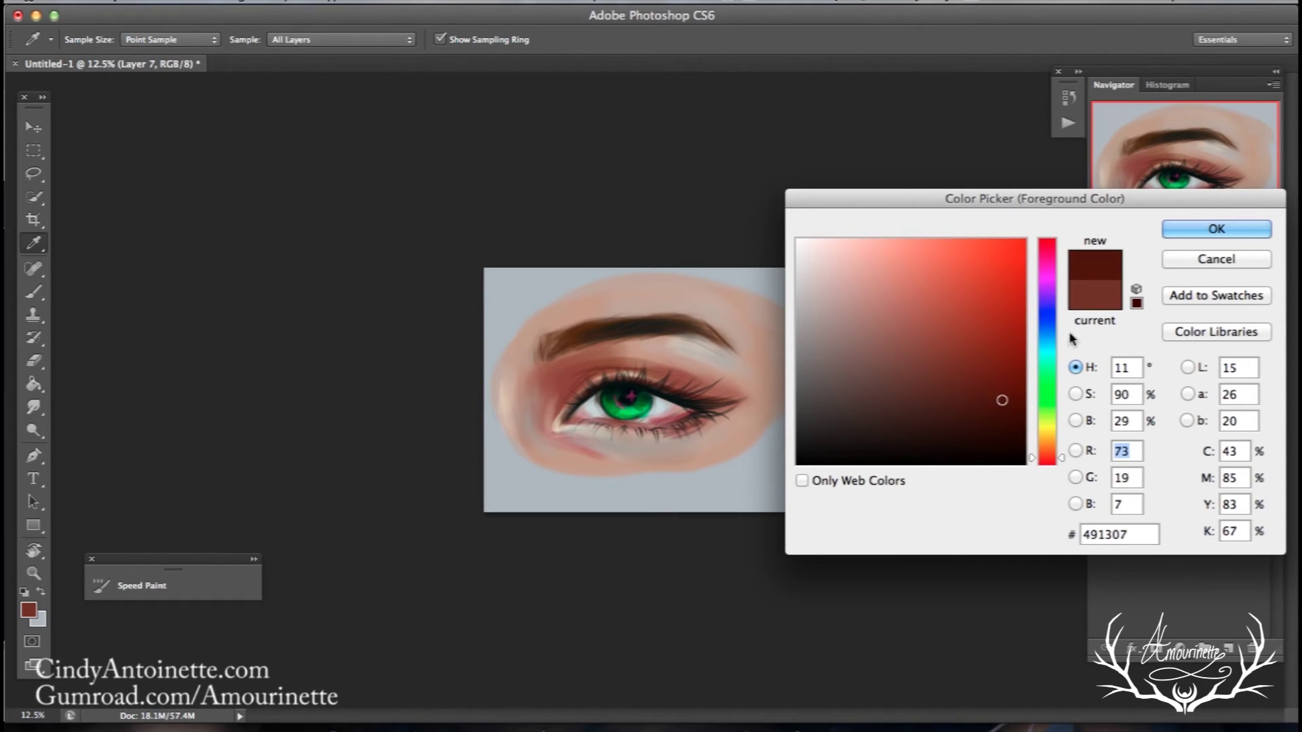
{"action": "left_click", "coordinate": [1199, 229]}
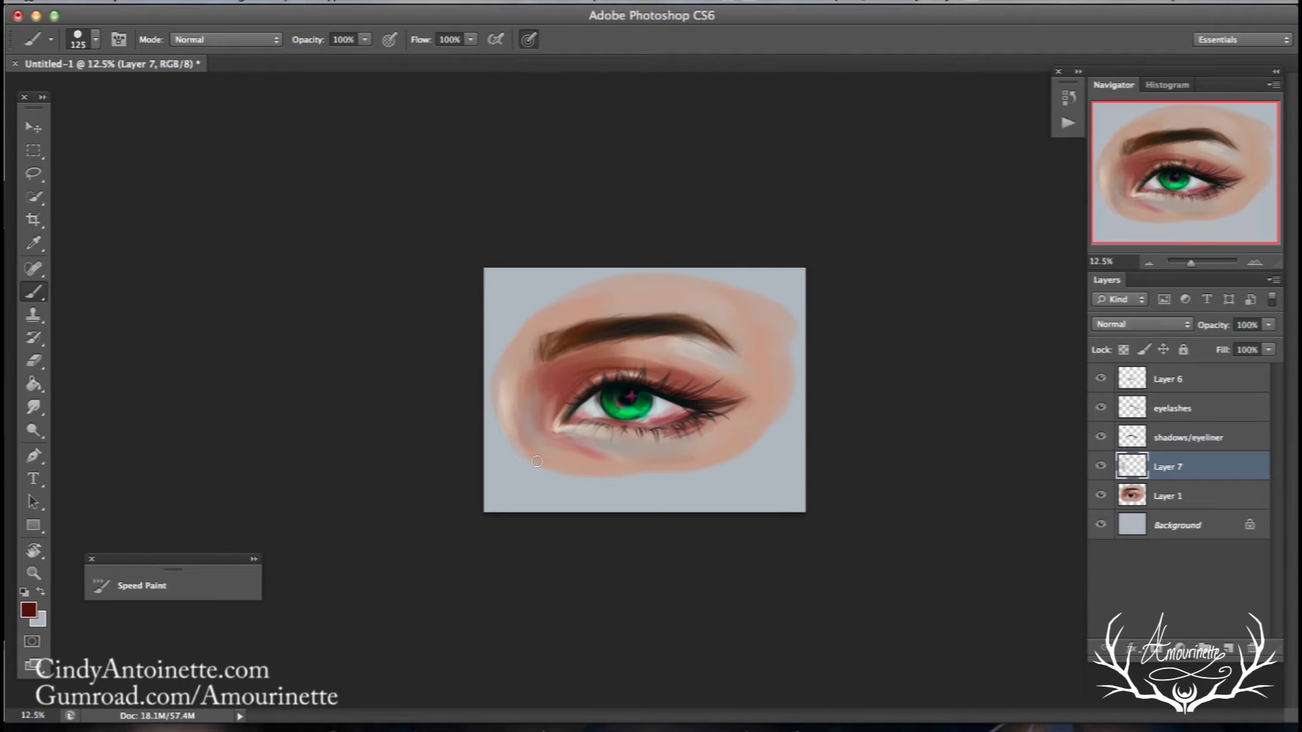
- Rotate the view until the eye stands upright and paint dark red along the upper eyelid crease with a 70 px brush
{"action": "left_click", "coordinate": [56, 556]}
{"action": "left_click_drag", "start_coordinate": [145, 348], "coordinate": [468, 522]}
{"action": "left_click", "coordinate": [37, 293]}
{"action": "right_click", "coordinate": [681, 328]}
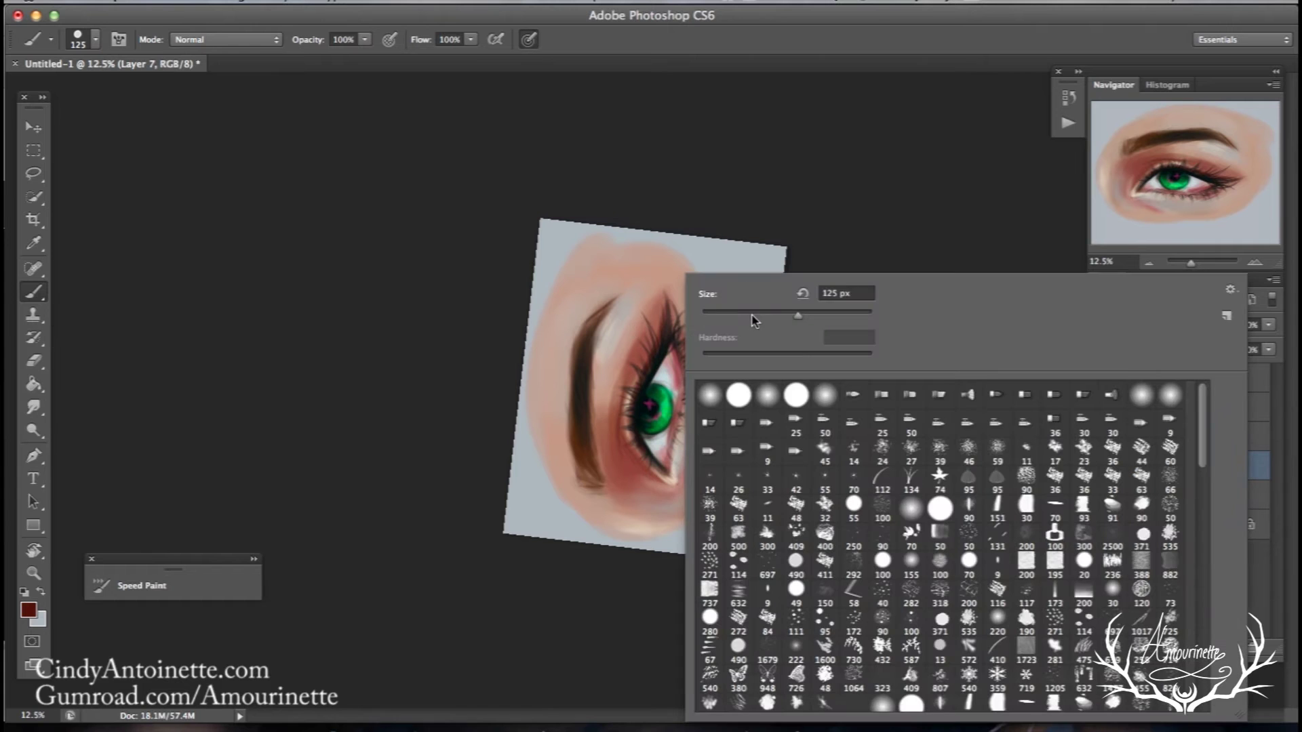
{"action": "left_click", "coordinate": [622, 446]}
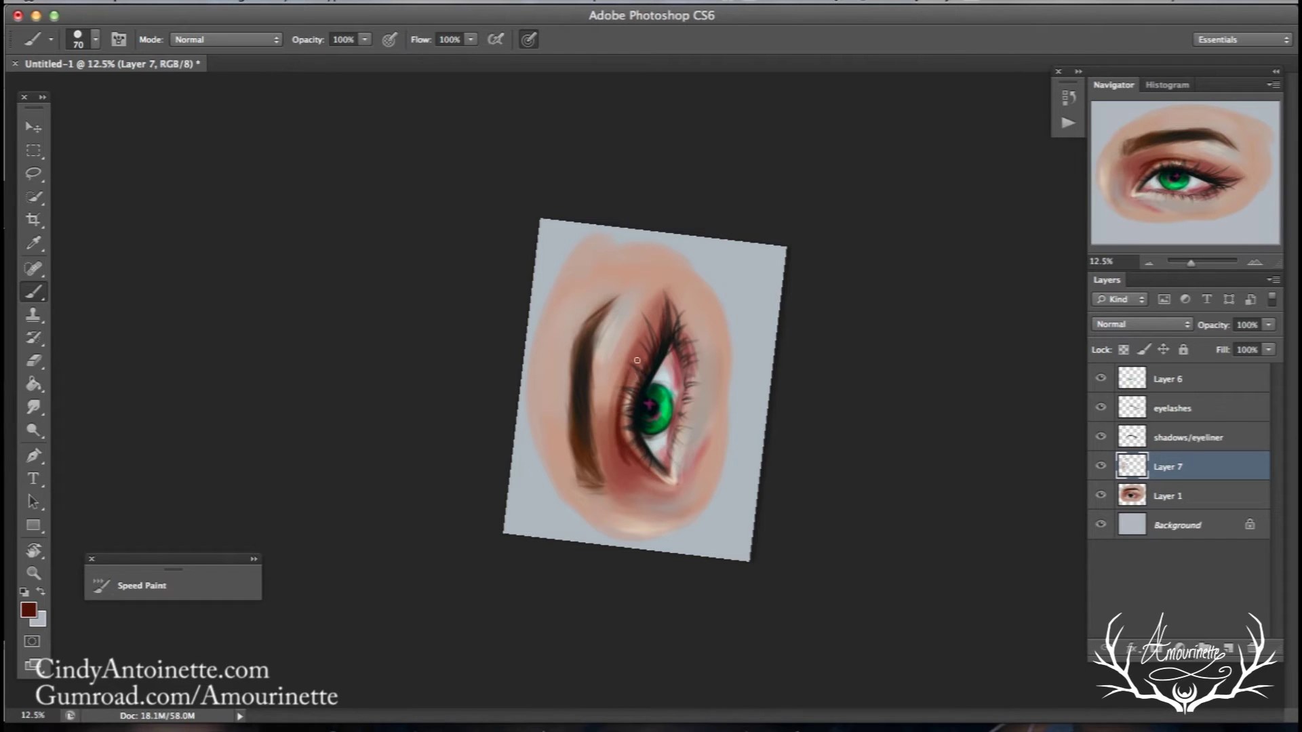
- Deepen the eyelid crease with a 167 px brush and soften its edge with the 332 px eraser
{"action": "right_click", "coordinate": [666, 281]}
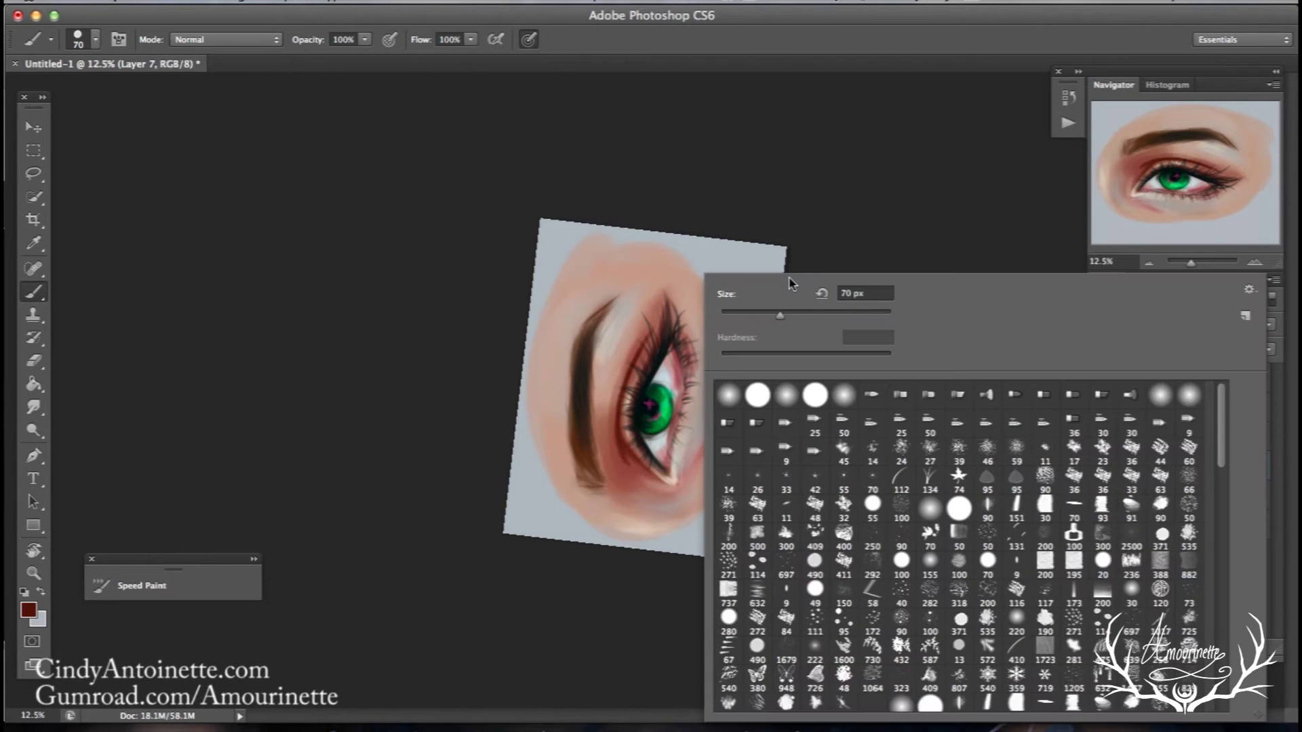
{"action": "left_click", "coordinate": [833, 313]}
{"action": "left_click", "coordinate": [627, 432]}
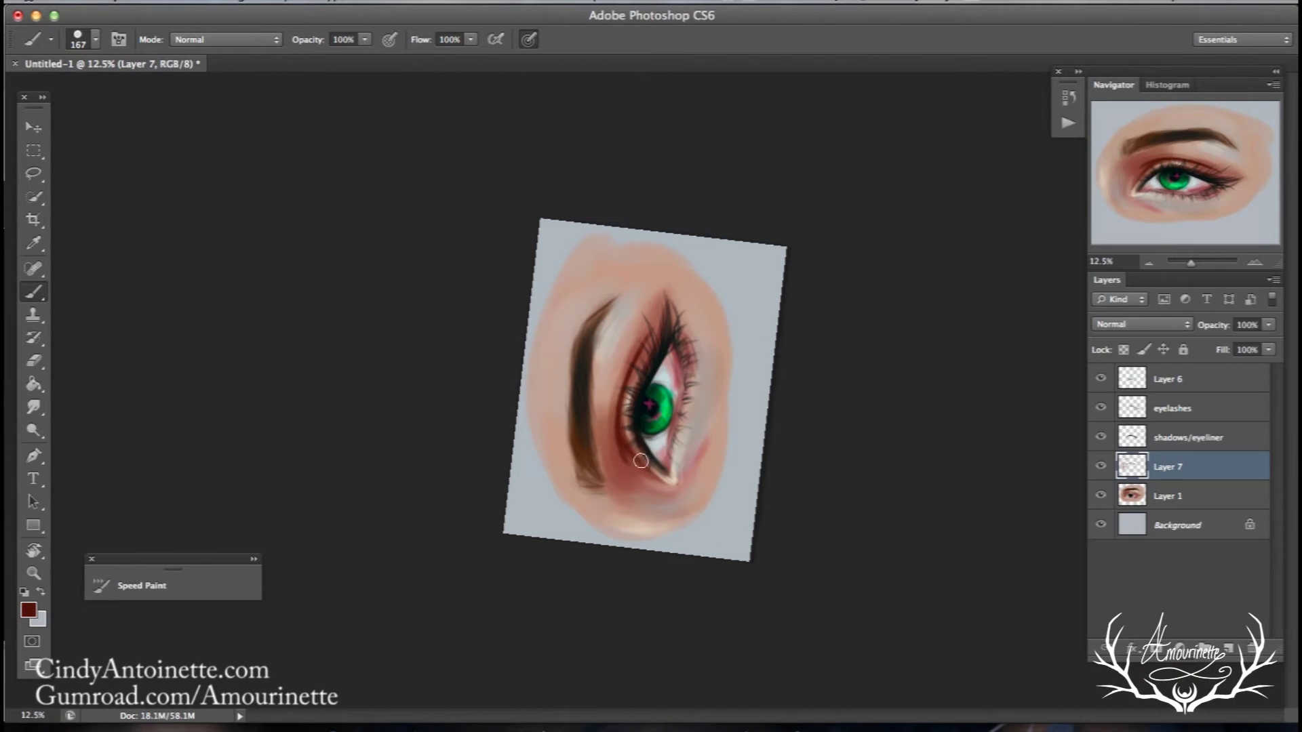
{"action": "mouse_move", "coordinate": [659, 326]}
{"action": "left_mouse_down"}
{"action": "mouse_move", "coordinate": [630, 382]}
{"action": "mouse_move", "coordinate": [638, 372]}
{"action": "left_mouse_up"}
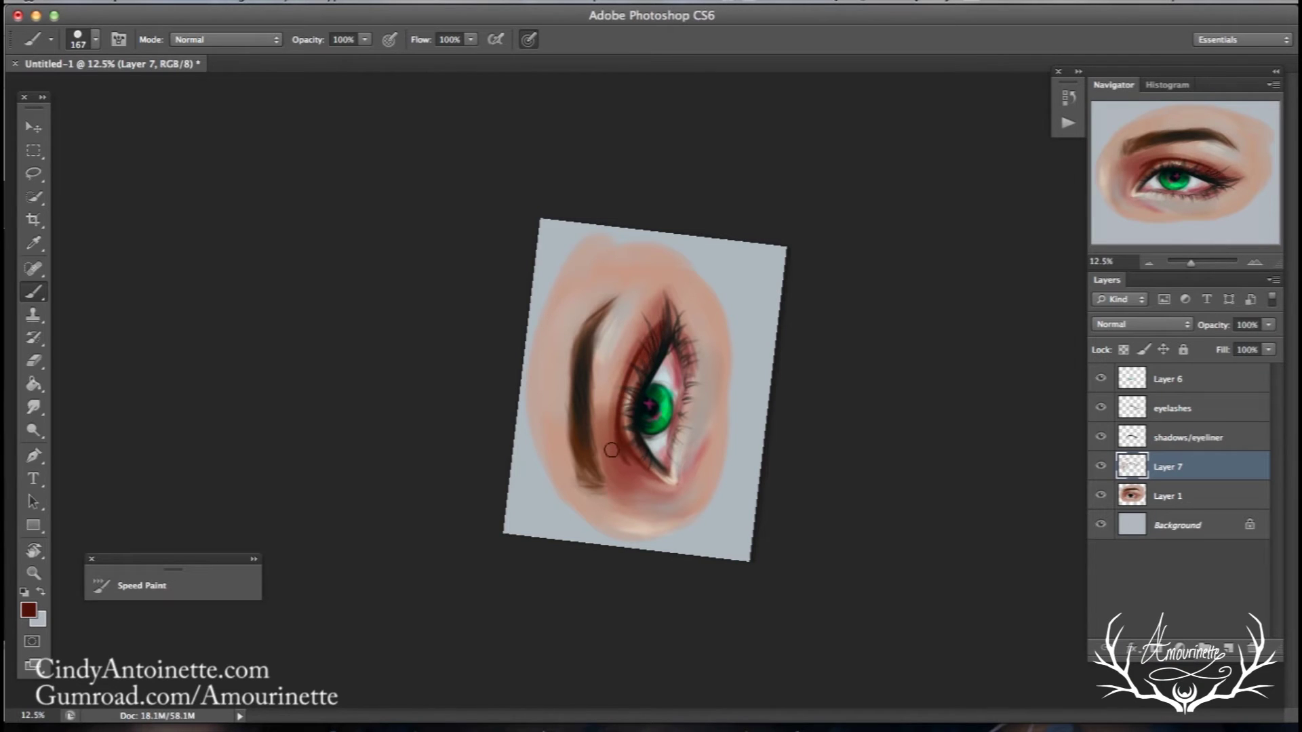
{"action": "left_click", "coordinate": [34, 361]}
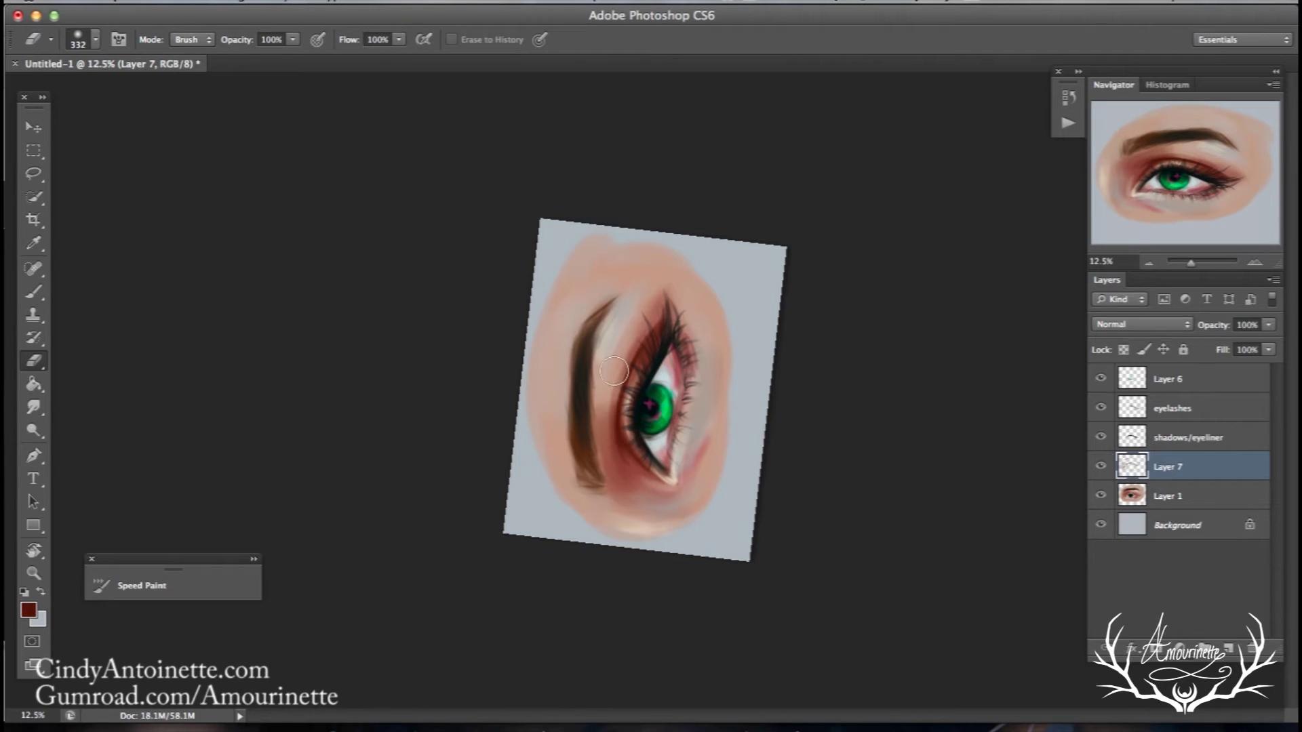
{"action": "left_click", "coordinate": [35, 292]}
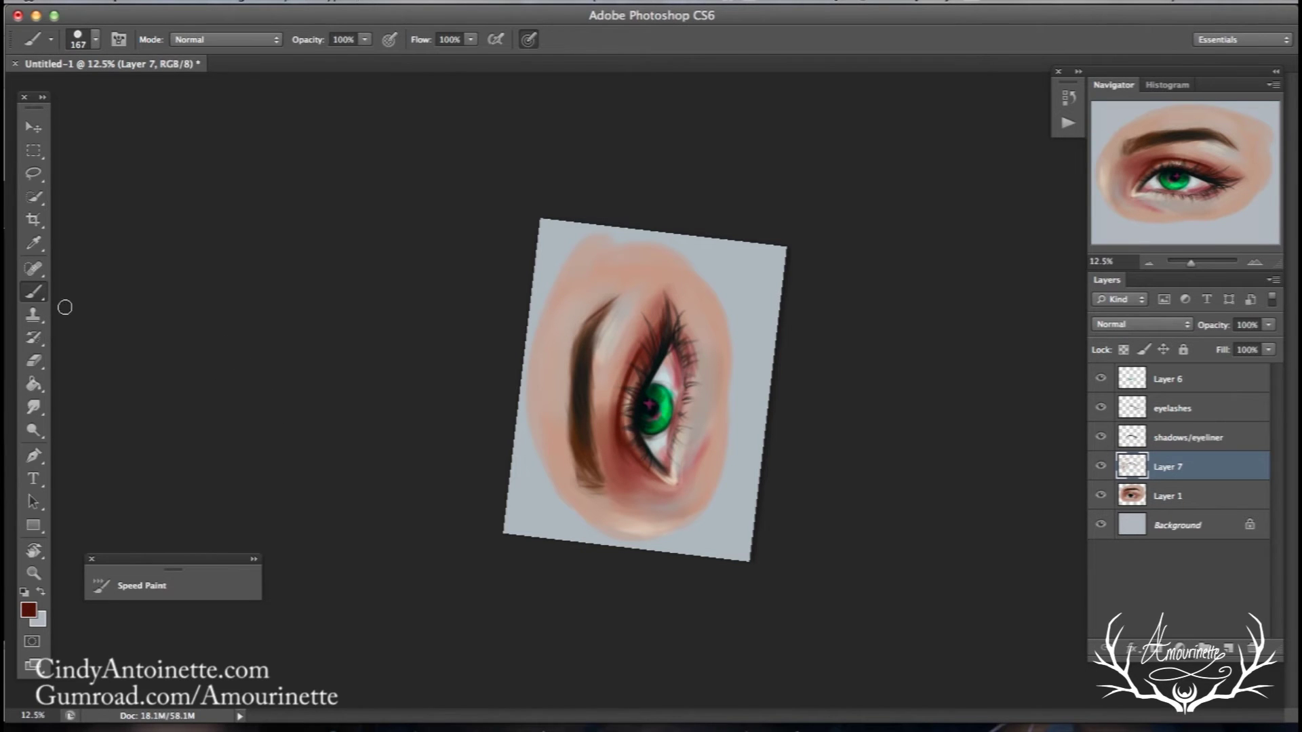
- Blend the shading between the inner eyelid crease and the eyebrow with sampled red and brown tones at varied brush sizes
{"action": "right_click", "coordinate": [686, 386]}
{"action": "left_click", "coordinate": [643, 478], "text": "alt"}
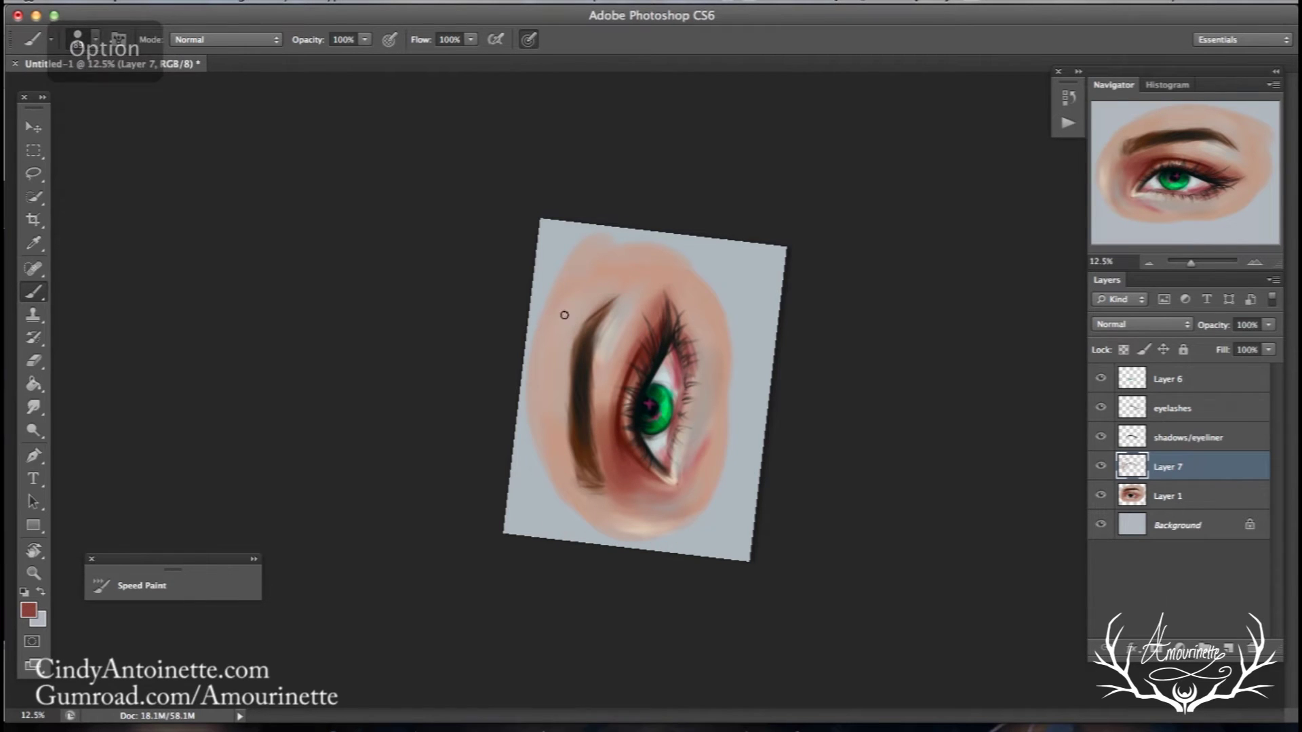
{"action": "right_click", "coordinate": [676, 314]}
{"action": "left_click", "coordinate": [826, 317]}
{"action": "left_click", "coordinate": [629, 469], "text": "alt"}
{"action": "left_click", "coordinate": [597, 457], "text": "alt"}
{"action": "left_click", "coordinate": [587, 439], "text": "alt"}
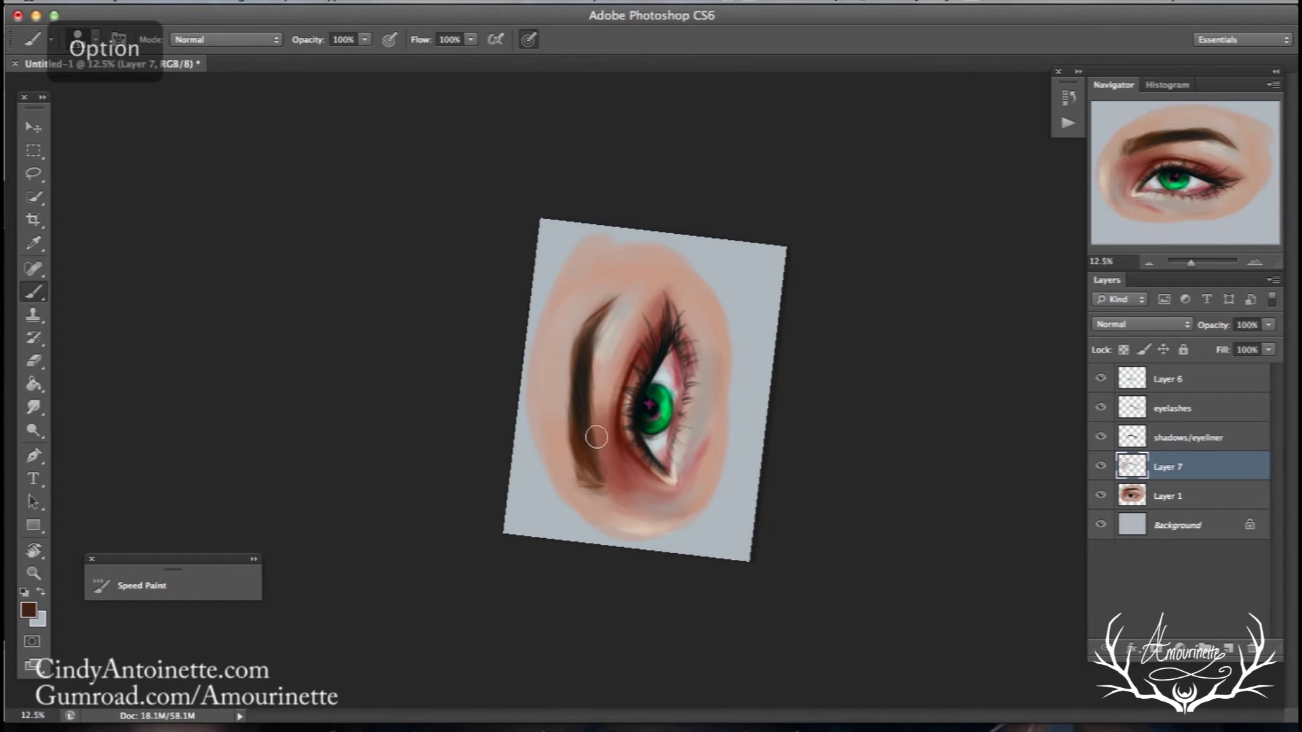
- Extend and clean up the eyebrow's tail with a 117 px brush in sampled brown and skin tones, and return the view rotation to 0°
{"action": "right_click", "coordinate": [688, 273]}
{"action": "left_click", "coordinate": [797, 316]}
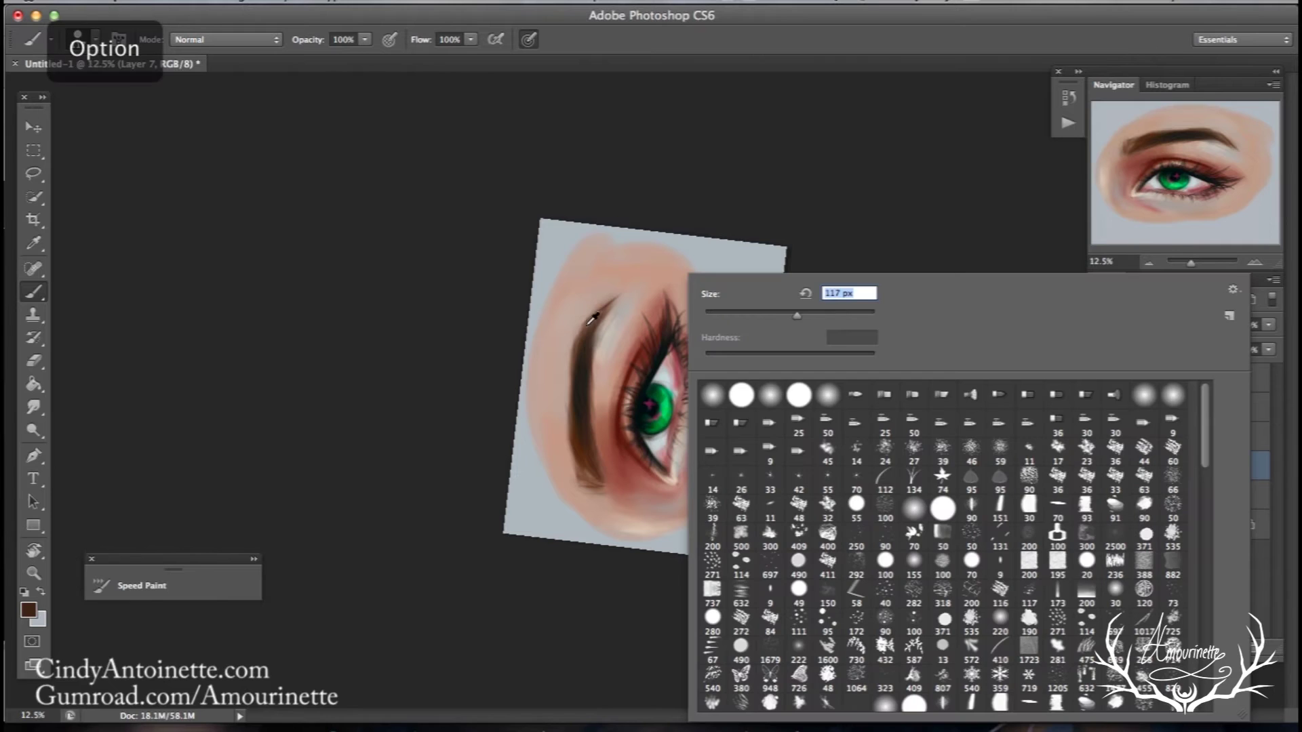
{"action": "left_click", "coordinate": [587, 327], "text": "alt"}
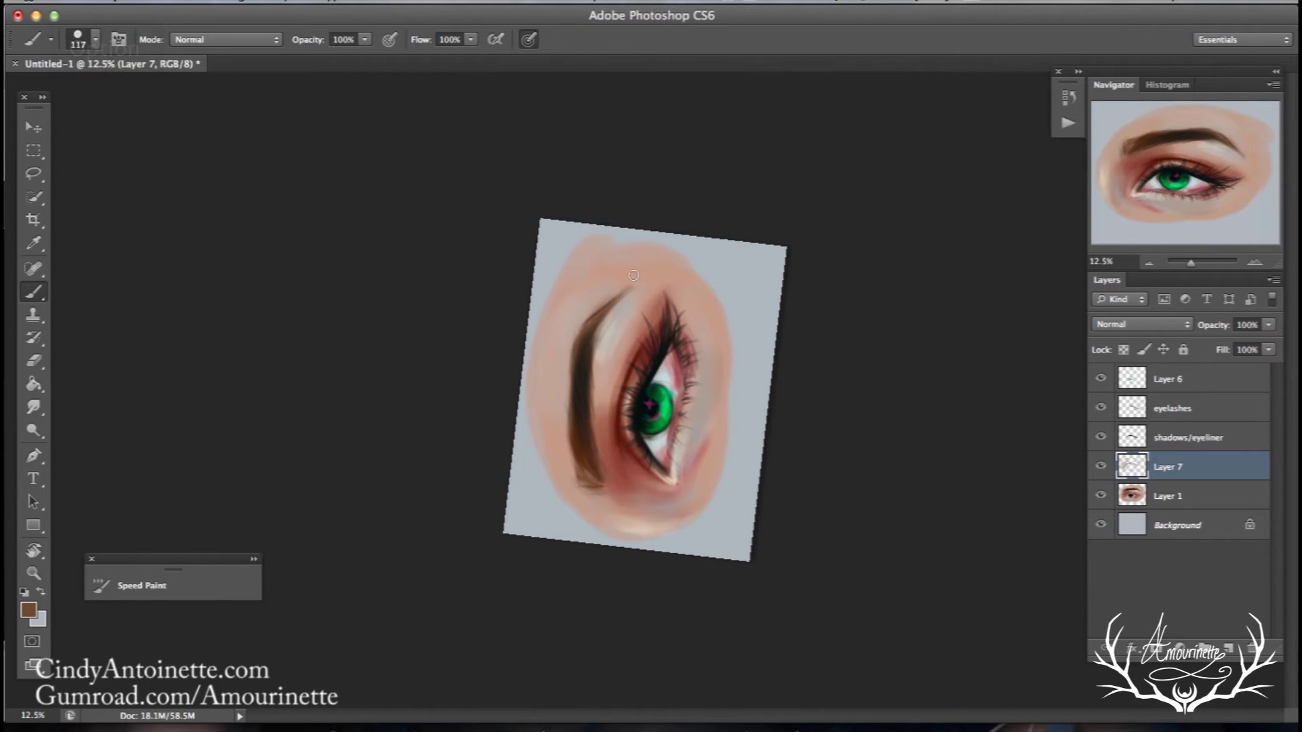
{"action": "left_click", "coordinate": [634, 275], "text": "alt"}
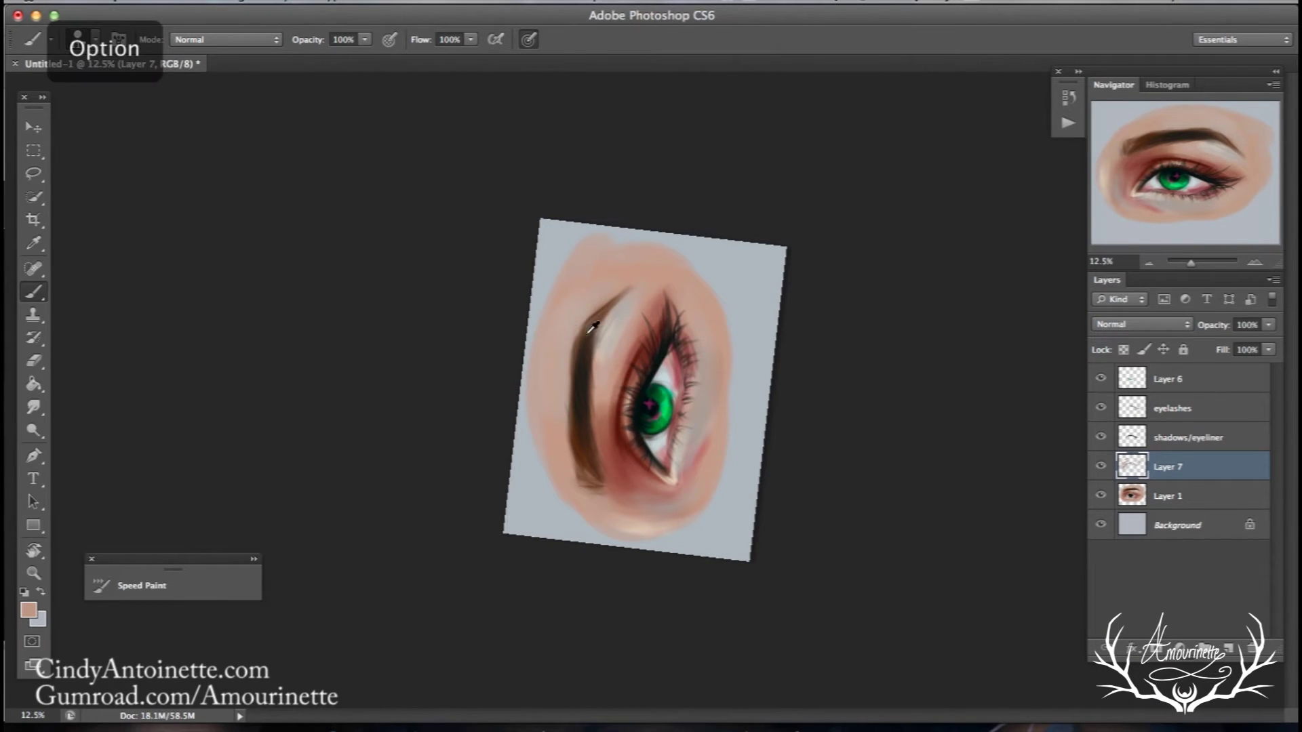
{"action": "left_click", "coordinate": [644, 275], "text": "alt"}
{"action": "left_click", "coordinate": [34, 549]}
{"action": "left_click_drag", "start_coordinate": [326, 295], "coordinate": [603, 159]}
{"action": "left_click_drag", "start_coordinate": [279, 424], "coordinate": [327, 339]}
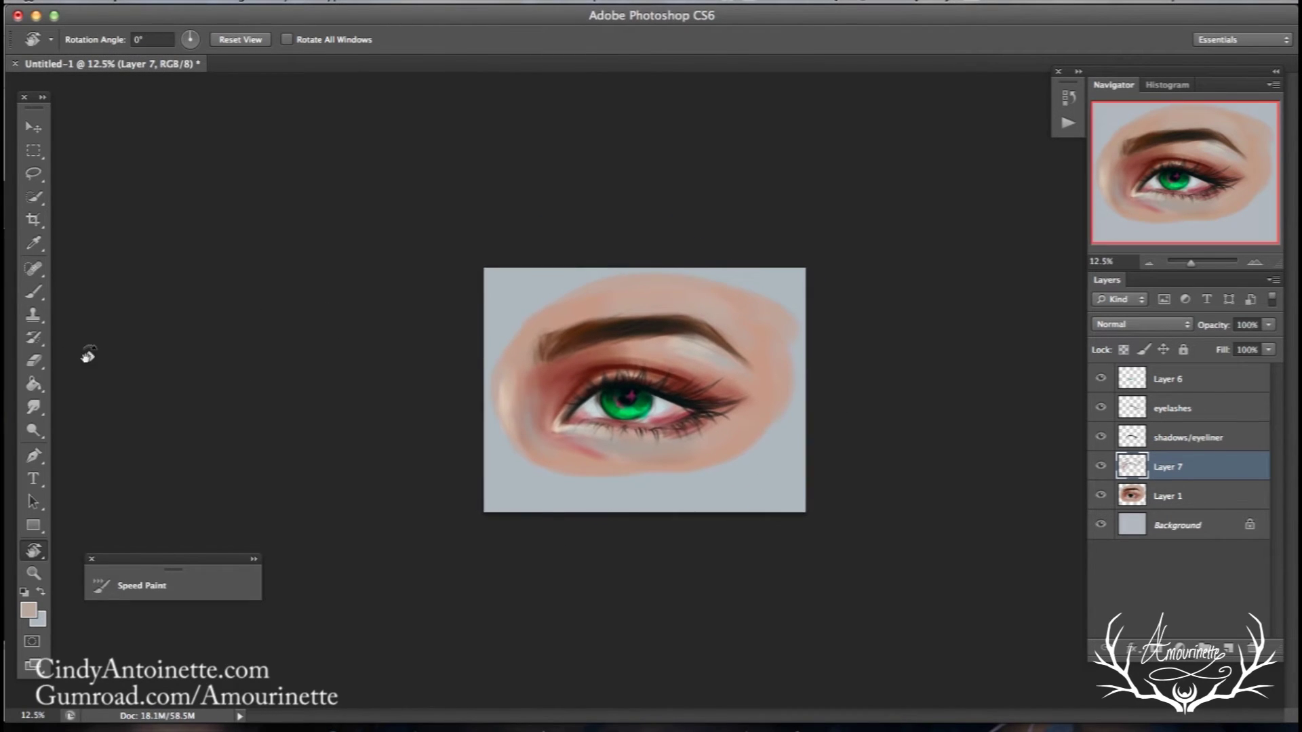
- Add a new layer above Layer 7 and paint sampled dark red shading beside the inner eye corner with a 186 px brush
{"action": "left_click", "coordinate": [36, 292]}
{"action": "left_click", "coordinate": [1101, 466]}
{"action": "left_click", "coordinate": [1101, 466]}
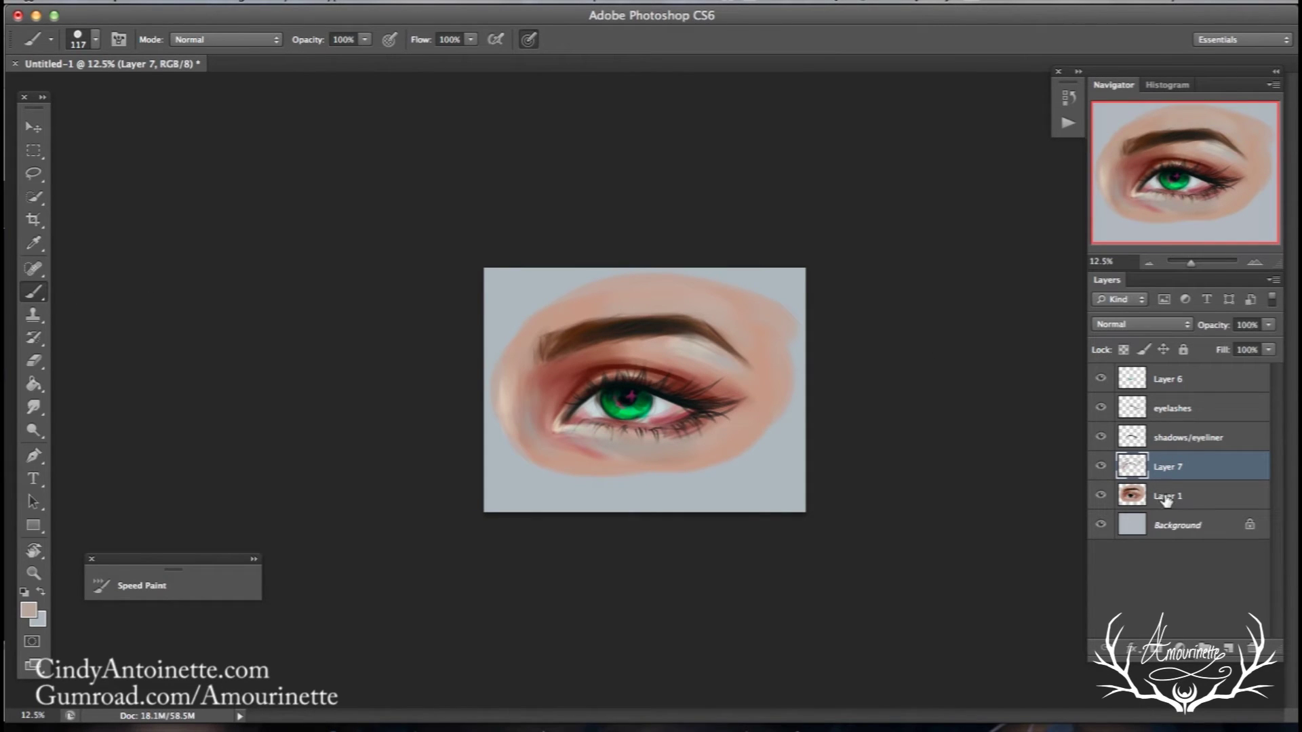
{"action": "left_click", "coordinate": [1224, 649]}
{"action": "left_click", "coordinate": [601, 366], "text": "alt"}
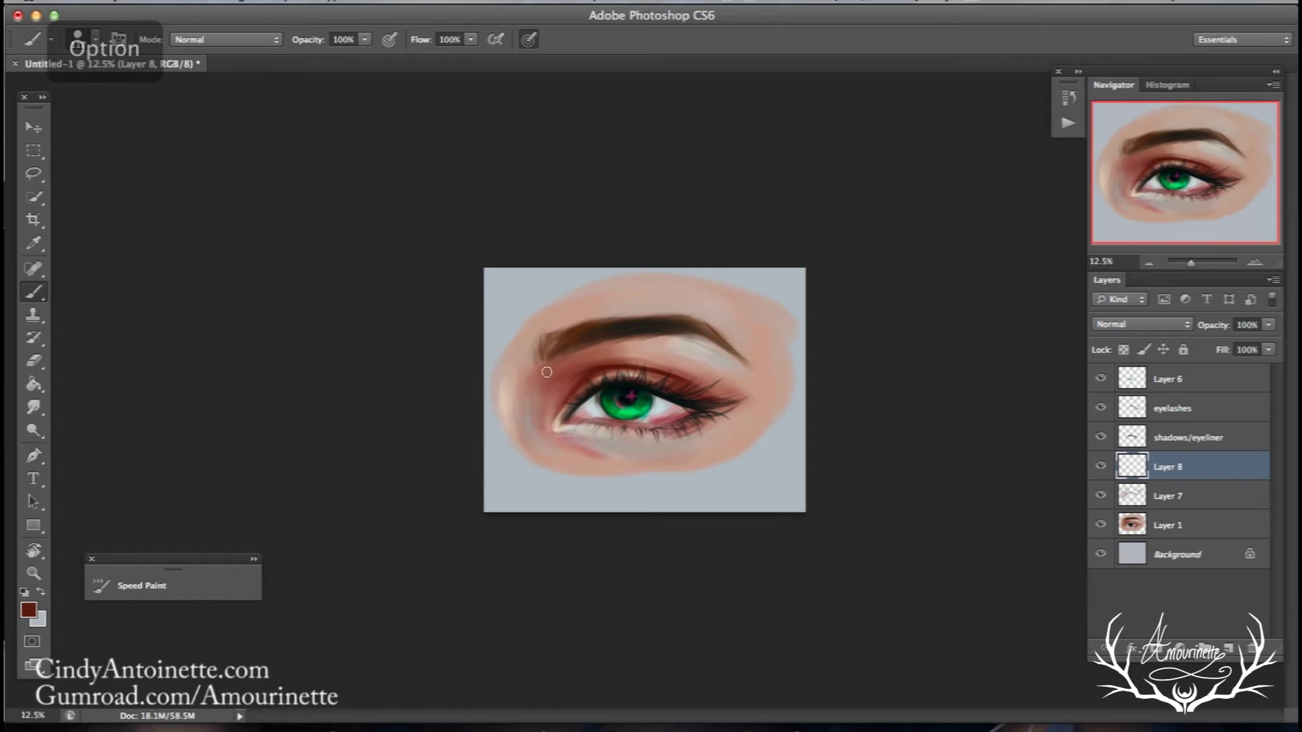
{"action": "right_click", "coordinate": [610, 274]}
{"action": "left_click", "coordinate": [748, 313]}
{"action": "left_click_drag", "start_coordinate": [535, 375], "coordinate": [539, 434]}
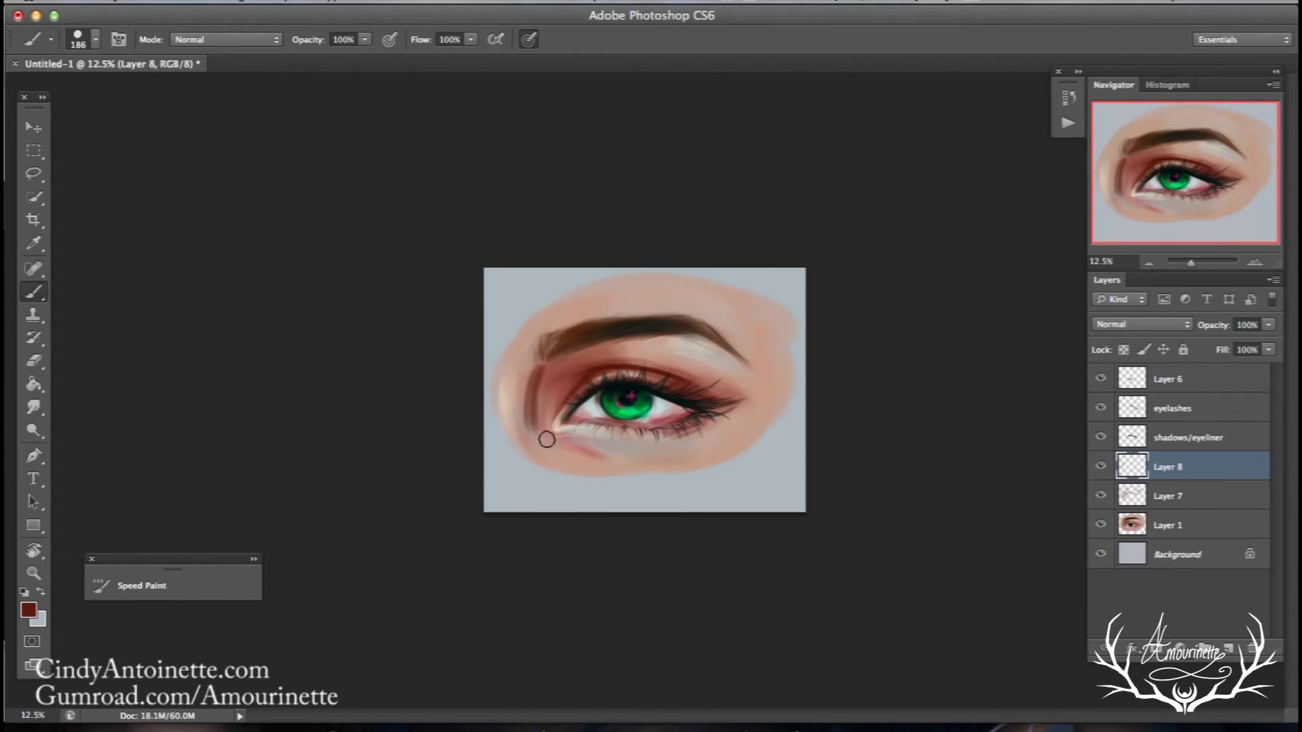
{"action": "left_click_drag", "start_coordinate": [542, 379], "coordinate": [535, 430]}
{"action": "mouse_move", "coordinate": [542, 424]}
{"action": "left_mouse_down"}
{"action": "mouse_move", "coordinate": [556, 377]}
{"action": "mouse_move", "coordinate": [535, 429]}
{"action": "mouse_move", "coordinate": [543, 386]}
{"action": "mouse_move", "coordinate": [541, 450]}
{"action": "left_mouse_up"}
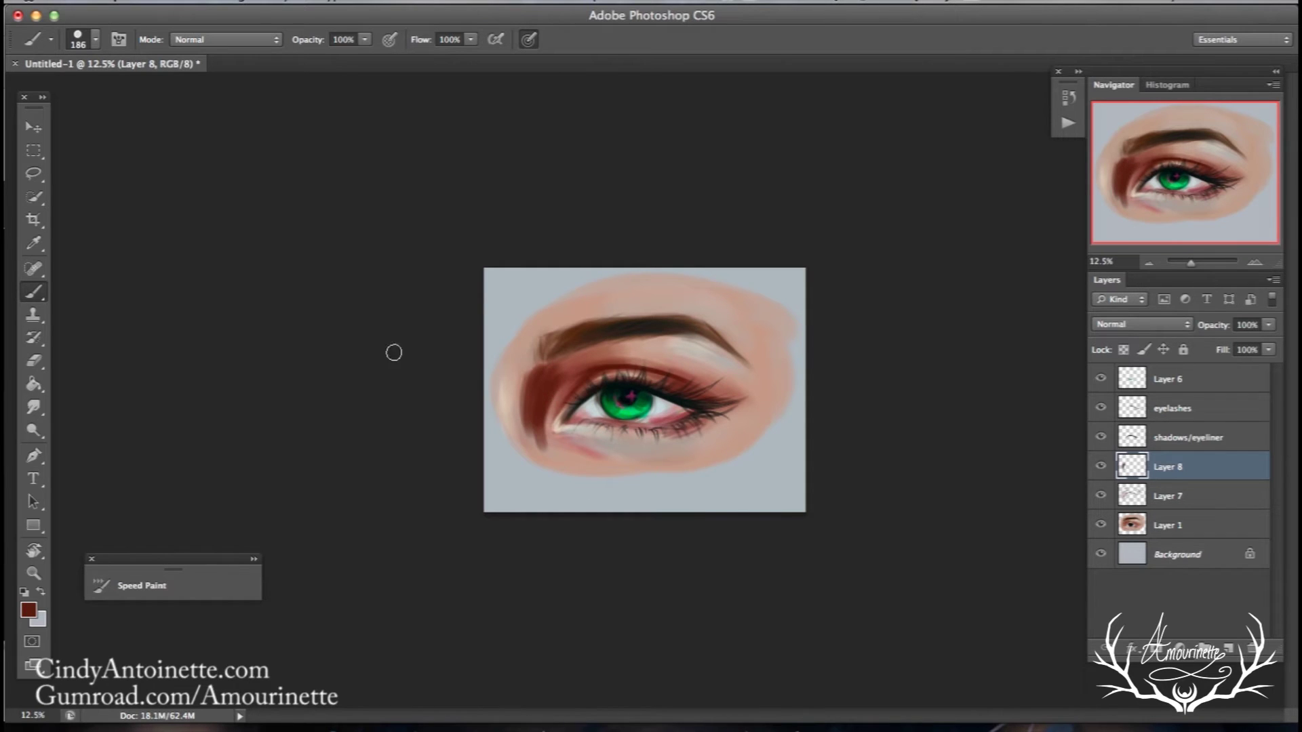
- Soften the dark red shading beside the inner eye corner with the 332 px eraser and compare Layer 8 on and off
{"action": "left_click", "coordinate": [34, 360]}
{"action": "mouse_move", "coordinate": [543, 440]}
{"action": "left_mouse_down"}
{"action": "mouse_move", "coordinate": [548, 384]}
{"action": "mouse_move", "coordinate": [554, 401]}
{"action": "mouse_move", "coordinate": [563, 381]}
{"action": "mouse_move", "coordinate": [554, 363]}
{"action": "mouse_move", "coordinate": [526, 374]}
{"action": "mouse_move", "coordinate": [516, 434]}
{"action": "mouse_move", "coordinate": [536, 473]}
{"action": "mouse_move", "coordinate": [564, 363]}
{"action": "left_mouse_up"}
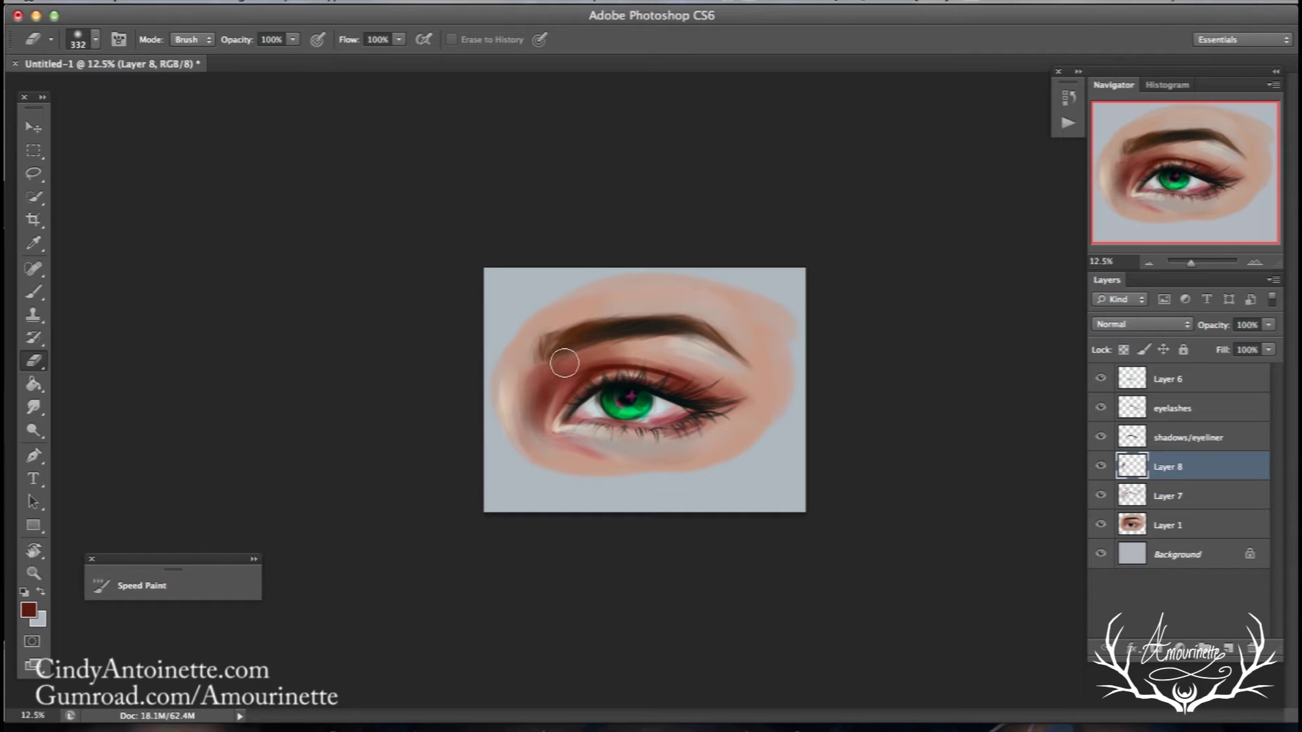
{"action": "left_click", "coordinate": [1098, 467]}
{"action": "left_click", "coordinate": [1097, 468]}
- Set the foreground colour to brown 7b5838 for painting with the brush
{"action": "left_click", "coordinate": [30, 611]}
{"action": "left_click_drag", "start_coordinate": [1044, 458], "coordinate": [1039, 448]}
{"action": "left_click_drag", "start_coordinate": [893, 319], "coordinate": [922, 355]}
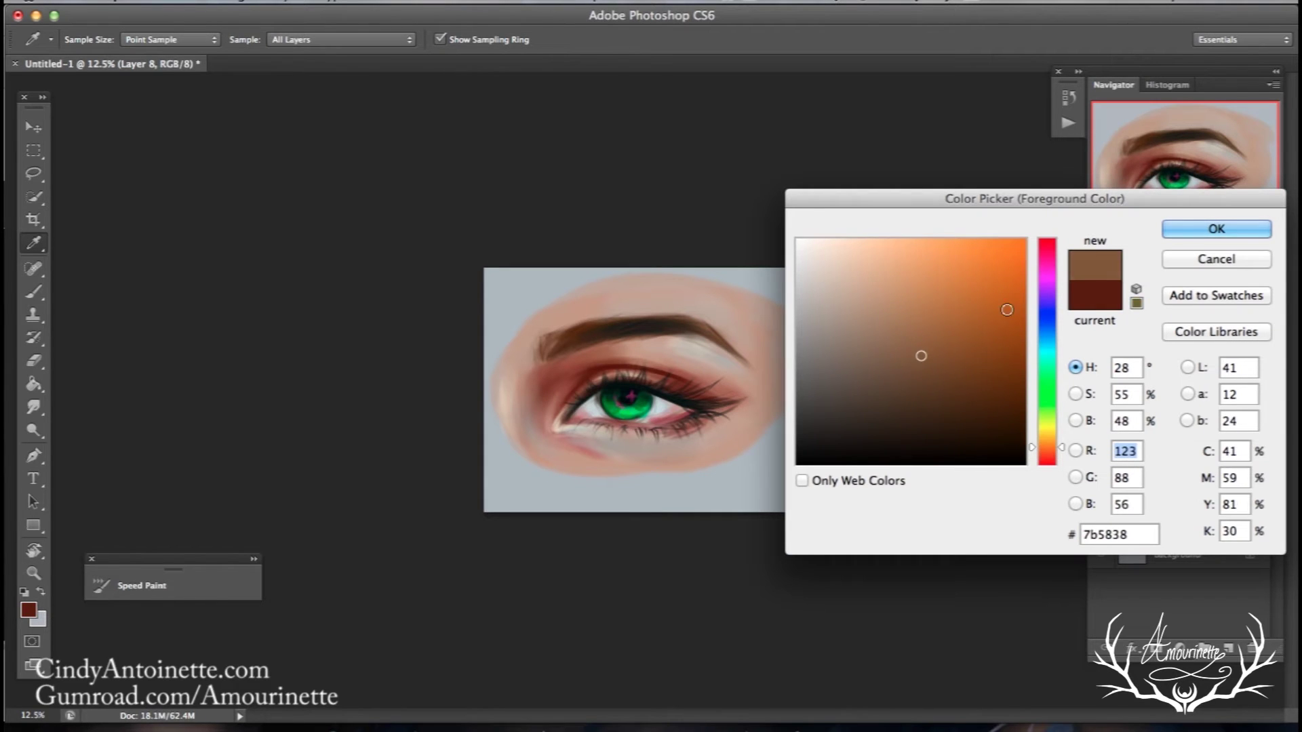
{"action": "left_click", "coordinate": [1216, 229]}
{"action": "key", "text": "e"}
{"action": "key", "text": "b"}
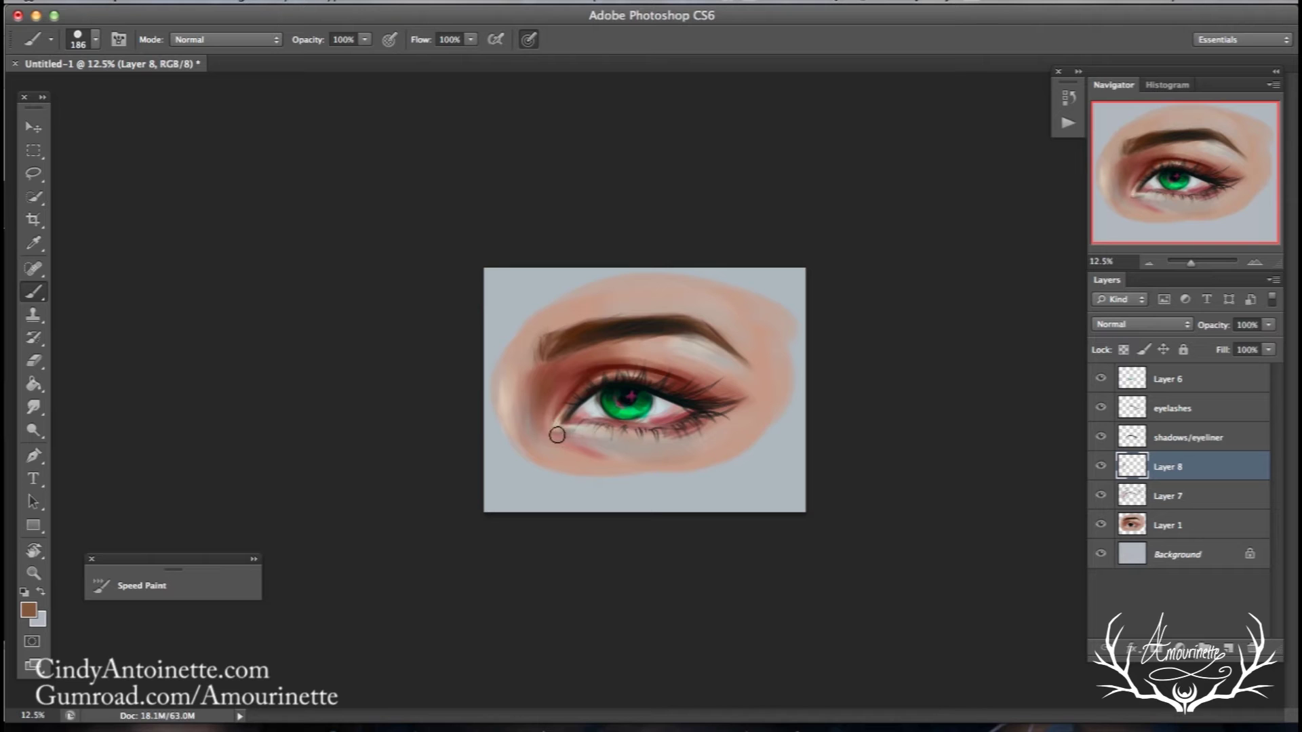
- Shade the skin around the outer eye corner in brown with a 447 px brush and compare Layer 8 on and off
{"action": "right_click", "coordinate": [739, 381]}
{"action": "left_click", "coordinate": [885, 315]}
{"action": "left_click", "coordinate": [930, 230]}
{"action": "mouse_move", "coordinate": [708, 377]}
{"action": "left_mouse_down"}
{"action": "mouse_move", "coordinate": [735, 399]}
{"action": "mouse_move", "coordinate": [692, 371]}
{"action": "mouse_move", "coordinate": [743, 389]}
{"action": "mouse_move", "coordinate": [750, 417]}
{"action": "mouse_move", "coordinate": [693, 381]}
{"action": "left_mouse_up"}
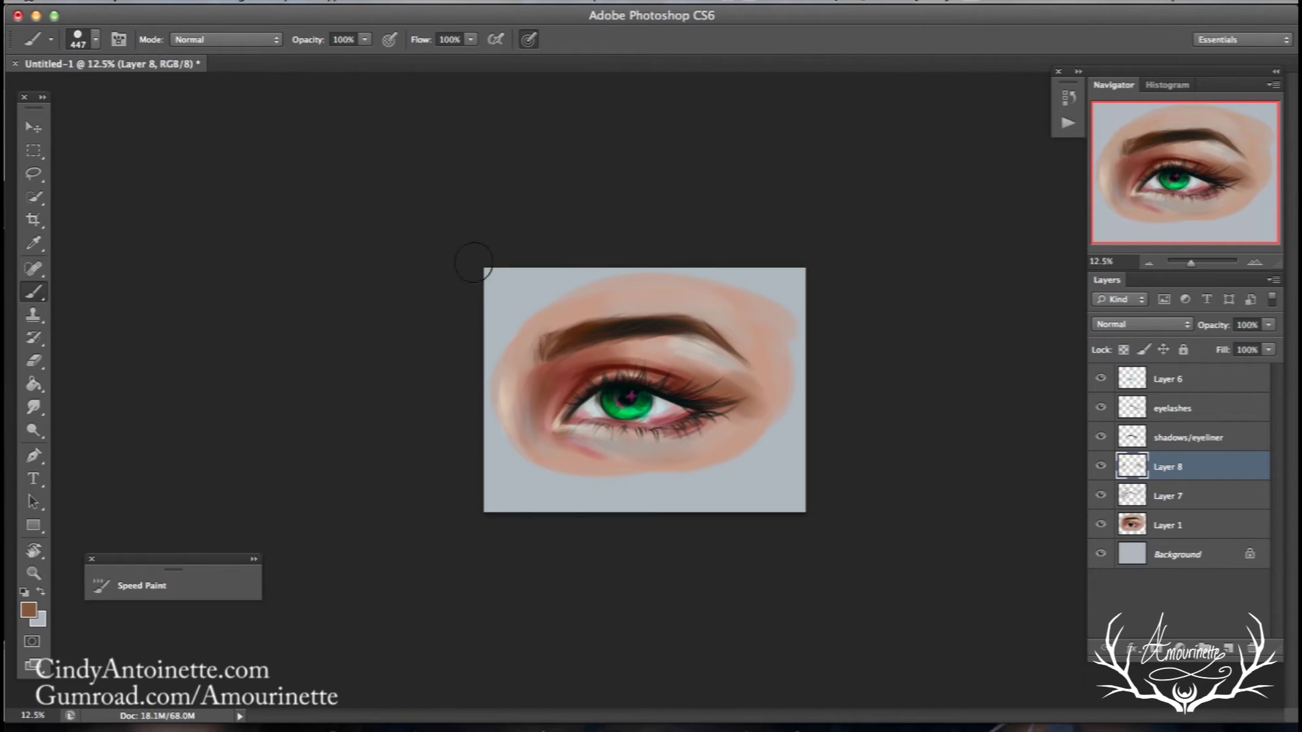
{"action": "left_click", "coordinate": [194, 1]}
{"action": "left_click", "coordinate": [212, 56]}
{"action": "left_click", "coordinate": [1096, 467]}
{"action": "left_click", "coordinate": [1096, 467]}
- Extend the brown shading below the outer eye corner, over the temple and down the nose side of the skin
{"action": "left_click_drag", "start_coordinate": [720, 424], "coordinate": [675, 439]}
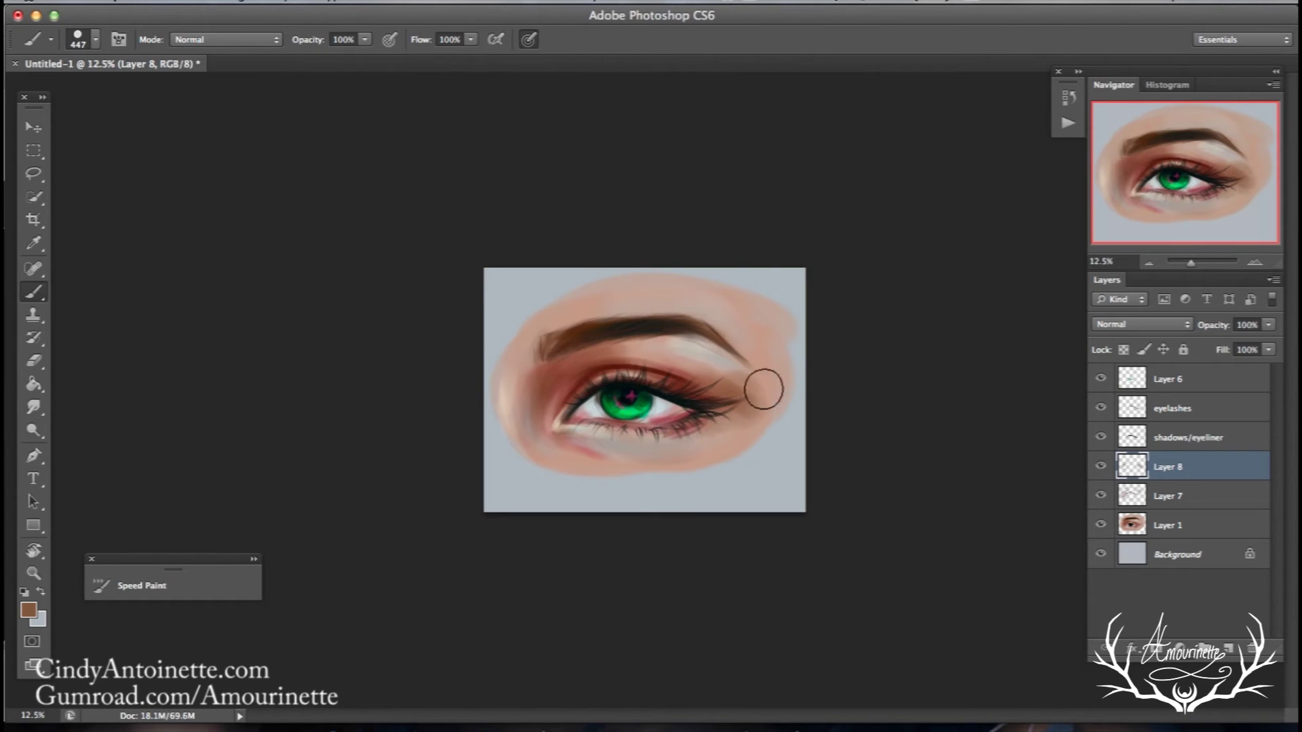
{"action": "left_click_drag", "start_coordinate": [767, 352], "coordinate": [749, 400]}
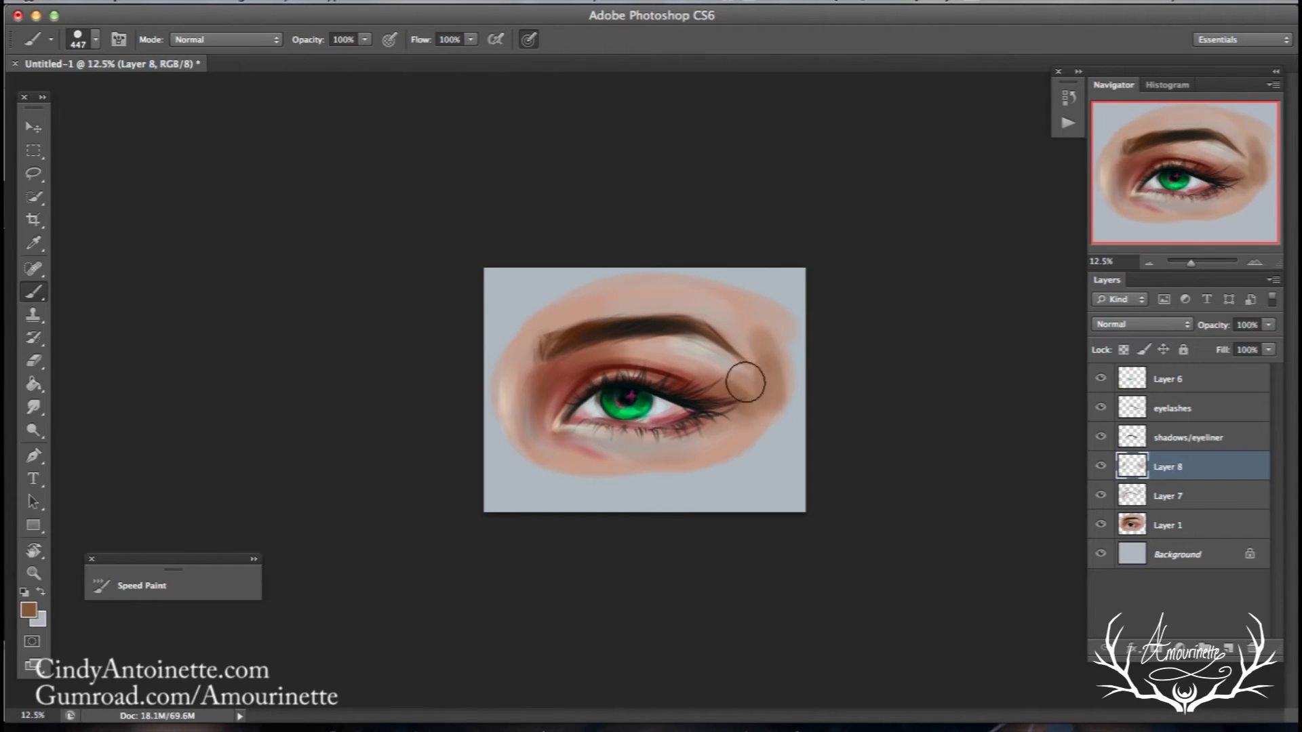
{"action": "mouse_move", "coordinate": [516, 353]}
{"action": "left_mouse_down"}
{"action": "mouse_move", "coordinate": [525, 389]}
{"action": "mouse_move", "coordinate": [532, 371]}
{"action": "mouse_move", "coordinate": [527, 353]}
{"action": "mouse_move", "coordinate": [522, 385]}
{"action": "mouse_move", "coordinate": [508, 377]}
{"action": "mouse_move", "coordinate": [522, 399]}
{"action": "mouse_move", "coordinate": [534, 379]}
{"action": "mouse_move", "coordinate": [528, 359]}
{"action": "mouse_move", "coordinate": [509, 418]}
{"action": "left_mouse_up"}
- Blend the temple and nose-side shading with sampled reddish-brown skin tones, and switch to the 332 px eraser for cleanup
{"action": "left_click", "coordinate": [523, 377], "text": "alt"}
{"action": "left_click", "coordinate": [520, 377], "text": "alt"}
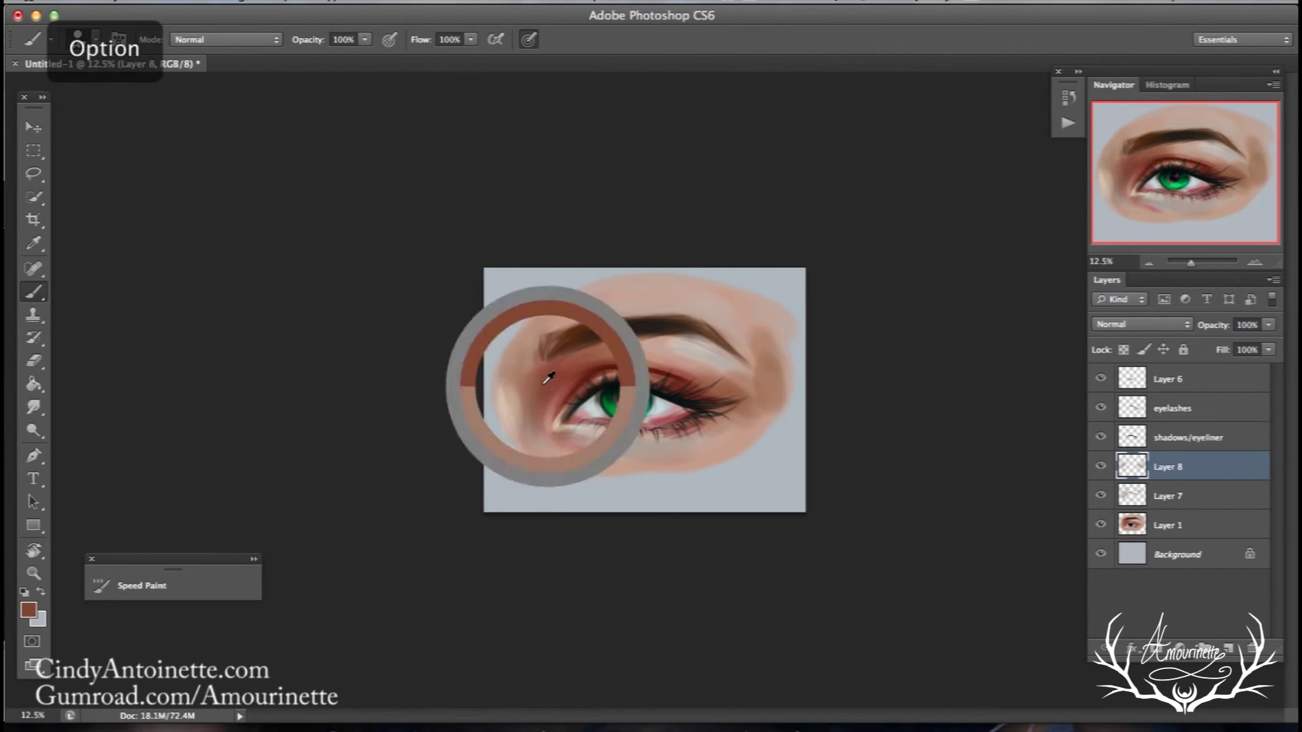
{"action": "left_click", "coordinate": [767, 377], "text": "alt"}
{"action": "left_click_drag", "start_coordinate": [765, 385], "coordinate": [746, 392]}
{"action": "left_click", "coordinate": [555, 380], "text": "alt"}
{"action": "mouse_move", "coordinate": [750, 433]}
{"action": "left_mouse_down"}
{"action": "mouse_move", "coordinate": [729, 420]}
{"action": "mouse_move", "coordinate": [759, 388]}
{"action": "mouse_move", "coordinate": [755, 346]}
{"action": "mouse_move", "coordinate": [777, 360]}
{"action": "left_mouse_up"}
{"action": "left_click", "coordinate": [762, 432], "text": "alt"}
{"action": "left_click", "coordinate": [741, 365], "text": "alt"}
{"action": "left_click", "coordinate": [767, 370], "text": "alt"}
{"action": "left_click", "coordinate": [35, 360]}
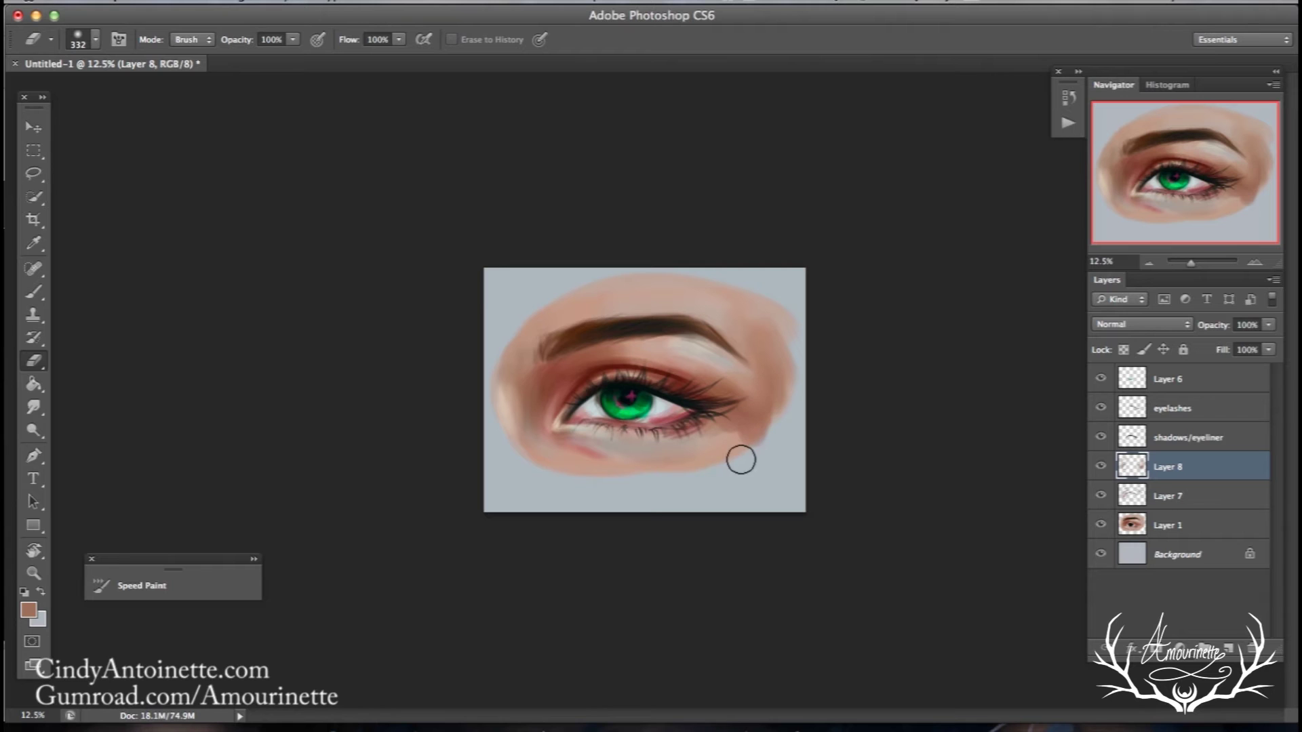
- Blend sampled skin tones along the lower outer edge of the skin and above the eyebrow's tail
{"action": "left_click", "coordinate": [33, 292]}
{"action": "left_click", "coordinate": [739, 442], "text": "alt"}
{"action": "left_click_drag", "start_coordinate": [746, 437], "coordinate": [723, 459]}
{"action": "left_click", "coordinate": [714, 447], "text": "alt"}
{"action": "left_click", "coordinate": [735, 427], "text": "alt"}
{"action": "left_click", "coordinate": [726, 424], "text": "alt"}
{"action": "left_click_drag", "start_coordinate": [720, 305], "coordinate": [727, 335]}
- Refine the eyebrow's lower edge from its front to the arch with a smaller brush in sampled brow browns
{"action": "left_click", "coordinate": [630, 355], "text": "alt"}
{"action": "left_click", "coordinate": [599, 327], "text": "alt"}
{"action": "right_click", "coordinate": [638, 324]}
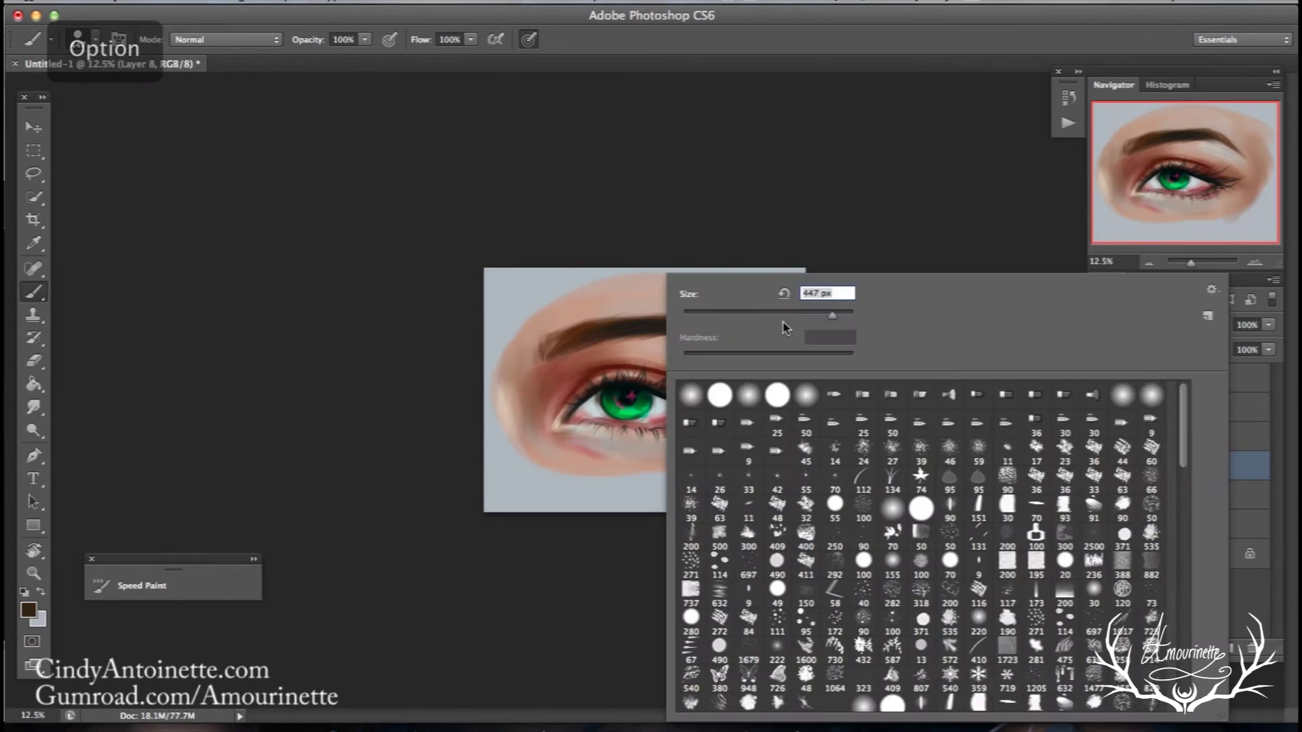
{"action": "left_click_drag", "start_coordinate": [553, 359], "coordinate": [598, 345]}
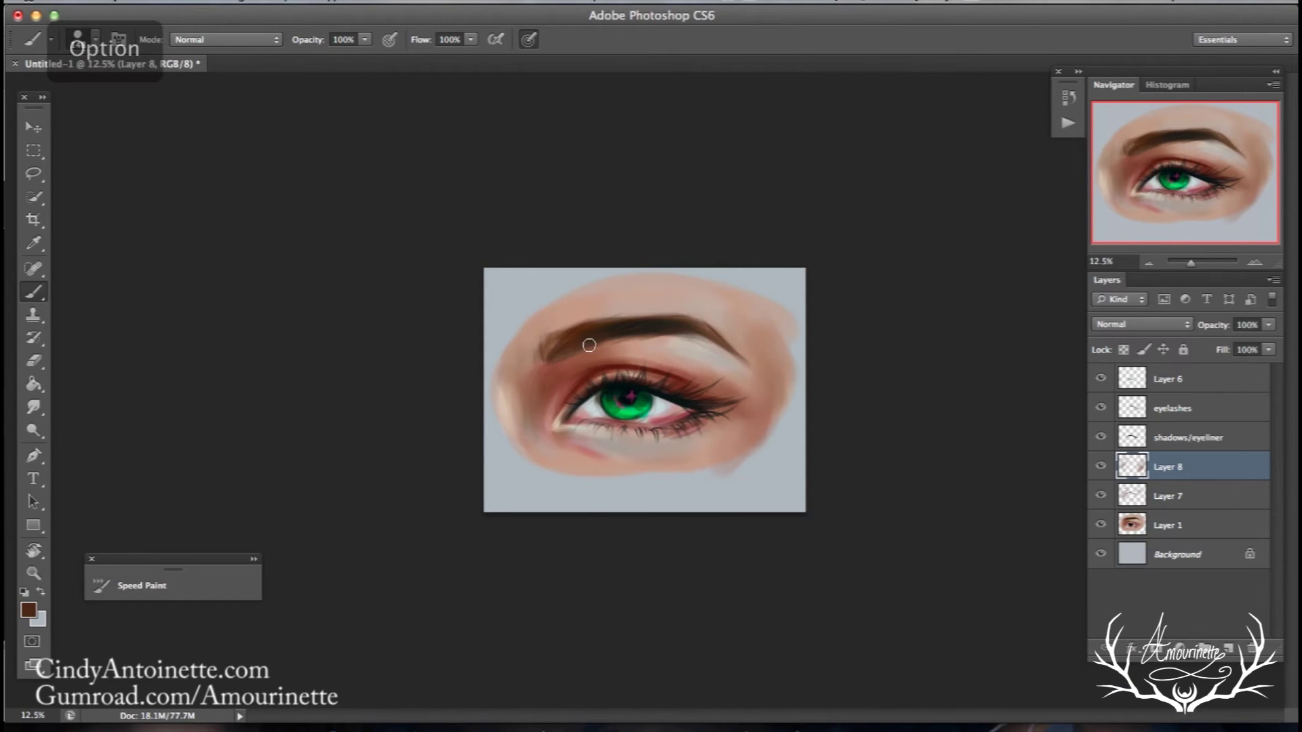
{"action": "left_click", "coordinate": [643, 329], "text": "alt"}
{"action": "left_click_drag", "start_coordinate": [596, 344], "coordinate": [688, 336]}
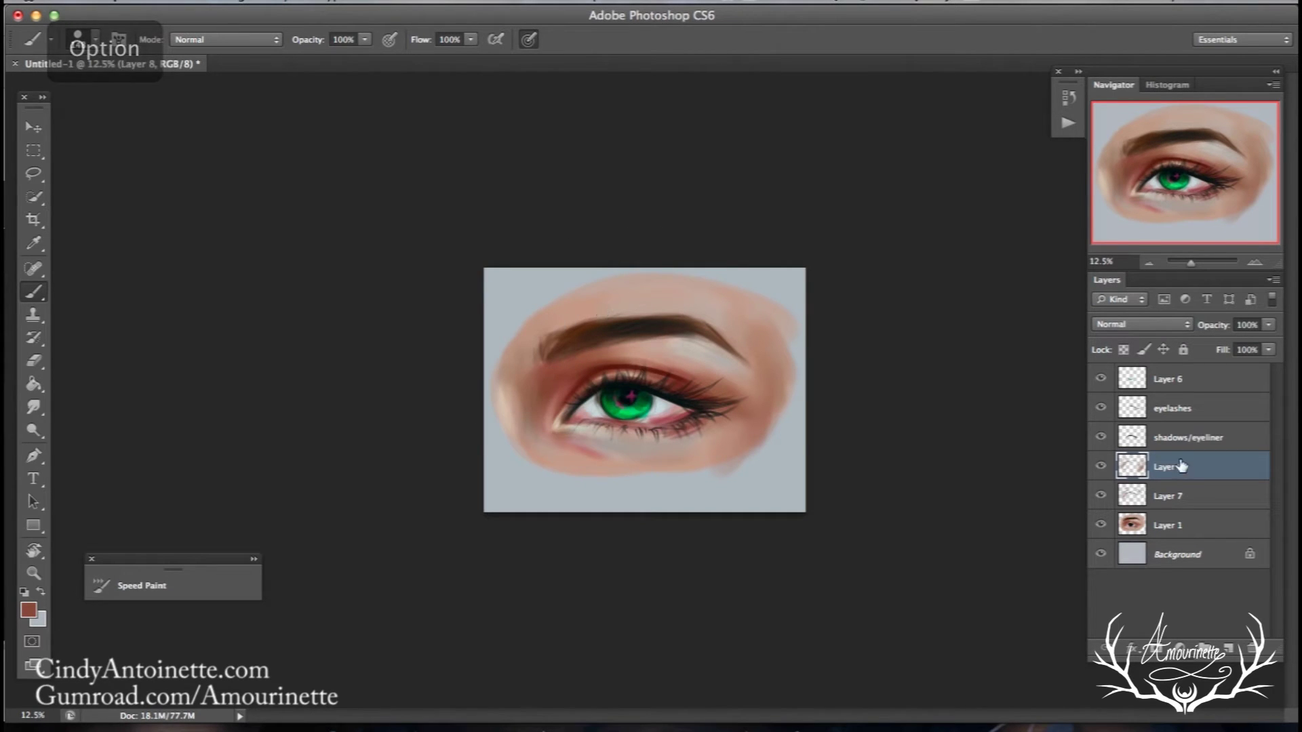
- Clean up the skin along the front upper edge of the eyebrow with a 258 px brush in sampled skin tones
{"action": "left_click", "coordinate": [698, 303], "text": "alt"}
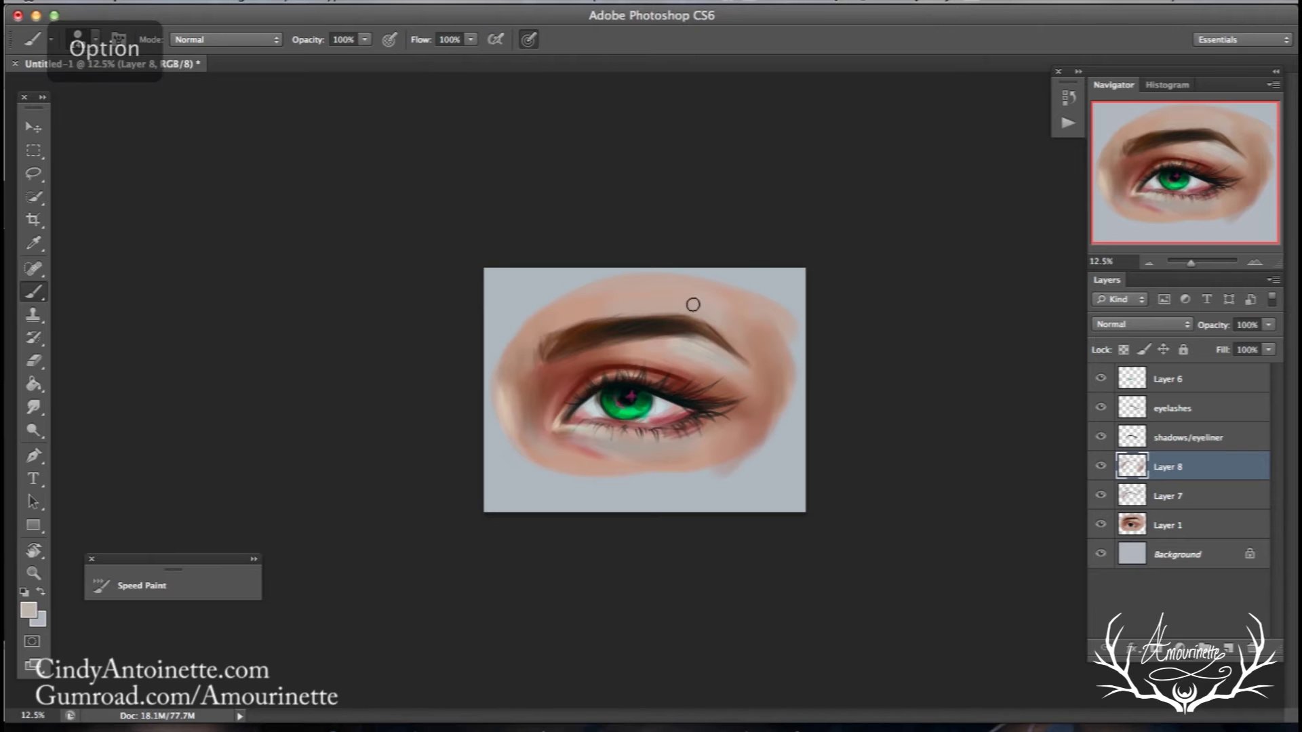
{"action": "right_click", "coordinate": [649, 337]}
{"action": "left_click", "coordinate": [785, 316]}
{"action": "left_click", "coordinate": [813, 214]}
{"action": "left_click", "coordinate": [700, 355], "text": "alt"}
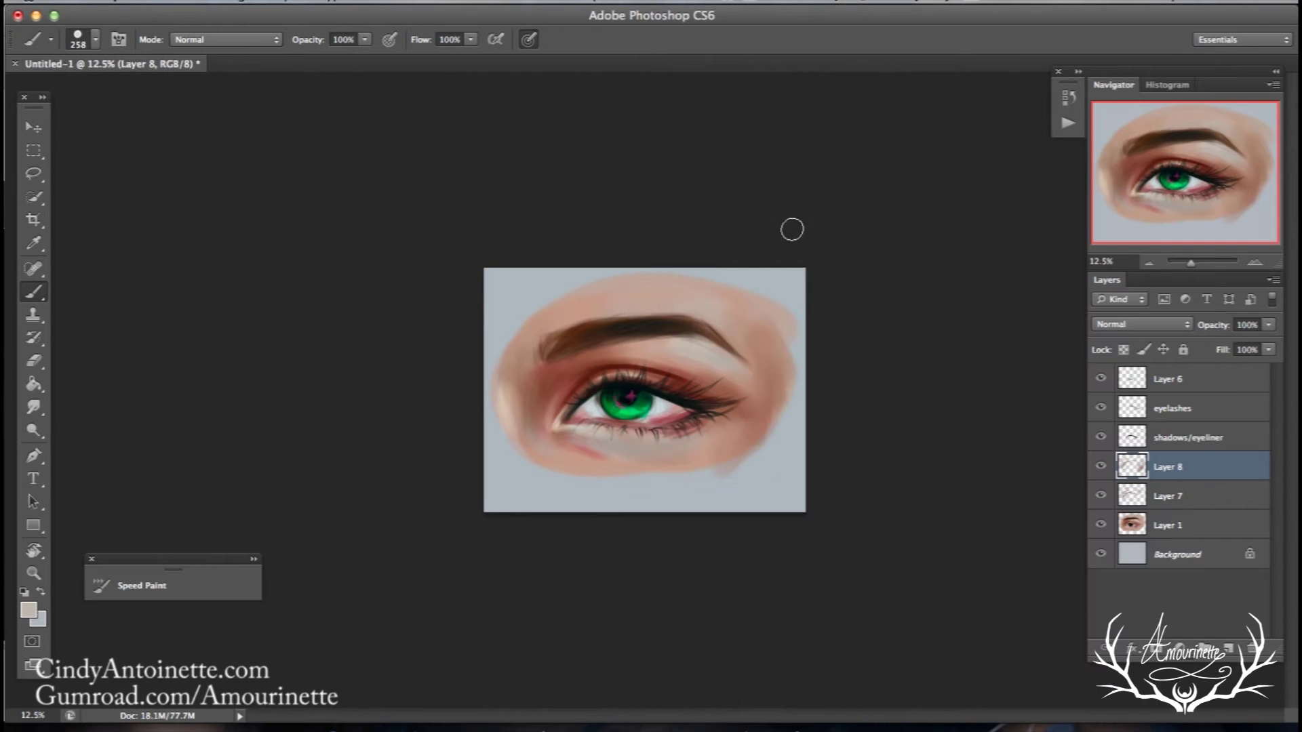
{"action": "left_click_drag", "start_coordinate": [535, 335], "coordinate": [584, 312]}
- Add a new layer above Layer 8 and choose a more saturated reddish brown based on the skin tone sampled near the inner eye corner
{"action": "left_click", "coordinate": [1229, 648]}
{"action": "key", "text": "alt"}
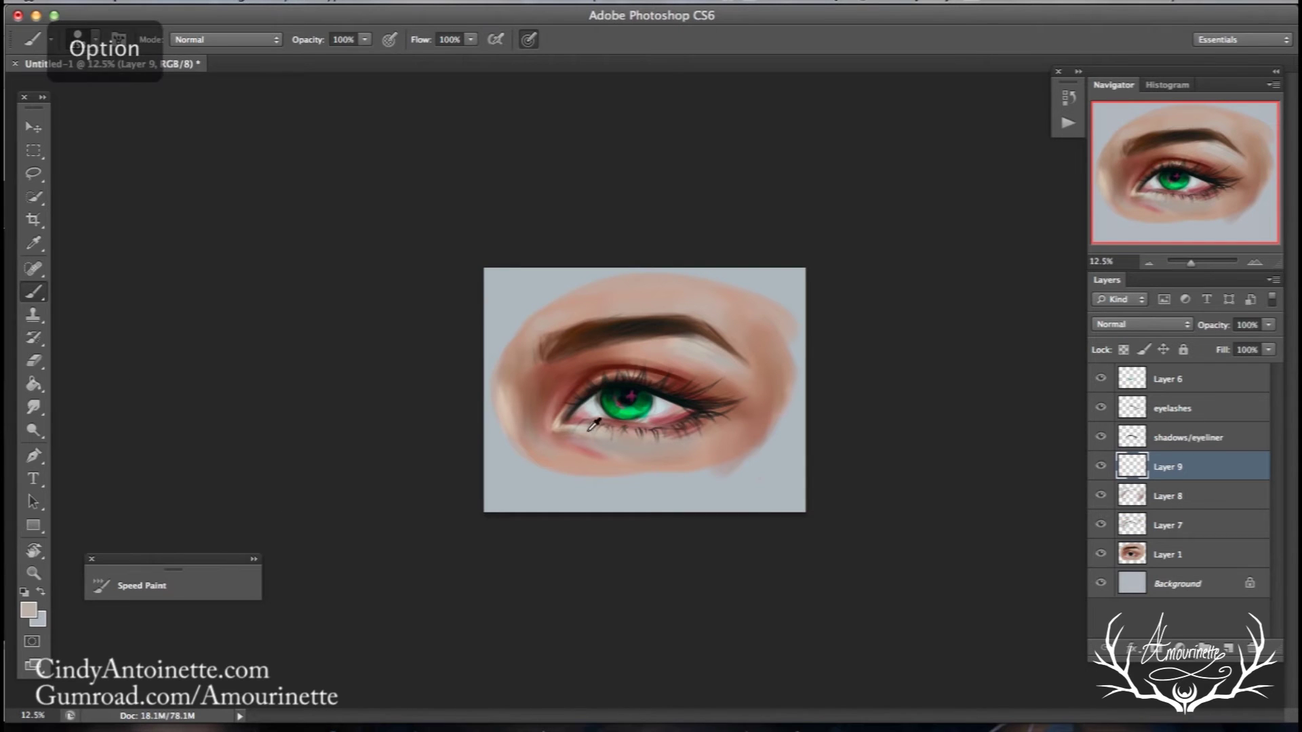
{"action": "left_click", "coordinate": [572, 427], "text": "alt"}
{"action": "left_click", "coordinate": [28, 610]}
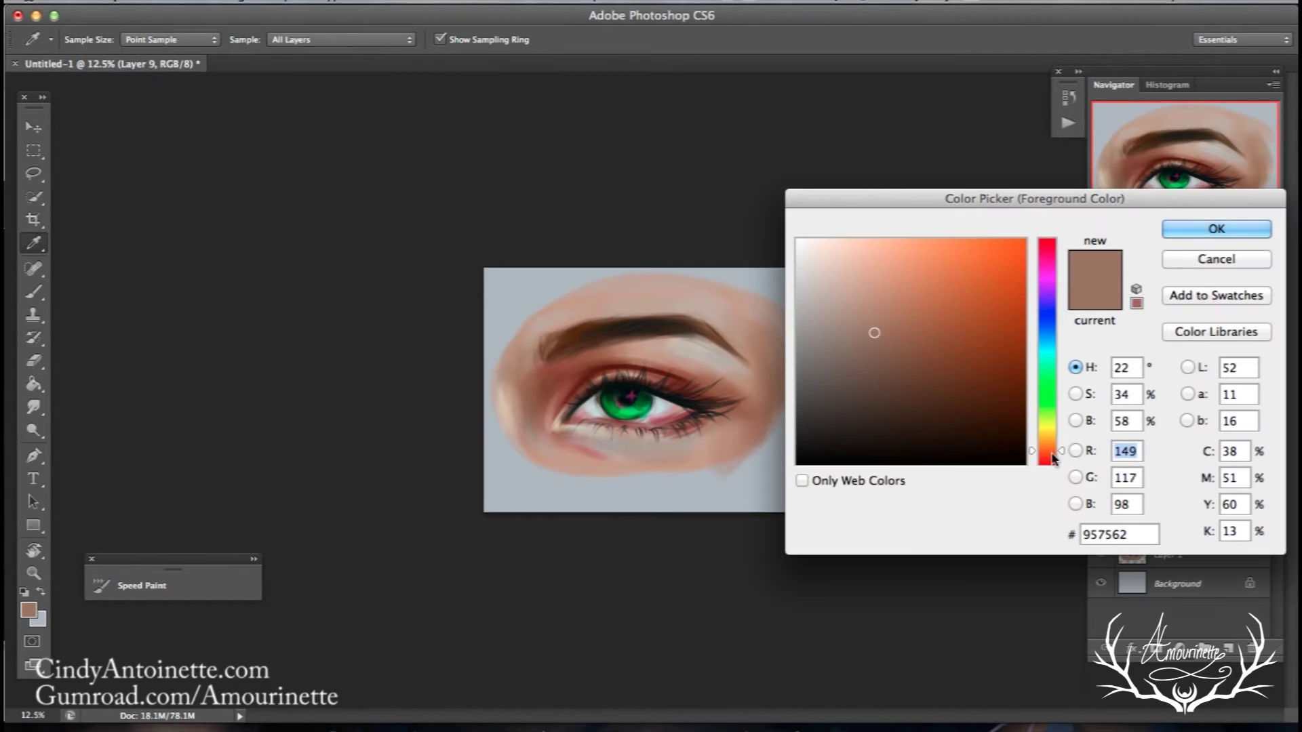
{"action": "left_click_drag", "start_coordinate": [873, 334], "coordinate": [936, 346]}
{"action": "key", "text": "Return"}
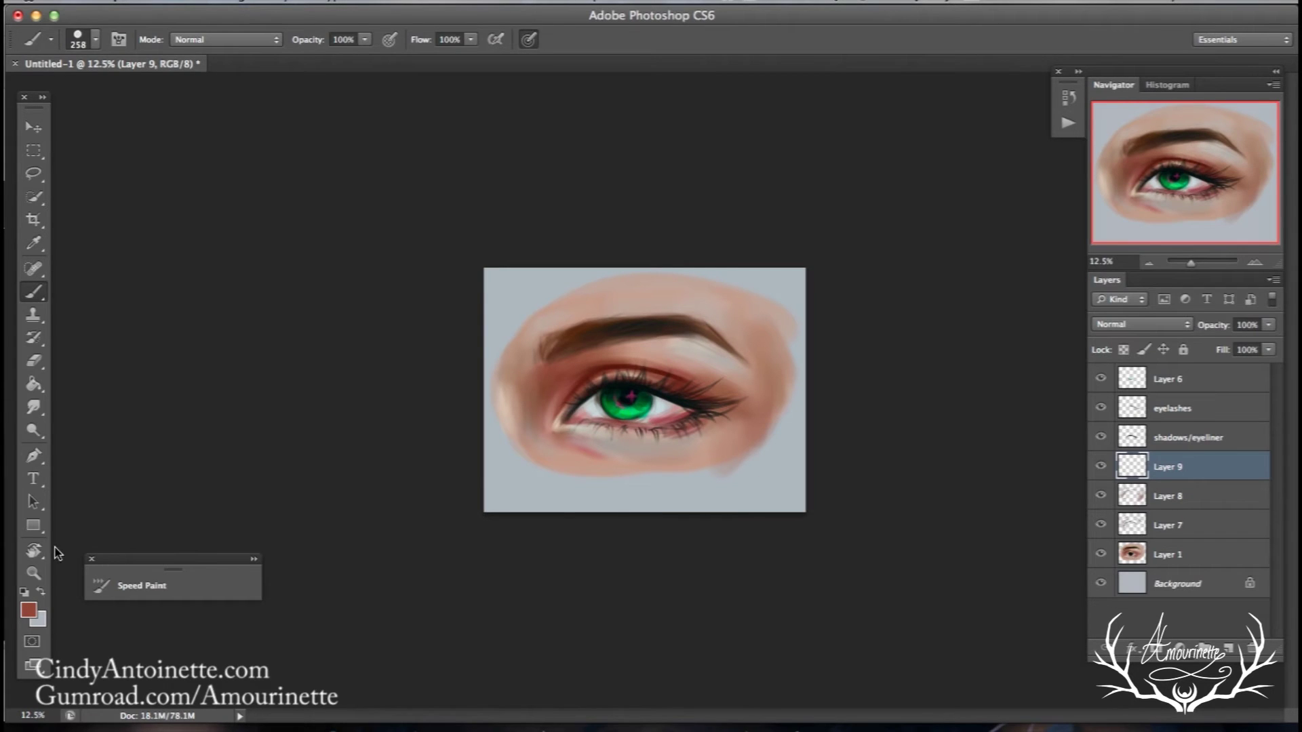
- Rotate the view until the eye stands upright and paint reddish brown below the lower lid with an 88 px brush
{"action": "key", "text": "r"}
{"action": "mouse_move", "coordinate": [416, 201]}
{"action": "left_mouse_down"}
{"action": "mouse_move", "coordinate": [373, 253]}
{"action": "mouse_move", "coordinate": [384, 523]}
{"action": "mouse_move", "coordinate": [316, 432]}
{"action": "left_mouse_up"}
{"action": "key", "text": "b"}
{"action": "right_click", "coordinate": [738, 345]}
{"action": "left_click", "coordinate": [786, 313]}
{"action": "left_click", "coordinate": [684, 340]}
{"action": "right_click", "coordinate": [760, 308]}
{"action": "left_click", "coordinate": [826, 314]}
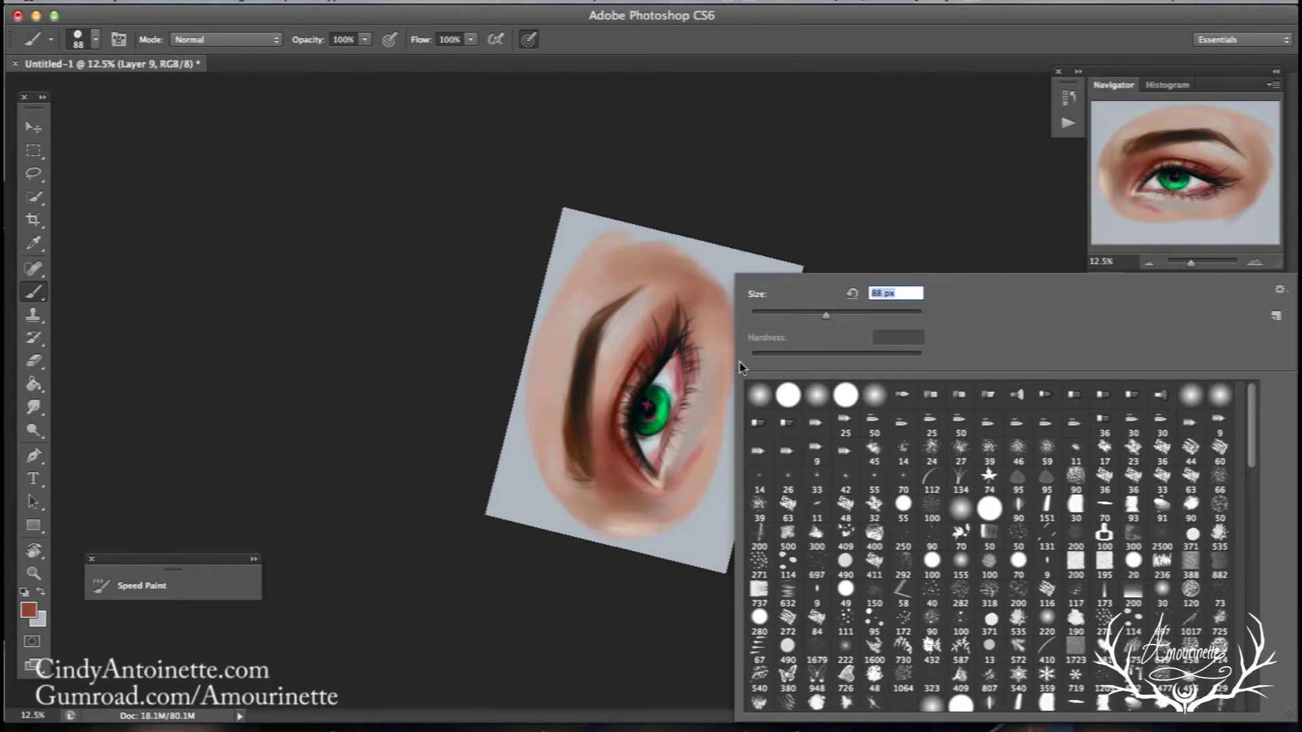
{"action": "key", "text": "Escape"}
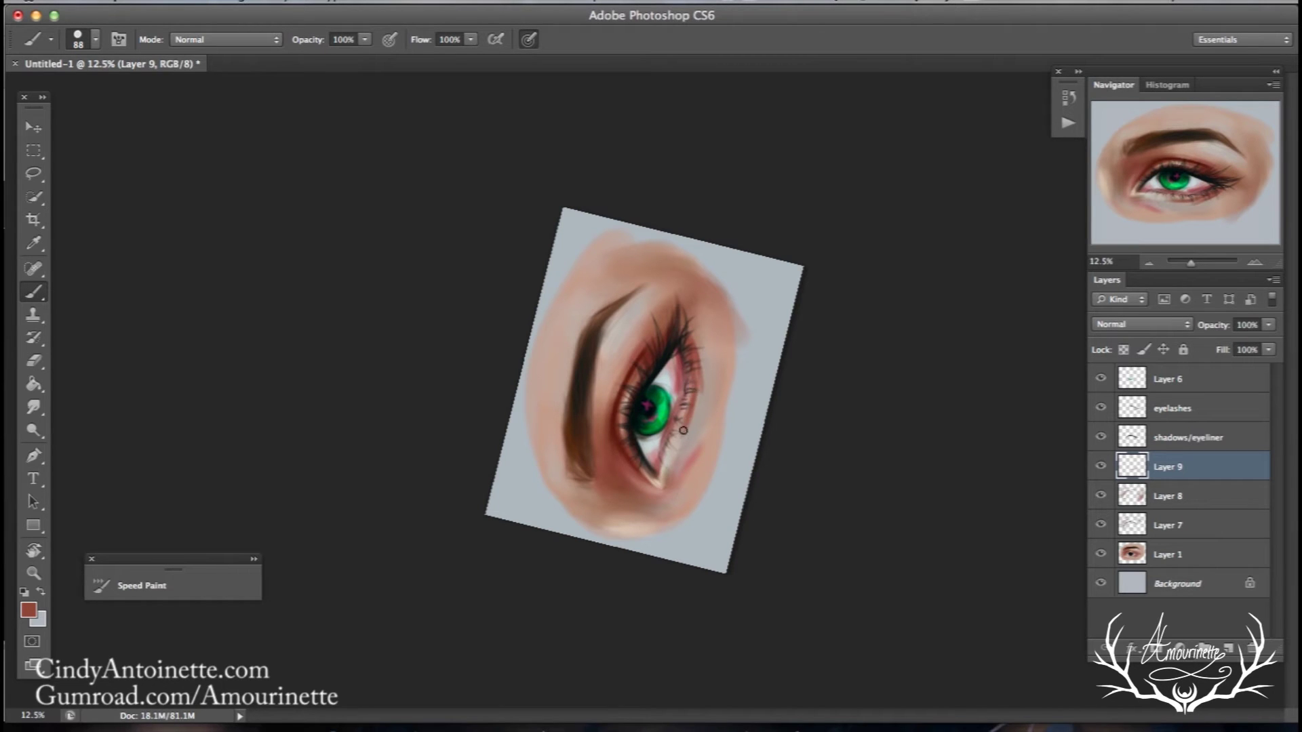
- Paint a finer reddish-brown line beneath the inner eye corner with a 63 px brush
{"action": "right_click", "coordinate": [692, 419]}
{"action": "left_click", "coordinate": [760, 313]}
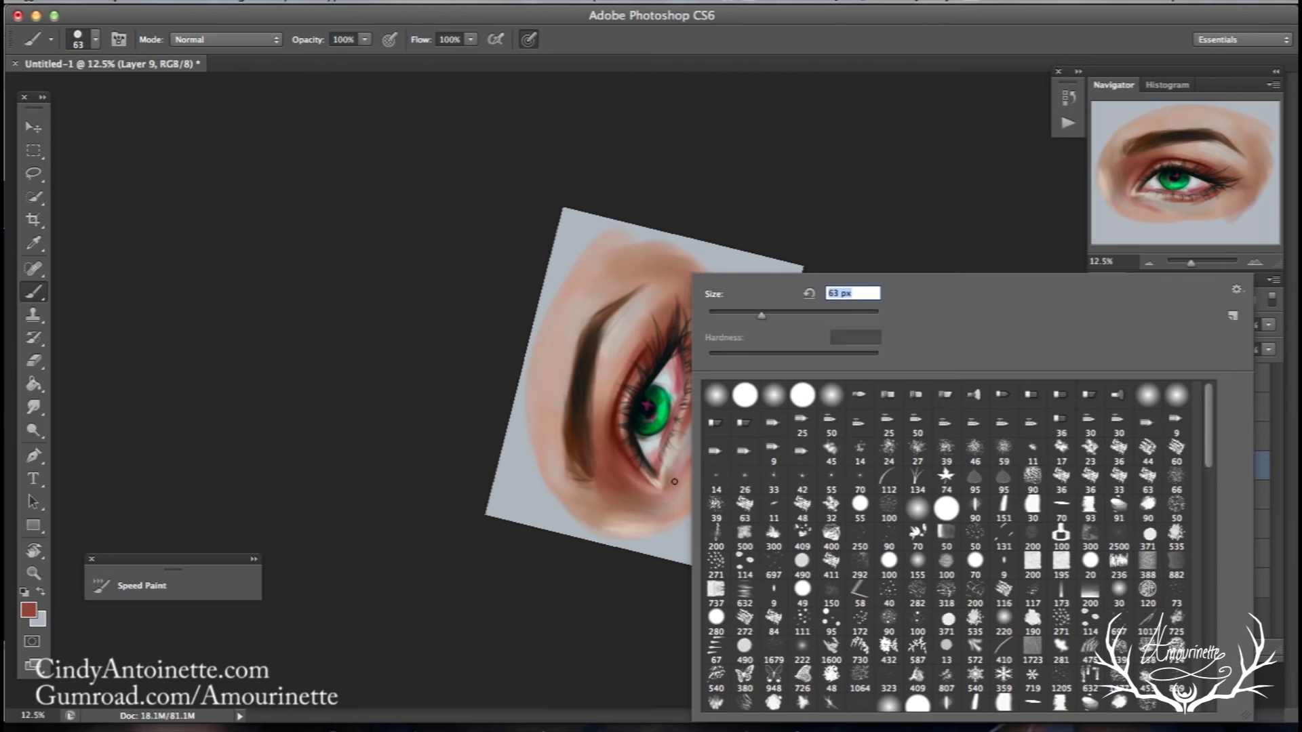
{"action": "left_click", "coordinate": [668, 480]}
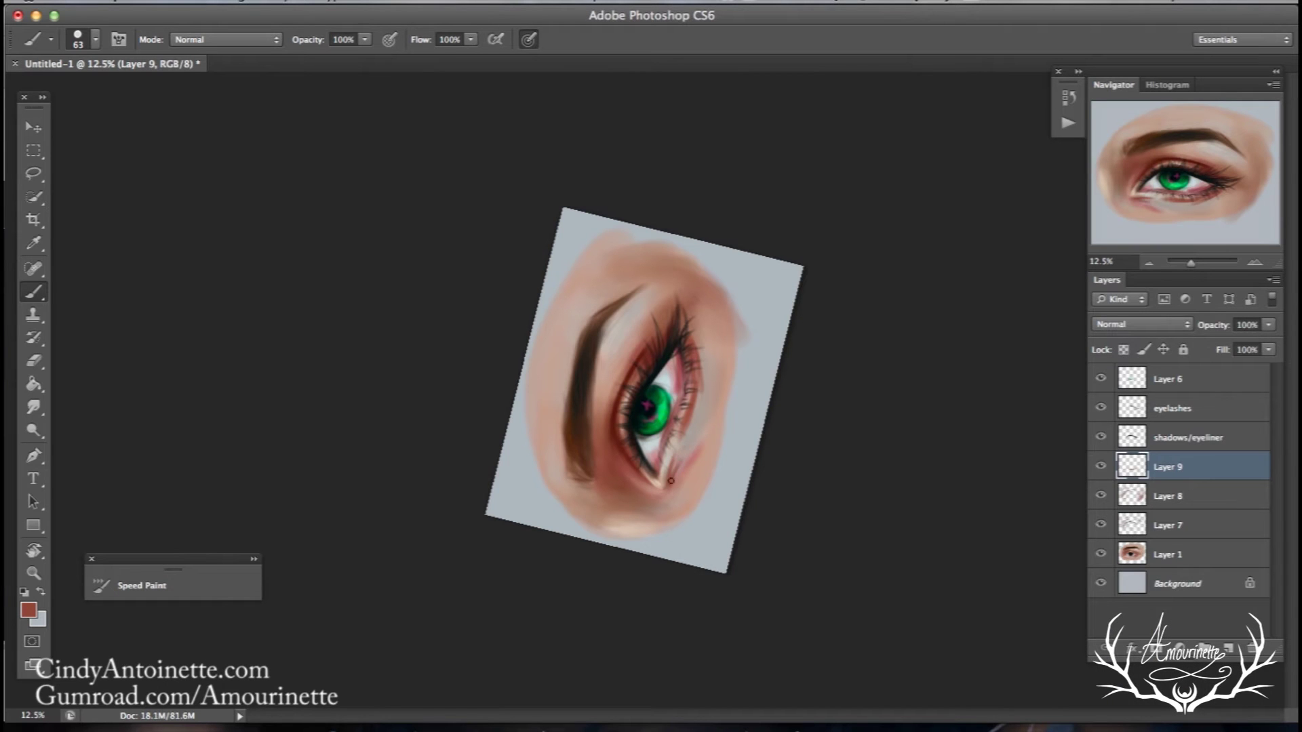
- Widen the reddish shading below the lower lashes with a 129 px brush and soften it with the 332 px eraser
{"action": "right_click", "coordinate": [685, 456]}
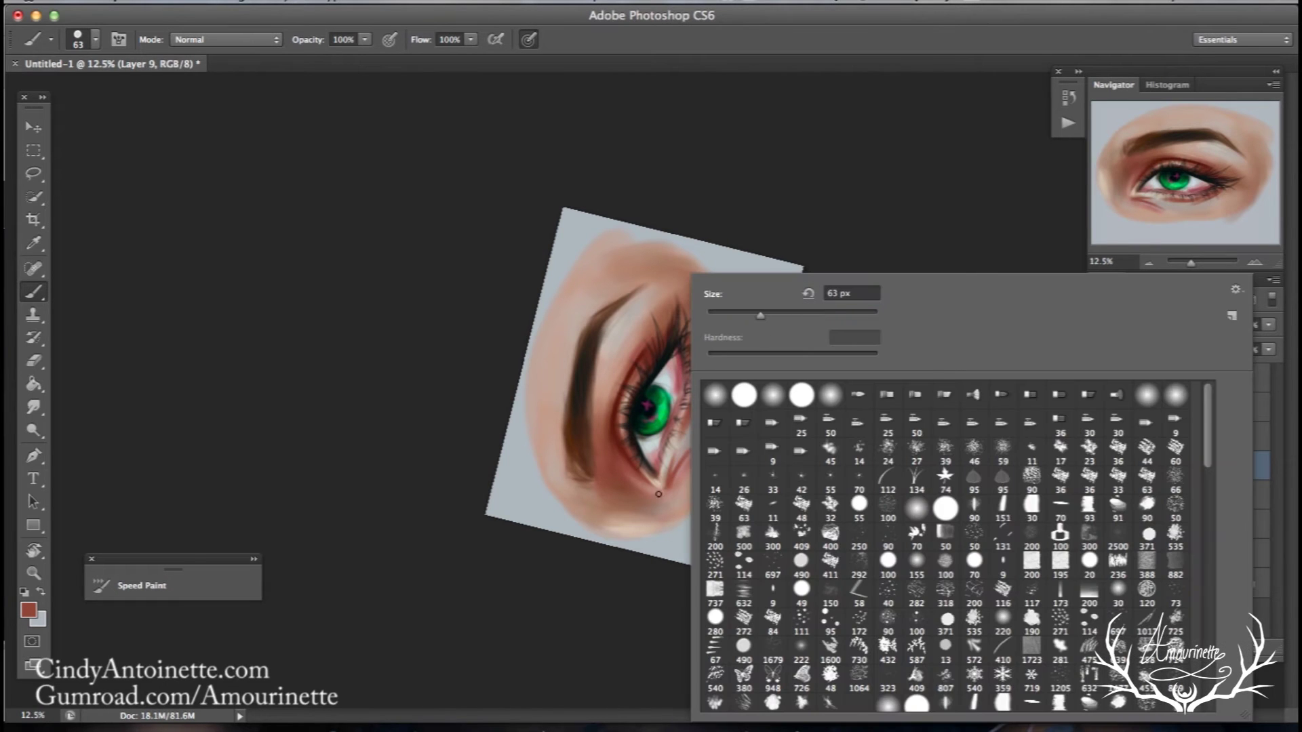
{"action": "right_click", "coordinate": [683, 466]}
{"action": "left_click", "coordinate": [820, 314]}
{"action": "key", "text": "Return"}
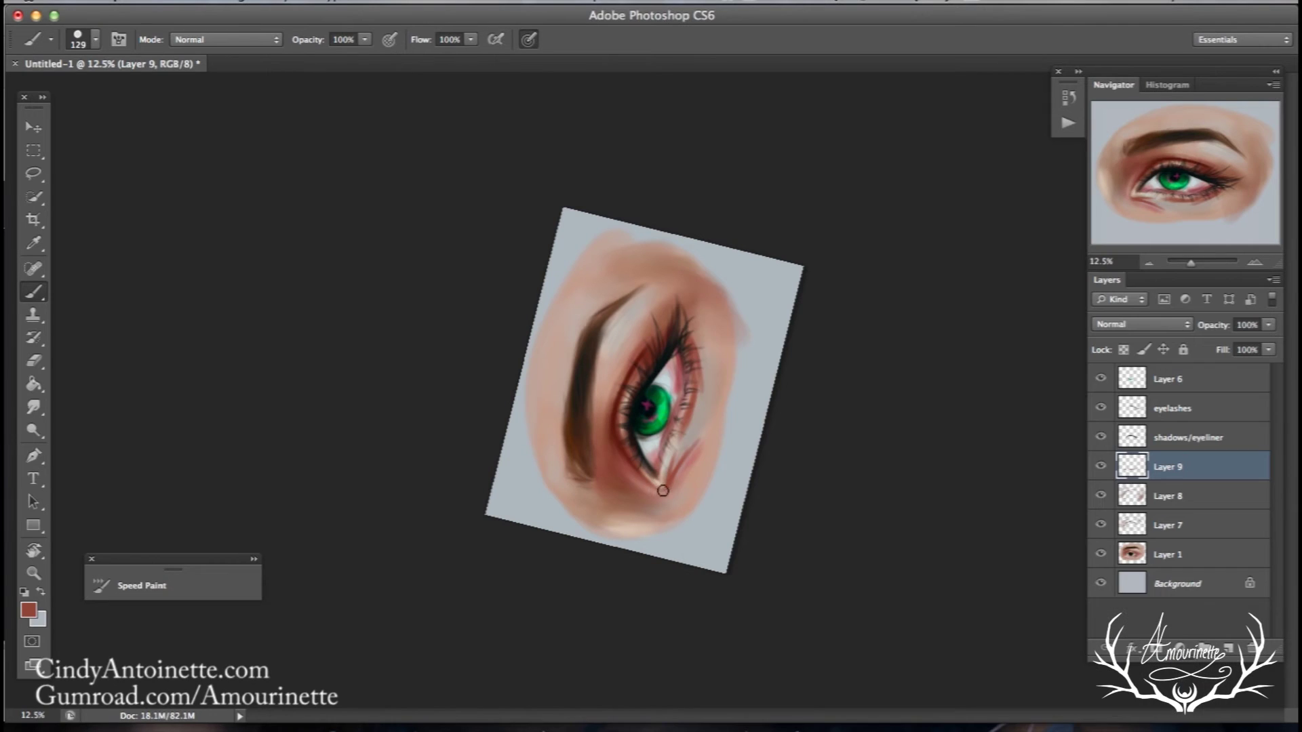
{"action": "left_click_drag", "start_coordinate": [698, 341], "coordinate": [705, 384]}
{"action": "key", "text": "e"}
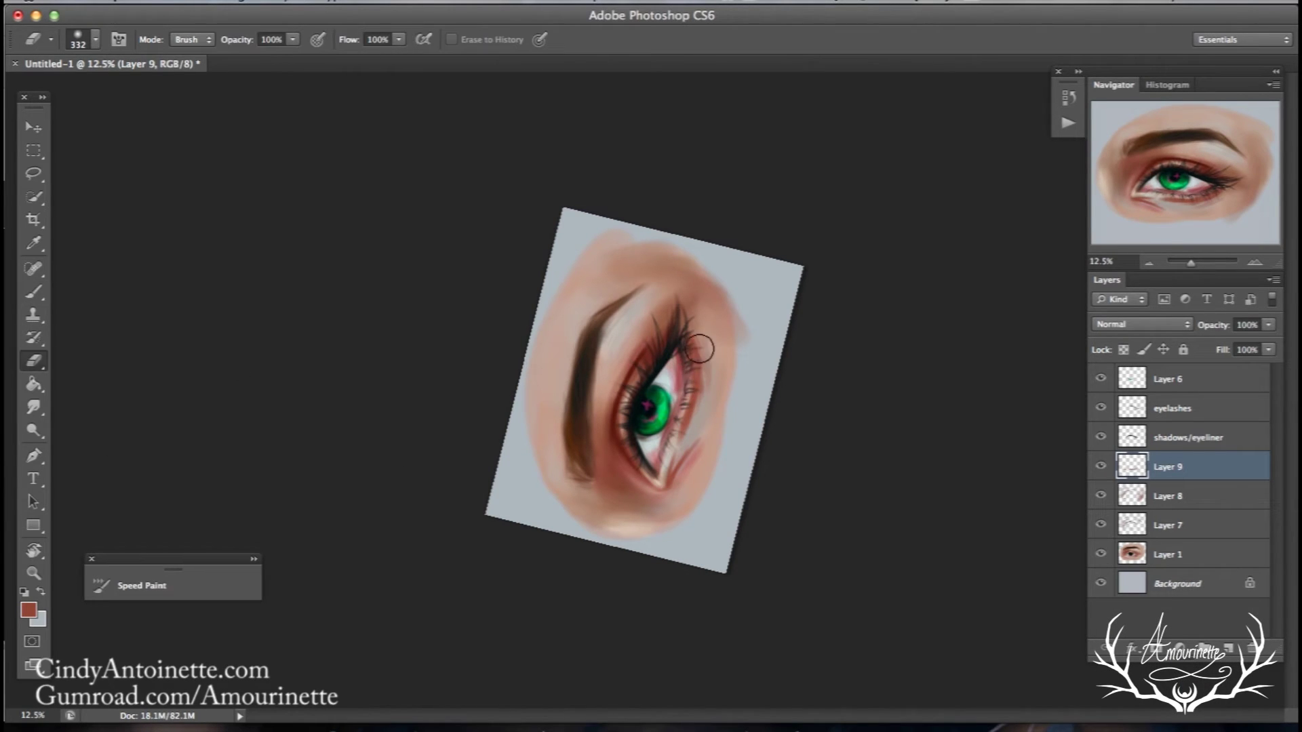
{"action": "mouse_move", "coordinate": [697, 364]}
{"action": "left_mouse_down"}
{"action": "mouse_move", "coordinate": [671, 484]}
{"action": "mouse_move", "coordinate": [693, 461]}
{"action": "left_mouse_up"}
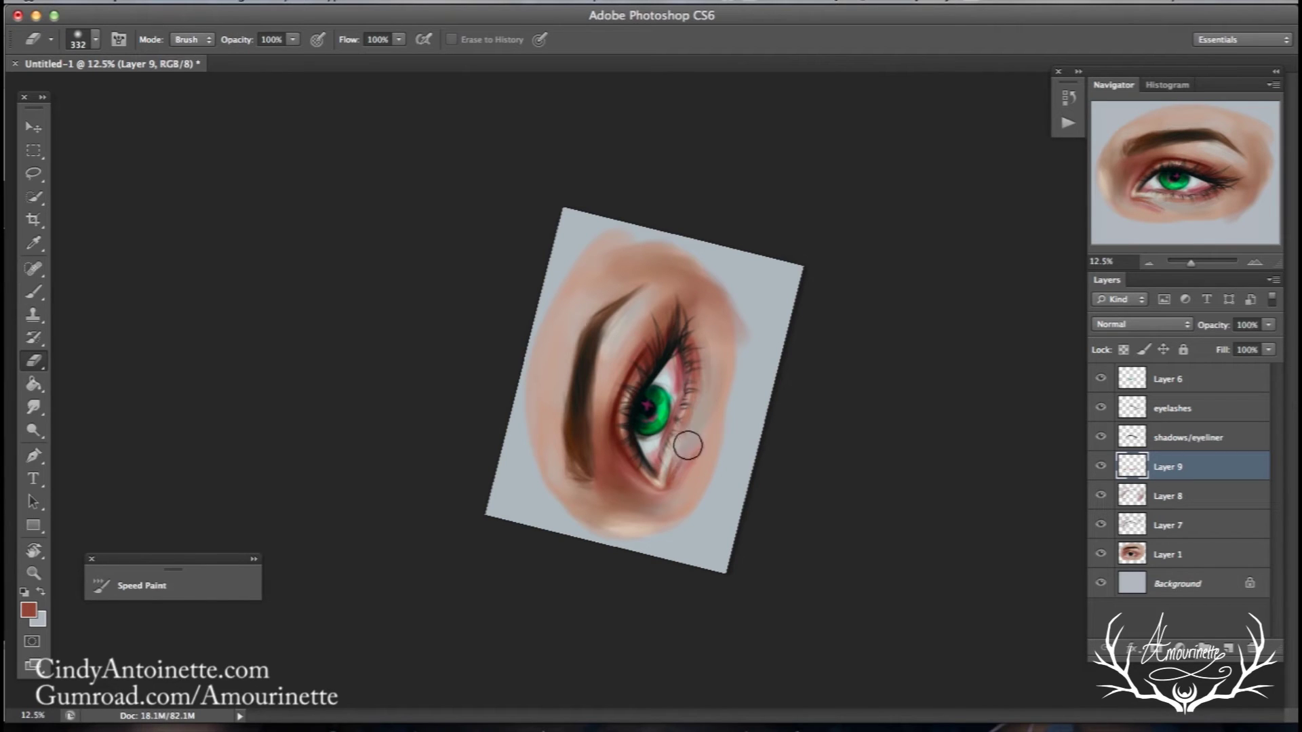
- Blend the under-eye area with sampled skin tones using 172 px and 100 px brushes, and return the view rotation to 0°
{"action": "left_click", "coordinate": [42, 295]}
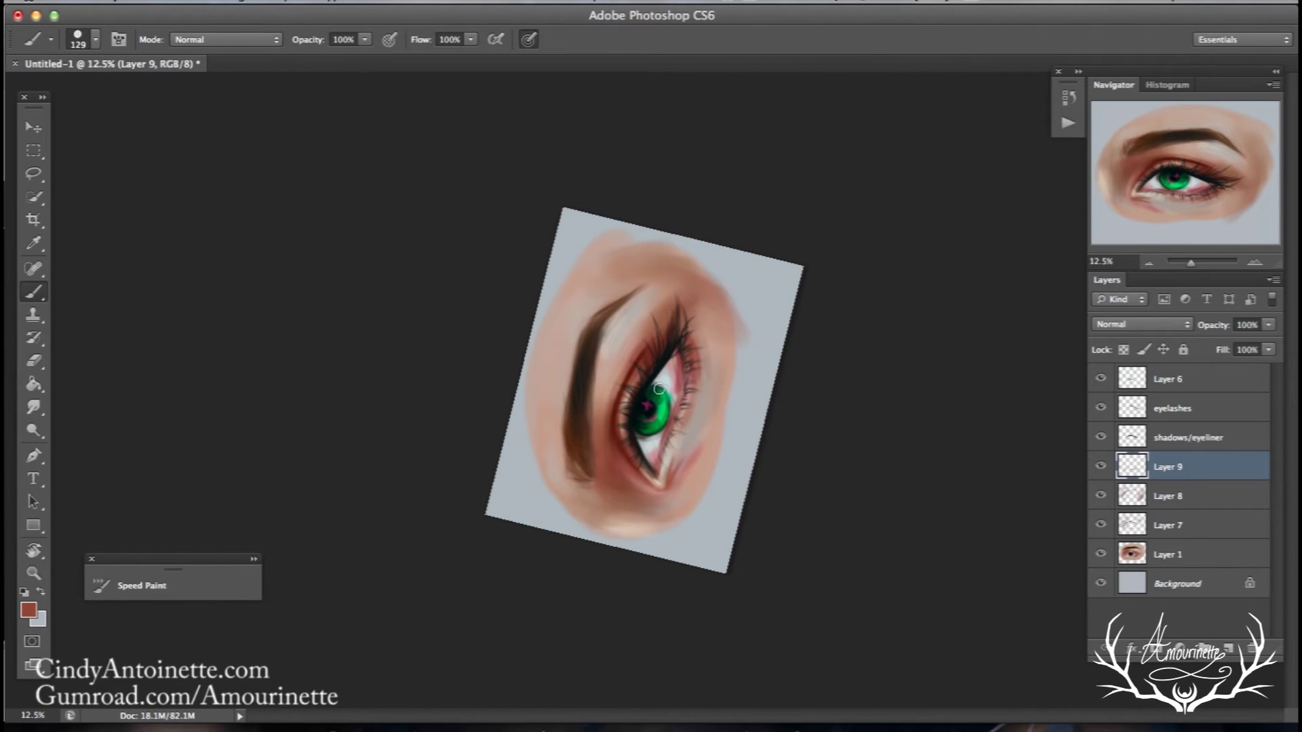
{"action": "right_click", "coordinate": [717, 274]}
{"action": "left_click_drag", "start_coordinate": [838, 314], "coordinate": [849, 314]}
{"action": "left_click", "coordinate": [676, 476], "text": "alt"}
{"action": "mouse_move", "coordinate": [709, 419]}
{"action": "left_mouse_down"}
{"action": "mouse_move", "coordinate": [680, 465]}
{"action": "mouse_move", "coordinate": [717, 385]}
{"action": "left_mouse_up"}
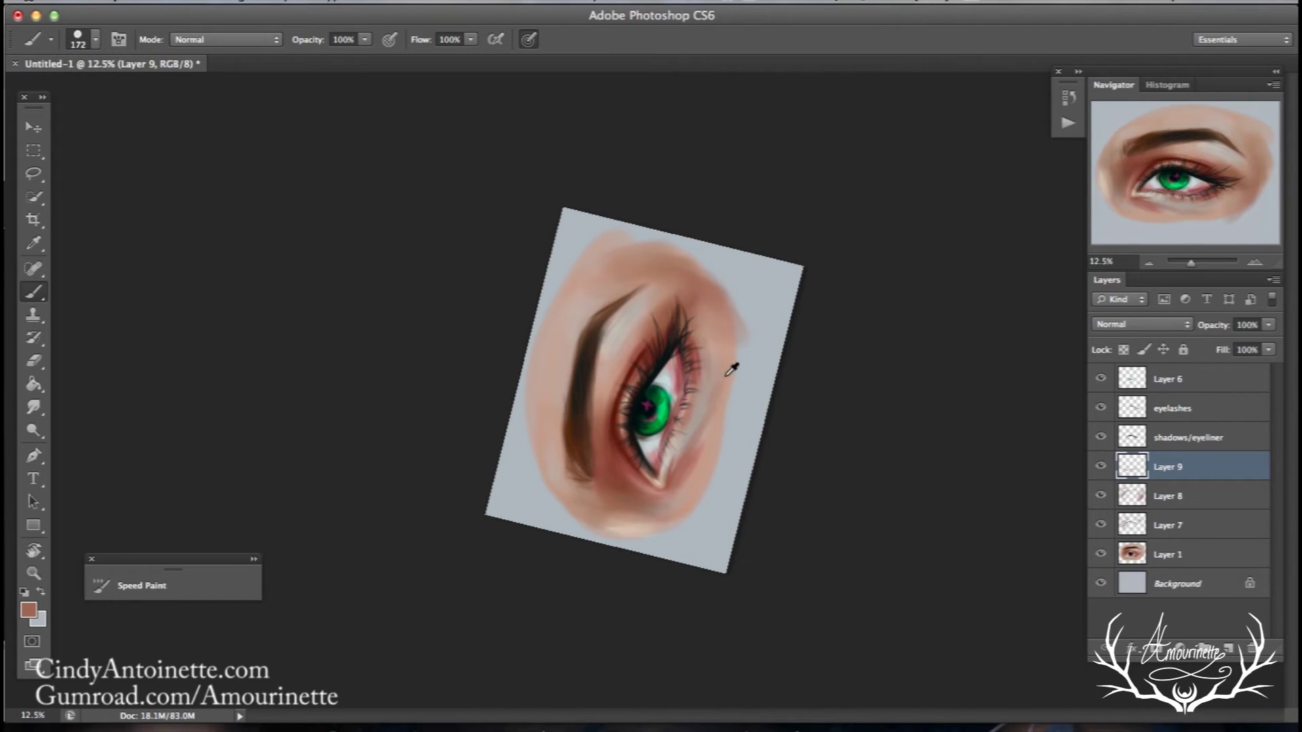
{"action": "left_click", "coordinate": [725, 376], "text": "alt"}
{"action": "right_click", "coordinate": [751, 316]}
{"action": "left_click", "coordinate": [793, 313]}
{"action": "left_click", "coordinate": [678, 479], "text": "alt"}
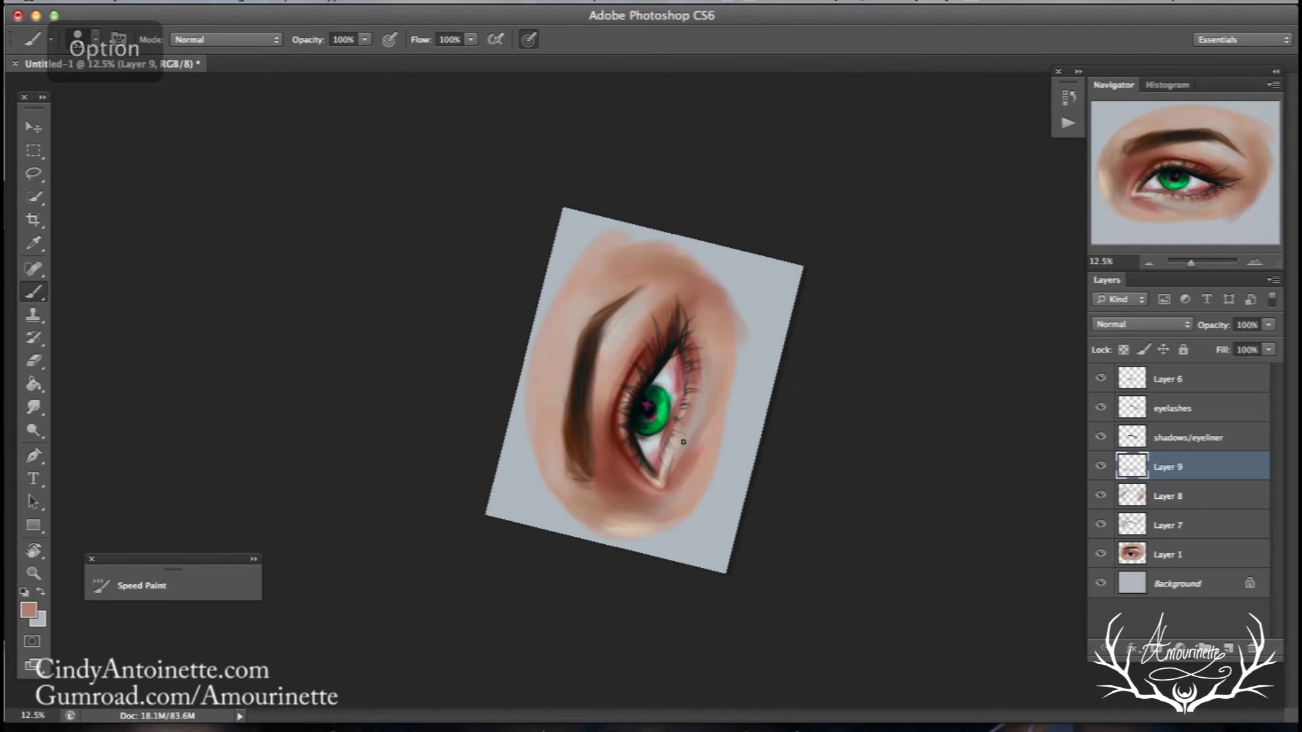
{"action": "left_click", "coordinate": [39, 551]}
{"action": "mouse_move", "coordinate": [324, 341]}
{"action": "left_mouse_down"}
{"action": "mouse_move", "coordinate": [454, 227]}
{"action": "mouse_move", "coordinate": [291, 416]}
{"action": "mouse_move", "coordinate": [325, 355]}
{"action": "mouse_move", "coordinate": [320, 366]}
{"action": "left_mouse_up"}
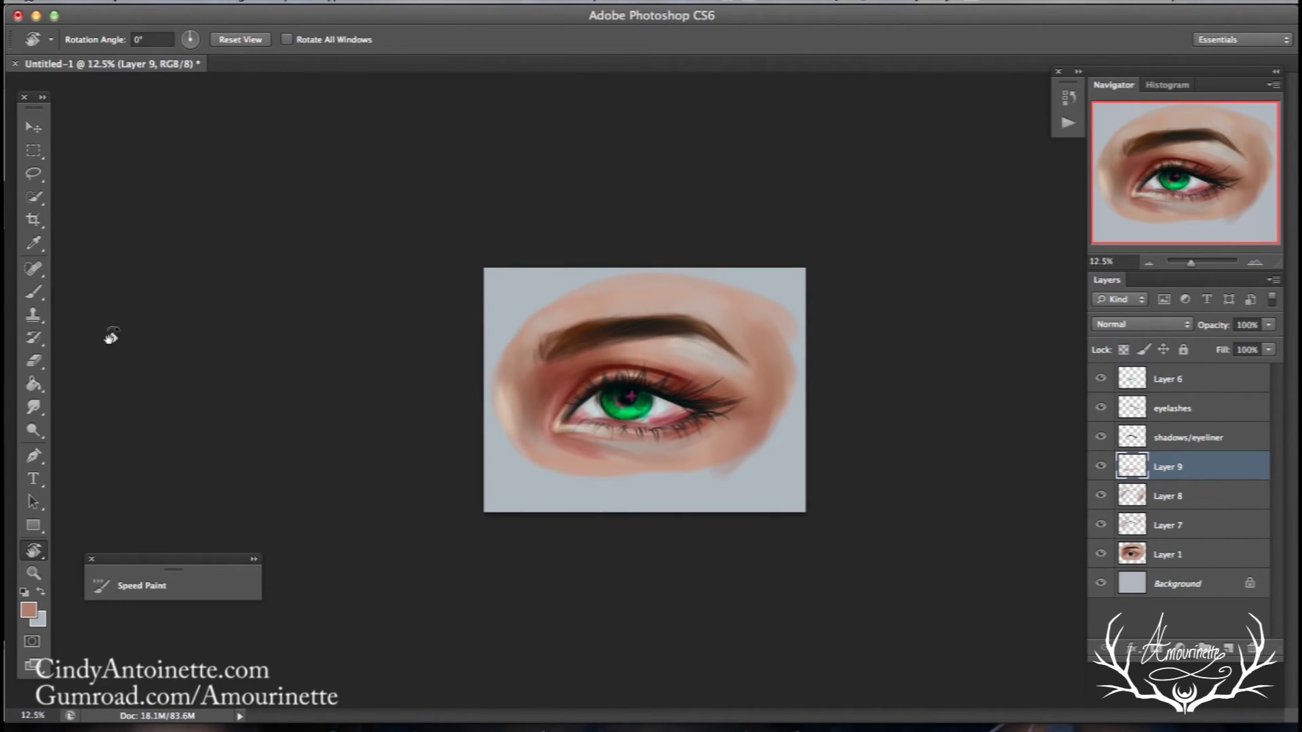
- Sample reddish-brown and skin tones near the inner eye corner and blend them beneath the lower lid with a 195 px brush
{"action": "left_click", "coordinate": [47, 295]}
{"action": "right_click", "coordinate": [675, 272]}
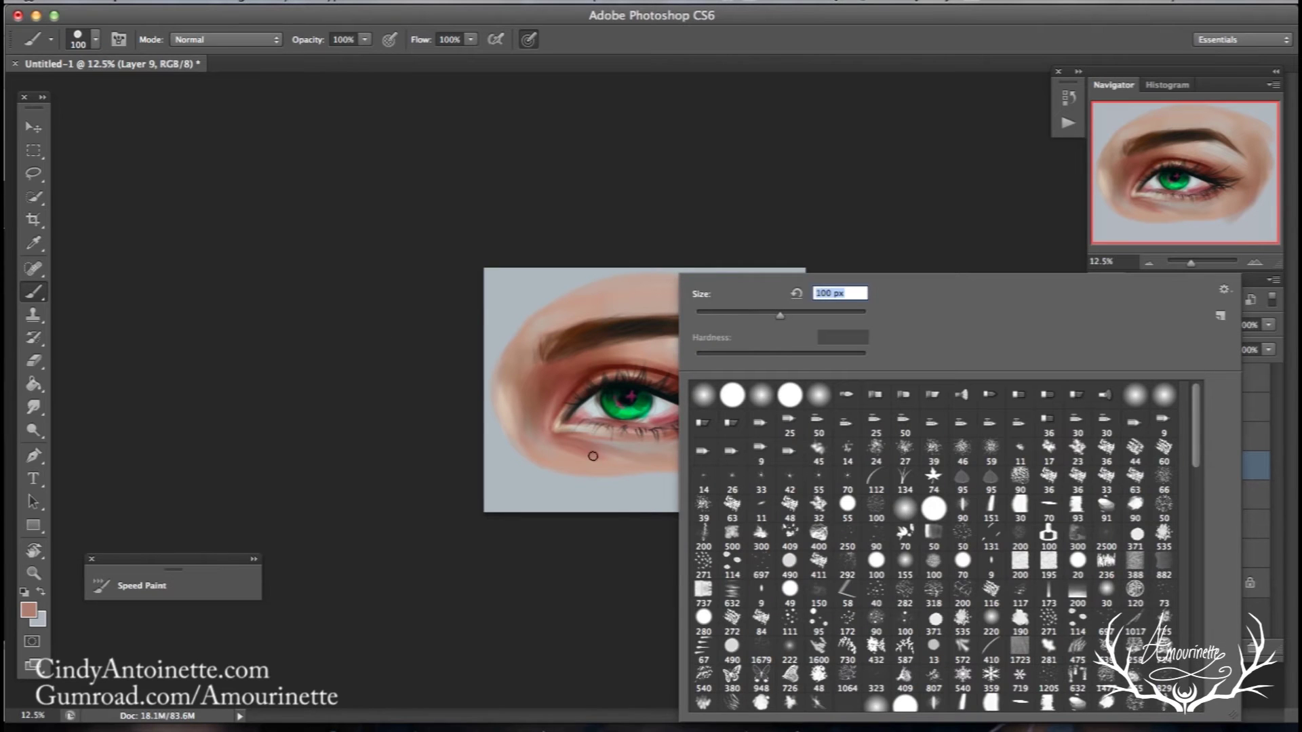
{"action": "left_click", "coordinate": [562, 432], "text": "alt"}
{"action": "right_click", "coordinate": [730, 310]}
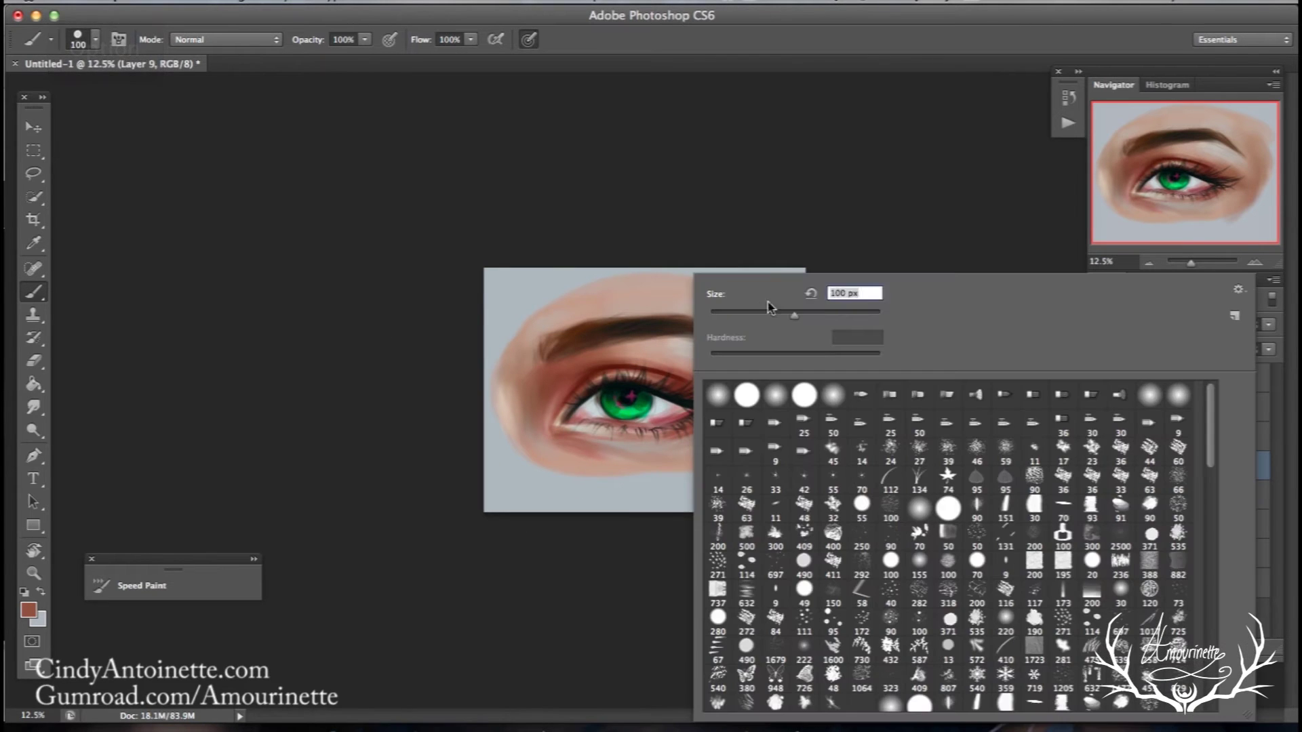
{"action": "left_click", "coordinate": [638, 440], "text": "alt"}
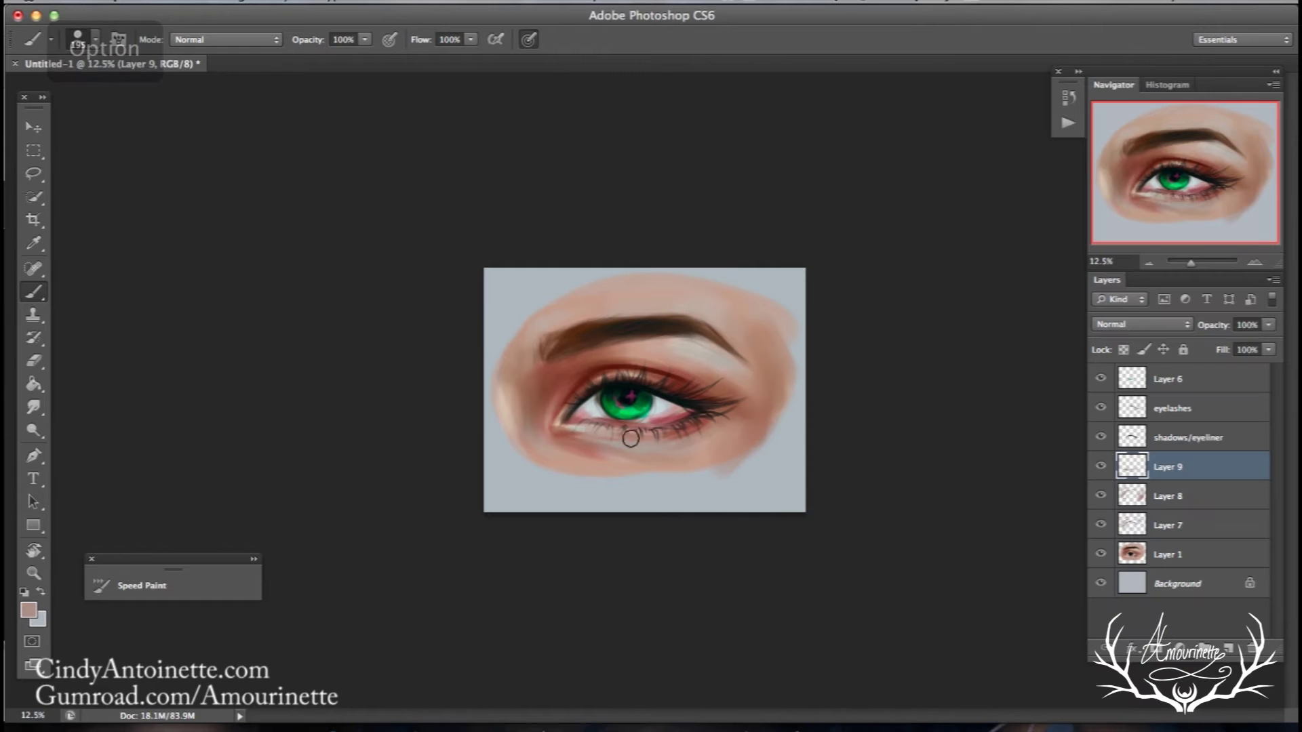
{"action": "left_click", "coordinate": [560, 433], "text": "alt"}
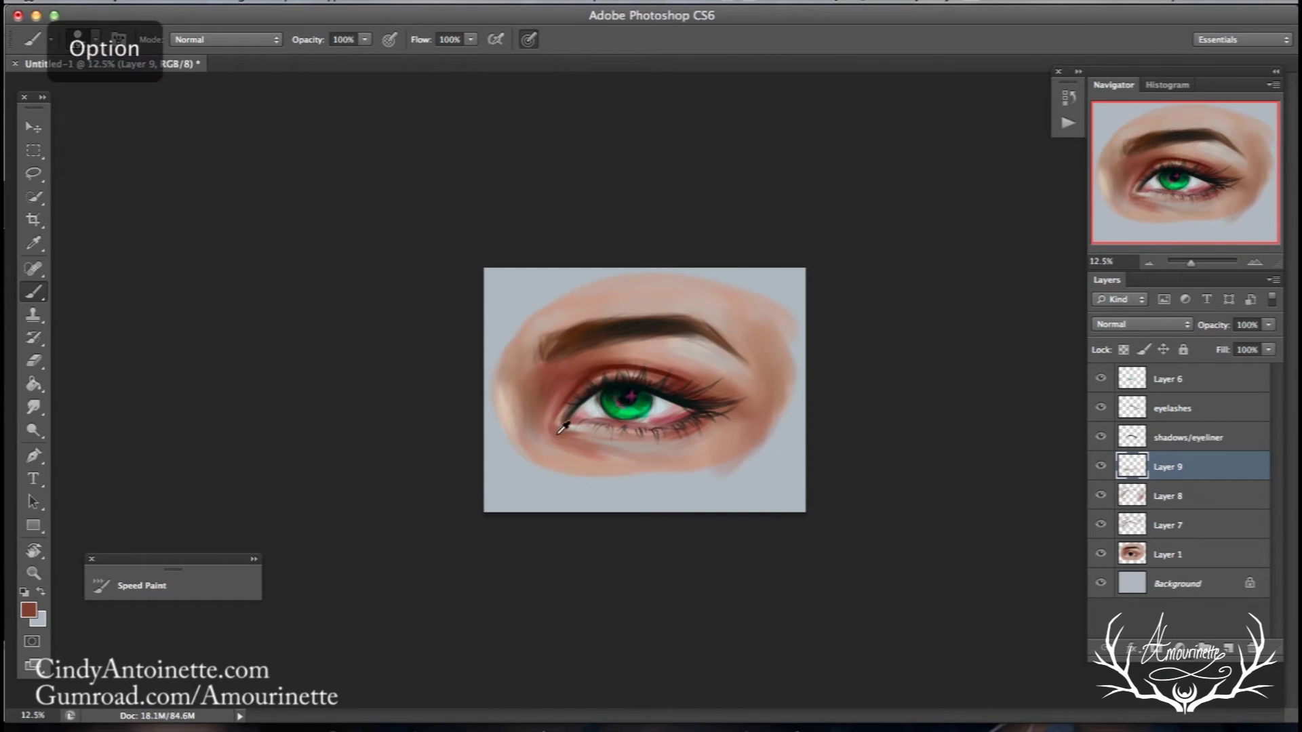
{"action": "left_click", "coordinate": [574, 430], "text": "alt"}
- Extend the blended reddish and skin-tone shading beneath the lower lashes from the inner to the outer eye corner
{"action": "right_click", "coordinate": [683, 377]}
{"action": "left_click", "coordinate": [592, 467]}
{"action": "left_click", "coordinate": [587, 453], "text": "alt"}
{"action": "mouse_move", "coordinate": [553, 437]}
{"action": "left_mouse_down"}
{"action": "mouse_move", "coordinate": [627, 473]}
{"action": "mouse_move", "coordinate": [718, 437]}
{"action": "left_mouse_up"}
{"action": "left_click", "coordinate": [585, 459], "text": "alt"}
{"action": "left_click", "coordinate": [666, 449], "text": "alt"}
{"action": "left_click", "coordinate": [727, 432], "text": "alt"}
- Pick pale pink #e7d1c6 and paint soft highlights on the skin beneath the outer eye corner, reducing the brush to 146 px
{"action": "left_click", "coordinate": [28, 611]}
{"action": "left_click", "coordinate": [828, 260]}
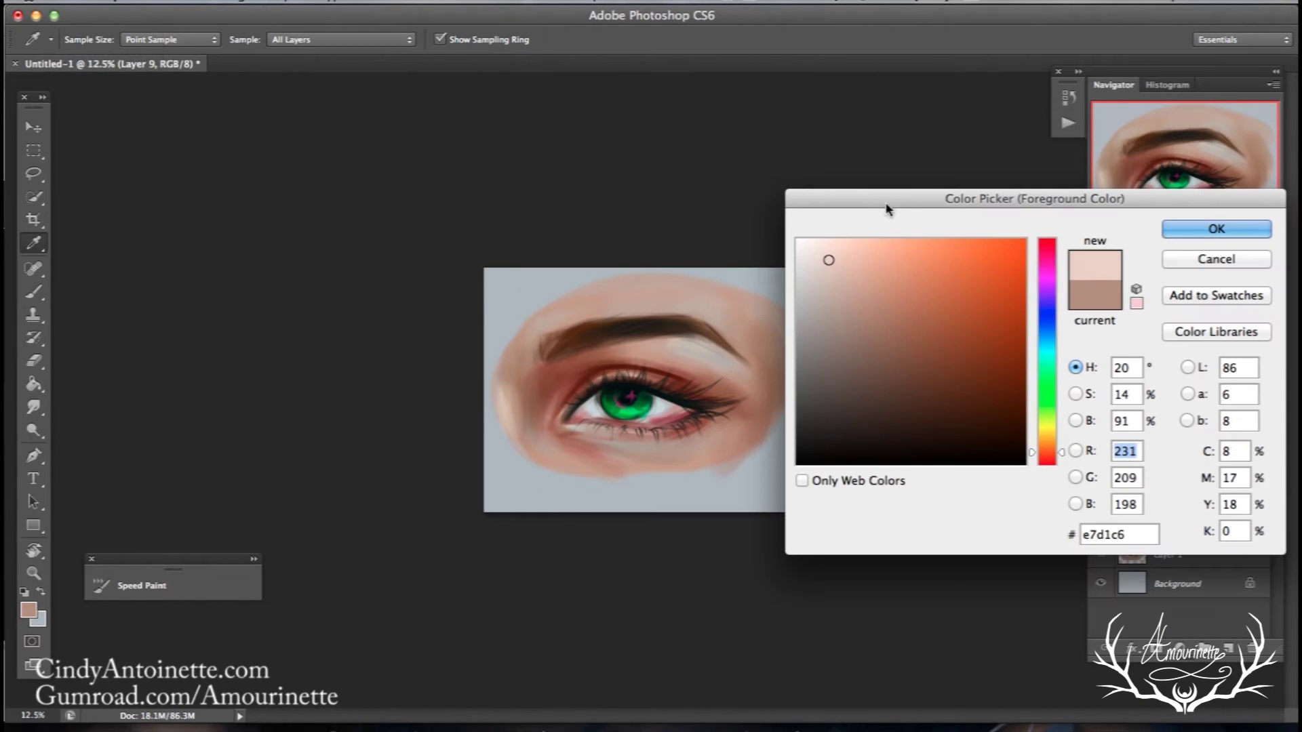
{"action": "left_click", "coordinate": [1216, 230]}
{"action": "key", "text": "b"}
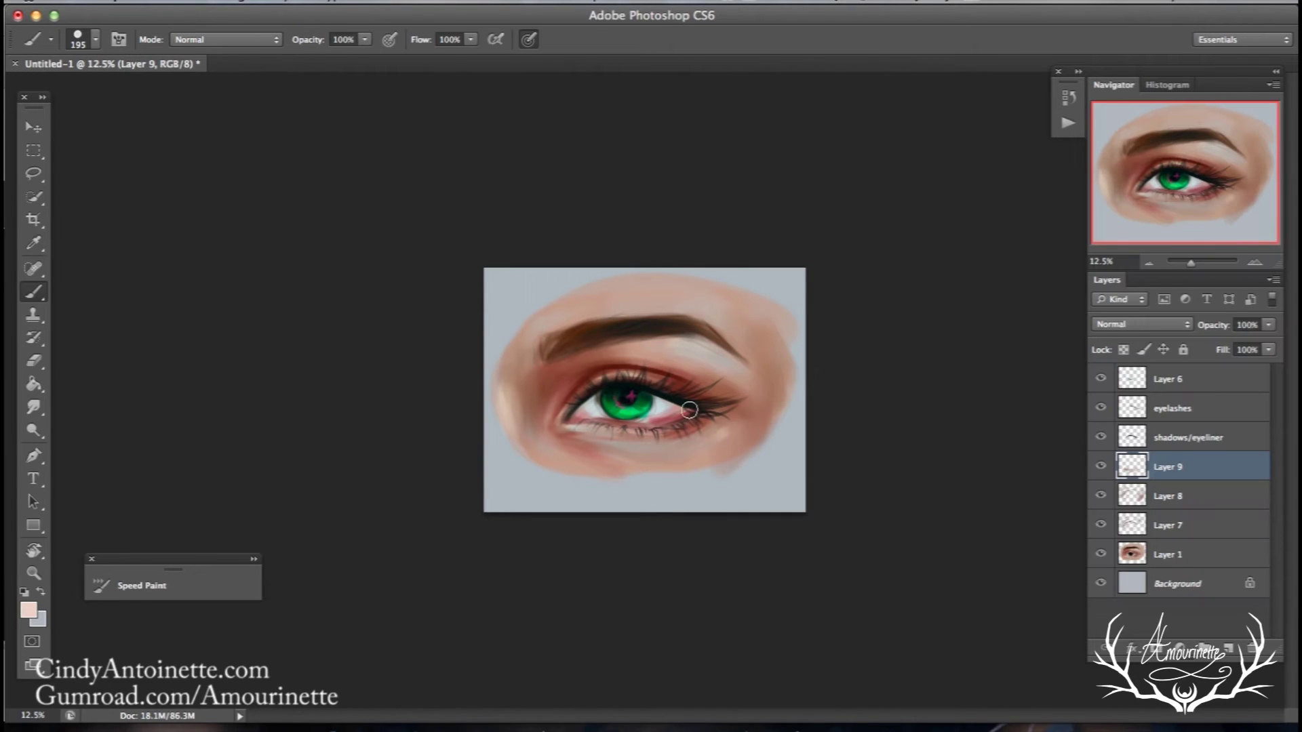
{"action": "right_click", "coordinate": [740, 347]}
{"action": "left_click_drag", "start_coordinate": [884, 315], "coordinate": [894, 315]}
{"action": "key", "text": "Return"}
{"action": "right_click", "coordinate": [739, 336]}
{"action": "left_click", "coordinate": [854, 313]}
{"action": "key", "text": "Return"}
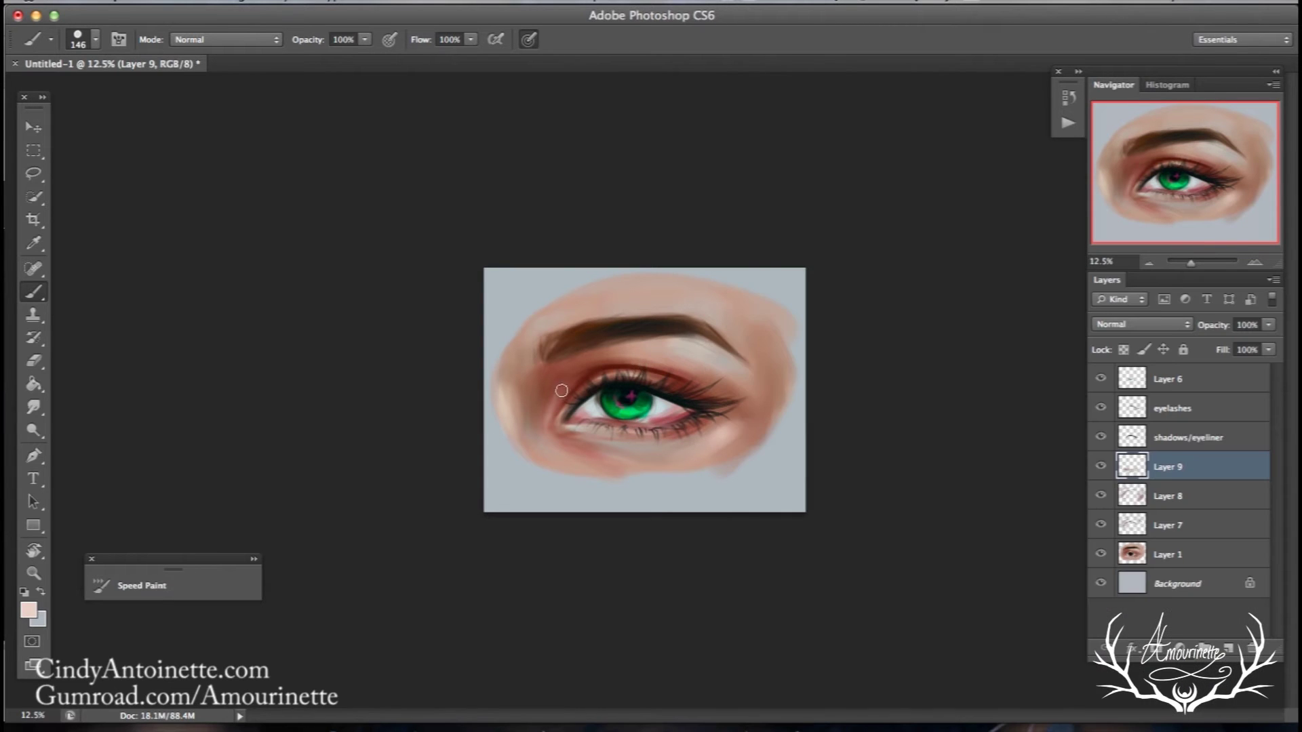
- Add a new layer above Layer 9 and derive a very dark, muted green from the iris colour for a 69 px brush
{"action": "right_click", "coordinate": [568, 400]}
{"action": "left_click_drag", "start_coordinate": [697, 315], "coordinate": [677, 315]}
{"action": "key", "text": "Return"}
{"action": "left_click", "coordinate": [1227, 648]}
{"action": "left_click", "coordinate": [613, 392], "text": "alt"}
{"action": "left_click", "coordinate": [28, 611]}
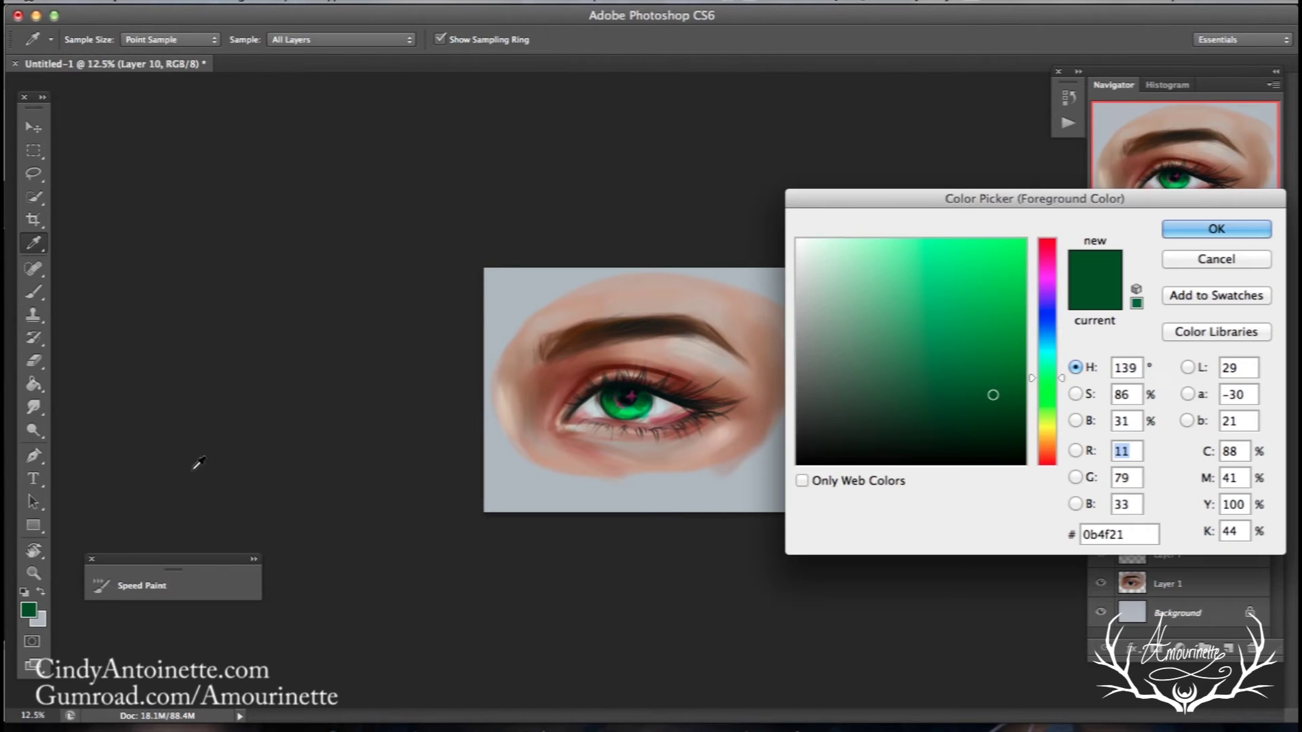
{"action": "left_click", "coordinate": [893, 433]}
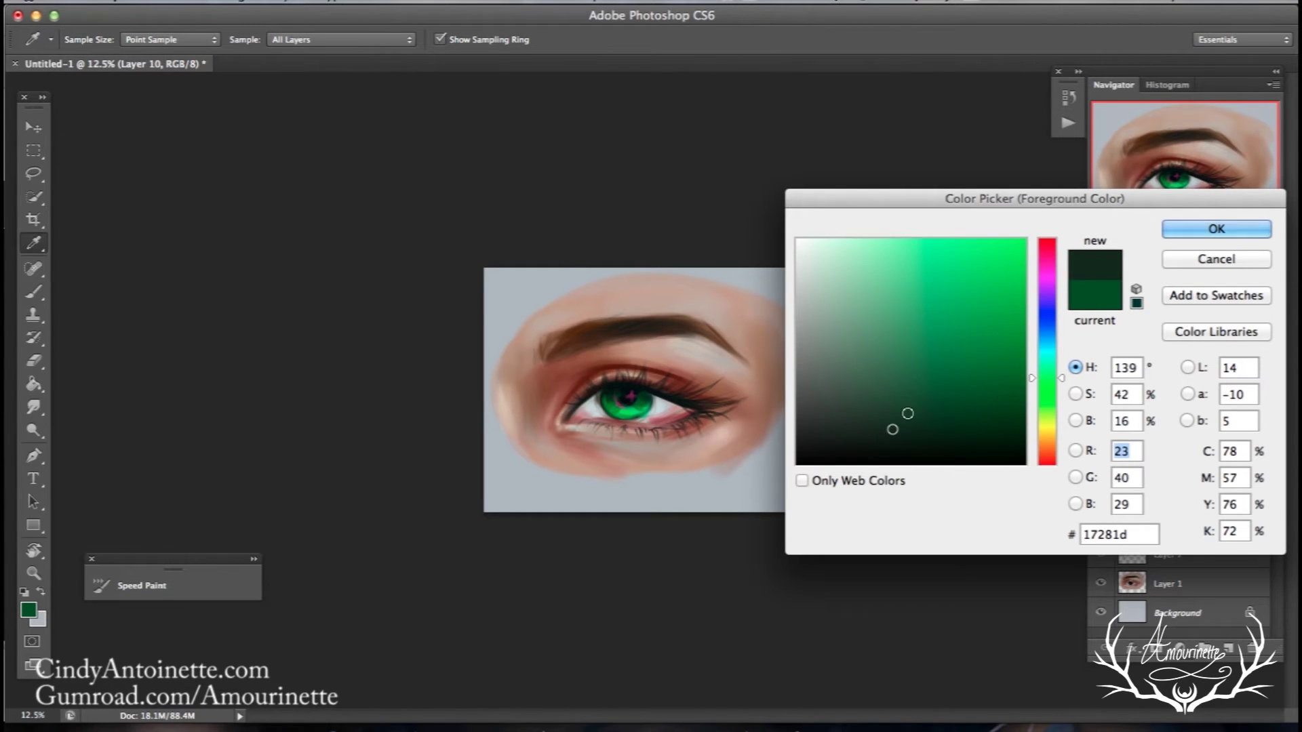
{"action": "left_click", "coordinate": [1178, 229]}
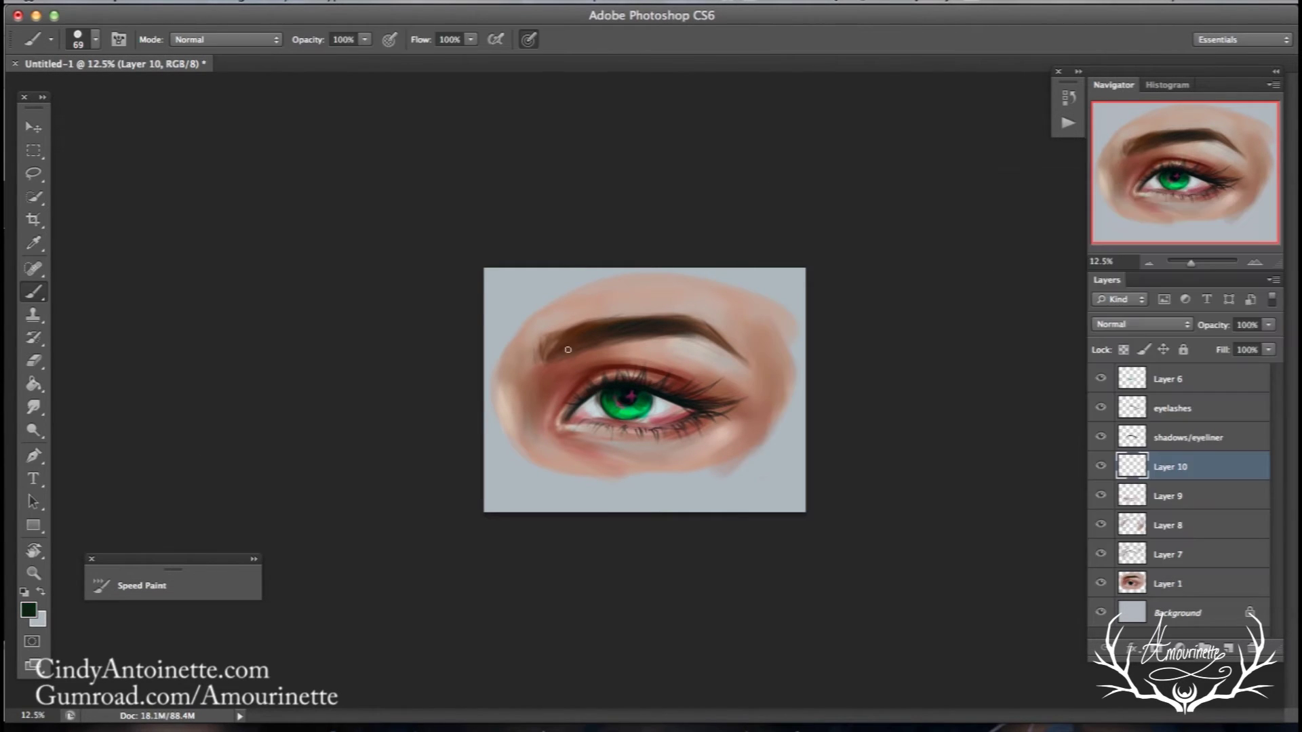
- Rotate the view to tilt the eye and paint a dark green shadow on the eyeball beneath the upper lid with a 108 px brush
{"action": "left_click", "coordinate": [33, 551]}
{"action": "mouse_move", "coordinate": [308, 207]}
{"action": "left_mouse_down"}
{"action": "mouse_move", "coordinate": [263, 382]}
{"action": "mouse_move", "coordinate": [272, 461]}
{"action": "left_mouse_up"}
{"action": "left_click", "coordinate": [33, 292]}
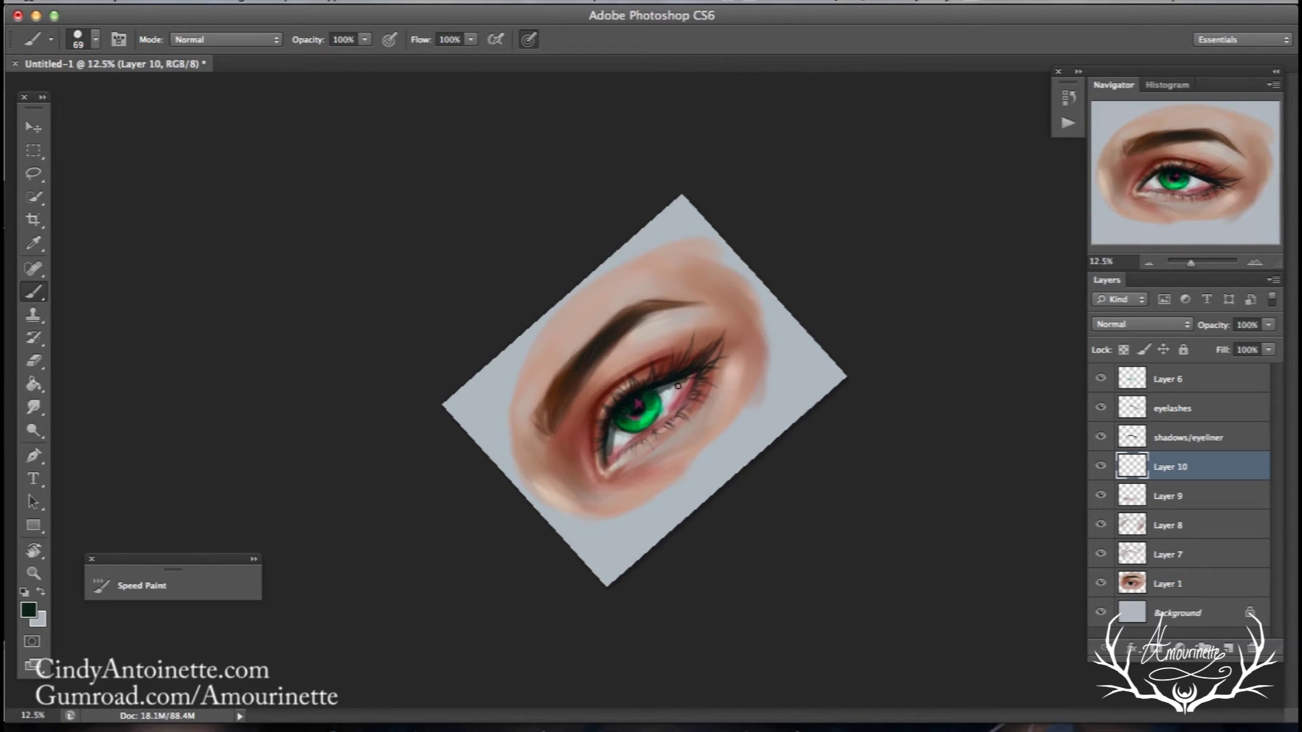
{"action": "right_click", "coordinate": [713, 322]}
{"action": "left_click", "coordinate": [804, 316]}
{"action": "left_click_drag", "start_coordinate": [608, 450], "coordinate": [613, 439]}
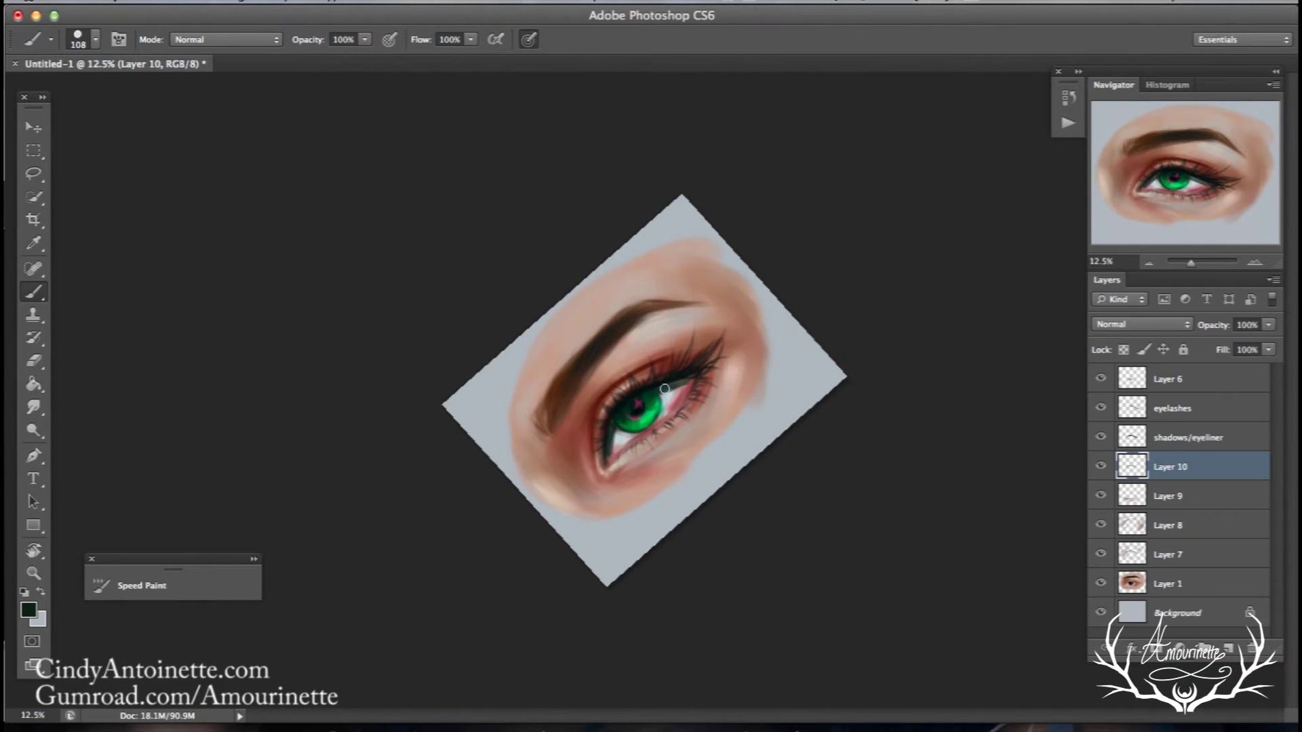
- Soften the dark shadow over the eye white at both corners with a 129 px eraser
{"action": "left_click", "coordinate": [52, 356]}
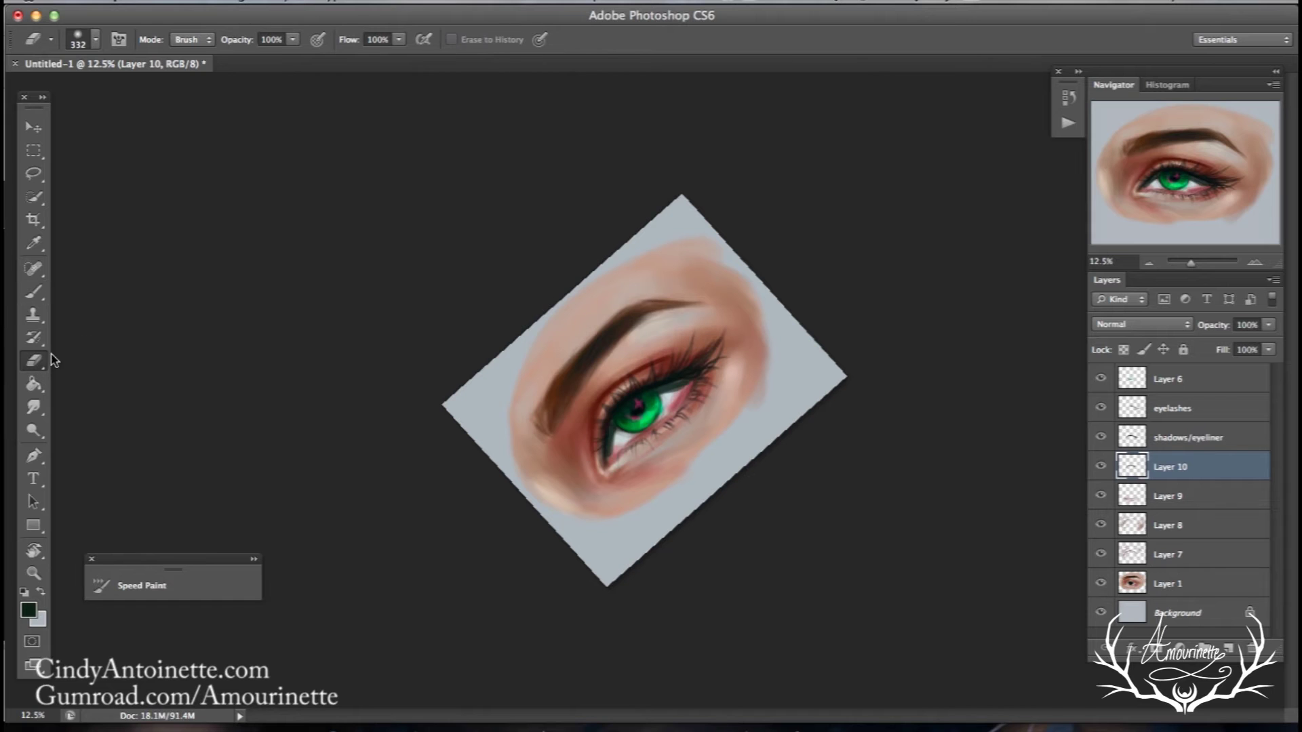
{"action": "right_click", "coordinate": [649, 412]}
{"action": "mouse_move", "coordinate": [796, 328]}
{"action": "left_mouse_down"}
{"action": "mouse_move", "coordinate": [785, 322]}
{"action": "mouse_move", "coordinate": [812, 318]}
{"action": "left_mouse_up"}
{"action": "left_click", "coordinate": [605, 466]}
{"action": "left_click_drag", "start_coordinate": [668, 392], "coordinate": [674, 392]}
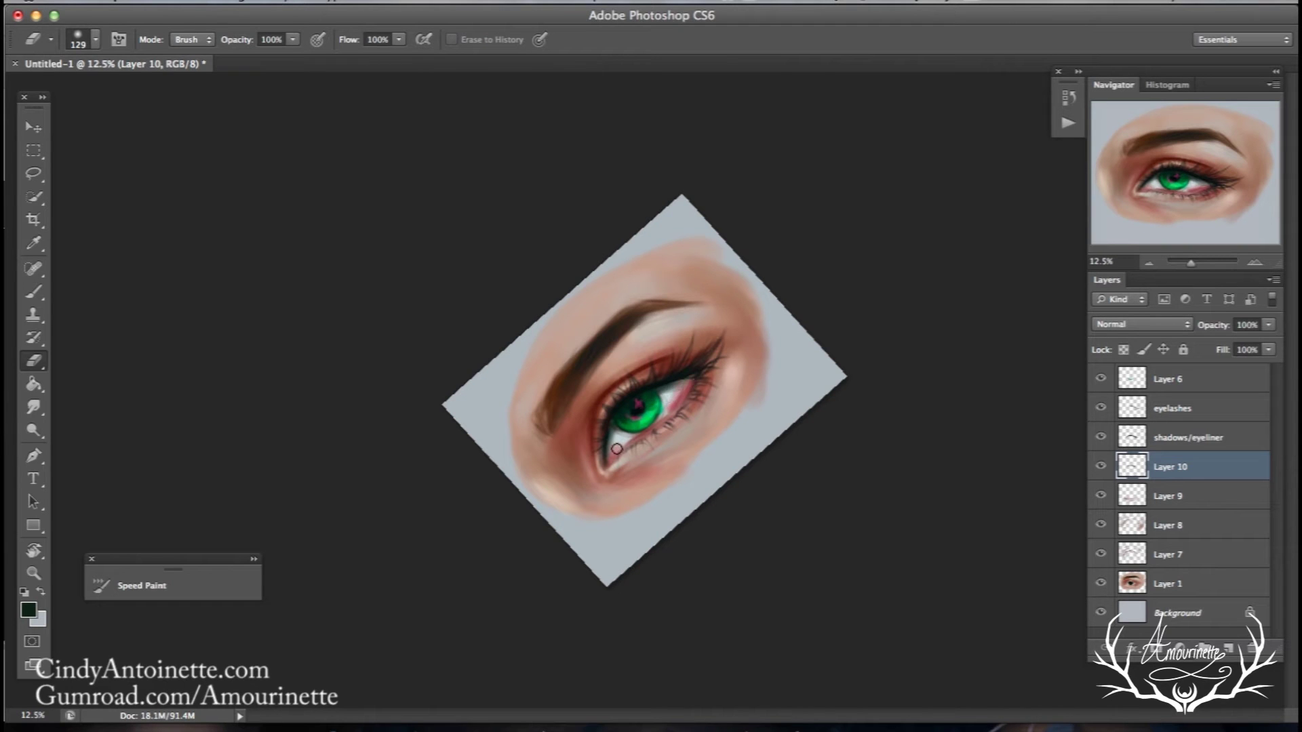
- Paint dark red #712e34 along the lower waterline with a 79 px brush, and return the view rotation to 0°
{"action": "left_click", "coordinate": [39, 292]}
{"action": "left_click", "coordinate": [685, 396], "text": "alt"}
{"action": "left_click", "coordinate": [29, 610]}
{"action": "left_click", "coordinate": [934, 366]}
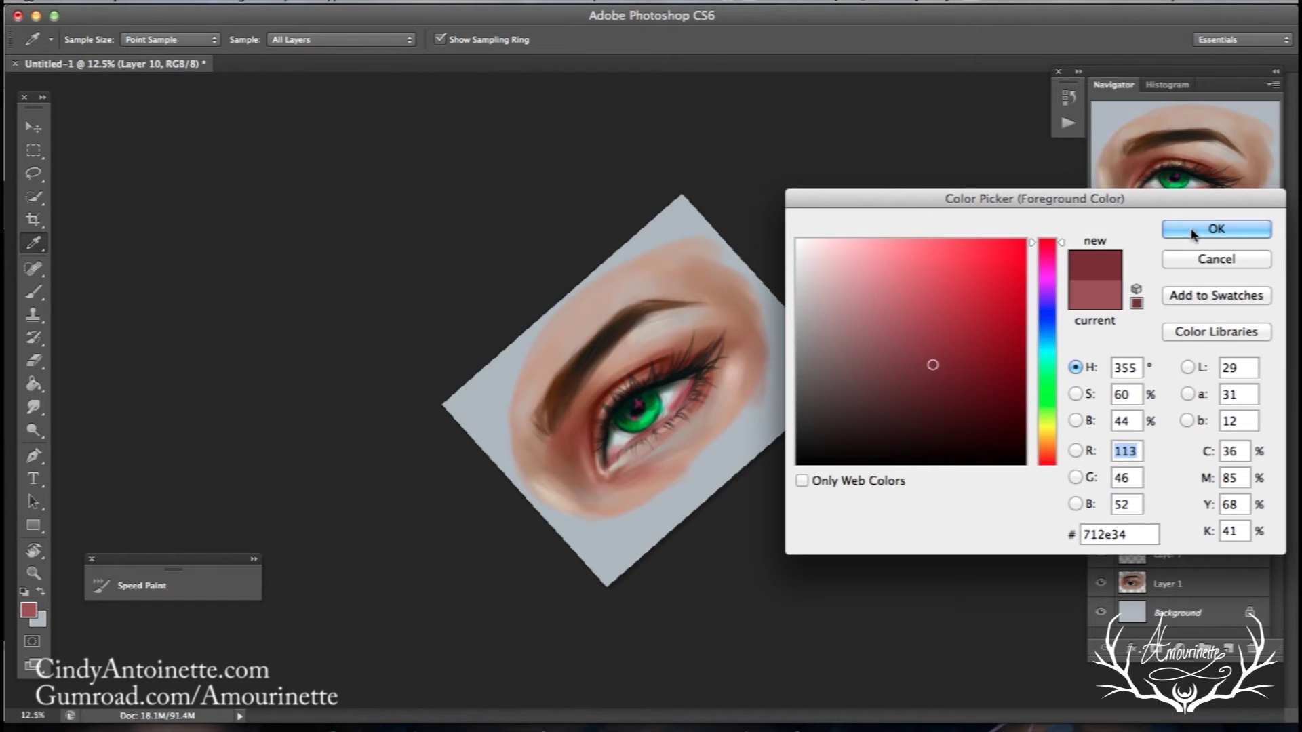
{"action": "left_click", "coordinate": [944, 370]}
{"action": "left_click", "coordinate": [1193, 229]}
{"action": "key", "text": "b"}
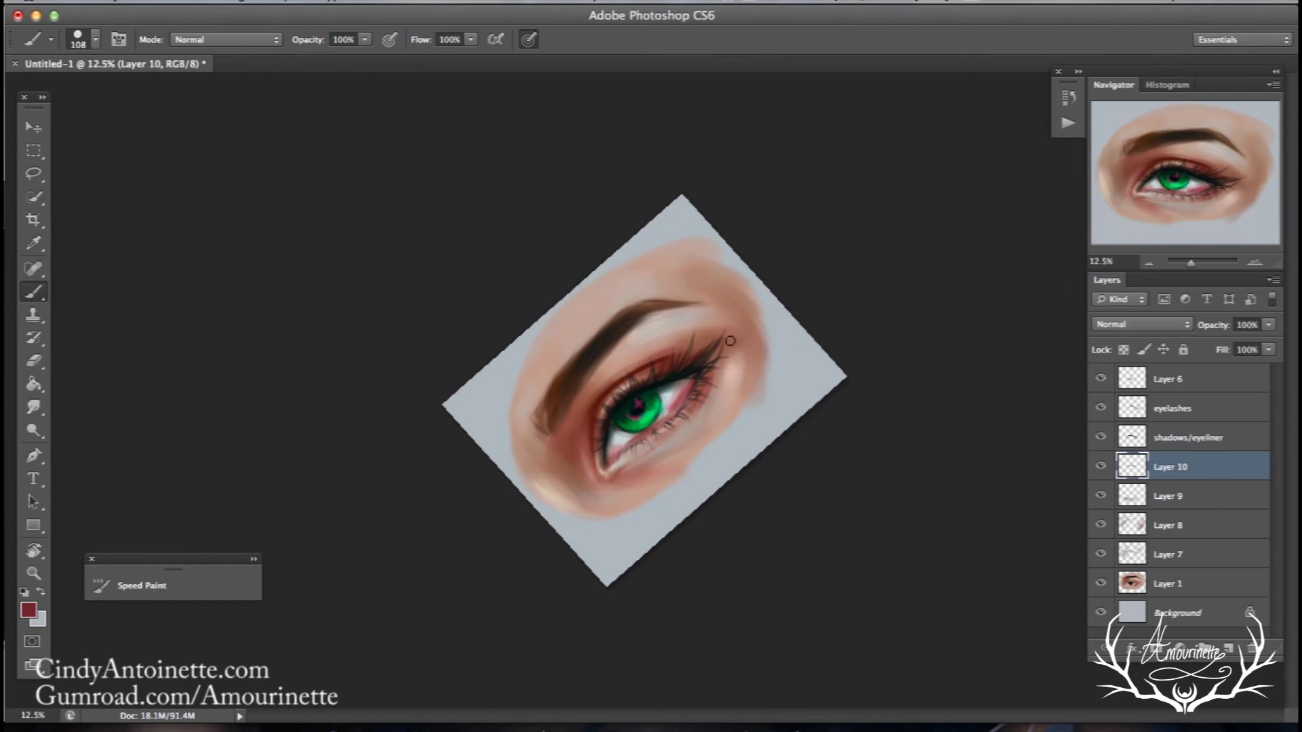
{"action": "right_click", "coordinate": [735, 346]}
{"action": "left_click", "coordinate": [816, 314]}
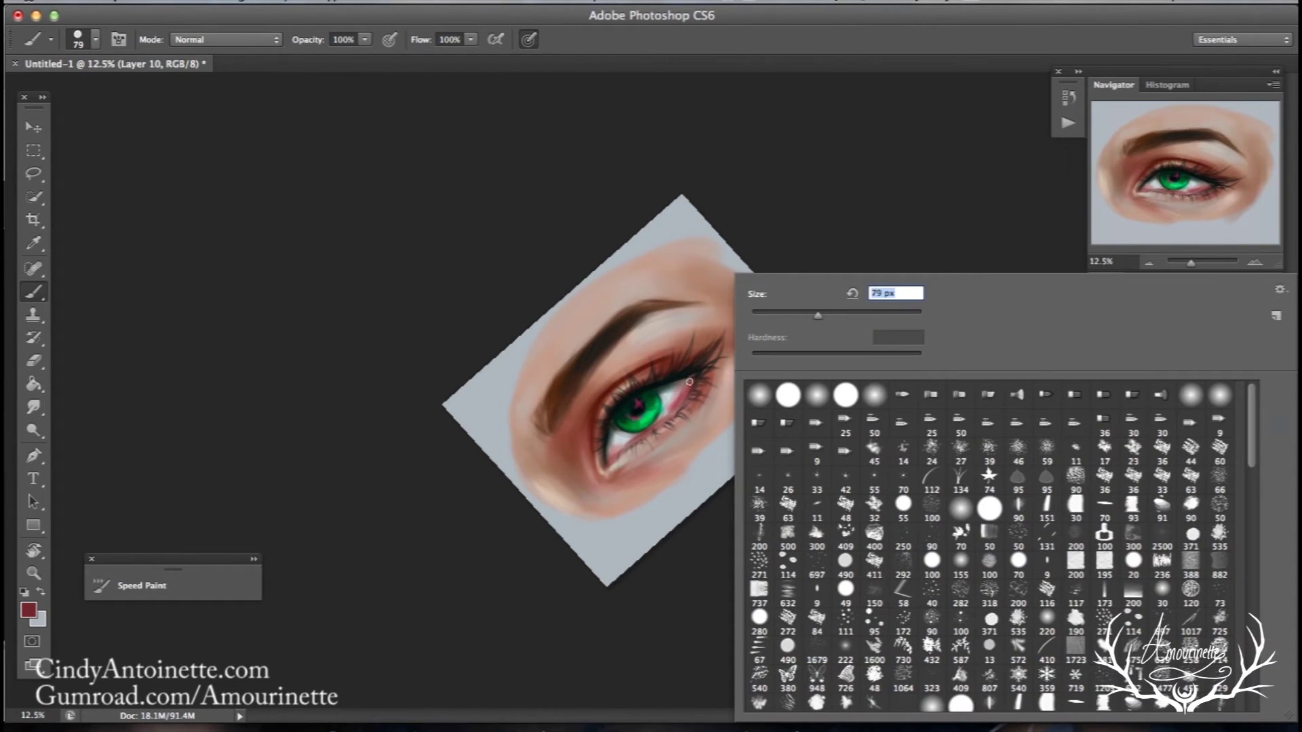
{"action": "key", "text": "Return"}
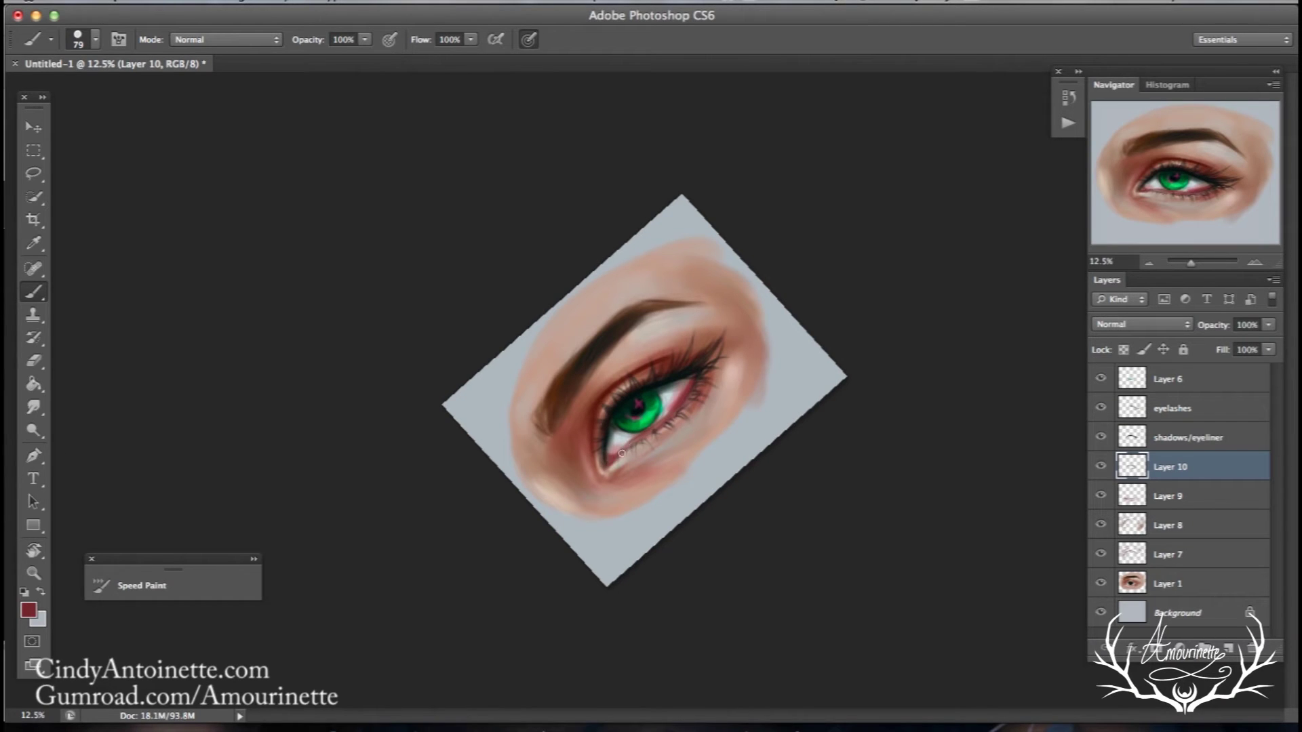
{"action": "left_click", "coordinate": [42, 552]}
{"action": "left_click_drag", "start_coordinate": [270, 290], "coordinate": [308, 357]}
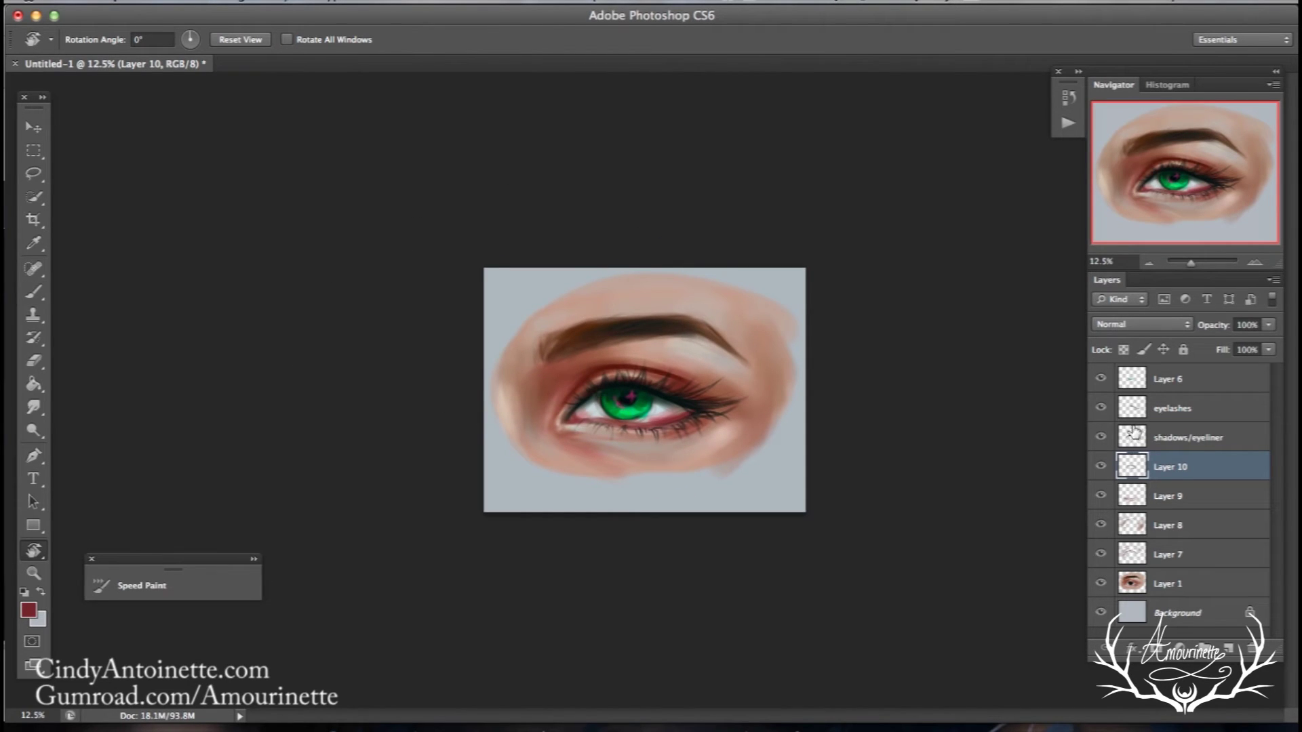
- Merge the layers from shadows/eyeliner down to Layer 1 into one and check the remaining layers by toggling their visibility
{"action": "left_click", "coordinate": [1166, 440]}
{"action": "left_click", "coordinate": [1183, 585], "text": "shift"}
{"action": "right_click", "coordinate": [1183, 585]}
{"action": "left_click", "coordinate": [1071, 540]}
{"action": "left_click", "coordinate": [1100, 378]}
{"action": "left_click", "coordinate": [1099, 378]}
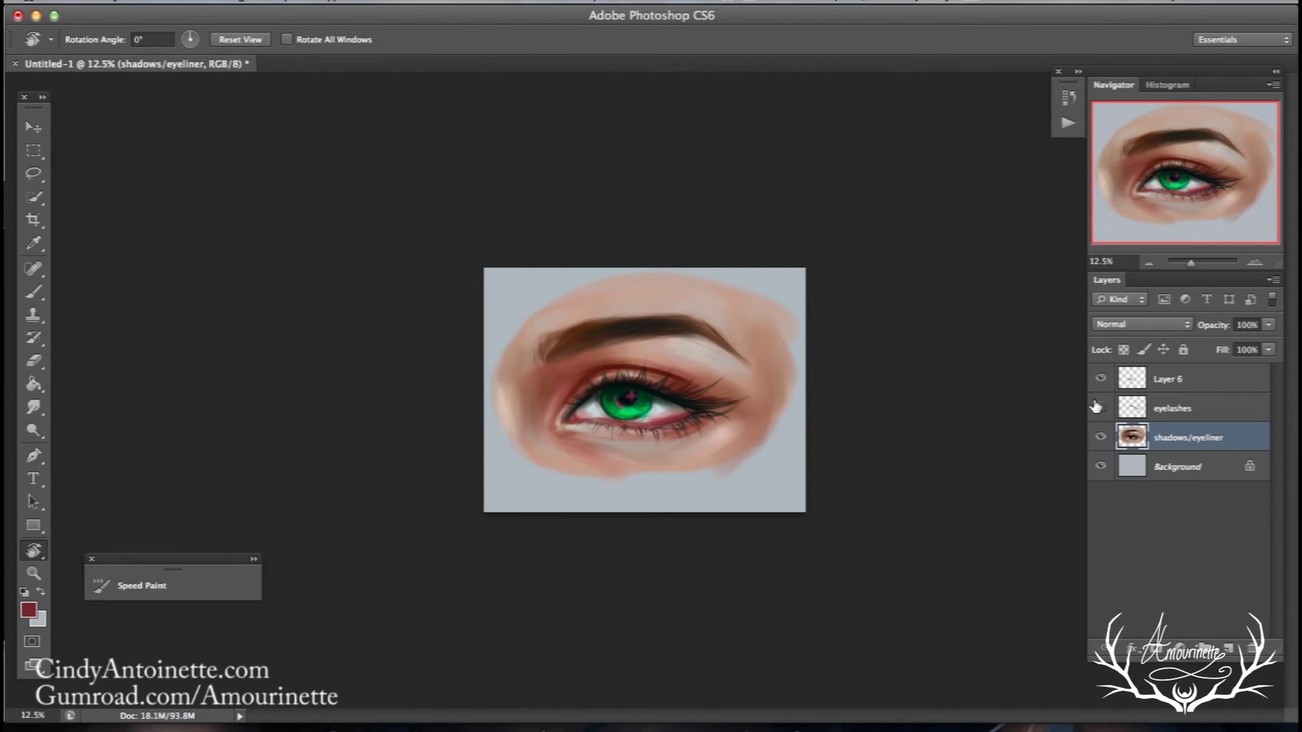
{"action": "left_click", "coordinate": [1100, 437]}
- Try to lighten Layer 6 near the outer eye corner using the Dodge tool at 489 px, Highlights range and 19% exposure
{"action": "left_click", "coordinate": [1166, 387]}
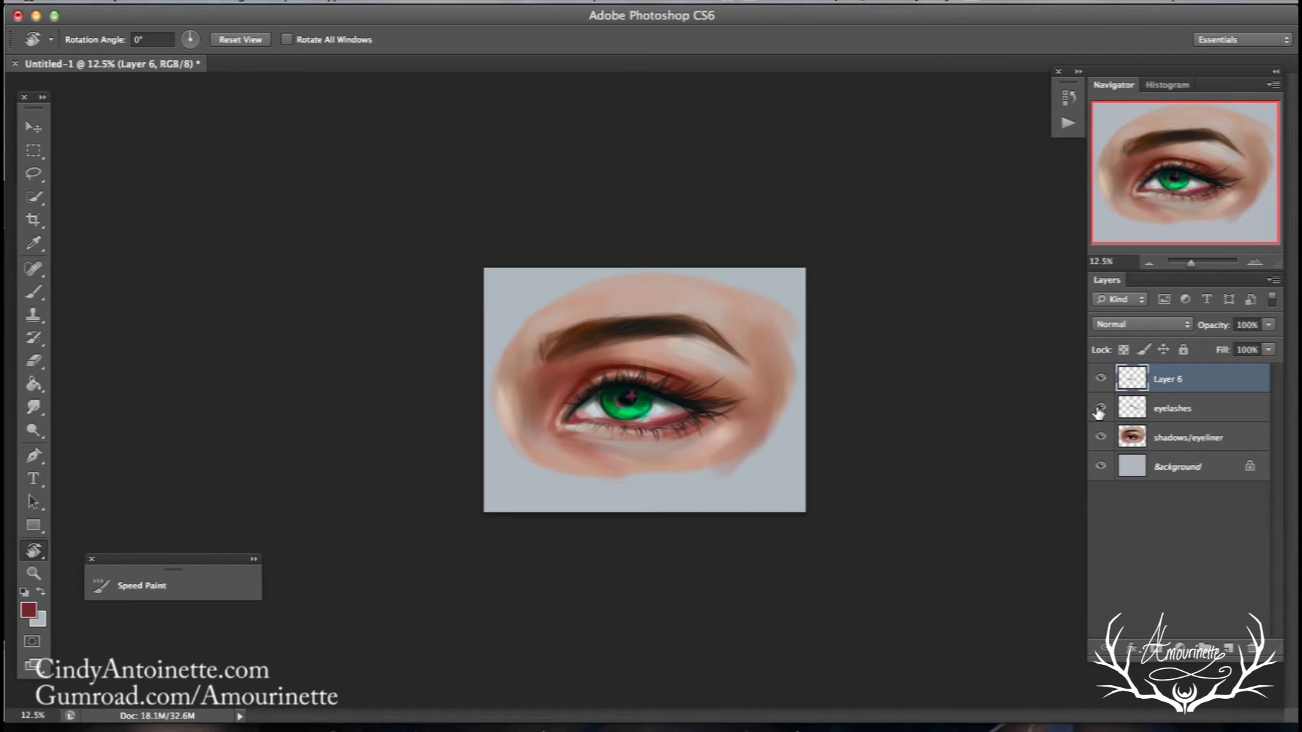
{"action": "left_click", "coordinate": [32, 573]}
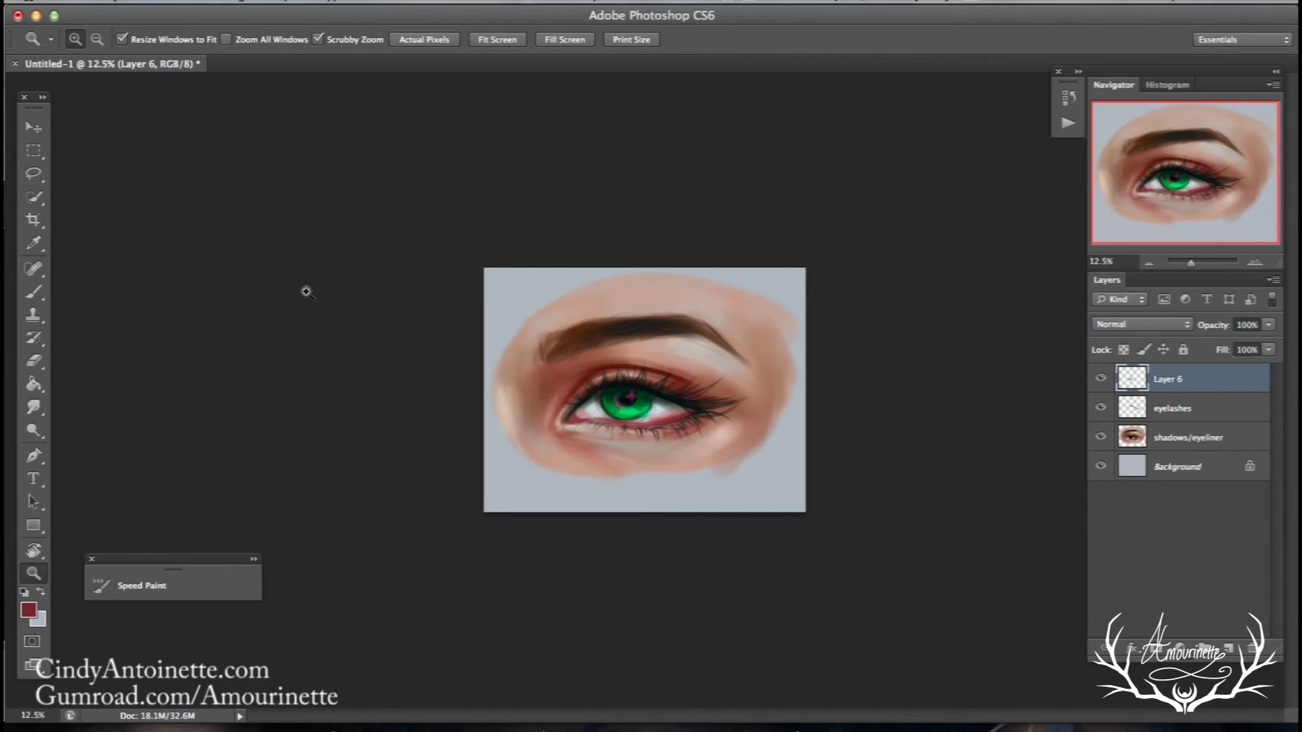
{"action": "left_click", "coordinate": [306, 291]}
{"action": "left_click", "coordinate": [40, 433]}
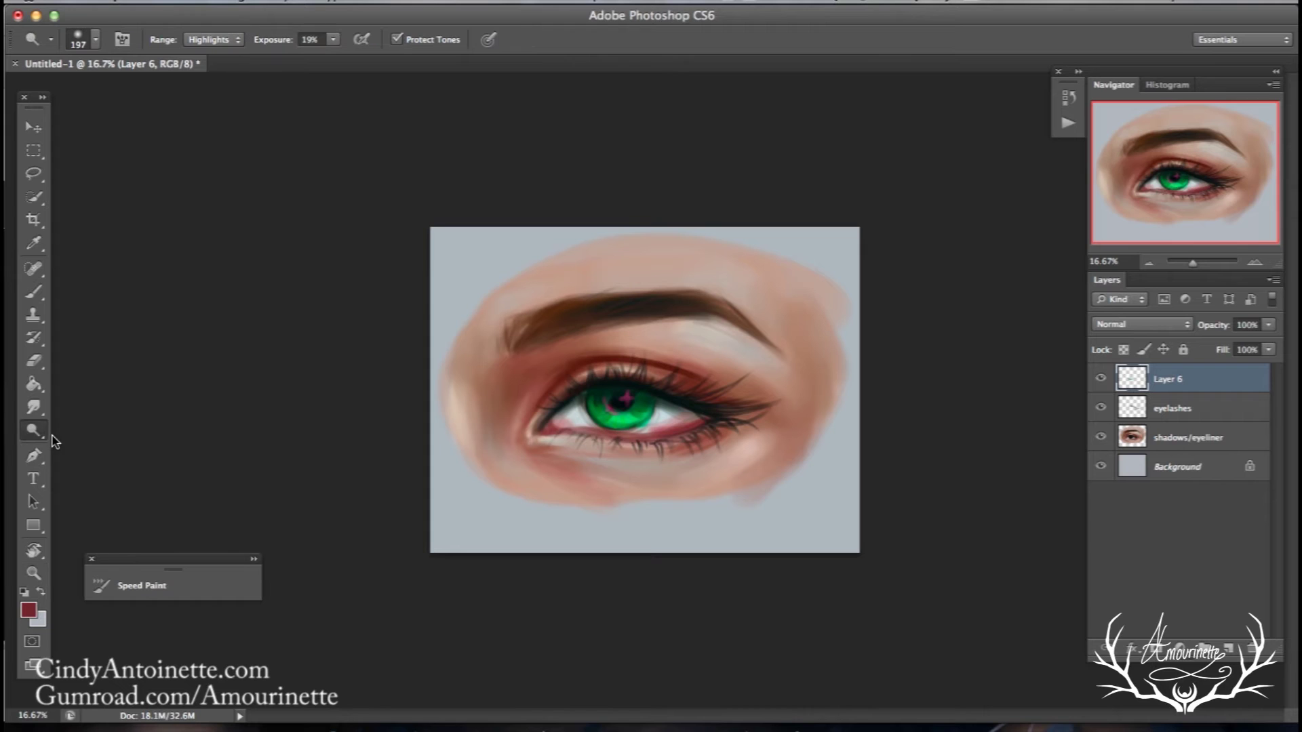
{"action": "right_click", "coordinate": [308, 365]}
{"action": "left_click", "coordinate": [343, 372]}
{"action": "right_click", "coordinate": [694, 371]}
{"action": "left_click_drag", "start_coordinate": [847, 313], "coordinate": [868, 315]}
{"action": "key", "text": "Return"}
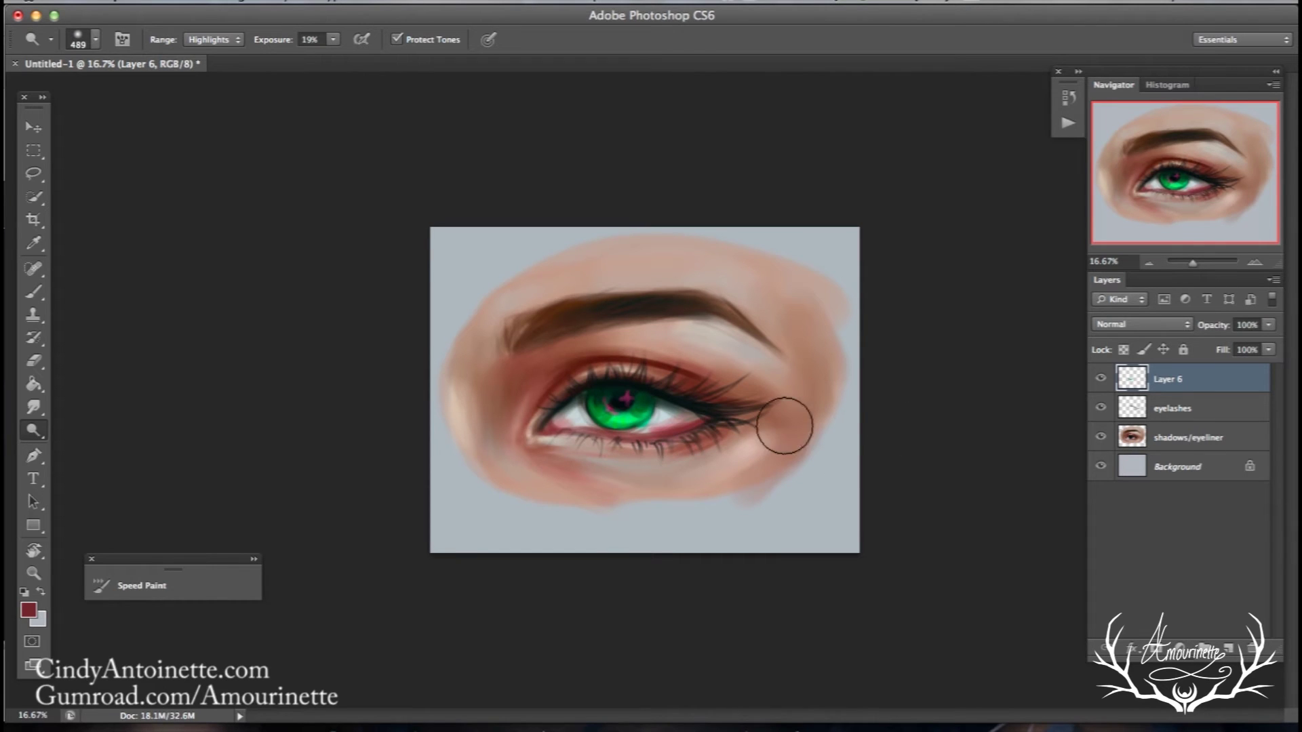
- Try to brighten skin highlights on the shadows/eyeliner layer with the Dodge tool at 279 px, and undo the last stroke
{"action": "left_click", "coordinate": [1187, 439]}
{"action": "right_click", "coordinate": [578, 396]}
{"action": "type", "text": "279"}
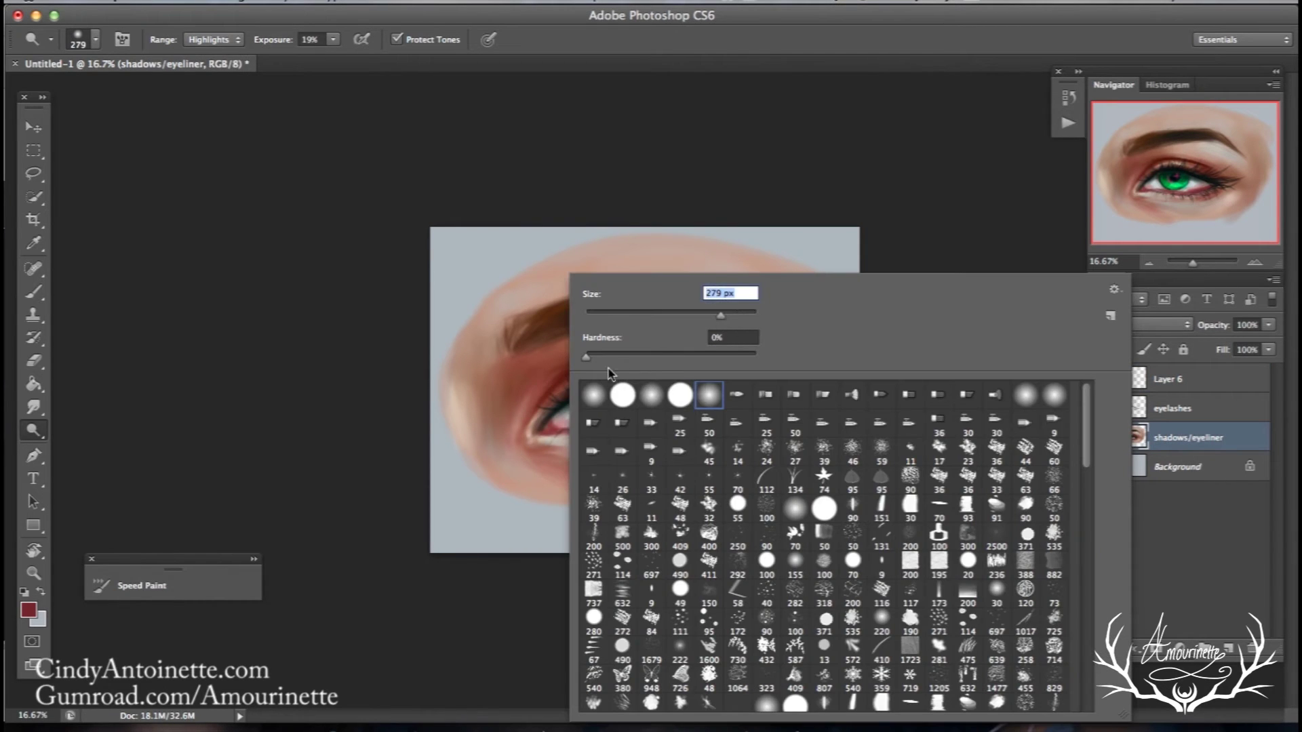
{"action": "key", "text": "Return"}
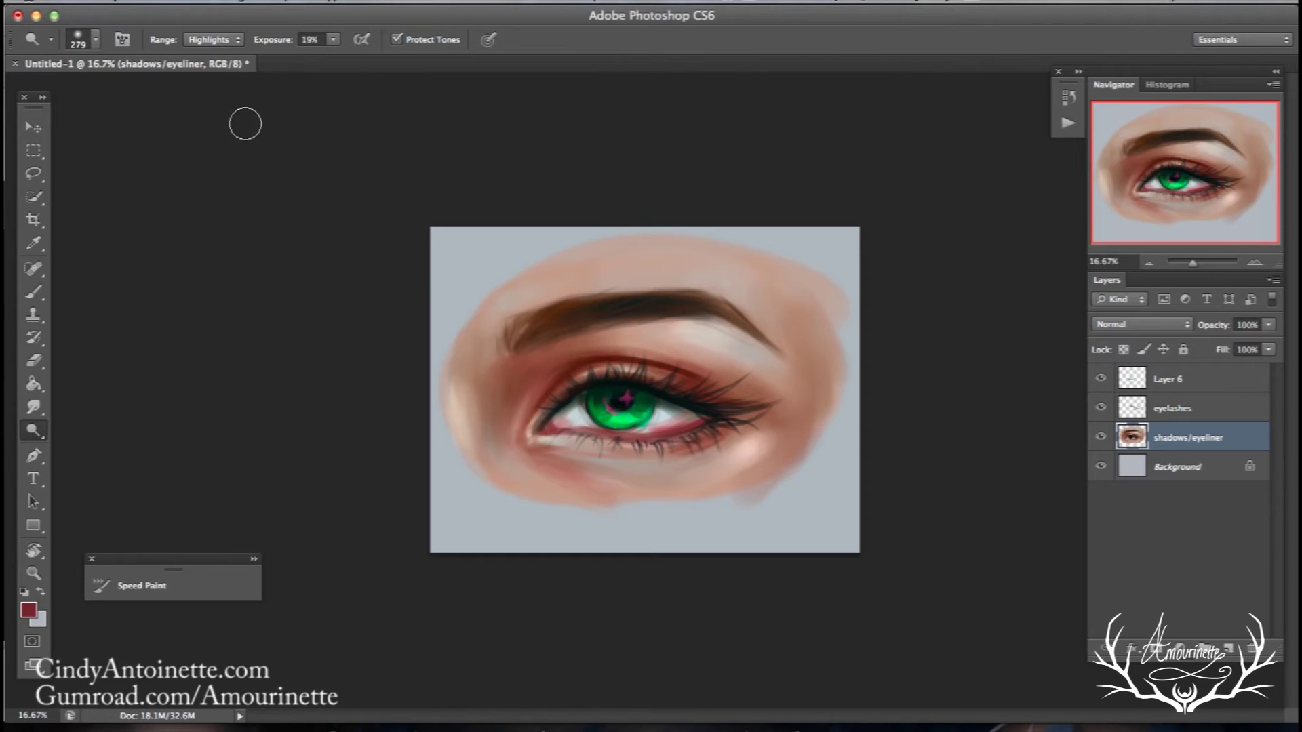
{"action": "left_click", "coordinate": [196, 5]}
{"action": "left_click", "coordinate": [224, 46]}
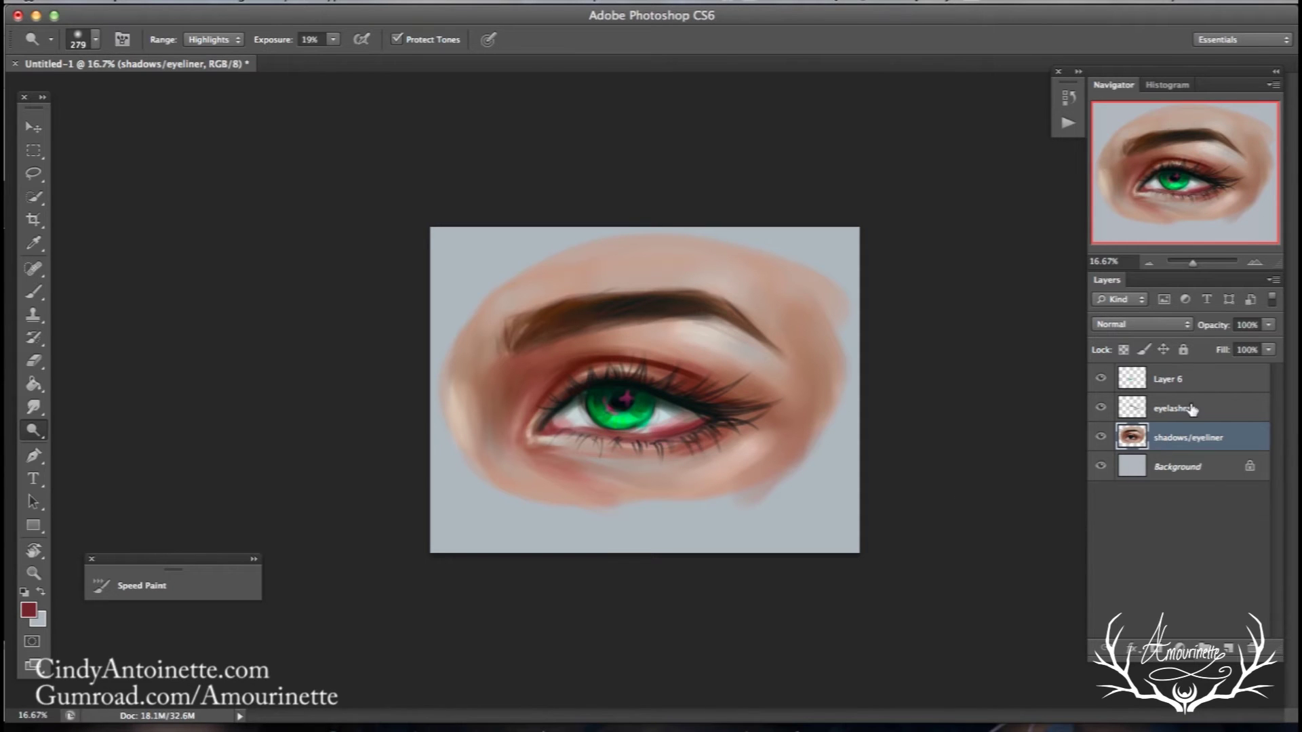
- Add a new layer above Layer 6 and name it "color dodge"
{"action": "left_click", "coordinate": [1181, 377]}
{"action": "left_click", "coordinate": [1226, 650]}
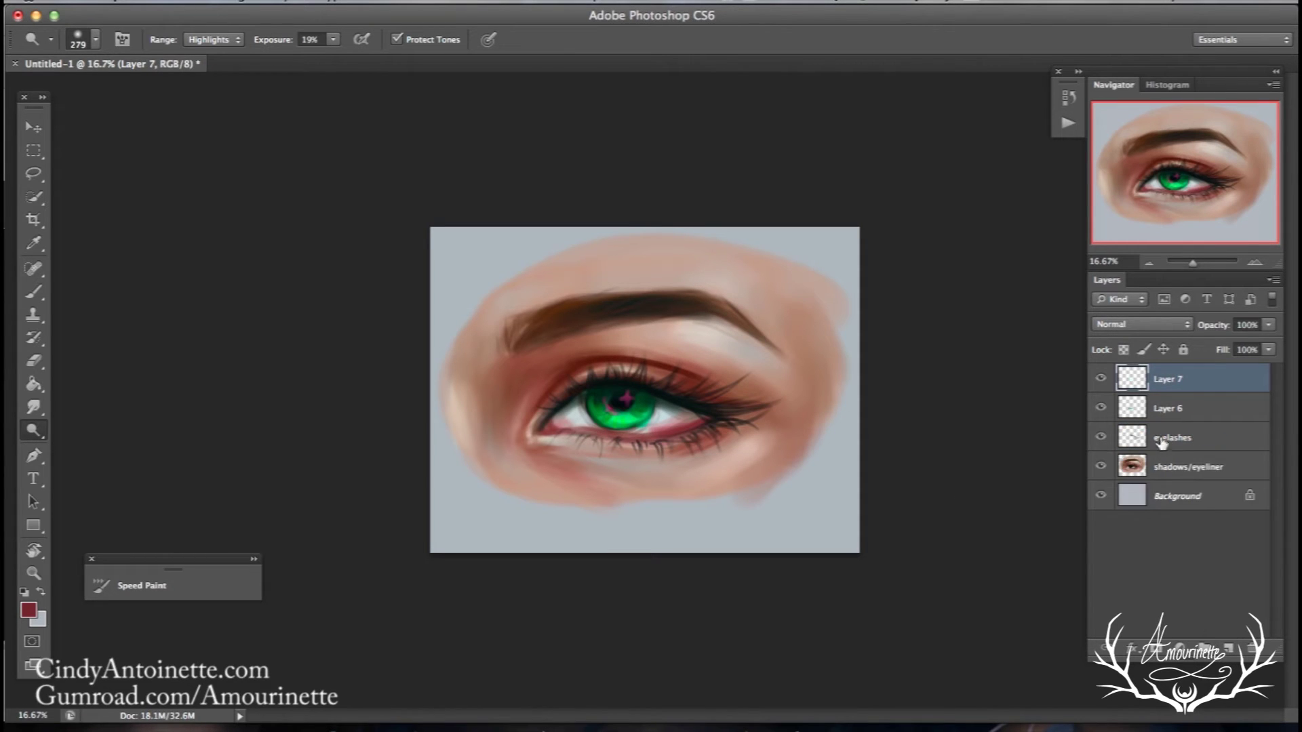
{"action": "double_click", "coordinate": [1158, 380]}
{"action": "type", "text": "color dodge"}
{"action": "key", "text": "Return"}
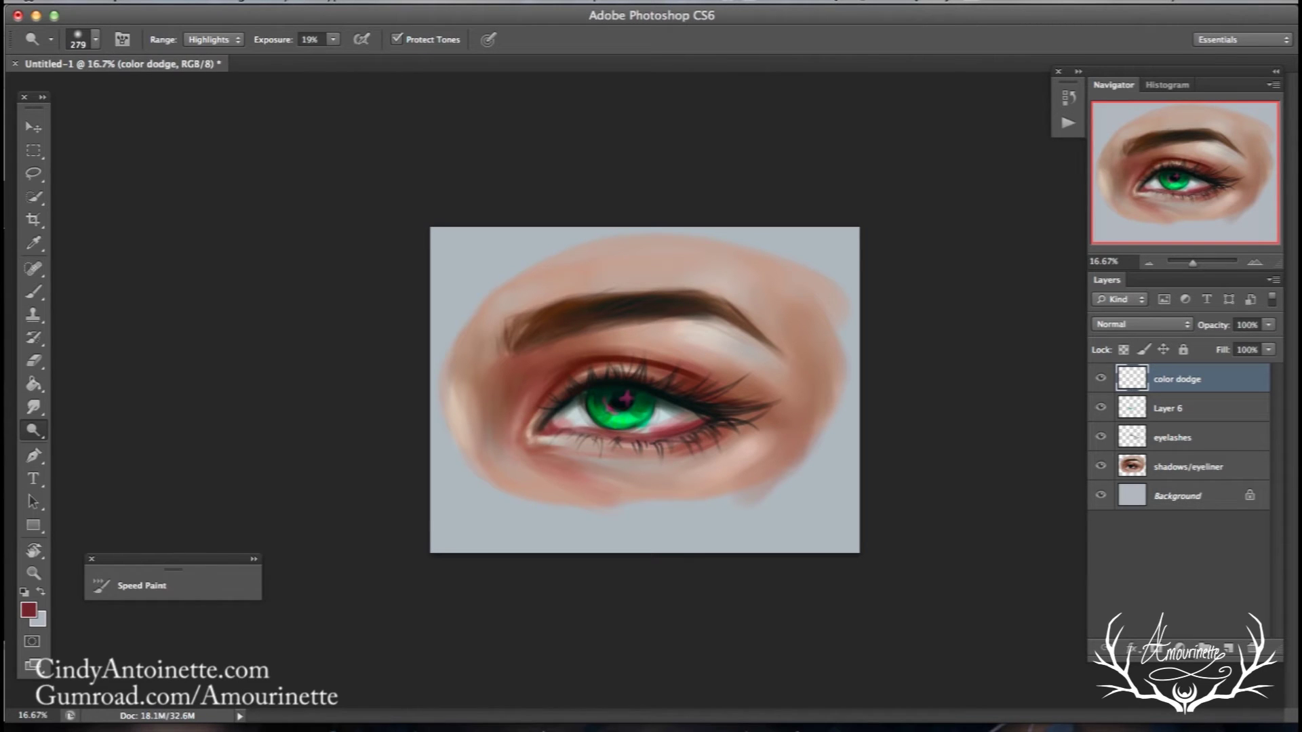
- Add another layer directly above Layer 6 and name it "stars"
{"action": "left_click", "coordinate": [1202, 410]}
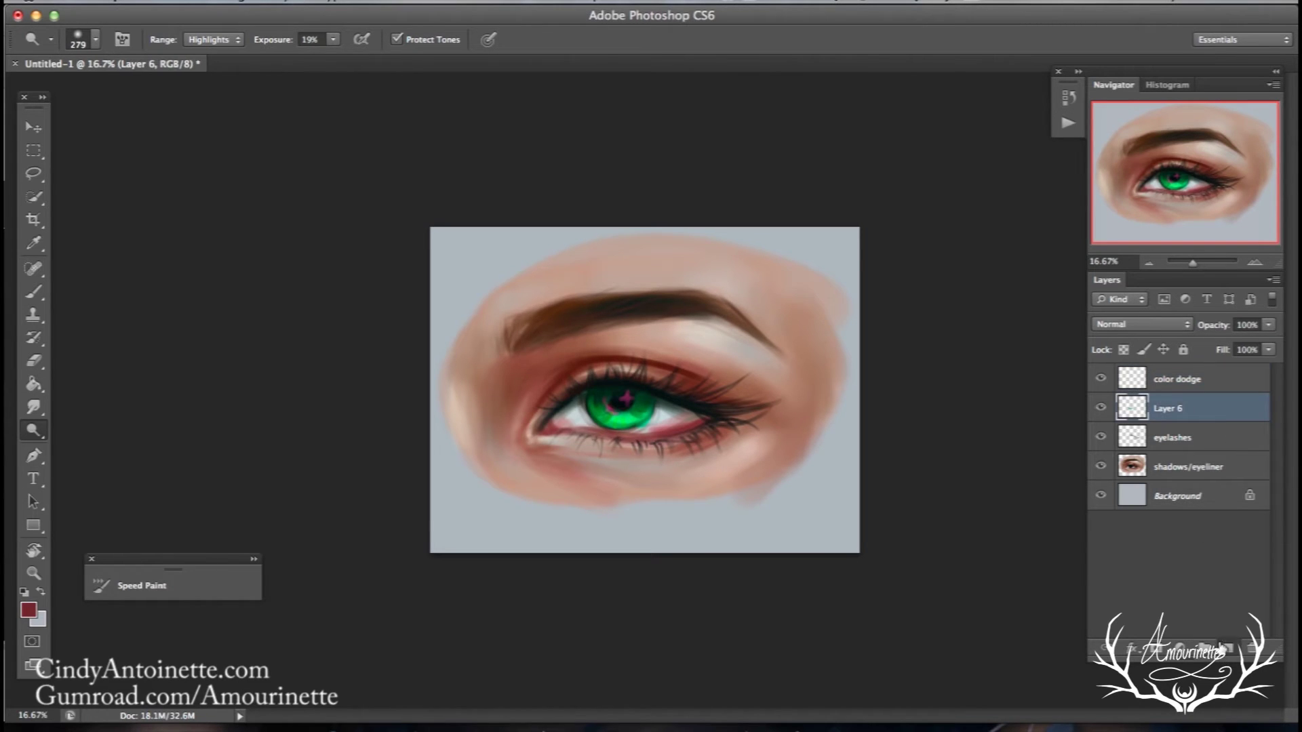
{"action": "left_click", "coordinate": [1227, 649]}
{"action": "double_click", "coordinate": [1166, 406]}
{"action": "type", "text": "stars"}
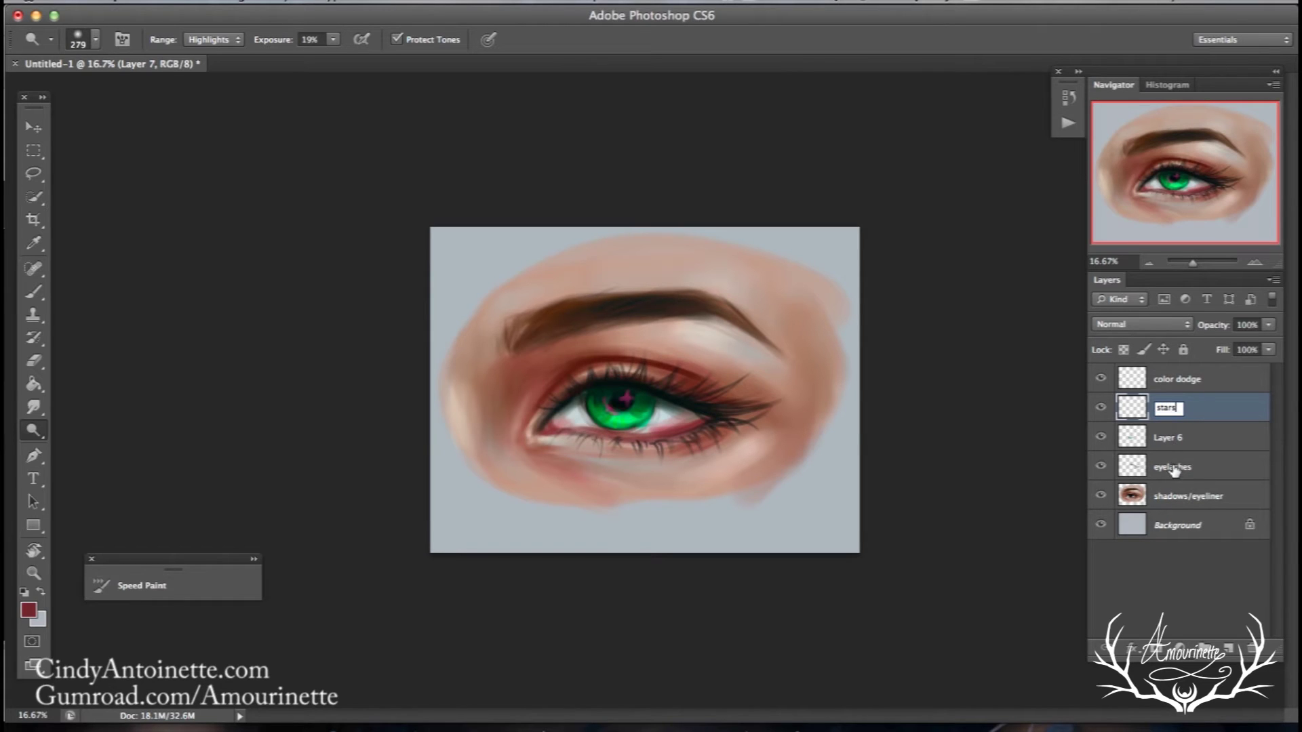
{"action": "key", "text": "Return"}
- Set the blend mode of the color dodge layer to Color Dodge
{"action": "left_click", "coordinate": [1163, 380]}
{"action": "left_click", "coordinate": [1140, 324]}
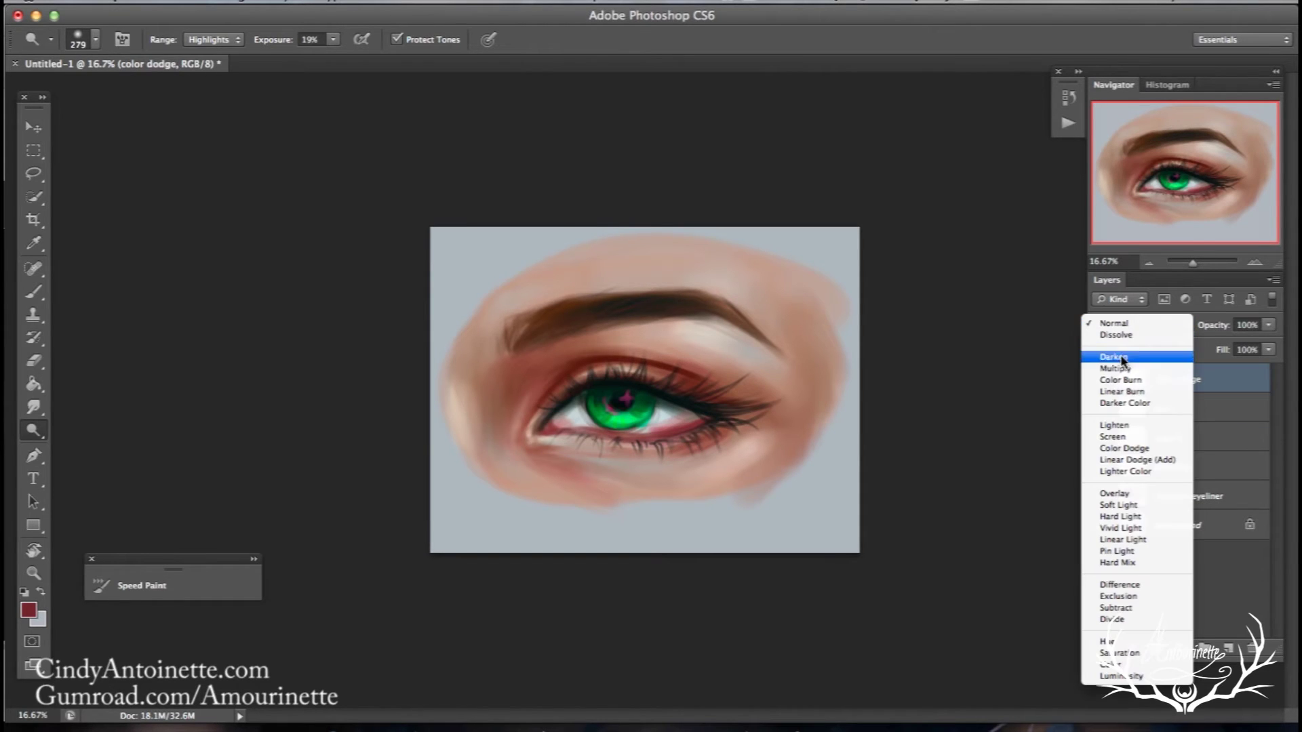
{"action": "left_click", "coordinate": [1123, 448]}
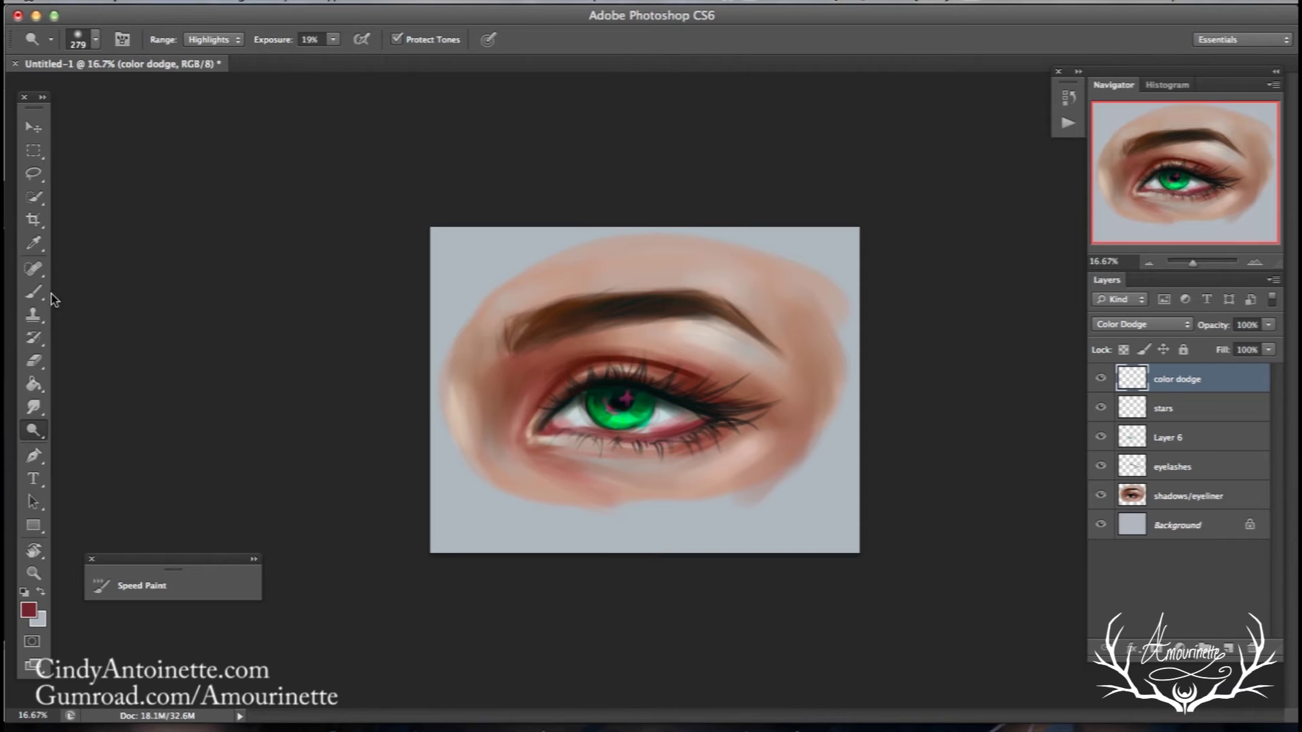
- Sample the green of the iris and shift the foreground color's hue to a cyan blue
{"action": "key", "text": "b"}
{"action": "left_click", "coordinate": [618, 414], "text": "alt"}
{"action": "left_click", "coordinate": [28, 609]}
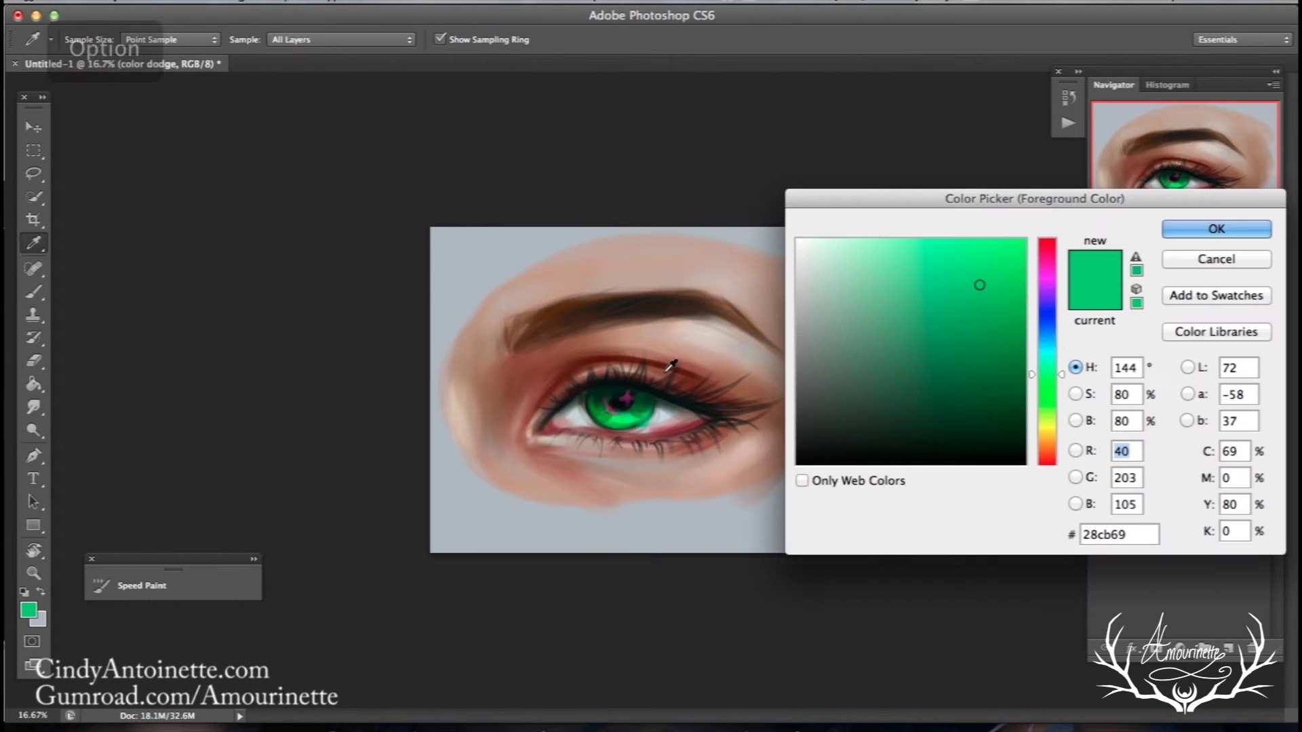
{"action": "left_click", "coordinate": [1044, 348]}
{"action": "left_click", "coordinate": [1167, 234]}
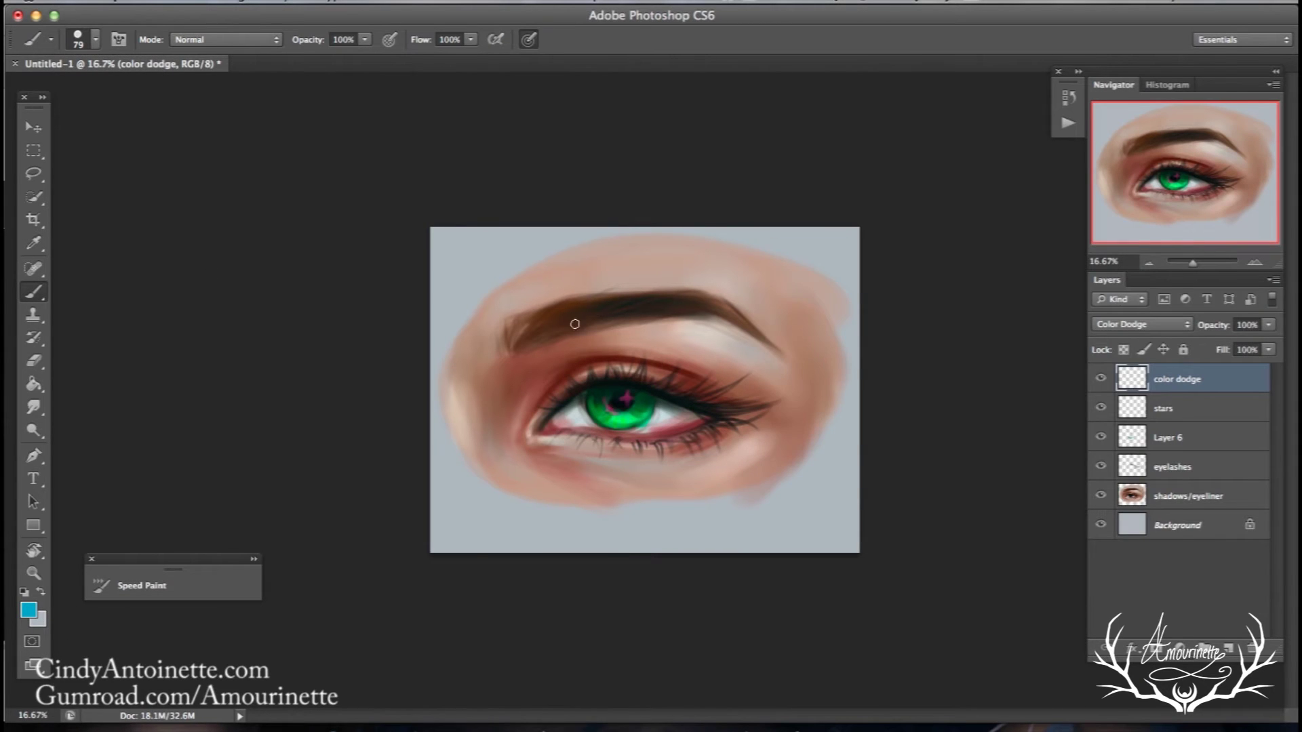
- Paint a cyan glow on the lower part of the iris with a soft round brush at 184 px on the color dodge layer
{"action": "right_click", "coordinate": [617, 346]}
{"action": "left_click", "coordinate": [758, 397]}
{"action": "left_click", "coordinate": [818, 177]}
{"action": "right_click", "coordinate": [705, 325]}
{"action": "left_click", "coordinate": [843, 315]}
{"action": "left_click", "coordinate": [627, 398]}
{"action": "left_click_drag", "start_coordinate": [620, 419], "coordinate": [647, 405]}
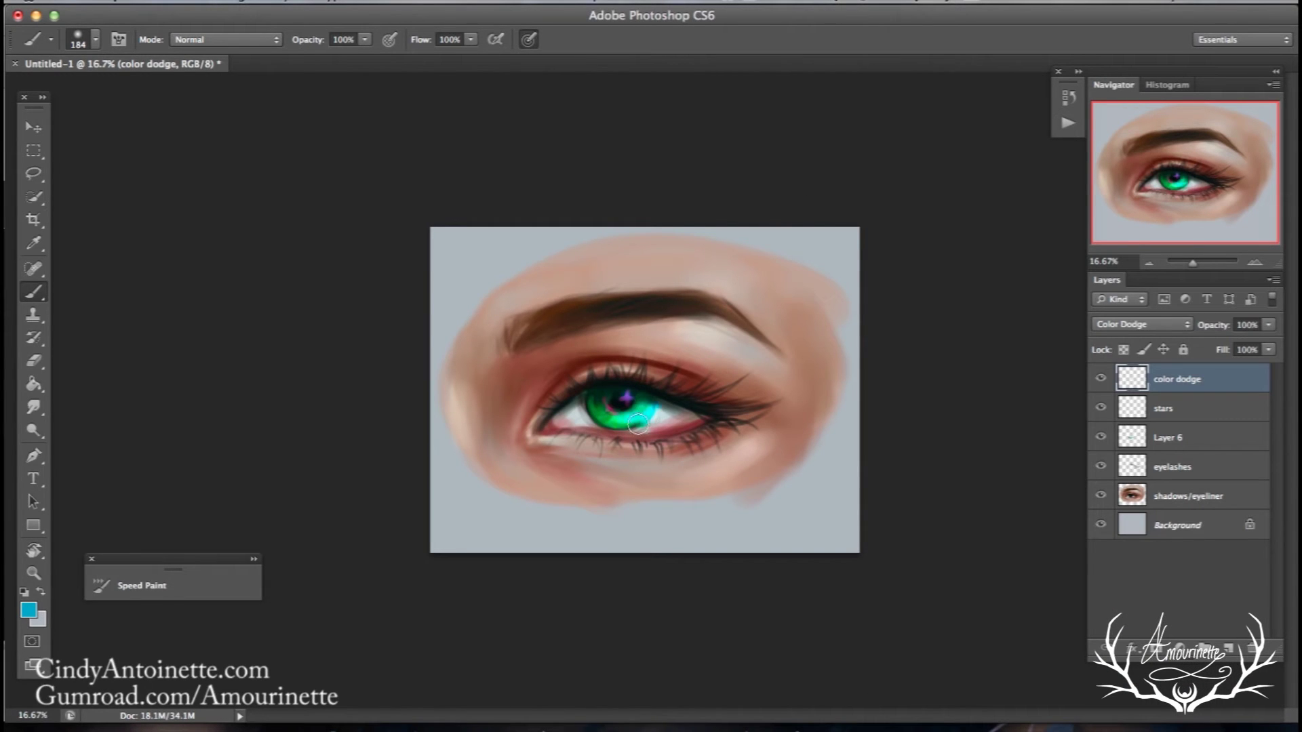
- Enlarge the brush to 289 px and paint cyan glow over the lower iris and along the lower lash line
{"action": "right_click", "coordinate": [683, 339]}
{"action": "left_click_drag", "start_coordinate": [821, 318], "coordinate": [834, 318]}
{"action": "key", "text": "Return"}
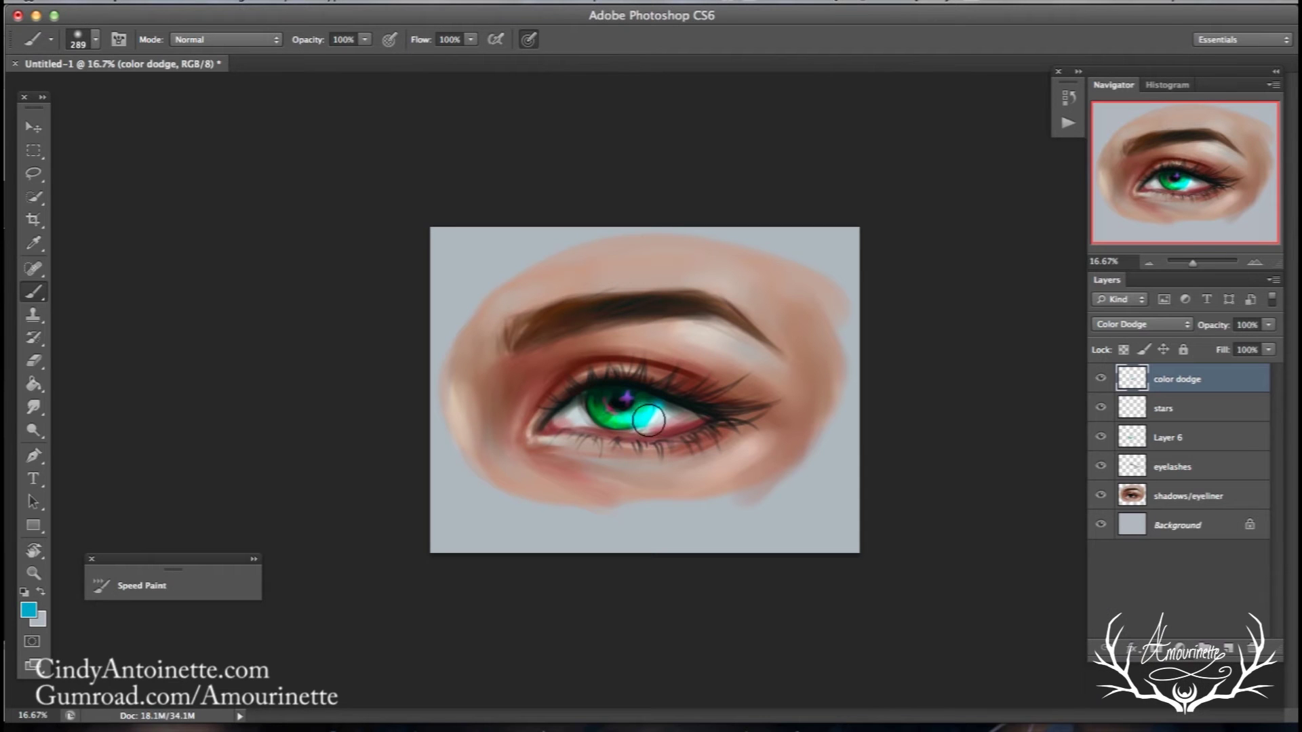
{"action": "mouse_move", "coordinate": [583, 442]}
{"action": "left_mouse_down"}
{"action": "mouse_move", "coordinate": [670, 442]}
{"action": "mouse_move", "coordinate": [596, 438]}
{"action": "mouse_move", "coordinate": [632, 436]}
{"action": "left_mouse_up"}
- Change the foreground color to a bright magenta pink and paint it over the pupil highlight and inner side of the iris
{"action": "left_click", "coordinate": [618, 415], "text": "alt"}
{"action": "left_click", "coordinate": [608, 409], "text": "alt"}
{"action": "left_click", "coordinate": [29, 611]}
{"action": "left_click", "coordinate": [1037, 269]}
{"action": "left_click", "coordinate": [1002, 273]}
{"action": "left_click", "coordinate": [1193, 232]}
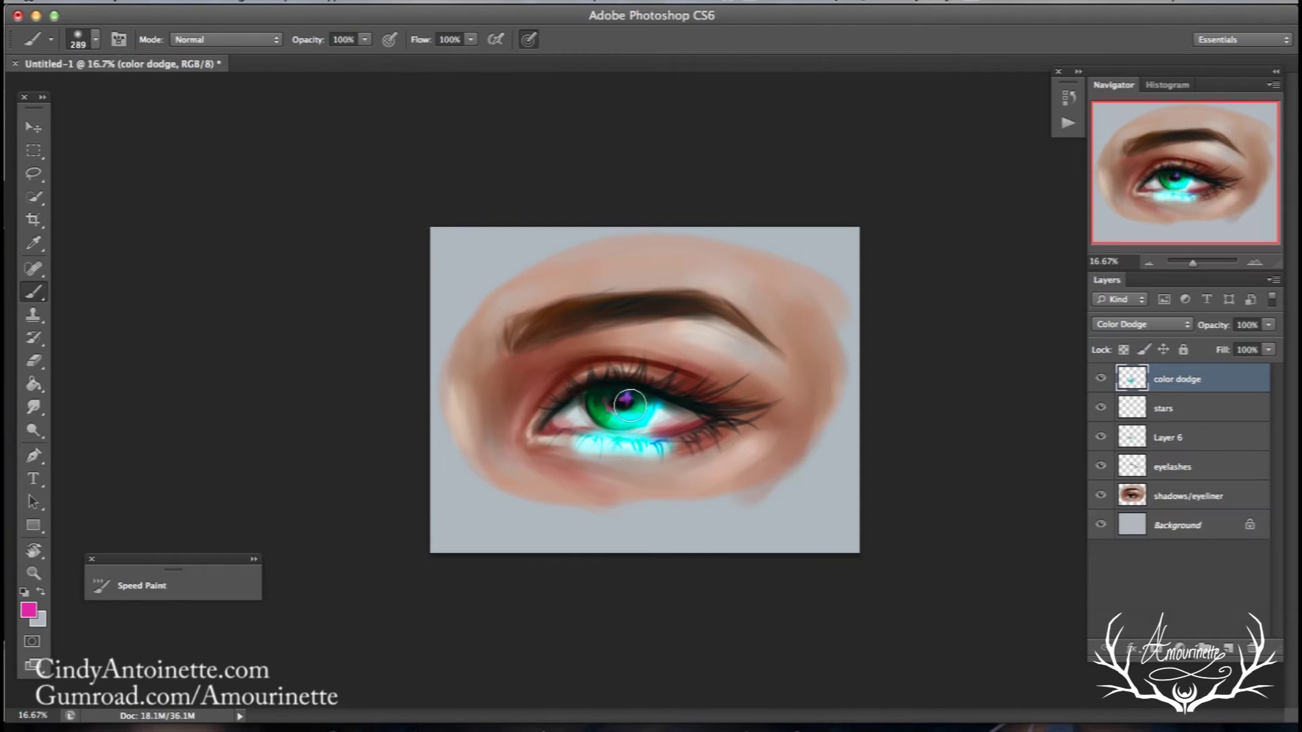
{"action": "mouse_move", "coordinate": [630, 401]}
{"action": "left_mouse_down"}
{"action": "mouse_move", "coordinate": [588, 434]}
{"action": "mouse_move", "coordinate": [577, 389]}
{"action": "left_mouse_up"}
- Erase the excess cyan and magenta glow around the iris and lower lashes, enlarging the Eraser to 199 px, and check the color dodge layer
{"action": "left_click", "coordinate": [34, 360]}
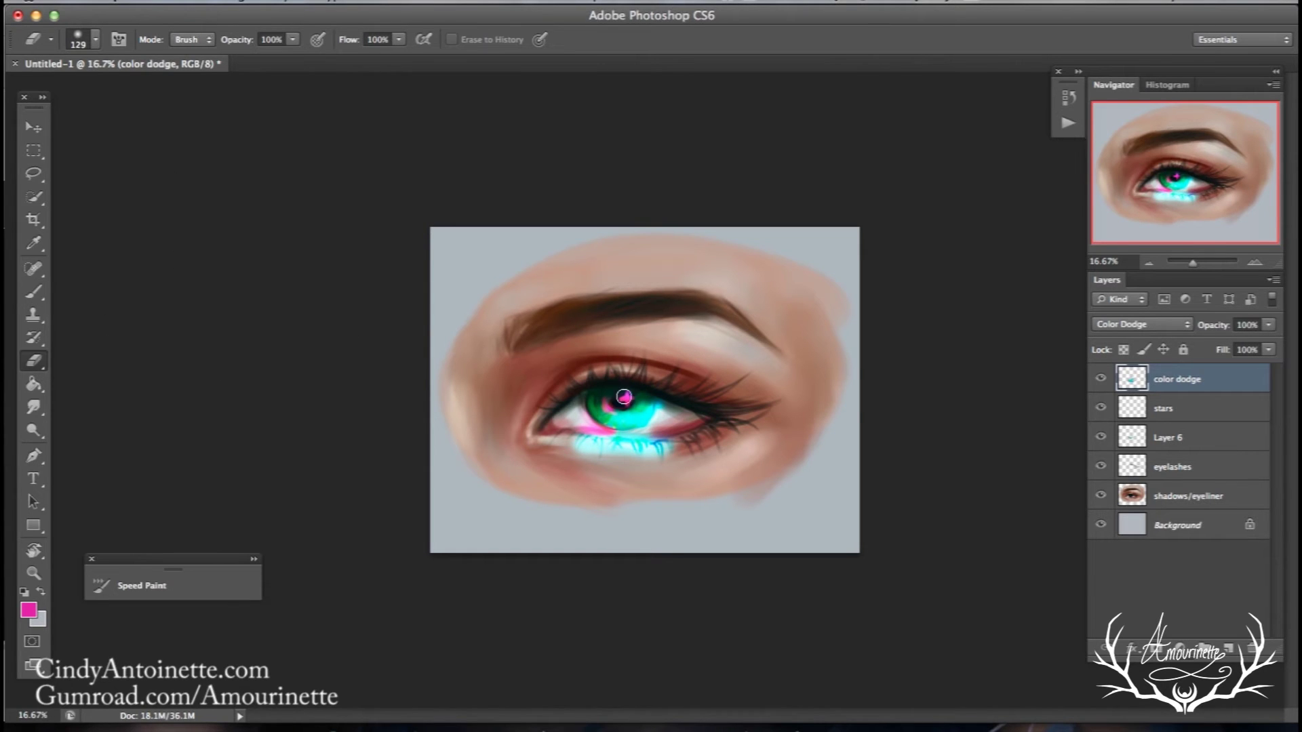
{"action": "mouse_move", "coordinate": [643, 402]}
{"action": "left_mouse_down"}
{"action": "mouse_move", "coordinate": [618, 440]}
{"action": "mouse_move", "coordinate": [579, 454]}
{"action": "mouse_move", "coordinate": [679, 449]}
{"action": "mouse_move", "coordinate": [563, 452]}
{"action": "mouse_move", "coordinate": [621, 449]}
{"action": "mouse_move", "coordinate": [561, 440]}
{"action": "mouse_move", "coordinate": [660, 437]}
{"action": "mouse_move", "coordinate": [627, 446]}
{"action": "left_mouse_up"}
{"action": "right_click", "coordinate": [686, 366]}
{"action": "left_click", "coordinate": [828, 314]}
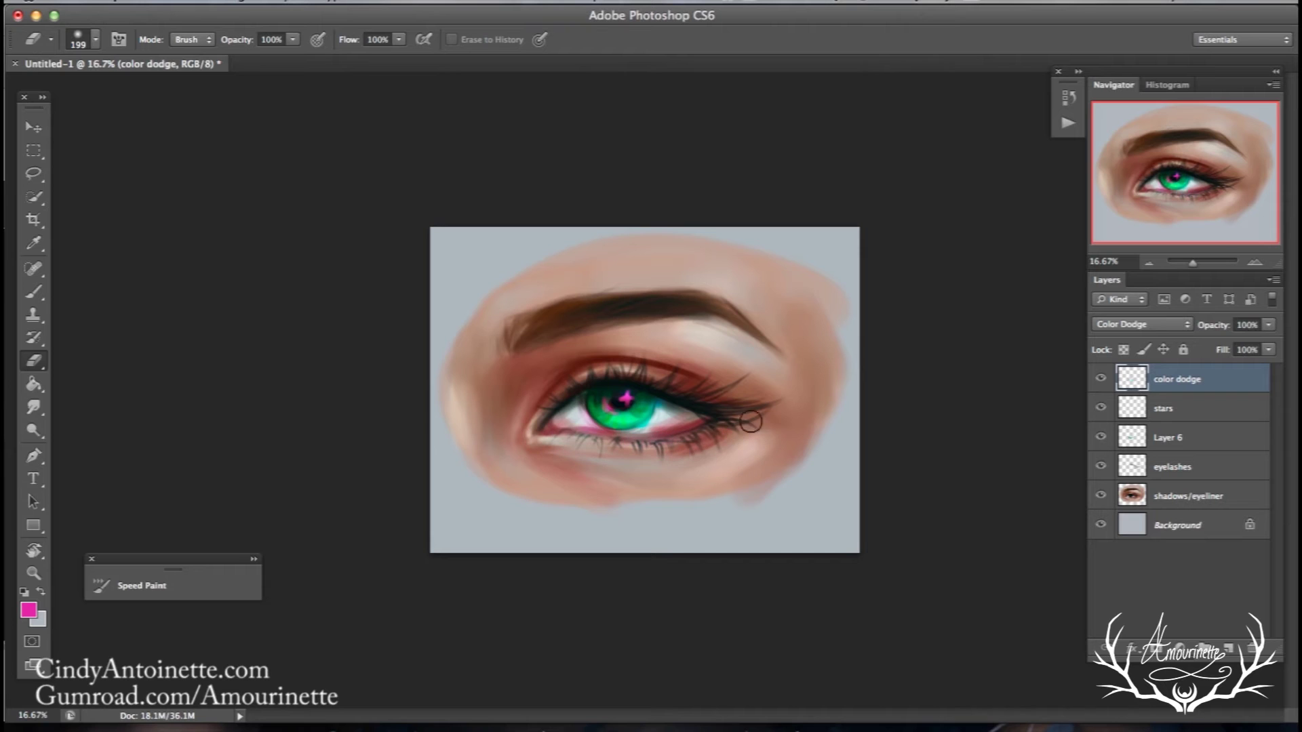
{"action": "left_click", "coordinate": [1100, 380]}
- Make the stars layer active and choose the 207 px speckle brush preset for the Brush tool
{"action": "left_click", "coordinate": [33, 291]}
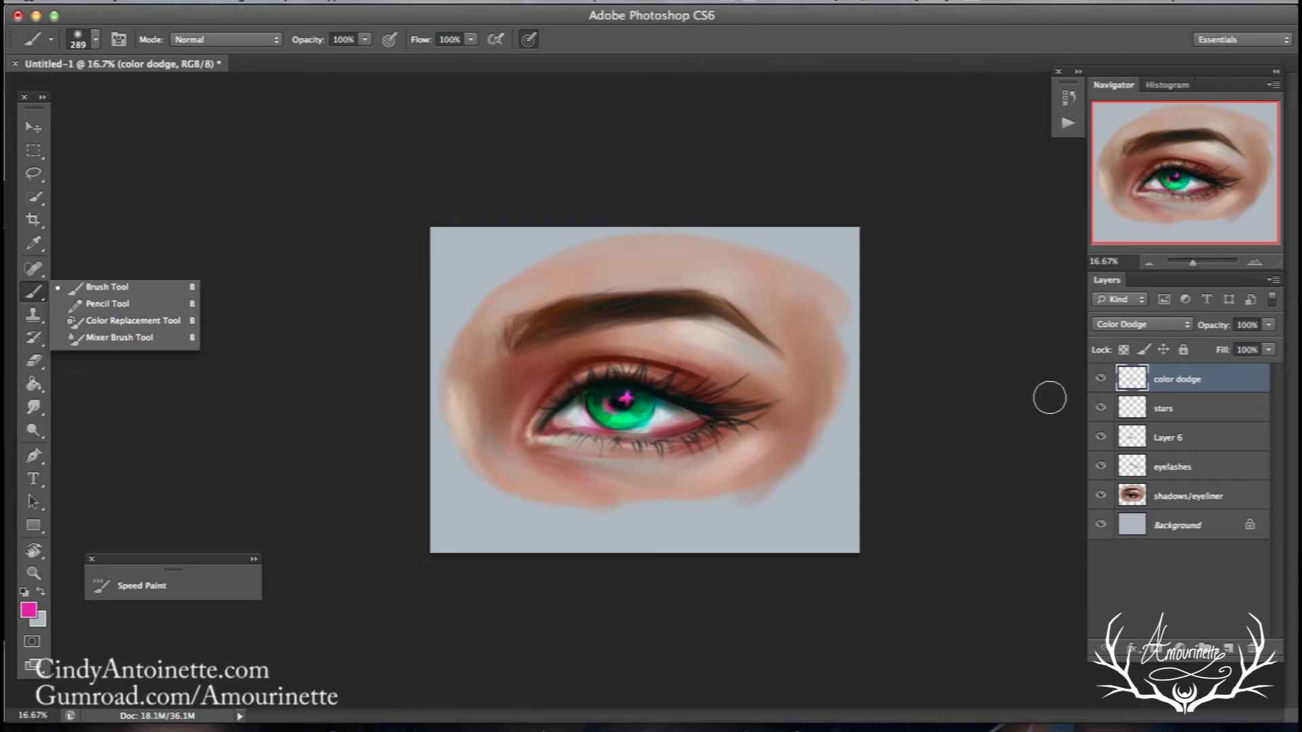
{"action": "left_click", "coordinate": [1163, 410]}
{"action": "right_click", "coordinate": [590, 357]}
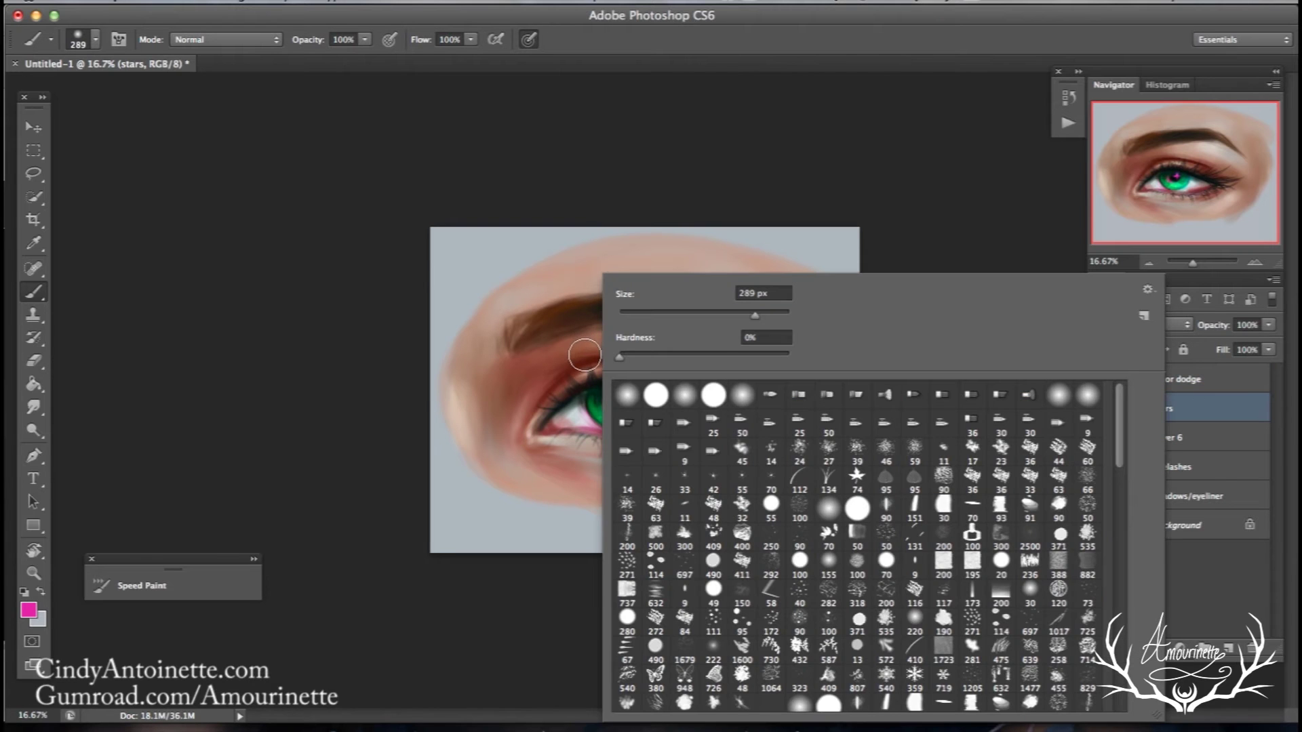
{"action": "left_click_drag", "start_coordinate": [1111, 401], "coordinate": [1106, 436]}
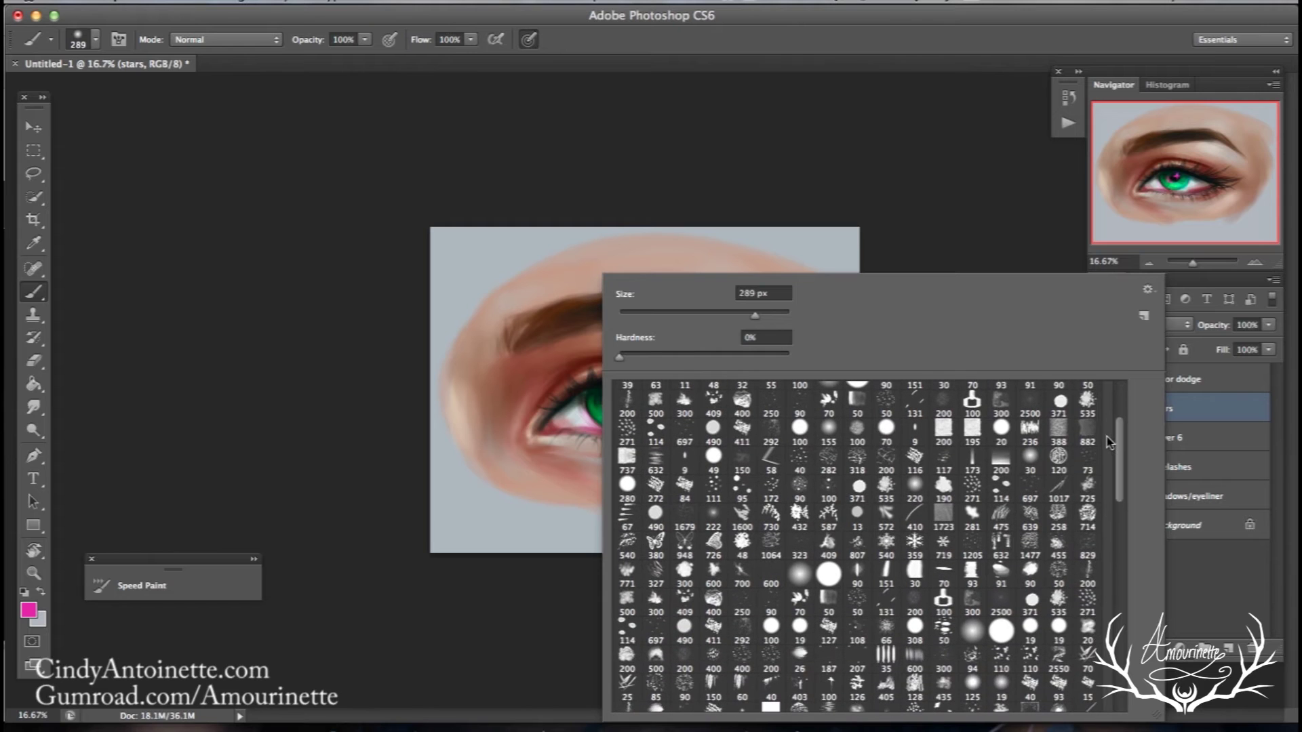
{"action": "left_click", "coordinate": [855, 668]}
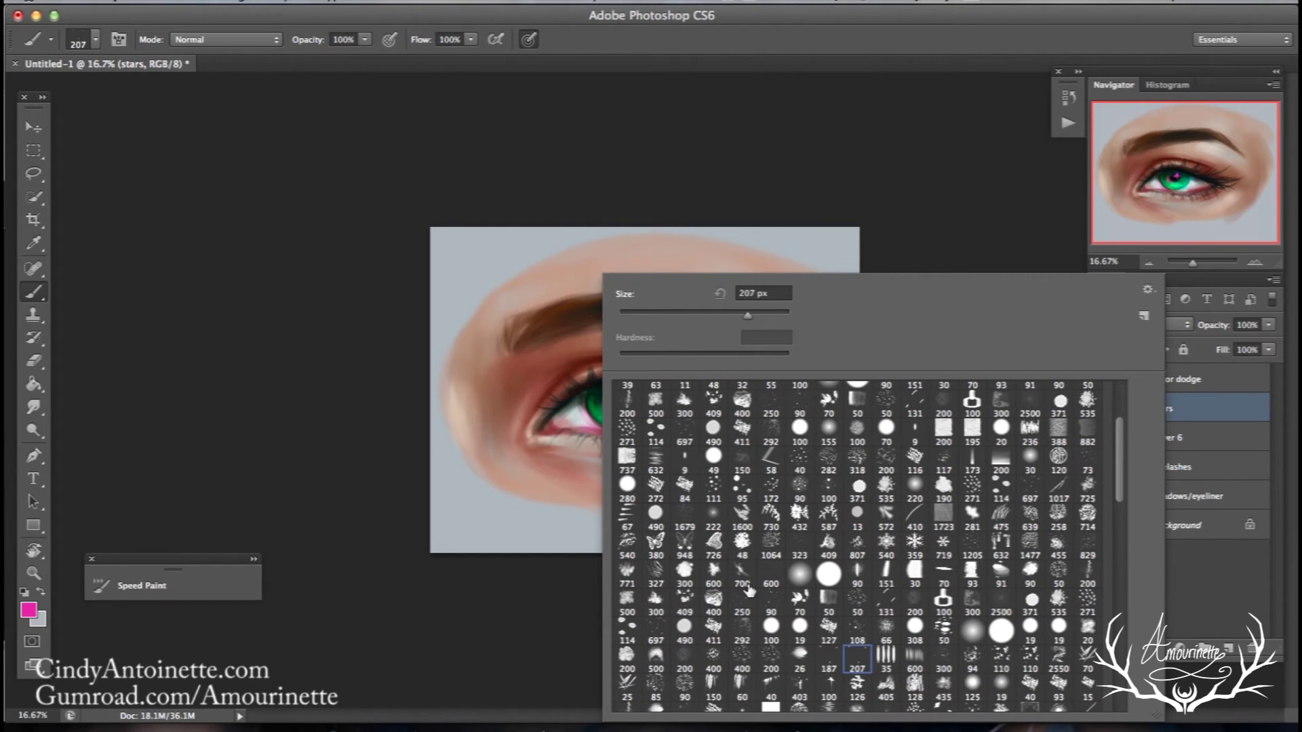
- Set the foreground color to a pale bluish white and scatter star specks over the skin around the outer eye
{"action": "left_click", "coordinate": [453, 420], "text": "alt"}
{"action": "left_click", "coordinate": [30, 610]}
{"action": "left_click_drag", "start_coordinate": [828, 276], "coordinate": [807, 248]}
{"action": "left_click", "coordinate": [1047, 336]}
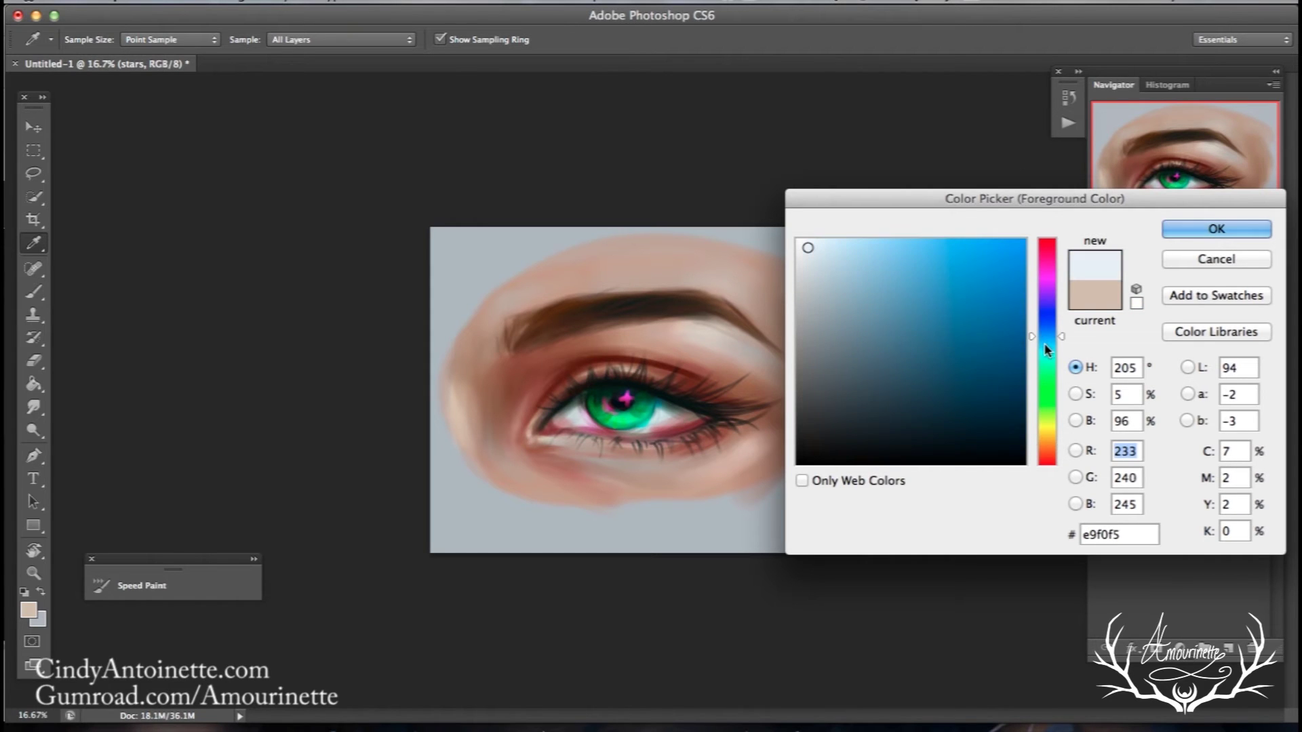
{"action": "left_click", "coordinate": [1204, 230]}
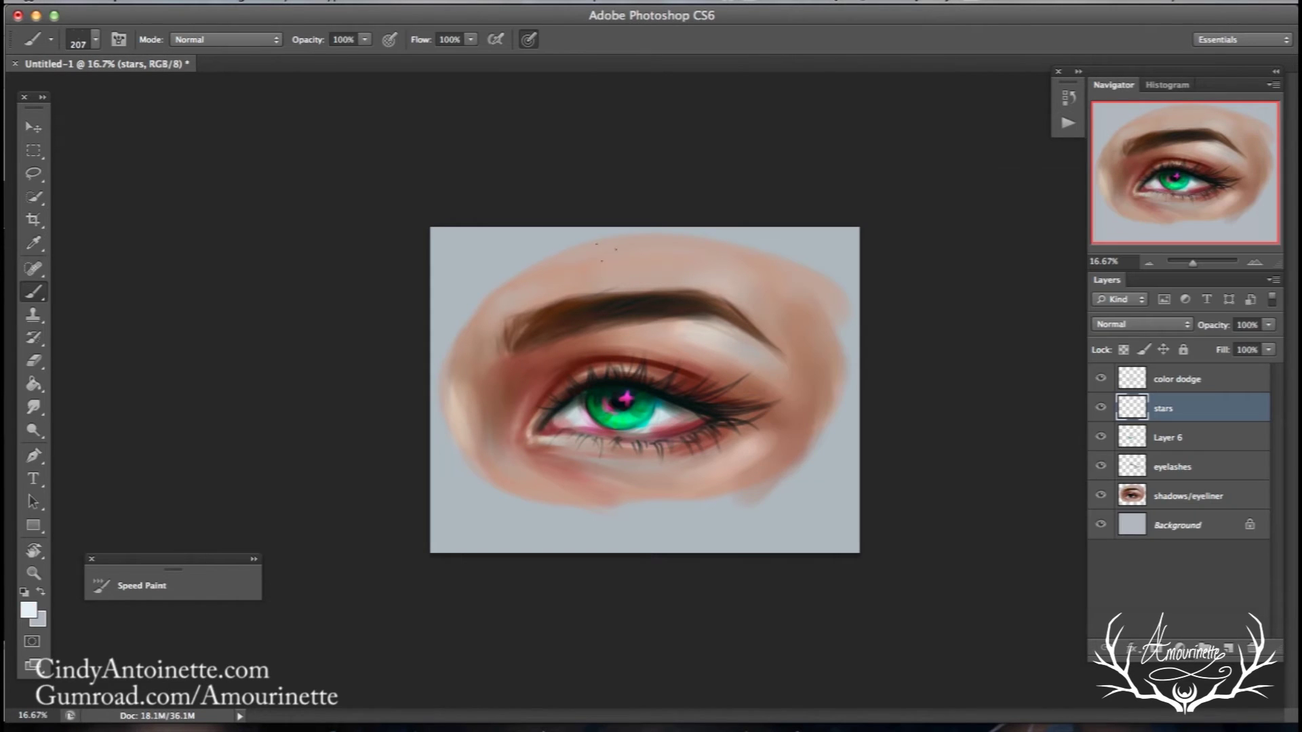
{"action": "left_click", "coordinate": [118, 39]}
{"action": "left_click", "coordinate": [709, 100]}
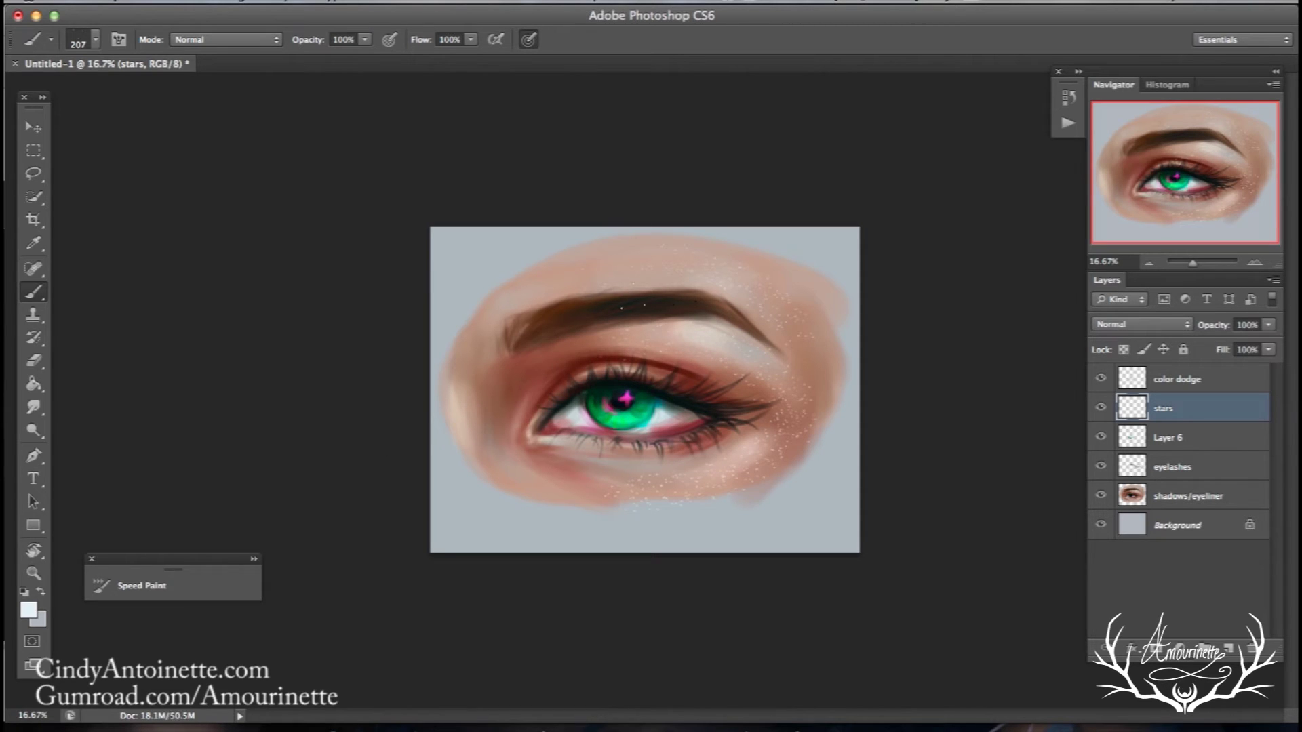
- Apply a Gaussian Blur with a small radius to the star specks
{"action": "key", "text": "e"}
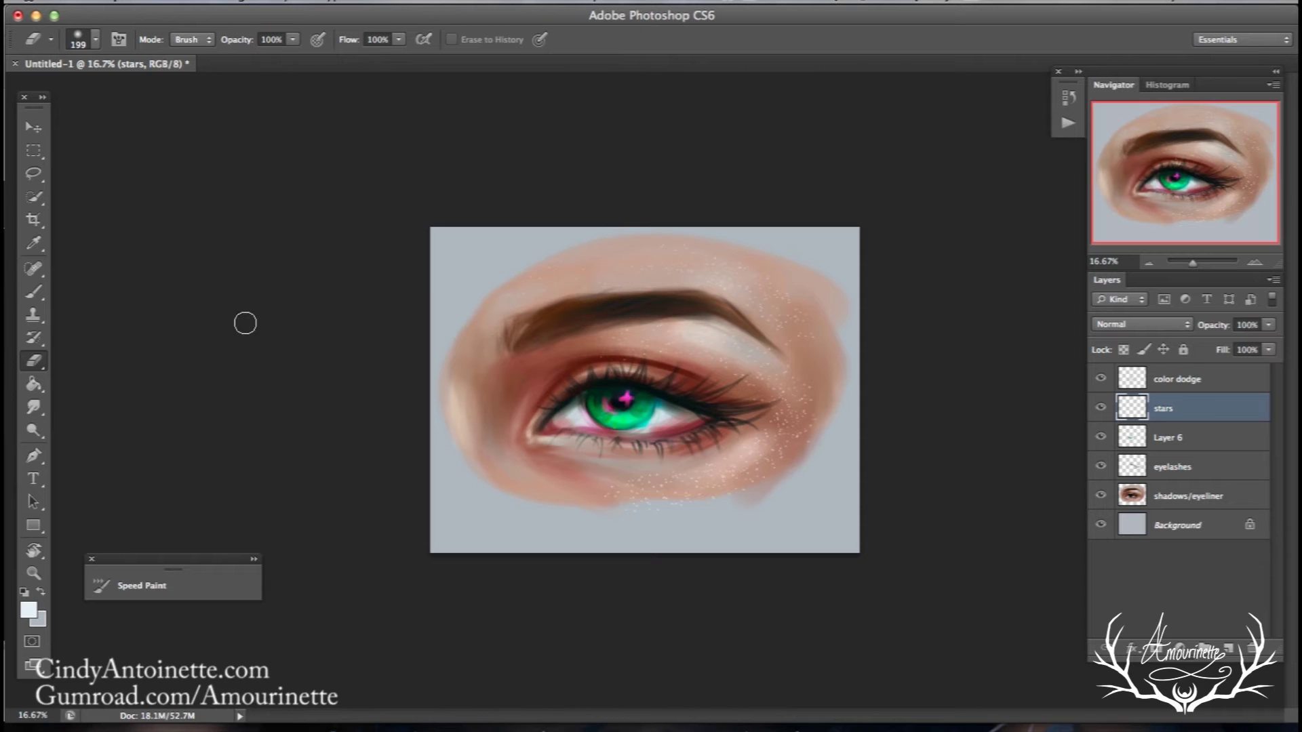
{"action": "left_click", "coordinate": [451, 5]}
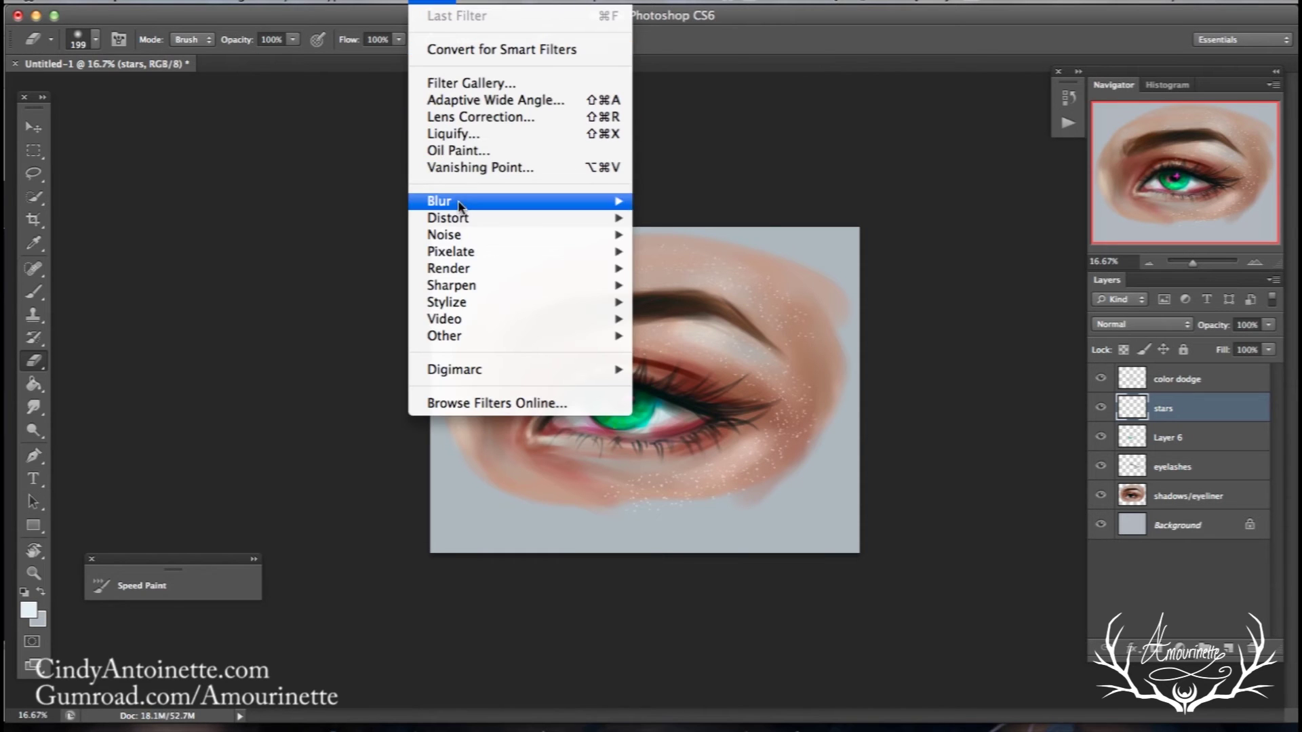
{"action": "mouse_move", "coordinate": [464, 203]}
{"action": "left_click", "coordinate": [685, 335]}
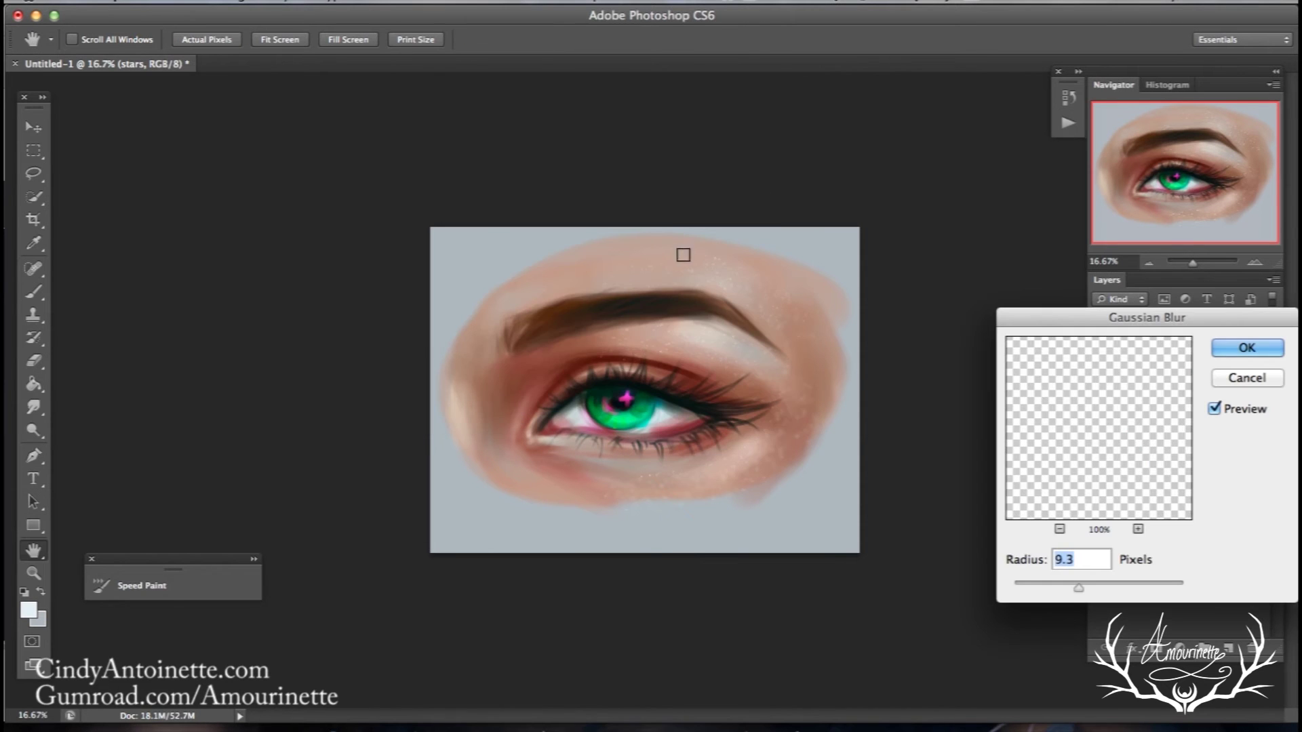
{"action": "left_click_drag", "start_coordinate": [1078, 587], "coordinate": [1031, 587]}
{"action": "left_click", "coordinate": [1220, 354]}
- Fade out the excess star specks around the outer eye and cheek with the Eraser at 489 px, and switch to the Dodge tool
{"action": "right_click", "coordinate": [709, 330]}
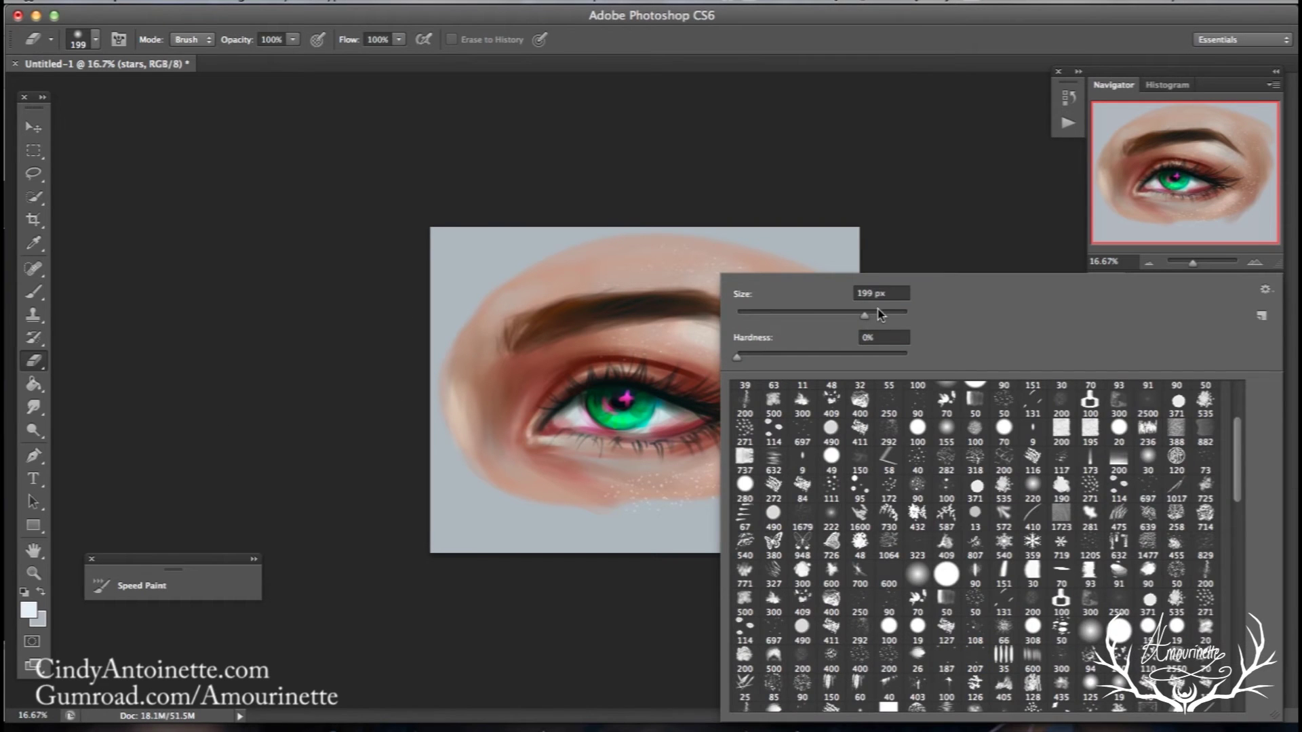
{"action": "left_click", "coordinate": [889, 313]}
{"action": "key", "text": "Return"}
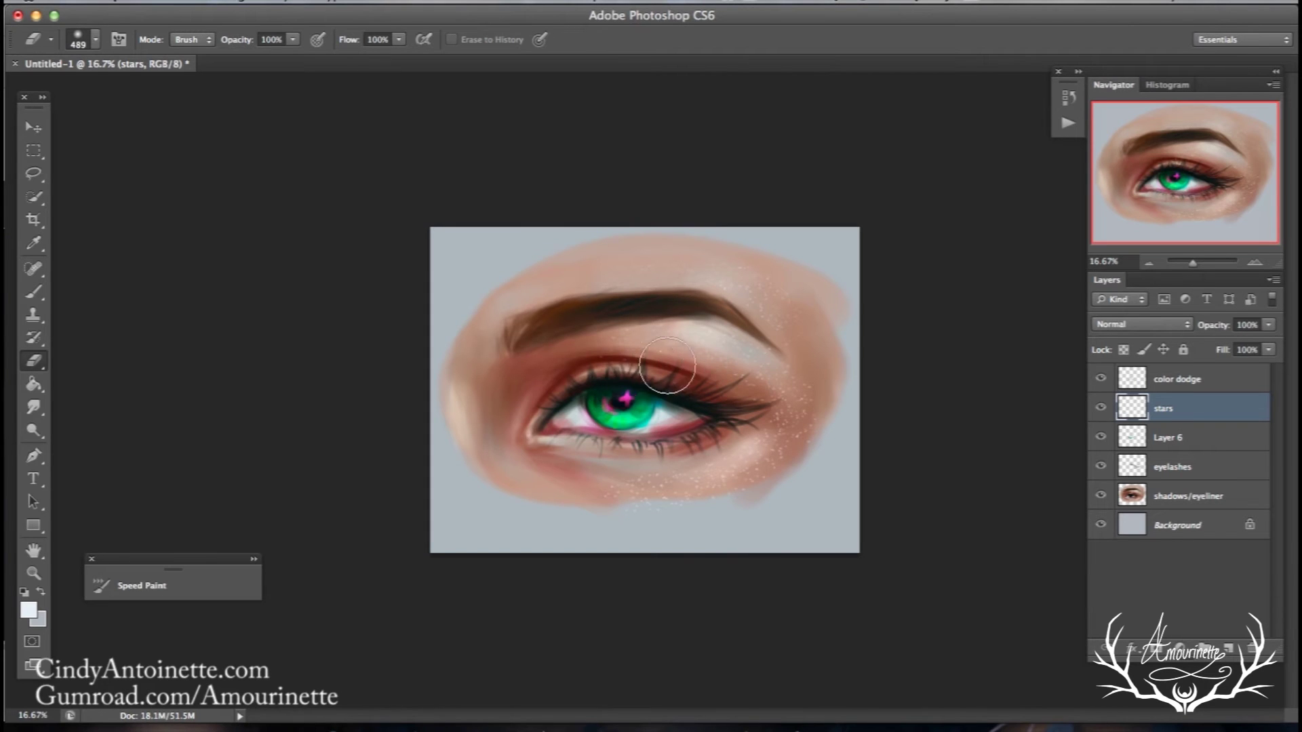
{"action": "mouse_move", "coordinate": [762, 400]}
{"action": "left_mouse_down"}
{"action": "mouse_move", "coordinate": [818, 449]}
{"action": "mouse_move", "coordinate": [804, 389]}
{"action": "mouse_move", "coordinate": [788, 442]}
{"action": "mouse_move", "coordinate": [739, 403]}
{"action": "mouse_move", "coordinate": [813, 411]}
{"action": "mouse_move", "coordinate": [675, 506]}
{"action": "mouse_move", "coordinate": [580, 525]}
{"action": "mouse_move", "coordinate": [623, 501]}
{"action": "mouse_move", "coordinate": [597, 509]}
{"action": "mouse_move", "coordinate": [784, 518]}
{"action": "mouse_move", "coordinate": [791, 487]}
{"action": "left_mouse_up"}
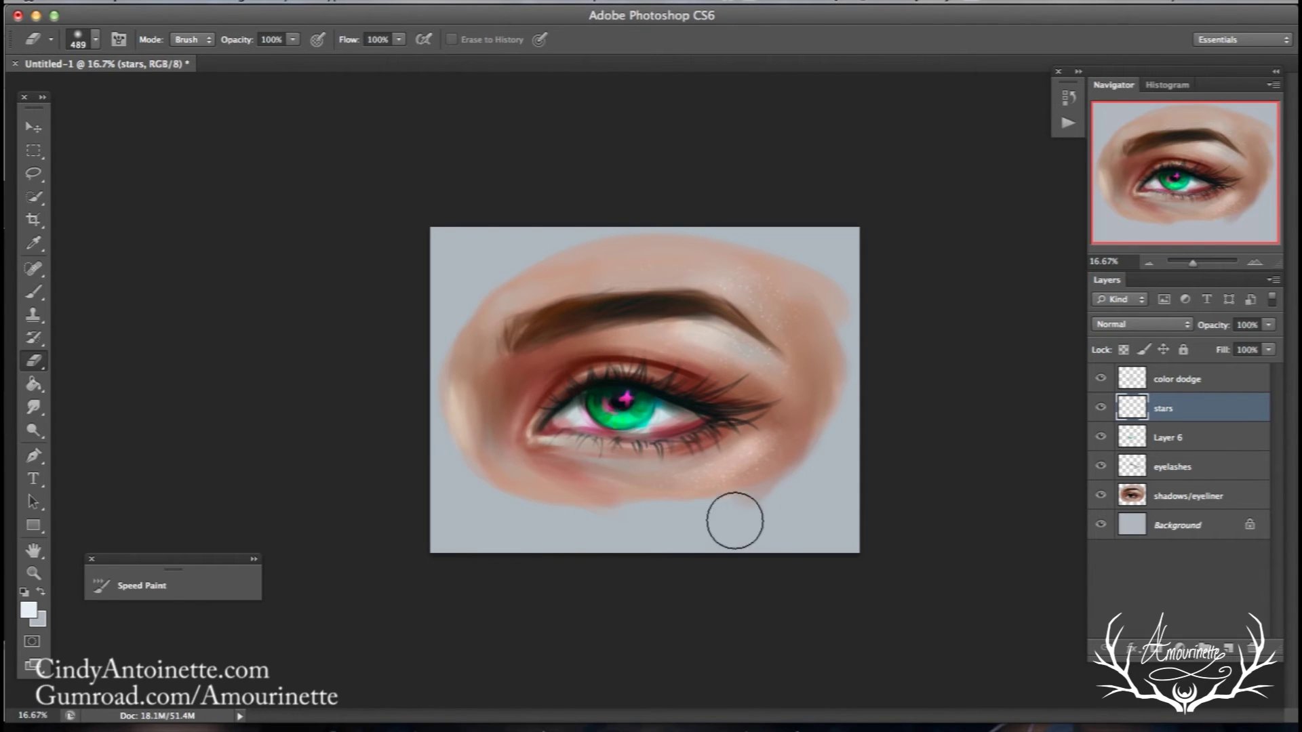
{"action": "left_click", "coordinate": [33, 430]}
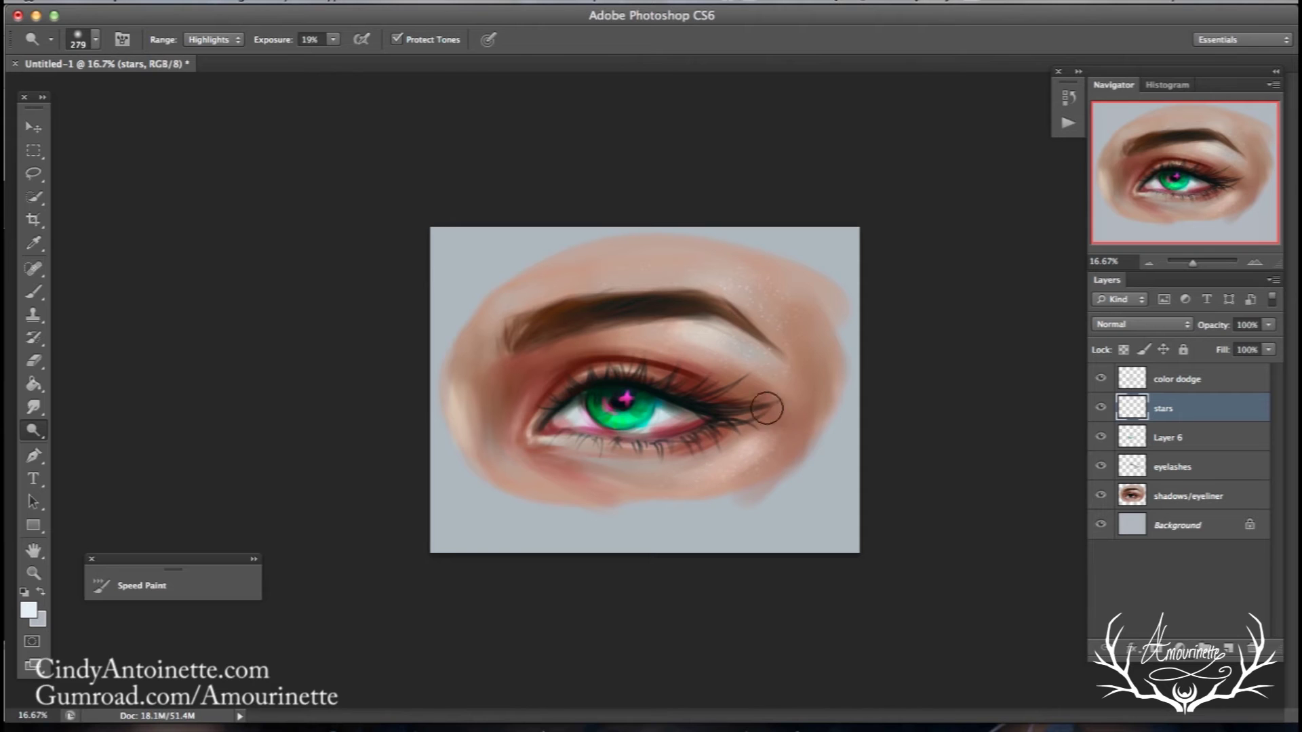
- Return to the Brush tool and add a new layer directly above the shadows/eyeliner layer
{"action": "left_click", "coordinate": [34, 292]}
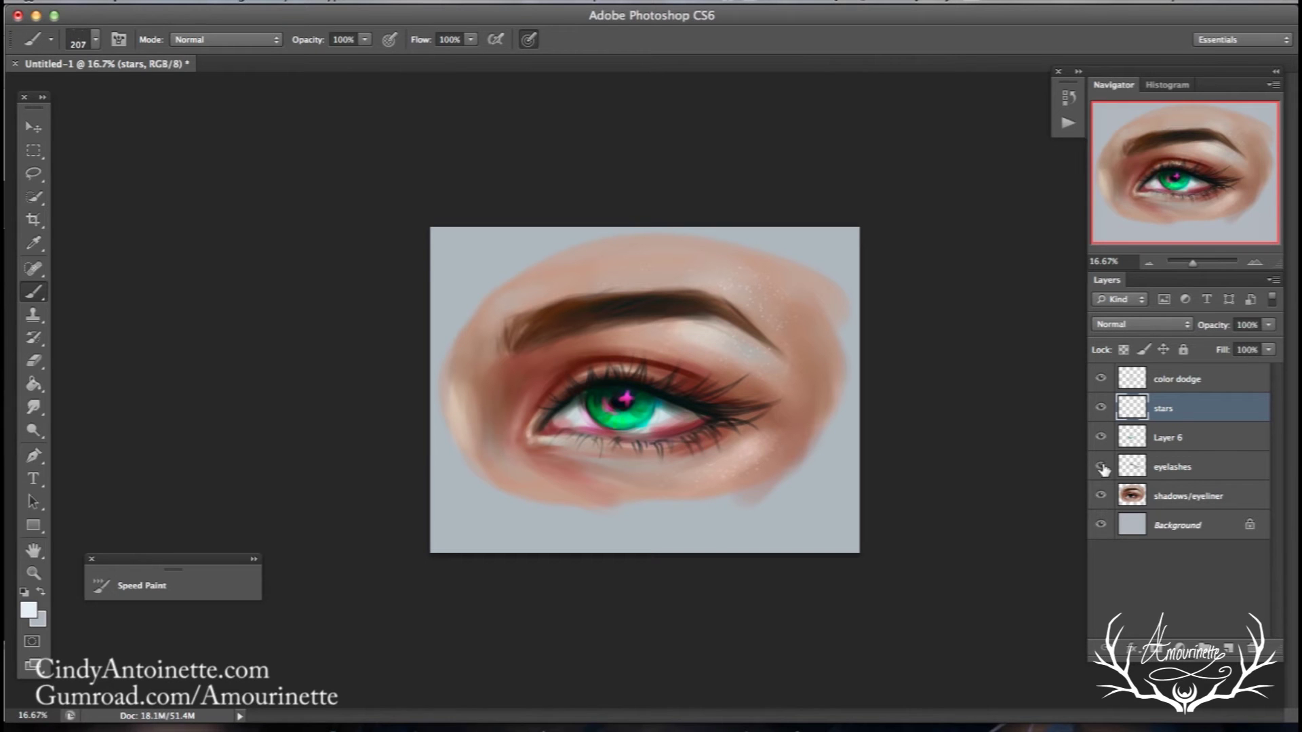
{"action": "left_click", "coordinate": [1153, 495]}
{"action": "left_click", "coordinate": [1228, 649]}
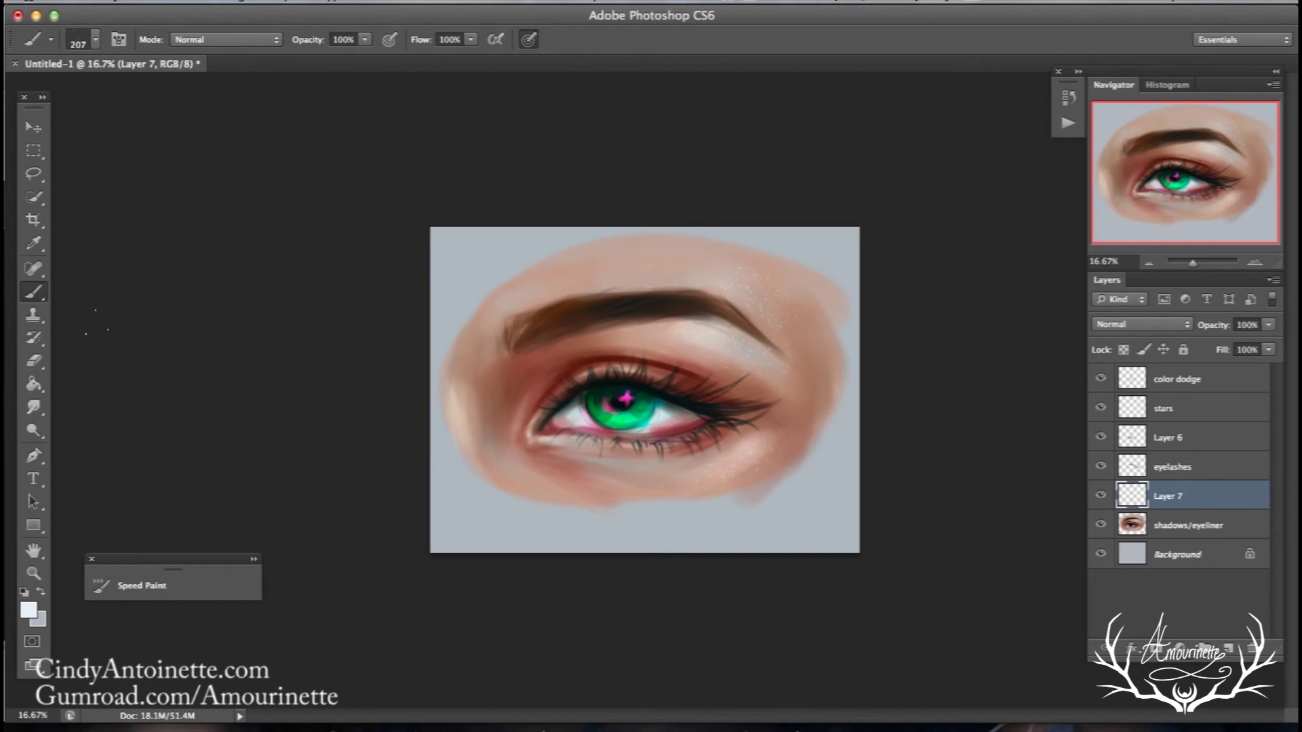
- Choose the 490 px round brush preset and set the foreground color to deep blue #1b0ca7
{"action": "right_click", "coordinate": [634, 272]}
{"action": "left_click", "coordinate": [745, 561]}
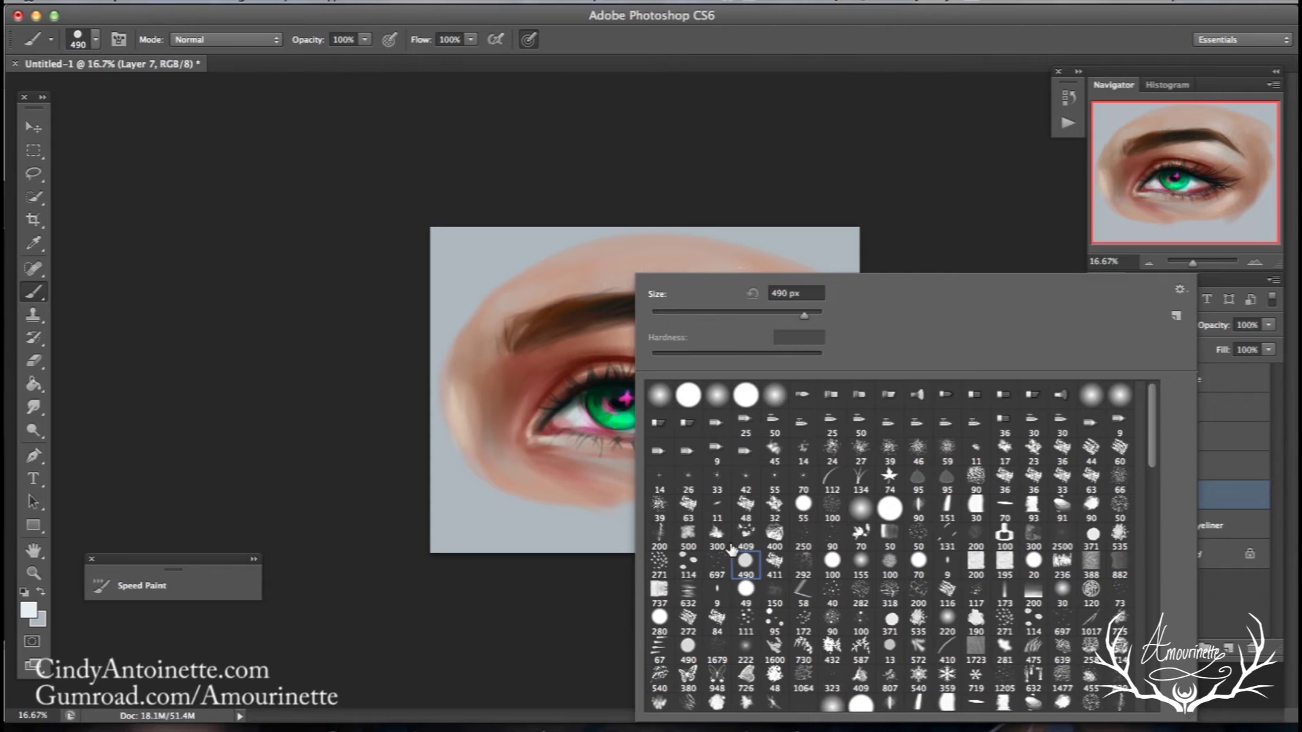
{"action": "left_click", "coordinate": [612, 394], "text": "alt"}
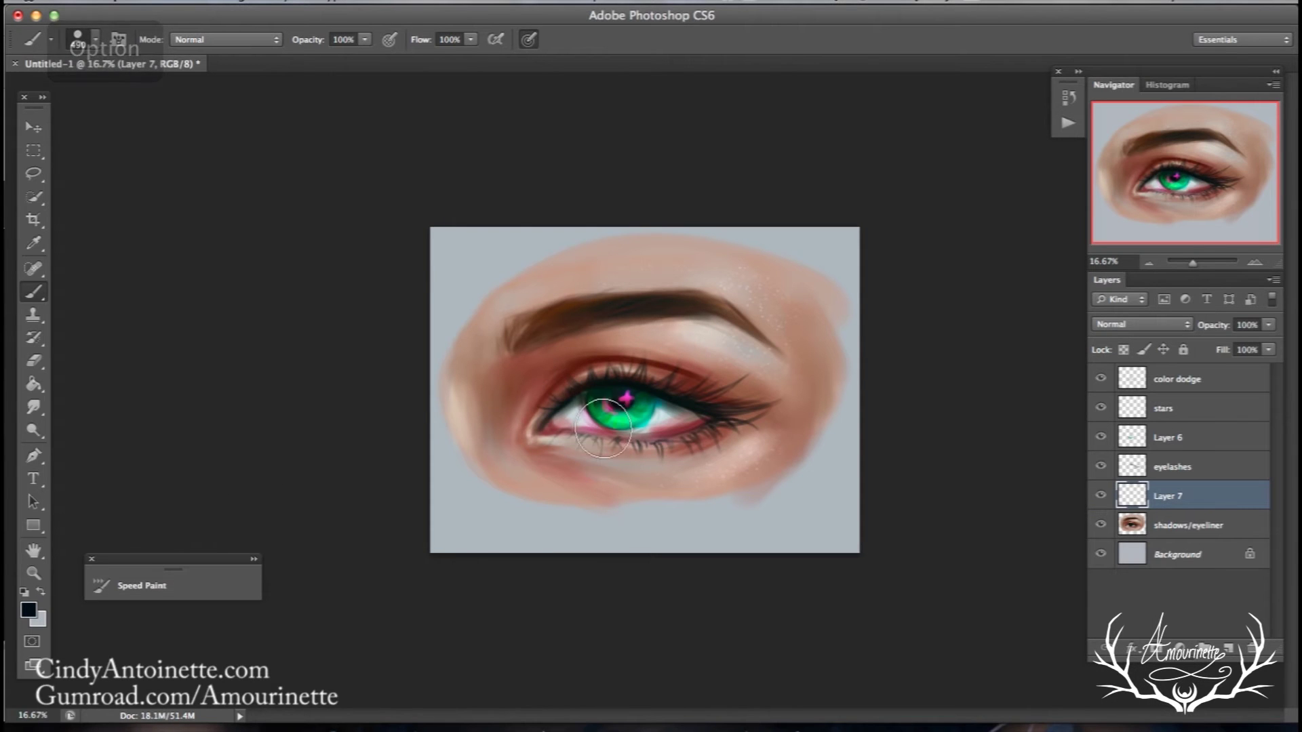
{"action": "left_click", "coordinate": [28, 610]}
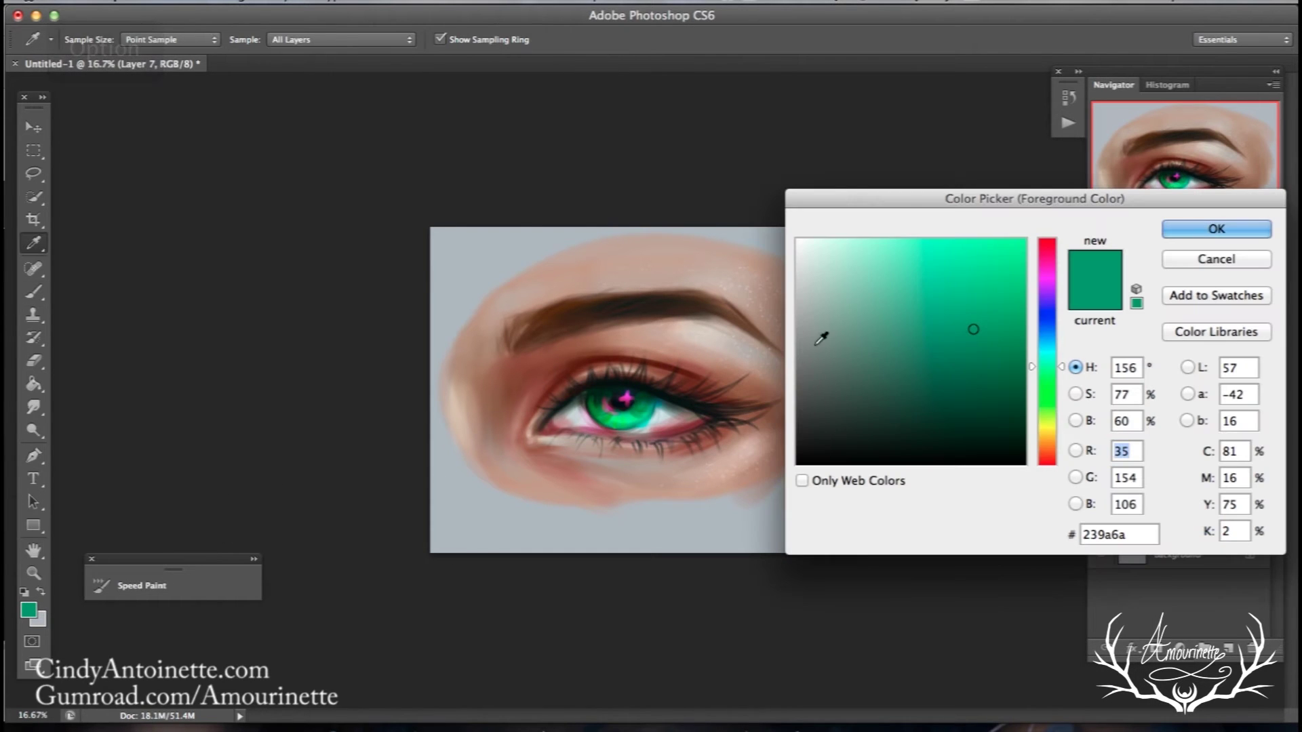
{"action": "left_click_drag", "start_coordinate": [1044, 316], "coordinate": [1039, 321]}
{"action": "left_click", "coordinate": [1009, 313]}
{"action": "left_click", "coordinate": [1040, 310]}
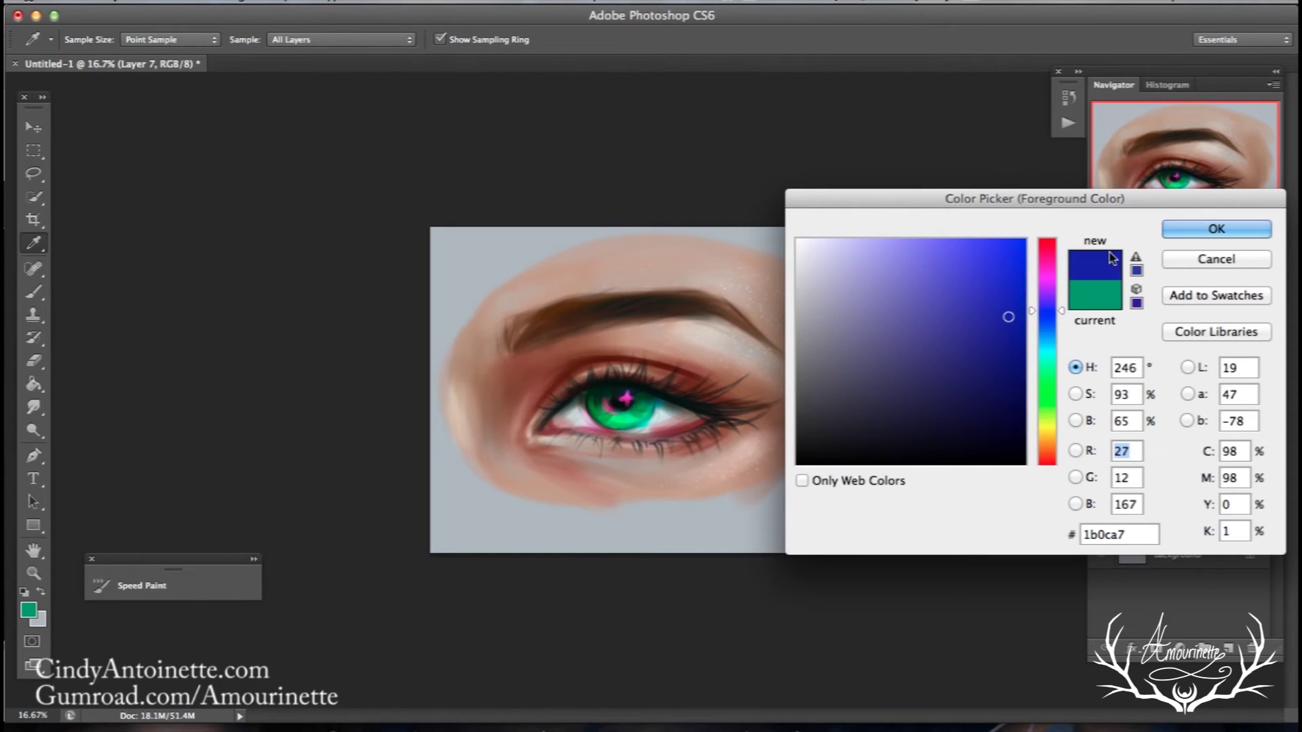
{"action": "left_click", "coordinate": [1193, 231]}
- Set the brush size to 52 px and its Transfer opacity jitter control to Pen Pressure
{"action": "left_click_drag", "start_coordinate": [33, 550], "coordinate": [75, 568]}
{"action": "mouse_move", "coordinate": [357, 151]}
{"action": "left_mouse_down"}
{"action": "mouse_move", "coordinate": [272, 324]}
{"action": "mouse_move", "coordinate": [285, 506]}
{"action": "left_mouse_up"}
{"action": "key", "text": "b"}
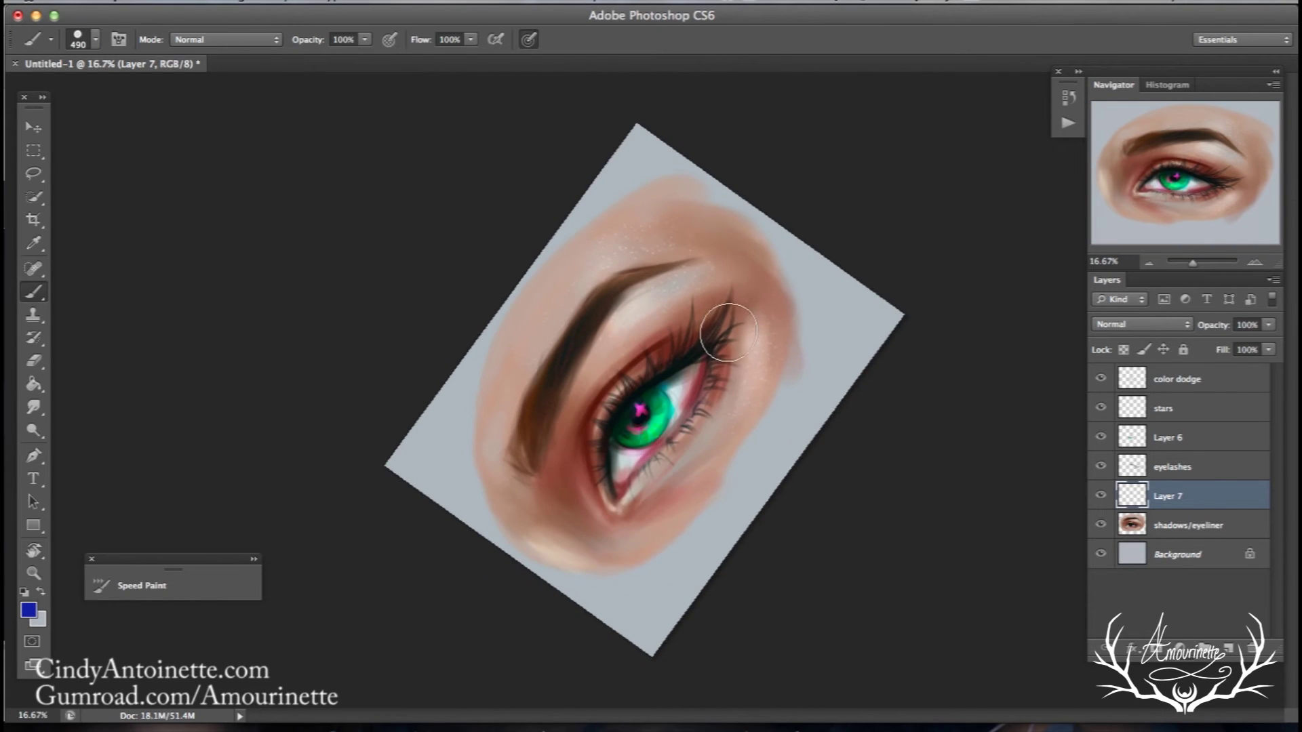
{"action": "right_click", "coordinate": [787, 307]}
{"action": "left_click", "coordinate": [787, 311]}
{"action": "left_click", "coordinate": [119, 40]}
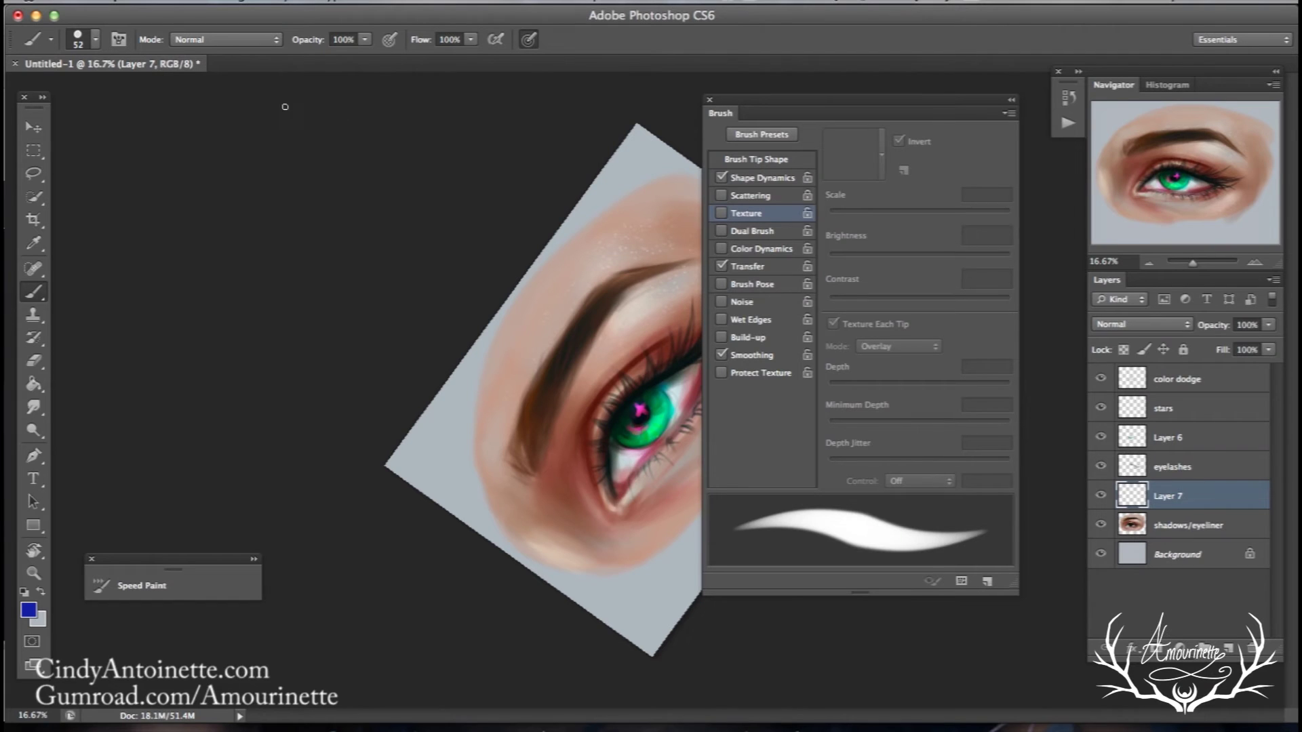
{"action": "left_click", "coordinate": [747, 266]}
{"action": "left_click", "coordinate": [919, 172]}
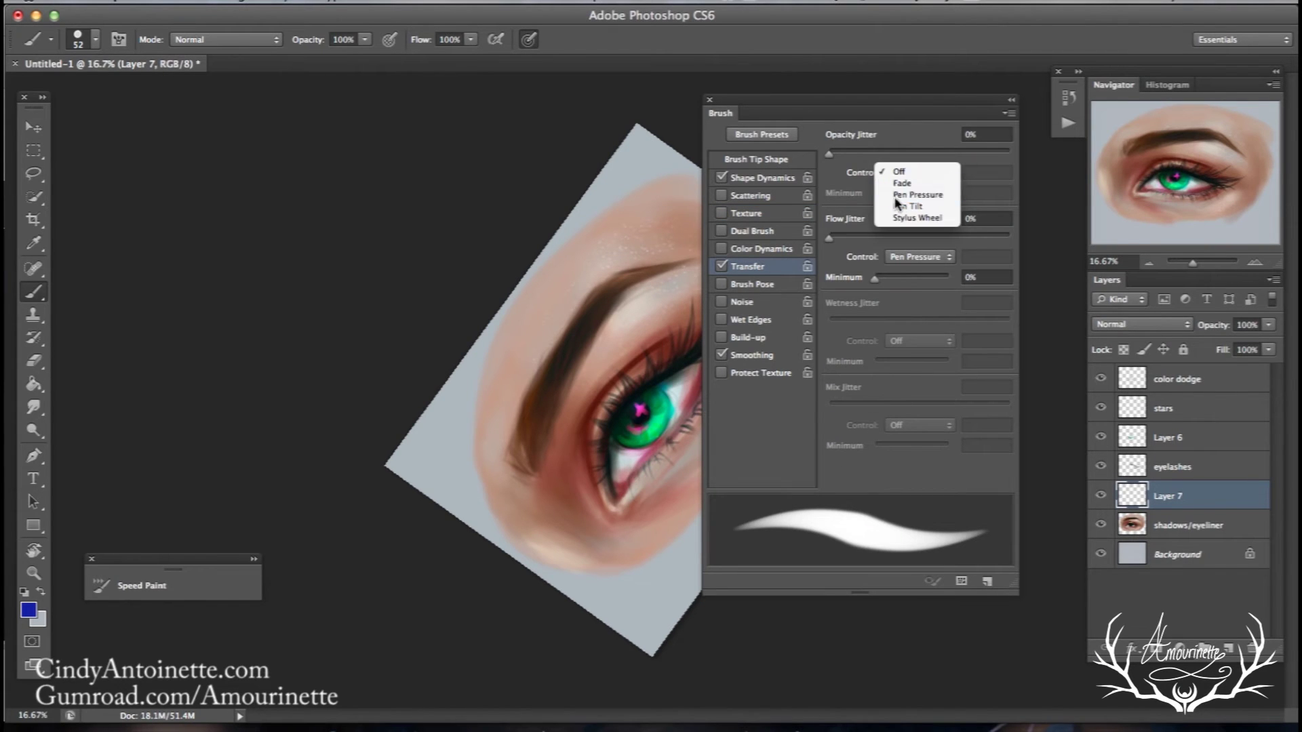
{"action": "left_click", "coordinate": [912, 197]}
{"action": "left_click", "coordinate": [709, 102]}
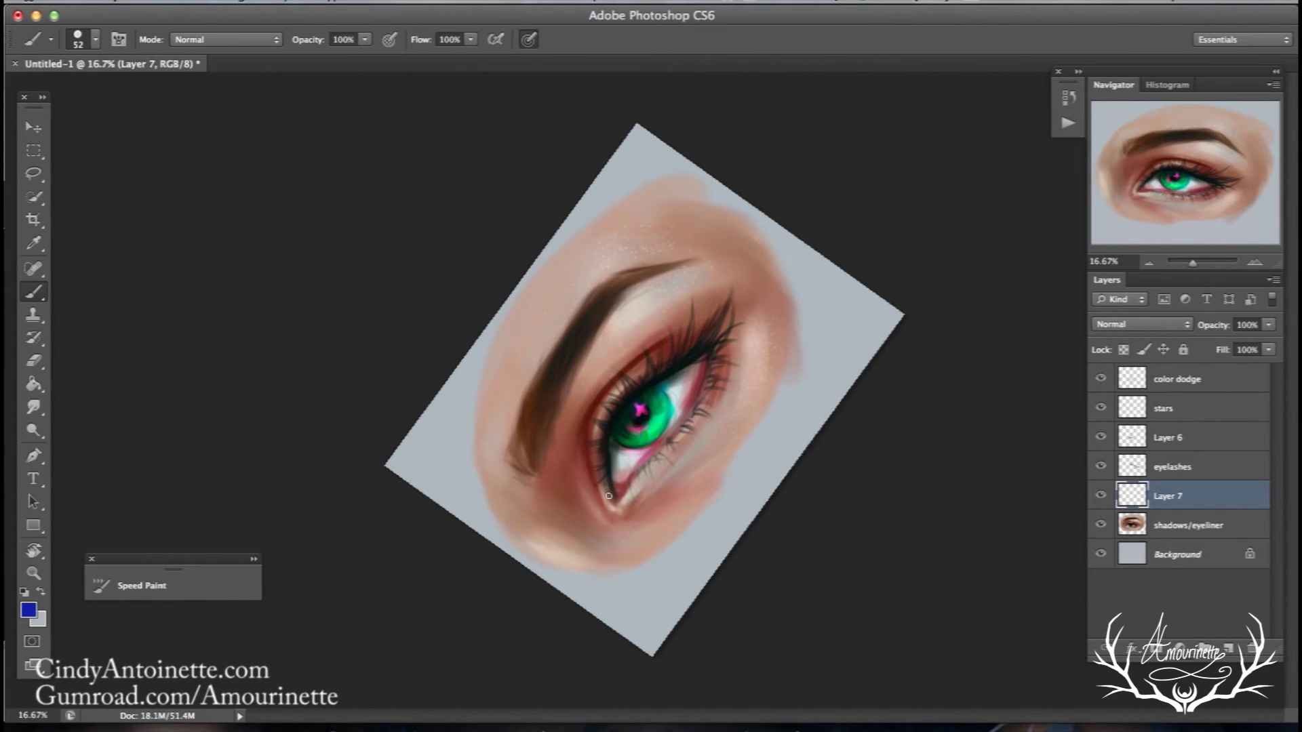
- Paint blue eyeliner along the upper lash line from the inner corner to the outer wing with the brush at 83 px
{"action": "right_click", "coordinate": [619, 388]}
{"action": "left_click_drag", "start_coordinate": [750, 315], "coordinate": [769, 316]}
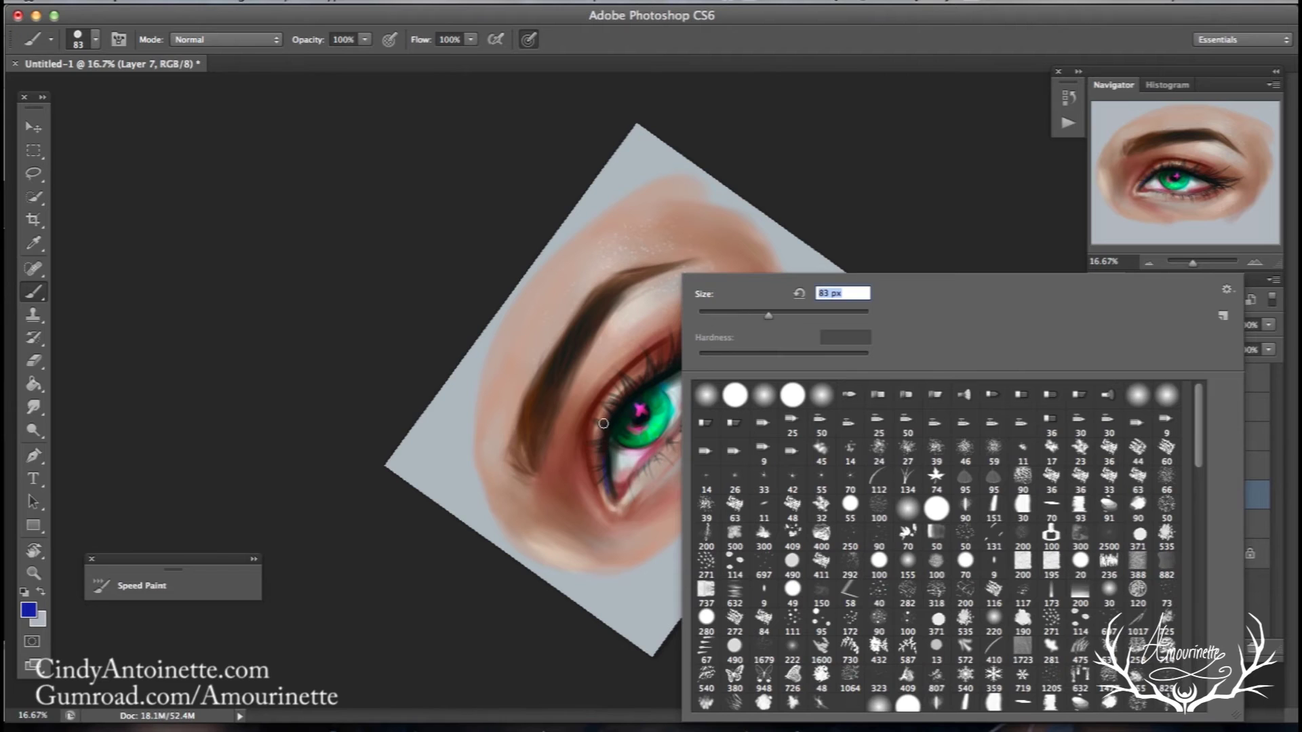
{"action": "left_click_drag", "start_coordinate": [599, 462], "coordinate": [602, 443]}
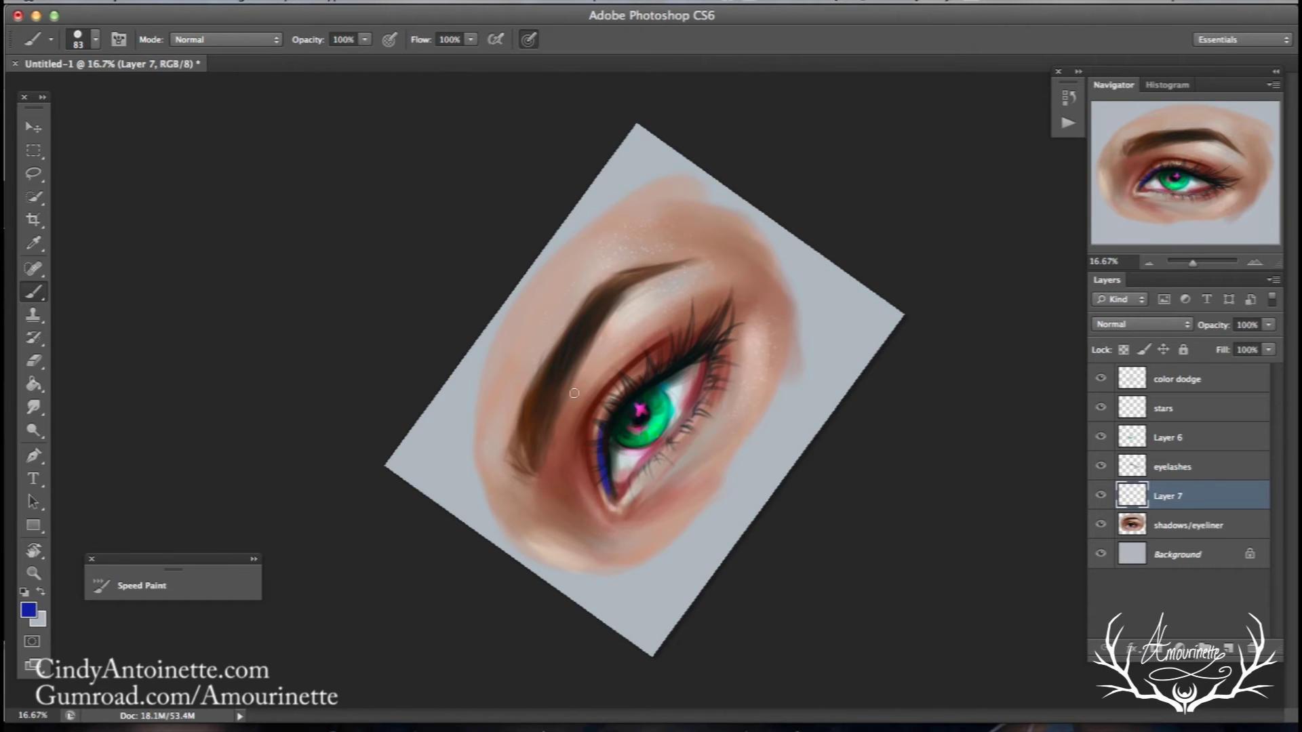
{"action": "left_click_drag", "start_coordinate": [600, 412], "coordinate": [603, 472]}
{"action": "mouse_move", "coordinate": [600, 424]}
{"action": "left_mouse_down"}
{"action": "mouse_move", "coordinate": [681, 360]}
{"action": "mouse_move", "coordinate": [606, 413]}
{"action": "mouse_move", "coordinate": [701, 340]}
{"action": "left_mouse_up"}
{"action": "left_click_drag", "start_coordinate": [620, 388], "coordinate": [692, 338]}
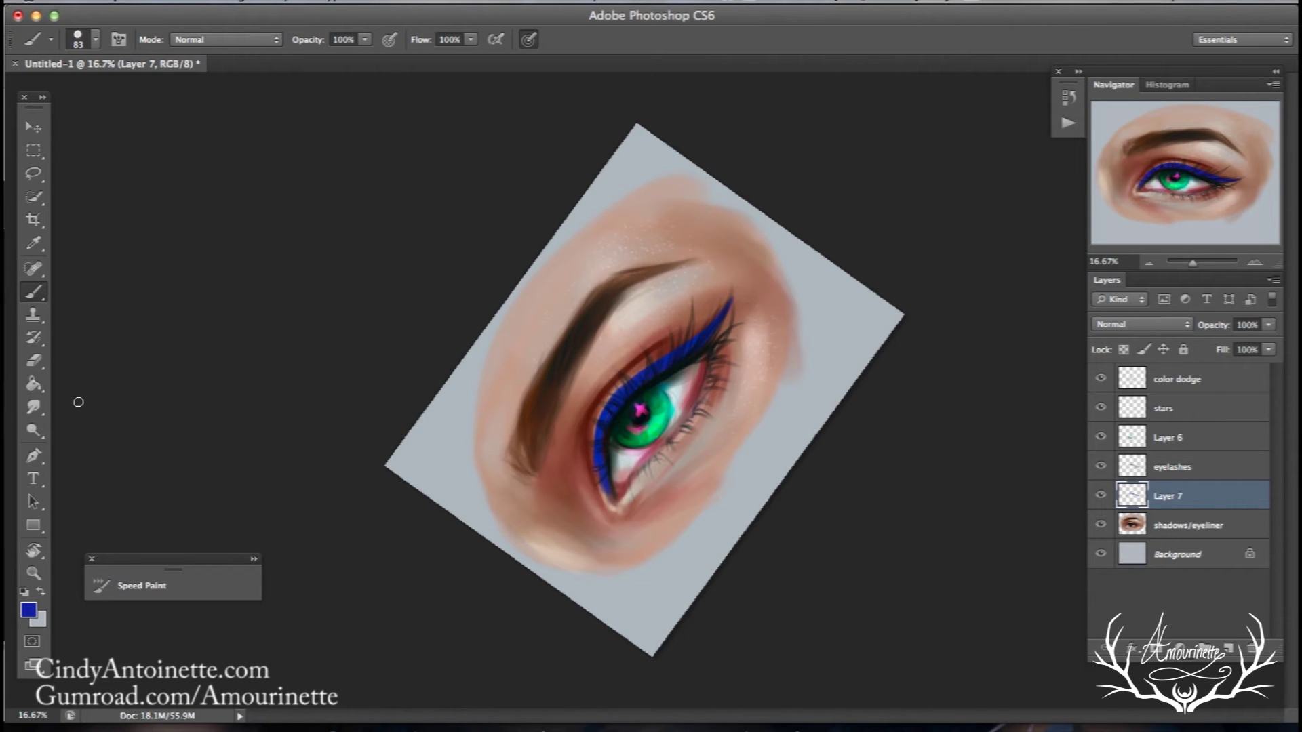
- Soften the upper edge of the blue eyeliner near the inner corner with the Eraser at 163 px
{"action": "left_click", "coordinate": [34, 360]}
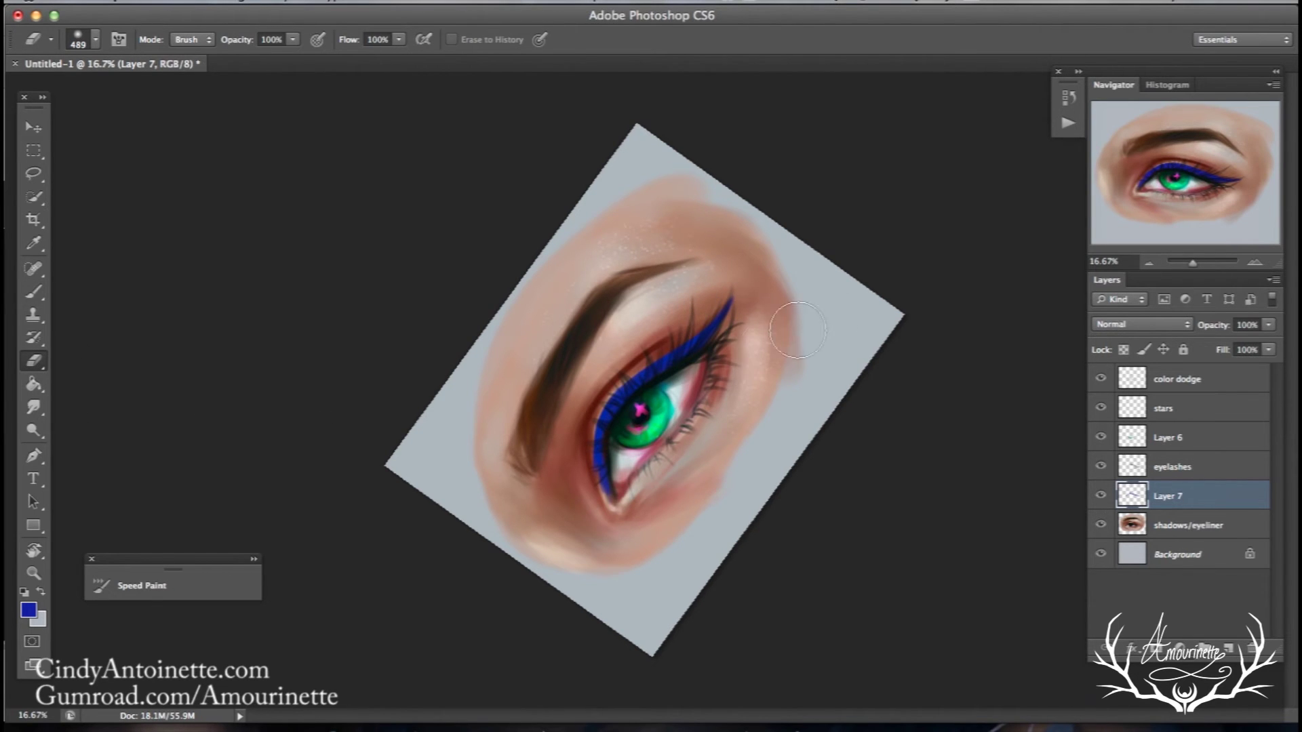
{"action": "right_click", "coordinate": [778, 343]}
{"action": "type", "text": "163"}
{"action": "key", "text": "Return"}
{"action": "mouse_move", "coordinate": [595, 409]}
{"action": "left_mouse_down"}
{"action": "mouse_move", "coordinate": [586, 490]}
{"action": "mouse_move", "coordinate": [591, 433]}
{"action": "mouse_move", "coordinate": [601, 524]}
{"action": "mouse_move", "coordinate": [589, 437]}
{"action": "mouse_move", "coordinate": [600, 490]}
{"action": "left_mouse_up"}
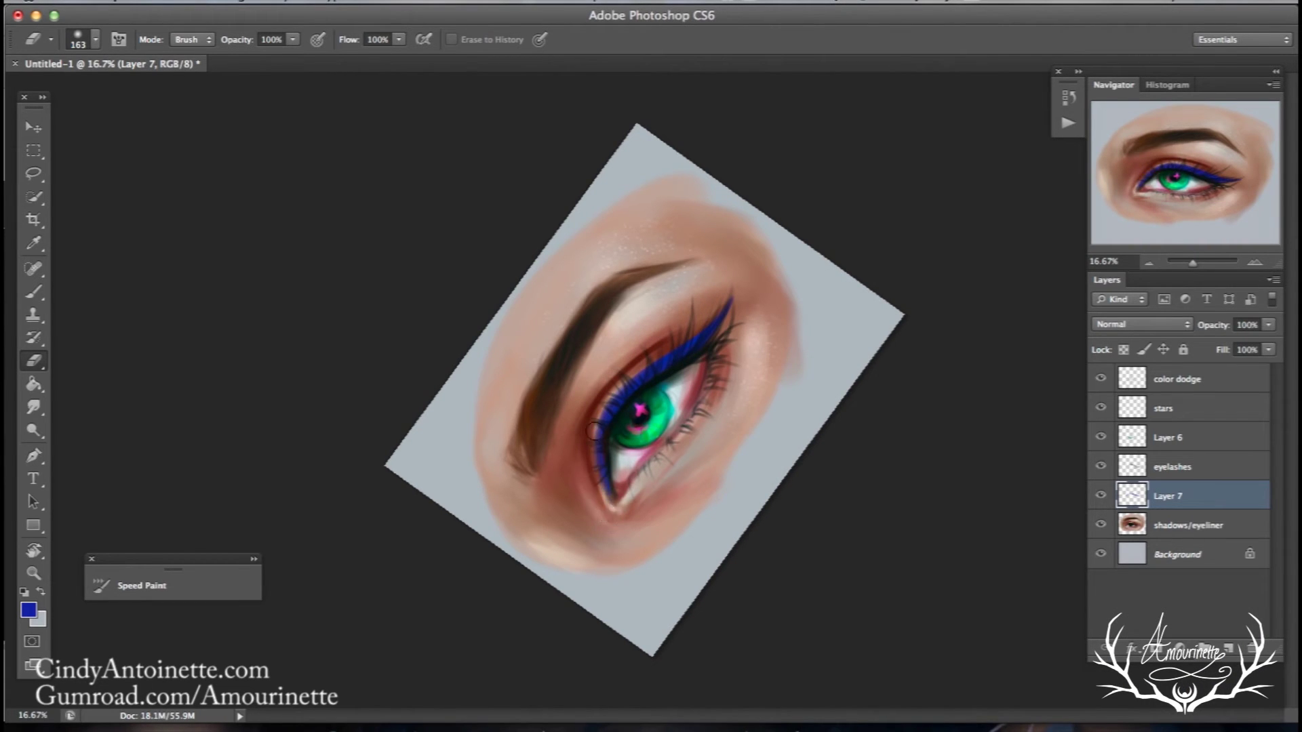
- Trim the blue eyeliner at the inner corner and wing tip with the Eraser at 61 px
{"action": "right_click", "coordinate": [677, 316]}
{"action": "type", "text": "61"}
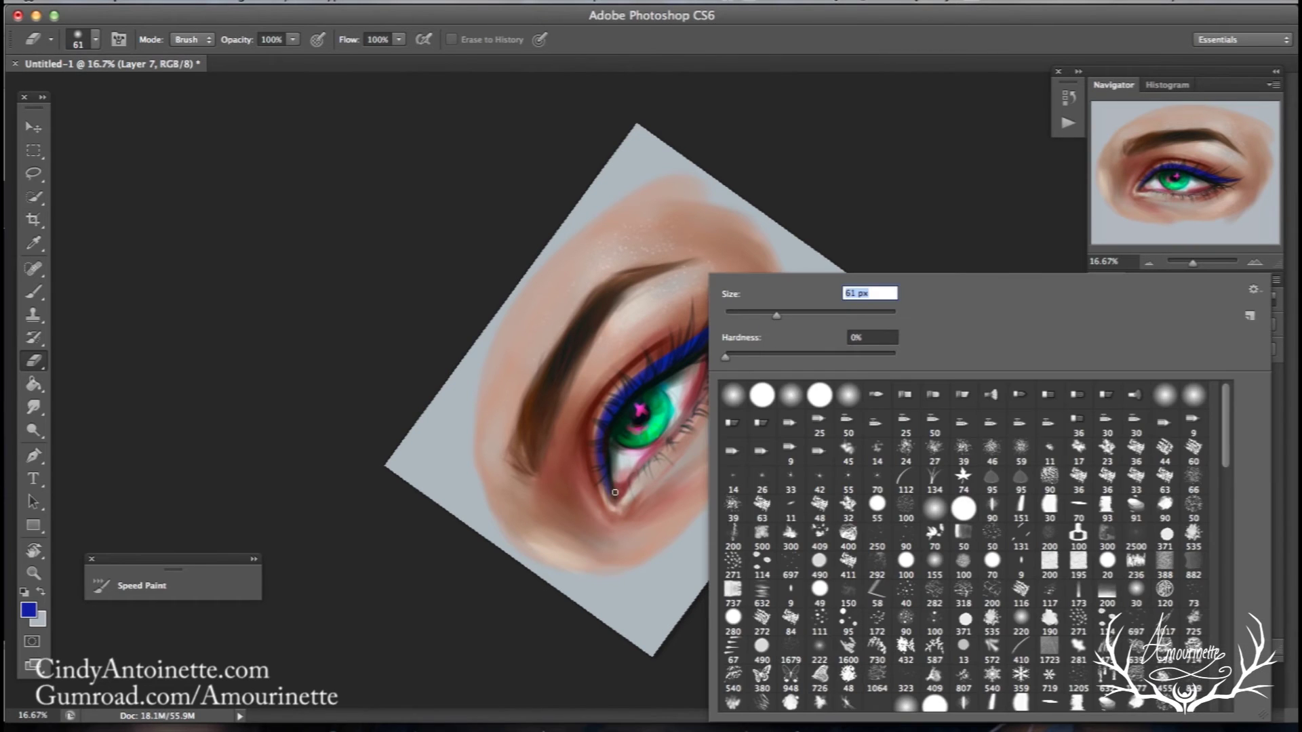
{"action": "key", "text": "Return"}
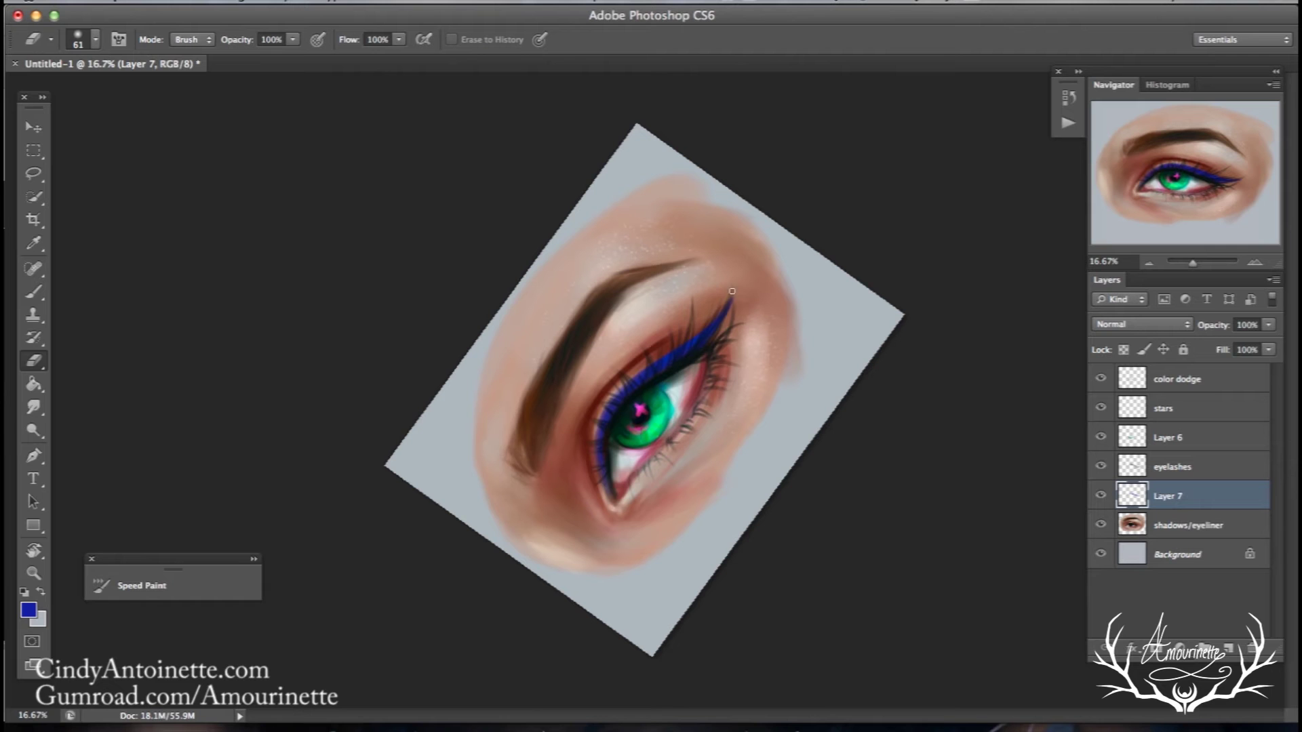
- Reset the canvas rotation to 0°, sample near-black from the eyeliner with the Brush, and add a new layer above shadows/eyeliner
{"action": "left_click", "coordinate": [45, 558]}
{"action": "left_click_drag", "start_coordinate": [188, 402], "coordinate": [445, 238]}
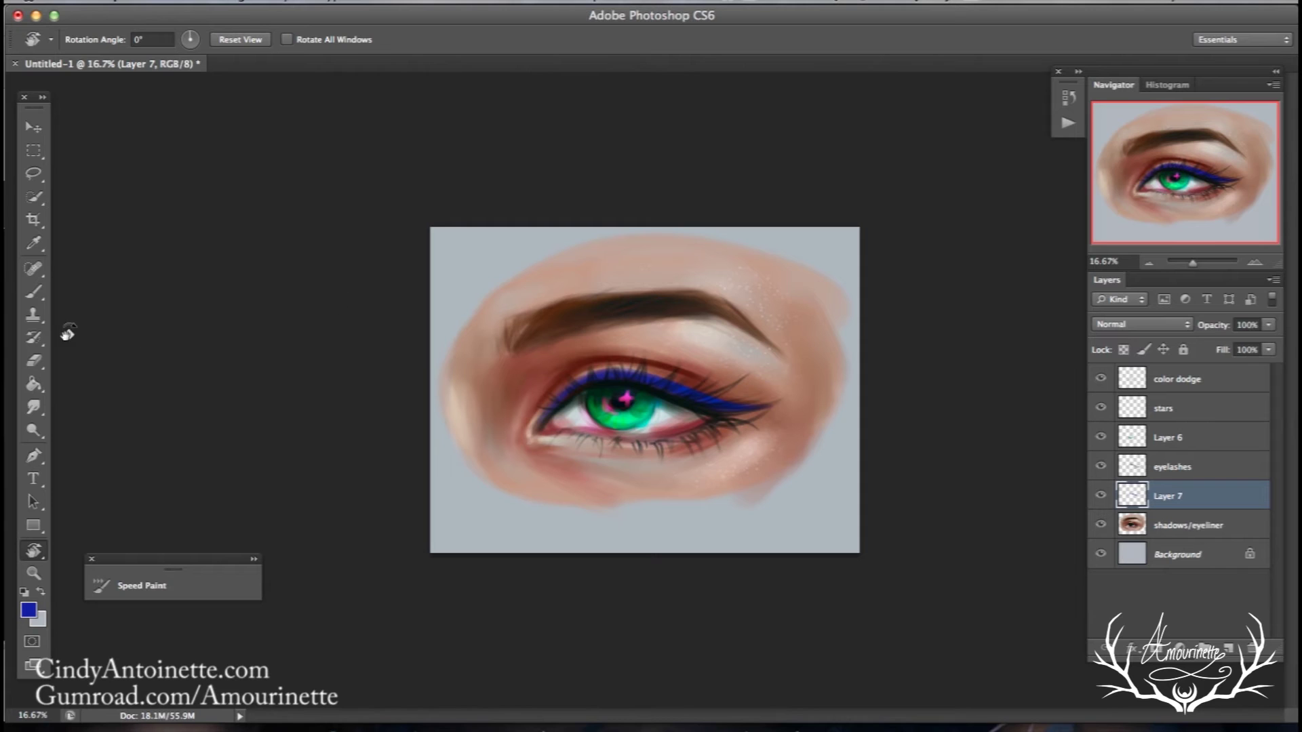
{"action": "left_click", "coordinate": [48, 297]}
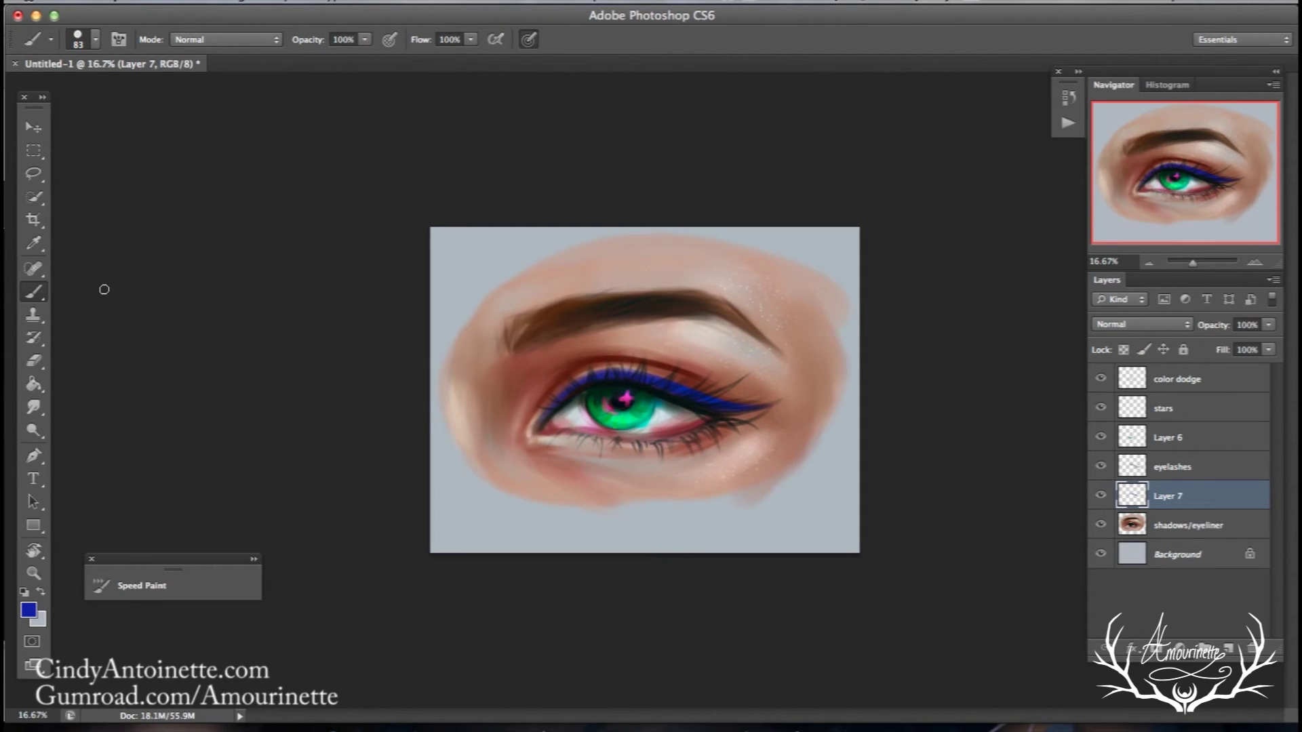
{"action": "left_click", "coordinate": [707, 406], "text": "alt"}
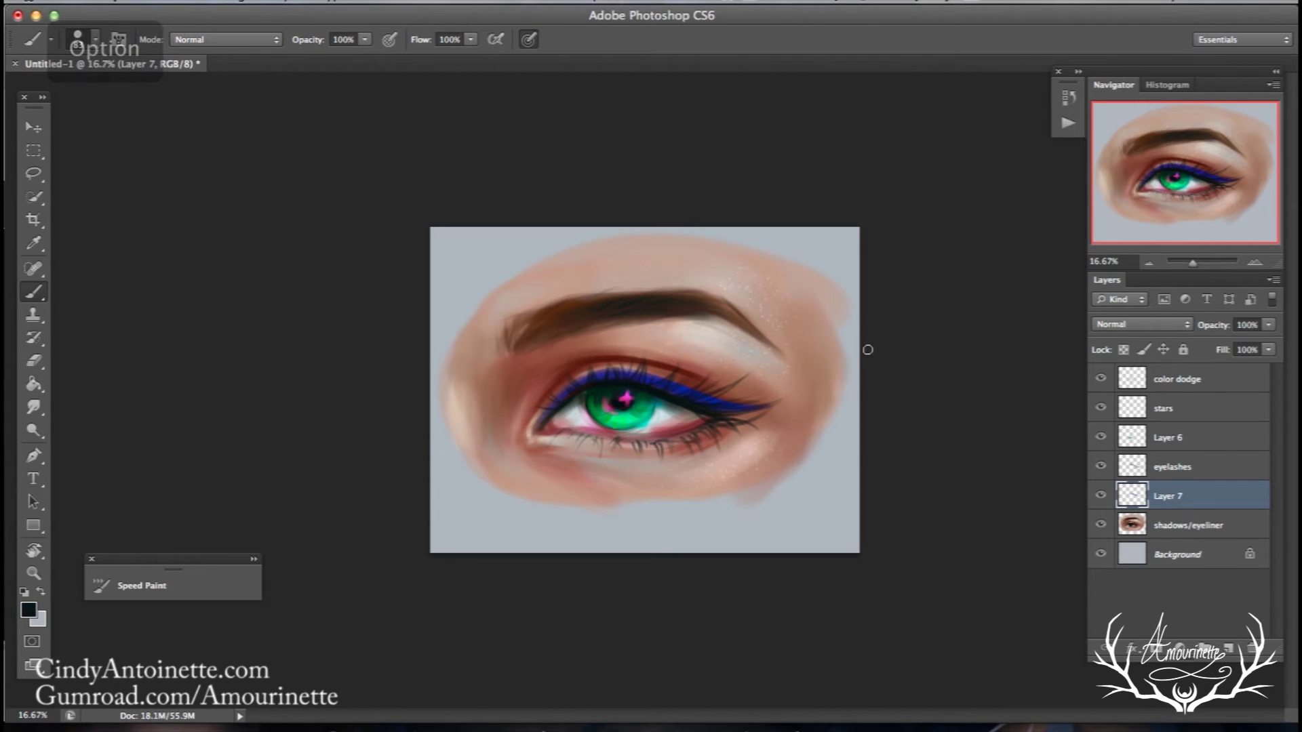
{"action": "left_click", "coordinate": [1182, 529]}
{"action": "left_click", "coordinate": [1227, 649]}
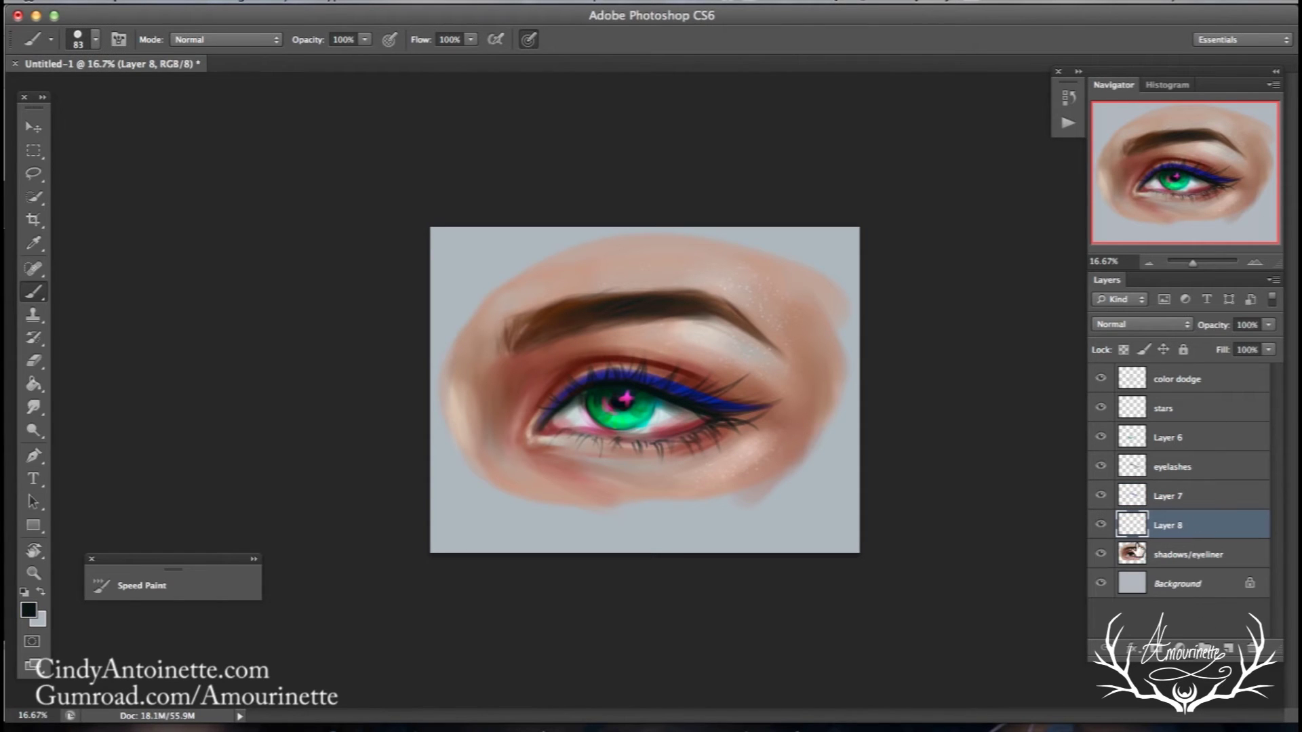
- Paint dark hair strokes along the front of the eyebrow with the brush at 93 px
{"action": "right_click", "coordinate": [649, 317]}
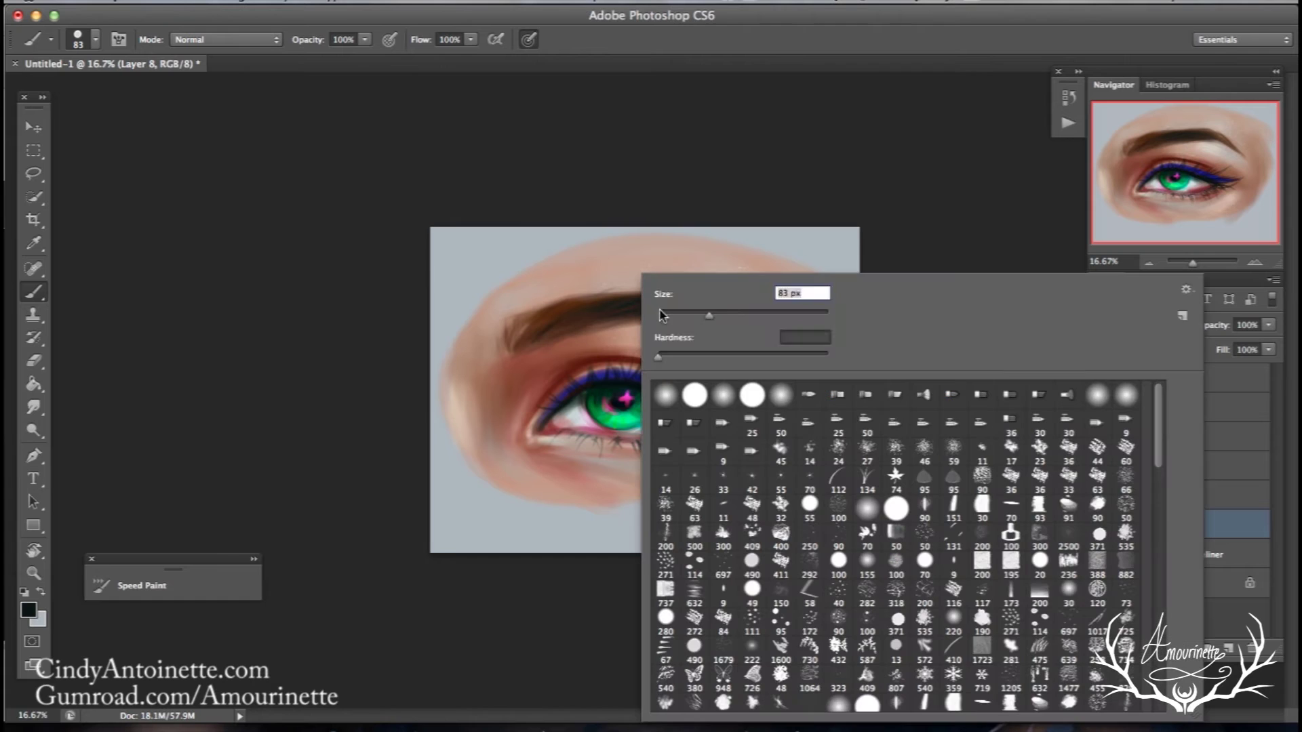
{"action": "key", "text": "bracketright"}
{"action": "left_click_drag", "start_coordinate": [518, 344], "coordinate": [541, 323]}
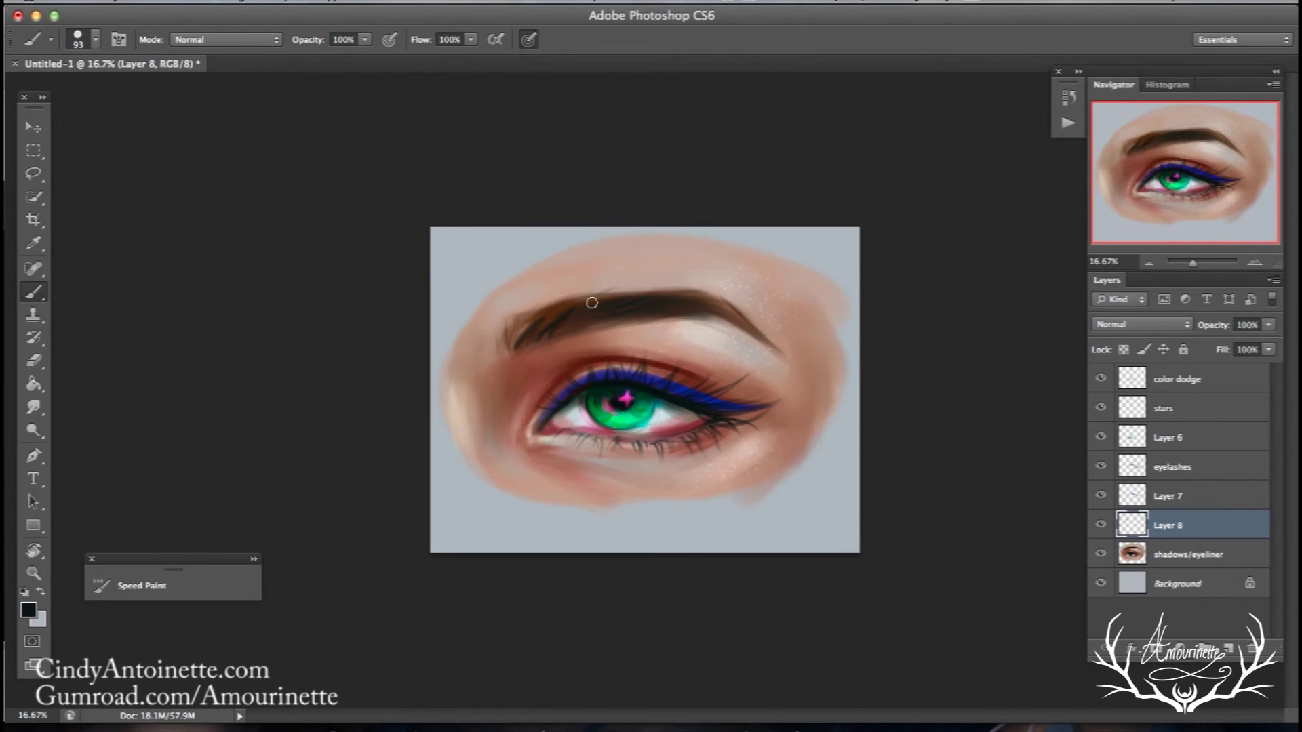
- Add fine hairs to the eyebrow's front at 39 px and fill strokes along the brow toward its tail at 61 px
{"action": "right_click", "coordinate": [670, 286]}
{"action": "type", "text": "39"}
{"action": "key", "text": "Return"}
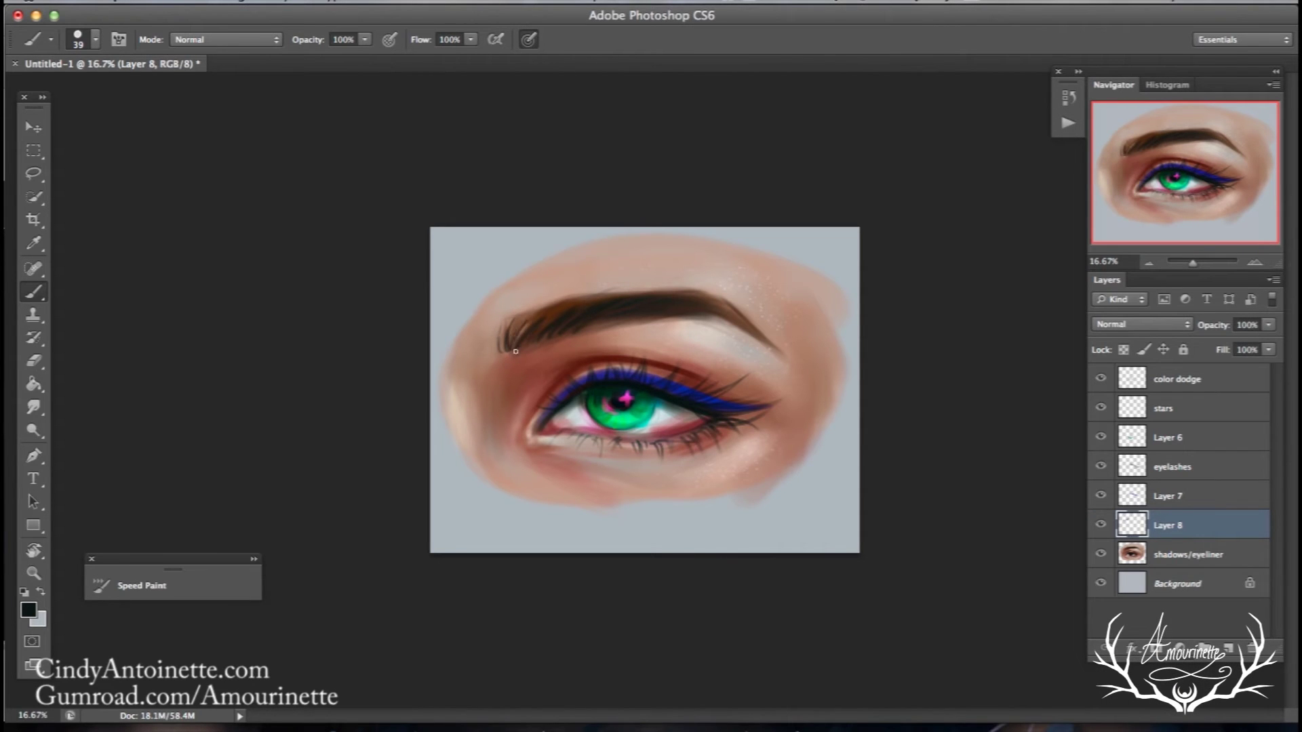
{"action": "right_click", "coordinate": [602, 305]}
{"action": "type", "text": "61"}
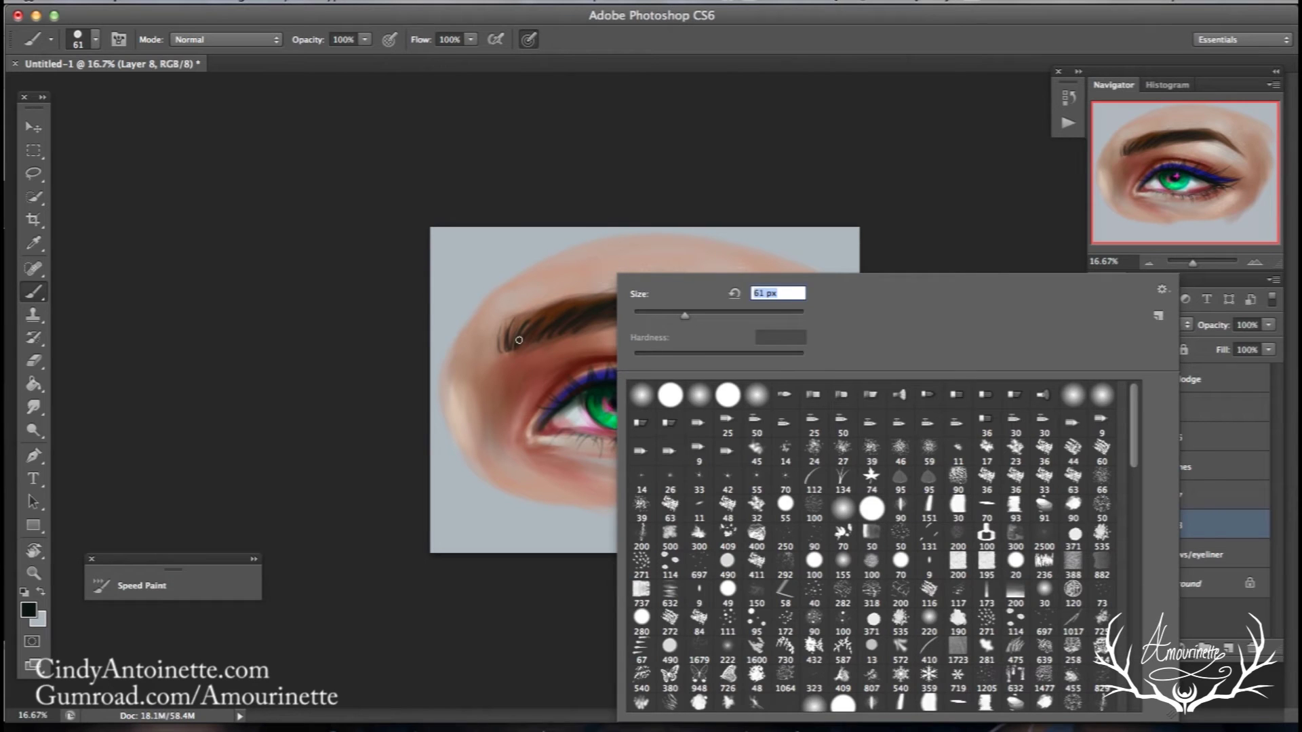
{"action": "key", "text": "Return"}
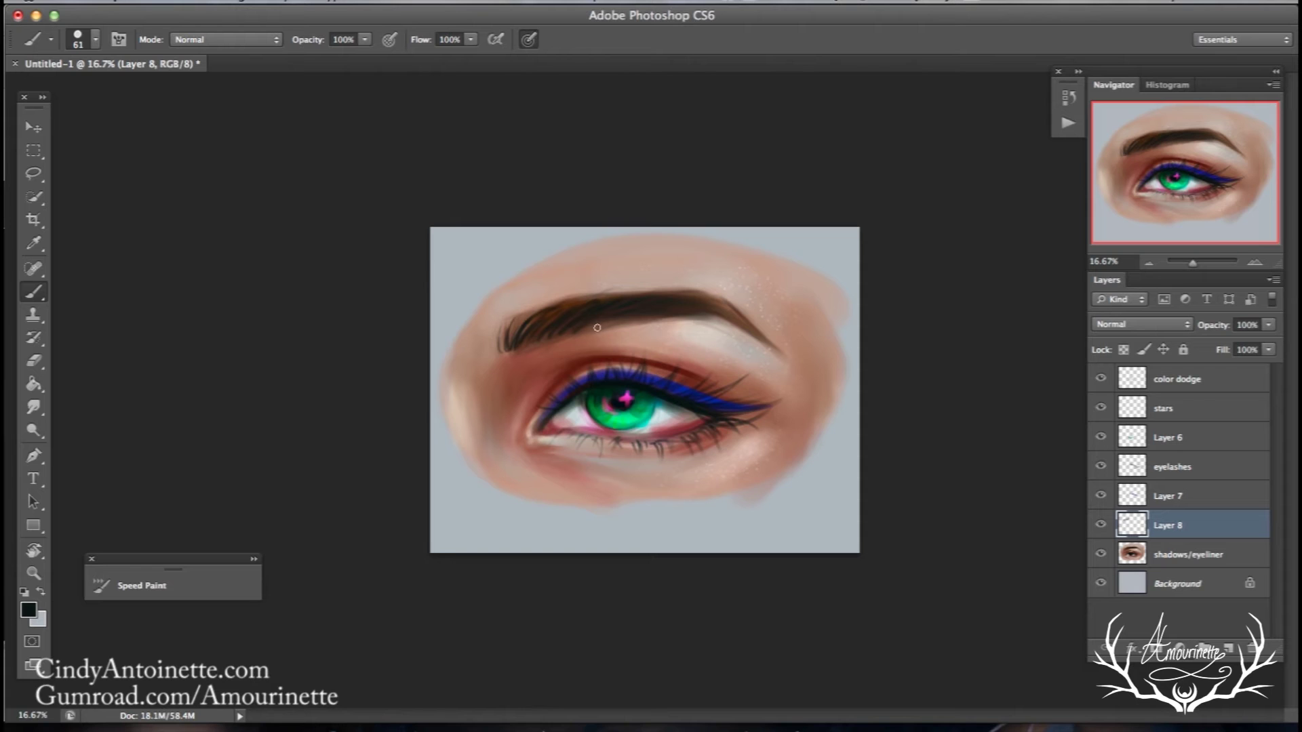
{"action": "left_click_drag", "start_coordinate": [726, 312], "coordinate": [738, 318]}
- Soften the new dark hairs at the front of the eyebrow with the Eraser at 148 px
{"action": "key", "text": "e"}
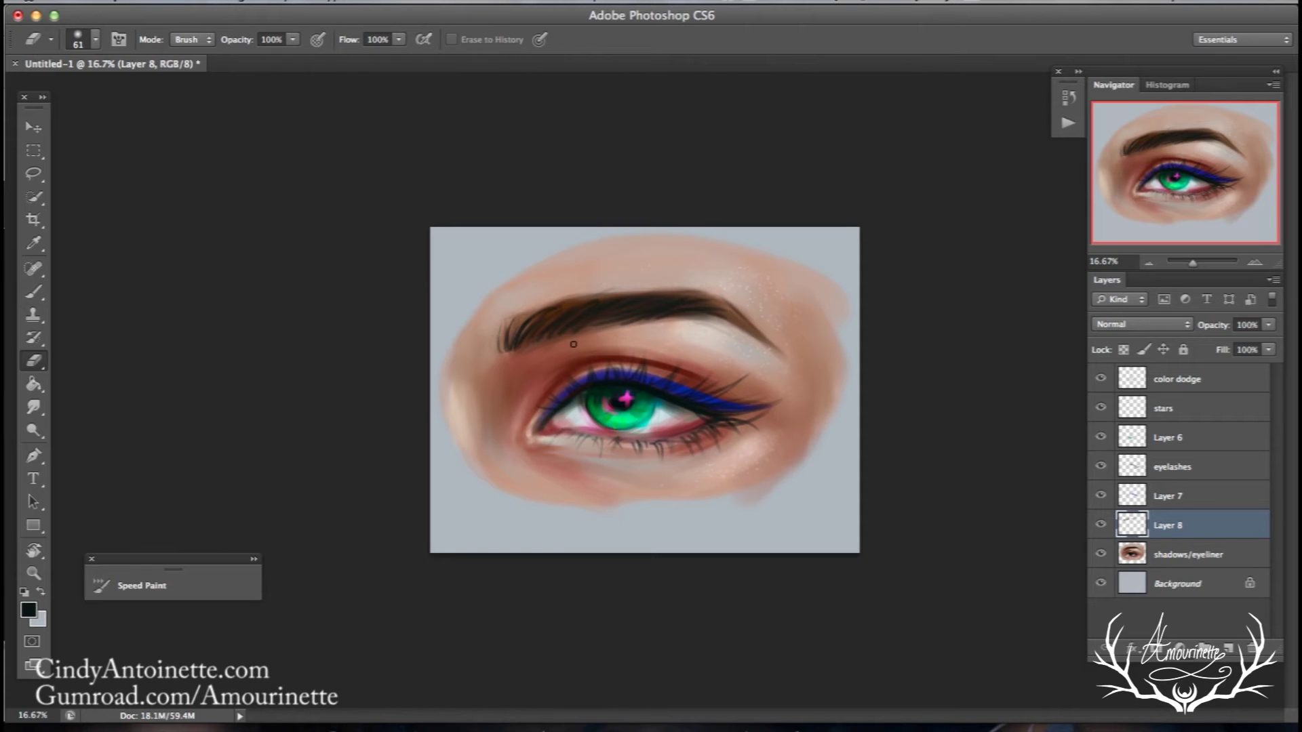
{"action": "right_click", "coordinate": [640, 332]}
{"action": "left_click", "coordinate": [762, 316]}
{"action": "left_click", "coordinate": [494, 359]}
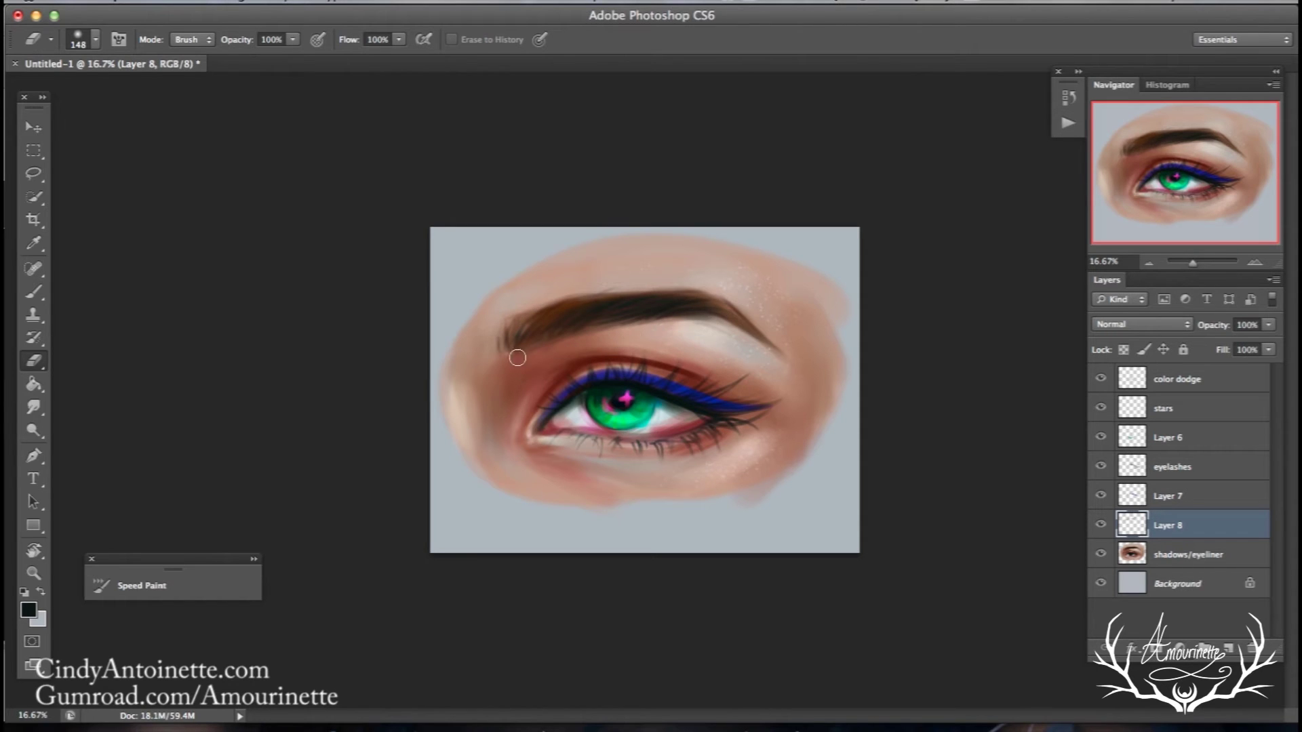
- Add a new layer above Layer 8 and set the Brush foreground color to muted brown #806c55
{"action": "left_click", "coordinate": [1228, 648]}
{"action": "left_click", "coordinate": [34, 292]}
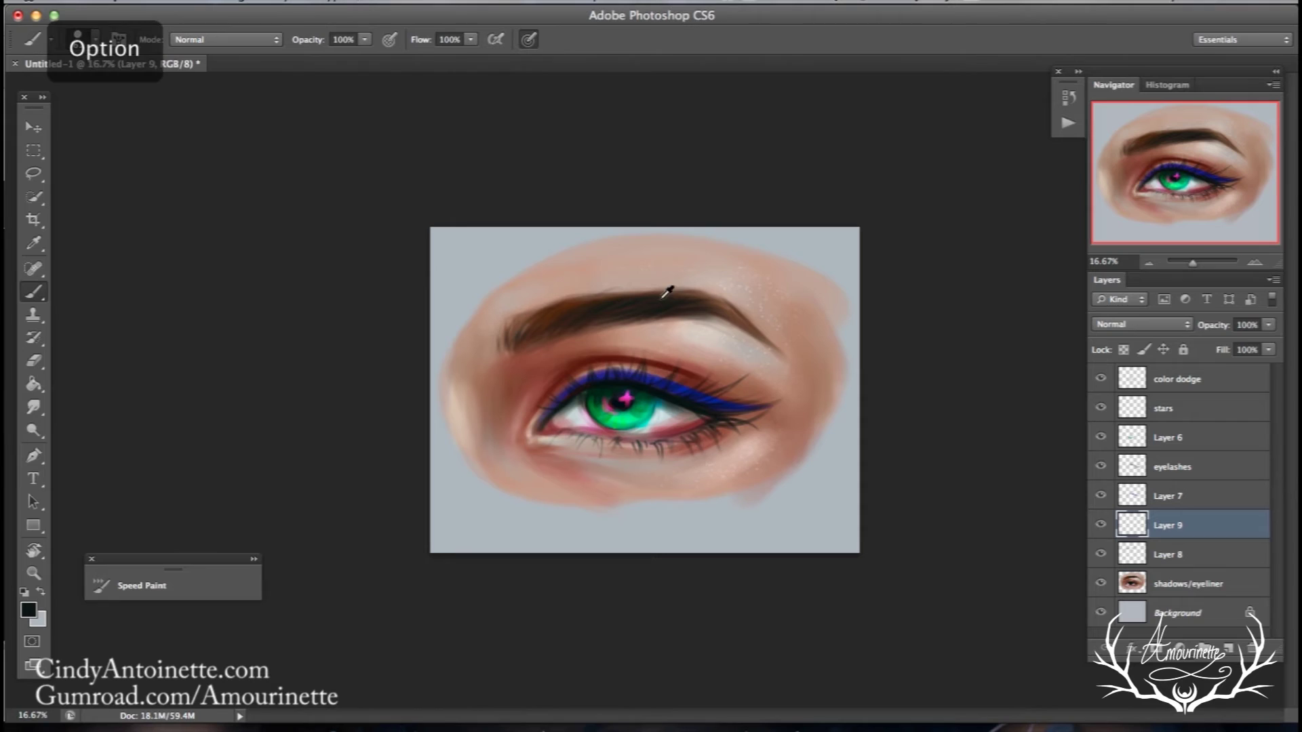
{"action": "left_click", "coordinate": [28, 610]}
{"action": "mouse_move", "coordinate": [825, 285]}
{"action": "left_mouse_down"}
{"action": "mouse_move", "coordinate": [840, 366]}
{"action": "mouse_move", "coordinate": [870, 373]}
{"action": "mouse_move", "coordinate": [891, 358]}
{"action": "left_mouse_up"}
{"action": "left_click_drag", "start_coordinate": [1050, 438], "coordinate": [1051, 445]}
{"action": "left_click", "coordinate": [871, 351]}
{"action": "left_click", "coordinate": [1216, 229]}
{"action": "key", "text": "b"}
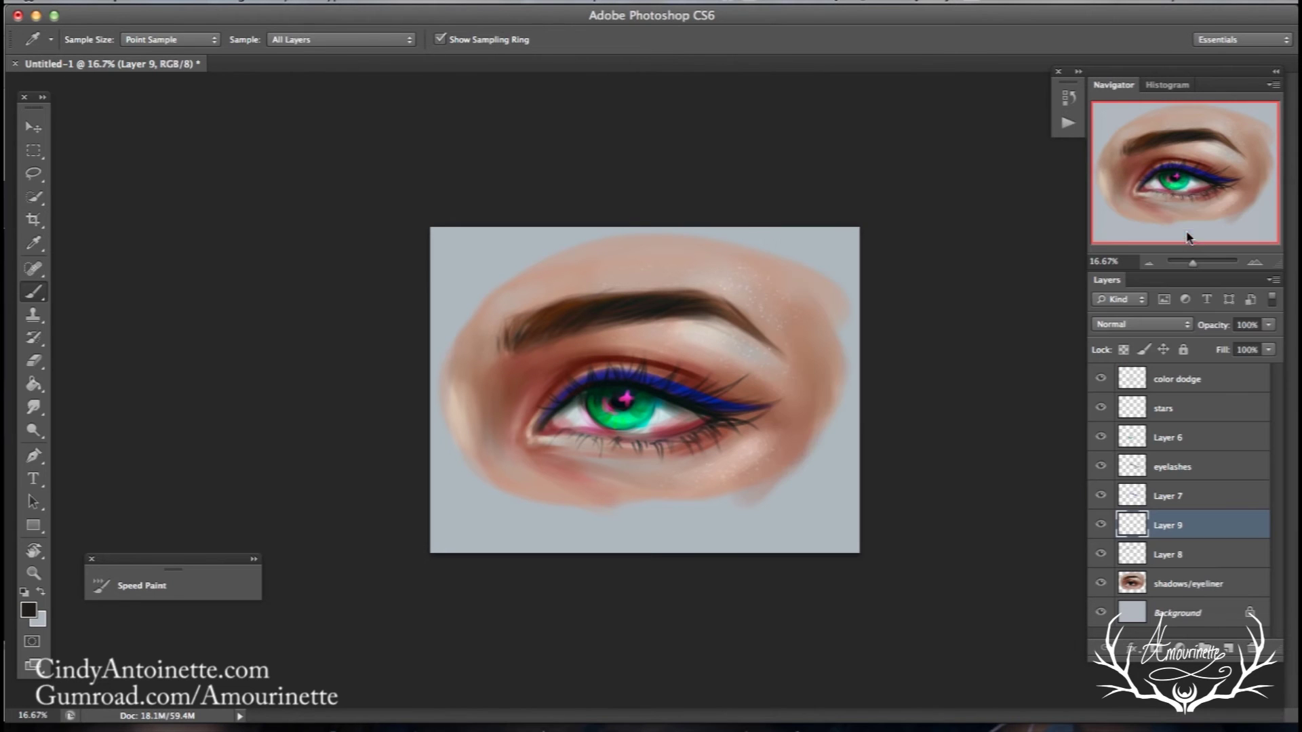
- Paint light brown hairs through the eyebrow with the brush at 33 px and soften them with the Eraser at 148 px
{"action": "right_click", "coordinate": [729, 280]}
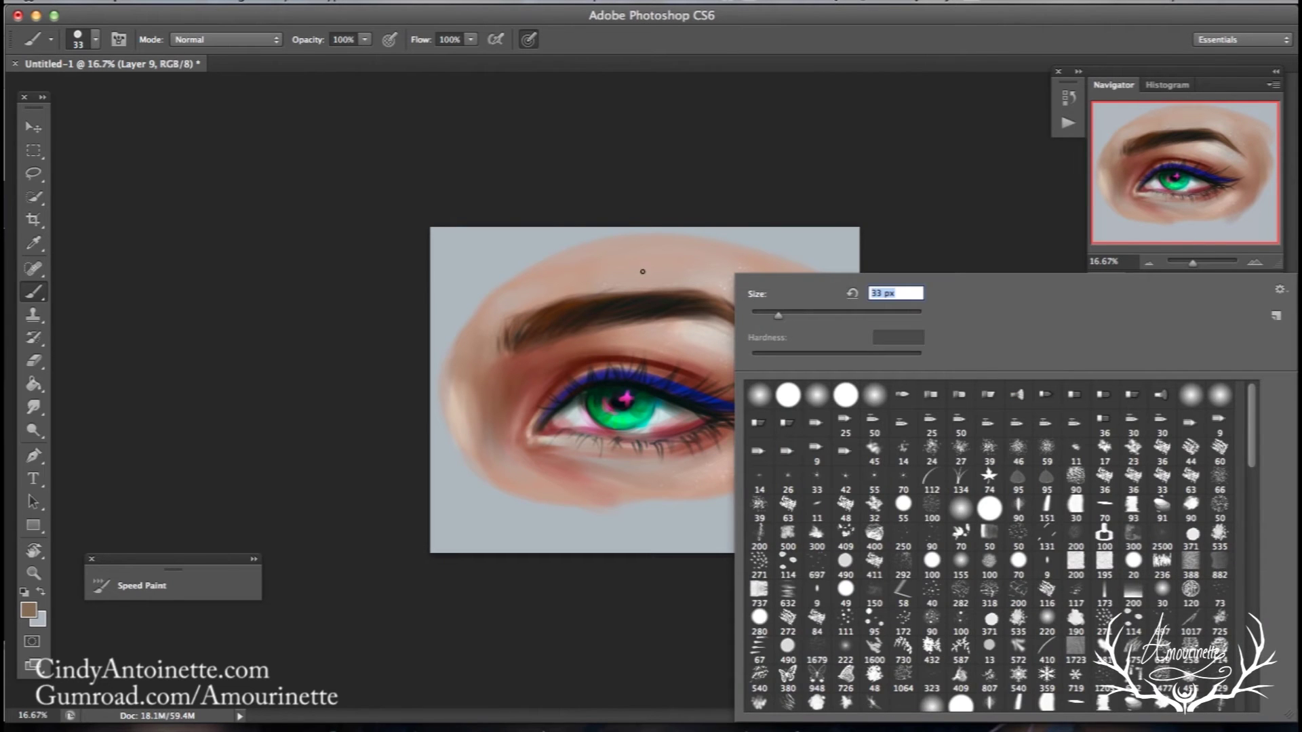
{"action": "key", "text": "Return"}
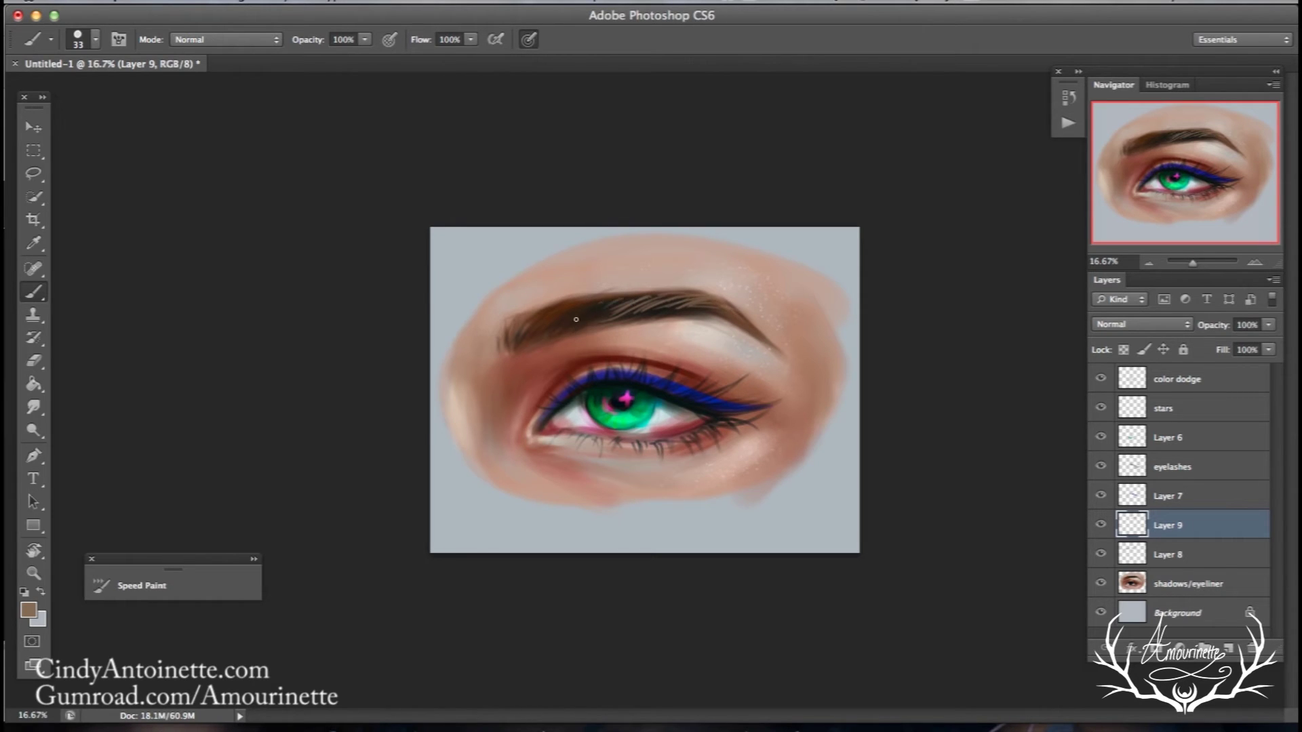
{"action": "left_click", "coordinate": [35, 362]}
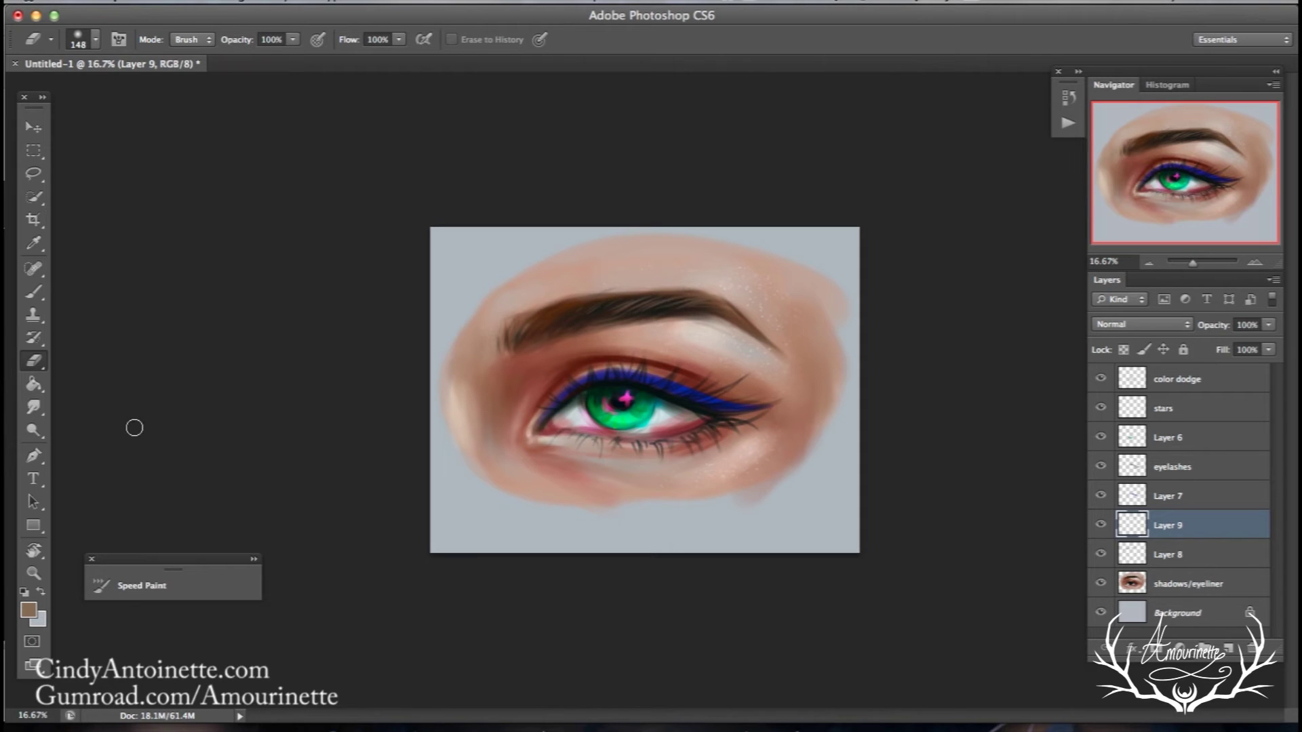
- Set the foreground color to grayish teal #5c848b and paint thin highlight hairs in the eyebrow with the Brush
{"action": "key", "text": "b"}
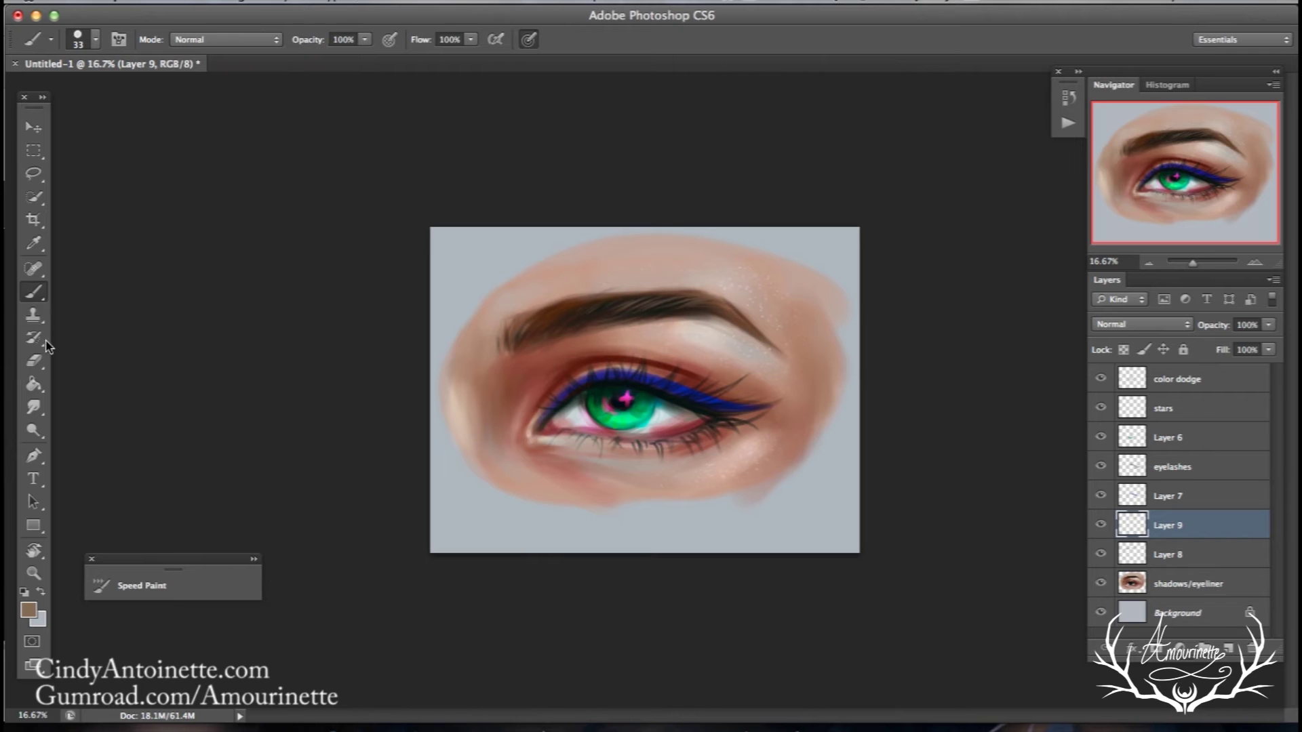
{"action": "left_click", "coordinate": [30, 612]}
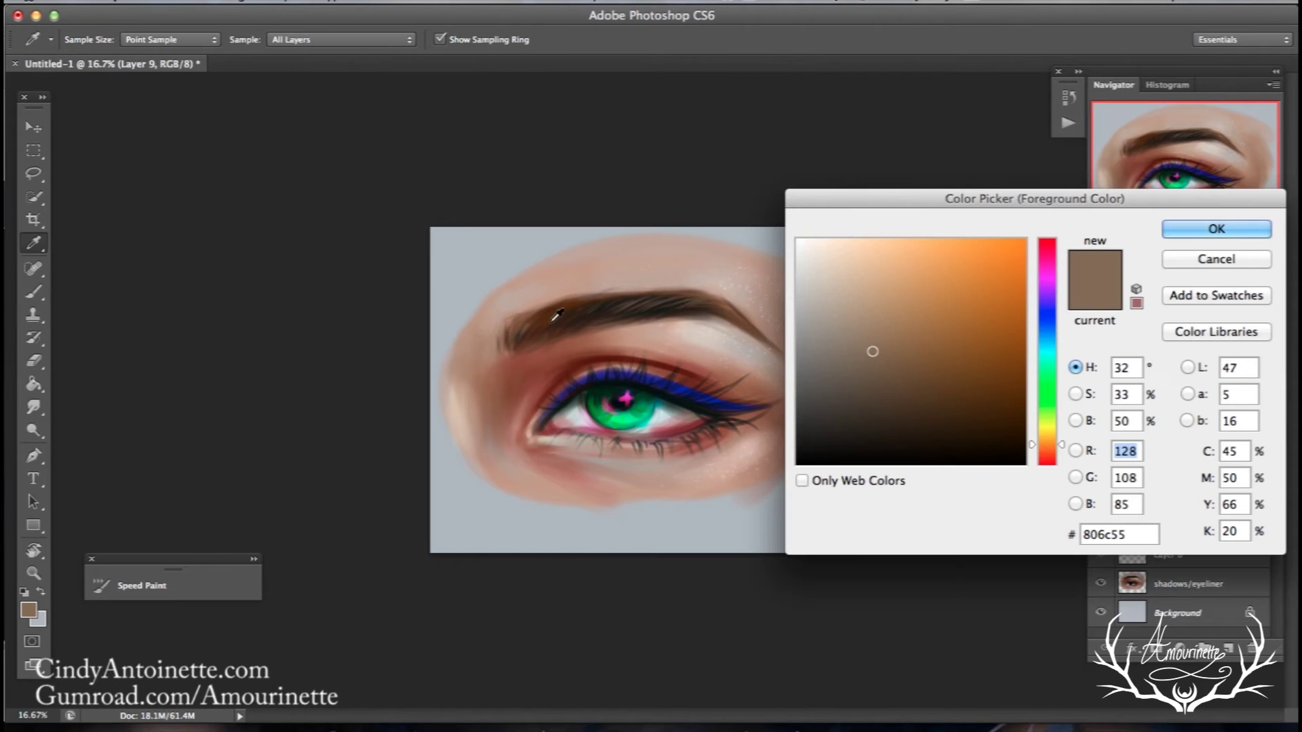
{"action": "left_click", "coordinate": [1047, 346]}
{"action": "left_click", "coordinate": [880, 291]}
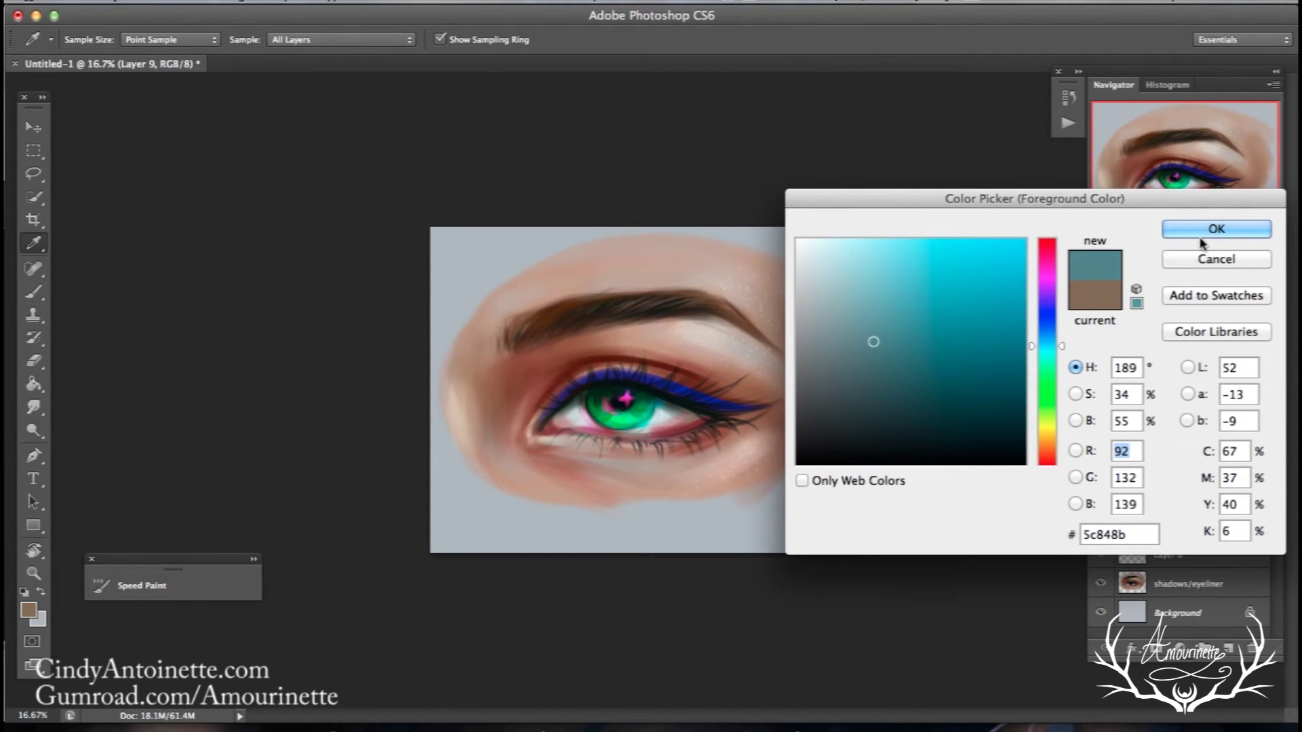
{"action": "key", "text": "Return"}
{"action": "key", "text": "b"}
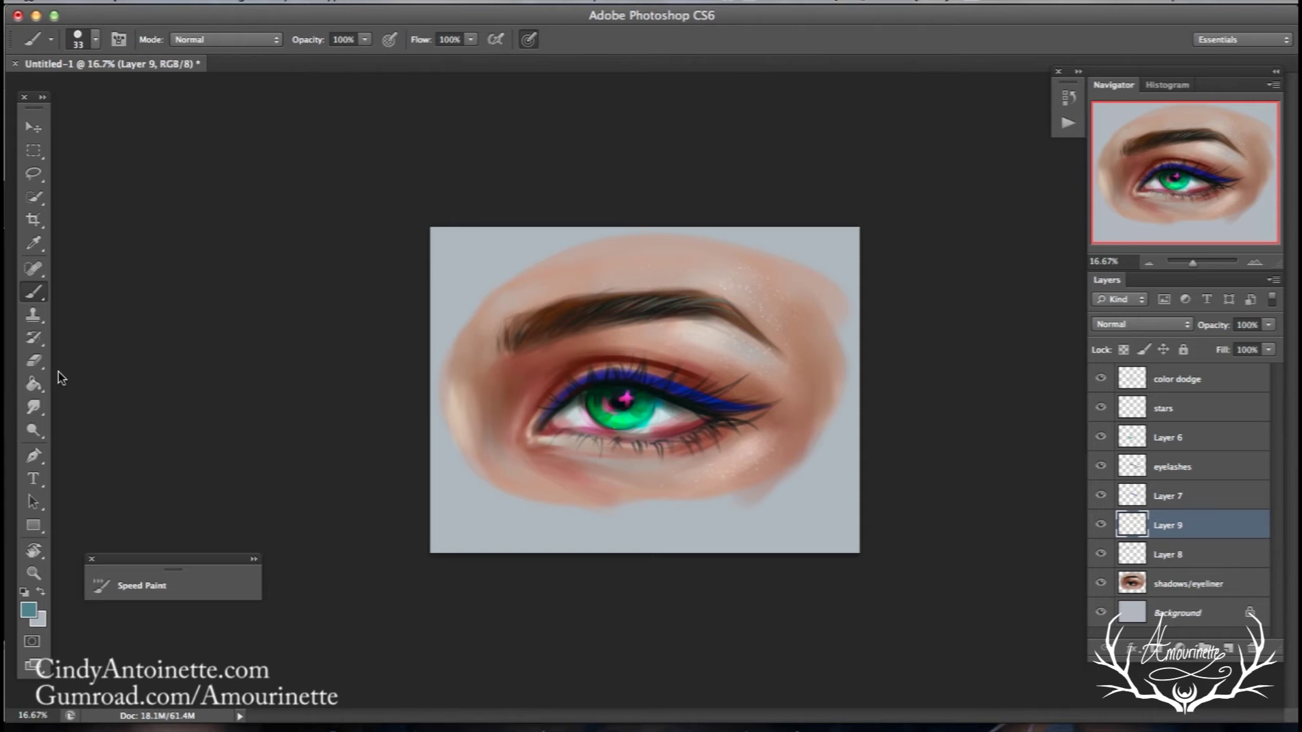
{"action": "left_click", "coordinate": [34, 430]}
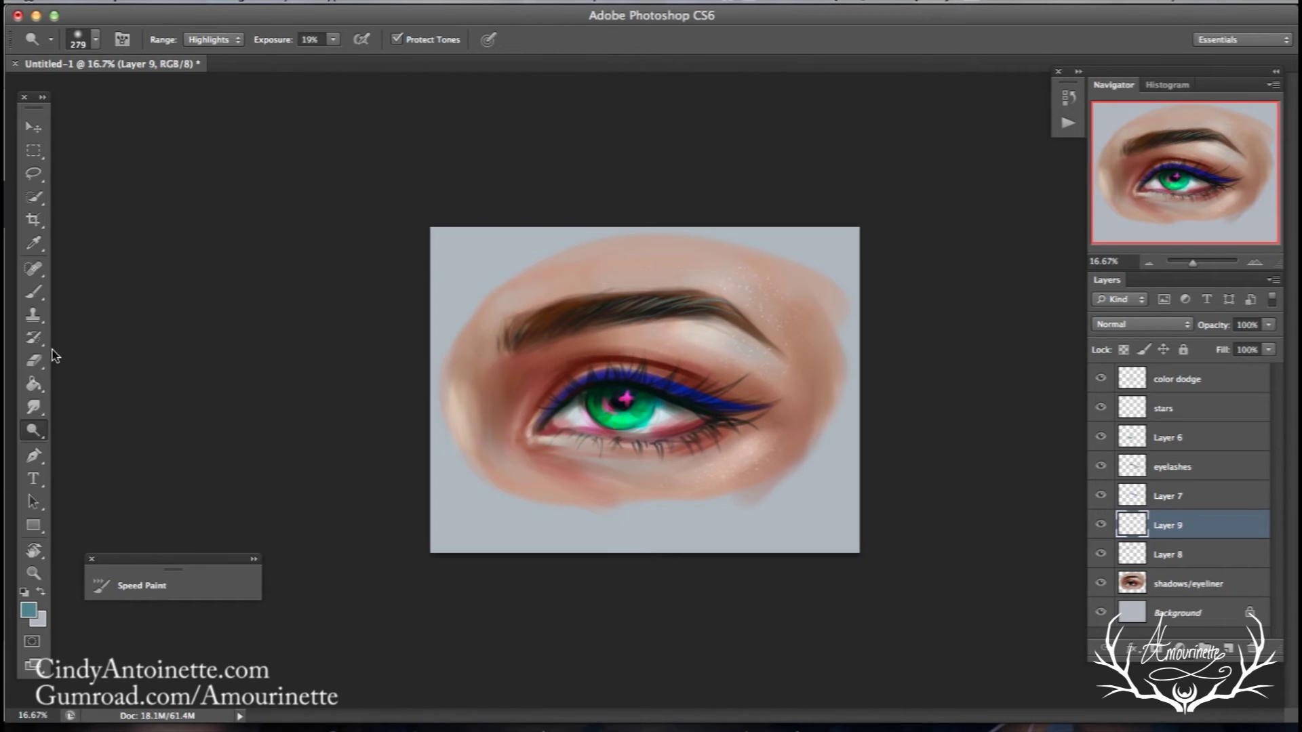
- Fade the teal highlight hairs in the eyebrow with the Eraser at 172 px
{"action": "left_click", "coordinate": [34, 361]}
{"action": "right_click", "coordinate": [731, 277]}
{"action": "left_click_drag", "start_coordinate": [773, 316], "coordinate": [861, 316]}
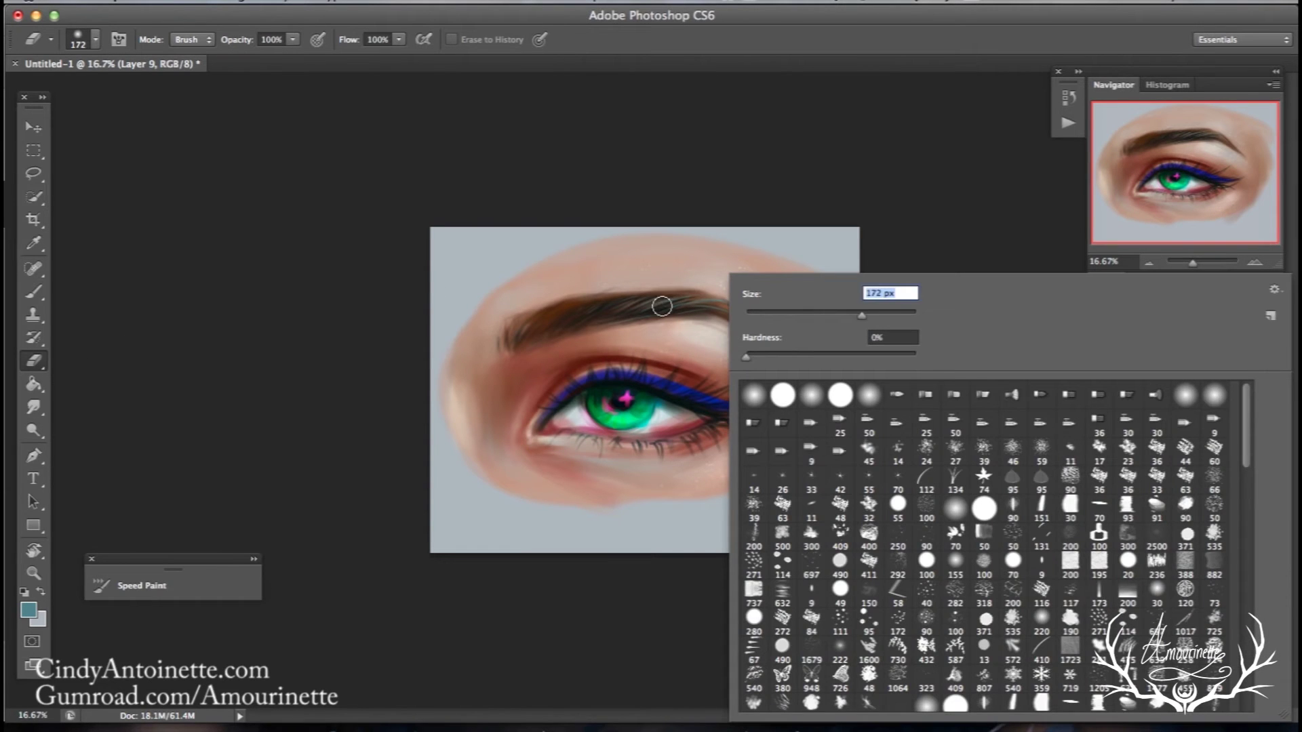
{"action": "key", "text": "Return"}
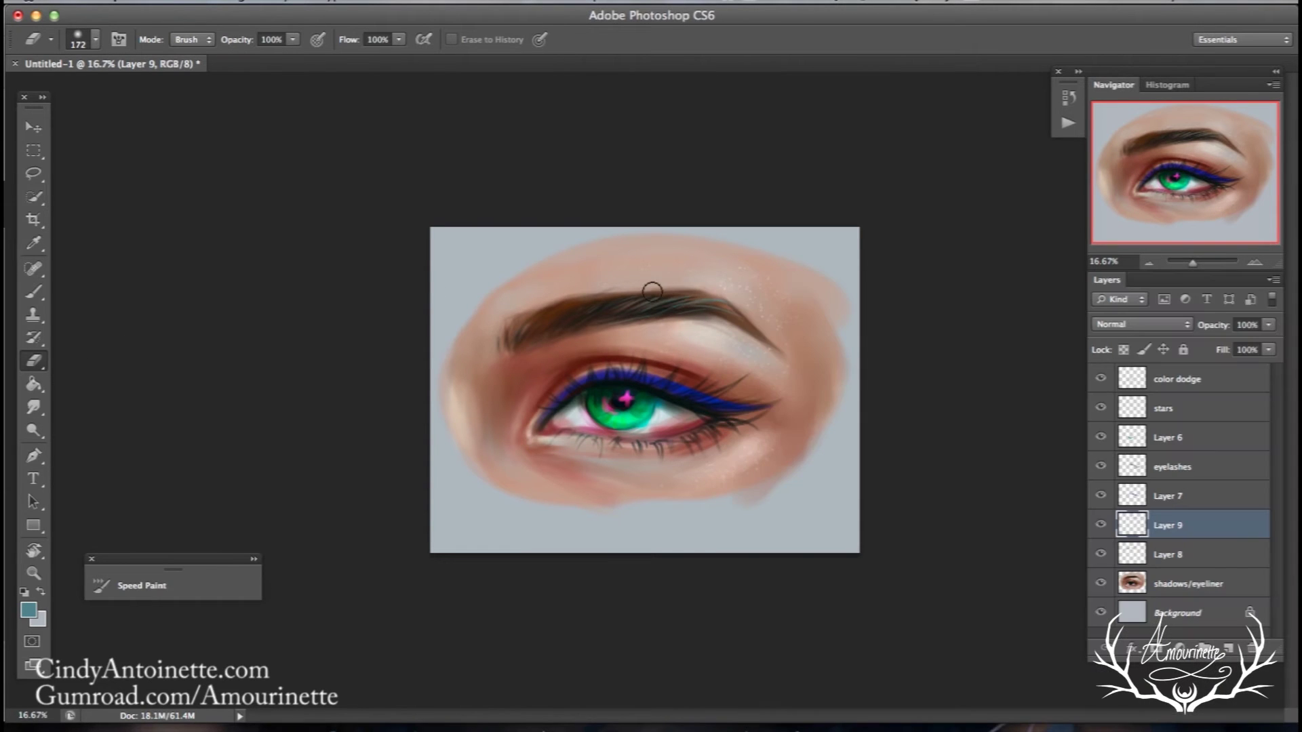
- Compare the painting with Layer 7 hidden and shown, and merge Layer 9, Layer 8 and shadows/eyeliner into one layer
{"action": "left_click", "coordinate": [1099, 499]}
{"action": "left_click", "coordinate": [1097, 499]}
{"action": "left_click", "coordinate": [1097, 499]}
{"action": "left_click", "coordinate": [1098, 499]}
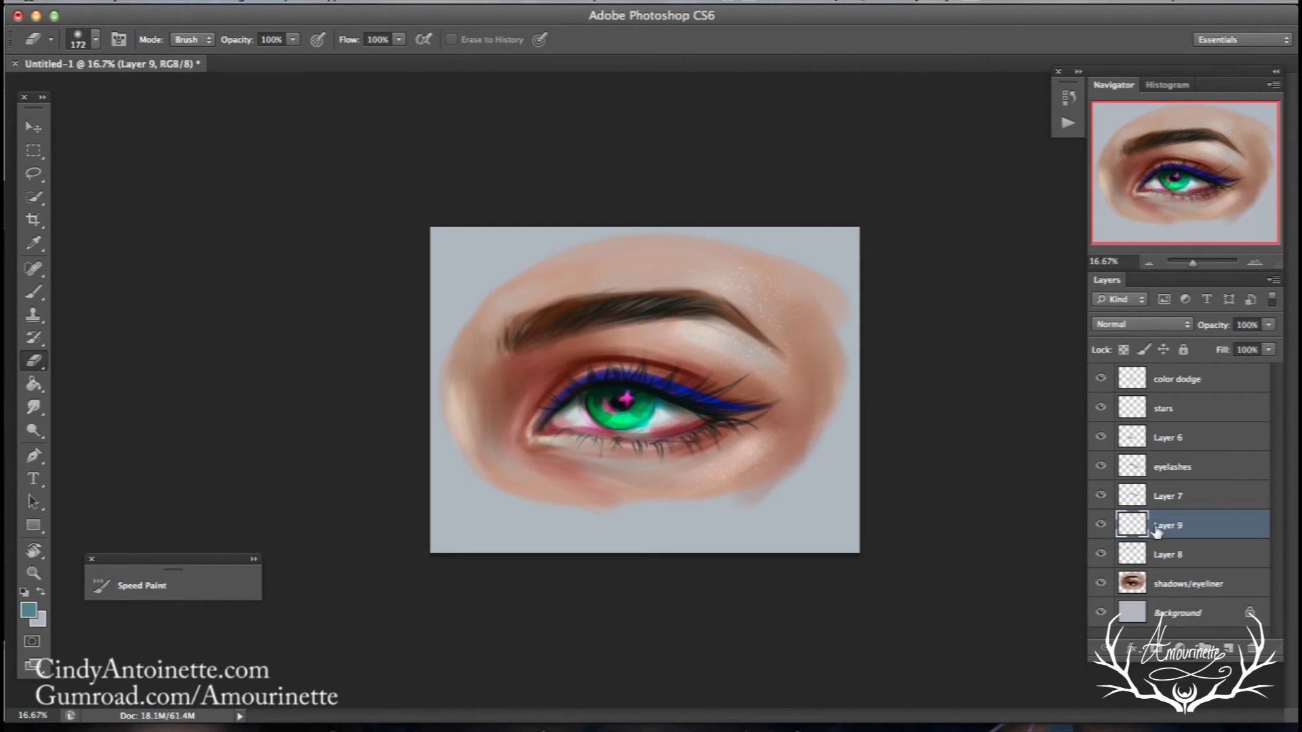
{"action": "left_click", "coordinate": [1171, 581], "text": "shift"}
{"action": "right_click", "coordinate": [1171, 581]}
{"action": "left_click", "coordinate": [1068, 537]}
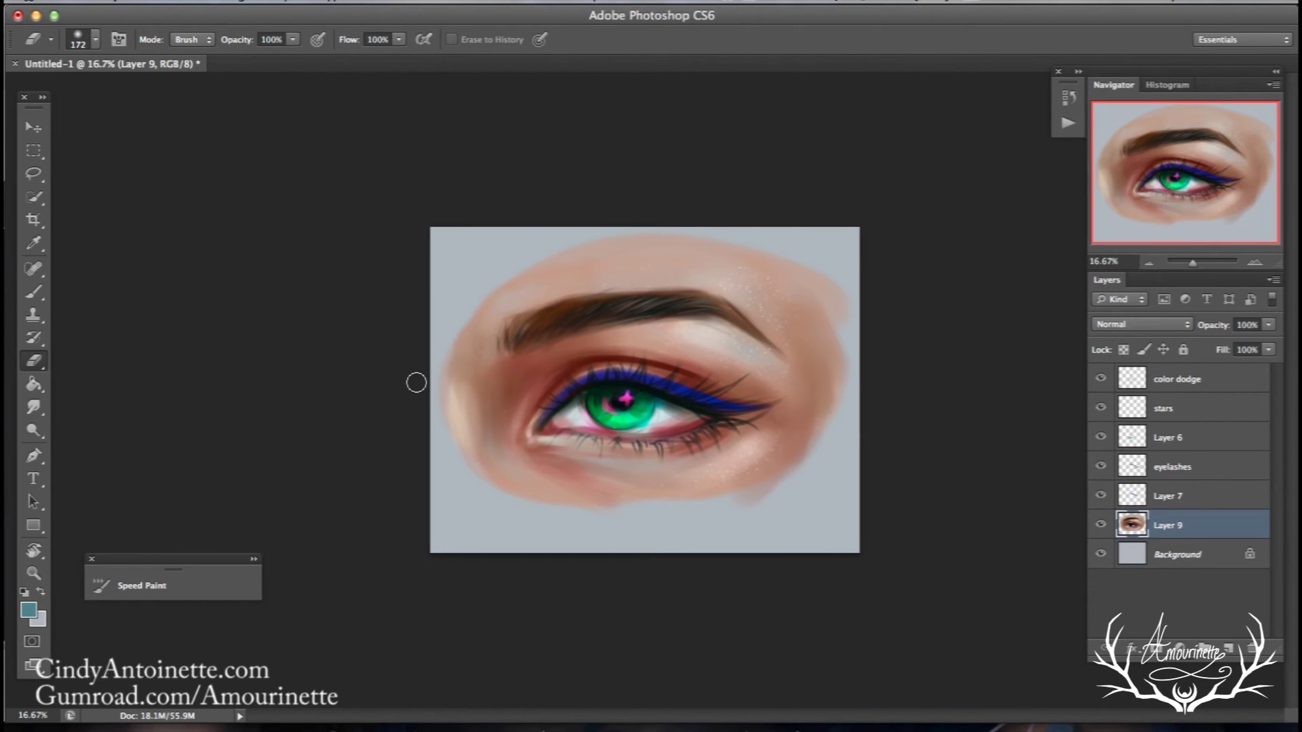
- Blend the skin beside the nose with sampled skin tones, using the Brush at 172 px
{"action": "left_click", "coordinate": [34, 292]}
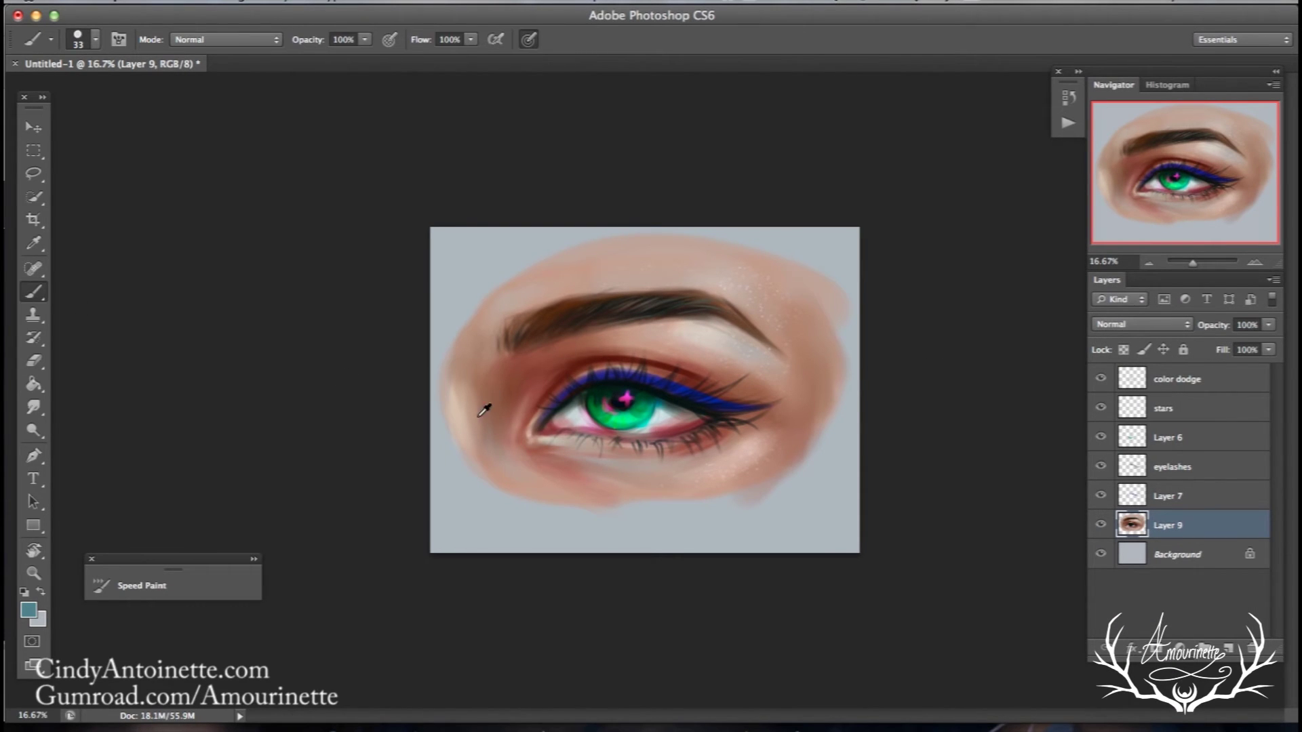
{"action": "right_click", "coordinate": [622, 344]}
{"action": "left_click", "coordinate": [756, 320]}
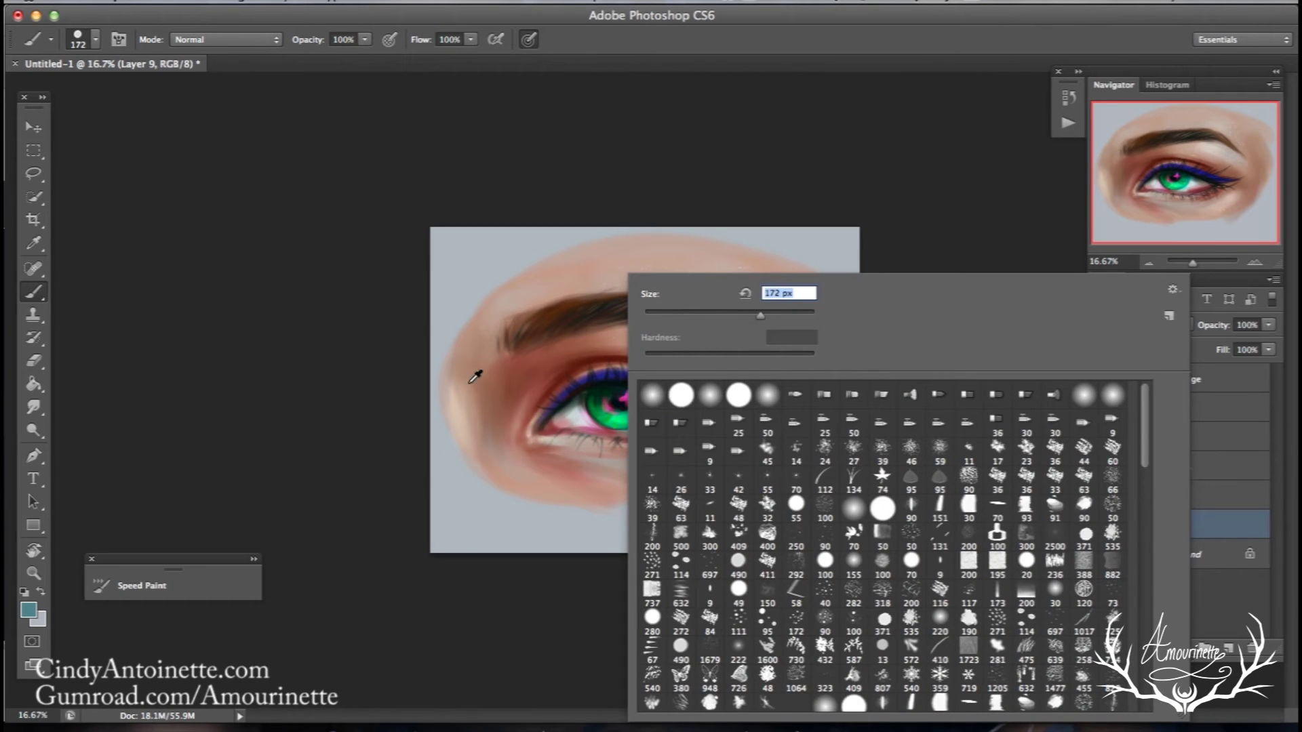
{"action": "left_click", "coordinate": [466, 381], "text": "alt"}
{"action": "left_click_drag", "start_coordinate": [468, 378], "coordinate": [474, 441]}
{"action": "left_click", "coordinate": [475, 402], "text": "alt"}
{"action": "left_click", "coordinate": [457, 407], "text": "alt"}
{"action": "left_click", "coordinate": [458, 404], "text": "alt"}
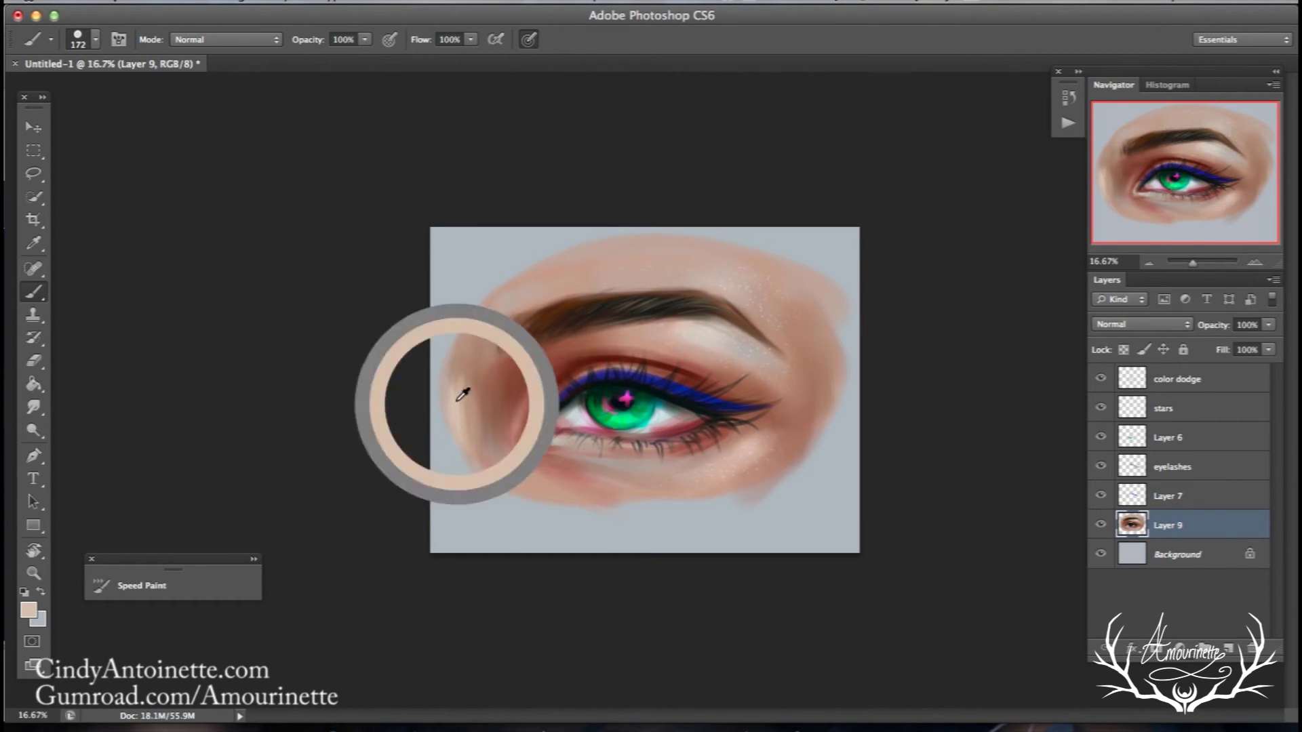
- Blend sampled skin tones around the inner eye corner and deepen the crease above it with a sampled dark red
{"action": "left_click_drag", "start_coordinate": [543, 442], "coordinate": [522, 435]}
{"action": "left_click", "coordinate": [536, 451], "text": "alt"}
{"action": "left_click", "coordinate": [526, 426], "text": "alt"}
{"action": "left_click", "coordinate": [528, 434], "text": "alt"}
{"action": "left_click", "coordinate": [530, 448], "text": "alt"}
{"action": "left_click", "coordinate": [538, 452], "text": "alt"}
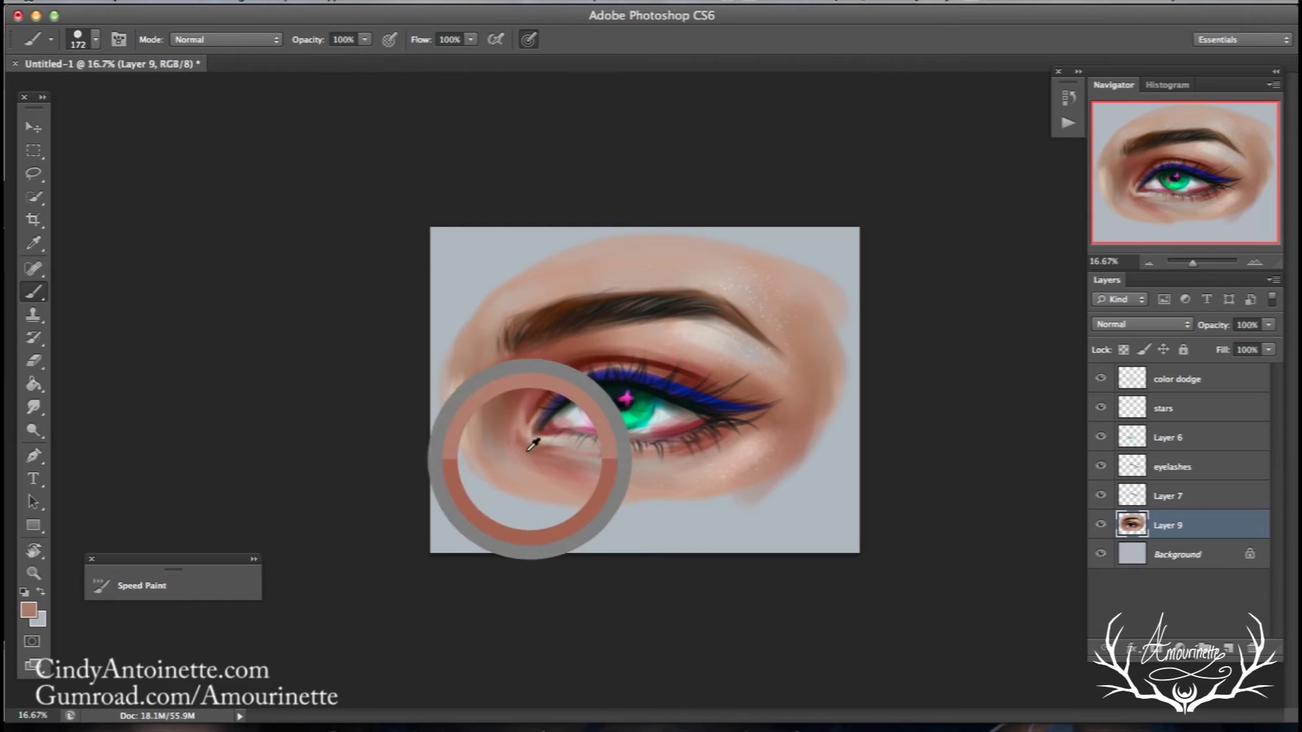
{"action": "left_click", "coordinate": [701, 368], "text": "alt"}
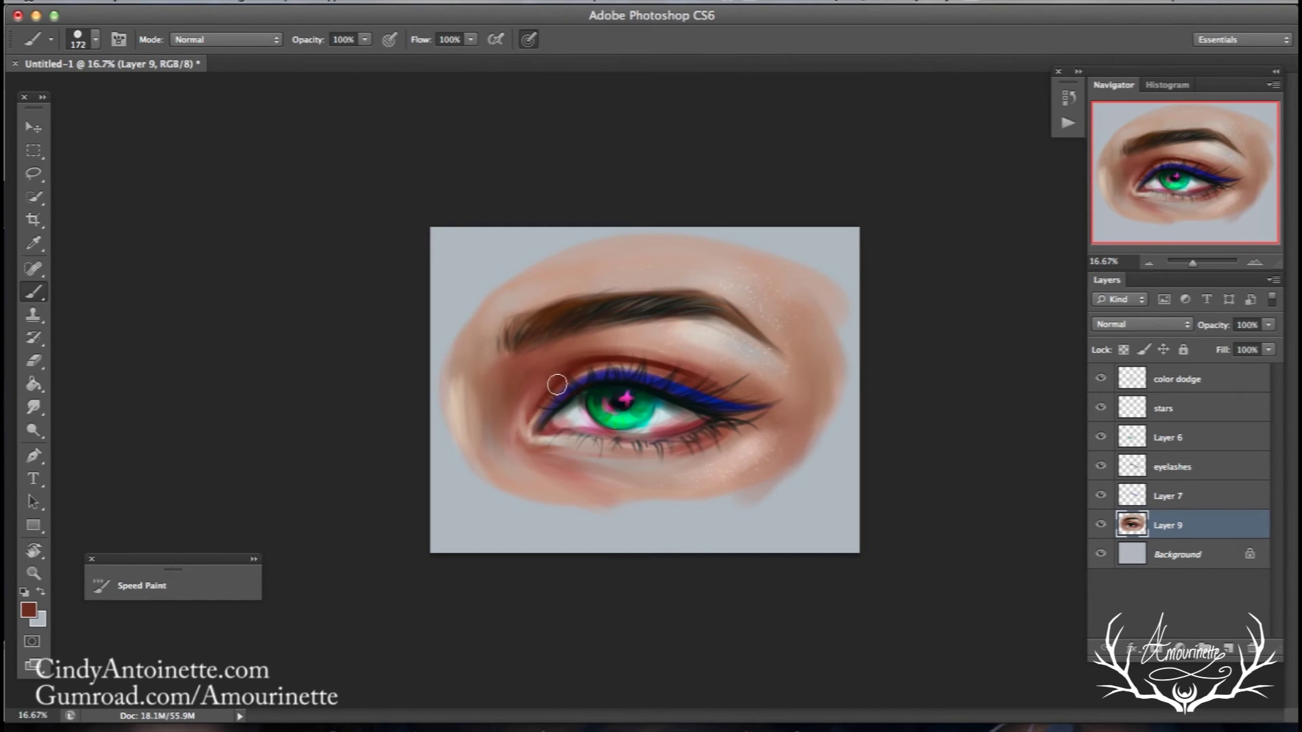
- Sample the skin tone below the inner eye corner and change the foreground color to a more saturated reddish brown
{"action": "left_click", "coordinate": [543, 450], "text": "alt"}
{"action": "left_click", "coordinate": [28, 610]}
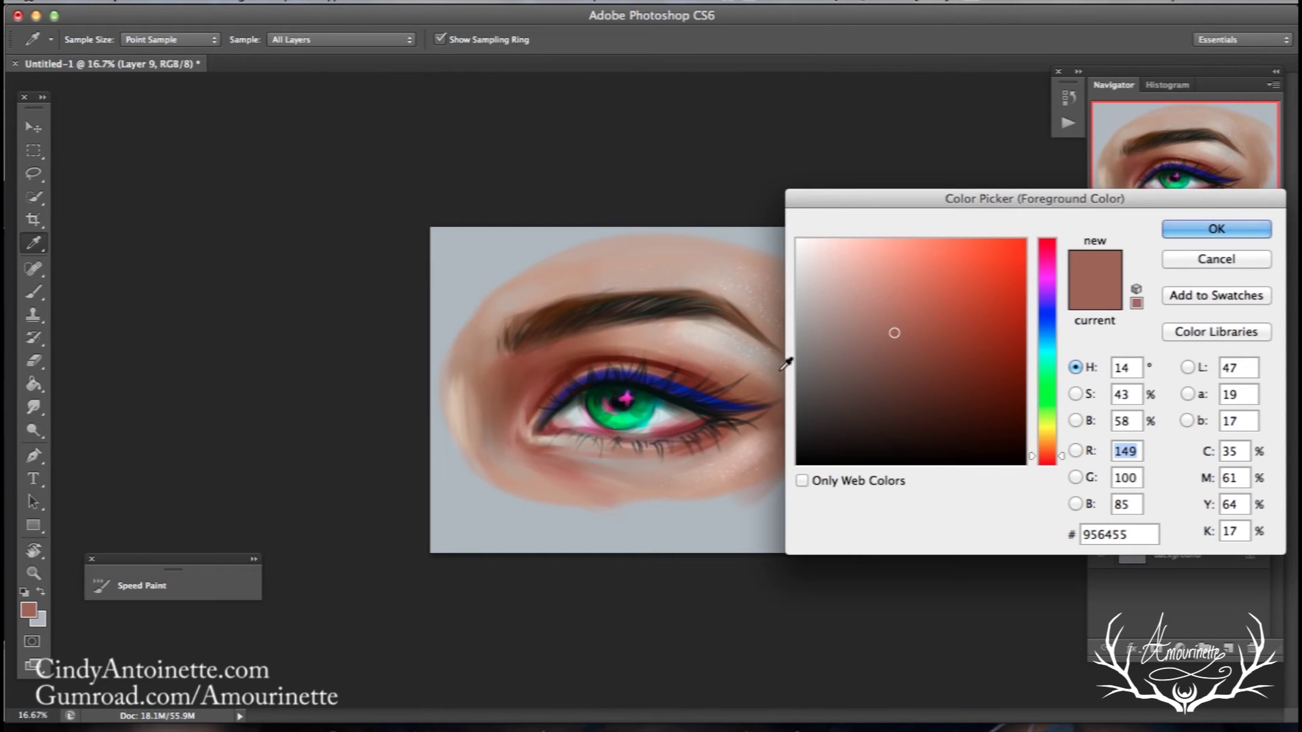
{"action": "left_click", "coordinate": [912, 340]}
{"action": "key", "text": "Return"}
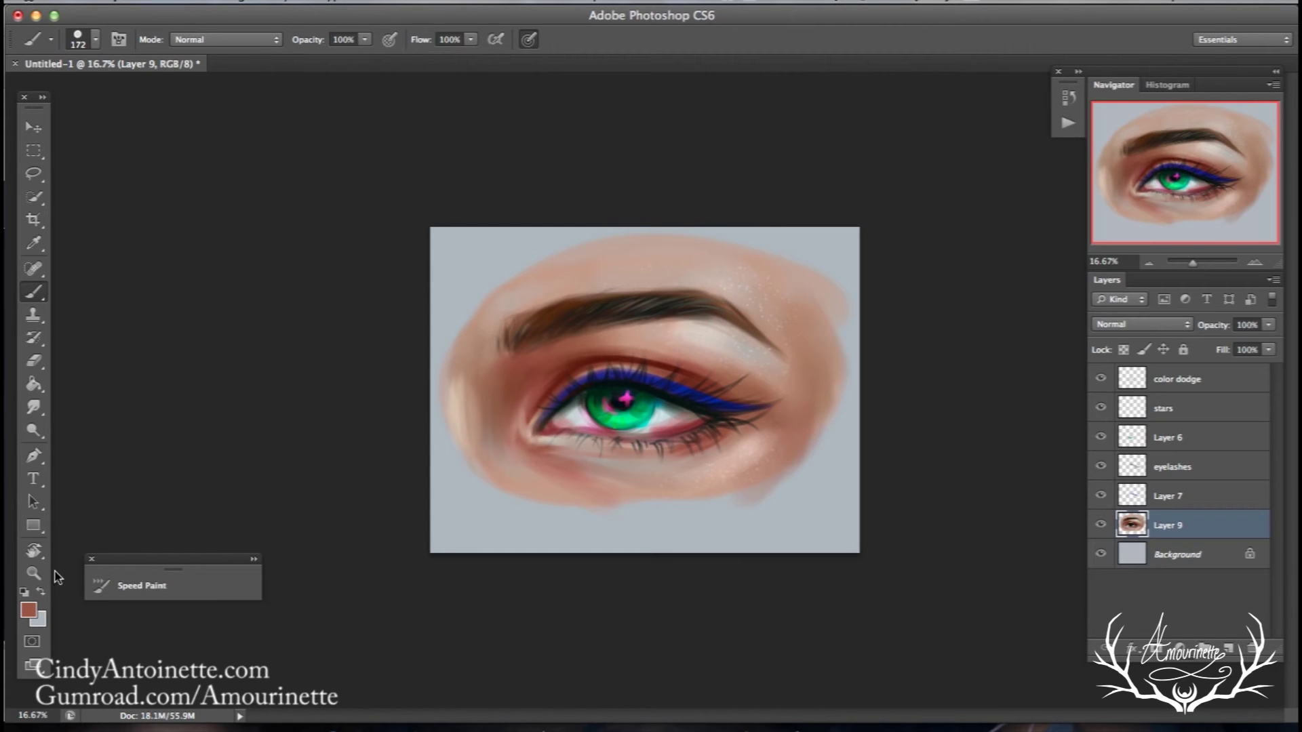
- Paint a fine reddish-brown crease beneath the inner eye corner with the Brush at 94 px
{"action": "left_click", "coordinate": [33, 573]}
{"action": "left_click", "coordinate": [801, 441]}
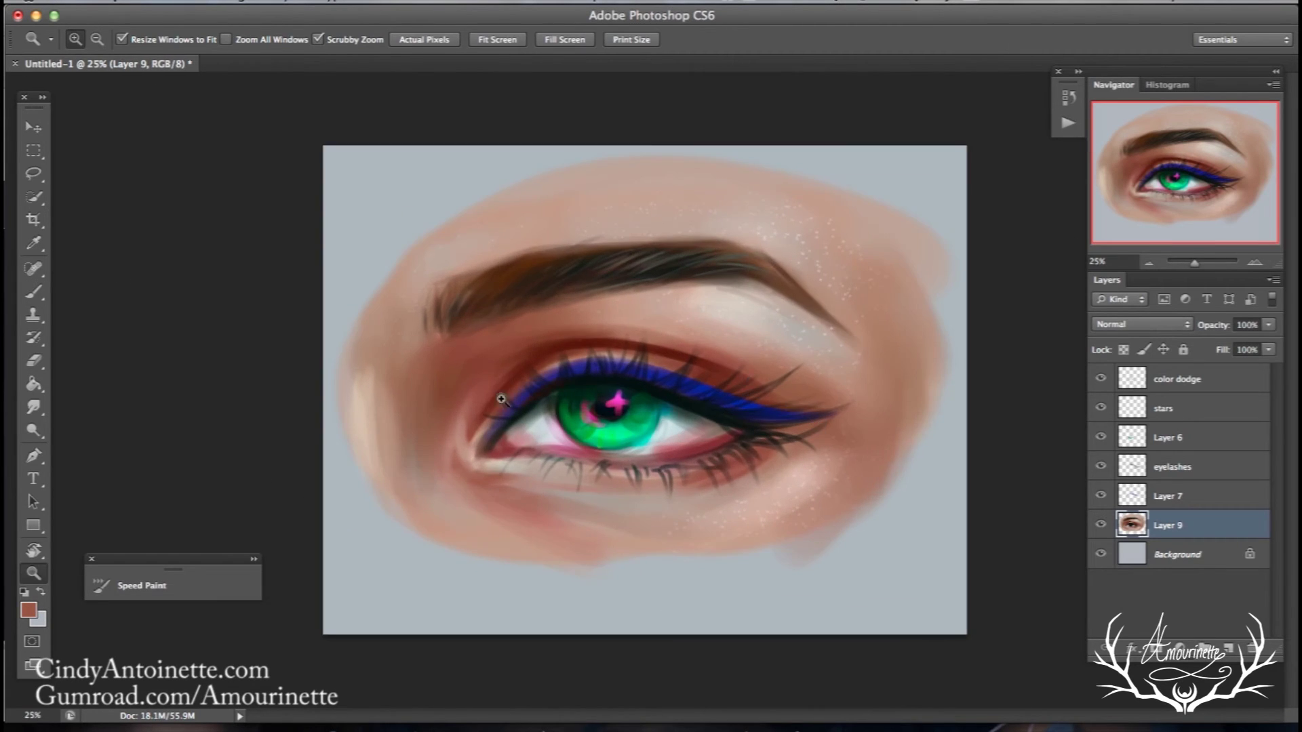
{"action": "left_click", "coordinate": [33, 292]}
{"action": "right_click", "coordinate": [671, 293]}
{"action": "left_click_drag", "start_coordinate": [762, 317], "coordinate": [724, 324]}
{"action": "left_click", "coordinate": [33, 572]}
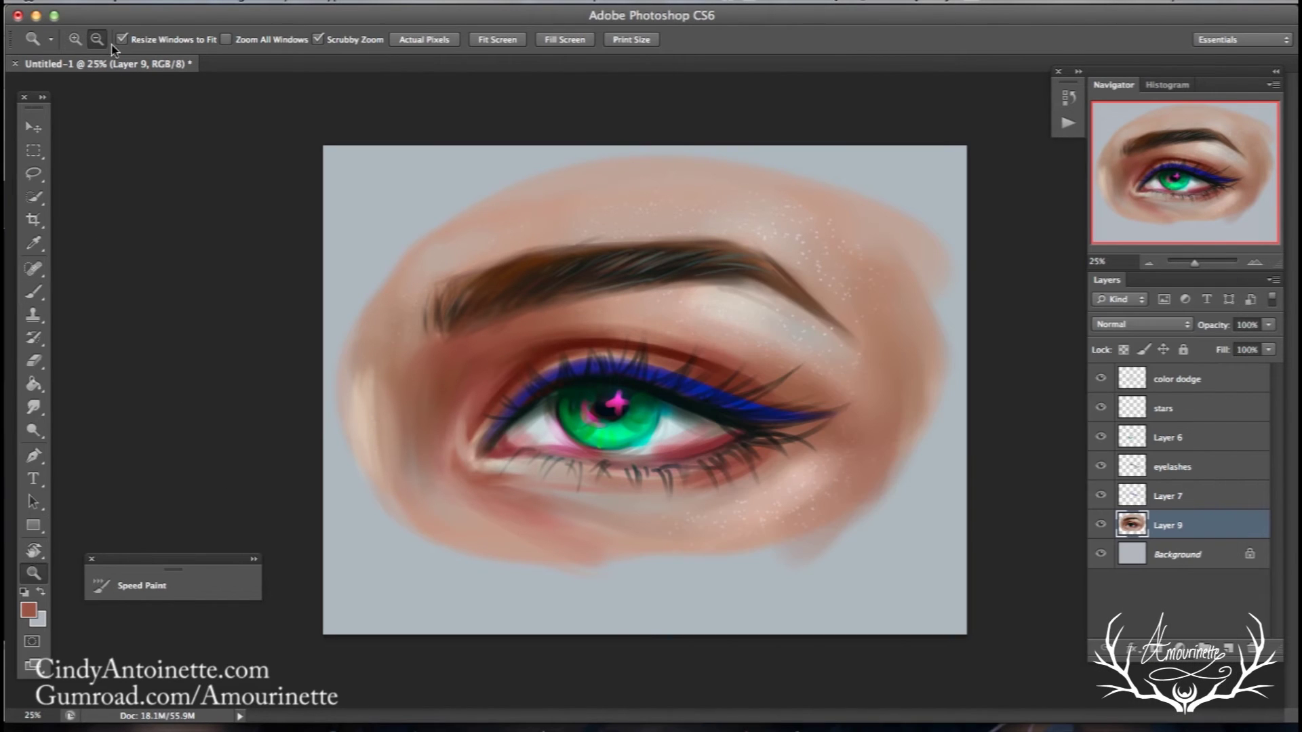
{"action": "left_click", "coordinate": [100, 40]}
{"action": "left_click", "coordinate": [61, 302]}
{"action": "left_click", "coordinate": [33, 292]}
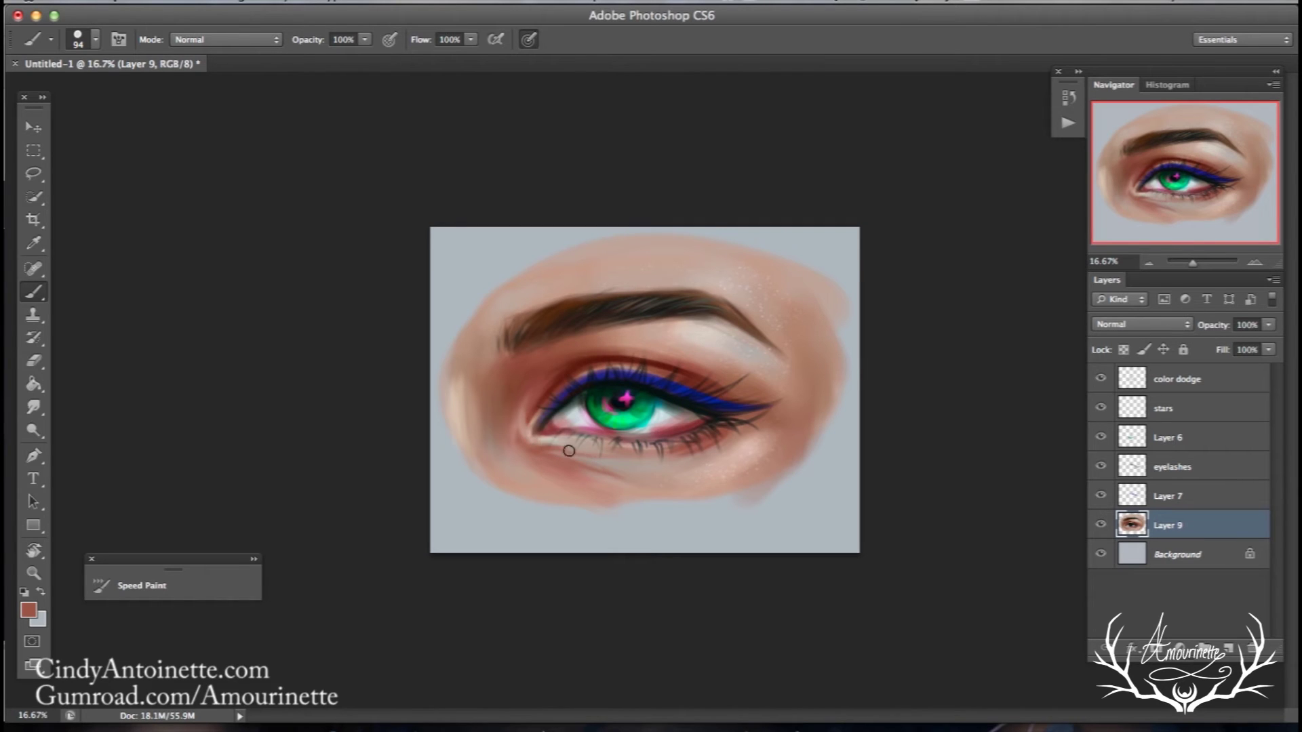
- Soften the crease below the inner half of the eye with sampled skin tones, using the Brush at 176 px
{"action": "right_click", "coordinate": [661, 348]}
{"action": "left_click_drag", "start_coordinate": [797, 314], "coordinate": [834, 317]}
{"action": "left_click", "coordinate": [630, 484], "text": "alt"}
{"action": "left_click", "coordinate": [549, 452], "text": "alt"}
{"action": "left_click", "coordinate": [605, 476], "text": "alt"}
{"action": "left_click", "coordinate": [547, 446], "text": "alt"}
- Blend the skin below the lower lashes with sampled tones and set the Brush to 55 px for a sampled red at the outer lash line
{"action": "left_click", "coordinate": [33, 550]}
{"action": "mouse_move", "coordinate": [296, 261]}
{"action": "left_mouse_down"}
{"action": "mouse_move", "coordinate": [398, 511]}
{"action": "mouse_move", "coordinate": [380, 516]}
{"action": "left_mouse_up"}
{"action": "left_click", "coordinate": [34, 291]}
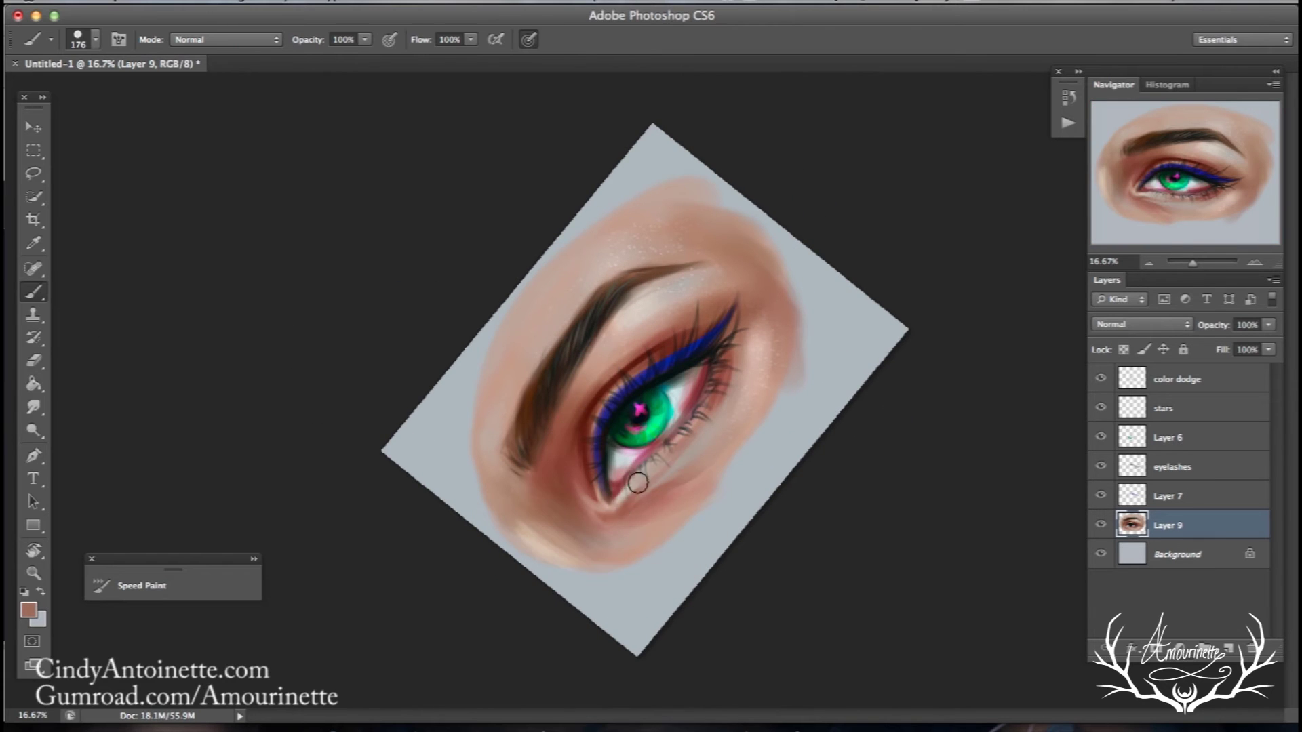
{"action": "left_click", "coordinate": [690, 453], "text": "alt"}
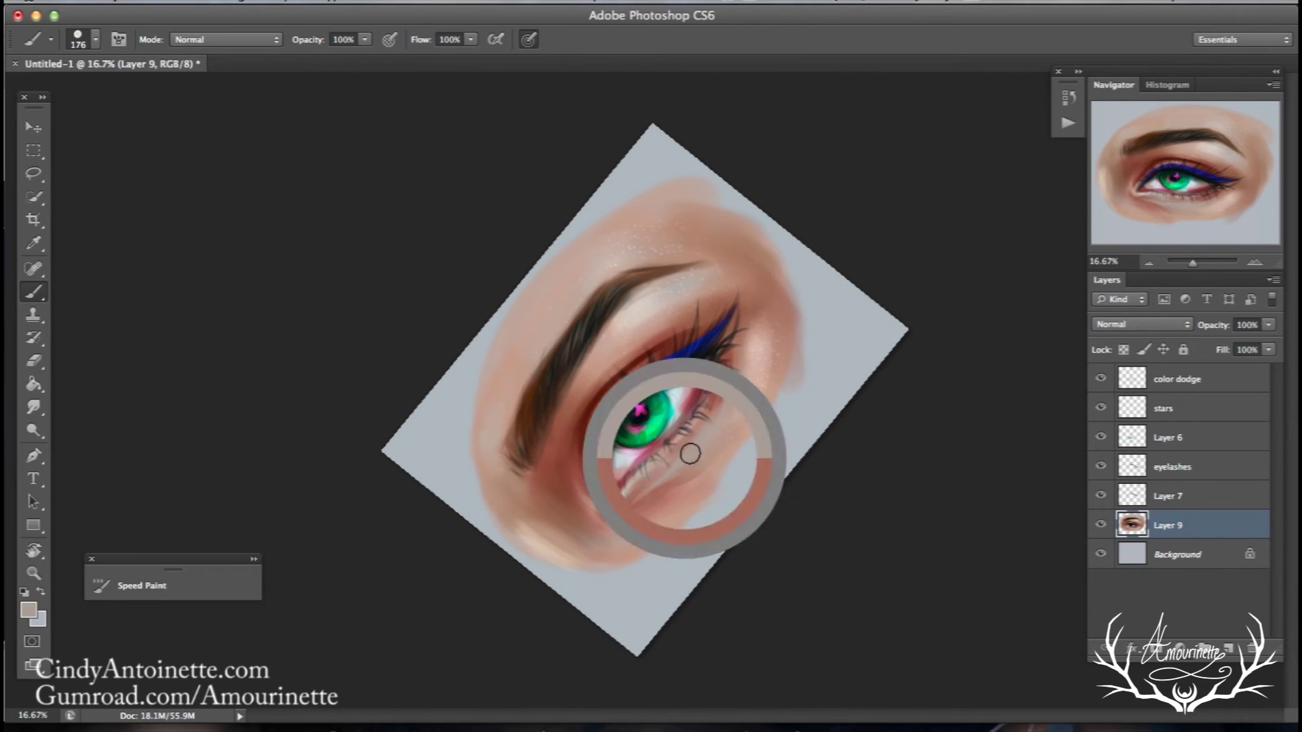
{"action": "left_click", "coordinate": [723, 375], "text": "alt"}
{"action": "right_click", "coordinate": [730, 376]}
{"action": "left_click", "coordinate": [794, 315]}
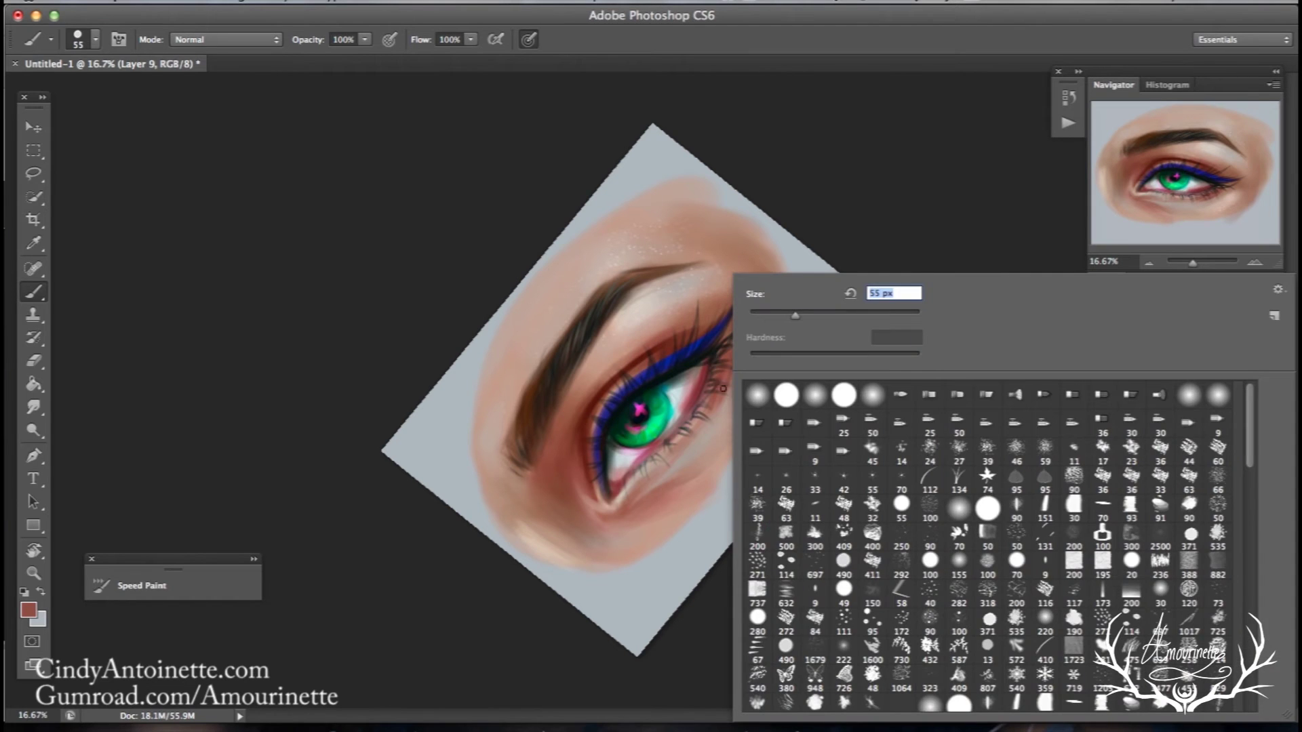
{"action": "left_click", "coordinate": [706, 409]}
- Darken a sampled red in the color picker and deepen the lower lid rim with the Brush at 69 px
{"action": "left_click", "coordinate": [616, 481], "text": "alt"}
{"action": "left_click", "coordinate": [29, 610]}
{"action": "left_click_drag", "start_coordinate": [909, 355], "coordinate": [954, 381]}
{"action": "left_click", "coordinate": [1186, 226]}
{"action": "right_click", "coordinate": [716, 360]}
{"action": "left_click_drag", "start_coordinate": [786, 316], "coordinate": [793, 318]}
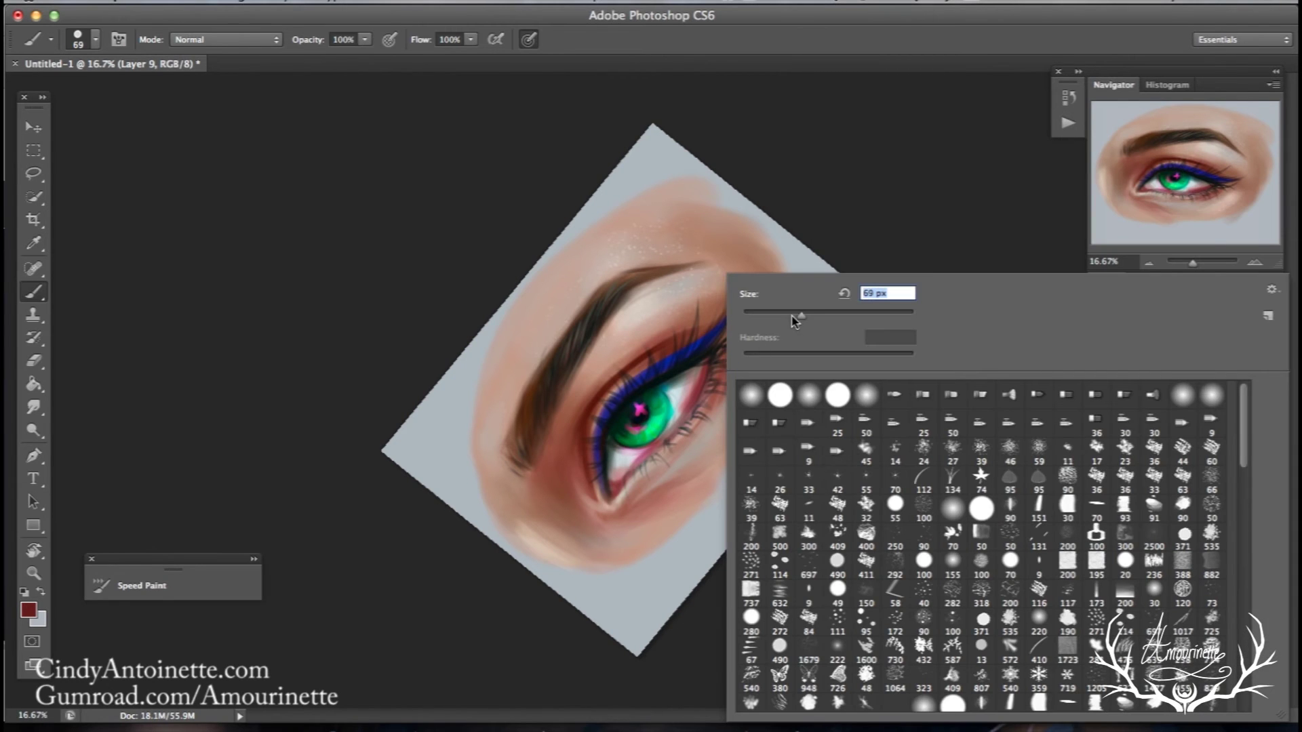
{"action": "left_click", "coordinate": [608, 496]}
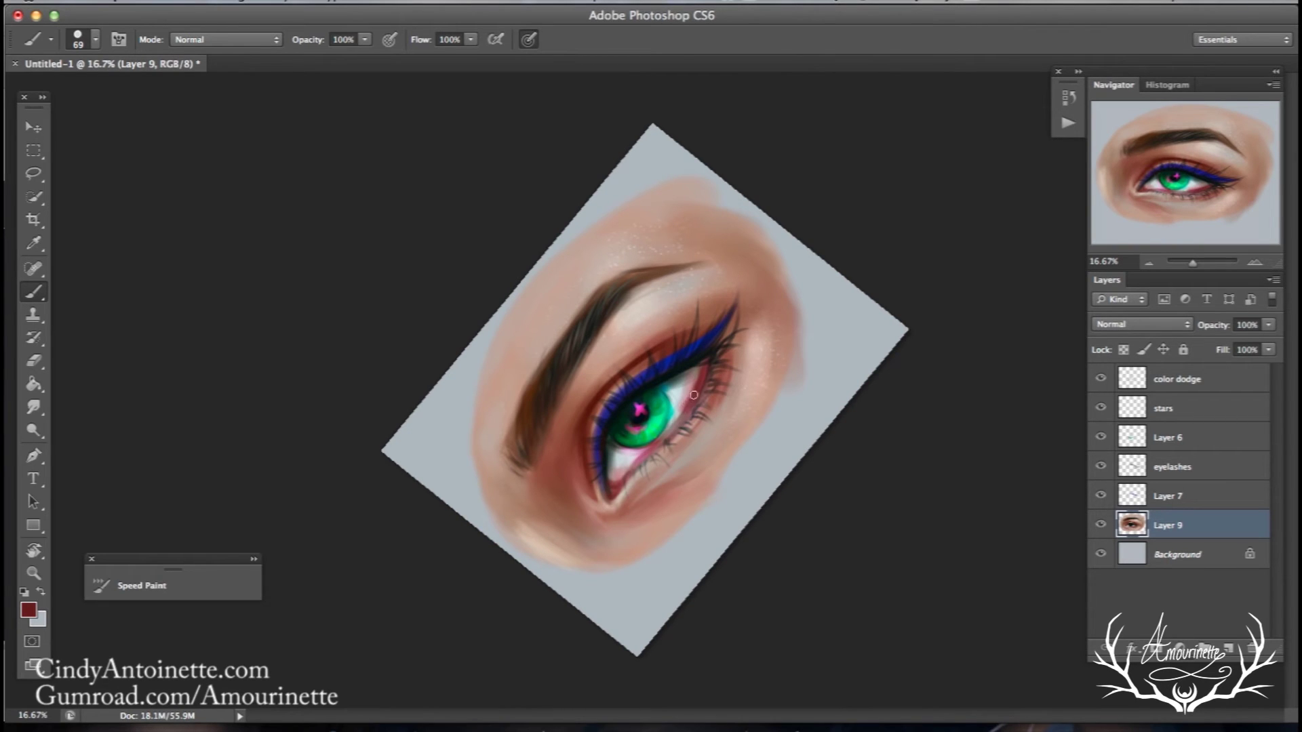
- Blend the lower waterline toward the outer eye corner with reds sampled from the lid rim
{"action": "left_click", "coordinate": [695, 396], "text": "alt"}
{"action": "left_click", "coordinate": [625, 477], "text": "alt"}
{"action": "left_click", "coordinate": [697, 398], "text": "alt"}
{"action": "left_click", "coordinate": [690, 387], "text": "alt"}
{"action": "left_click", "coordinate": [700, 385], "text": "alt"}
- Sample colors along the lower lid and shift the foreground dark red to a reddish brown with hue 11° (#6d382c)
{"action": "key", "text": "r"}
{"action": "mouse_move", "coordinate": [160, 483]}
{"action": "left_mouse_down"}
{"action": "mouse_move", "coordinate": [343, 311]}
{"action": "mouse_move", "coordinate": [294, 354]}
{"action": "mouse_move", "coordinate": [304, 329]}
{"action": "left_mouse_up"}
{"action": "left_click", "coordinate": [33, 291]}
{"action": "left_click", "coordinate": [666, 419], "text": "alt"}
{"action": "left_click", "coordinate": [602, 452], "text": "alt"}
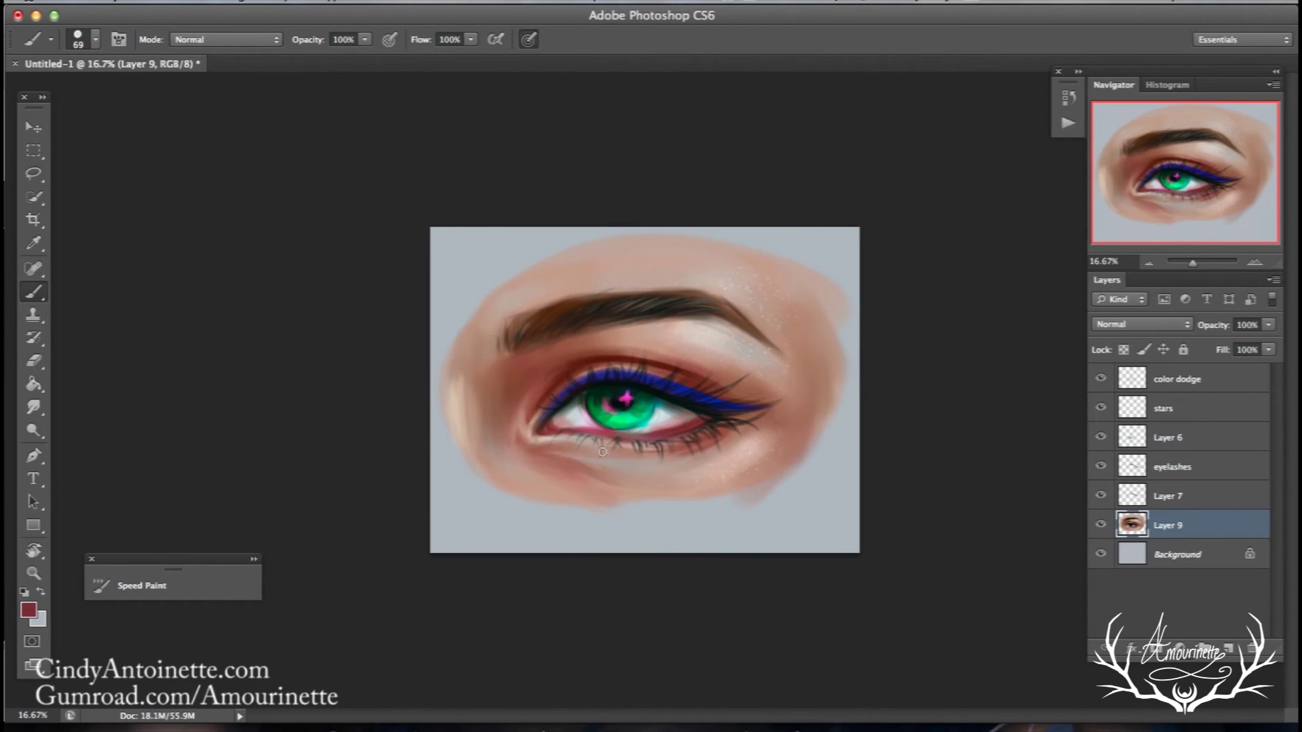
{"action": "left_click", "coordinate": [30, 609]}
{"action": "left_click_drag", "start_coordinate": [1046, 453], "coordinate": [1043, 461]}
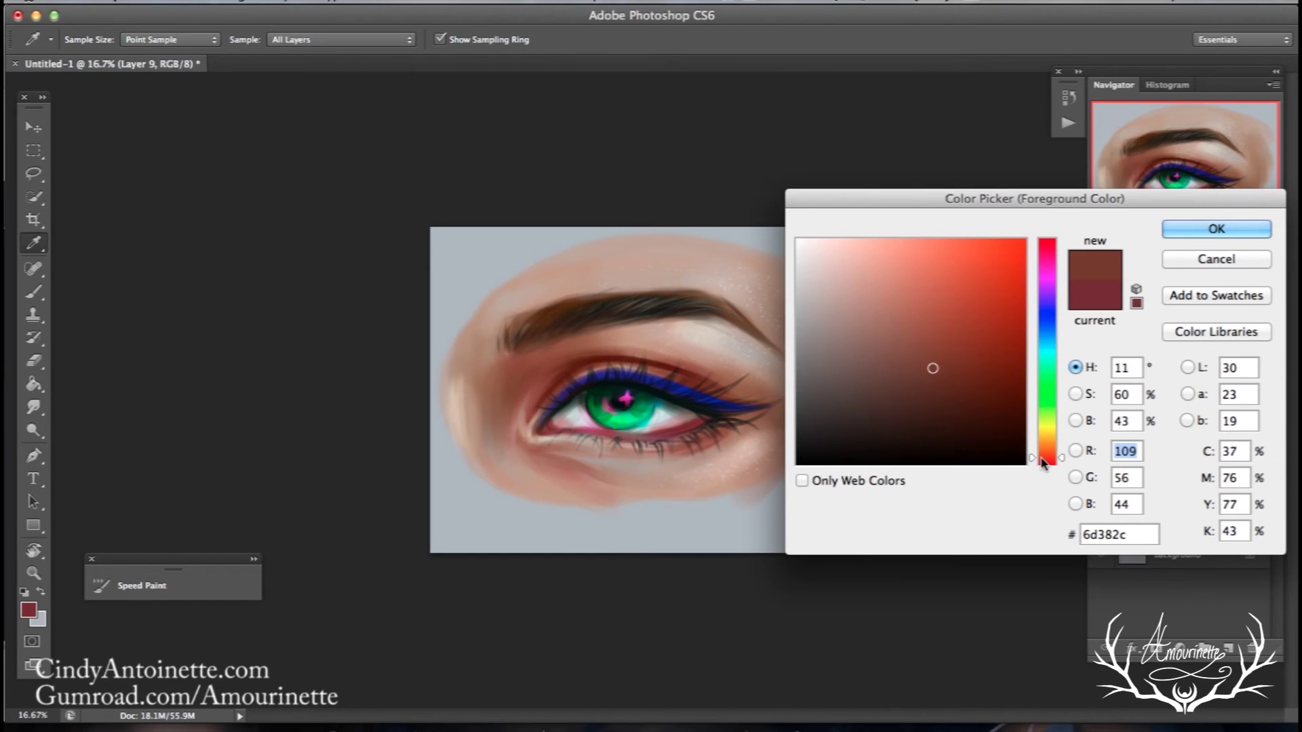
- Set the foreground colour to peach #d39a8b and touch up the eye's inner corner with a 35 px brush
{"action": "left_click_drag", "start_coordinate": [872, 290], "coordinate": [874, 278]}
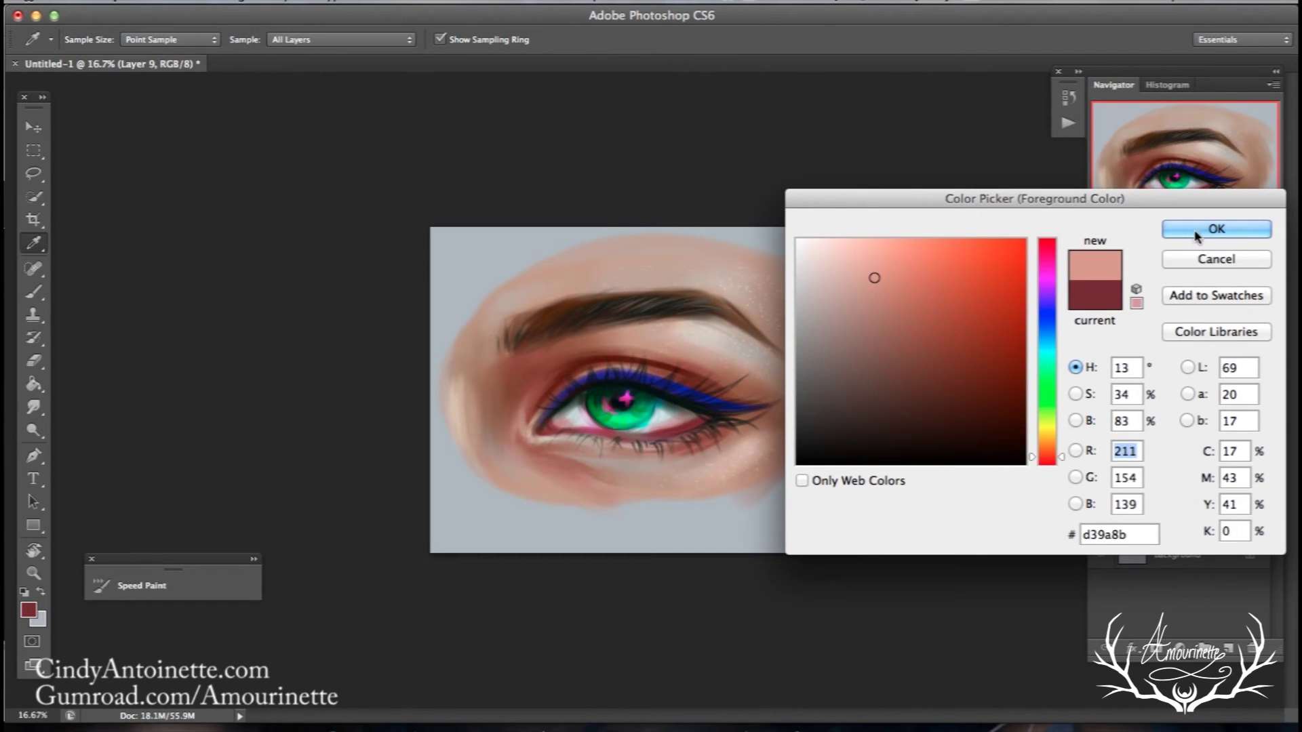
{"action": "left_click", "coordinate": [1216, 230]}
{"action": "right_click", "coordinate": [759, 285]}
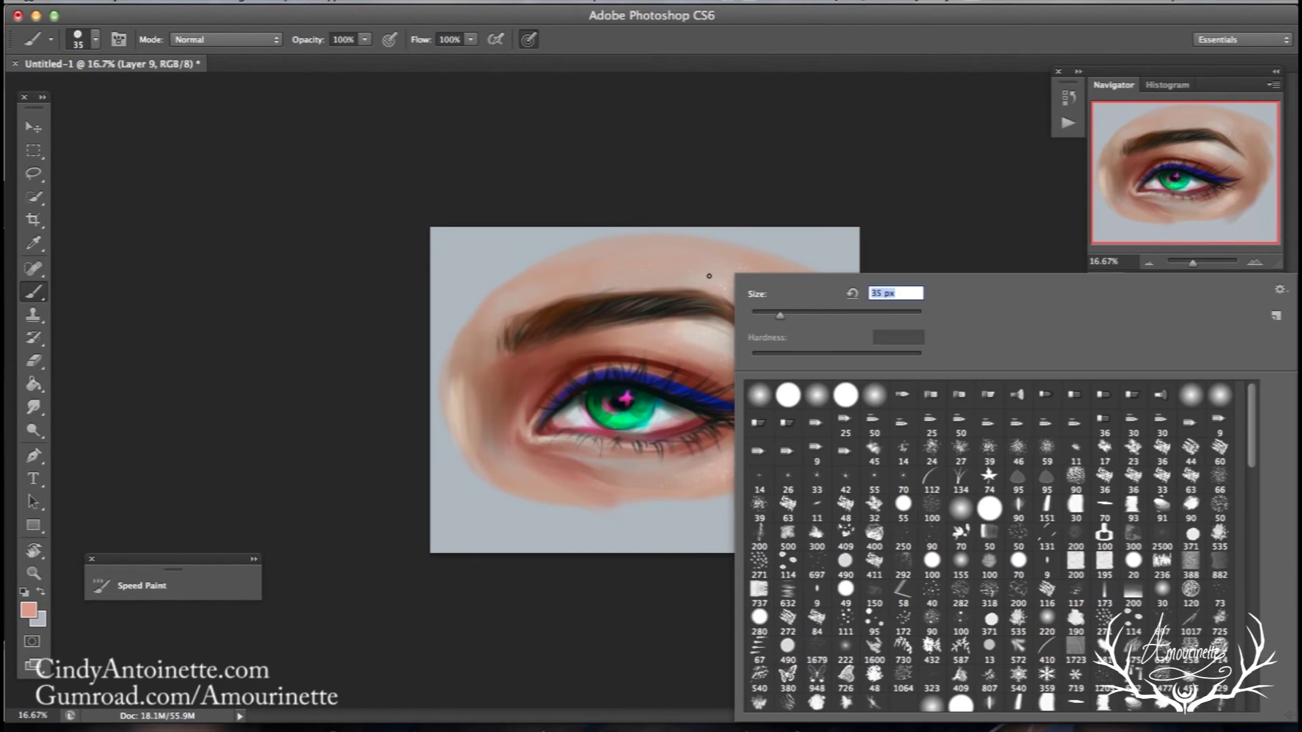
{"action": "left_click", "coordinate": [544, 430]}
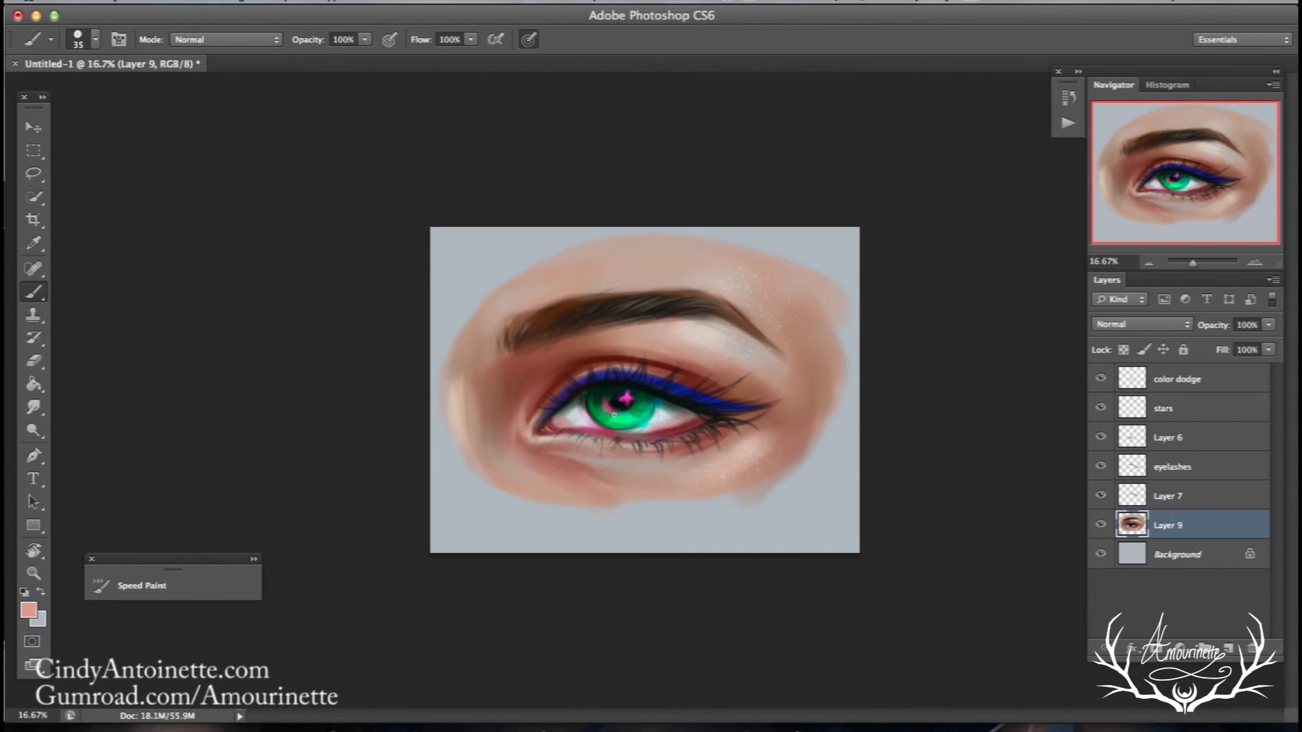
- Set the brush size to 61 px for working along the lower lid
{"action": "key", "text": "r"}
{"action": "left_click_drag", "start_coordinate": [233, 523], "coordinate": [207, 272]}
{"action": "key", "text": "b"}
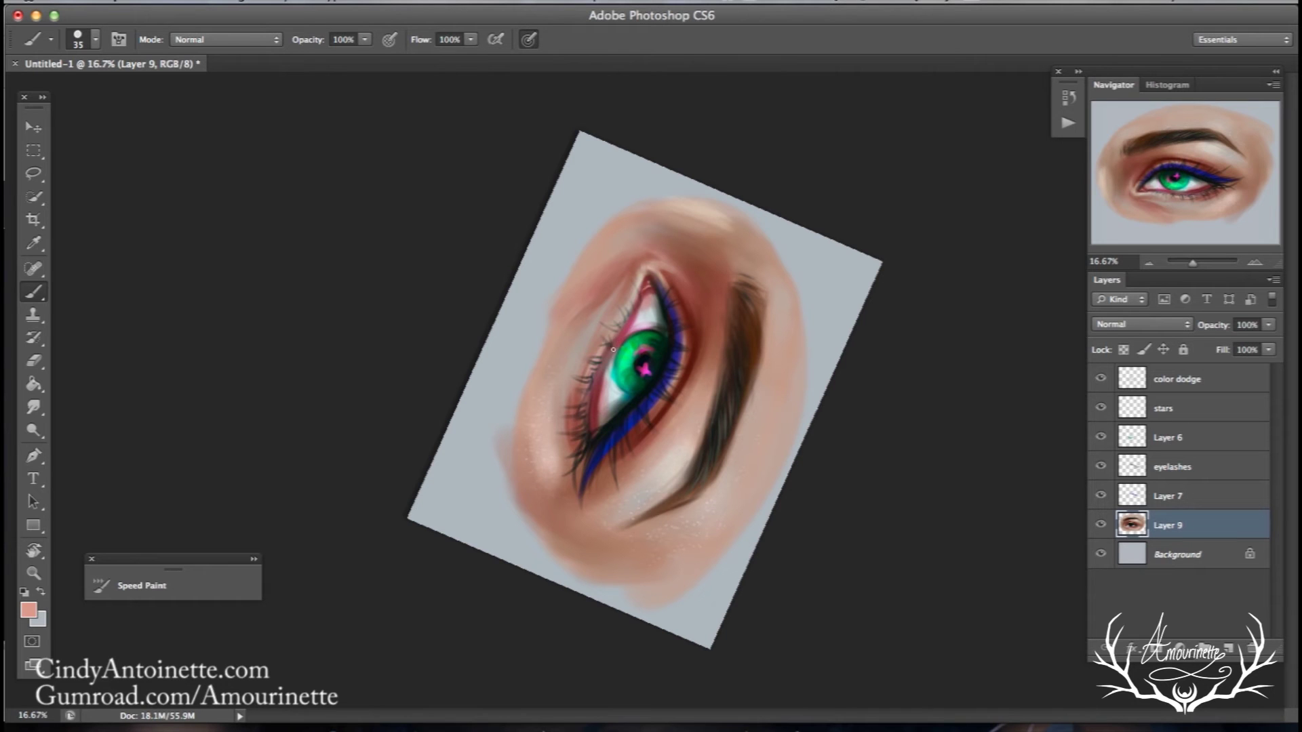
{"action": "right_click", "coordinate": [639, 262]}
{"action": "left_click", "coordinate": [735, 310]}
{"action": "left_click", "coordinate": [181, 2]}
{"action": "left_click", "coordinate": [199, 51]}
- Sample the red along the lower lash line and darken the foreground colour to #481216
{"action": "left_click", "coordinate": [594, 406], "text": "alt"}
{"action": "left_click", "coordinate": [618, 393], "text": "alt"}
{"action": "left_click", "coordinate": [604, 406], "text": "alt"}
{"action": "left_click", "coordinate": [608, 410], "text": "alt"}
{"action": "left_click", "coordinate": [601, 406], "text": "alt"}
{"action": "left_click", "coordinate": [29, 610]}
{"action": "left_click", "coordinate": [964, 398]}
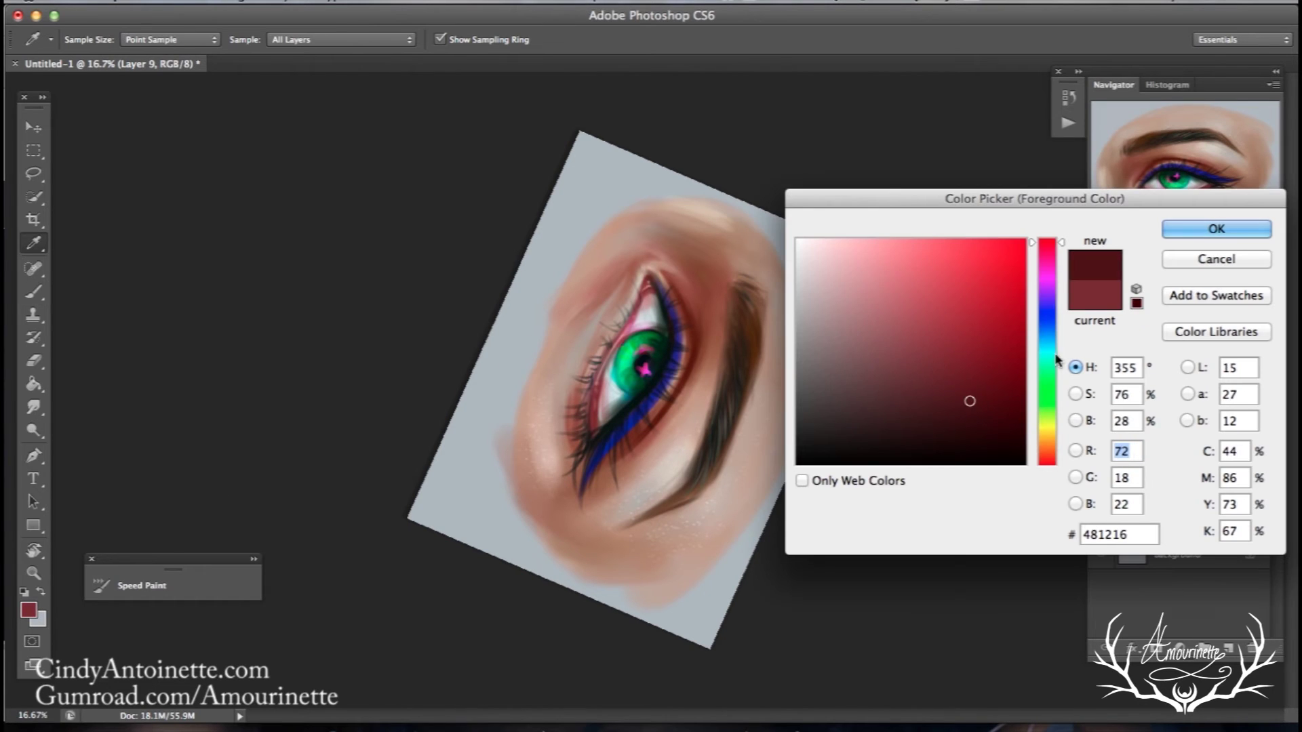
{"action": "left_click", "coordinate": [1193, 229]}
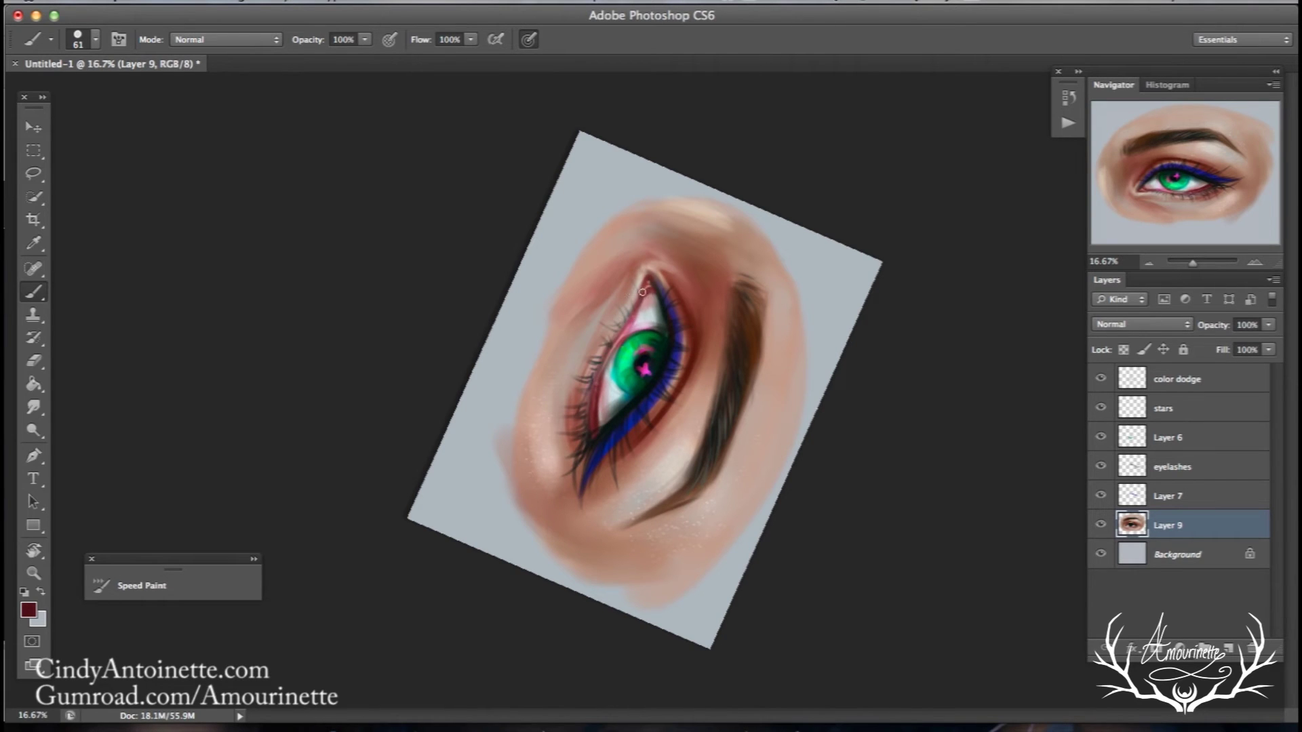
- Sample the skin tone at the eye's inner corner and lighten the foreground colour to a pale peach
{"action": "key", "text": "r"}
{"action": "left_click_drag", "start_coordinate": [278, 466], "coordinate": [604, 543]}
{"action": "left_click_drag", "start_coordinate": [265, 288], "coordinate": [105, 319]}
{"action": "key", "text": "b"}
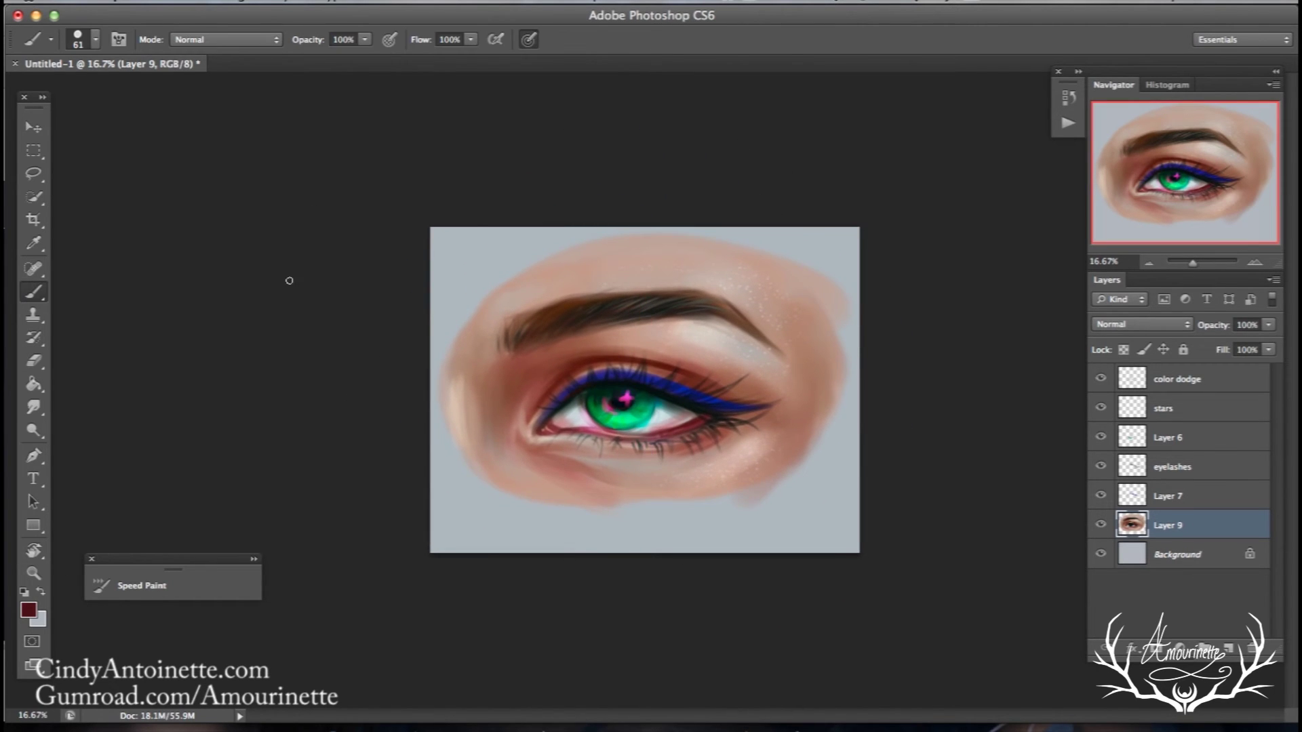
{"action": "left_click", "coordinate": [542, 427], "text": "alt"}
{"action": "left_click", "coordinate": [29, 610]}
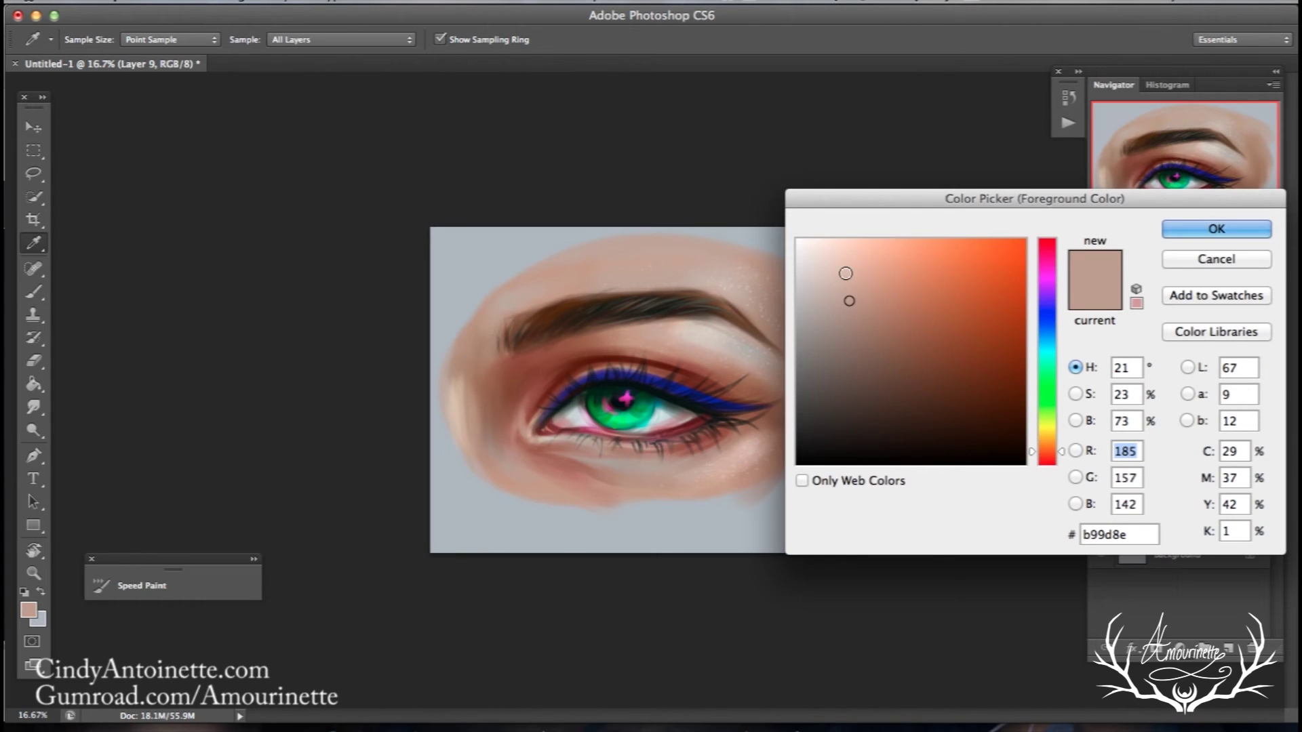
{"action": "left_click", "coordinate": [826, 263]}
{"action": "left_click", "coordinate": [1199, 230]}
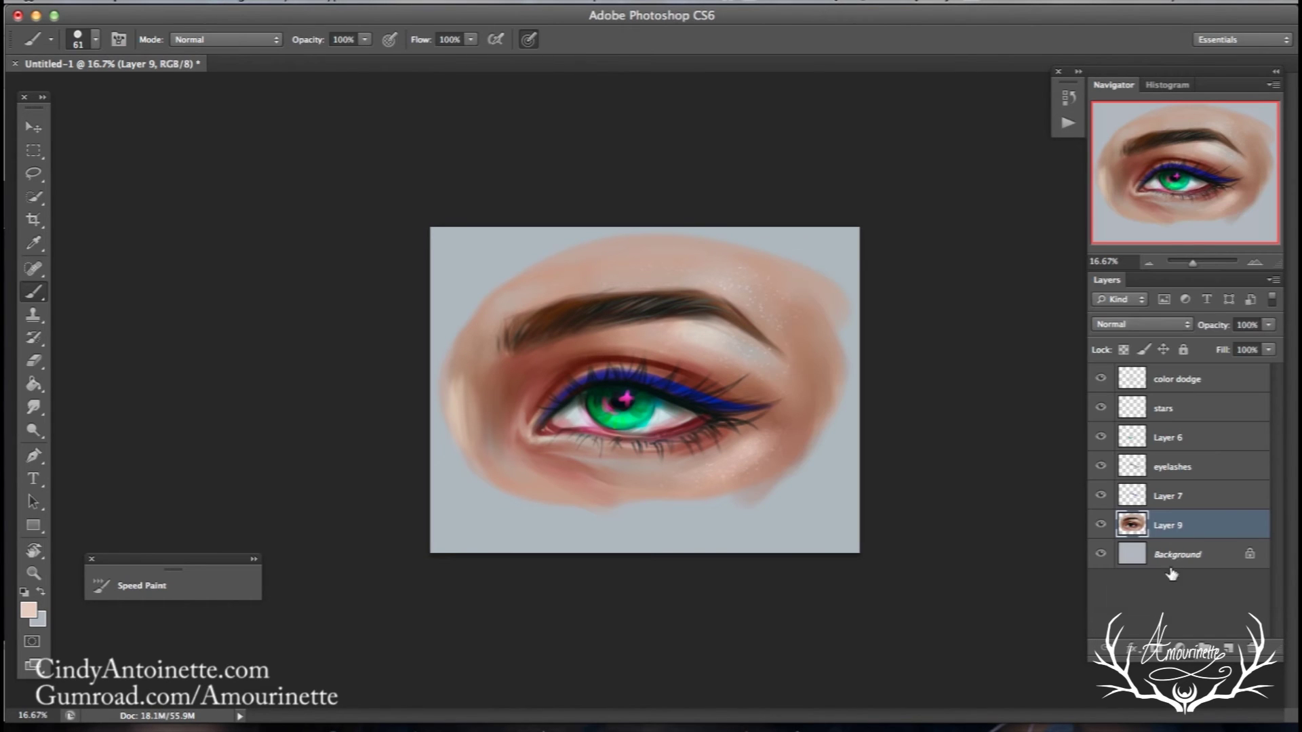
- Set the brush size to 43 px and dab a pale highlight below the eye's inner corner
{"action": "right_click", "coordinate": [644, 320]}
{"action": "left_click_drag", "start_coordinate": [718, 315], "coordinate": [704, 316]}
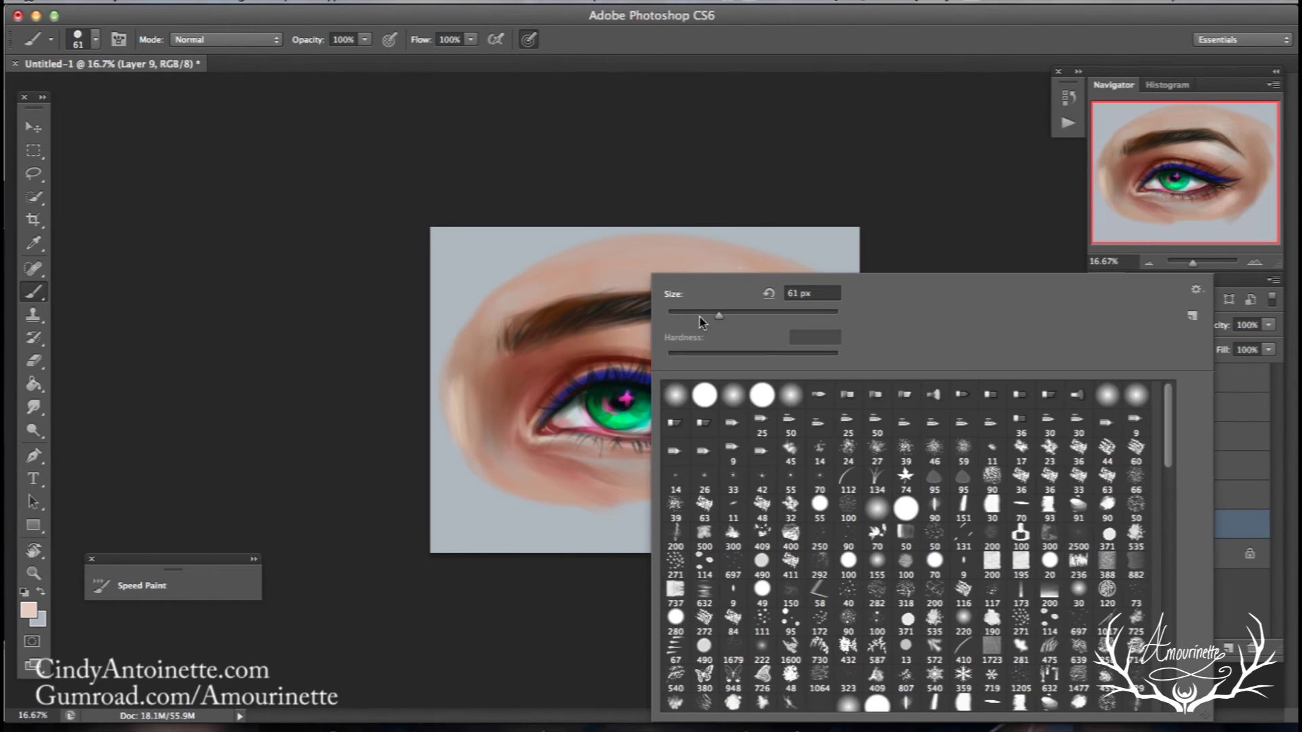
{"action": "left_click", "coordinate": [552, 440]}
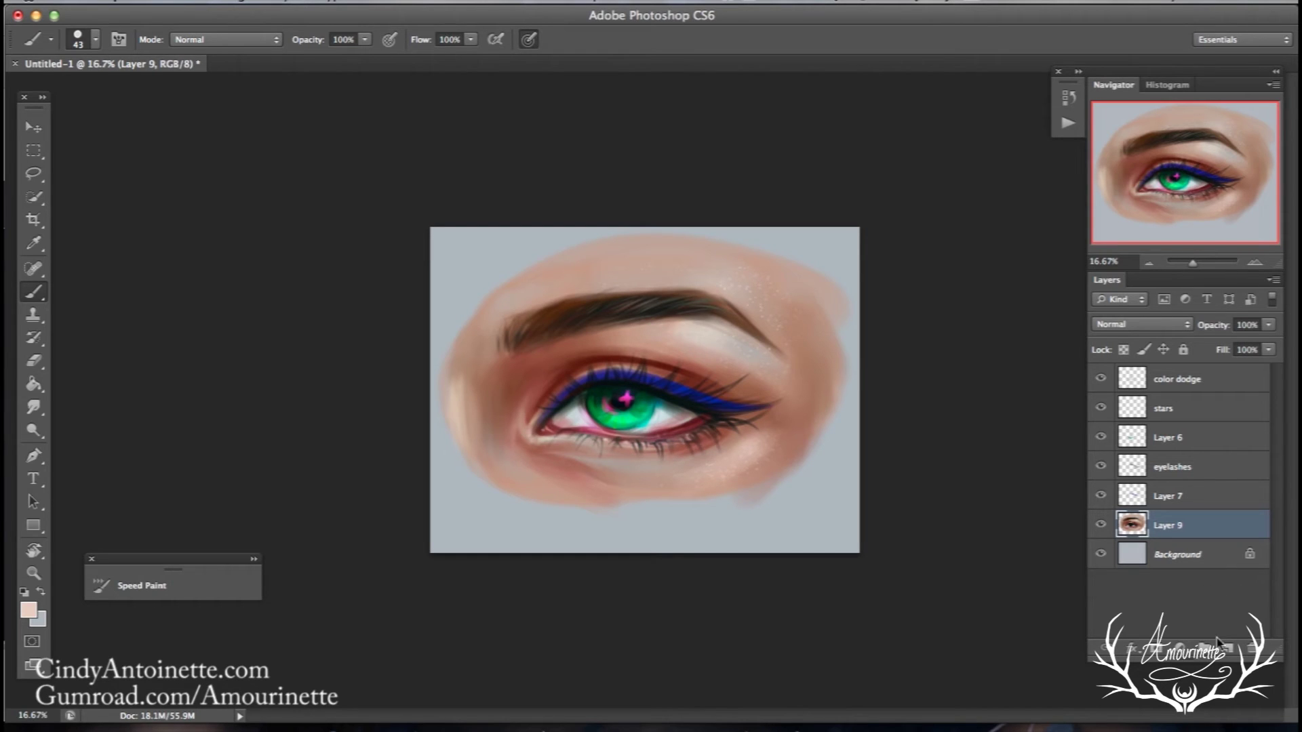
- Add a new layer directly above Layer 9 and set the brush size to 353 px
{"action": "left_click", "coordinate": [1227, 648]}
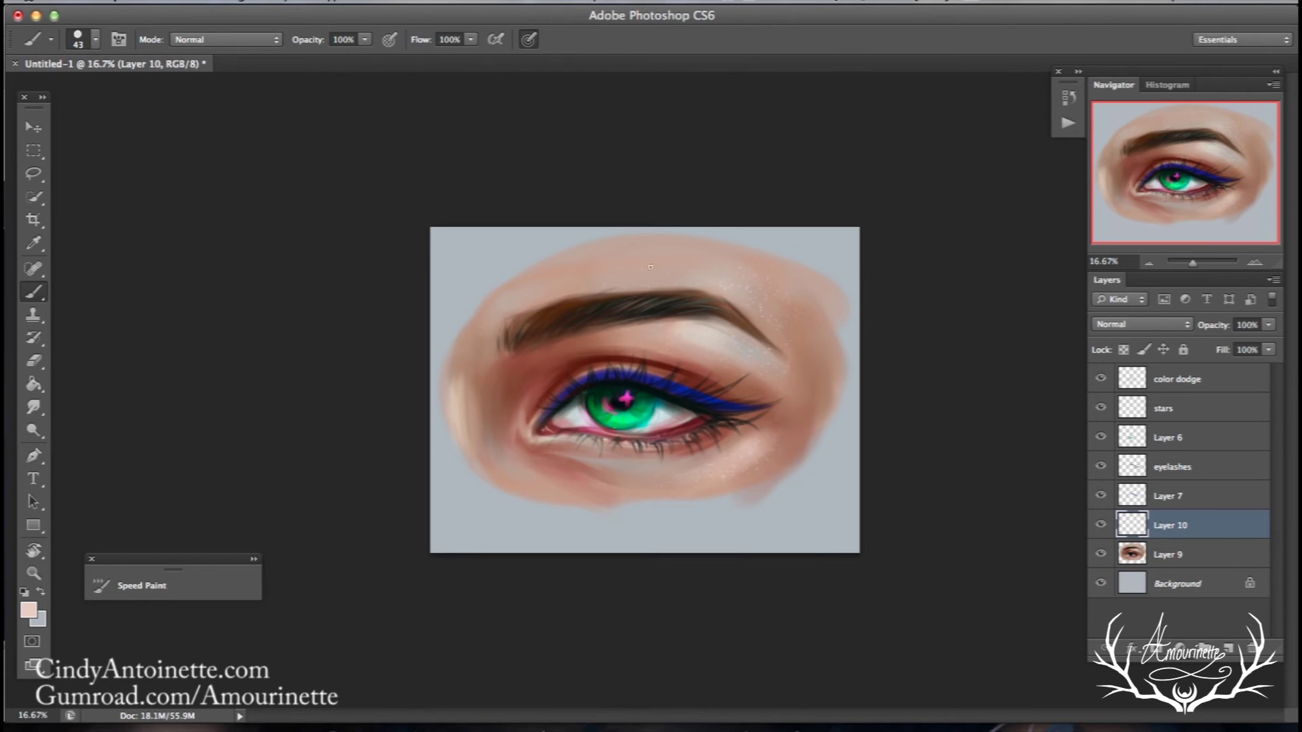
{"action": "right_click", "coordinate": [743, 333]}
{"action": "left_click", "coordinate": [892, 314]}
- Sample the surrounding skin browns and paint soft shading over the pale area on the nose side of the eye
{"action": "left_click", "coordinate": [462, 410], "text": "alt"}
{"action": "left_click", "coordinate": [462, 417]}
{"action": "left_click", "coordinate": [512, 390], "text": "alt"}
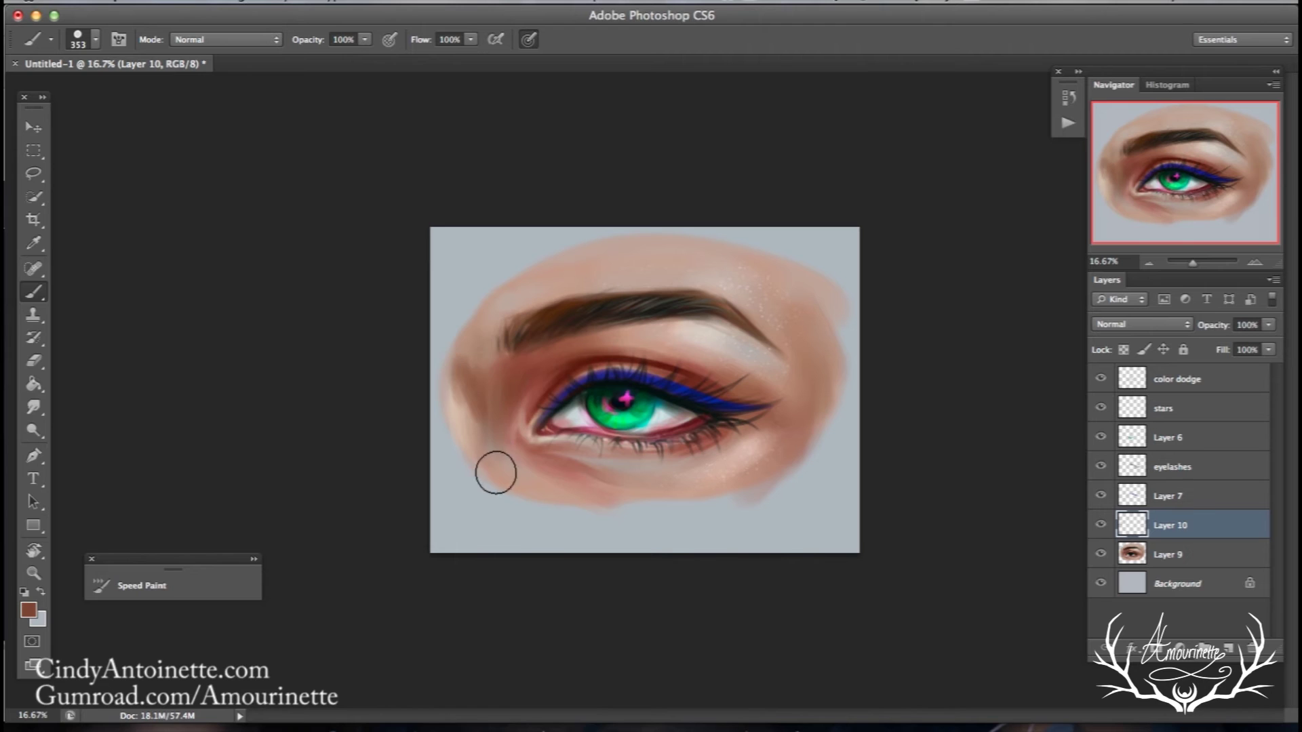
{"action": "mouse_move", "coordinate": [465, 385]}
{"action": "left_mouse_down"}
{"action": "mouse_move", "coordinate": [505, 458]}
{"action": "mouse_move", "coordinate": [469, 418]}
{"action": "mouse_move", "coordinate": [462, 435]}
{"action": "mouse_move", "coordinate": [491, 492]}
{"action": "mouse_move", "coordinate": [480, 444]}
{"action": "mouse_move", "coordinate": [491, 400]}
{"action": "left_mouse_up"}
{"action": "left_click", "coordinate": [480, 395], "text": "alt"}
{"action": "left_click", "coordinate": [480, 393], "text": "alt"}
{"action": "left_click", "coordinate": [474, 372], "text": "alt"}
{"action": "left_click", "coordinate": [474, 407], "text": "alt"}
{"action": "left_click", "coordinate": [474, 409], "text": "alt"}
- Toggle the visibility of the upper layers to identify the blue eyeliner and select Layer 7
{"action": "left_click", "coordinate": [1100, 409]}
{"action": "left_click", "coordinate": [1101, 408]}
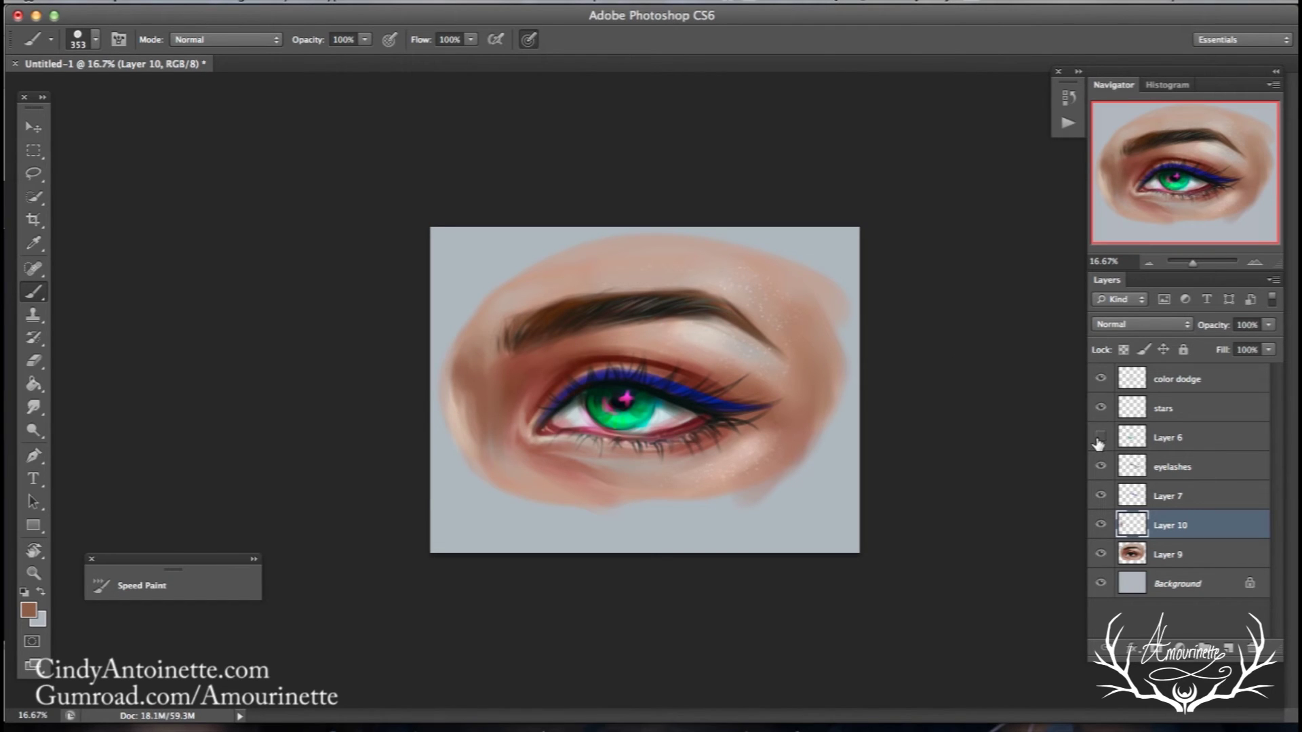
{"action": "left_click", "coordinate": [1098, 466]}
{"action": "left_click", "coordinate": [1098, 467]}
{"action": "left_click", "coordinate": [1096, 498]}
{"action": "left_click", "coordinate": [1099, 495]}
{"action": "left_click", "coordinate": [1161, 501]}
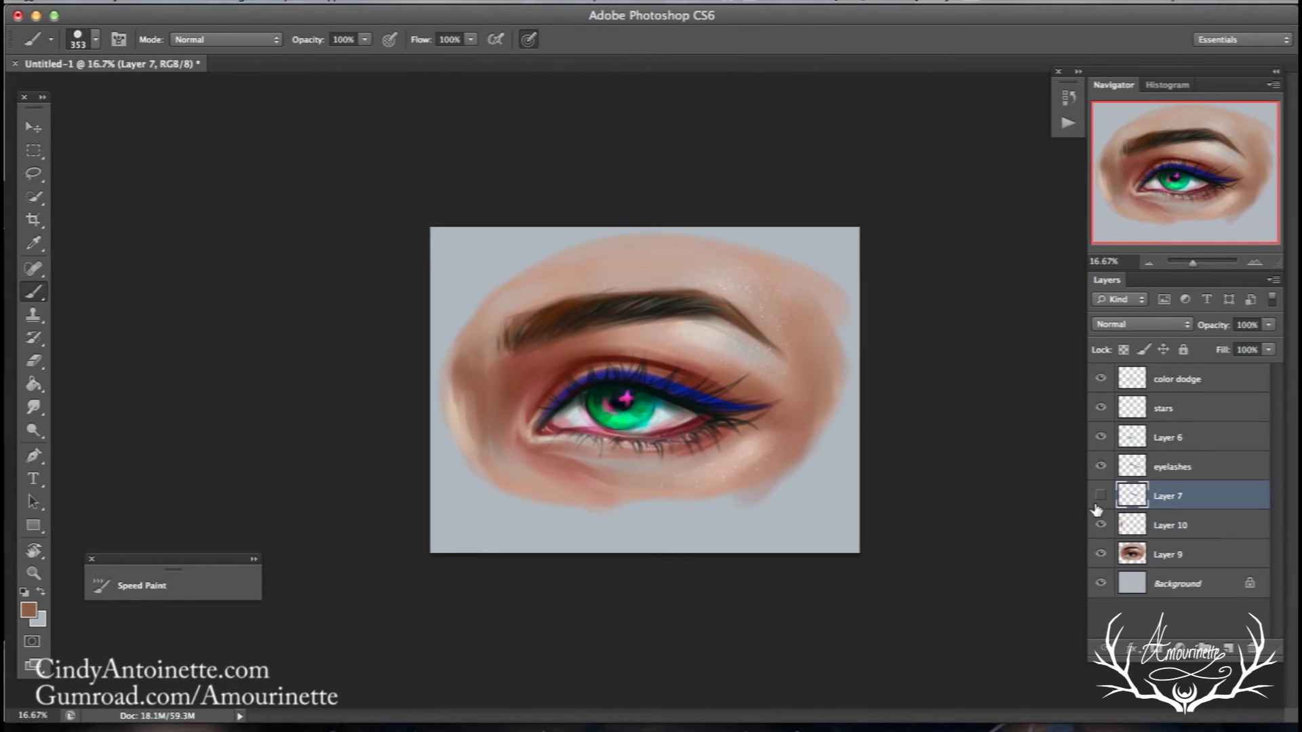
- Sample the eyeliner blue, choose a bright green in the PaintersWheel extension, and close the extension
{"action": "left_click", "coordinate": [687, 379], "text": "alt"}
{"action": "left_click", "coordinate": [487, 2]}
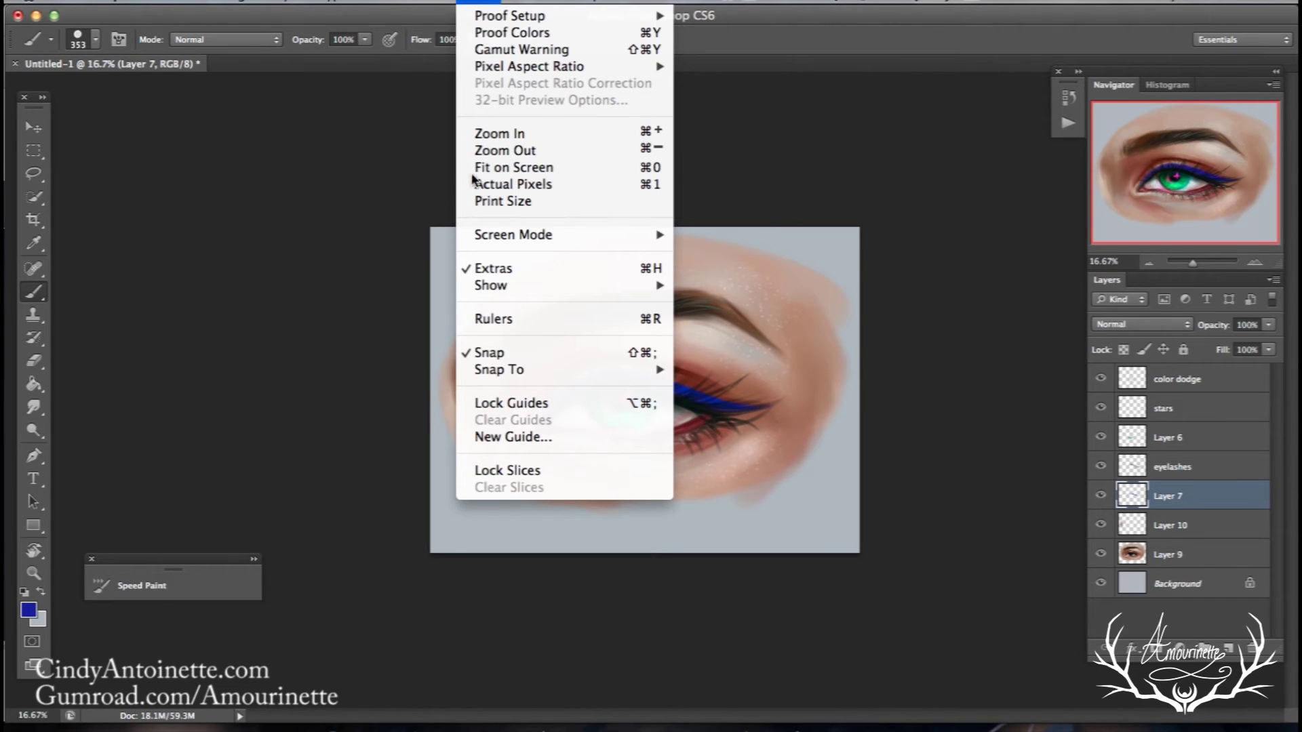
{"action": "mouse_move", "coordinate": [614, 18]}
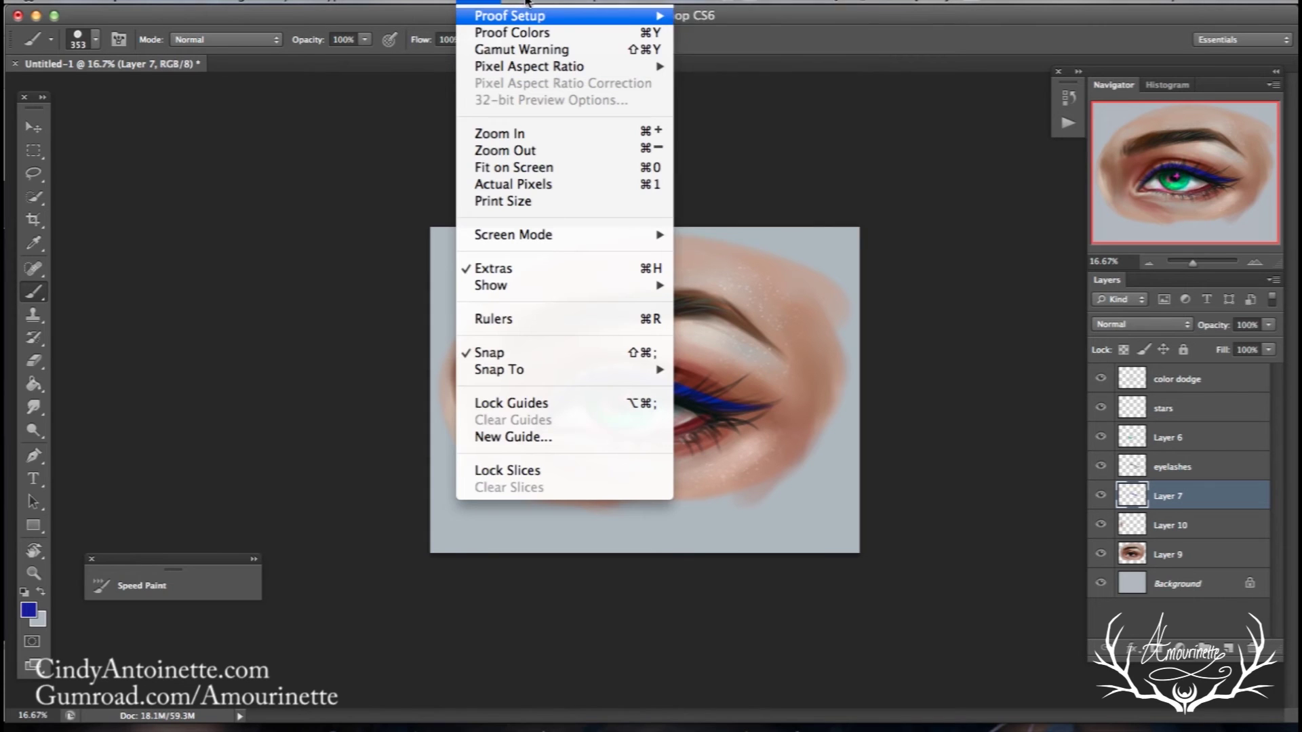
{"action": "mouse_move", "coordinate": [559, 6]}
{"action": "mouse_move", "coordinate": [587, 66]}
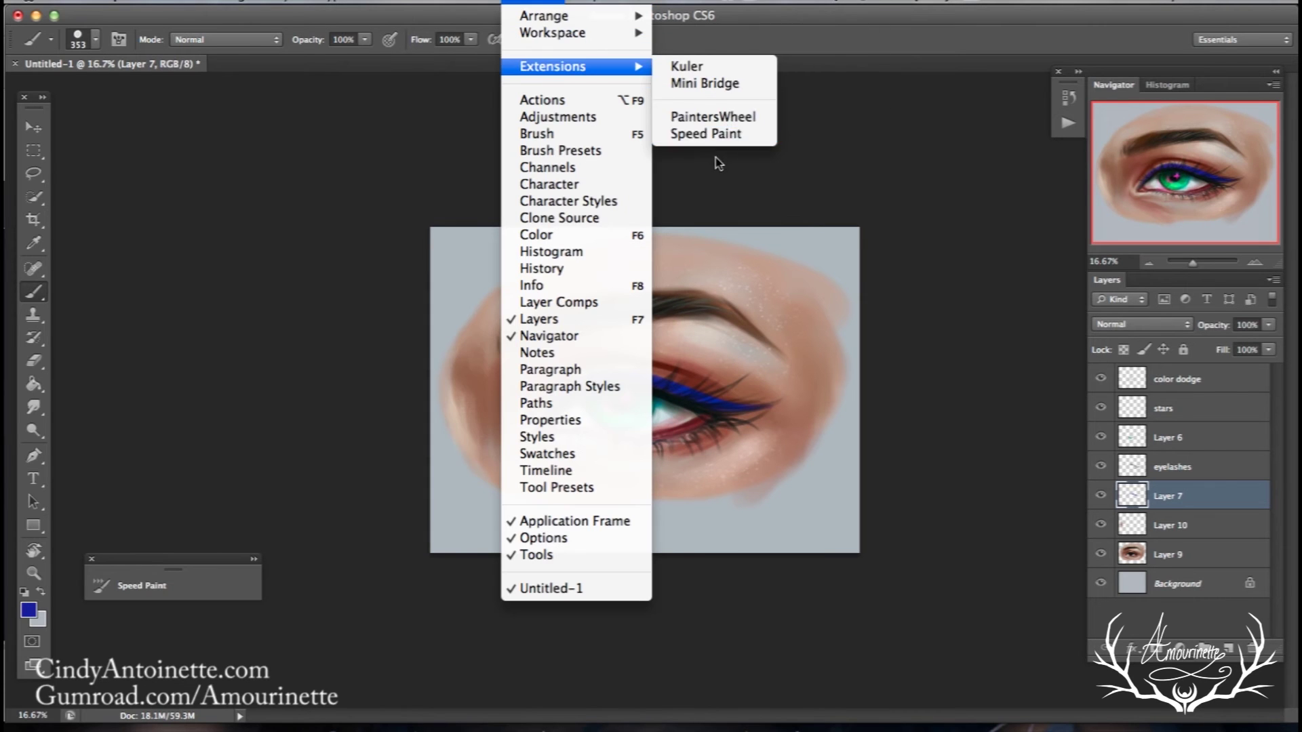
{"action": "left_click", "coordinate": [712, 117]}
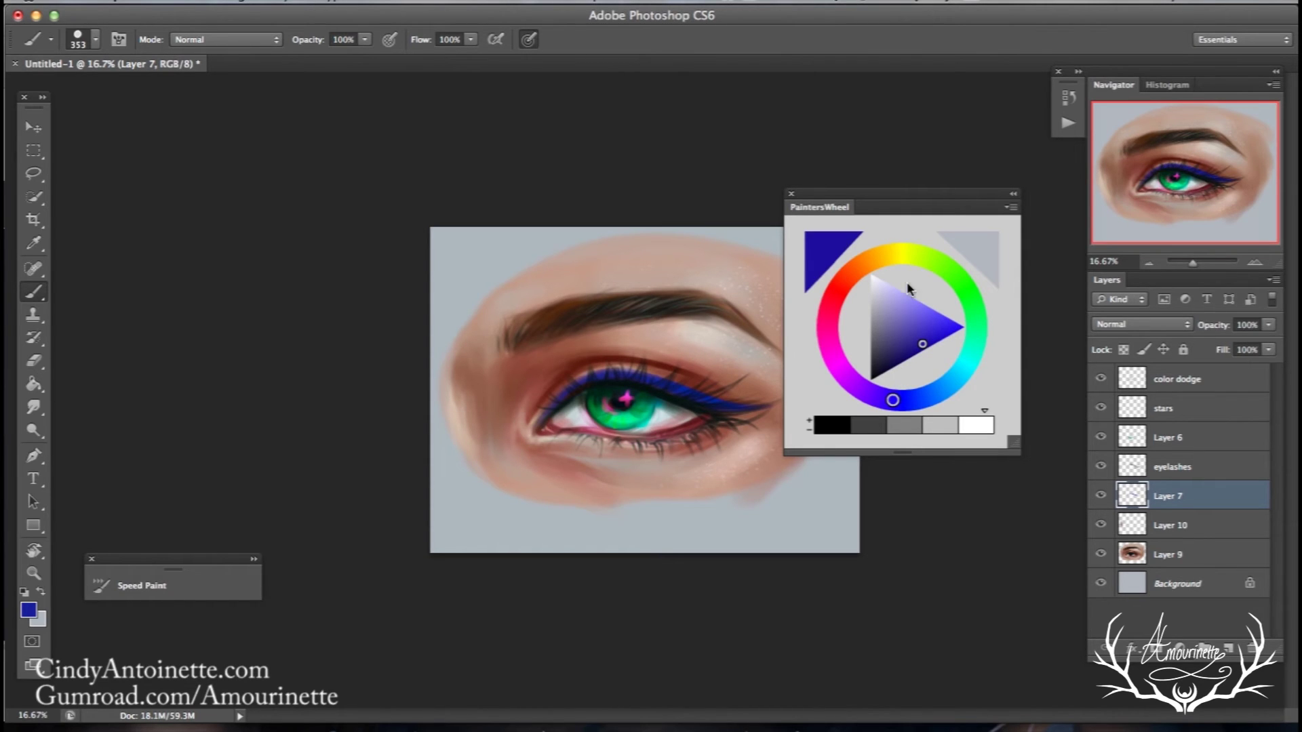
{"action": "left_click", "coordinate": [908, 258]}
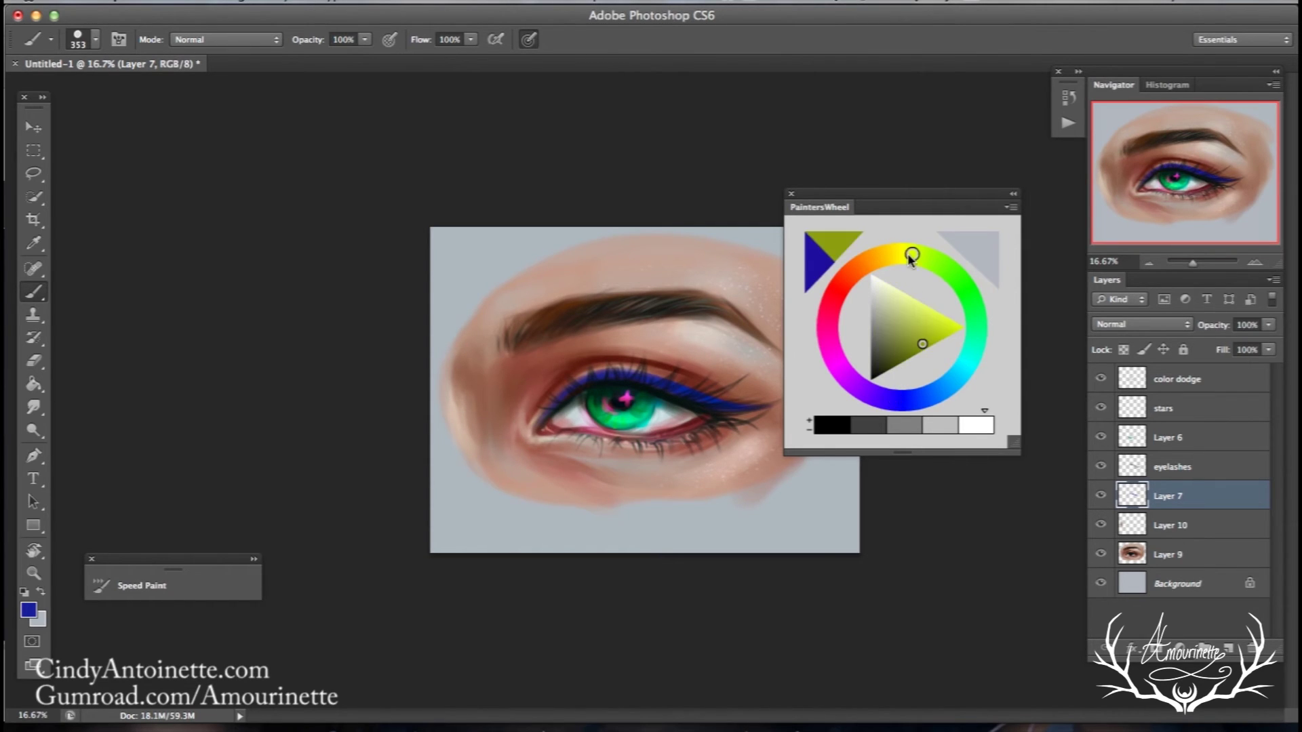
{"action": "left_click", "coordinate": [932, 330]}
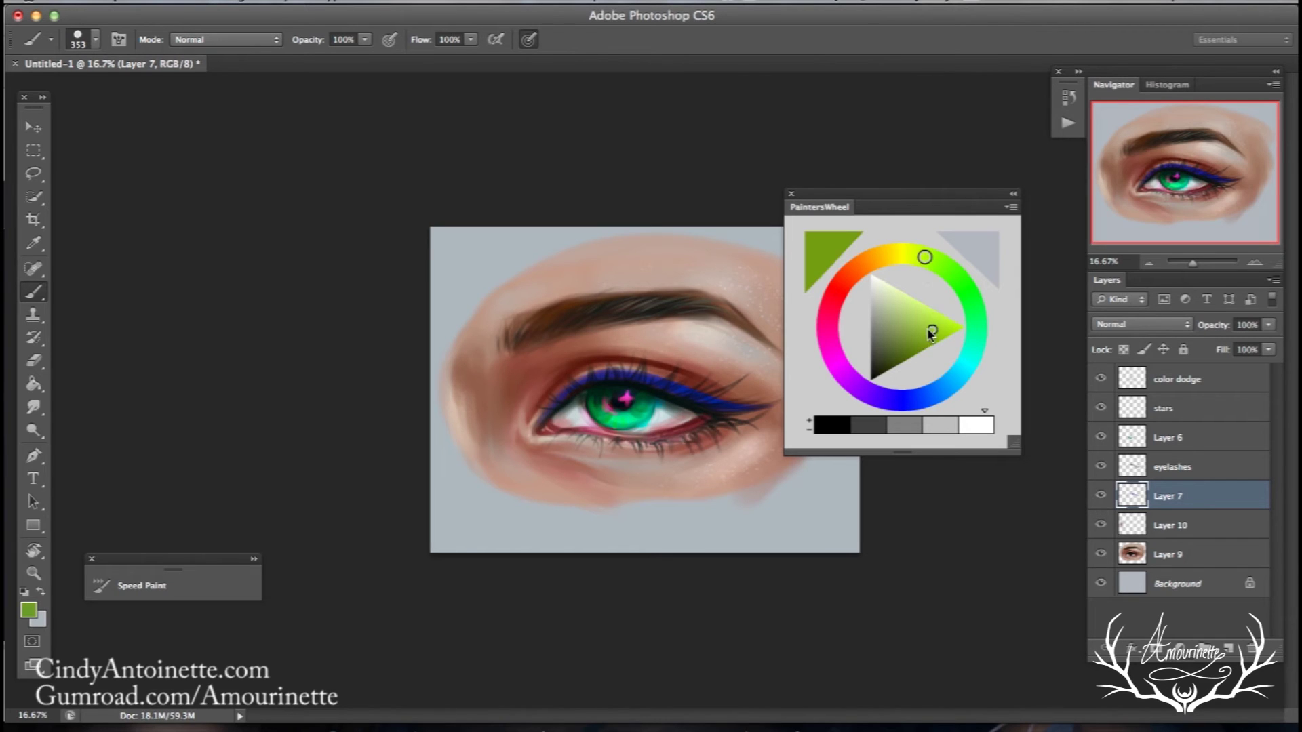
{"action": "left_click", "coordinate": [790, 195]}
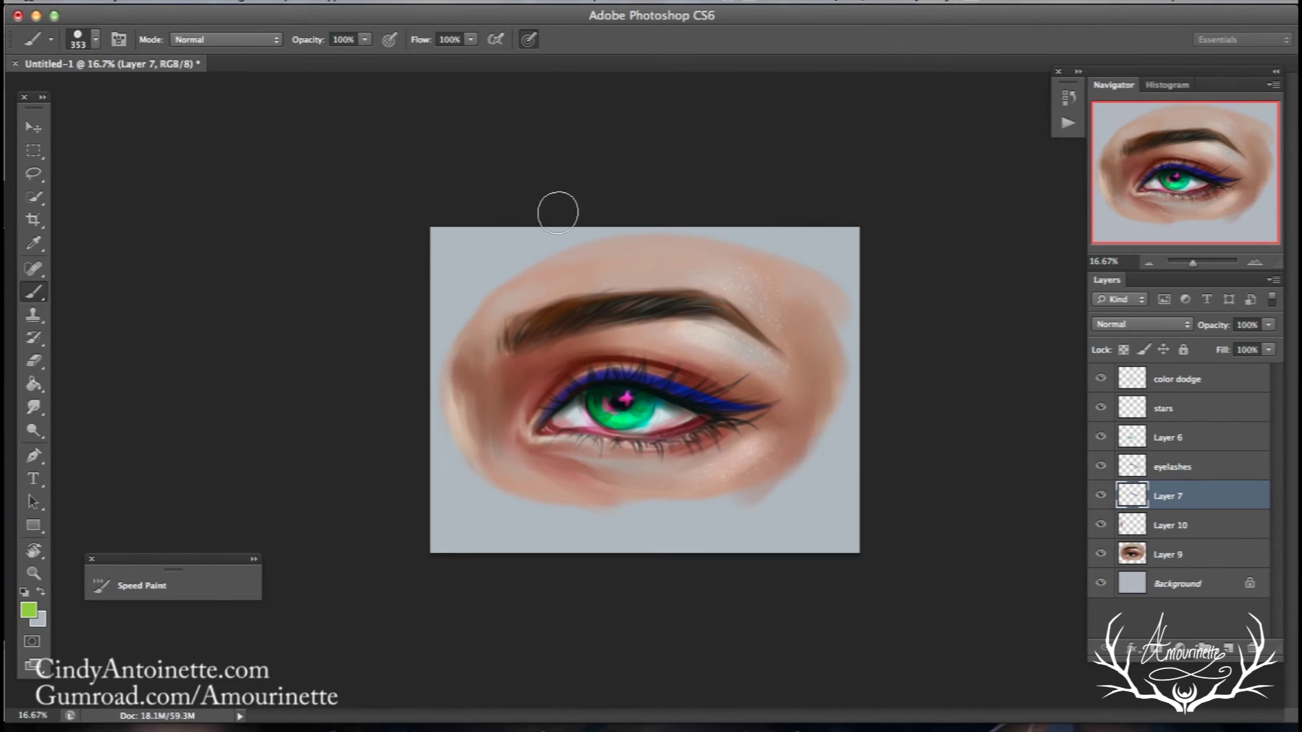
- Sample the pale skin below the eyebrow and dab a highlight on the blue eyeliner with a 64 px brush
{"action": "left_click", "coordinate": [33, 551]}
{"action": "left_click_drag", "start_coordinate": [301, 202], "coordinate": [437, 532]}
{"action": "key", "text": "b"}
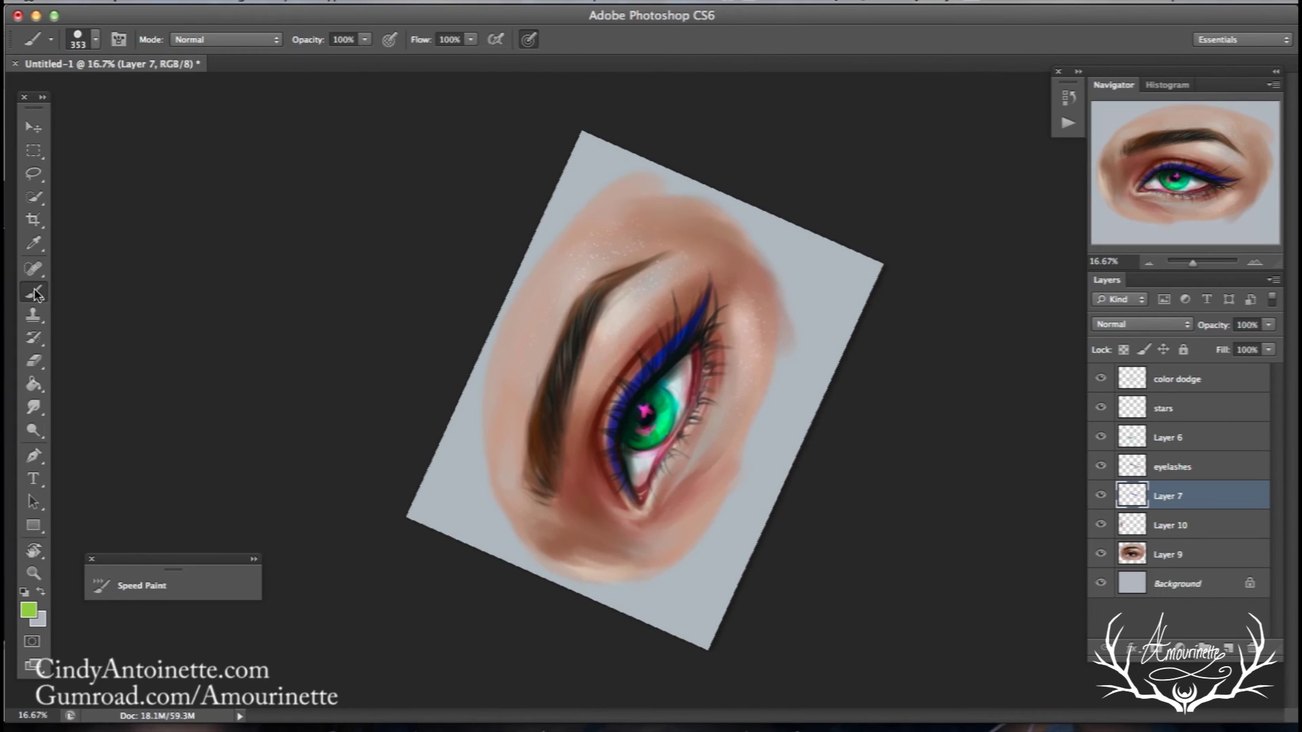
{"action": "right_click", "coordinate": [745, 327]}
{"action": "left_click_drag", "start_coordinate": [822, 315], "coordinate": [840, 315]}
{"action": "left_click", "coordinate": [636, 384]}
{"action": "left_click", "coordinate": [623, 307], "text": "alt"}
{"action": "right_click", "coordinate": [751, 310]}
{"action": "left_click", "coordinate": [785, 314]}
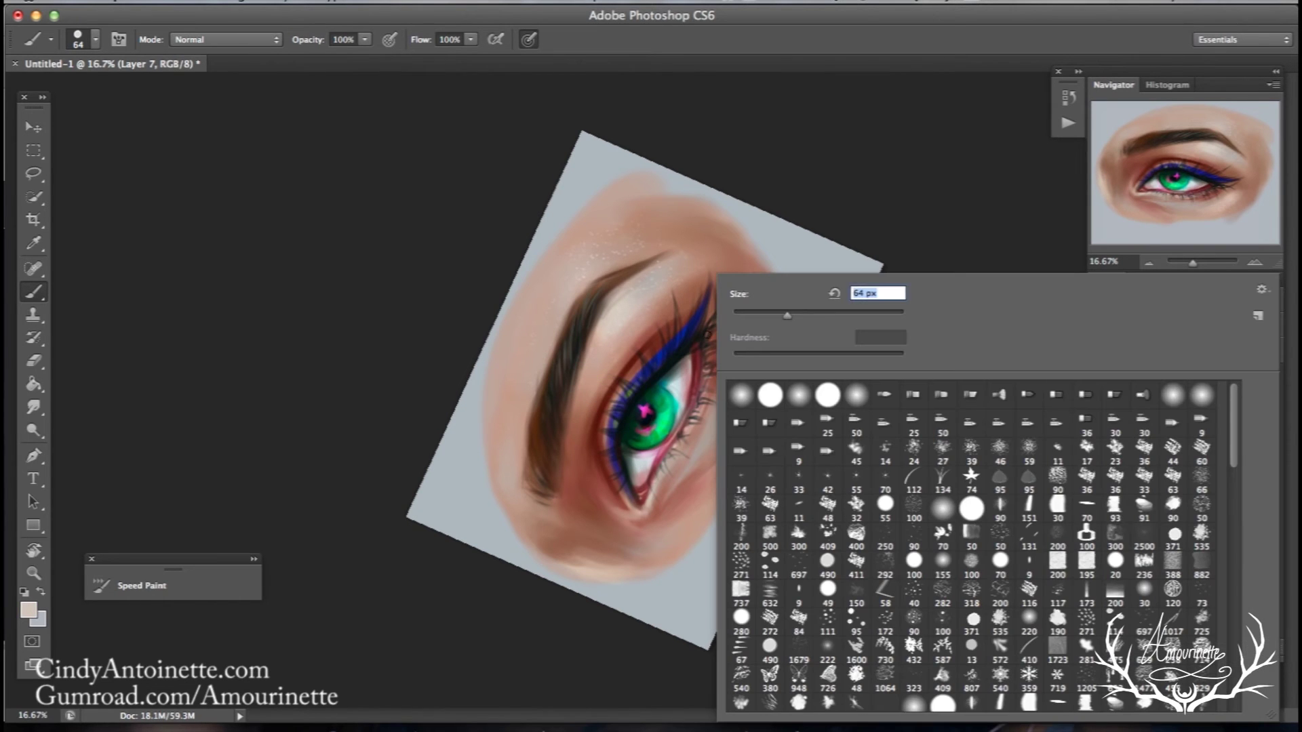
{"action": "left_click", "coordinate": [635, 385]}
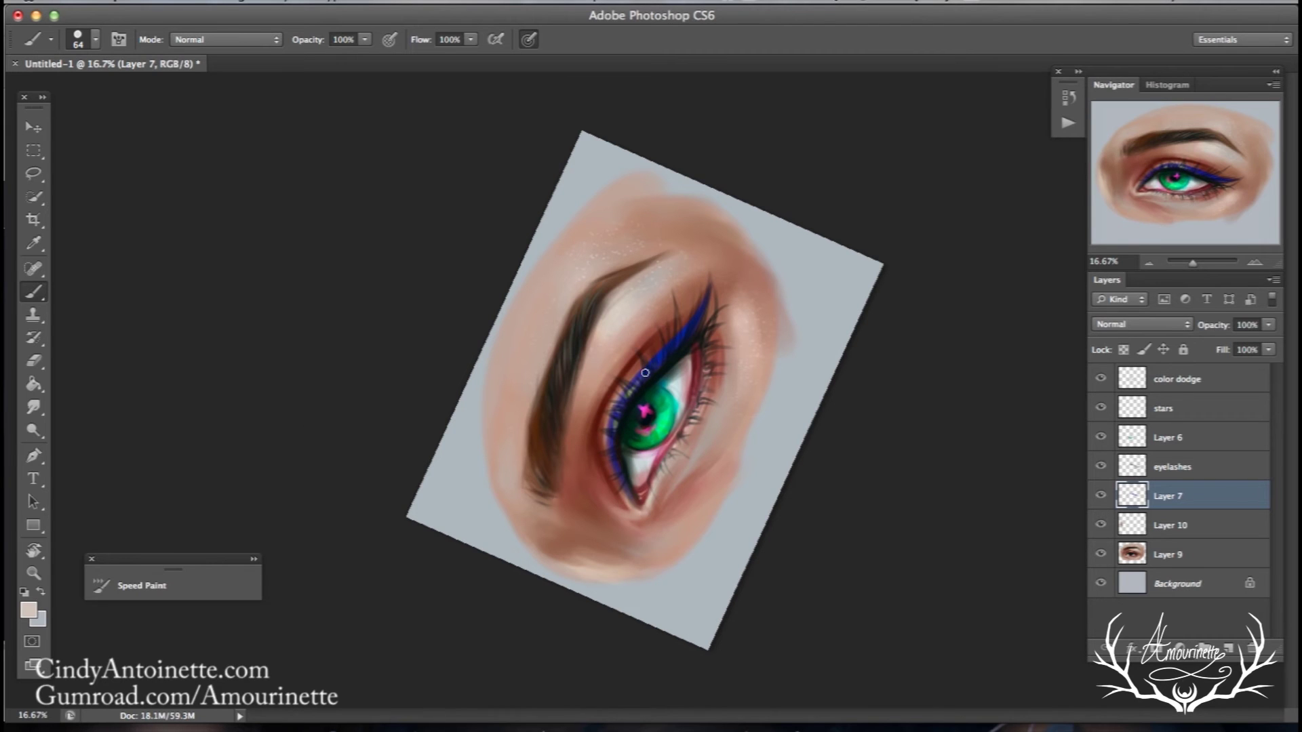
- Sample the lid, skin and eyeliner colours and touch up the blue eyeliner above the iris with the 64 px brush
{"action": "left_click", "coordinate": [33, 430]}
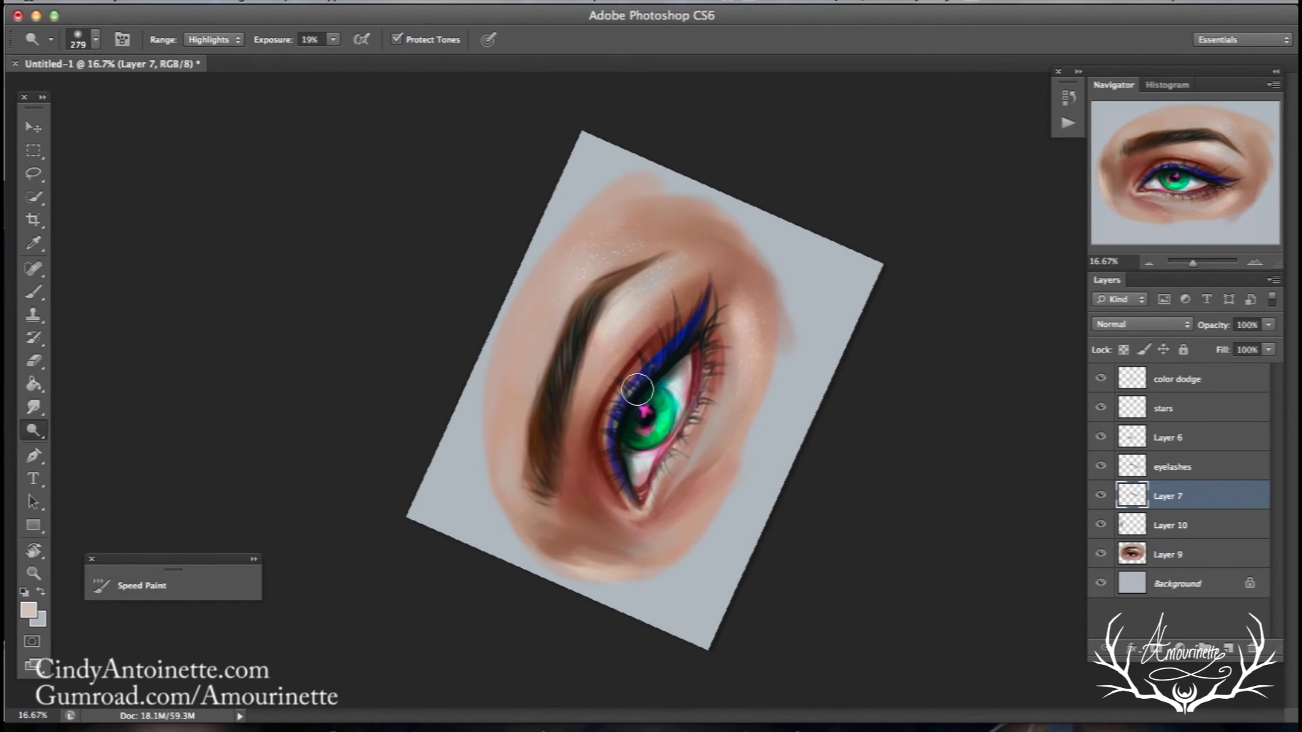
{"action": "left_click", "coordinate": [35, 550]}
{"action": "left_click_drag", "start_coordinate": [576, 275], "coordinate": [608, 265]}
{"action": "left_click", "coordinate": [33, 291]}
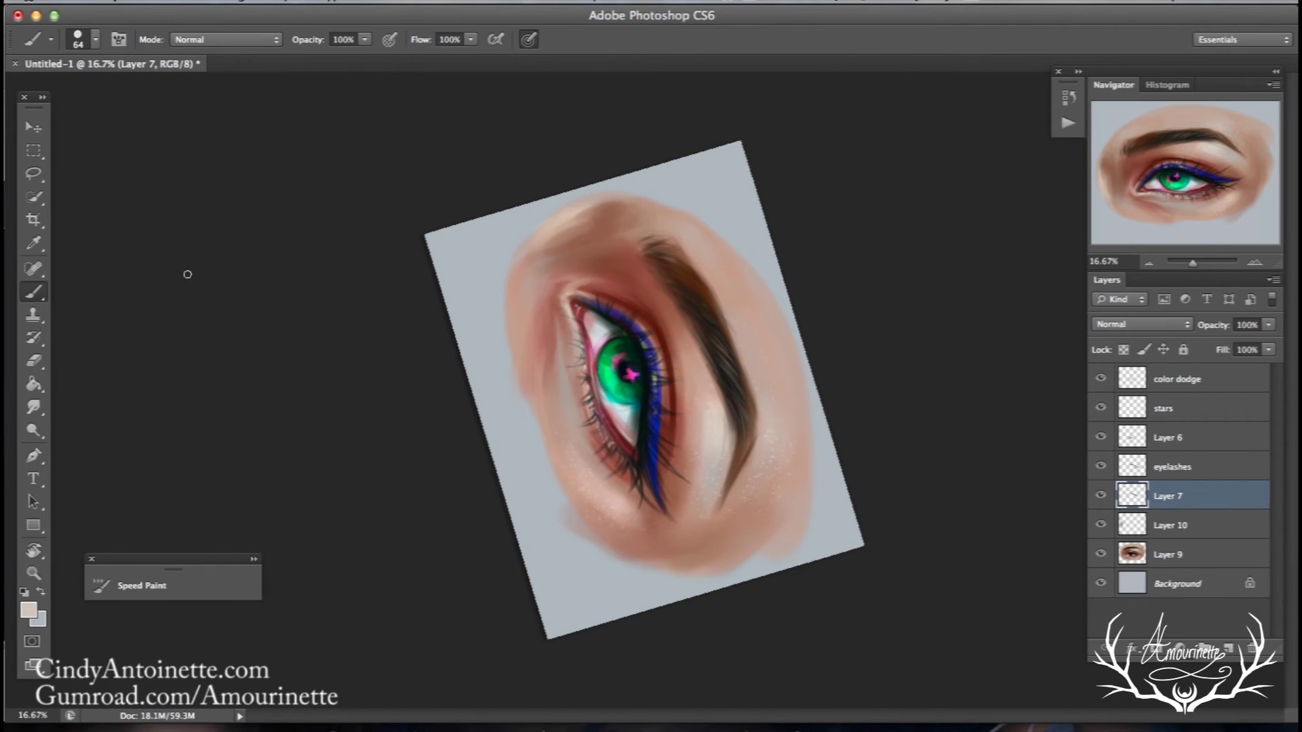
{"action": "left_click", "coordinate": [42, 552]}
{"action": "mouse_move", "coordinate": [238, 301]}
{"action": "left_mouse_down"}
{"action": "mouse_move", "coordinate": [444, 552]}
{"action": "mouse_move", "coordinate": [379, 468]}
{"action": "mouse_move", "coordinate": [411, 210]}
{"action": "mouse_move", "coordinate": [678, 187]}
{"action": "left_mouse_up"}
{"action": "left_click", "coordinate": [35, 291]}
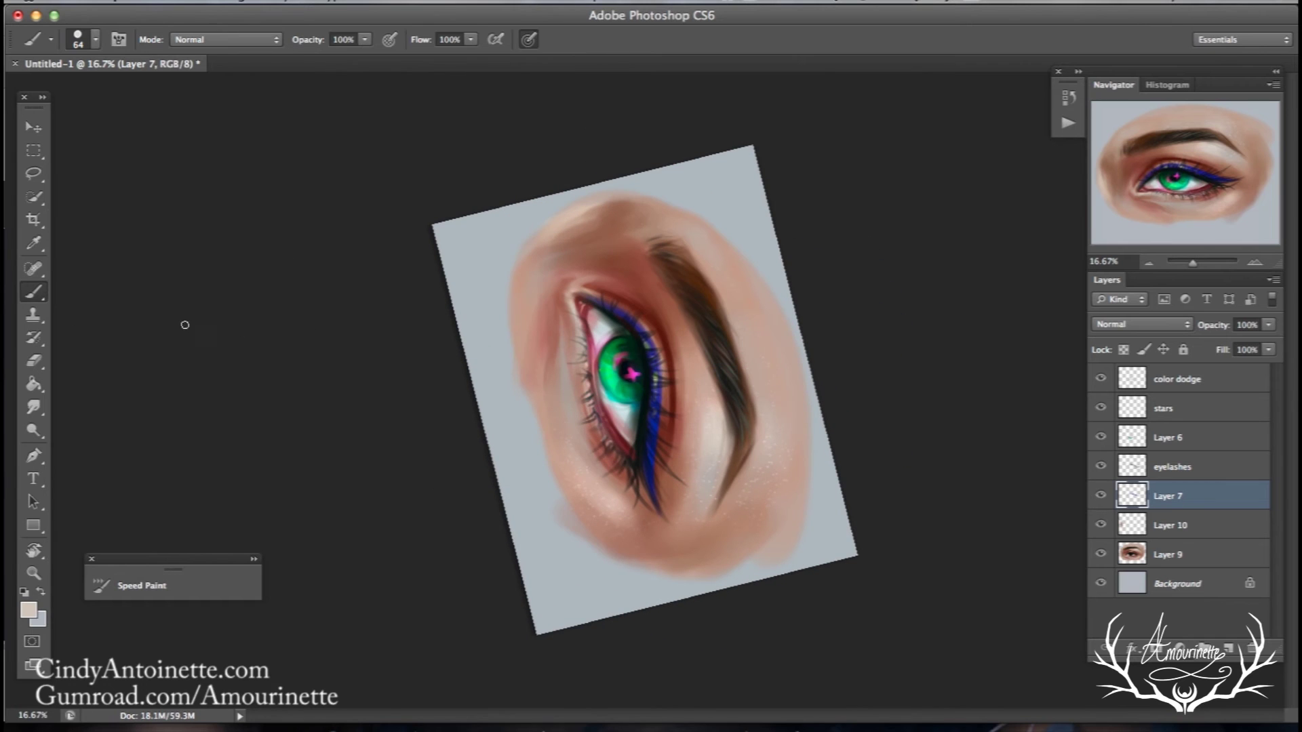
{"action": "left_click", "coordinate": [638, 329], "text": "alt"}
{"action": "left_click", "coordinate": [661, 416], "text": "alt"}
{"action": "left_click", "coordinate": [717, 415], "text": "alt"}
{"action": "left_click", "coordinate": [664, 388], "text": "alt"}
- Check the color dodge and stars layers by toggling their visibility, and duplicate Layer 9
{"action": "key", "text": "r"}
{"action": "left_click_drag", "start_coordinate": [277, 300], "coordinate": [291, 377]}
{"action": "left_click_drag", "start_coordinate": [245, 326], "coordinate": [244, 358]}
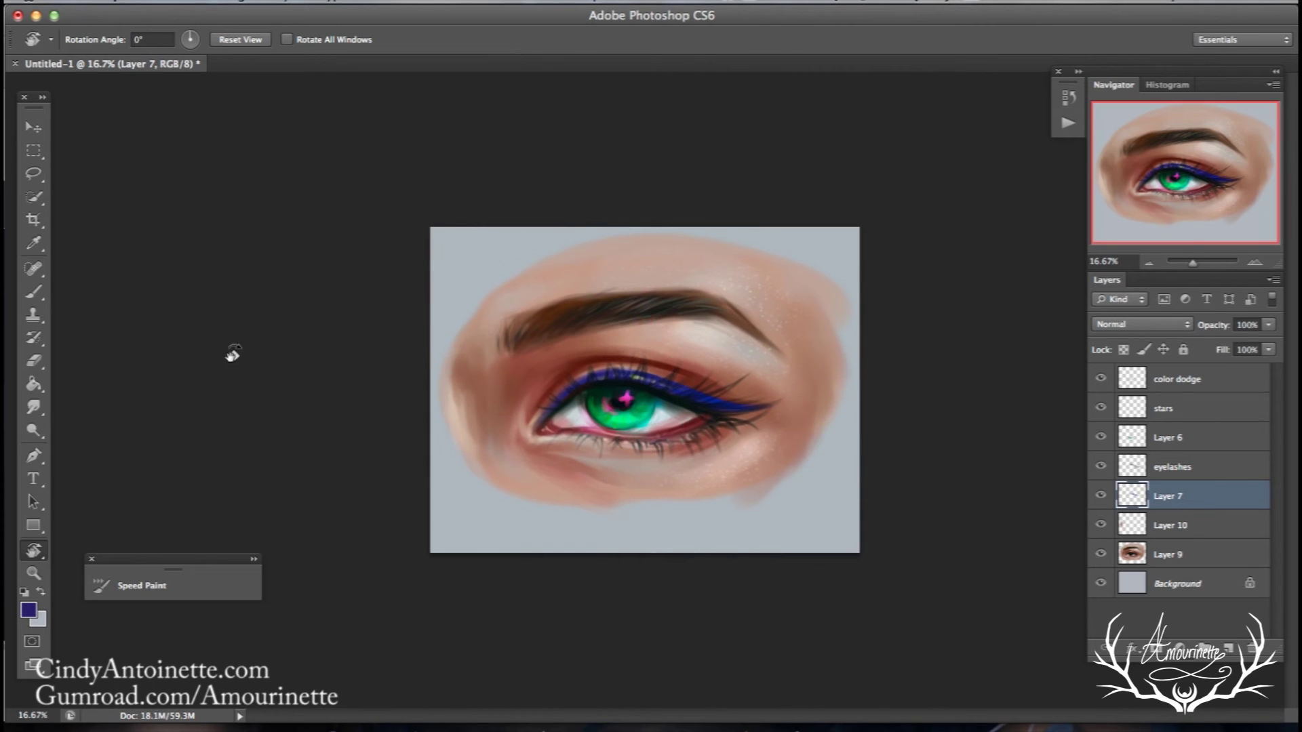
{"action": "left_click", "coordinate": [1100, 379]}
{"action": "left_click", "coordinate": [1100, 381]}
{"action": "left_click", "coordinate": [1100, 409]}
{"action": "left_click", "coordinate": [1155, 554]}
{"action": "right_click", "coordinate": [1180, 556]}
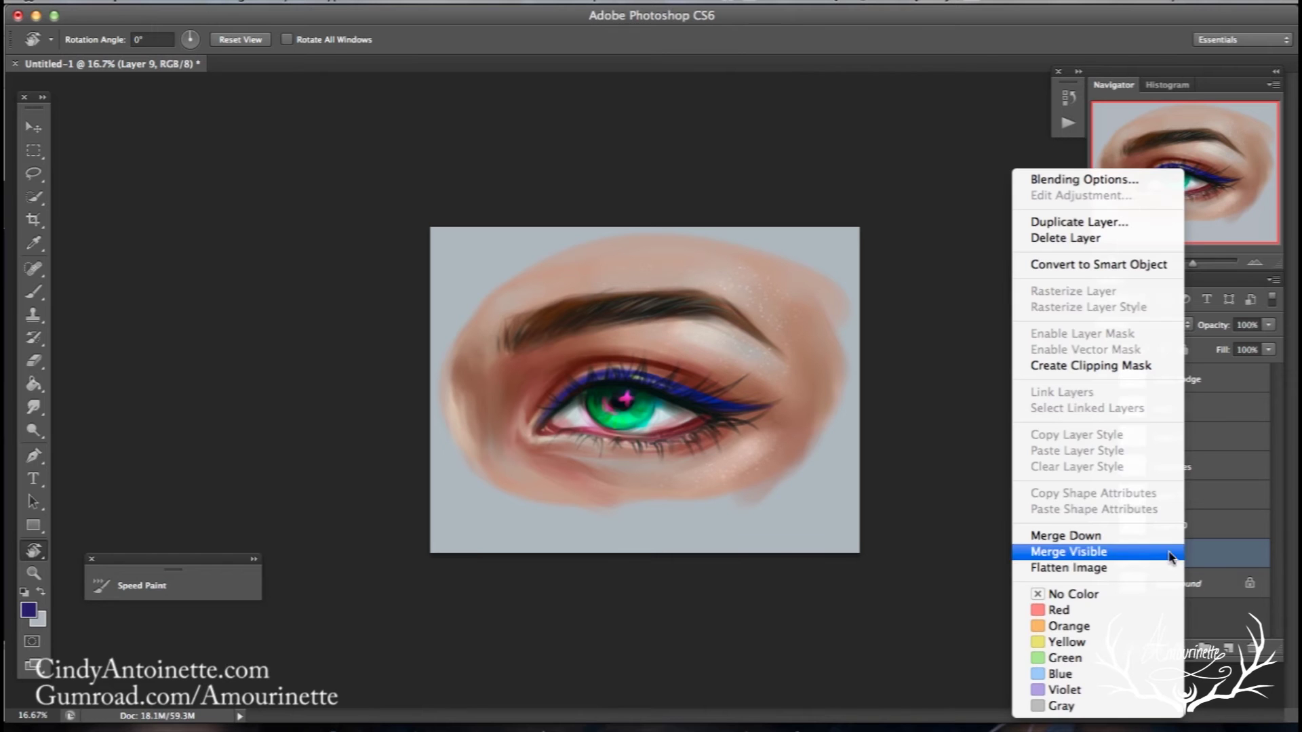
{"action": "left_click", "coordinate": [1048, 222]}
{"action": "key", "text": "Return"}
- Merge the copy of Layer 9 with all the layers above it and toggle the merged layer's visibility to compare
{"action": "left_click", "coordinate": [1176, 383], "text": "shift"}
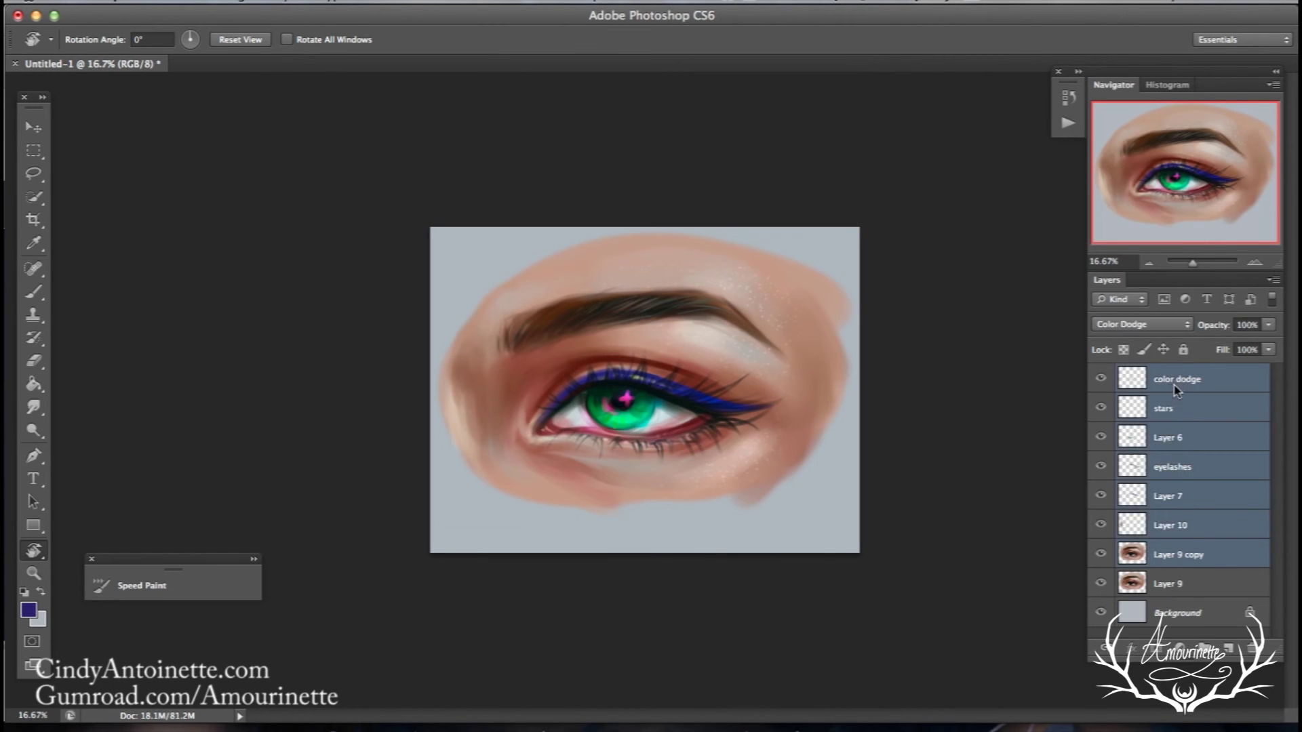
{"action": "right_click", "coordinate": [1180, 386]}
{"action": "left_click", "coordinate": [1044, 536]}
{"action": "left_click", "coordinate": [1100, 378]}
{"action": "left_click", "coordinate": [1100, 378]}
{"action": "left_click", "coordinate": [1100, 378]}
{"action": "left_click", "coordinate": [1100, 378]}
- Switch to the Dodge tool and set its brush size to 468 px
{"action": "left_click", "coordinate": [34, 292]}
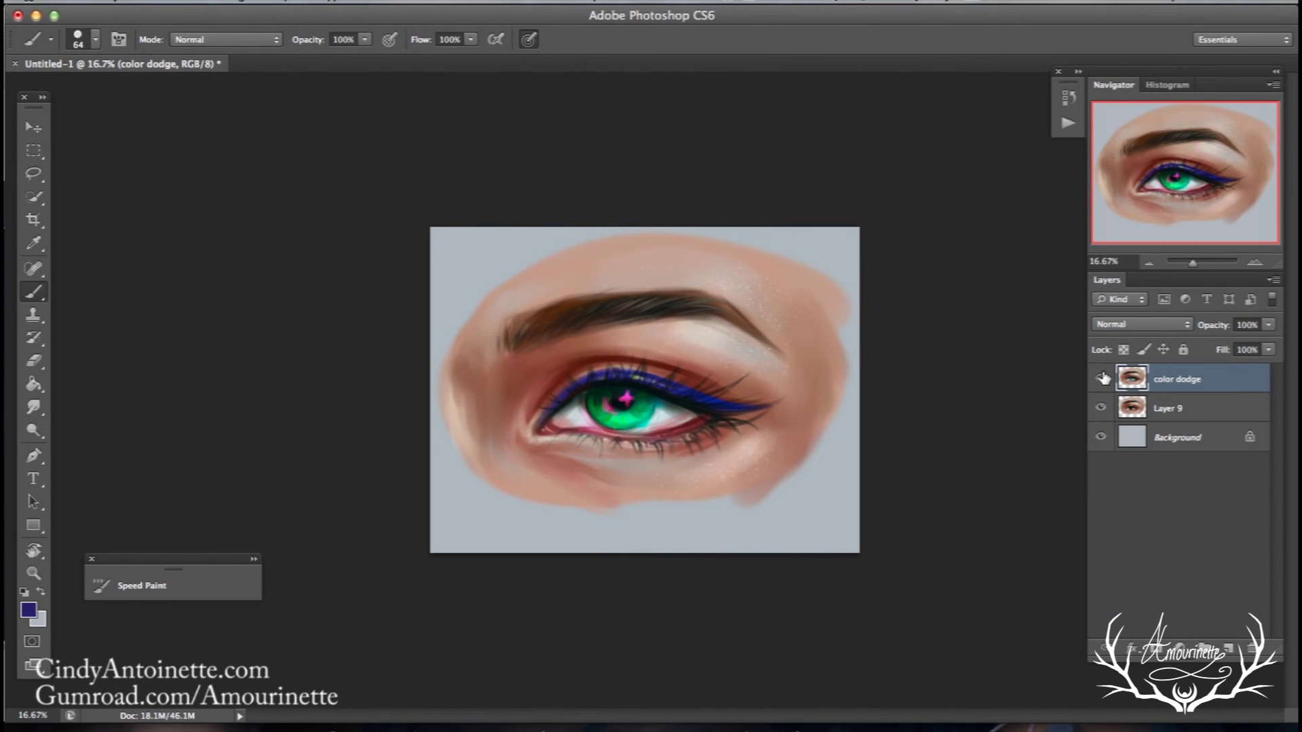
{"action": "key", "text": "F2"}
{"action": "left_click", "coordinate": [47, 429]}
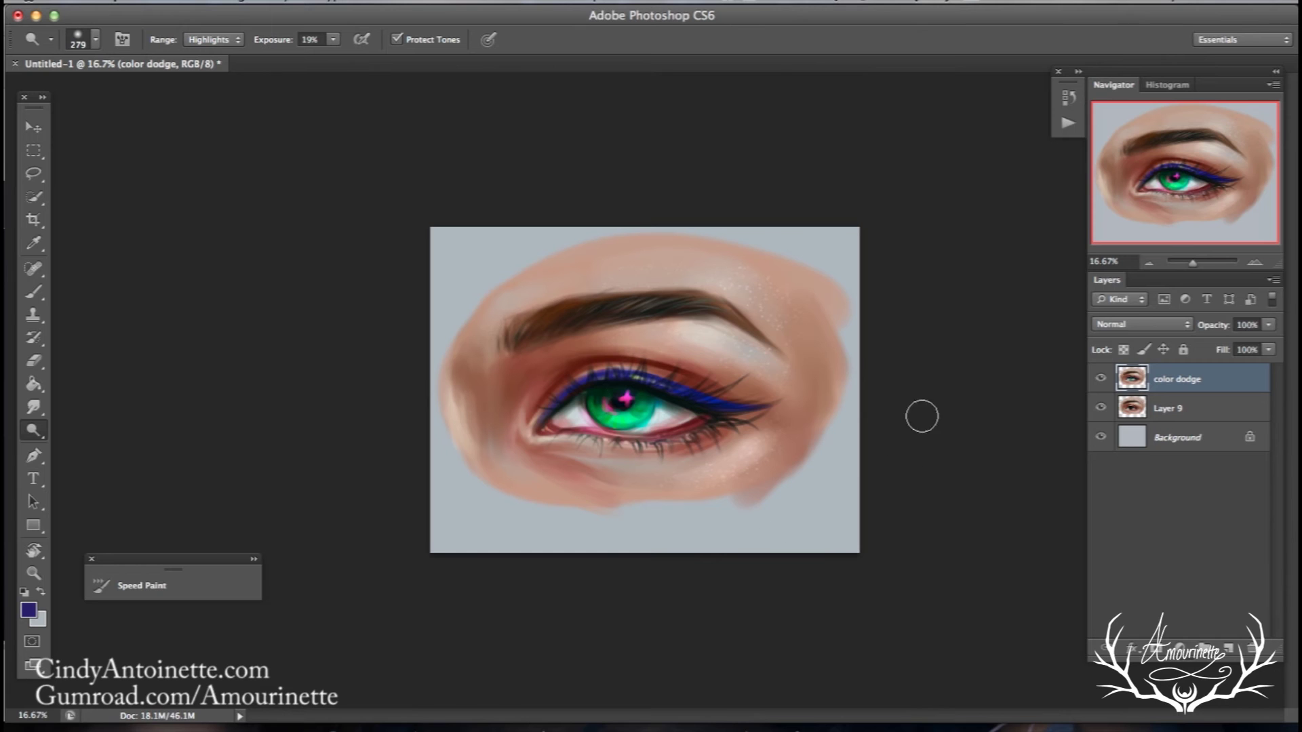
{"action": "right_click", "coordinate": [703, 334]}
{"action": "left_click_drag", "start_coordinate": [841, 316], "coordinate": [869, 317]}
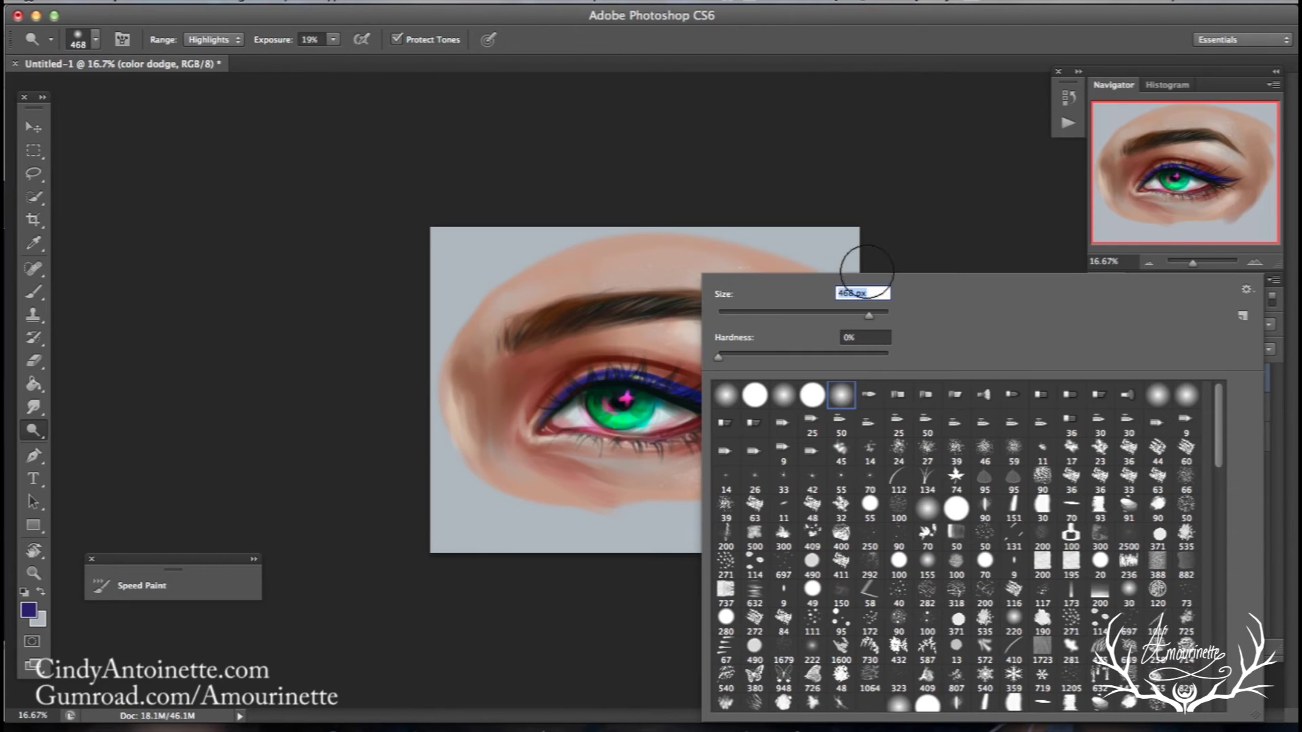
{"action": "left_click", "coordinate": [941, 177]}
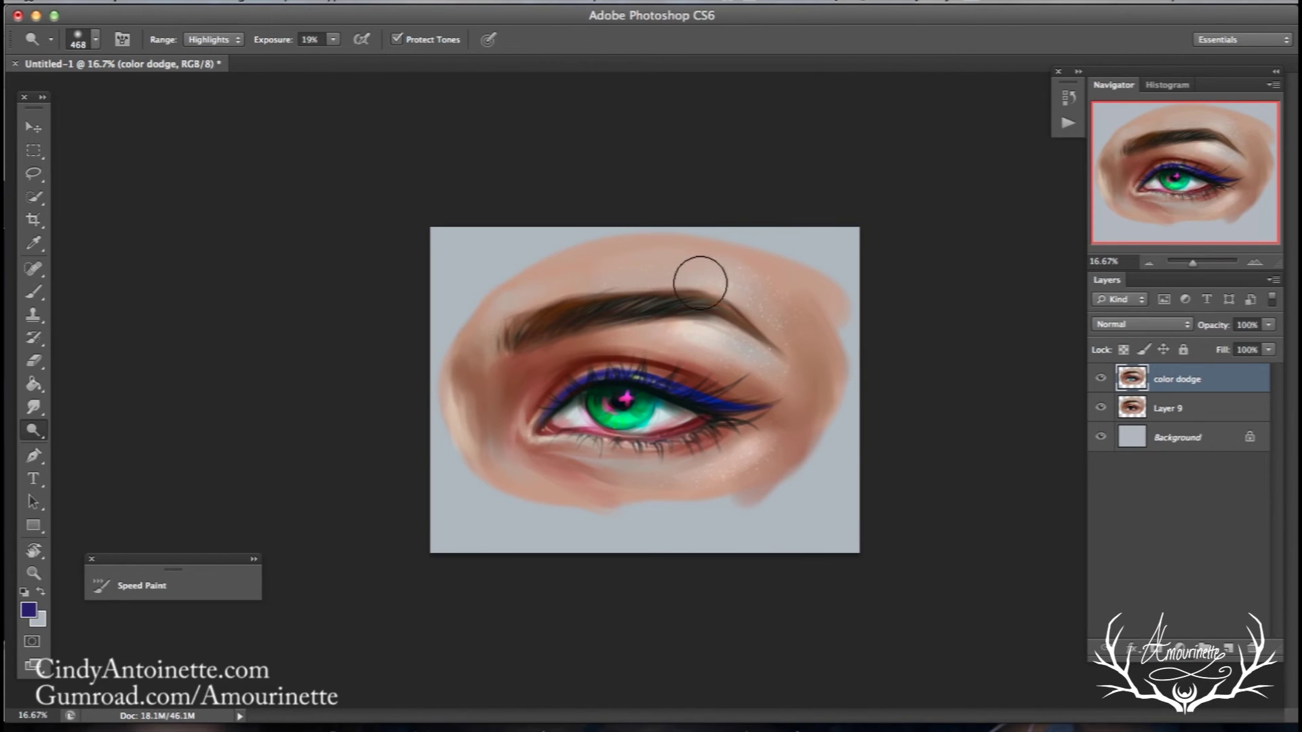
- Reduce the Dodge tool's brush size to 384 px
{"action": "right_click", "coordinate": [642, 399]}
{"action": "left_click", "coordinate": [808, 315]}
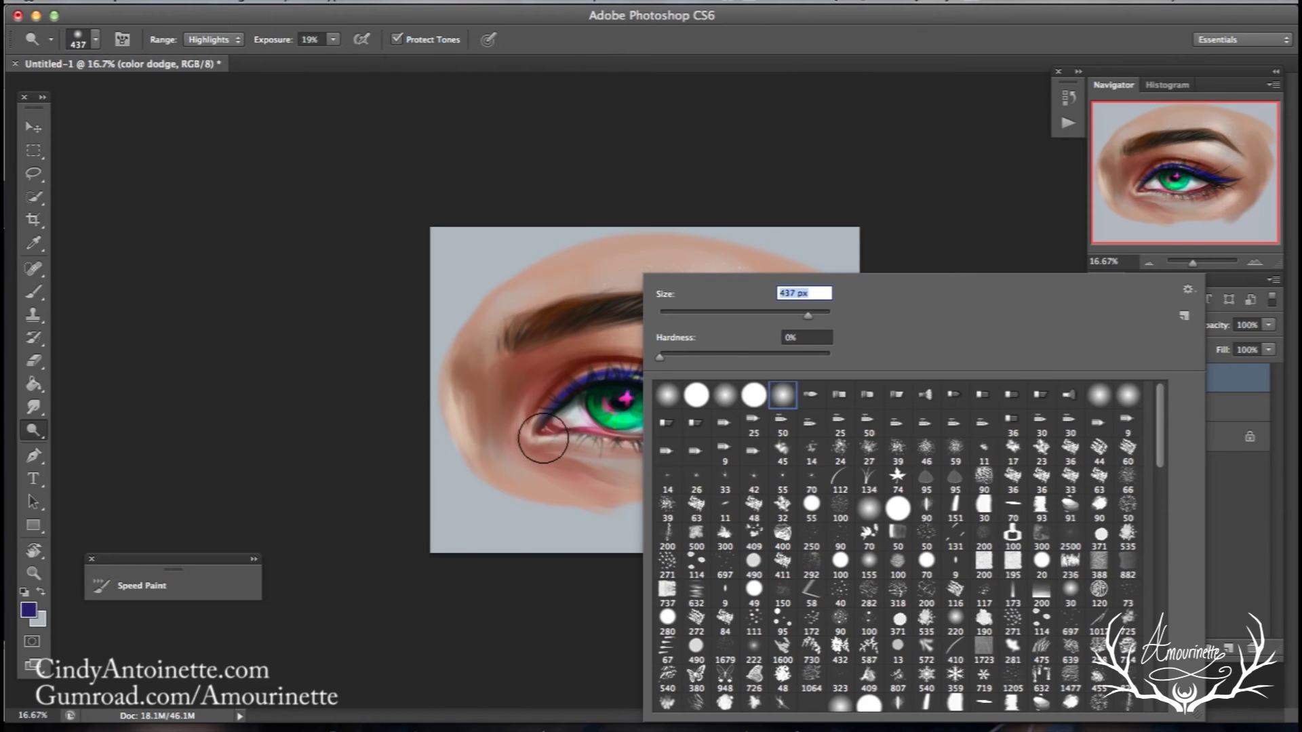
{"action": "left_click", "coordinate": [803, 316]}
{"action": "key", "text": "Return"}
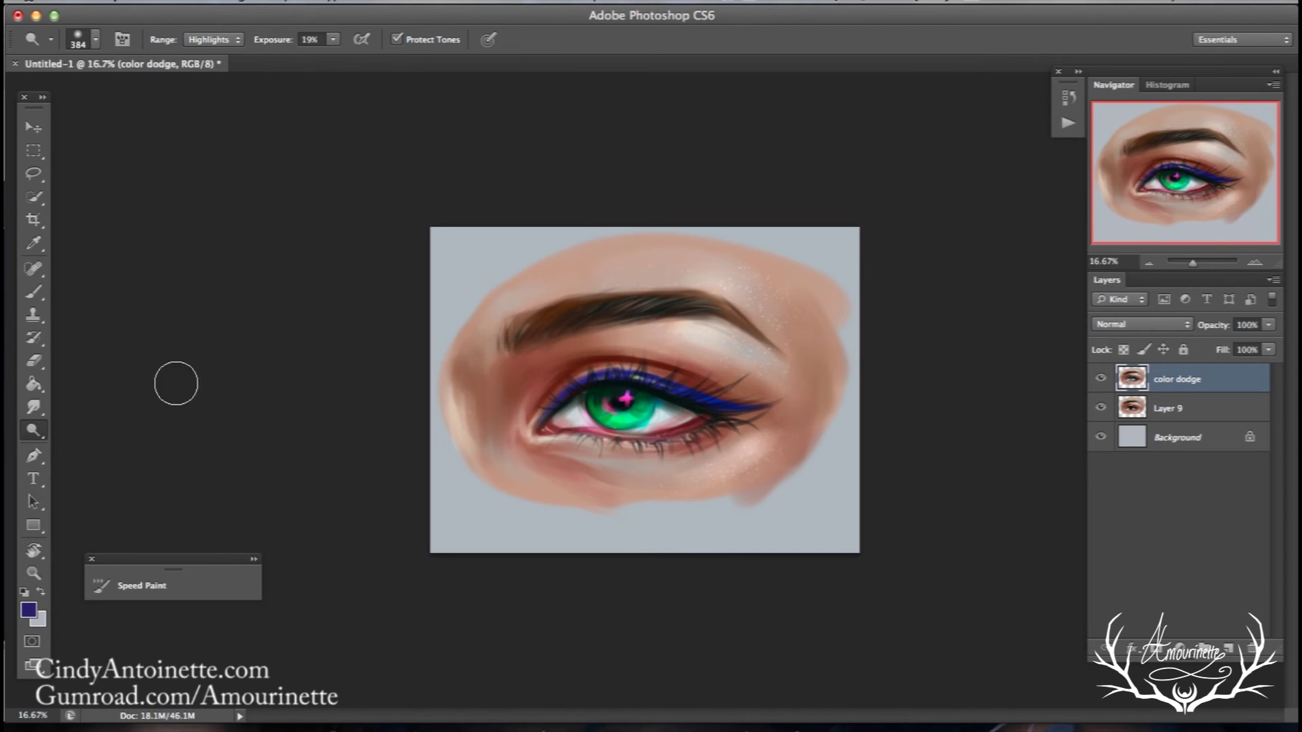
- Switch to the Brush tool, sample the dark eyeliner colour at the inner side of the iris and set the brush size to 188 px
{"action": "left_click", "coordinate": [33, 292]}
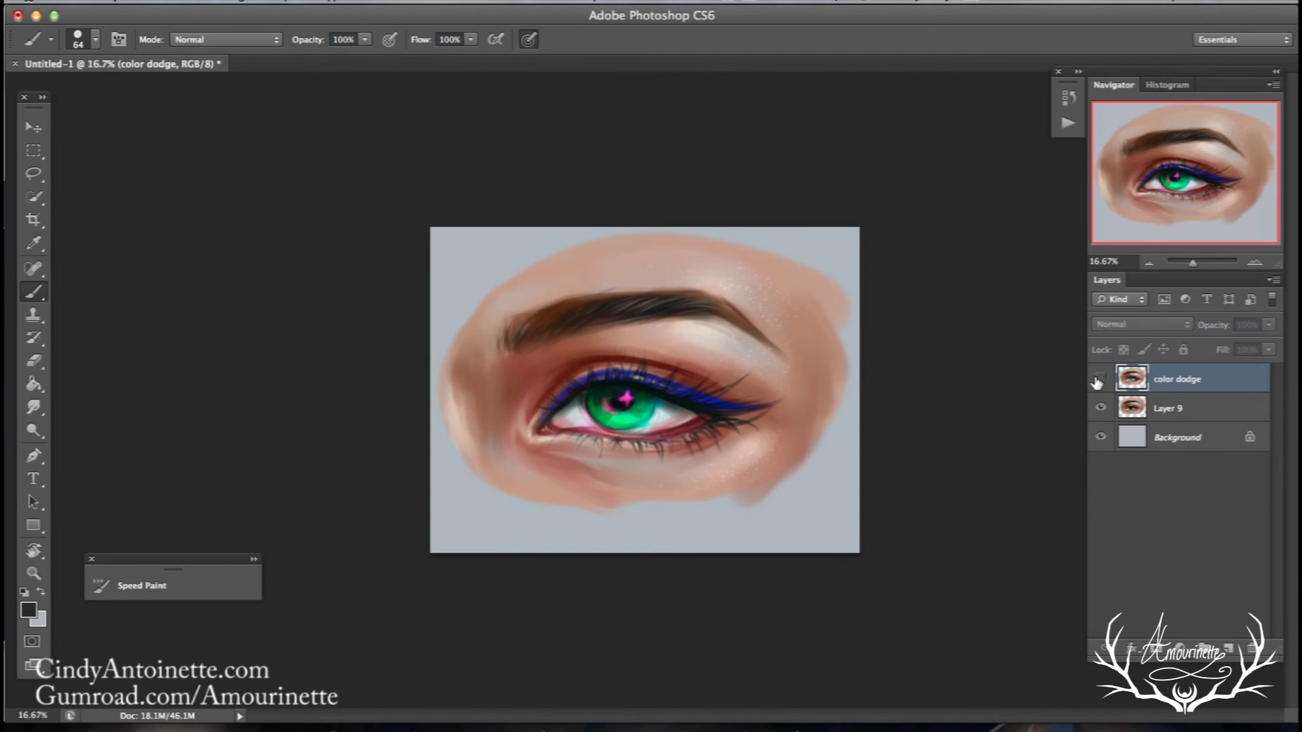
{"action": "left_click", "coordinate": [575, 398], "text": "alt"}
{"action": "right_click", "coordinate": [625, 385]}
{"action": "left_click", "coordinate": [765, 314]}
- Set the brush's minimum diameter to 47% in Shape Dynamics and try the Scattering and Texture options
{"action": "left_click", "coordinate": [127, 39]}
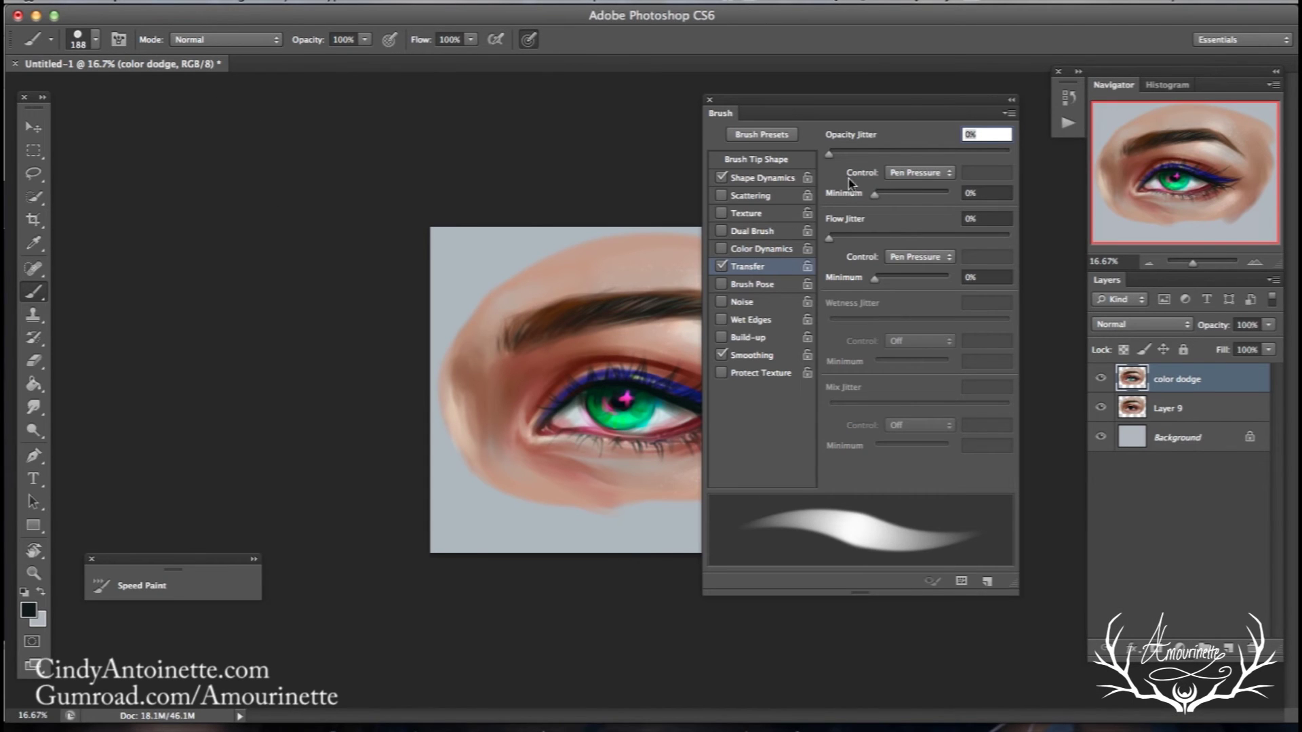
{"action": "left_click", "coordinate": [766, 177]}
{"action": "left_click_drag", "start_coordinate": [898, 210], "coordinate": [913, 210]}
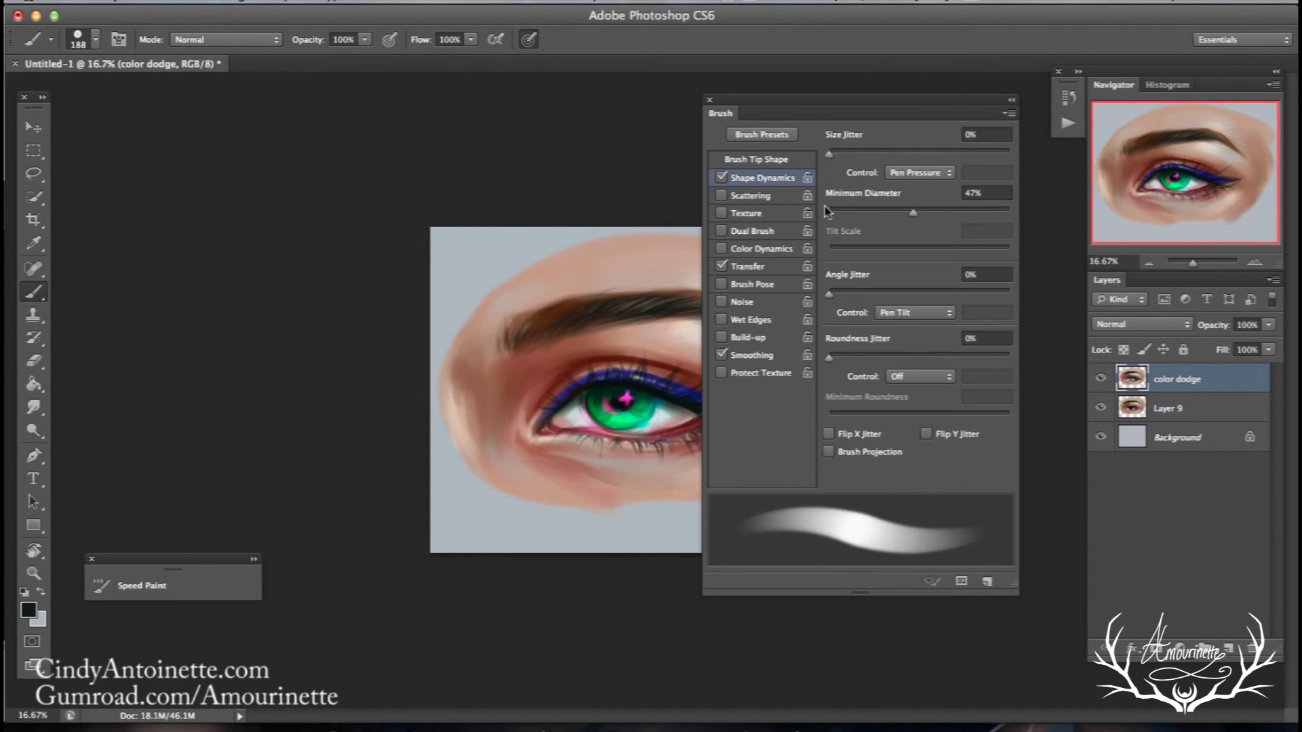
{"action": "left_click", "coordinate": [722, 195]}
{"action": "left_click", "coordinate": [722, 196]}
{"action": "left_click", "coordinate": [722, 212]}
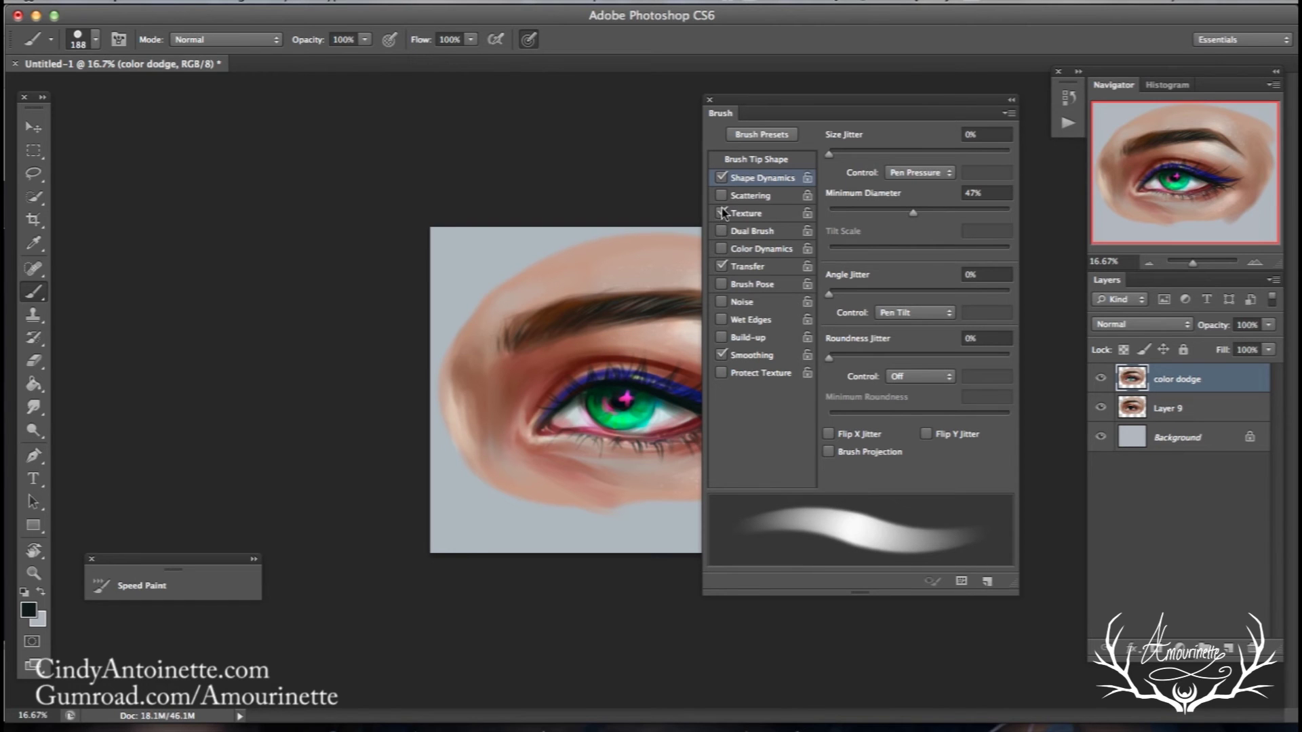
{"action": "left_click", "coordinate": [709, 101]}
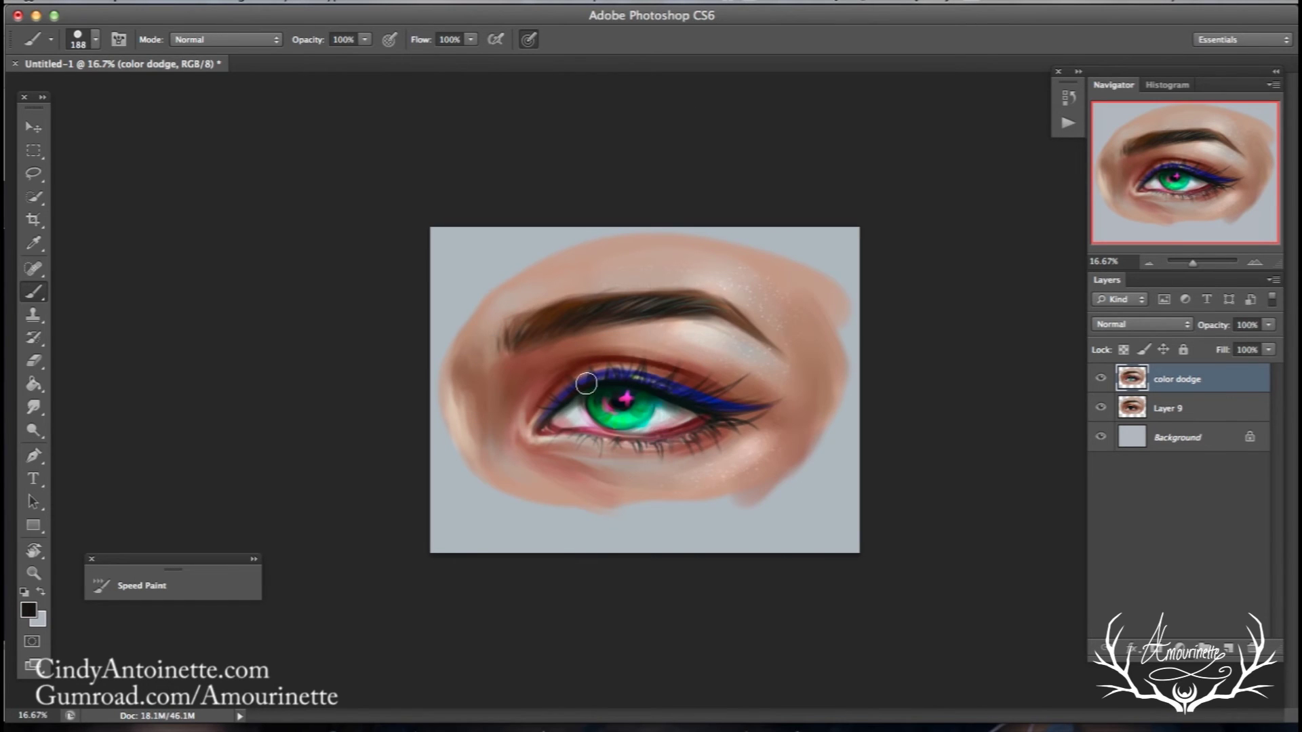
- Set the brush to 148 px and shade the upper lash line and the outer eye white with colours sampled around the iris
{"action": "right_click", "coordinate": [775, 315]}
{"action": "left_click", "coordinate": [777, 313]}
{"action": "left_click", "coordinate": [596, 380]}
{"action": "left_click", "coordinate": [627, 393], "text": "alt"}
{"action": "left_click_drag", "start_coordinate": [696, 415], "coordinate": [669, 413]}
{"action": "left_click", "coordinate": [655, 425], "text": "alt"}
{"action": "left_click", "coordinate": [690, 411], "text": "alt"}
{"action": "left_click", "coordinate": [699, 399], "text": "alt"}
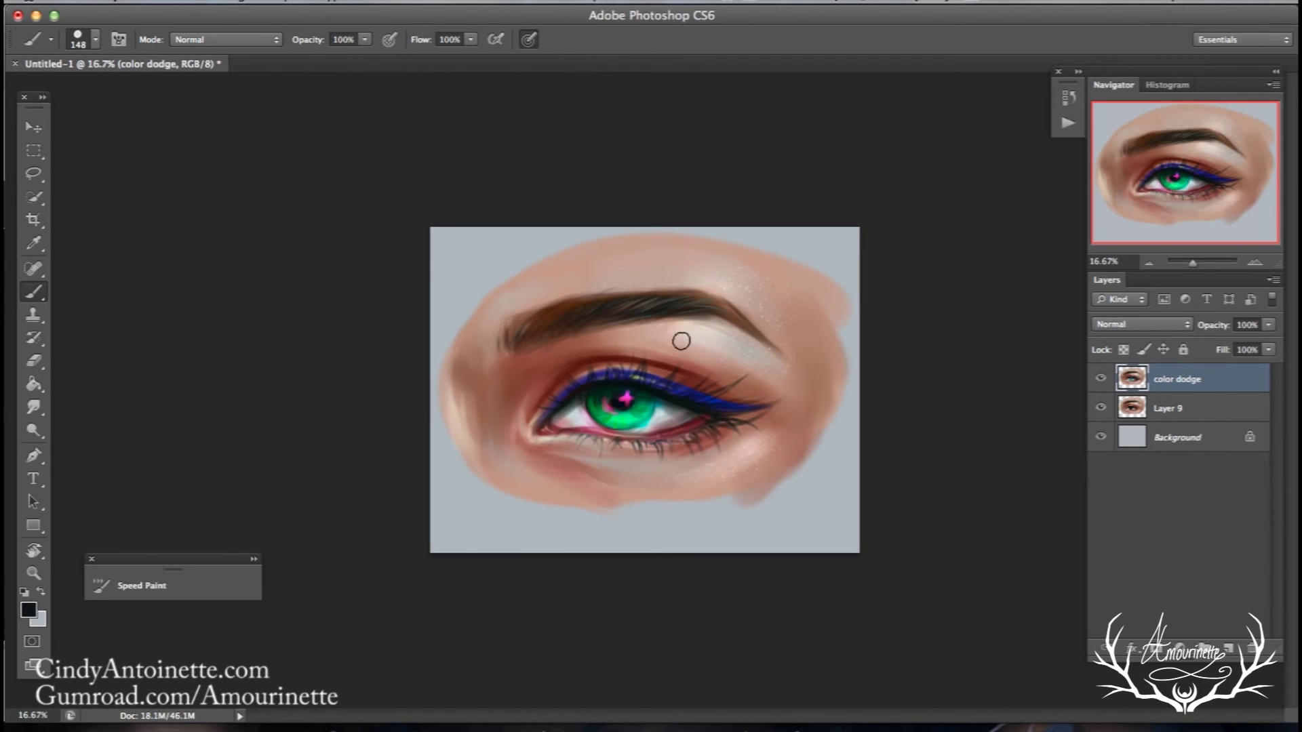
- Sample the light eye-white colour, rotate the canvas to -40° and add a soft reflection to the iris with a 247 px brush
{"action": "left_click", "coordinate": [580, 415], "text": "alt"}
{"action": "key", "text": "r"}
{"action": "left_click_drag", "start_coordinate": [253, 232], "coordinate": [253, 495]}
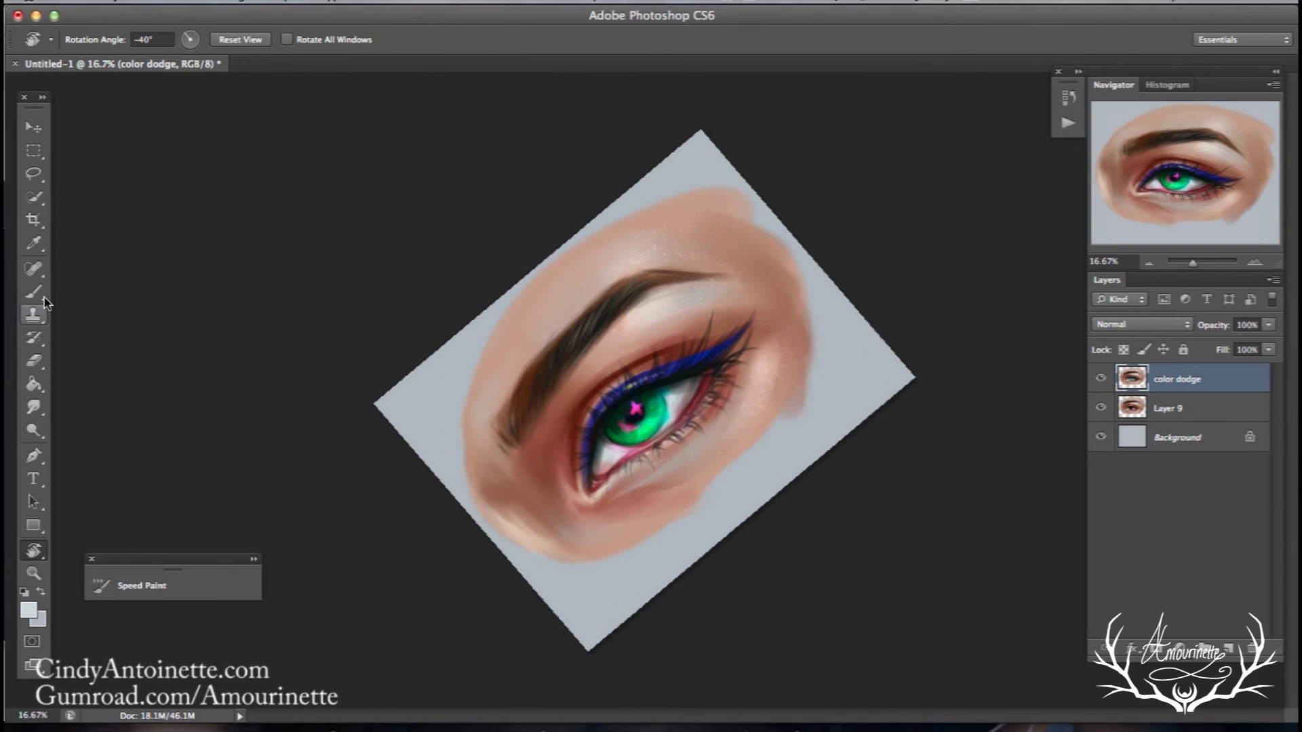
{"action": "right_click", "coordinate": [733, 362]}
{"action": "left_click", "coordinate": [880, 317]}
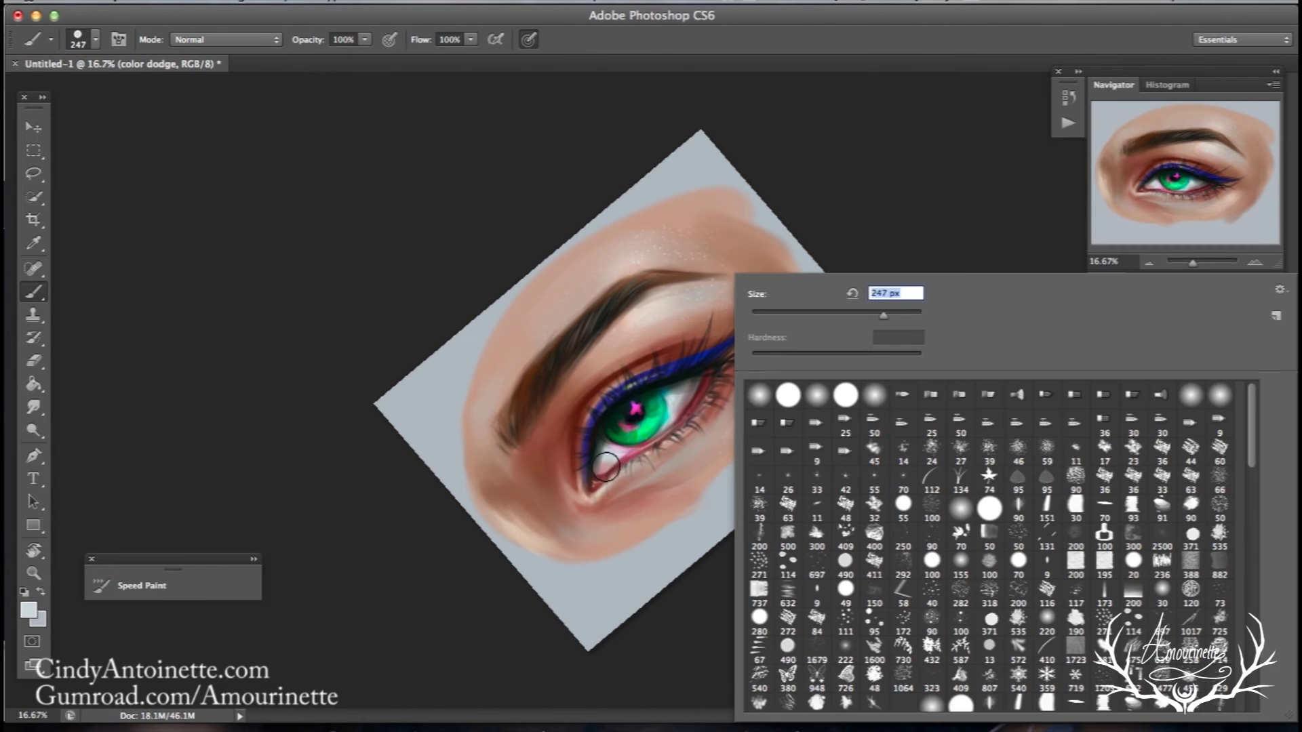
{"action": "key", "text": "Return"}
{"action": "left_click", "coordinate": [628, 434]}
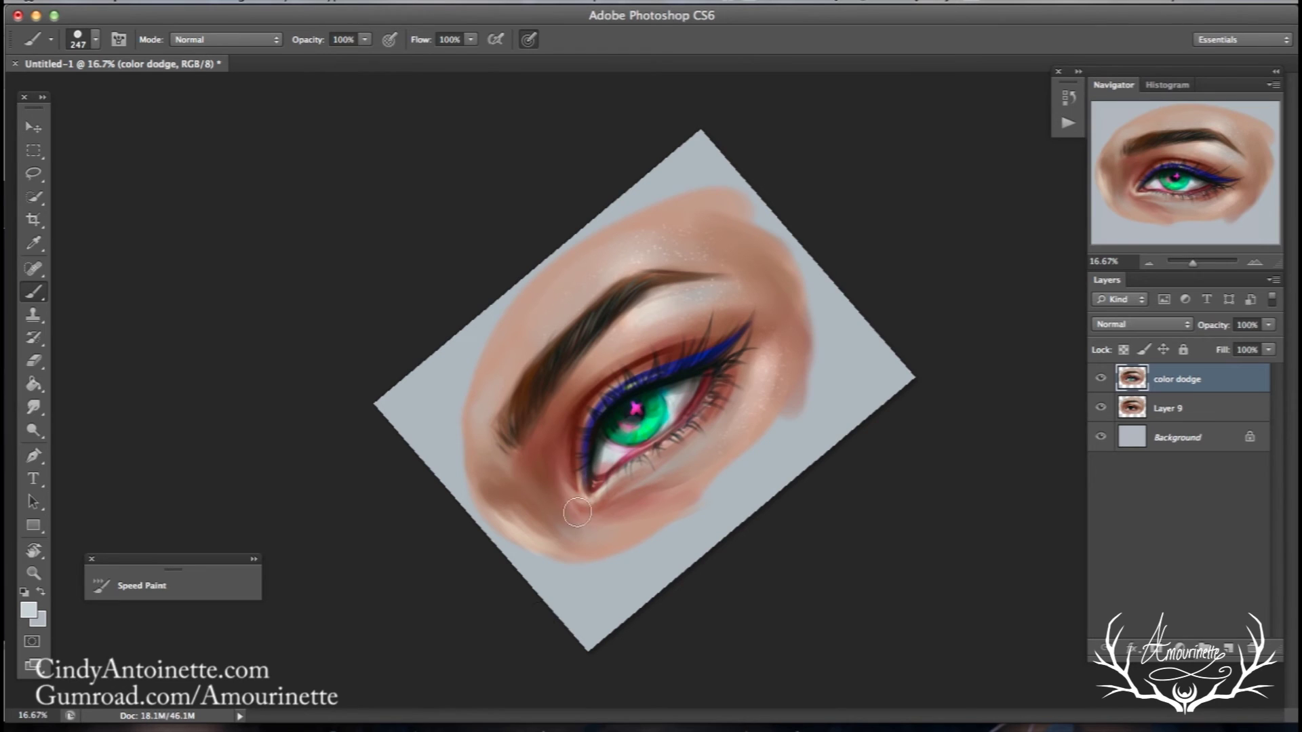
- Set the brush to 140 px and touch up the iris edge and eye whites with sampled dark and light colours
{"action": "right_click", "coordinate": [733, 350]}
{"action": "left_click_drag", "start_coordinate": [867, 317], "coordinate": [854, 316]}
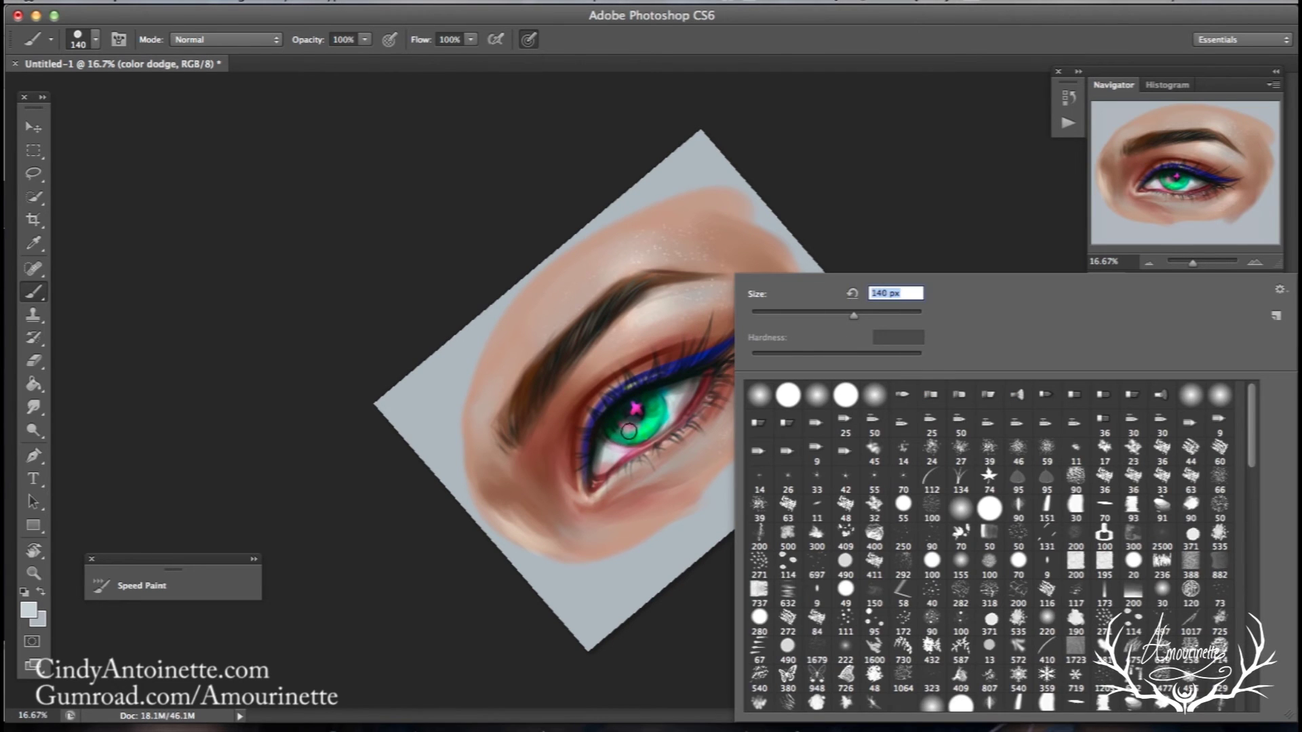
{"action": "key", "text": "Return"}
{"action": "left_click", "coordinate": [605, 451], "text": "alt"}
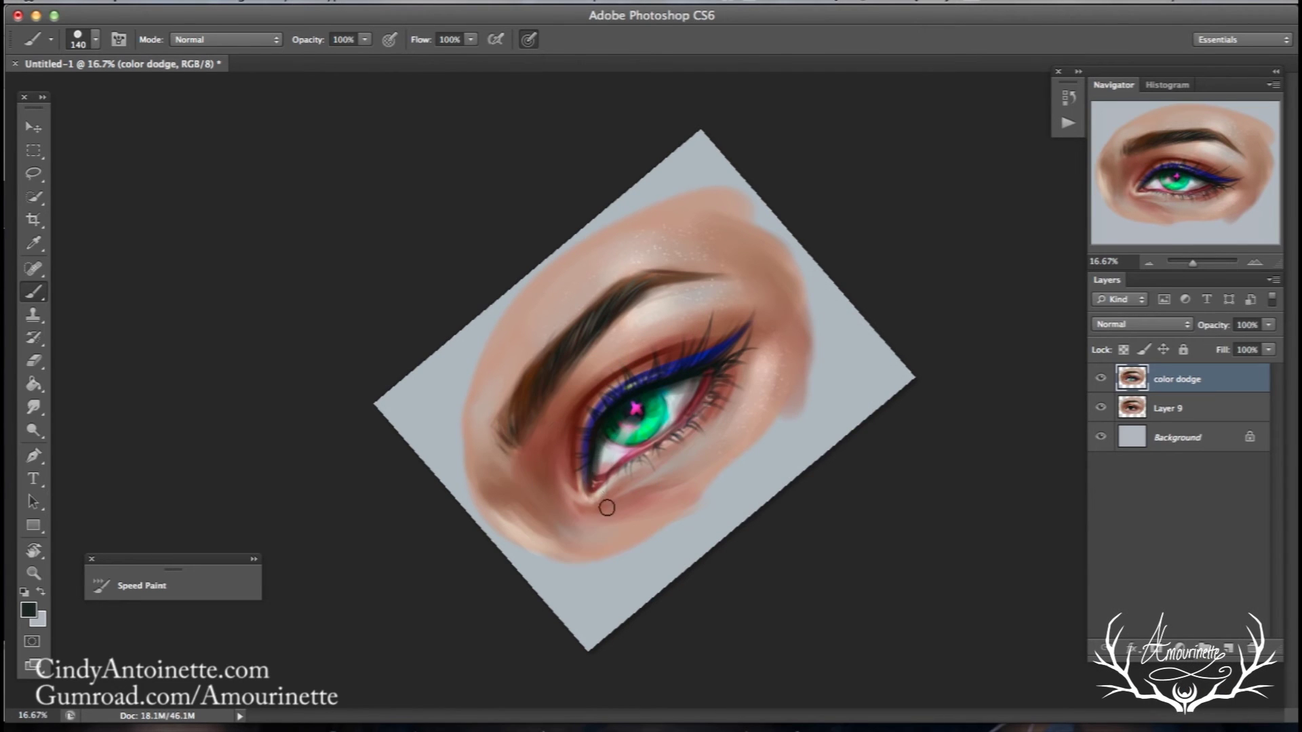
{"action": "left_click", "coordinate": [611, 453], "text": "alt"}
{"action": "left_click", "coordinate": [678, 396], "text": "alt"}
{"action": "left_click", "coordinate": [663, 427], "text": "alt"}
{"action": "left_click", "coordinate": [686, 373], "text": "alt"}
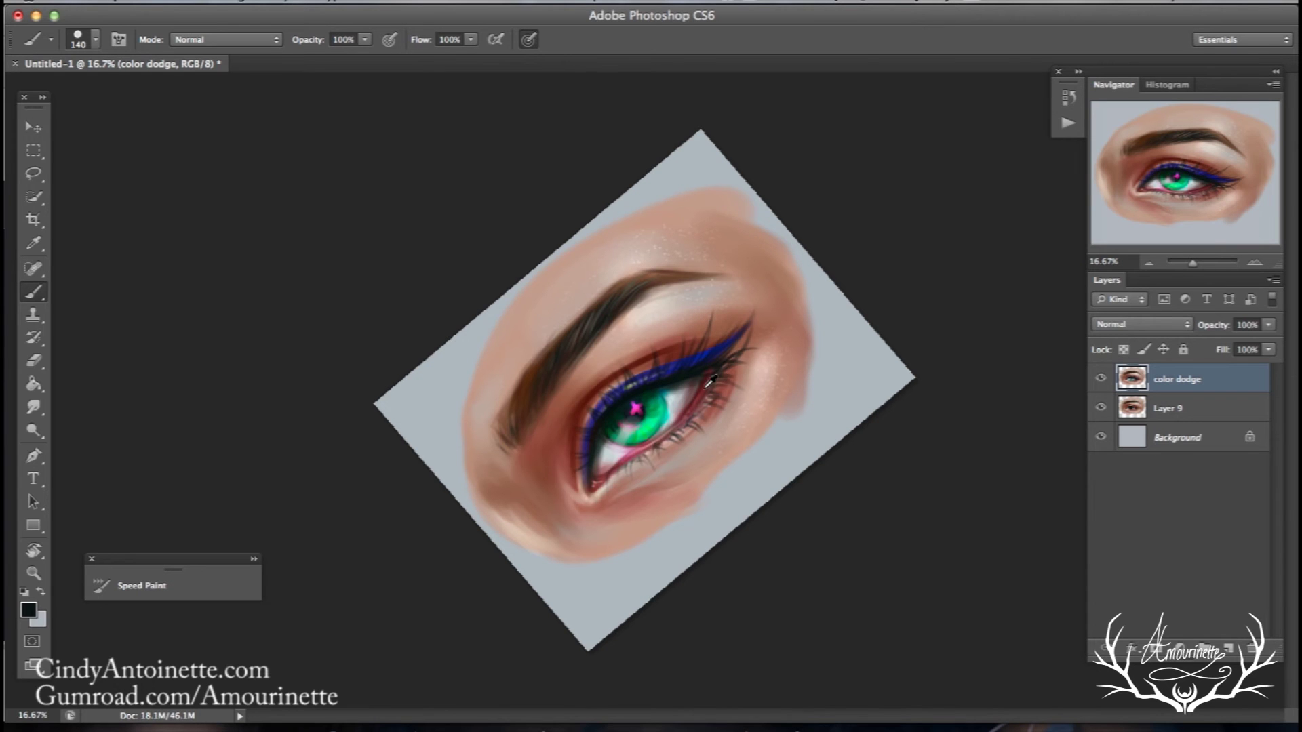
- Sample the dark navy eyeliner, rotate the canvas to 104° and darken the outer lower lash line with 93 px and 108 px brushes
{"action": "left_click", "coordinate": [703, 369], "text": "alt"}
{"action": "left_click", "coordinate": [36, 554]}
{"action": "mouse_move", "coordinate": [191, 363]}
{"action": "left_mouse_down"}
{"action": "mouse_move", "coordinate": [785, 273]}
{"action": "mouse_move", "coordinate": [795, 287]}
{"action": "left_mouse_up"}
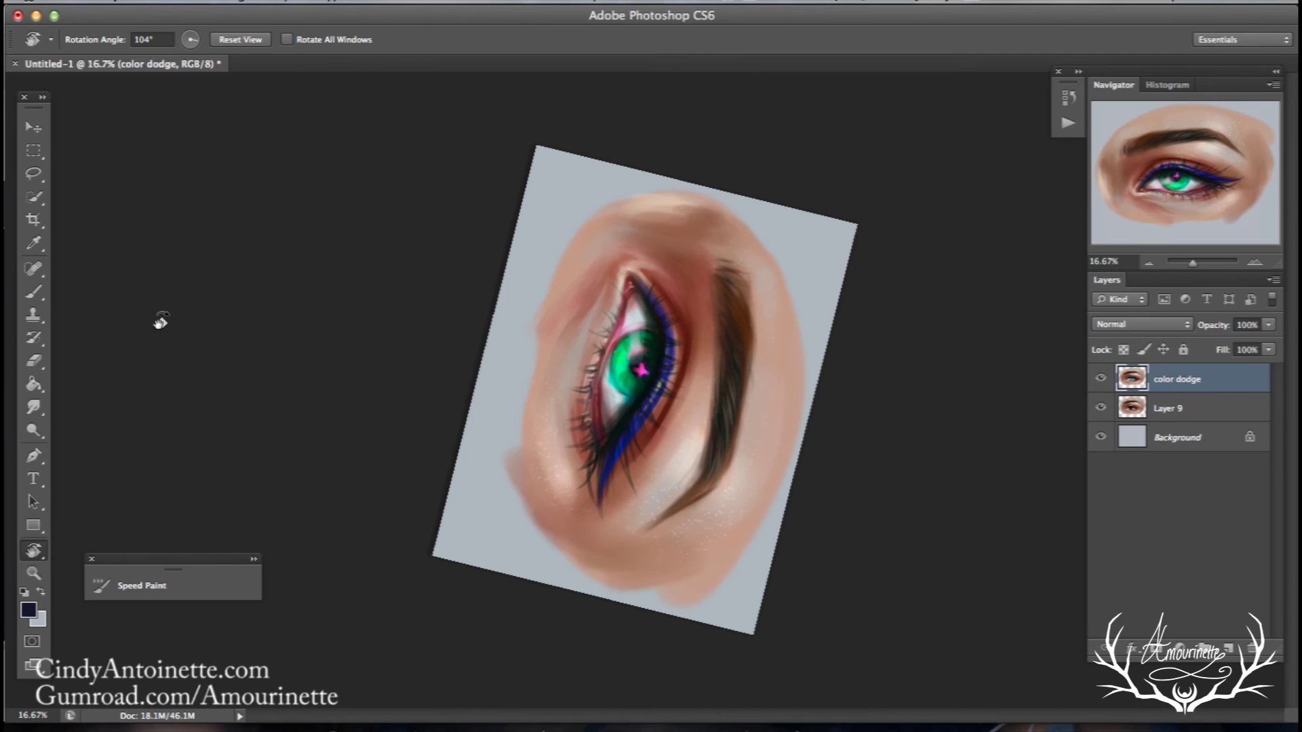
{"action": "left_click", "coordinate": [41, 292]}
{"action": "left_click", "coordinate": [34, 292]}
{"action": "right_click", "coordinate": [629, 422]}
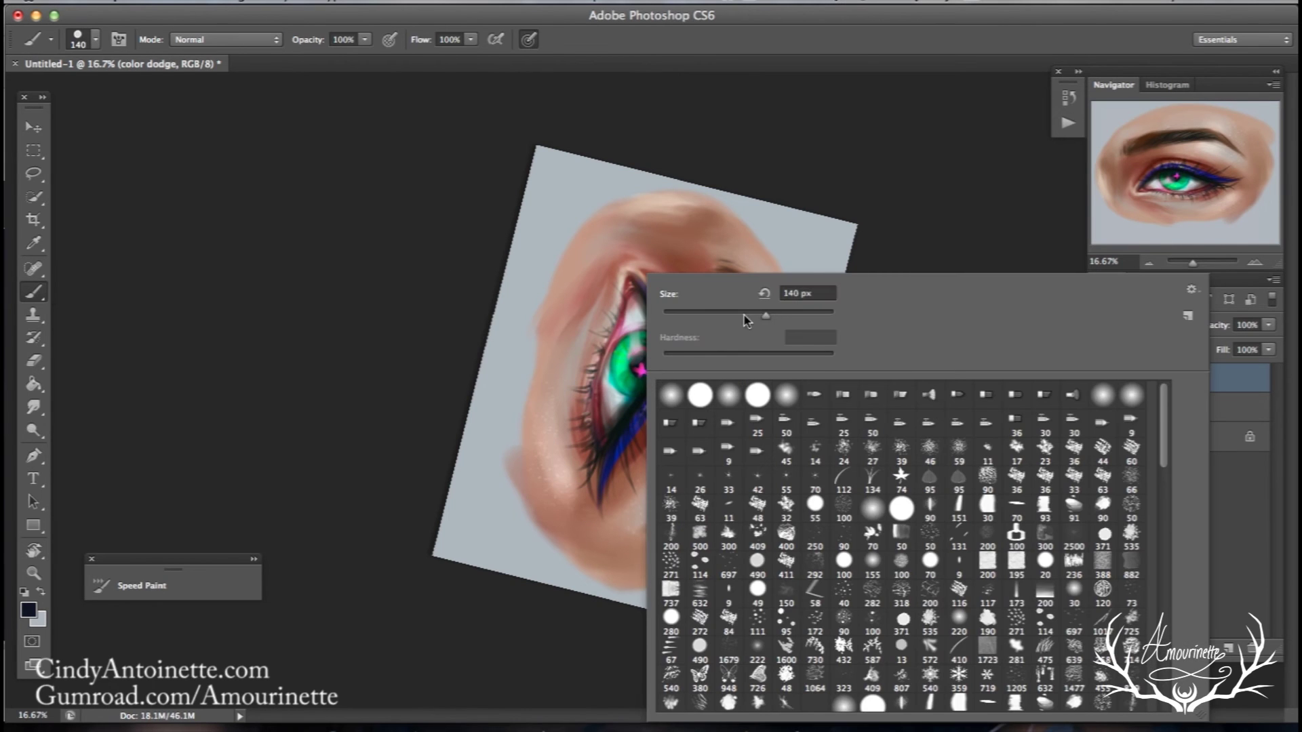
{"action": "left_click", "coordinate": [594, 422]}
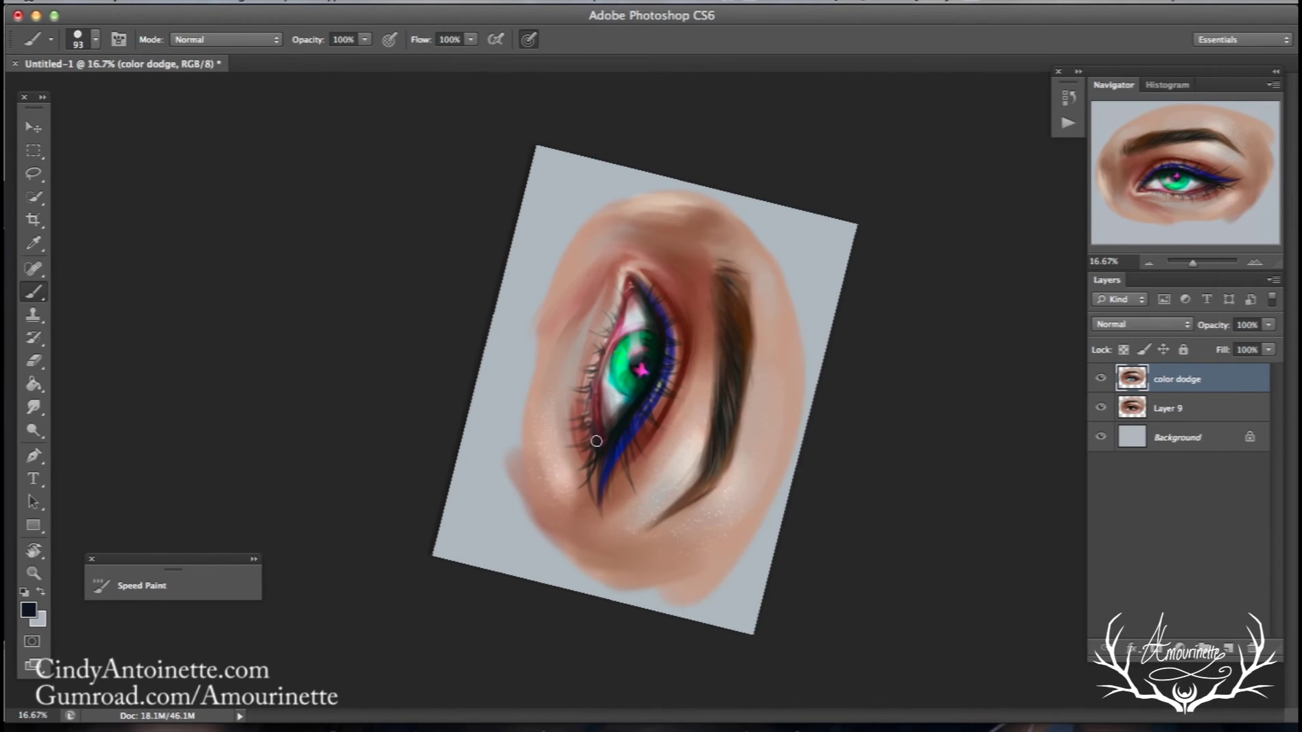
{"action": "right_click", "coordinate": [665, 317]}
{"action": "left_click_drag", "start_coordinate": [736, 315], "coordinate": [752, 315]}
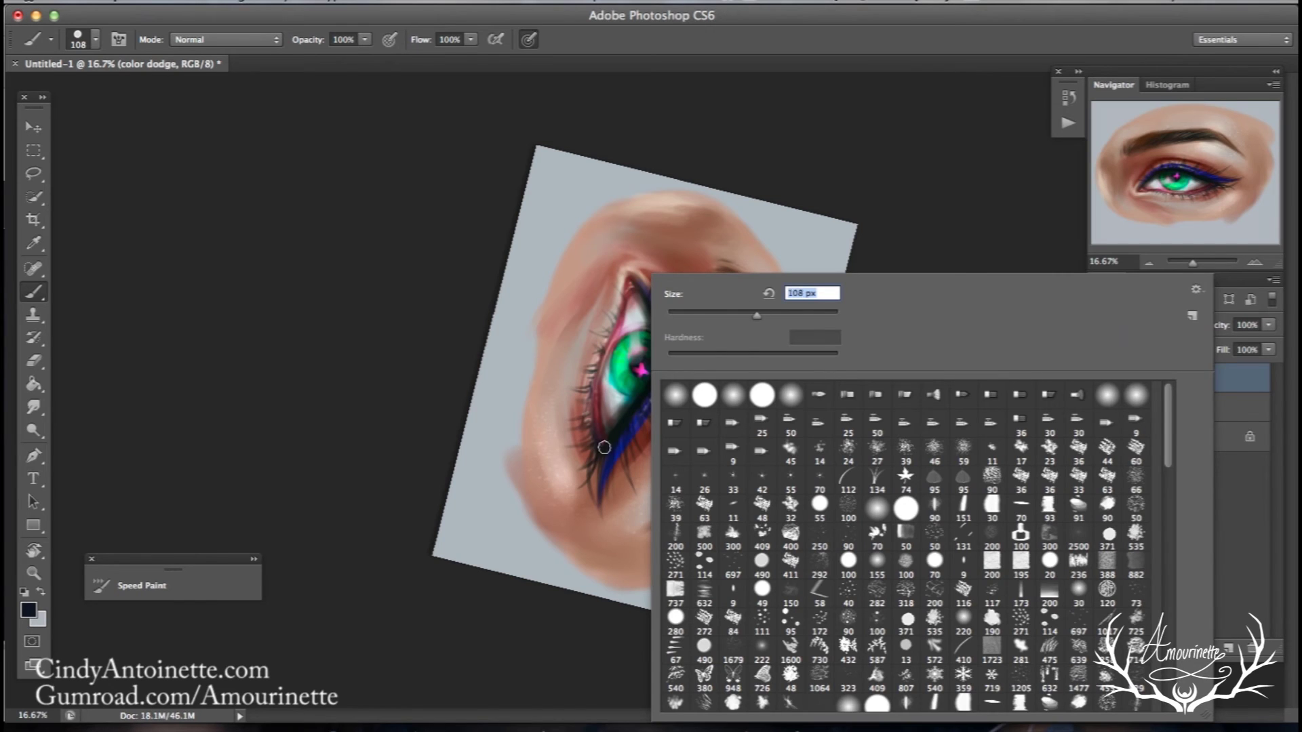
{"action": "key", "text": "Return"}
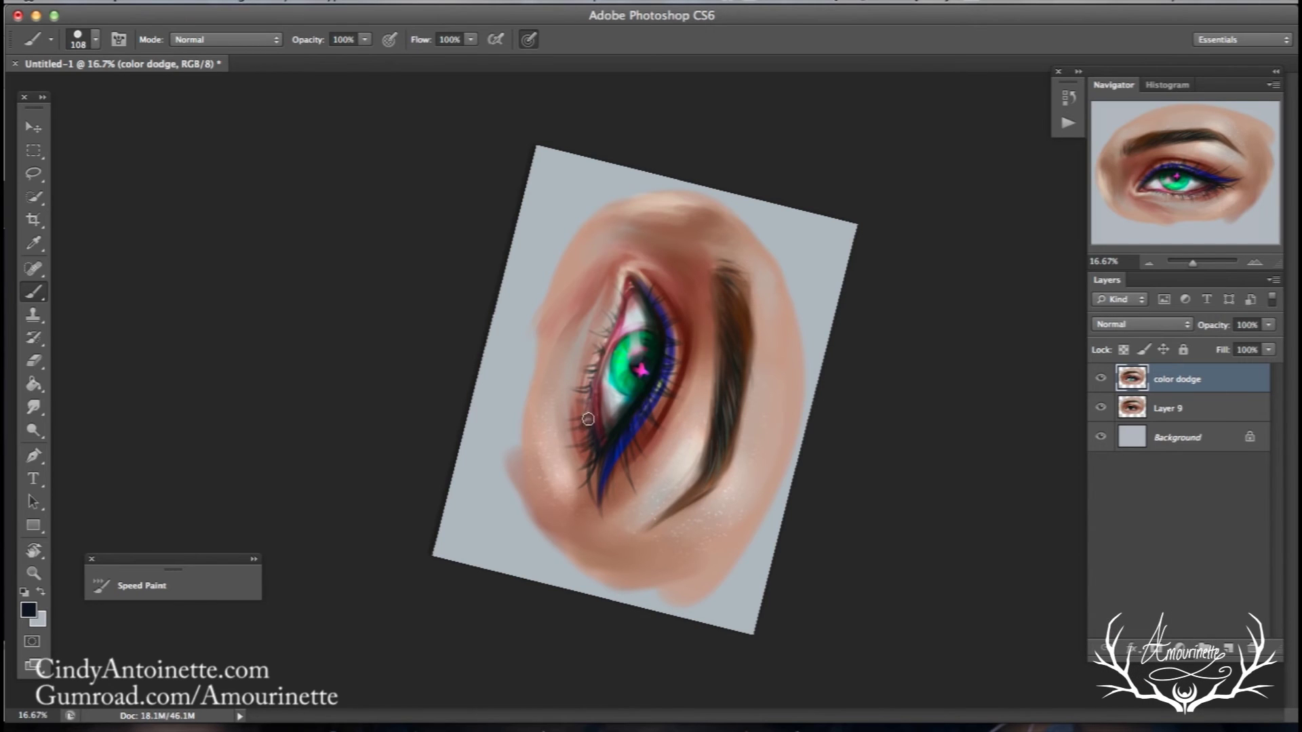
- Set the brush size to 70 px and sample the light highlight colour of the brow bone
{"action": "right_click", "coordinate": [706, 312]}
{"action": "left_click_drag", "start_coordinate": [764, 320], "coordinate": [720, 320]}
{"action": "key", "text": "Return"}
{"action": "left_click", "coordinate": [676, 469], "text": "alt"}
- Return the canvas rotation to 0° and touch up the lower lash line with the sampled dark eyeliner colour
{"action": "left_click", "coordinate": [33, 551]}
{"action": "left_click_drag", "start_coordinate": [215, 276], "coordinate": [611, 552]}
{"action": "key", "text": "Escape"}
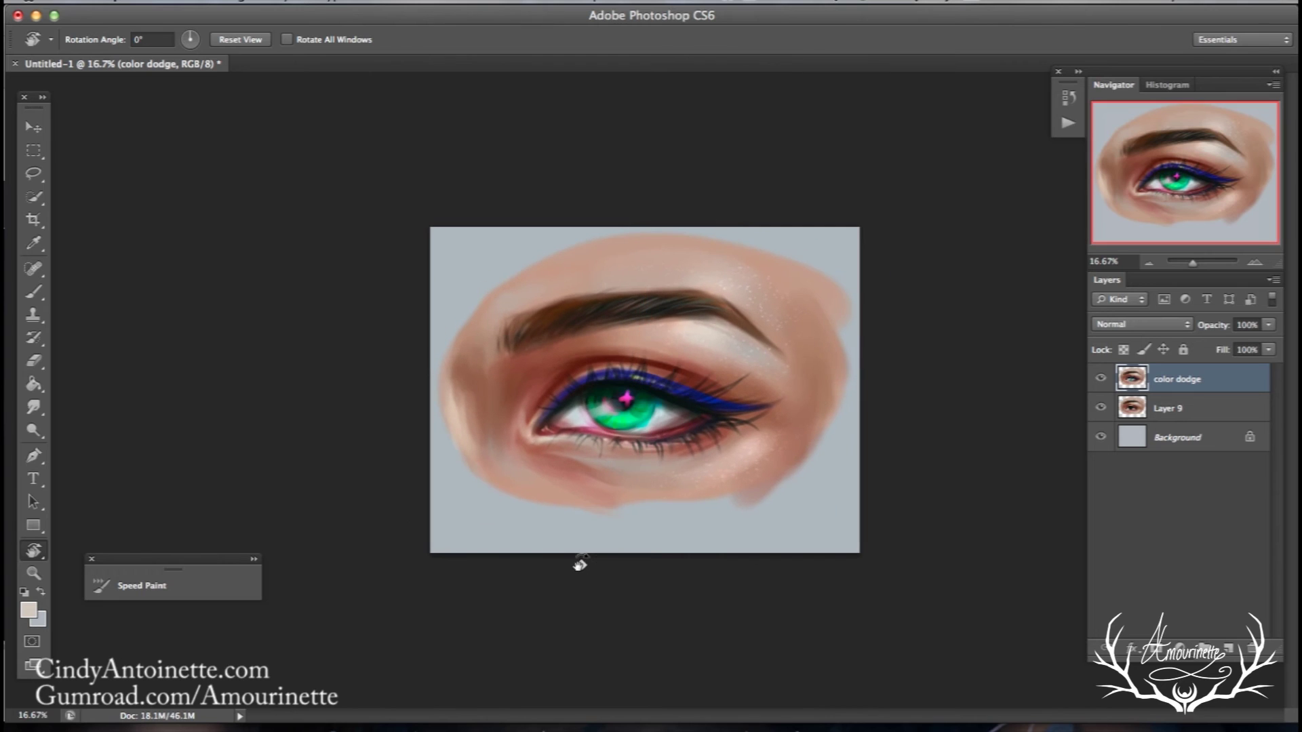
{"action": "left_click", "coordinate": [42, 293]}
{"action": "left_click", "coordinate": [702, 404], "text": "alt"}
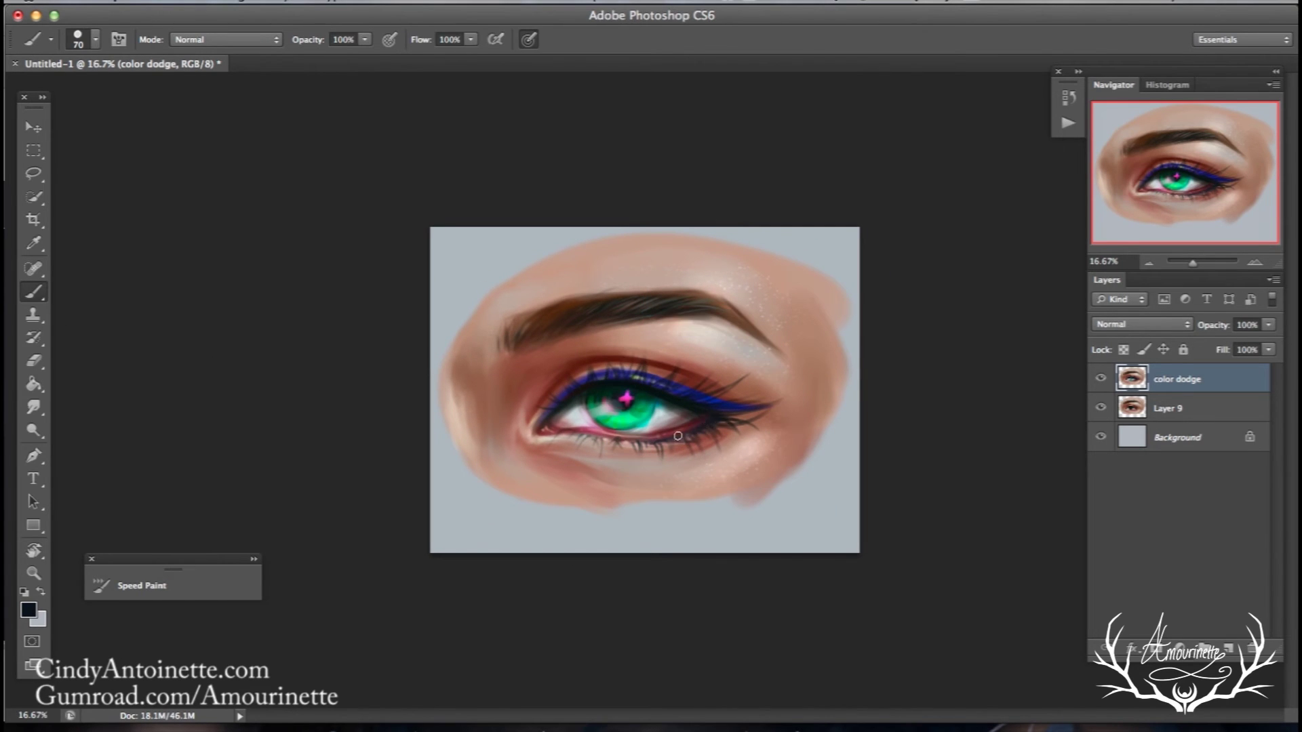
- Sample the brow-bone highlight, set the brush to 42 px and choose a lighter tone of it as the foreground colour
{"action": "left_click", "coordinate": [736, 337], "text": "alt"}
{"action": "right_click", "coordinate": [681, 281]}
{"action": "left_click_drag", "start_coordinate": [784, 316], "coordinate": [760, 316]}
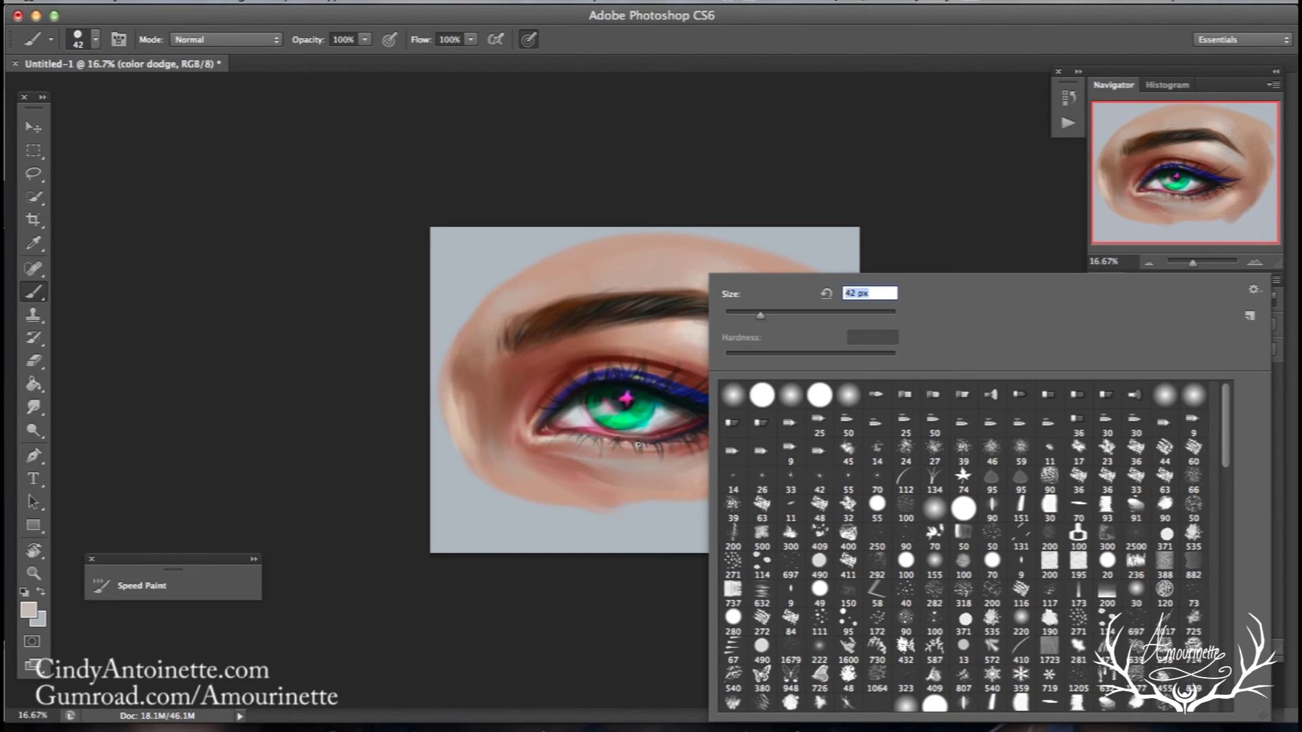
{"action": "key", "text": "Return"}
{"action": "left_click", "coordinate": [29, 610]}
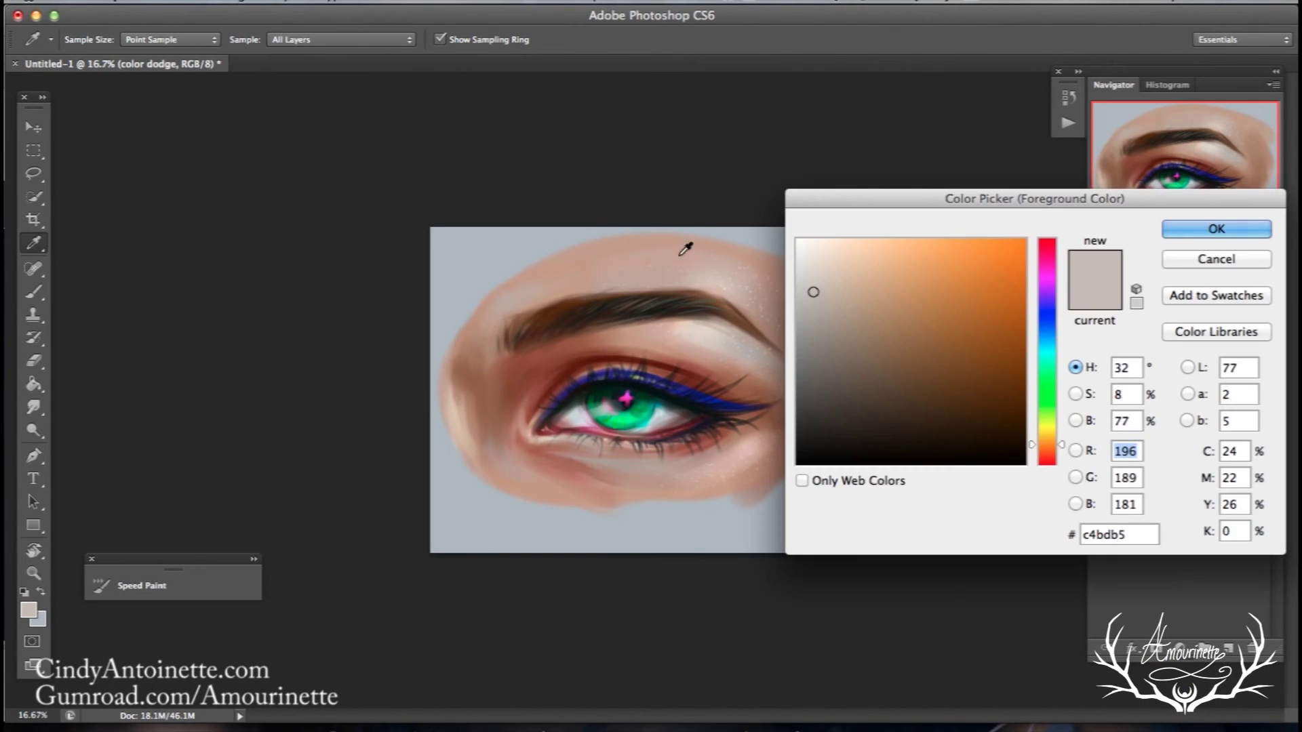
{"action": "left_click", "coordinate": [819, 262]}
{"action": "left_click", "coordinate": [1217, 228]}
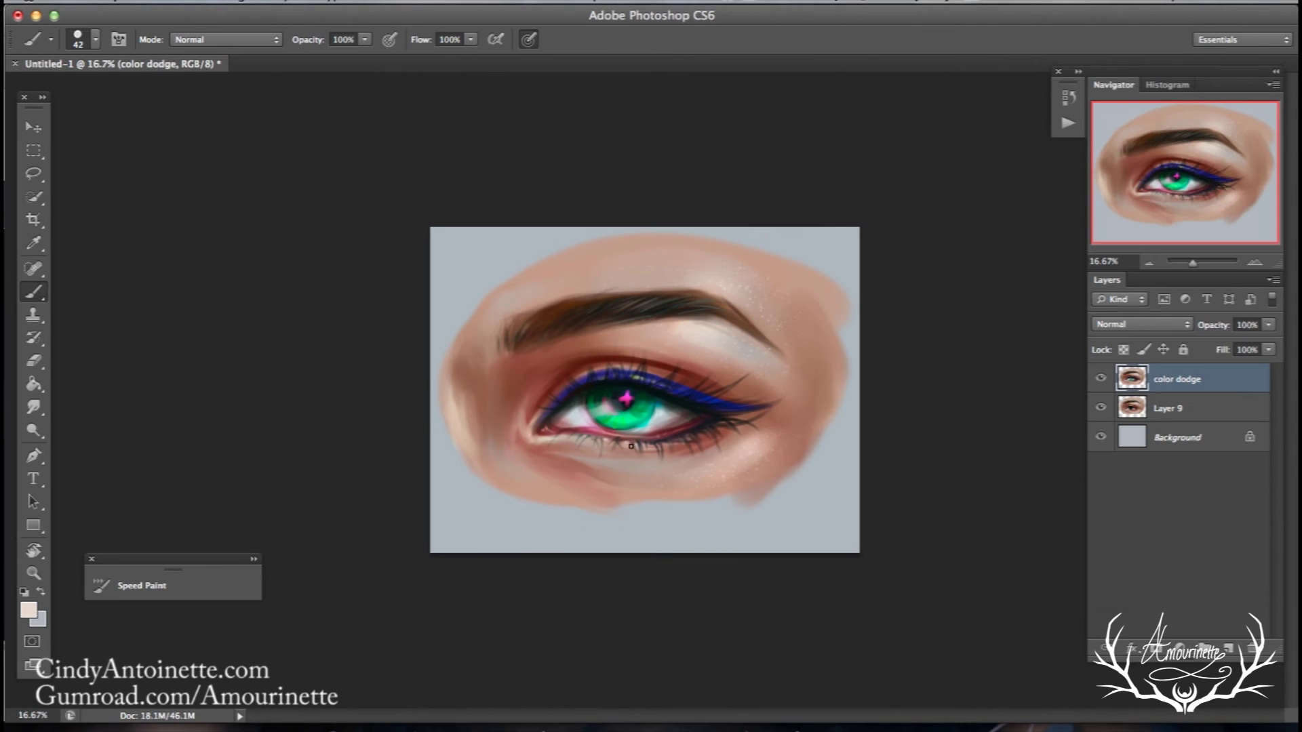
- Resize the brush and refine the outer lower waterline and lashes with colours sampled around them
{"action": "right_click", "coordinate": [713, 400]}
{"action": "left_click", "coordinate": [806, 314]}
{"action": "left_click", "coordinate": [693, 434], "text": "alt"}
{"action": "left_click", "coordinate": [692, 442], "text": "alt"}
{"action": "left_click", "coordinate": [695, 429], "text": "alt"}
{"action": "left_click", "coordinate": [702, 445], "text": "alt"}
- Sample the eyebrow's browns and the adjoining skin tone, resize the brush and touch up the inner end of the eyebrow
{"action": "left_click", "coordinate": [558, 301], "text": "alt"}
{"action": "left_click", "coordinate": [566, 296], "text": "alt"}
{"action": "left_click", "coordinate": [527, 353], "text": "alt"}
{"action": "left_click", "coordinate": [529, 332], "text": "alt"}
{"action": "right_click", "coordinate": [581, 318]}
{"action": "left_click", "coordinate": [635, 313]}
{"action": "key", "text": "Return"}
- Set the brush to 95 px and refine the eyebrow's upper edge with alternately sampled brown and skin tones
{"action": "right_click", "coordinate": [580, 276]}
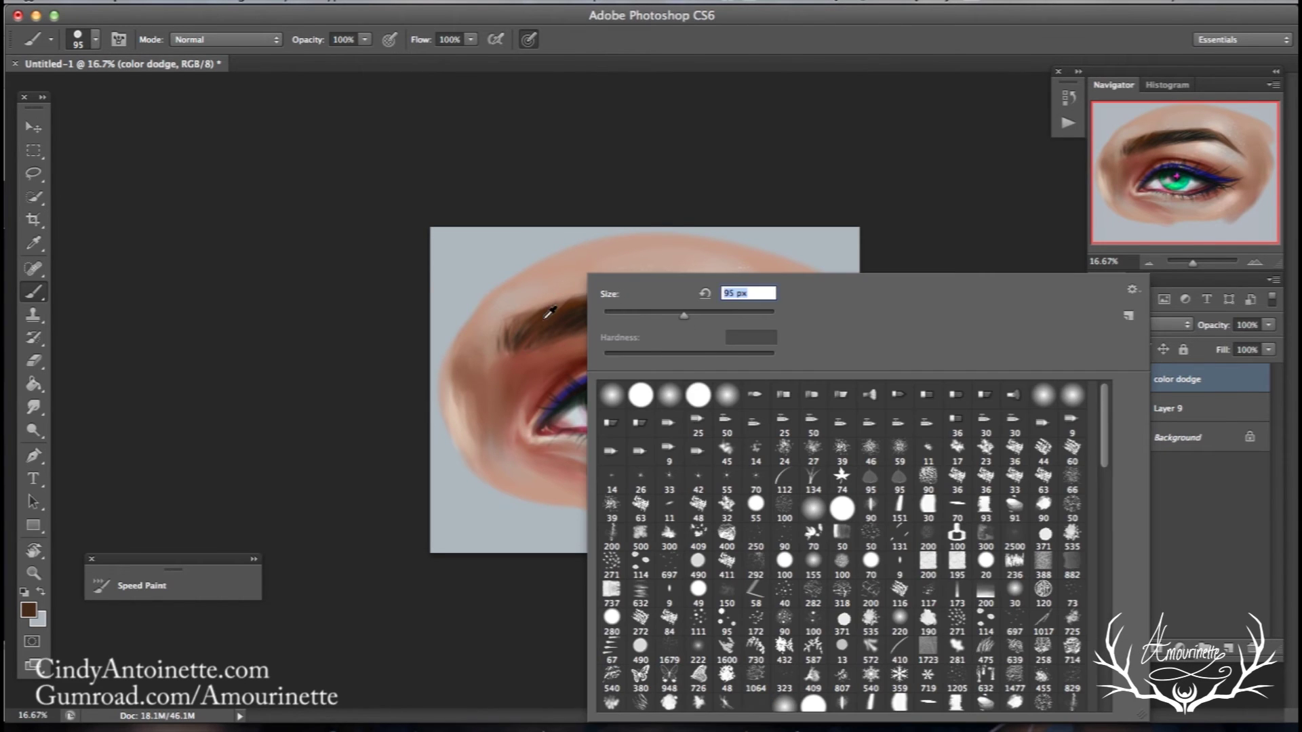
{"action": "left_click", "coordinate": [547, 315], "text": "alt"}
{"action": "left_click", "coordinate": [584, 291], "text": "alt"}
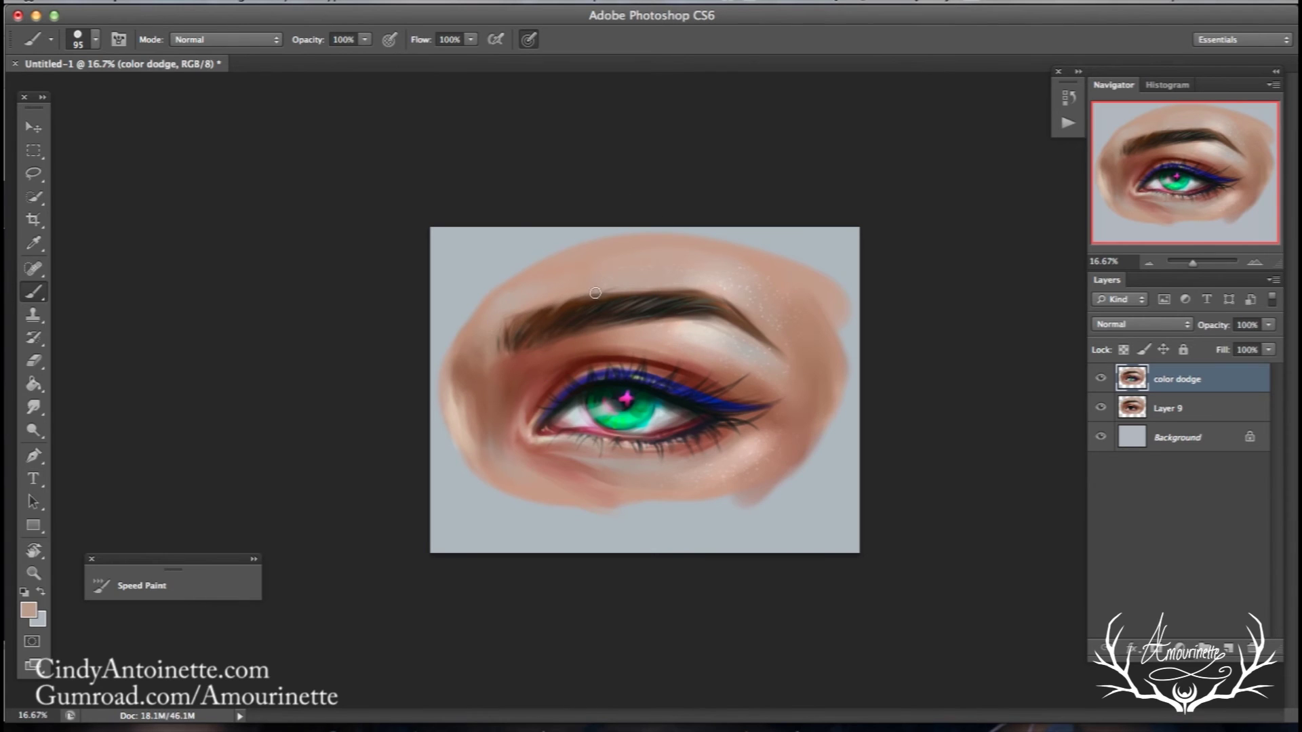
{"action": "right_click", "coordinate": [598, 318]}
{"action": "left_click", "coordinate": [652, 314]}
{"action": "left_click", "coordinate": [535, 322], "text": "alt"}
{"action": "left_click", "coordinate": [585, 288], "text": "alt"}
{"action": "left_click", "coordinate": [539, 319], "text": "alt"}
- Paint the front of the eyebrow with a sampled brown, set the brush to 92 px and sample the skin tone above it
{"action": "right_click", "coordinate": [592, 305]}
{"action": "left_click", "coordinate": [660, 315]}
{"action": "left_click", "coordinate": [529, 328], "text": "alt"}
{"action": "right_click", "coordinate": [568, 269]}
{"action": "type", "text": "92"}
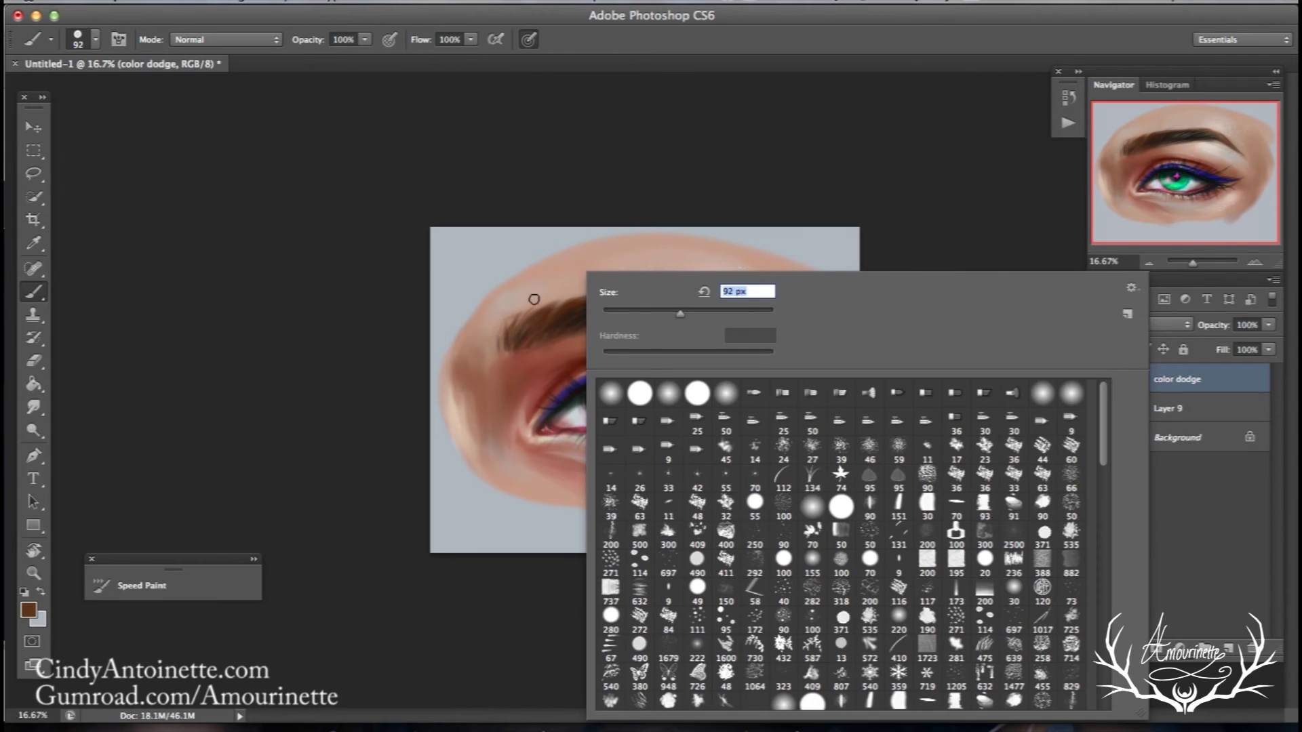
{"action": "left_click", "coordinate": [541, 302], "text": "alt"}
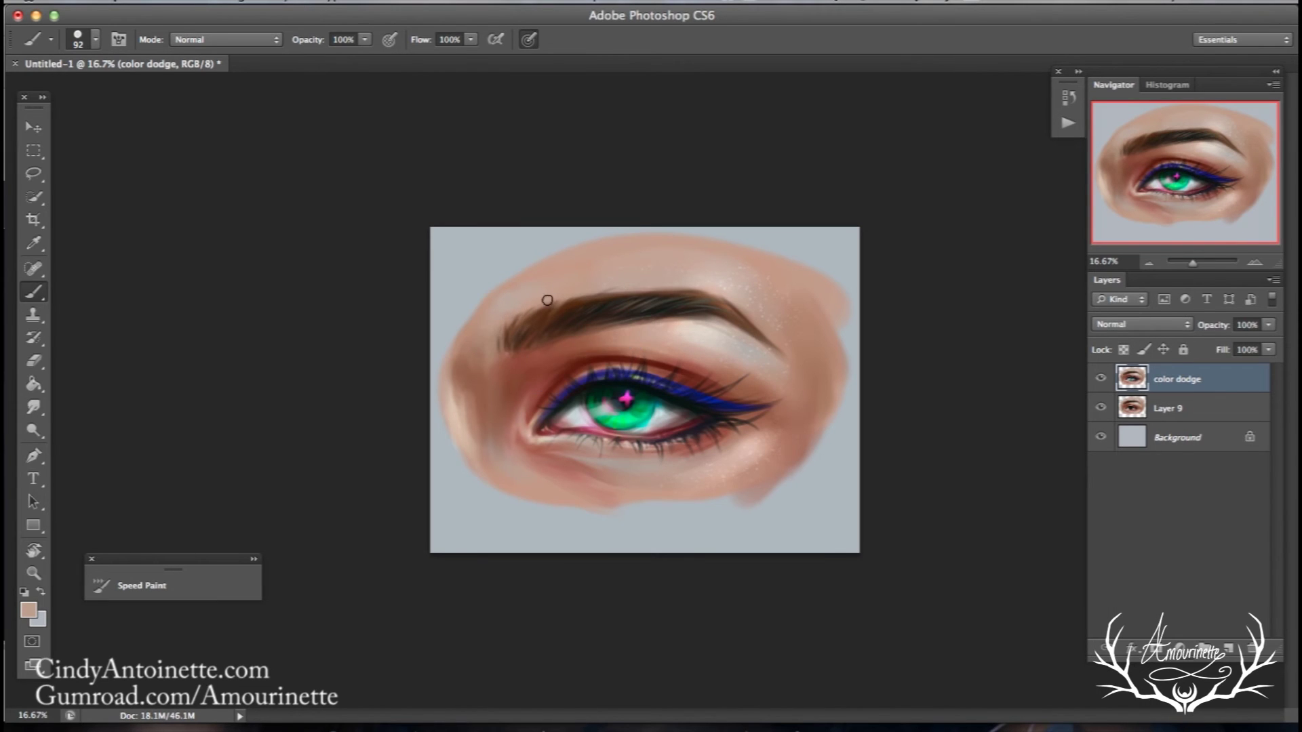
- Add fine brown hairs to the eyebrow's front with a 44 px brush and soften its edge with a 115 px skin-toned brush
{"action": "right_click", "coordinate": [570, 273]}
{"action": "type", "text": "44"}
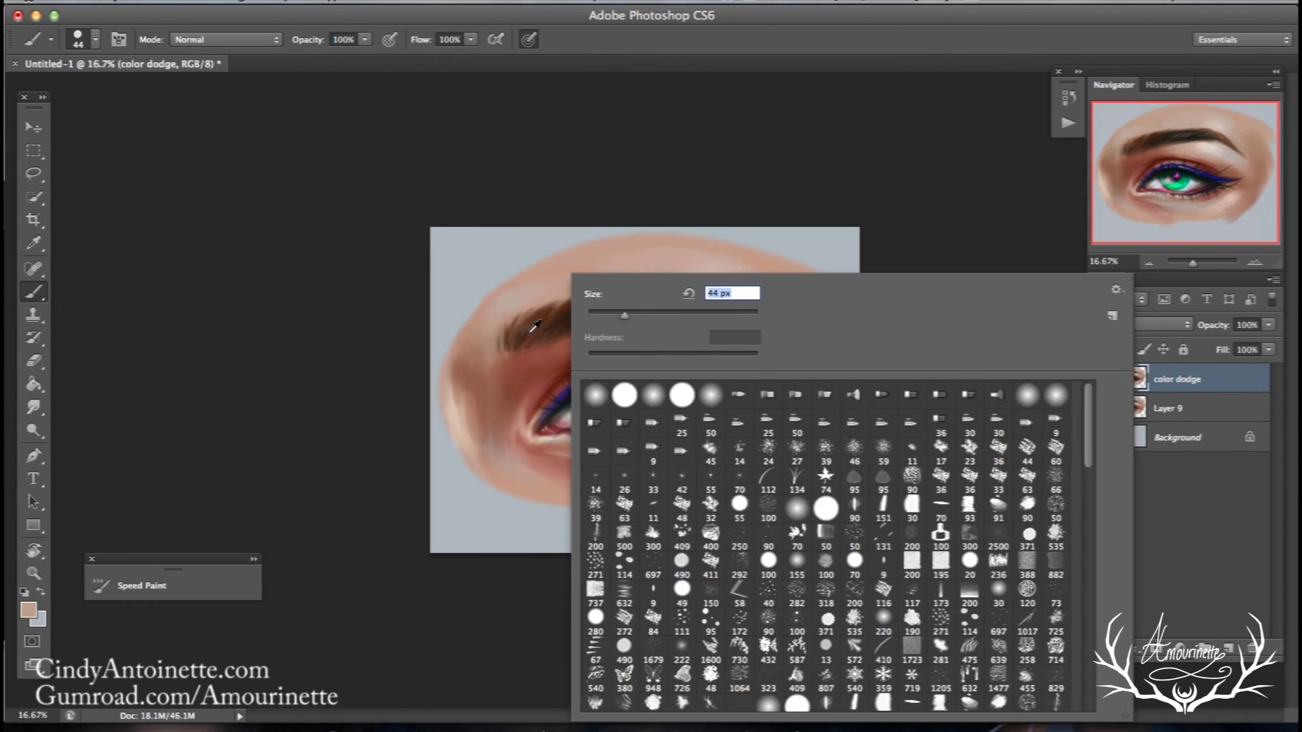
{"action": "left_click", "coordinate": [532, 326], "text": "alt"}
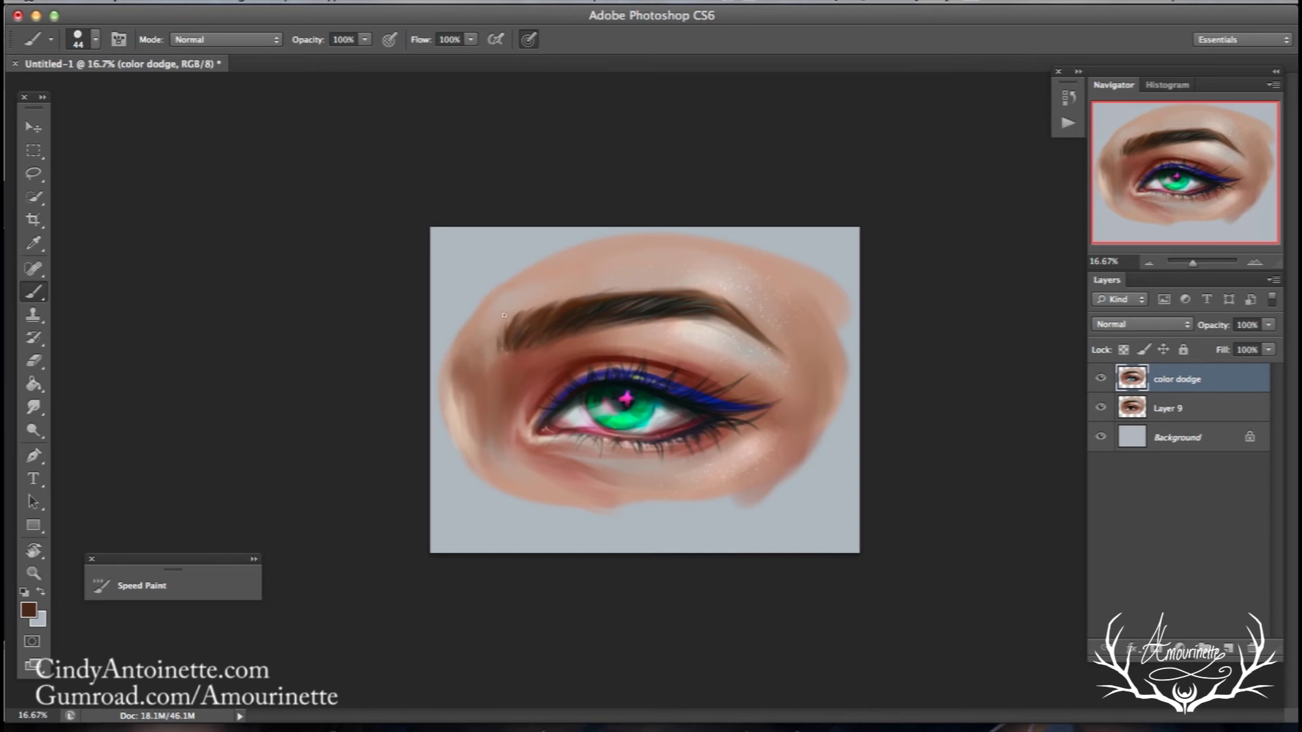
{"action": "right_click", "coordinate": [497, 347]}
{"action": "type", "text": "115"}
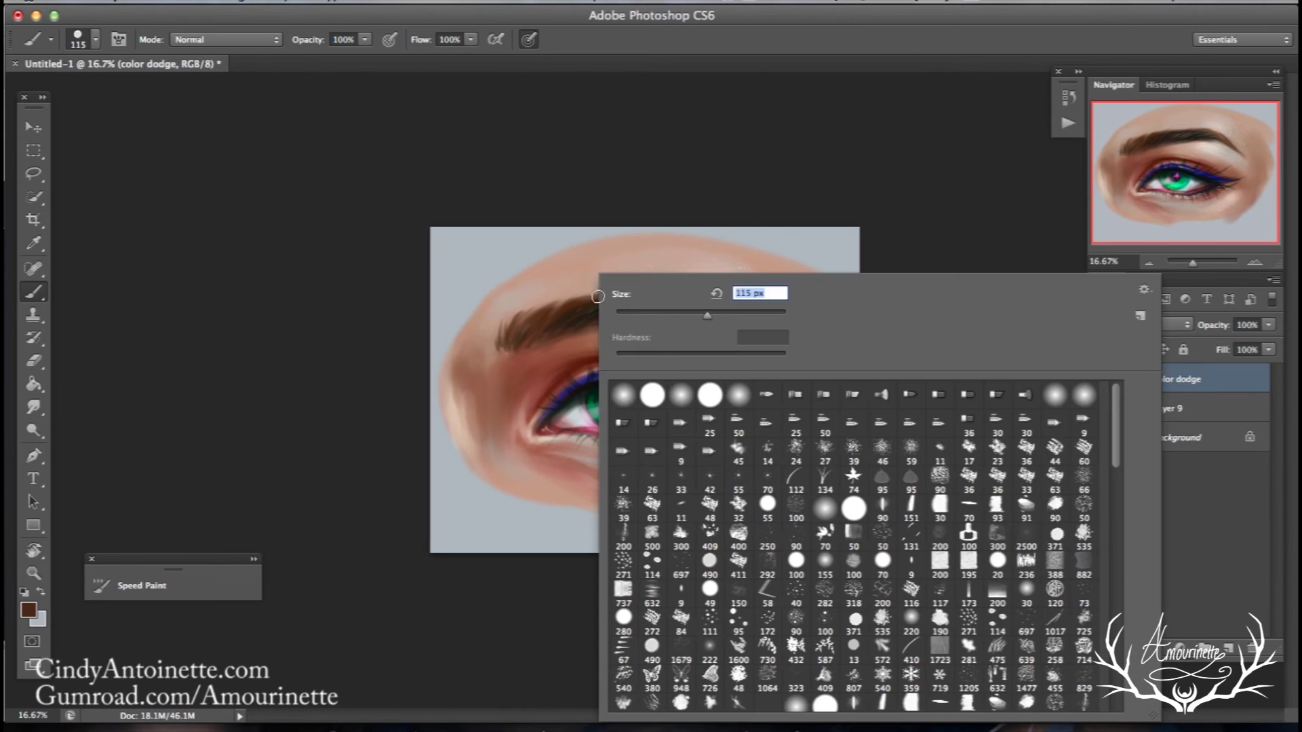
{"action": "left_click", "coordinate": [529, 299], "text": "alt"}
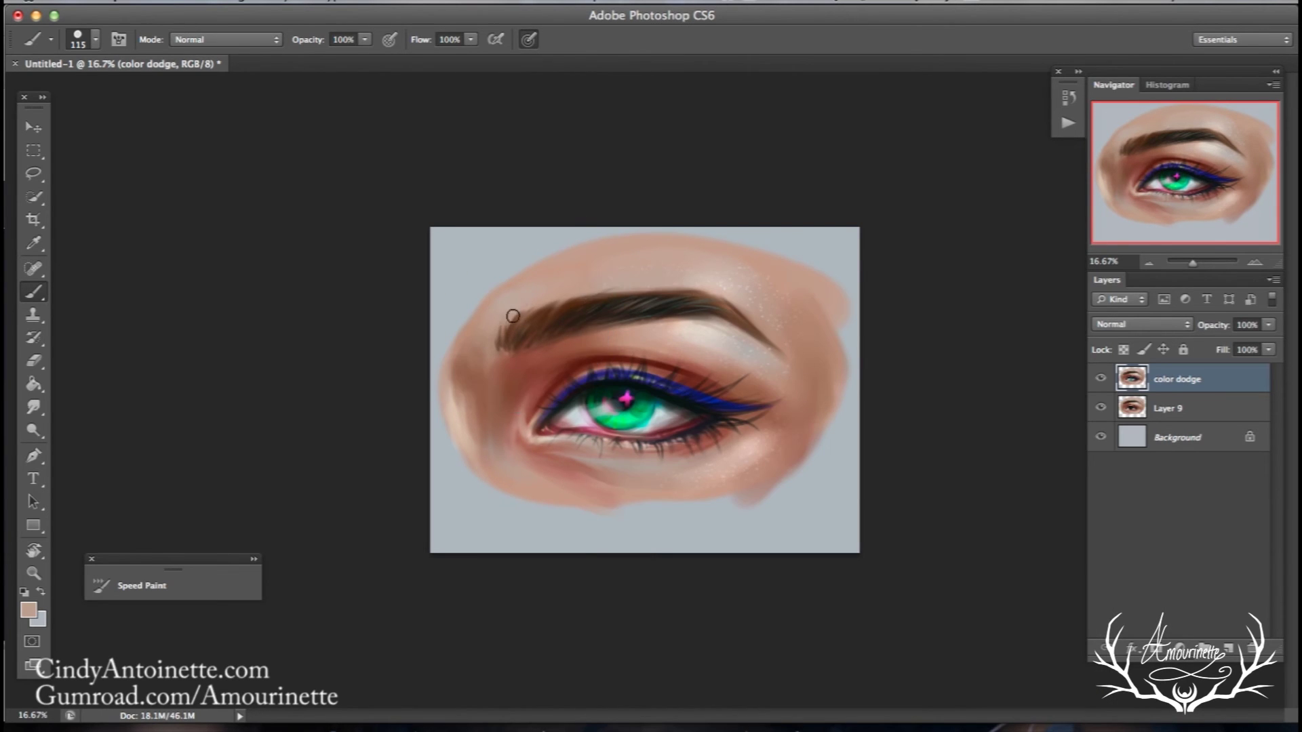
- Sample the skin above the eyebrow, set the brush to 43 px and add hair strokes with browns sampled from the brow
{"action": "left_click", "coordinate": [557, 288], "text": "alt"}
{"action": "right_click", "coordinate": [641, 276]}
{"action": "type", "text": "43"}
{"action": "left_click", "coordinate": [528, 334], "text": "alt"}
{"action": "left_click", "coordinate": [549, 312], "text": "alt"}
- Adjust the brush's texture settings, setting the texture scale to 132%
{"action": "key", "text": "r"}
{"action": "left_click_drag", "start_coordinate": [307, 222], "coordinate": [259, 407]}
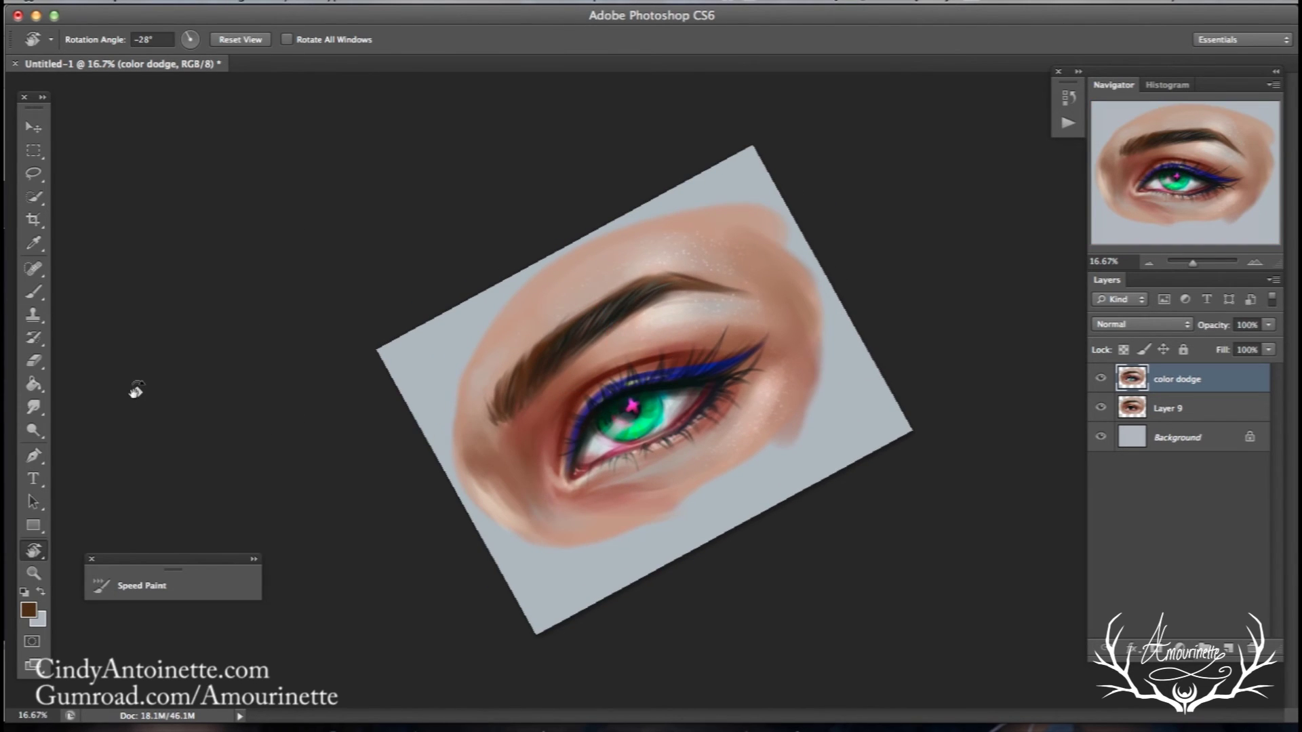
{"action": "left_click", "coordinate": [35, 293]}
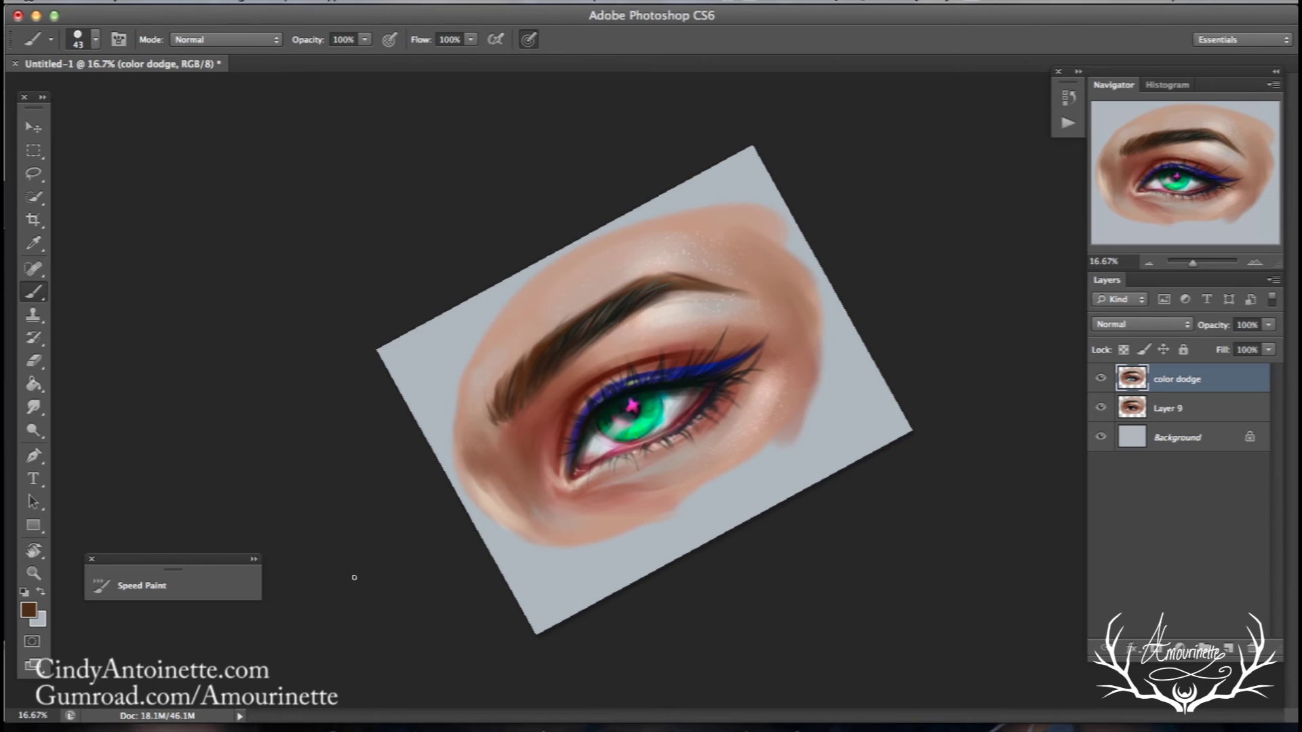
{"action": "left_click", "coordinate": [118, 40]}
{"action": "left_click", "coordinate": [794, 214]}
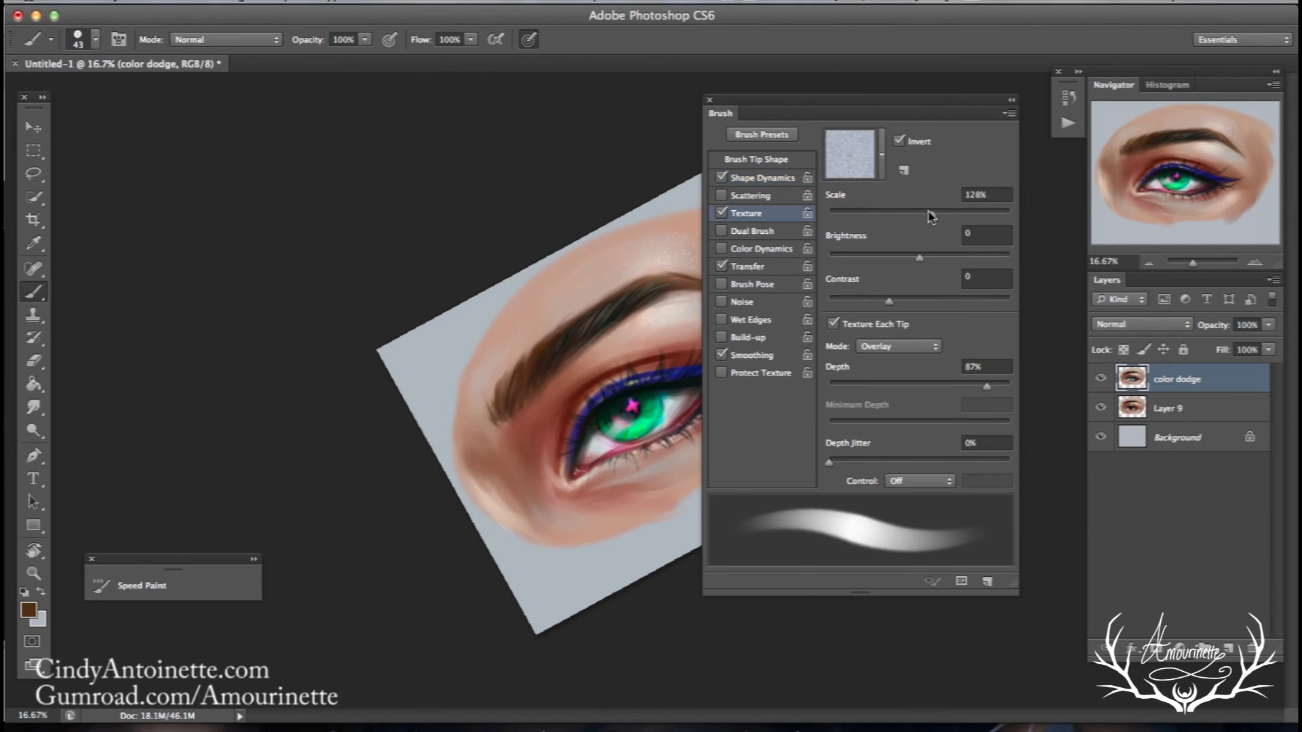
{"action": "left_click", "coordinate": [709, 99]}
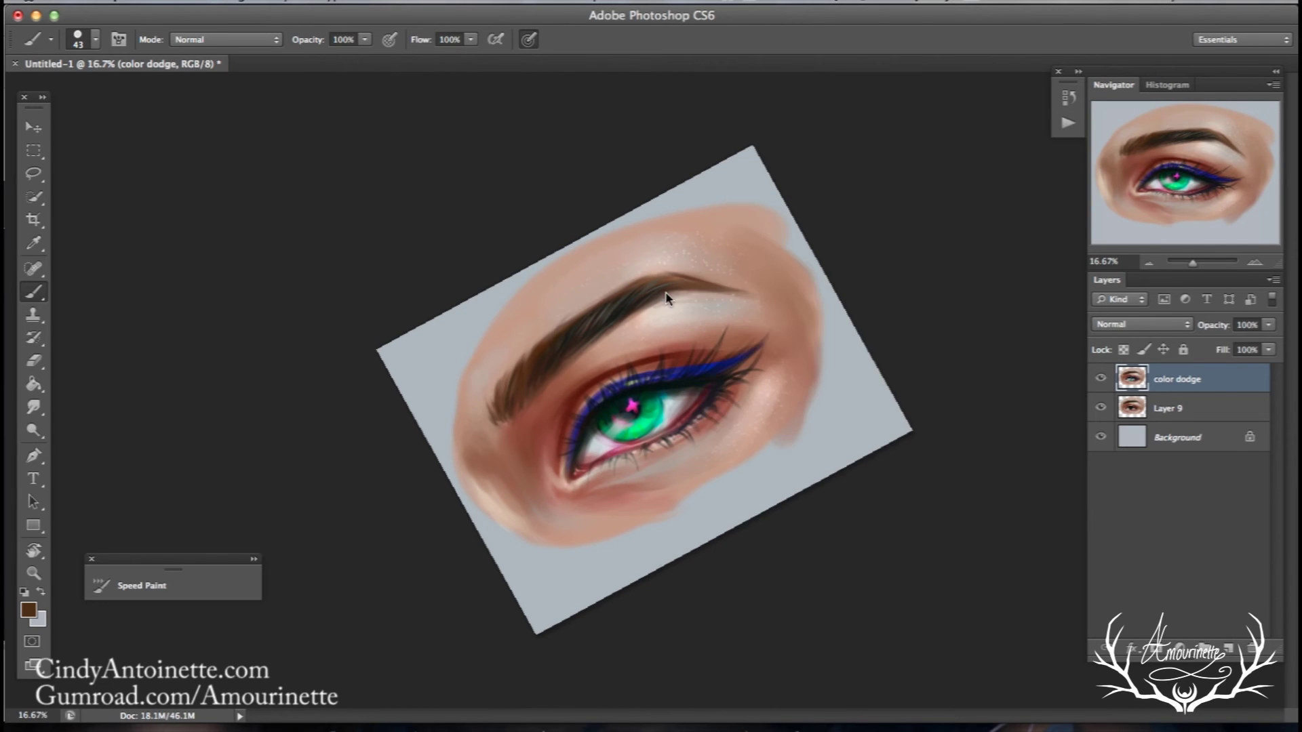
- Set the brush to 186 px at 61% opacity and blend sampled skin and reddish tones around the eyebrow's front
{"action": "right_click", "coordinate": [661, 272]}
{"action": "left_click", "coordinate": [801, 313]}
{"action": "left_click", "coordinate": [495, 379], "text": "alt"}
{"action": "left_click", "coordinate": [364, 39]}
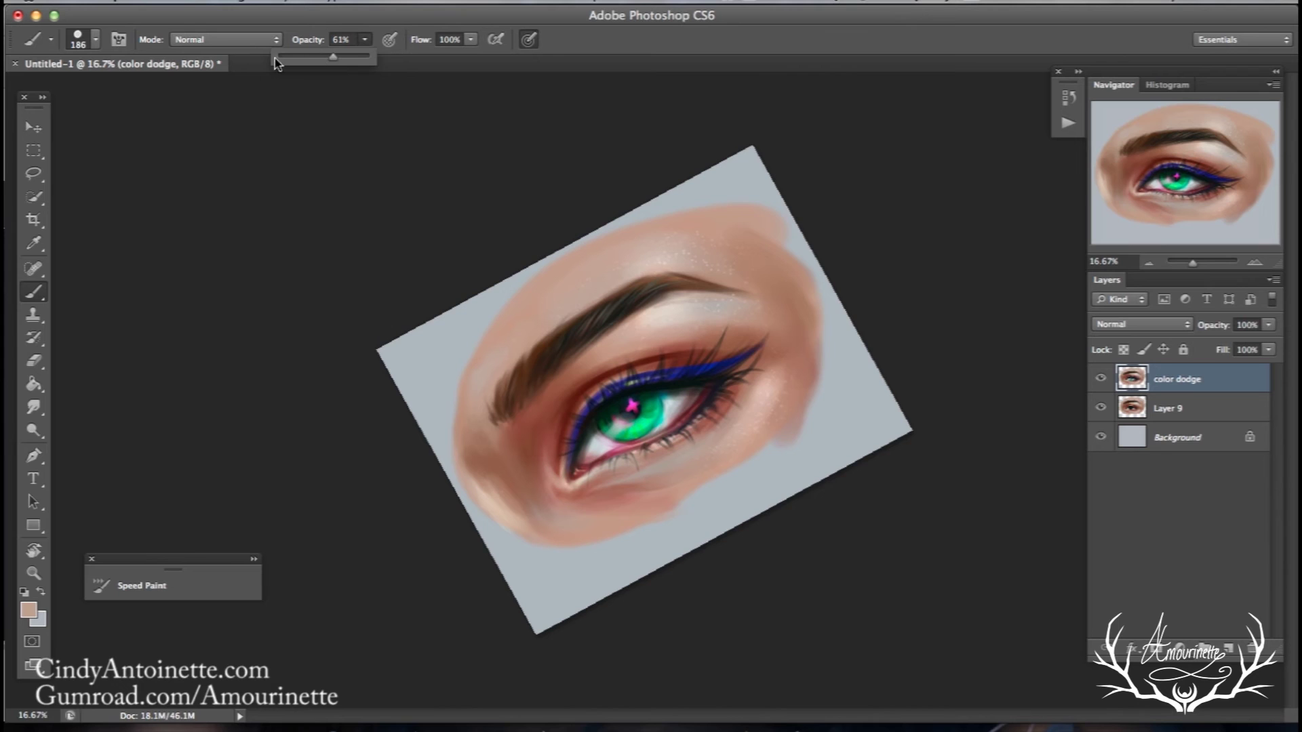
{"action": "left_click", "coordinate": [118, 39]}
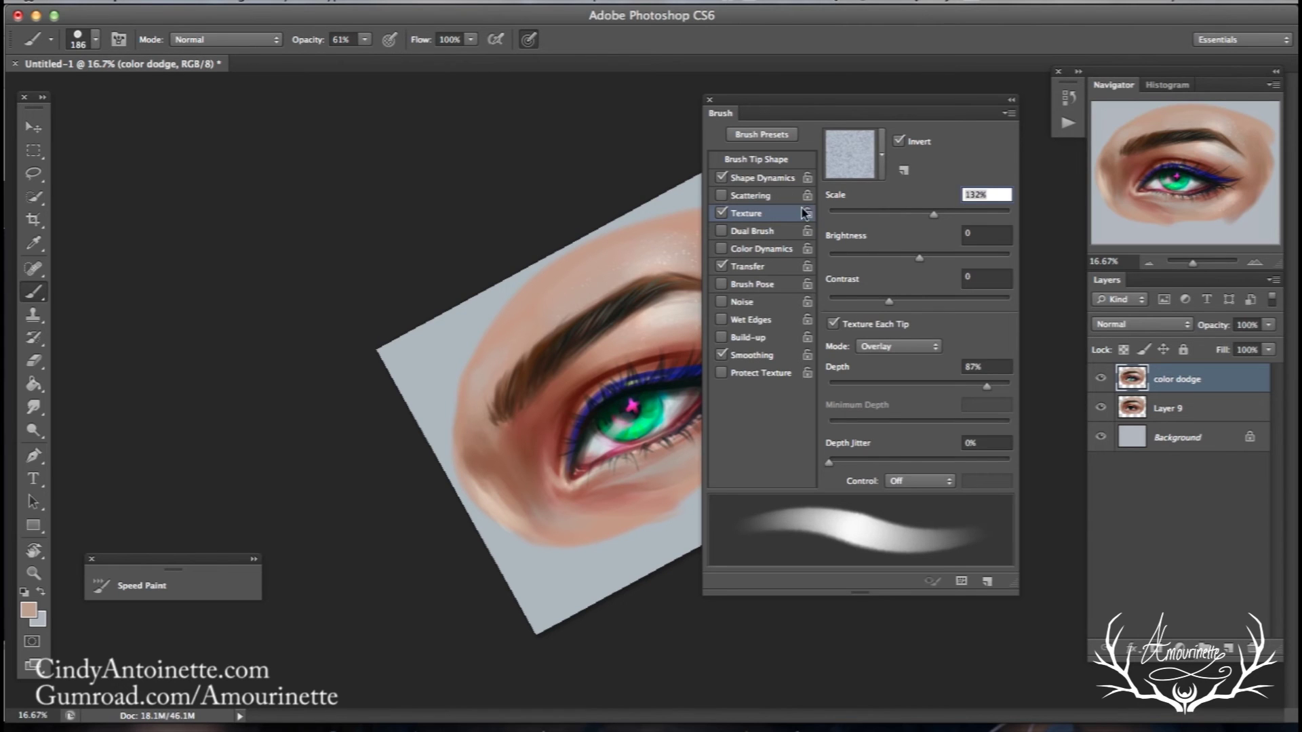
{"action": "left_click", "coordinate": [772, 178]}
{"action": "left_click", "coordinate": [709, 100]}
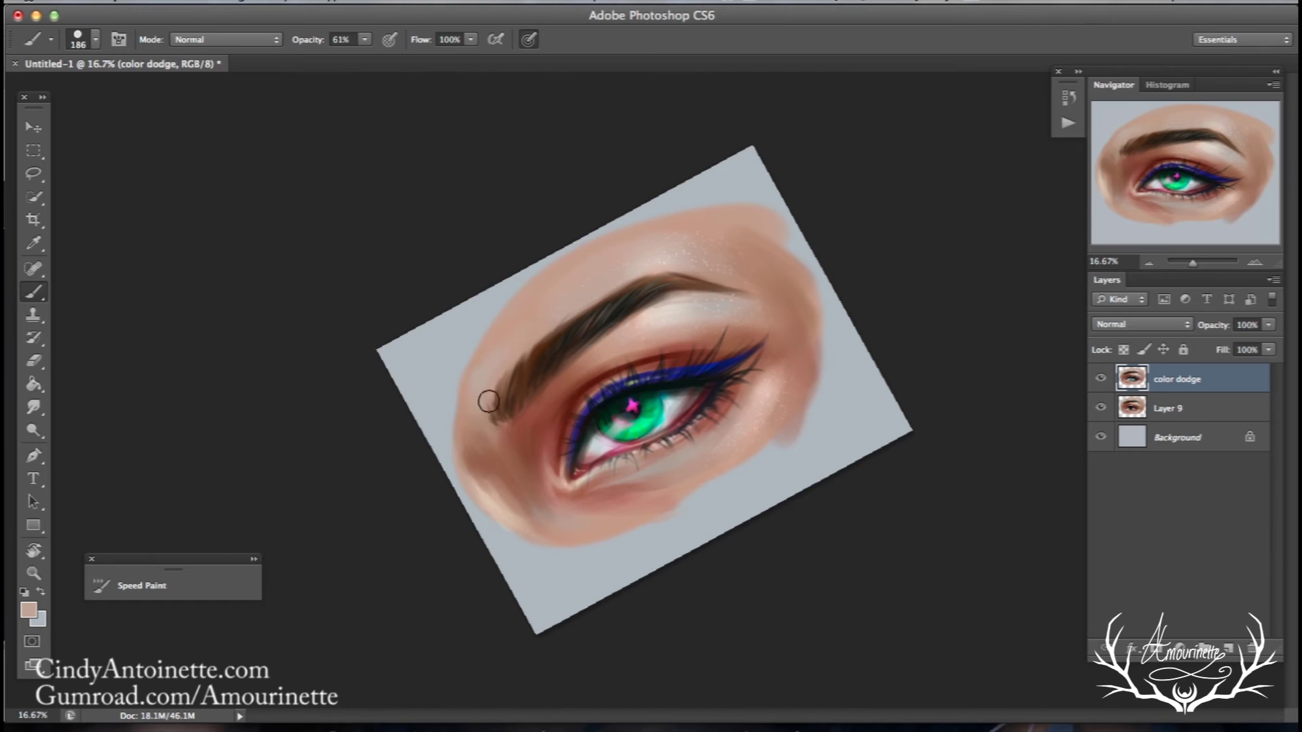
{"action": "left_click", "coordinate": [539, 322], "text": "alt"}
{"action": "left_click", "coordinate": [526, 406], "text": "alt"}
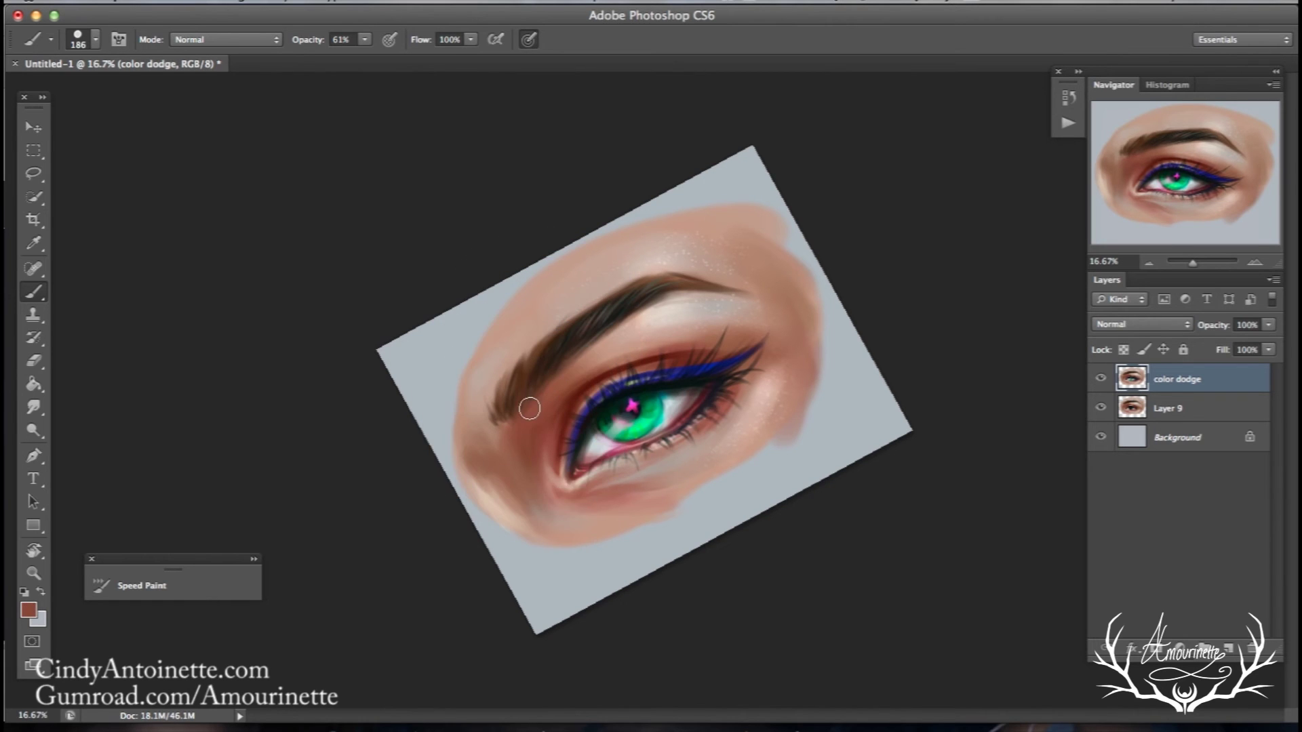
- Set the brush to 65 px and refine the eyebrow's front with sampled brown, reddish and skin tones
{"action": "right_click", "coordinate": [597, 313]}
{"action": "left_click", "coordinate": [693, 315]}
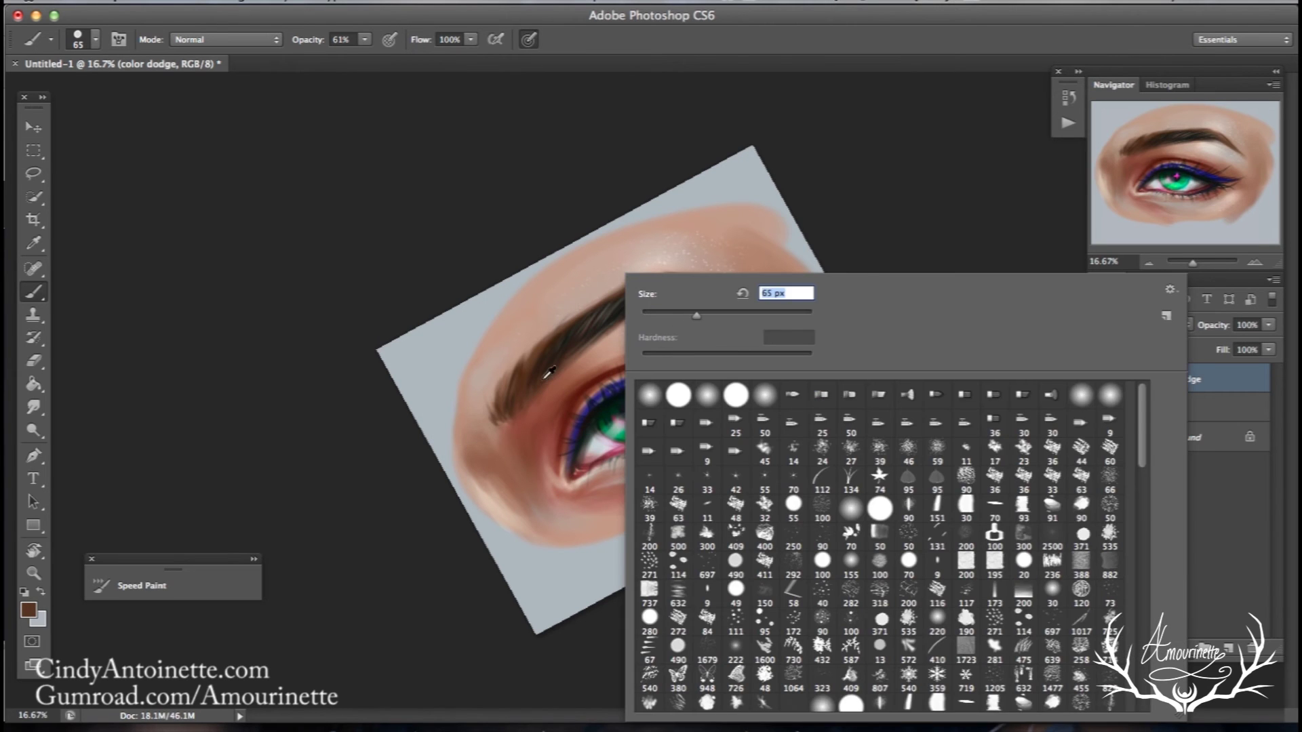
{"action": "left_click", "coordinate": [538, 369], "text": "alt"}
{"action": "left_click", "coordinate": [528, 418], "text": "alt"}
{"action": "left_click", "coordinate": [520, 403], "text": "alt"}
{"action": "left_click", "coordinate": [524, 397], "text": "alt"}
{"action": "left_click", "coordinate": [526, 382], "text": "alt"}
{"action": "left_click", "coordinate": [543, 331], "text": "alt"}
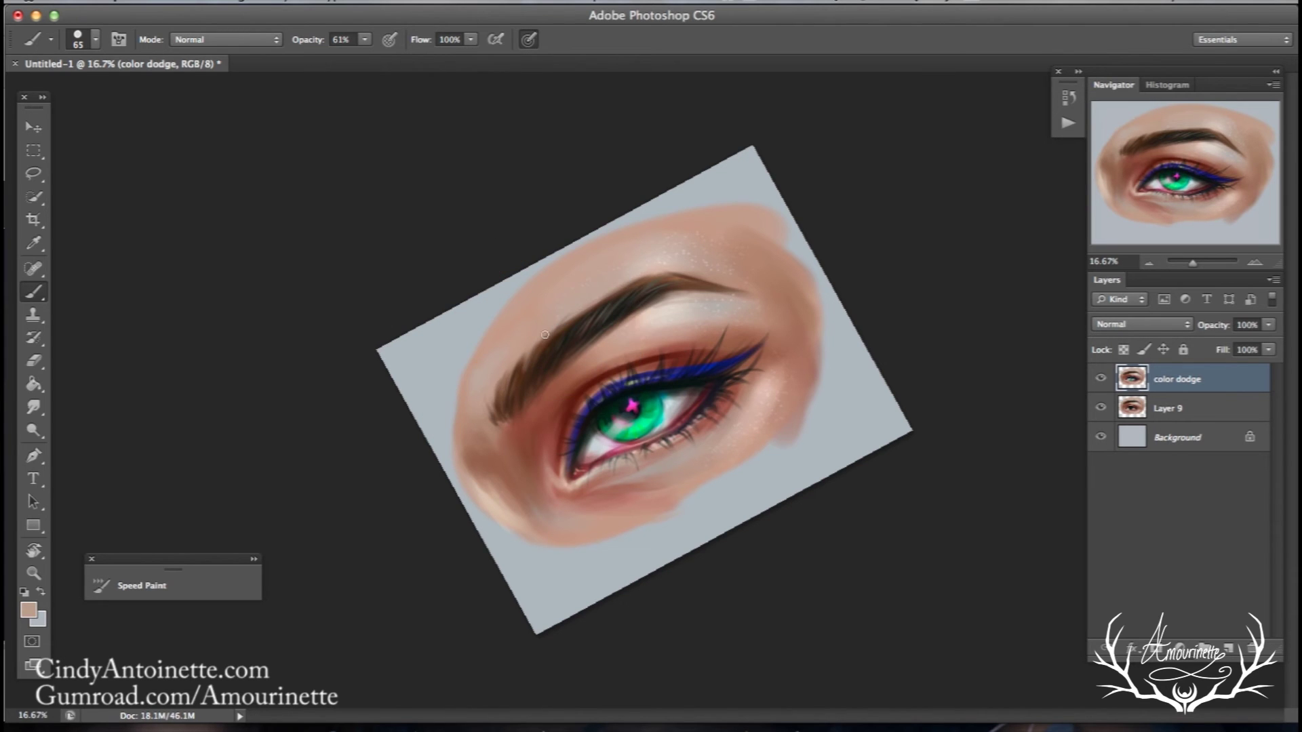
{"action": "left_click", "coordinate": [522, 384], "text": "alt"}
- Touch up the eyebrow's front with a smaller brush, then sample brown from the hairs for a 41 px brush
{"action": "right_click", "coordinate": [594, 274]}
{"action": "left_click_drag", "start_coordinate": [668, 318], "coordinate": [657, 317]}
{"action": "left_click", "coordinate": [527, 388]}
{"action": "left_click", "coordinate": [545, 331], "text": "alt"}
{"action": "right_click", "coordinate": [567, 316]}
{"action": "type", "text": "41"}
{"action": "key", "text": "Return"}
{"action": "left_click", "coordinate": [536, 377], "text": "alt"}
- Set the brush to 101 px and soften the eyebrow's upper edge with sampled brown and skin tones
{"action": "right_click", "coordinate": [610, 259]}
{"action": "type", "text": "101"}
{"action": "key", "text": "Return"}
{"action": "left_click", "coordinate": [529, 349], "text": "alt"}
{"action": "left_click", "coordinate": [553, 350], "text": "alt"}
{"action": "left_click", "coordinate": [591, 293], "text": "alt"}
- Blend the eyebrow's front, underside and upper edge with tones sampled from the hairs and surrounding skin
{"action": "left_click", "coordinate": [501, 411], "text": "alt"}
{"action": "left_click", "coordinate": [524, 425], "text": "alt"}
{"action": "left_click", "coordinate": [534, 421], "text": "alt"}
{"action": "left_click", "coordinate": [626, 324], "text": "alt"}
{"action": "left_click", "coordinate": [552, 352], "text": "alt"}
{"action": "left_click_drag", "start_coordinate": [572, 317], "coordinate": [616, 282]}
{"action": "left_click", "coordinate": [608, 289], "text": "alt"}
{"action": "left_click", "coordinate": [548, 347], "text": "alt"}
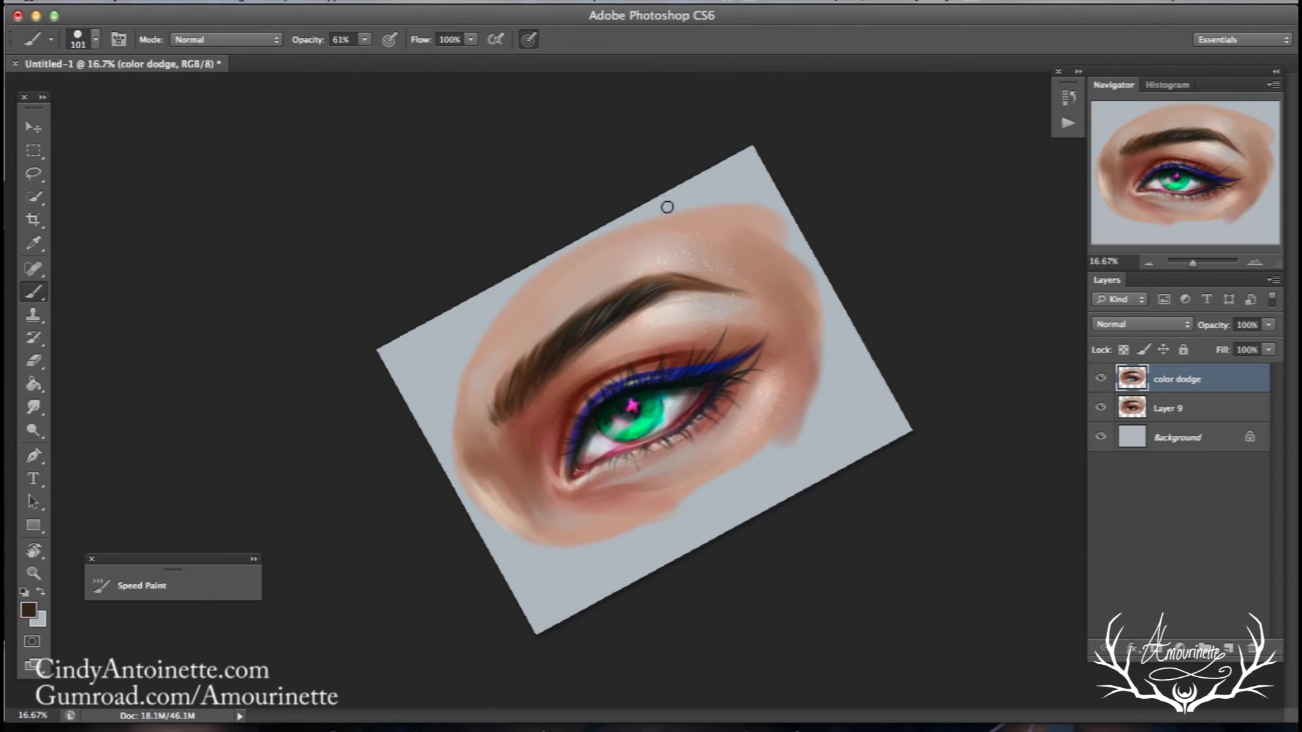
- Set the brush to 52 px and clean up the eyebrow's arch with tones sampled from the brow and the skin below
{"action": "left_click", "coordinate": [34, 550]}
{"action": "left_click_drag", "start_coordinate": [370, 216], "coordinate": [441, 241]}
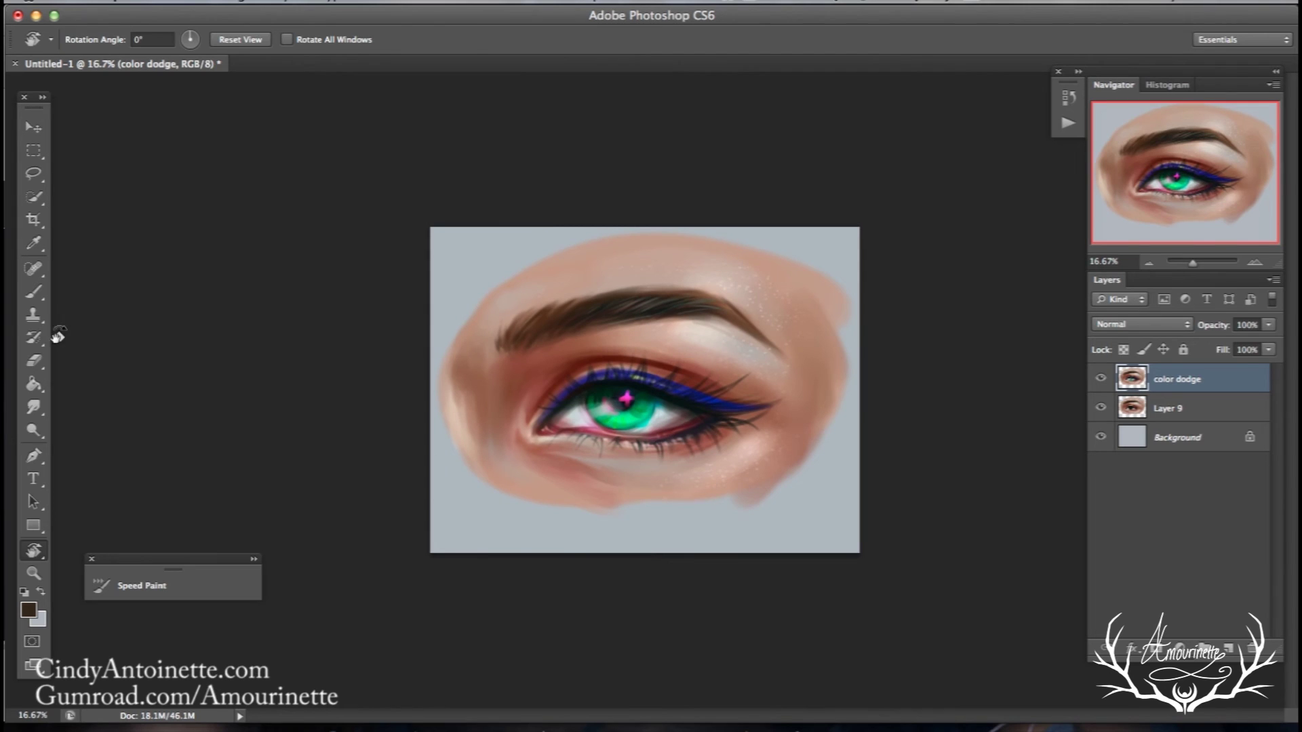
{"action": "left_click", "coordinate": [34, 292]}
{"action": "right_click", "coordinate": [719, 285]}
{"action": "left_click", "coordinate": [792, 316]}
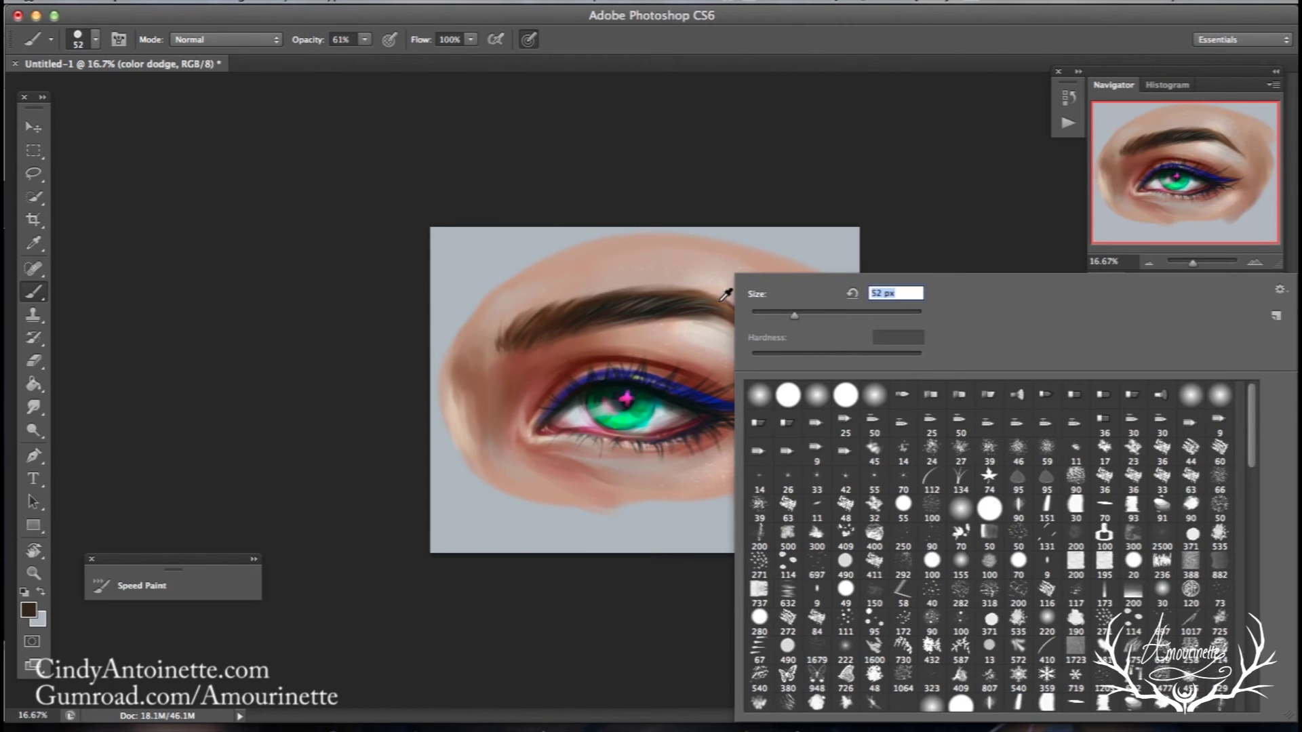
{"action": "left_click", "coordinate": [726, 306], "text": "alt"}
{"action": "left_click", "coordinate": [716, 323], "text": "alt"}
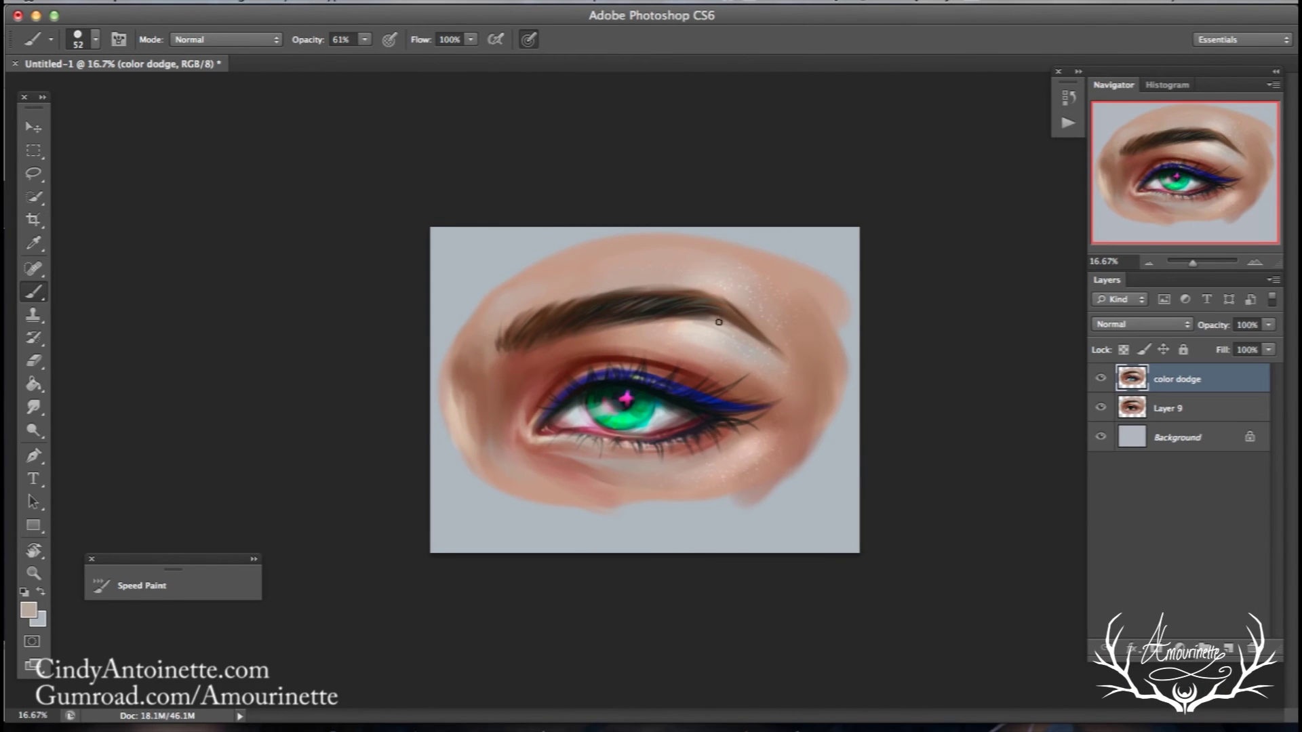
- Set the brush to 44 px and refine the eyebrow's tail with sampled browns
{"action": "left_click", "coordinate": [733, 309], "text": "alt"}
{"action": "right_click", "coordinate": [783, 327]}
{"action": "left_click", "coordinate": [787, 317]}
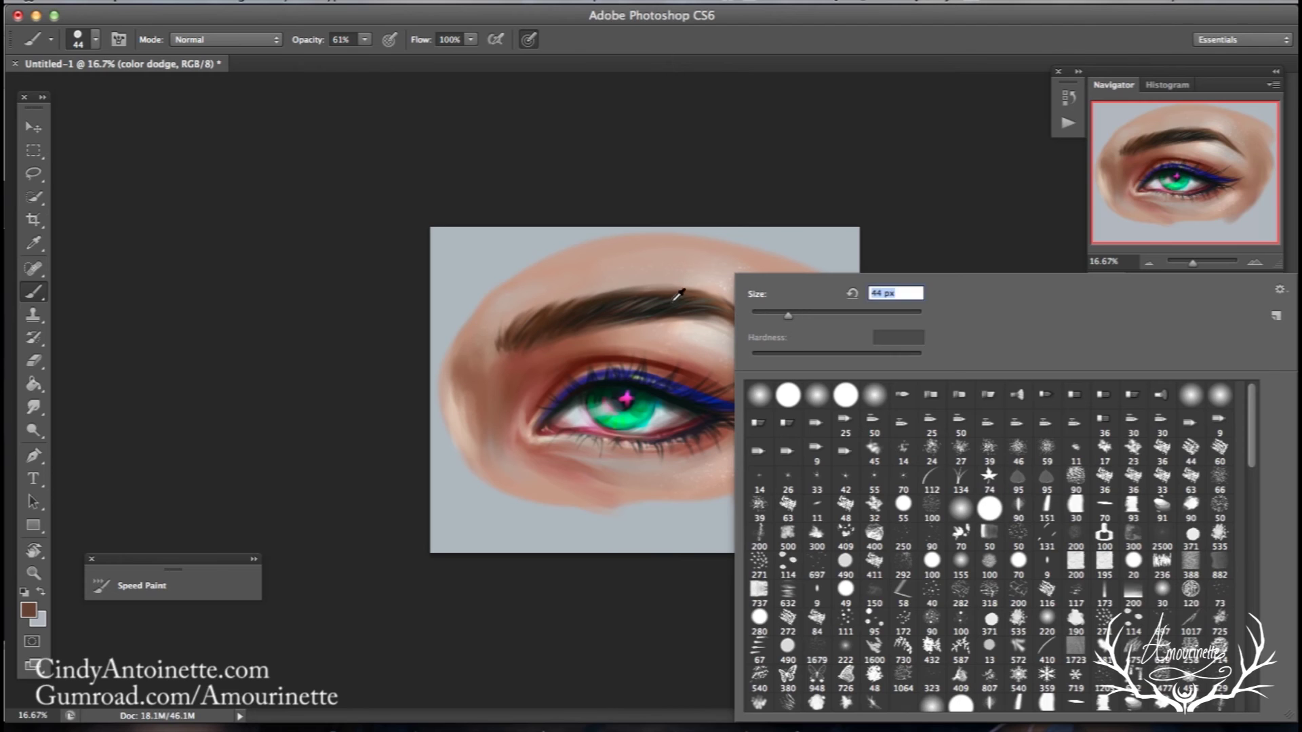
{"action": "left_click", "coordinate": [675, 310], "text": "alt"}
{"action": "left_click", "coordinate": [743, 322], "text": "alt"}
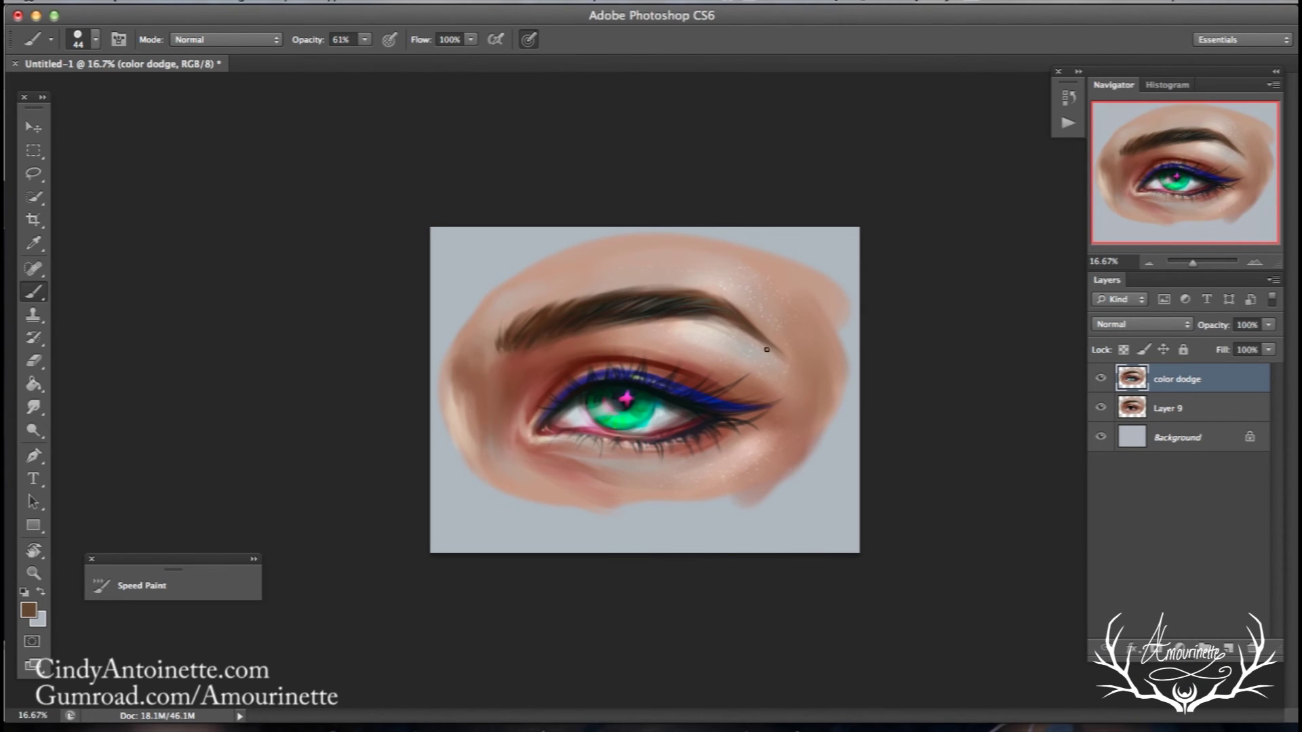
- Set the brush to 140 px and smooth the skin along the eyebrow's upper edge with sampled skin tones
{"action": "right_click", "coordinate": [711, 278]}
{"action": "left_click", "coordinate": [854, 316]}
{"action": "left_click", "coordinate": [720, 281], "text": "alt"}
{"action": "left_click", "coordinate": [620, 286], "text": "alt"}
{"action": "left_click", "coordinate": [33, 550]}
{"action": "left_click_drag", "start_coordinate": [277, 211], "coordinate": [261, 576]}
{"action": "left_click", "coordinate": [38, 312]}
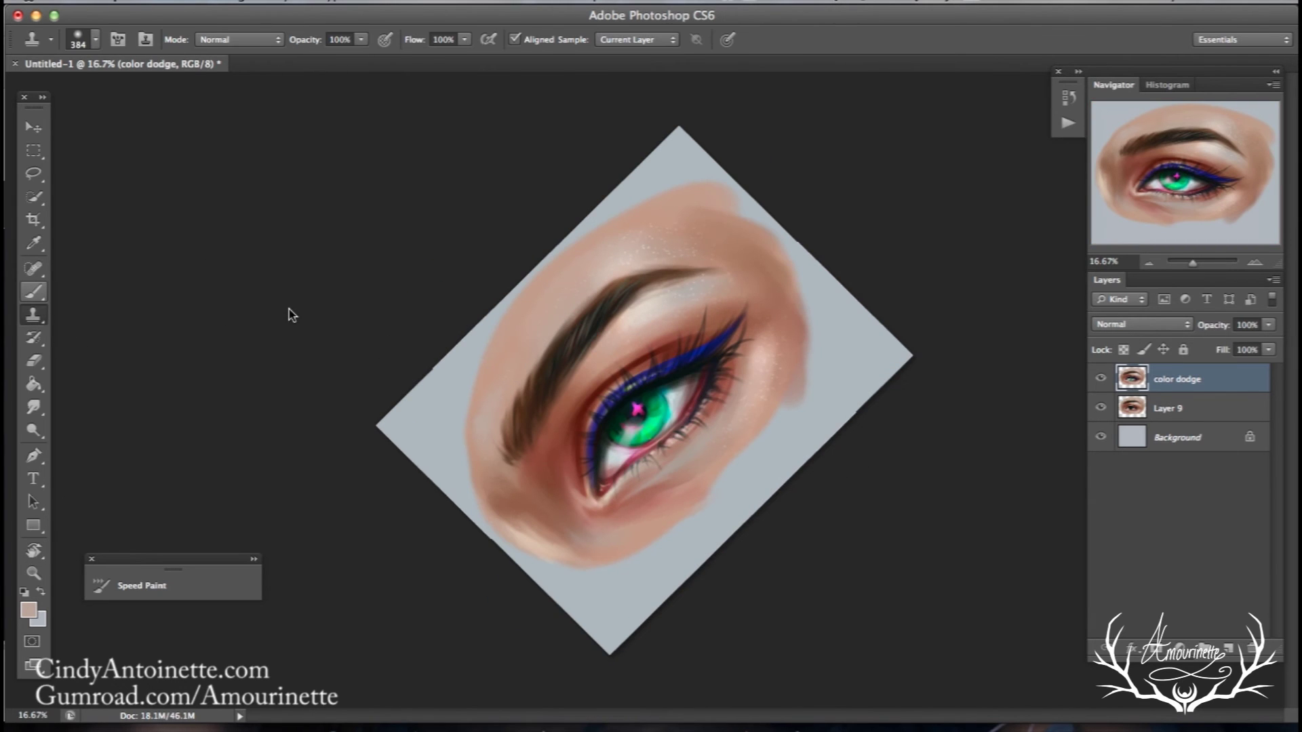
{"action": "left_click", "coordinate": [37, 293]}
{"action": "left_click", "coordinate": [562, 317], "text": "alt"}
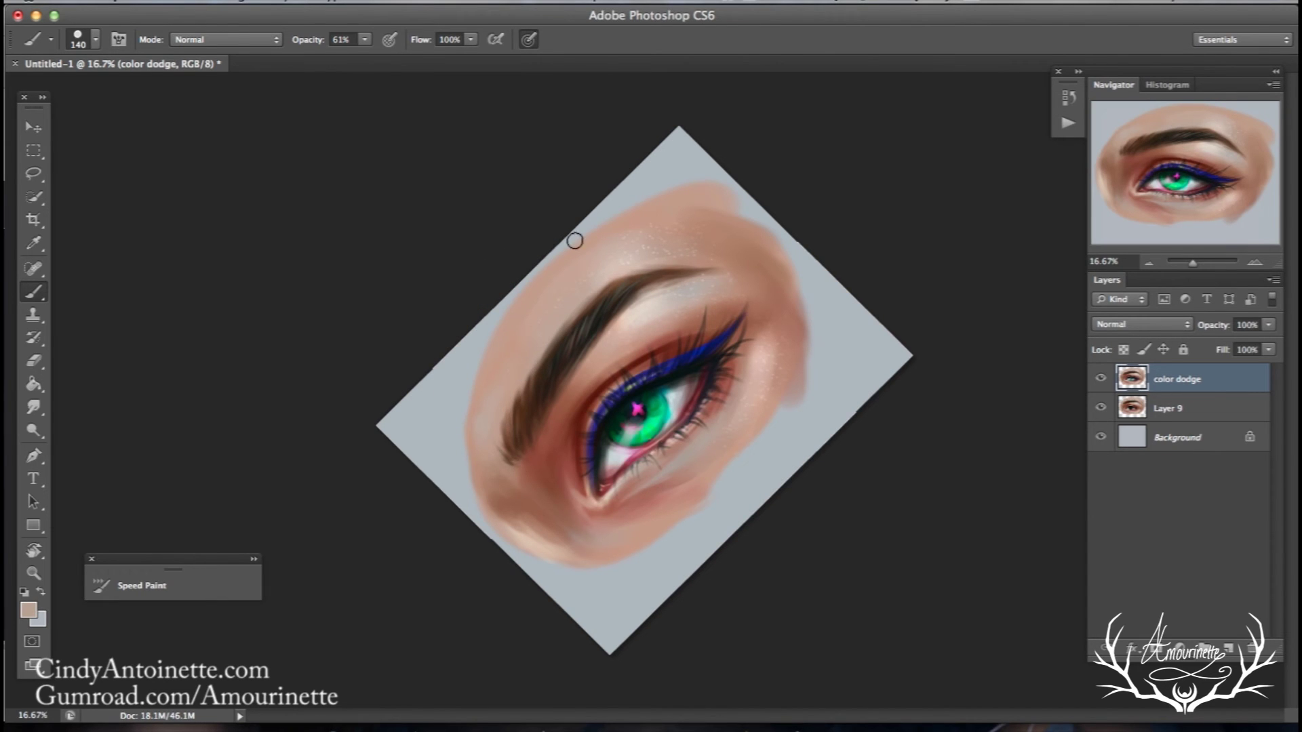
- Set the brush to 79 px and deepen the inner eyelid crease with a sampled dark red
{"action": "left_click", "coordinate": [38, 552]}
{"action": "left_click_drag", "start_coordinate": [62, 522], "coordinate": [343, 276]}
{"action": "left_click_drag", "start_coordinate": [307, 324], "coordinate": [305, 271]}
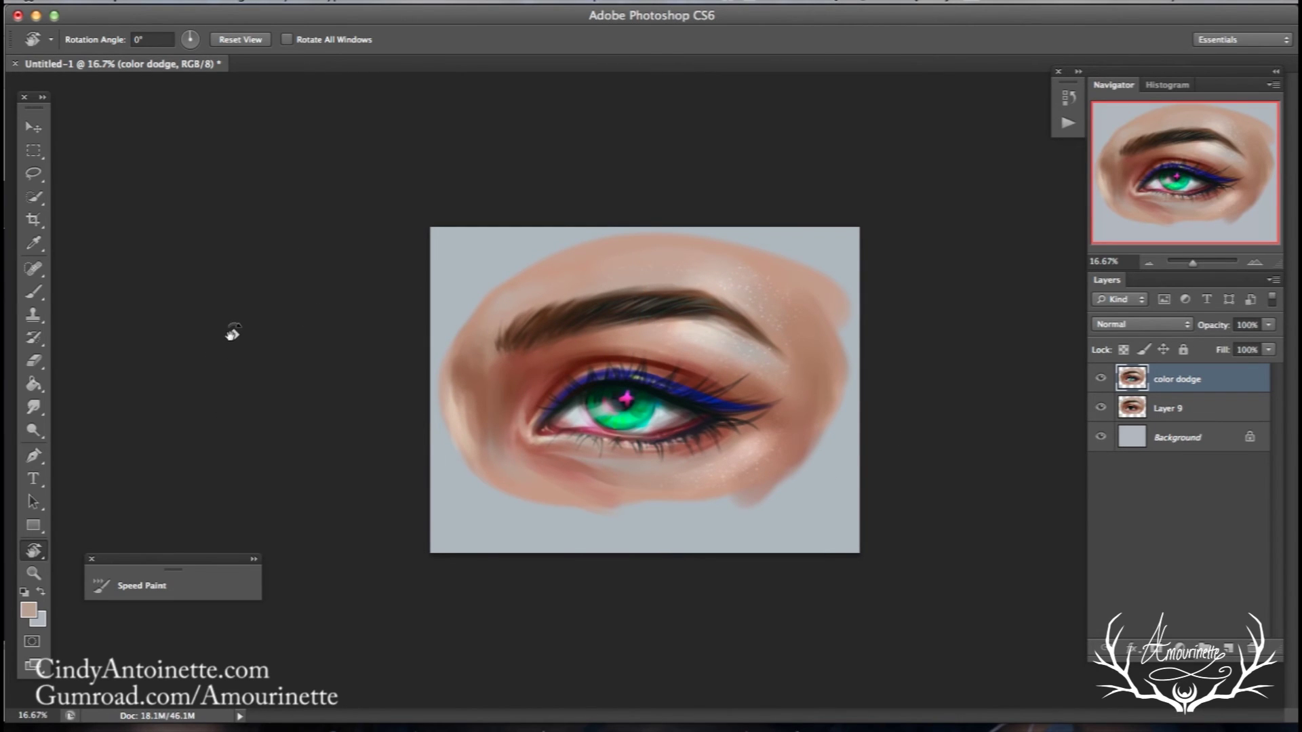
{"action": "left_click", "coordinate": [34, 292]}
{"action": "right_click", "coordinate": [684, 327]}
{"action": "left_click", "coordinate": [779, 313]}
{"action": "left_click", "coordinate": [584, 363], "text": "alt"}
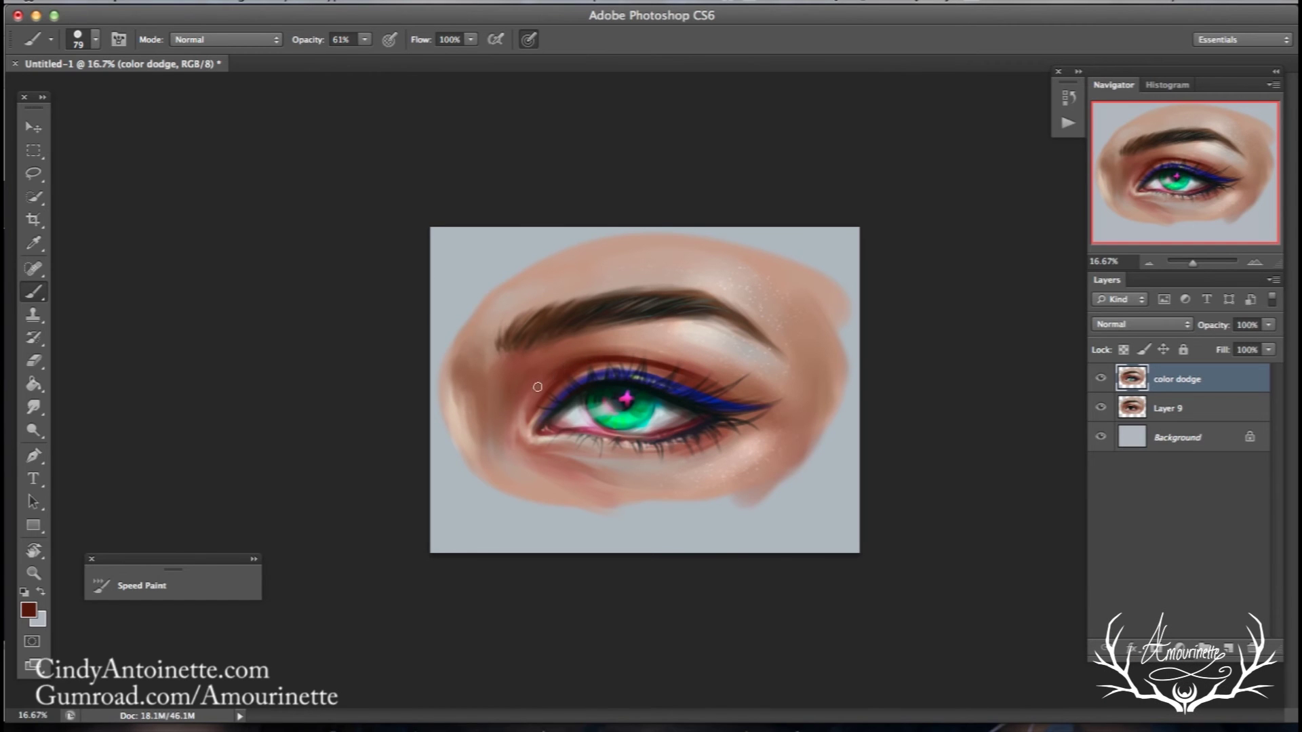
- Set the brush to 94 px and blend the skin around the inner eye corner with sampled pink and reddish-brown tones
{"action": "left_click", "coordinate": [527, 420], "text": "alt"}
{"action": "right_click", "coordinate": [571, 360]}
{"action": "left_click", "coordinate": [667, 313]}
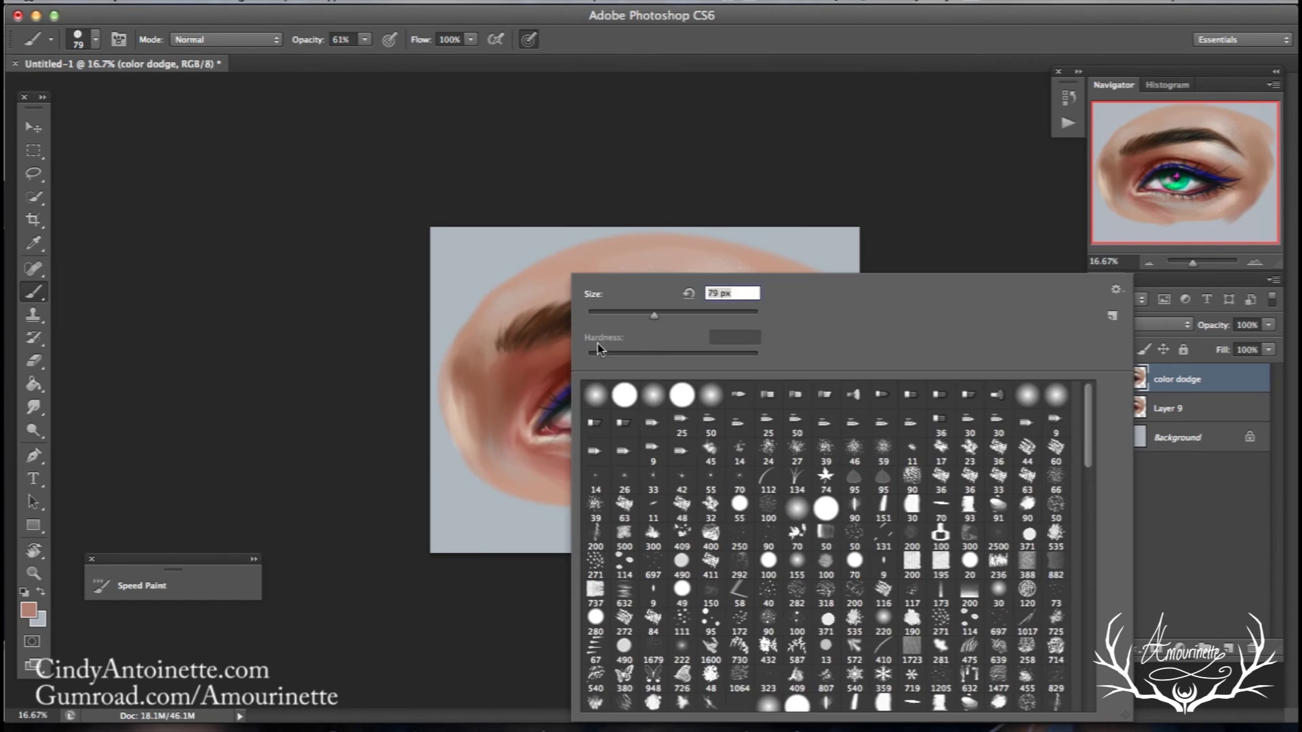
{"action": "left_click", "coordinate": [529, 414]}
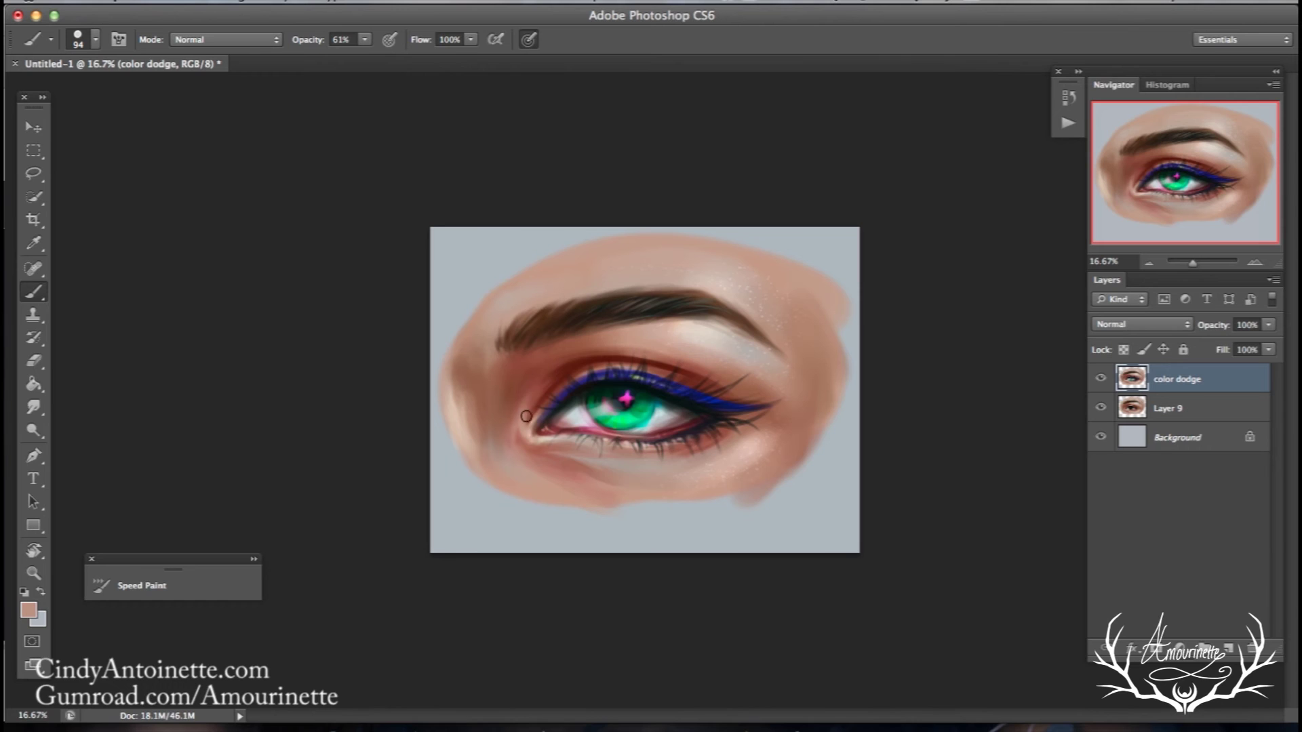
{"action": "left_click", "coordinate": [536, 441], "text": "alt"}
{"action": "left_click", "coordinate": [519, 433], "text": "alt"}
{"action": "left_click", "coordinate": [535, 442], "text": "alt"}
{"action": "left_click", "coordinate": [537, 453], "text": "alt"}
- Choose a more saturated reddish brown and paint the fold below the inner eye corner with a 59 px brush
{"action": "left_click", "coordinate": [28, 610]}
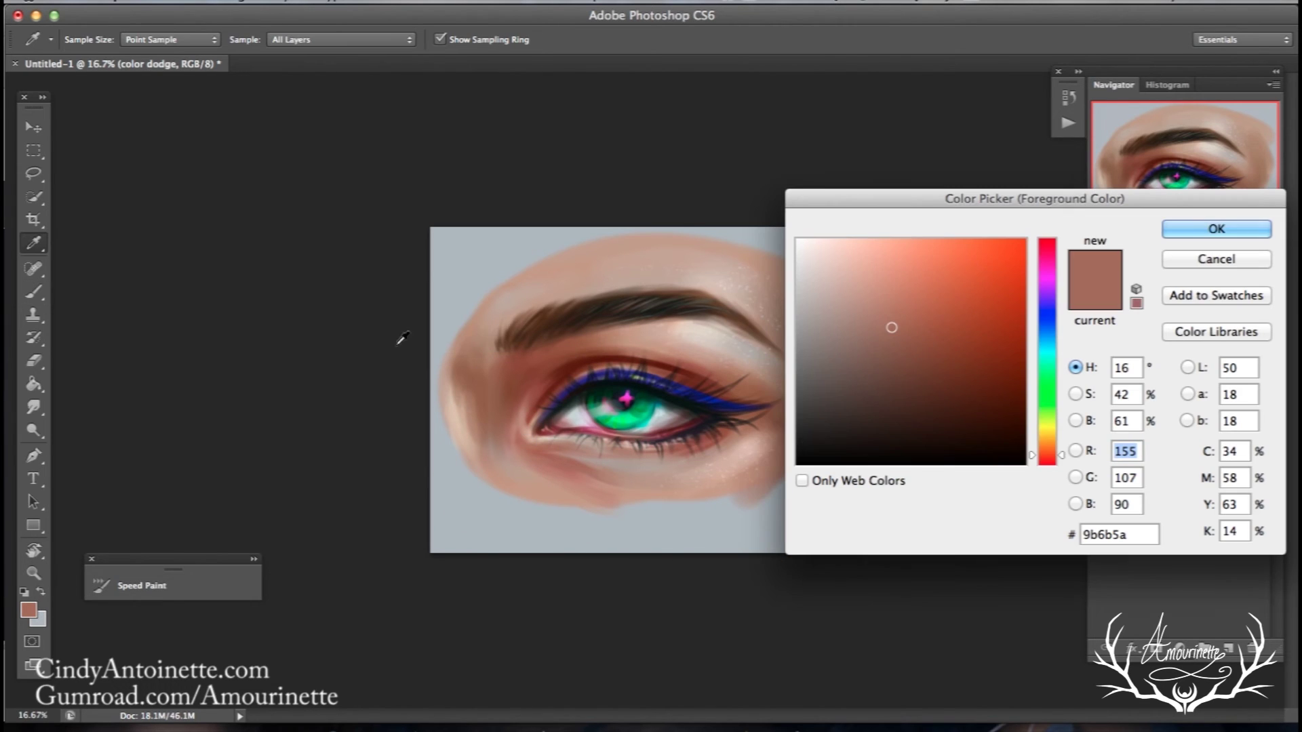
{"action": "left_click", "coordinate": [1053, 456]}
{"action": "left_click", "coordinate": [946, 346]}
{"action": "left_click", "coordinate": [1173, 234]}
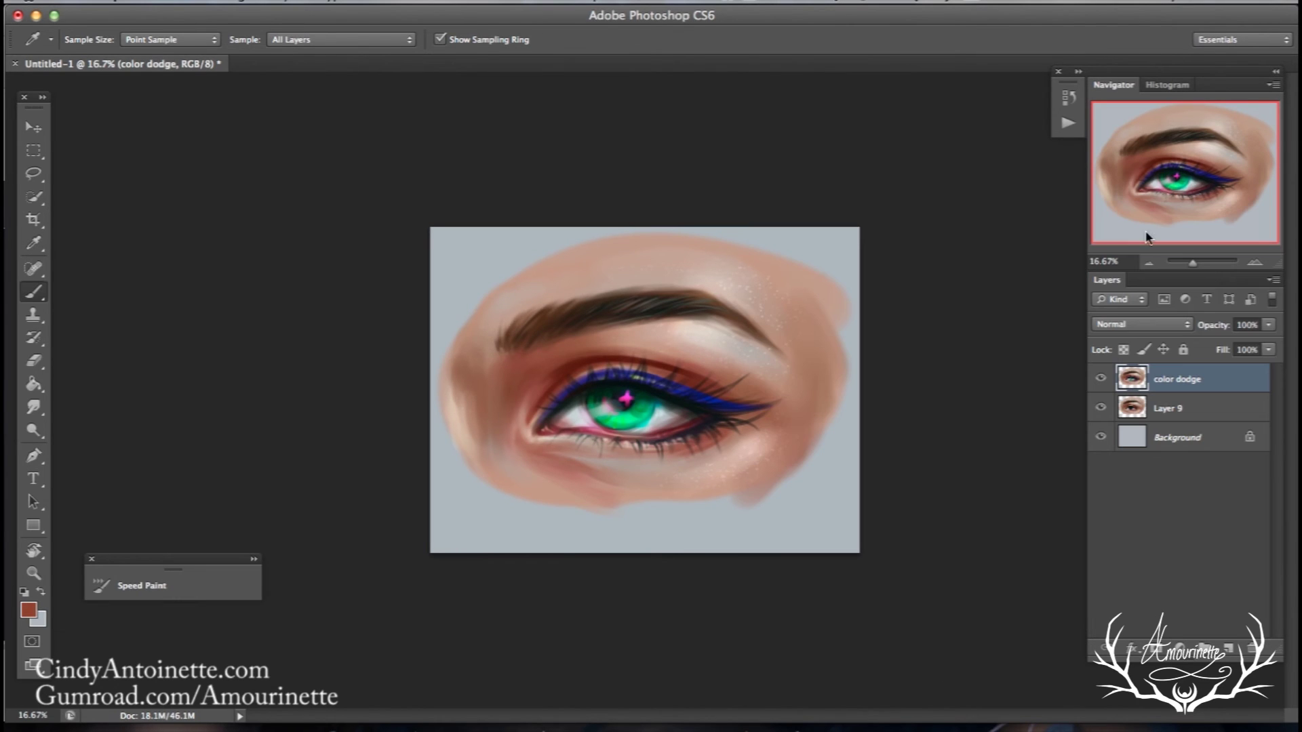
{"action": "right_click", "coordinate": [720, 305]}
{"action": "left_click", "coordinate": [785, 314]}
{"action": "left_click", "coordinate": [542, 444]}
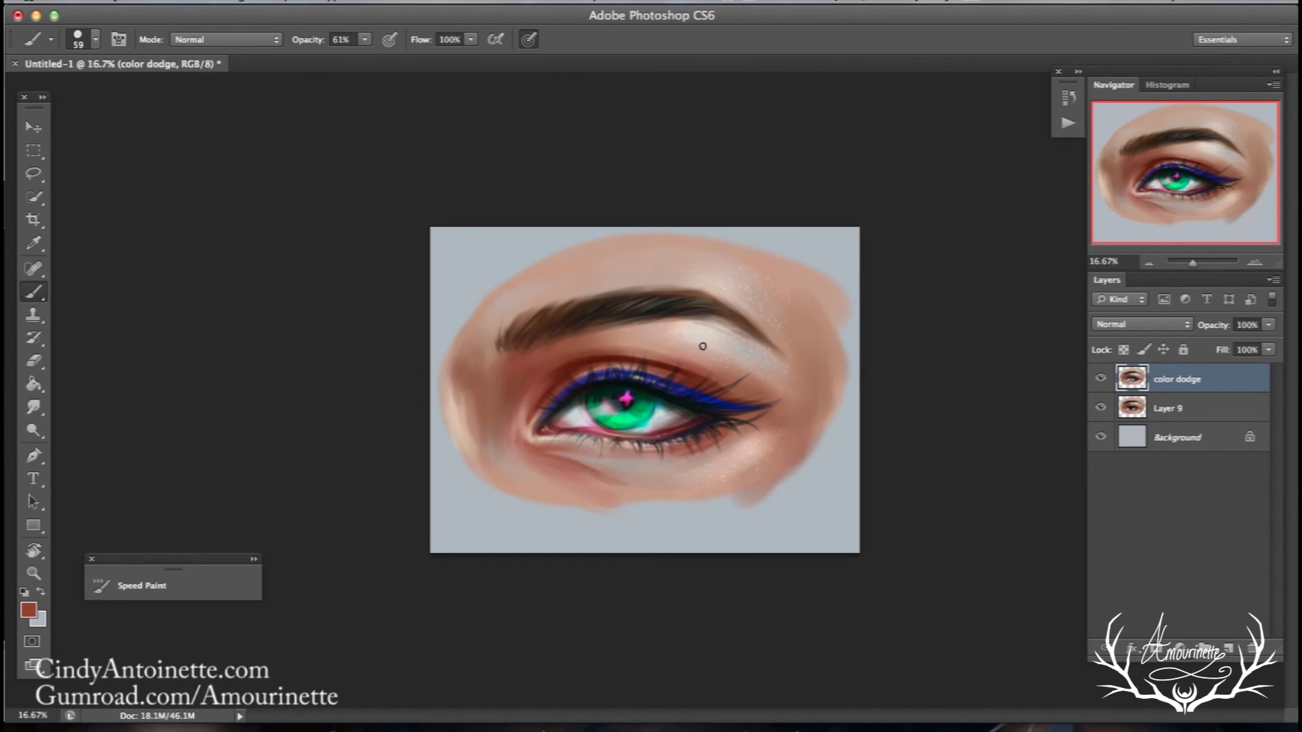
- Set the brush to 115 px and shade the lower lid near the outer lashes with sampled reddish tones
{"action": "left_click", "coordinate": [39, 552]}
{"action": "left_click_drag", "start_coordinate": [247, 275], "coordinate": [131, 348]}
{"action": "left_click", "coordinate": [45, 293]}
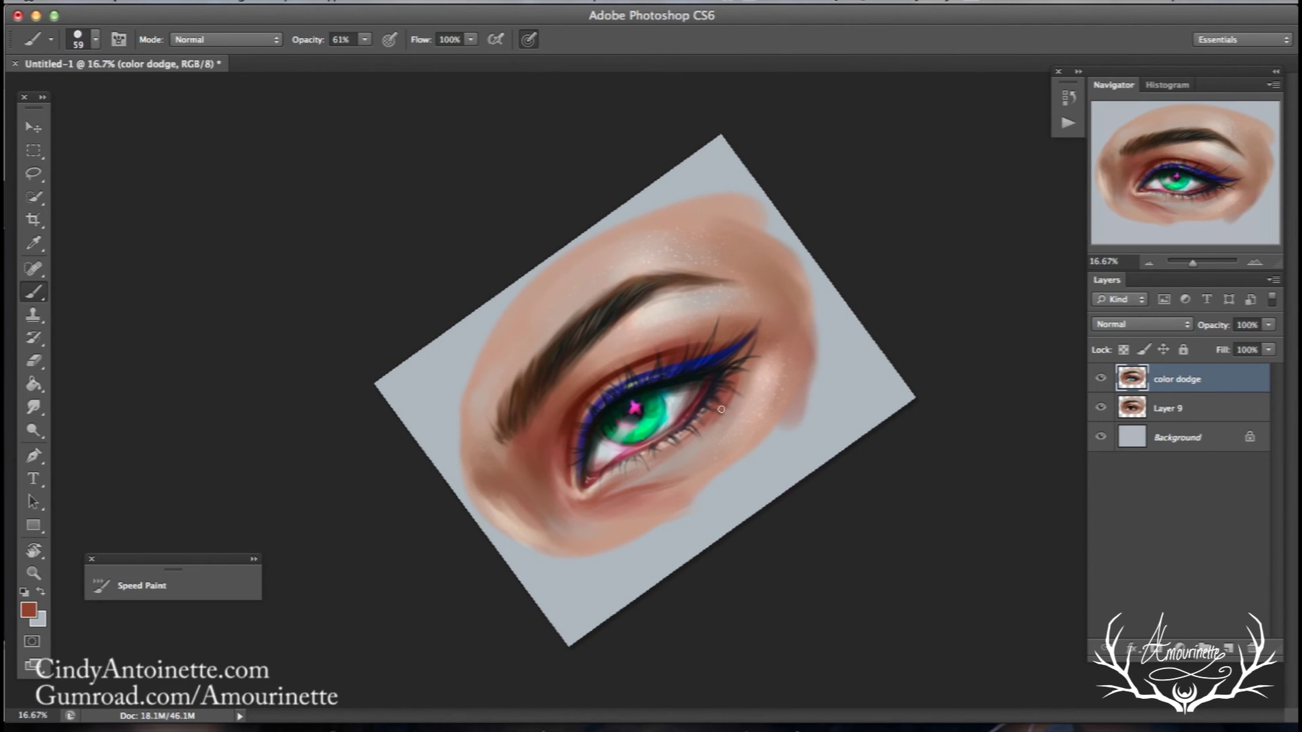
{"action": "right_click", "coordinate": [784, 370]}
{"action": "left_click", "coordinate": [842, 313]}
{"action": "left_click", "coordinate": [724, 397]}
{"action": "left_click", "coordinate": [727, 399], "text": "alt"}
{"action": "left_click", "coordinate": [653, 484], "text": "alt"}
- Sample the pale highlight under the eyebrow and highlight the lower lid near the inner corner with a 41 px brush
{"action": "left_click", "coordinate": [37, 551]}
{"action": "left_click_drag", "start_coordinate": [275, 336], "coordinate": [366, 163]}
{"action": "left_click_drag", "start_coordinate": [252, 360], "coordinate": [253, 353]}
{"action": "left_click", "coordinate": [41, 293]}
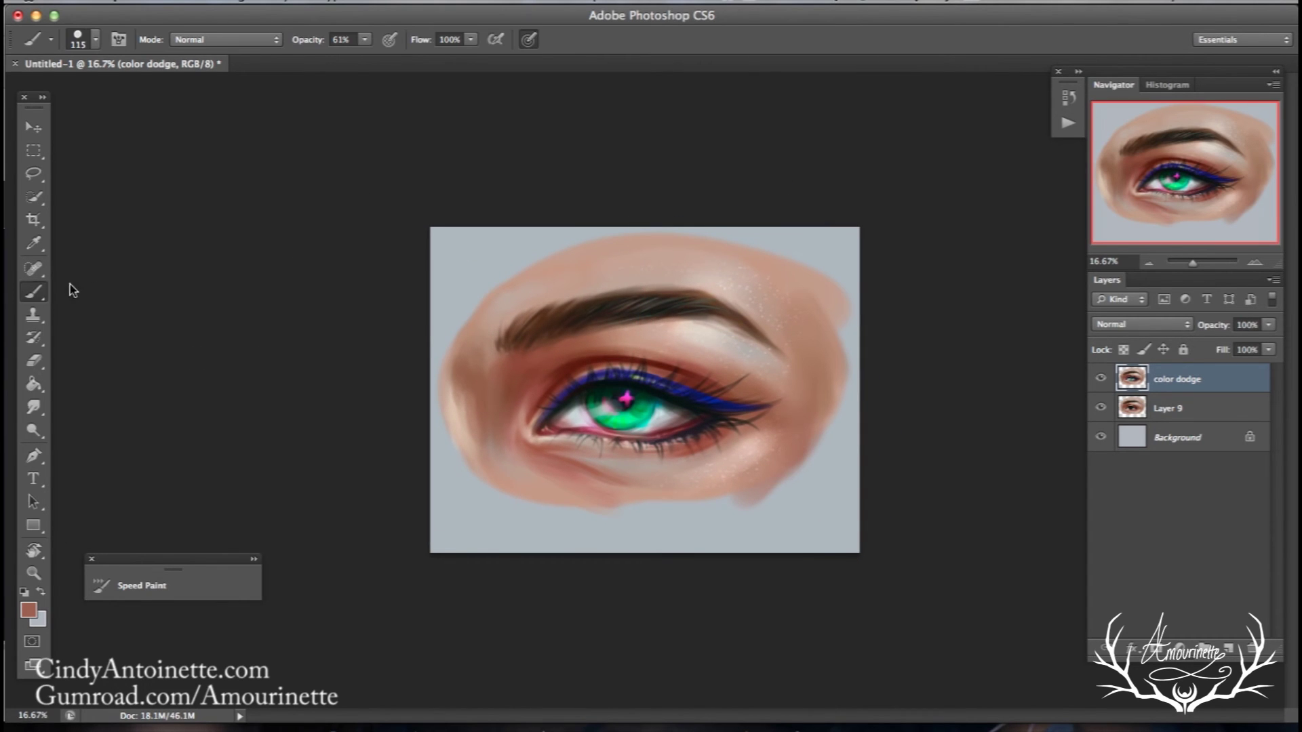
{"action": "left_click", "coordinate": [698, 332], "text": "alt"}
{"action": "right_click", "coordinate": [712, 321]}
{"action": "left_click_drag", "start_coordinate": [766, 314], "coordinate": [732, 316]}
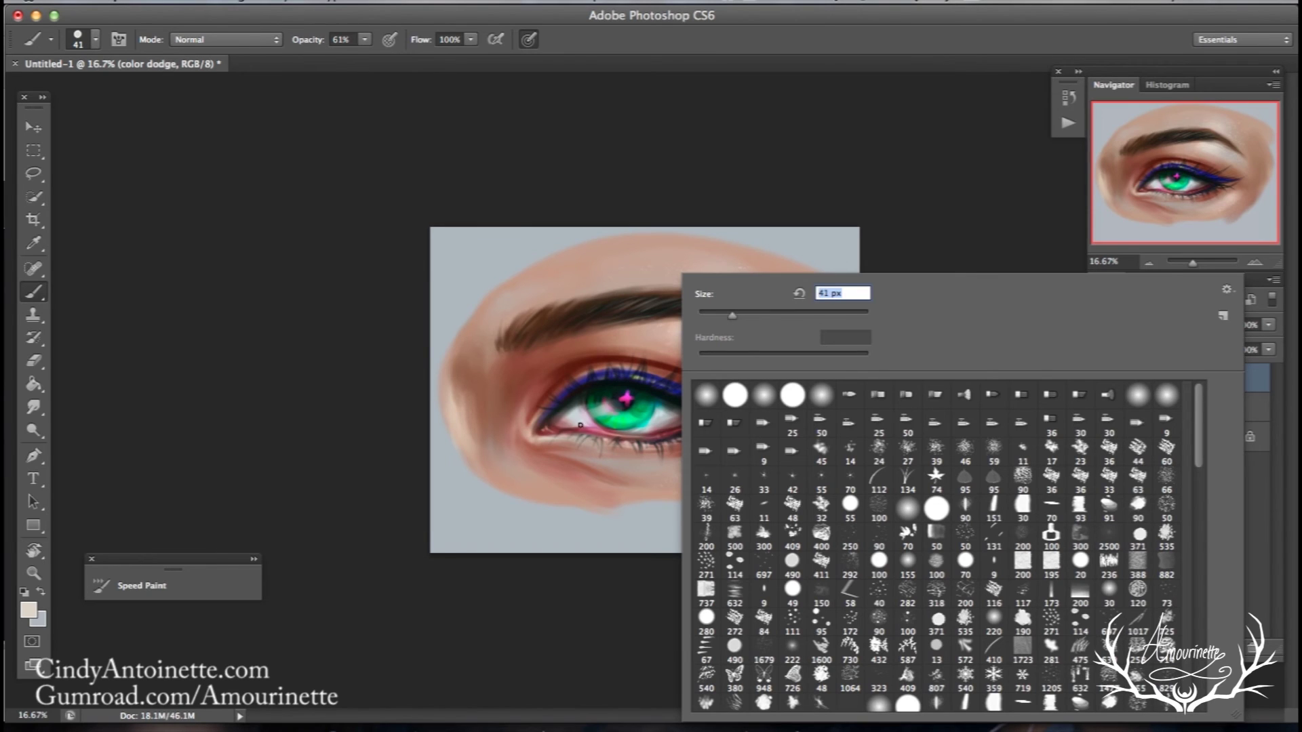
{"action": "left_click", "coordinate": [551, 443]}
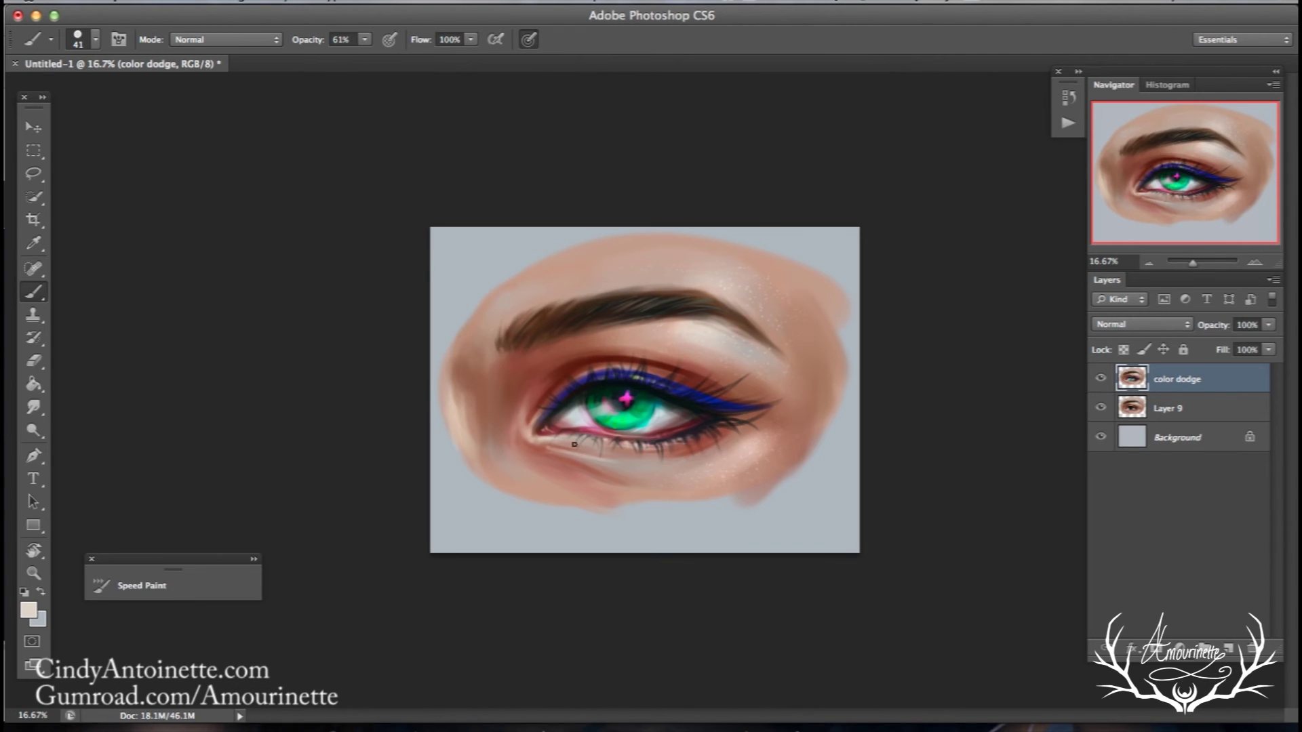
- Set the brush to 92 px and blend the lower lid's inner part with sampled reddish and skin tones
{"action": "right_click", "coordinate": [740, 334]}
{"action": "left_click_drag", "start_coordinate": [732, 315], "coordinate": [812, 316]}
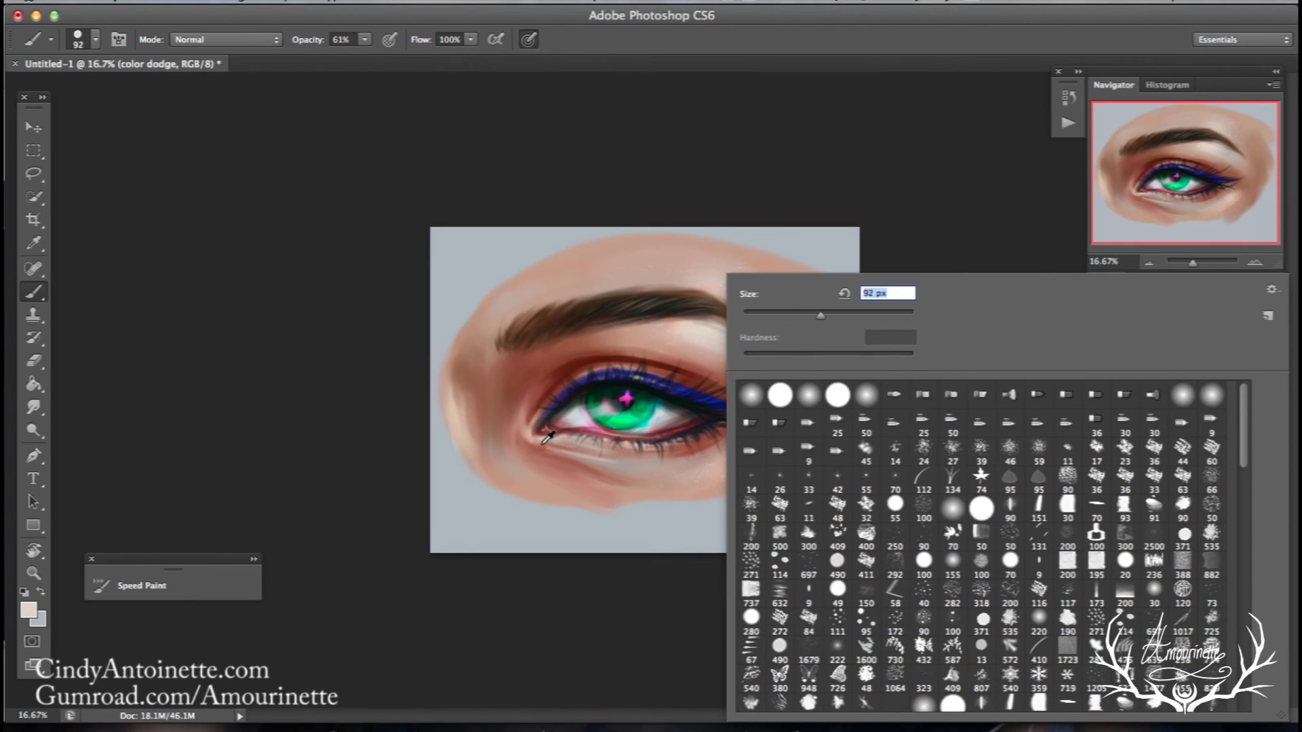
{"action": "left_click", "coordinate": [543, 442], "text": "alt"}
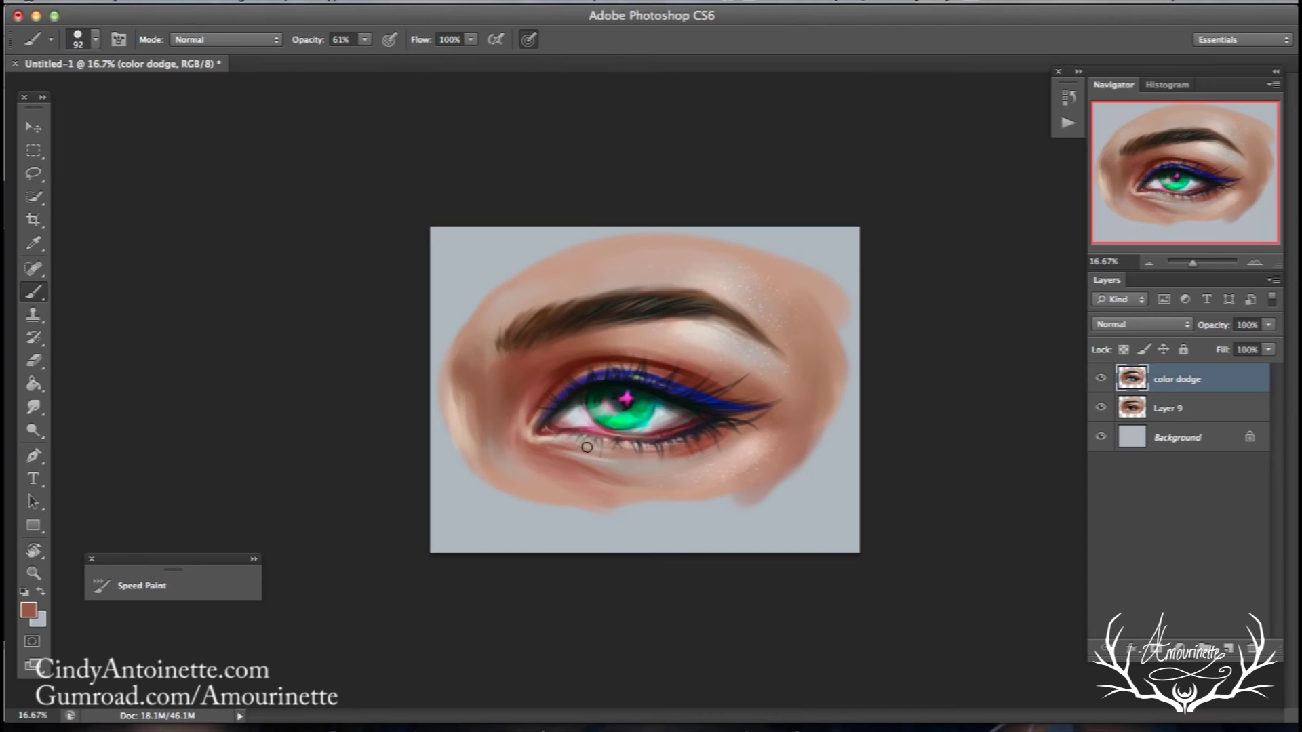
{"action": "left_click", "coordinate": [534, 442], "text": "alt"}
{"action": "left_click", "coordinate": [546, 444], "text": "alt"}
{"action": "left_click", "coordinate": [608, 448], "text": "alt"}
{"action": "left_click", "coordinate": [542, 451], "text": "alt"}
- Set the brush to 180 px and smooth the area beneath the eye with sampled skin tones
{"action": "right_click", "coordinate": [777, 311]}
{"action": "left_click", "coordinate": [779, 315]}
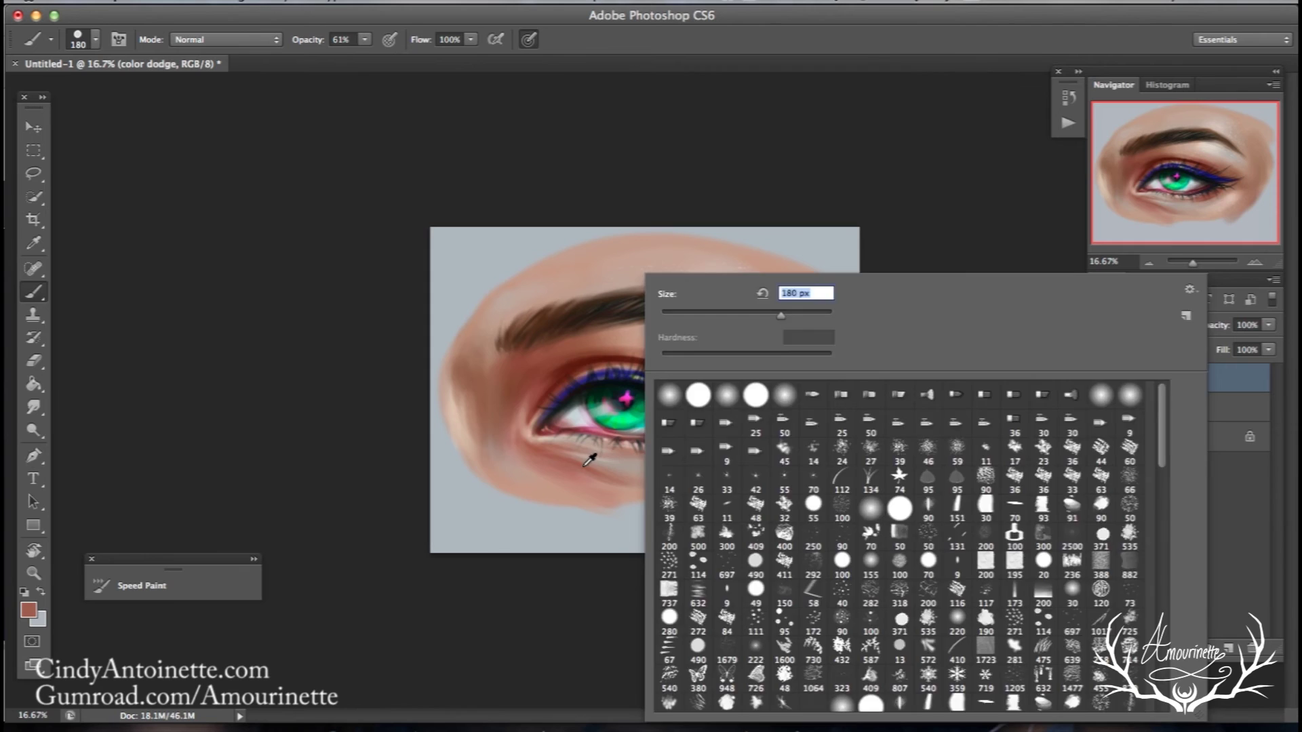
{"action": "key", "text": "Return"}
{"action": "left_click", "coordinate": [602, 486], "text": "alt"}
{"action": "left_click", "coordinate": [604, 485], "text": "alt"}
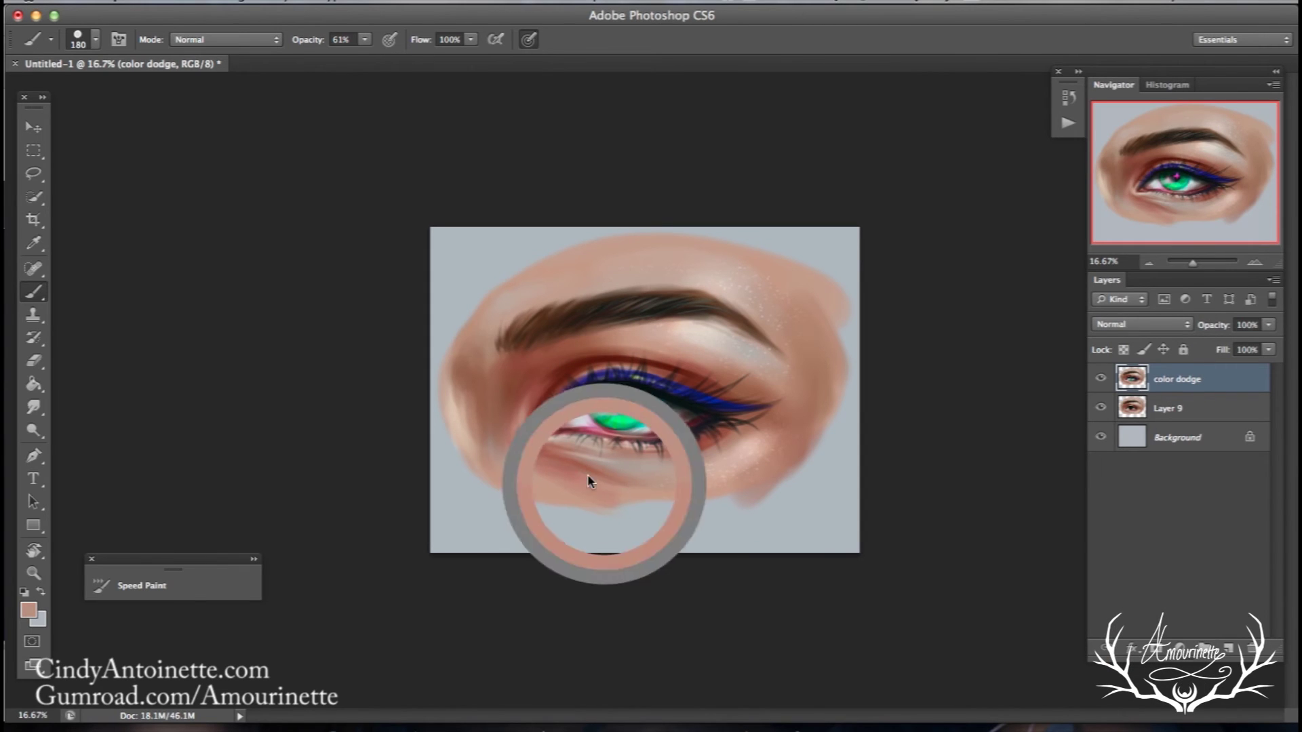
{"action": "left_click", "coordinate": [600, 472], "text": "alt"}
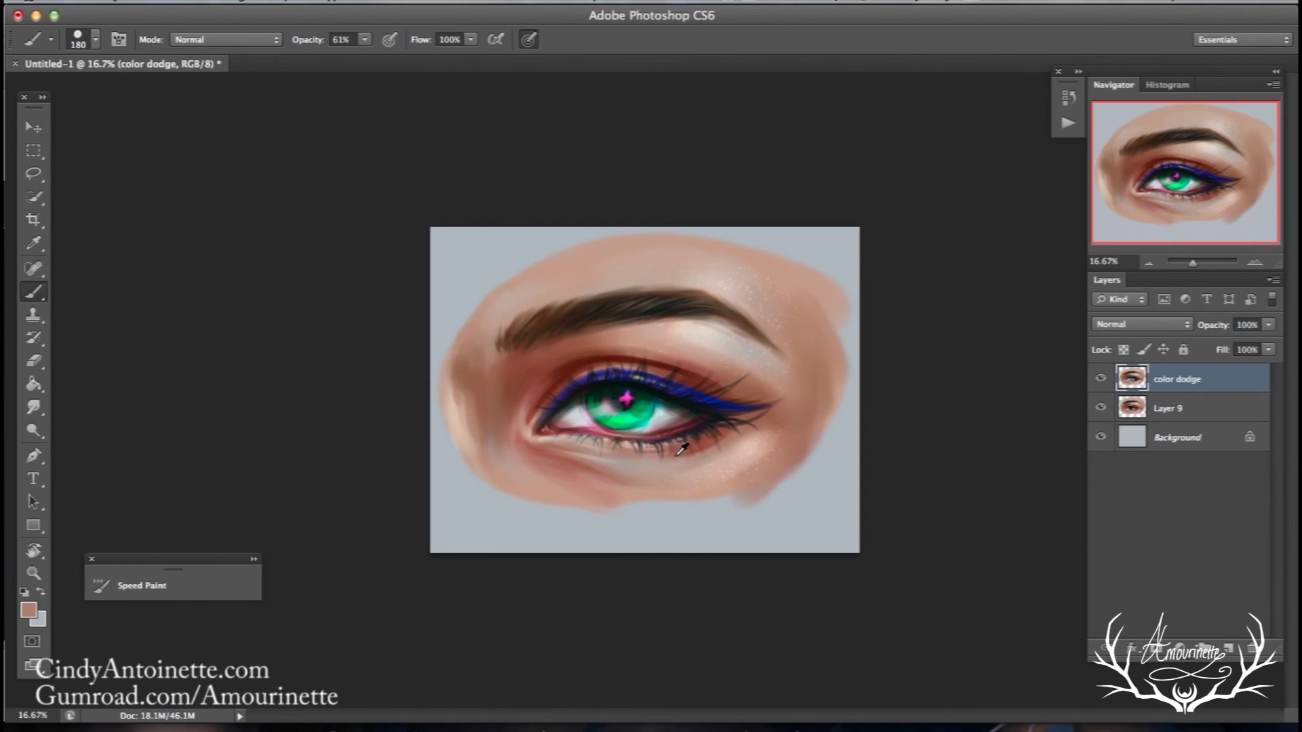
- Rotate the canvas, sample pale skin tones near the outer corner and blend the skin under the lower lashes with an 84 px brush
{"action": "left_click", "coordinate": [42, 546]}
{"action": "left_click_drag", "start_coordinate": [278, 344], "coordinate": [535, 94]}
{"action": "key", "text": "b"}
{"action": "left_click", "coordinate": [638, 518], "text": "alt"}
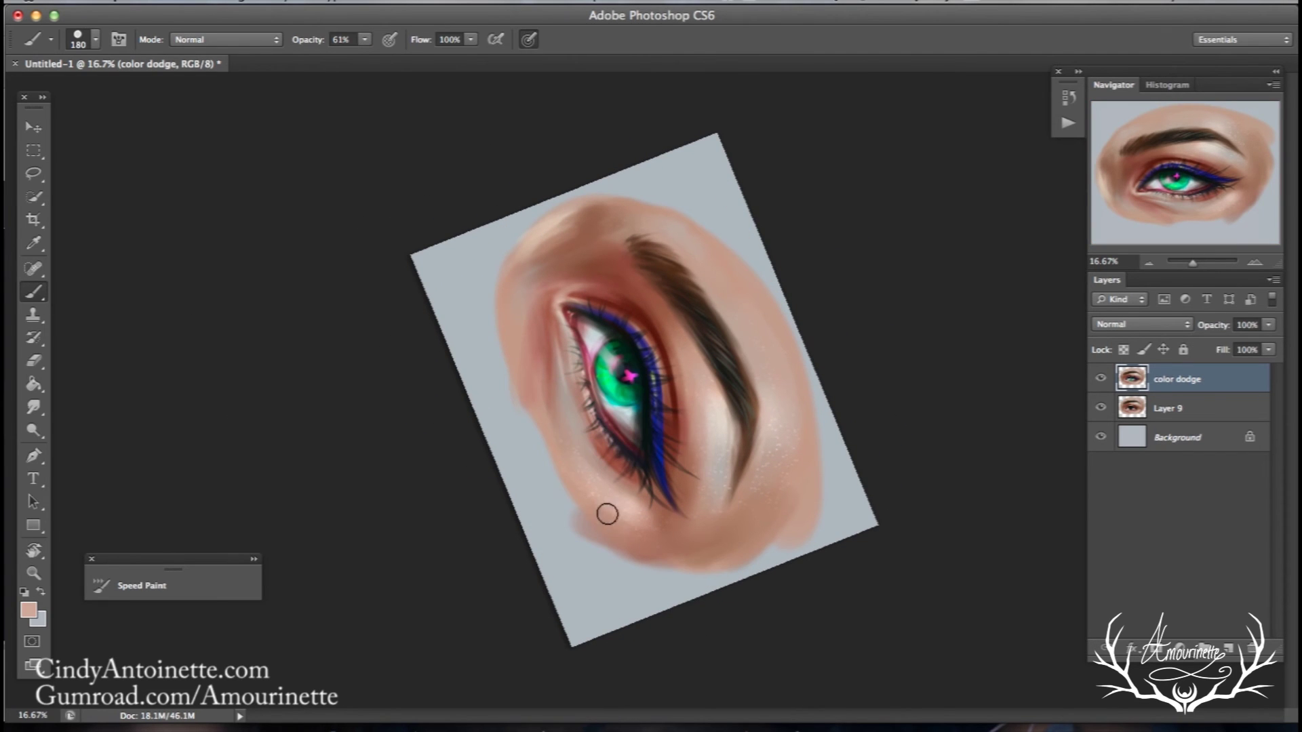
{"action": "left_click", "coordinate": [662, 519], "text": "alt"}
{"action": "left_click", "coordinate": [650, 513], "text": "alt"}
{"action": "left_click", "coordinate": [654, 518], "text": "alt"}
{"action": "right_click", "coordinate": [628, 468]}
{"action": "left_click_drag", "start_coordinate": [765, 315], "coordinate": [755, 316]}
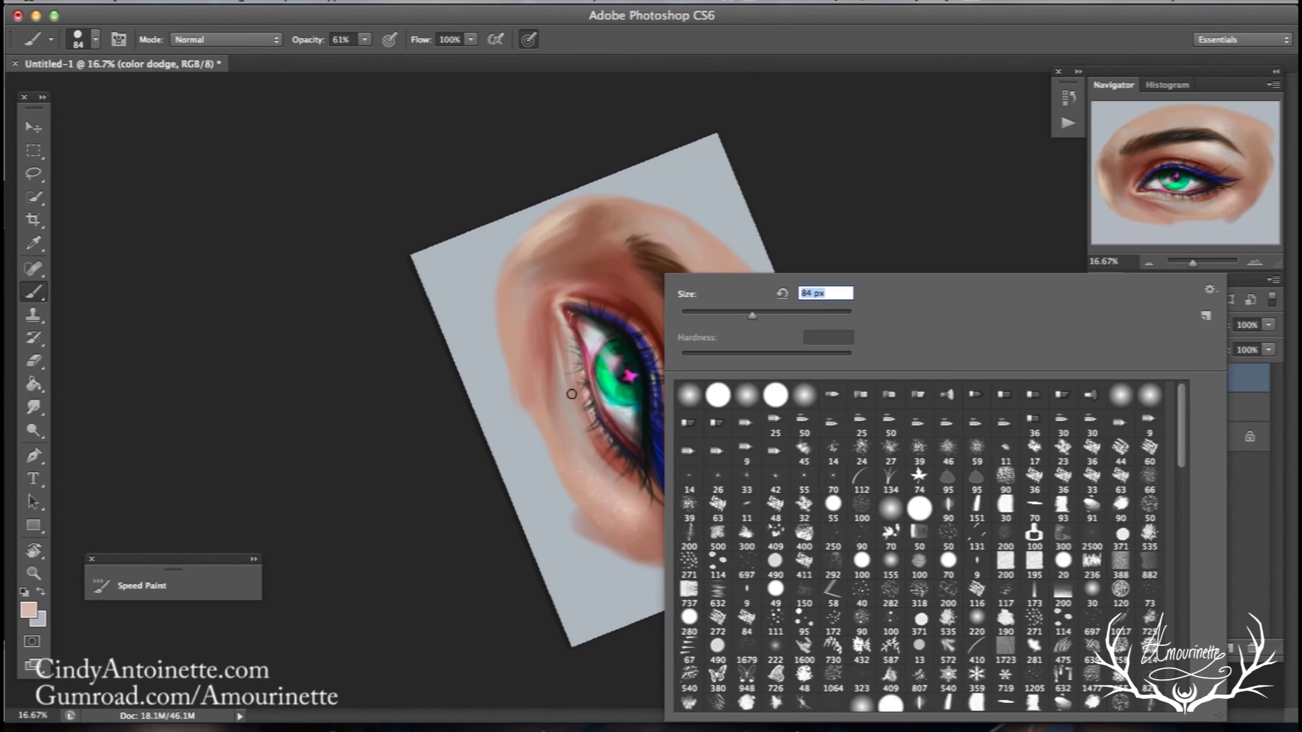
{"action": "left_click", "coordinate": [570, 391]}
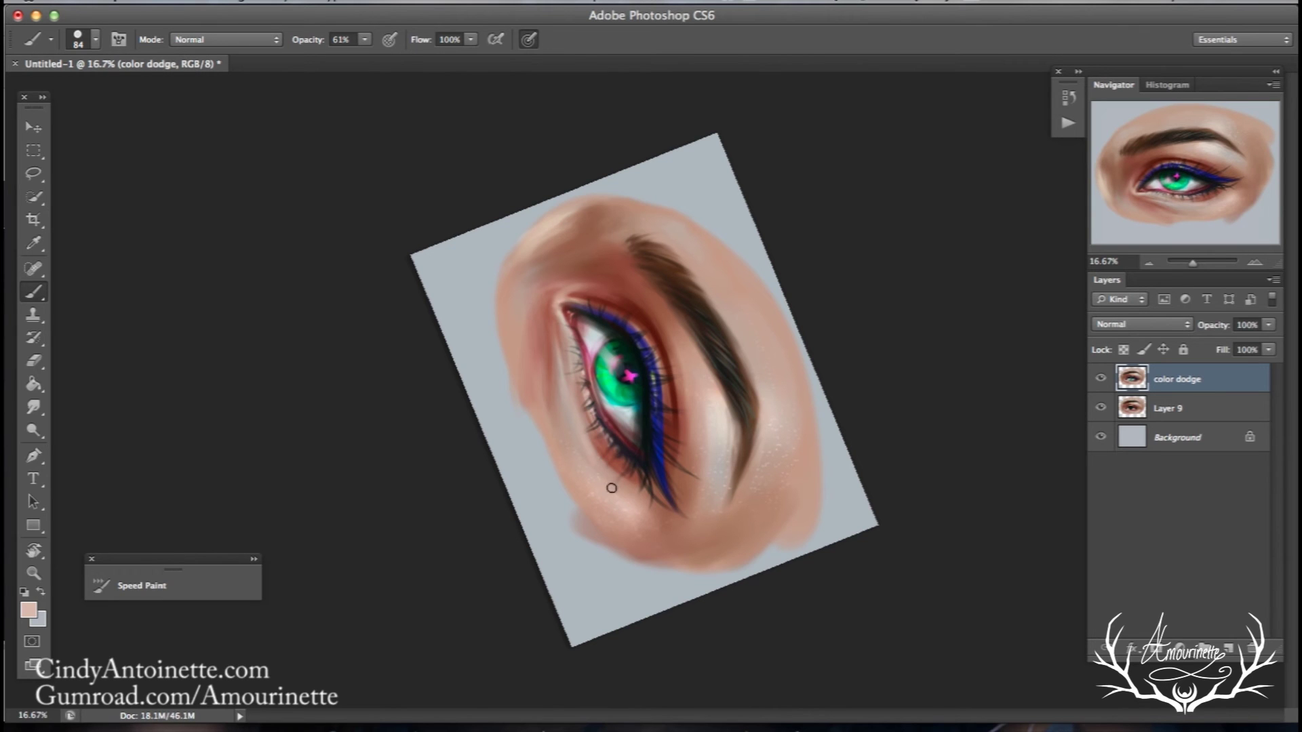
- Set the brush to 300 px and smooth the skin around the eye's outer corner with repeatedly sampled skin tones
{"action": "right_click", "coordinate": [732, 354]}
{"action": "type", "text": "300"}
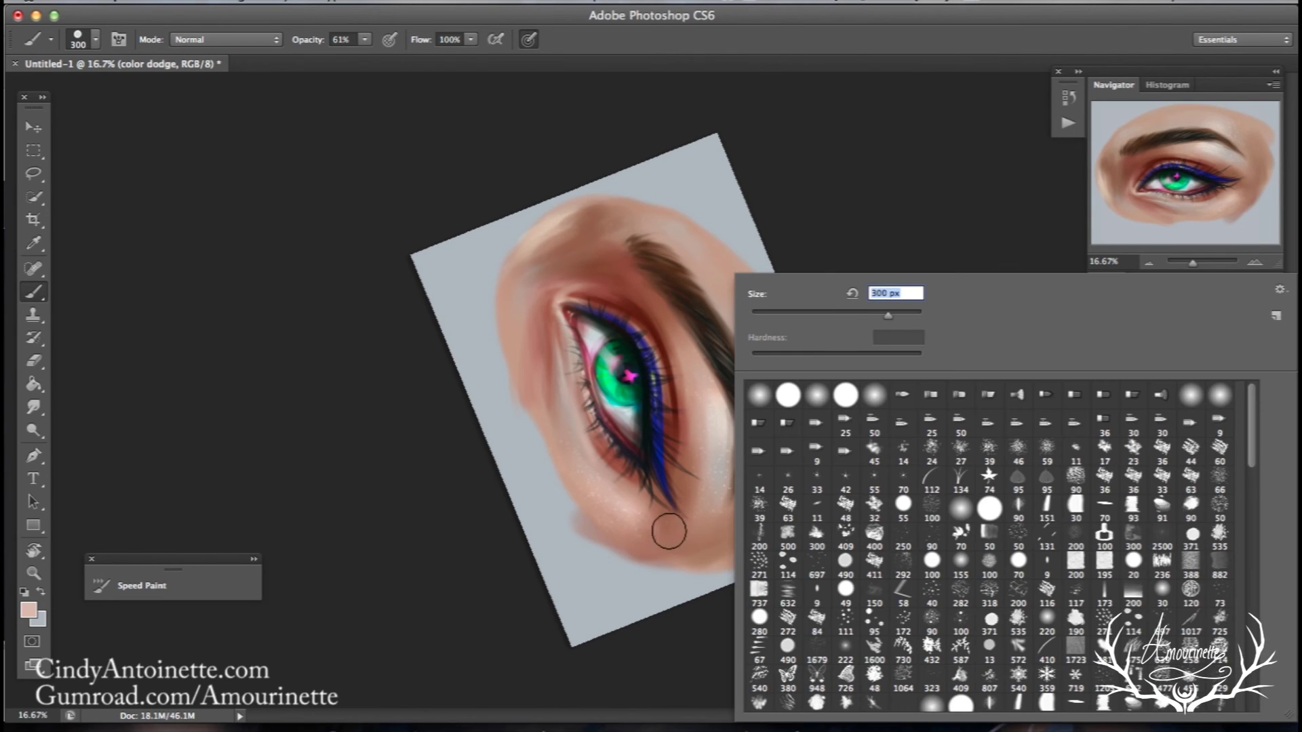
{"action": "key", "text": "Return"}
{"action": "left_click", "coordinate": [657, 535], "text": "alt"}
{"action": "left_click", "coordinate": [651, 506], "text": "alt"}
{"action": "left_click", "coordinate": [677, 435], "text": "alt"}
{"action": "mouse_move", "coordinate": [663, 507]}
{"action": "left_mouse_down"}
{"action": "mouse_move", "coordinate": [646, 490]}
{"action": "mouse_move", "coordinate": [667, 532]}
{"action": "mouse_move", "coordinate": [640, 513]}
{"action": "mouse_move", "coordinate": [640, 538]}
{"action": "left_mouse_up"}
{"action": "left_click", "coordinate": [661, 529], "text": "alt"}
{"action": "left_click", "coordinate": [634, 480], "text": "alt"}
{"action": "mouse_move", "coordinate": [633, 480]}
{"action": "left_mouse_down"}
{"action": "mouse_move", "coordinate": [664, 551]}
{"action": "mouse_move", "coordinate": [634, 502]}
{"action": "mouse_move", "coordinate": [646, 523]}
{"action": "mouse_move", "coordinate": [682, 516]}
{"action": "mouse_move", "coordinate": [627, 511]}
{"action": "mouse_move", "coordinate": [688, 529]}
{"action": "left_mouse_up"}
{"action": "left_click", "coordinate": [627, 511], "text": "alt"}
{"action": "left_click", "coordinate": [667, 546], "text": "alt"}
{"action": "left_click", "coordinate": [627, 511], "text": "alt"}
{"action": "left_click", "coordinate": [697, 511], "text": "alt"}
{"action": "left_click", "coordinate": [637, 509], "text": "alt"}
{"action": "left_click", "coordinate": [662, 521], "text": "alt"}
{"action": "left_click", "coordinate": [646, 523], "text": "alt"}
{"action": "left_click_drag", "start_coordinate": [644, 530], "coordinate": [655, 541]}
{"action": "left_click", "coordinate": [697, 503], "text": "alt"}
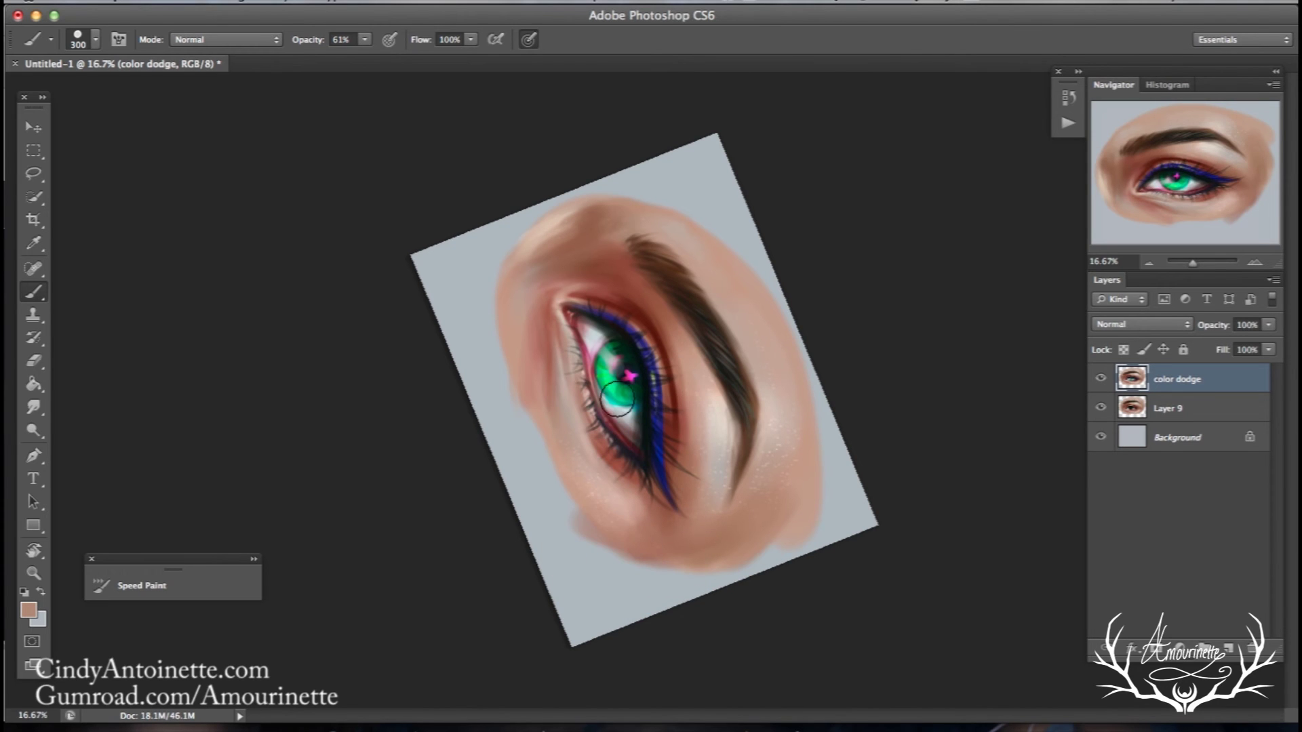
- Return the canvas to its upright angle and blend the skin beside the outer and inner corners with sampled tones
{"action": "left_click", "coordinate": [33, 551]}
{"action": "left_click_drag", "start_coordinate": [226, 269], "coordinate": [258, 435]}
{"action": "left_click", "coordinate": [33, 292]}
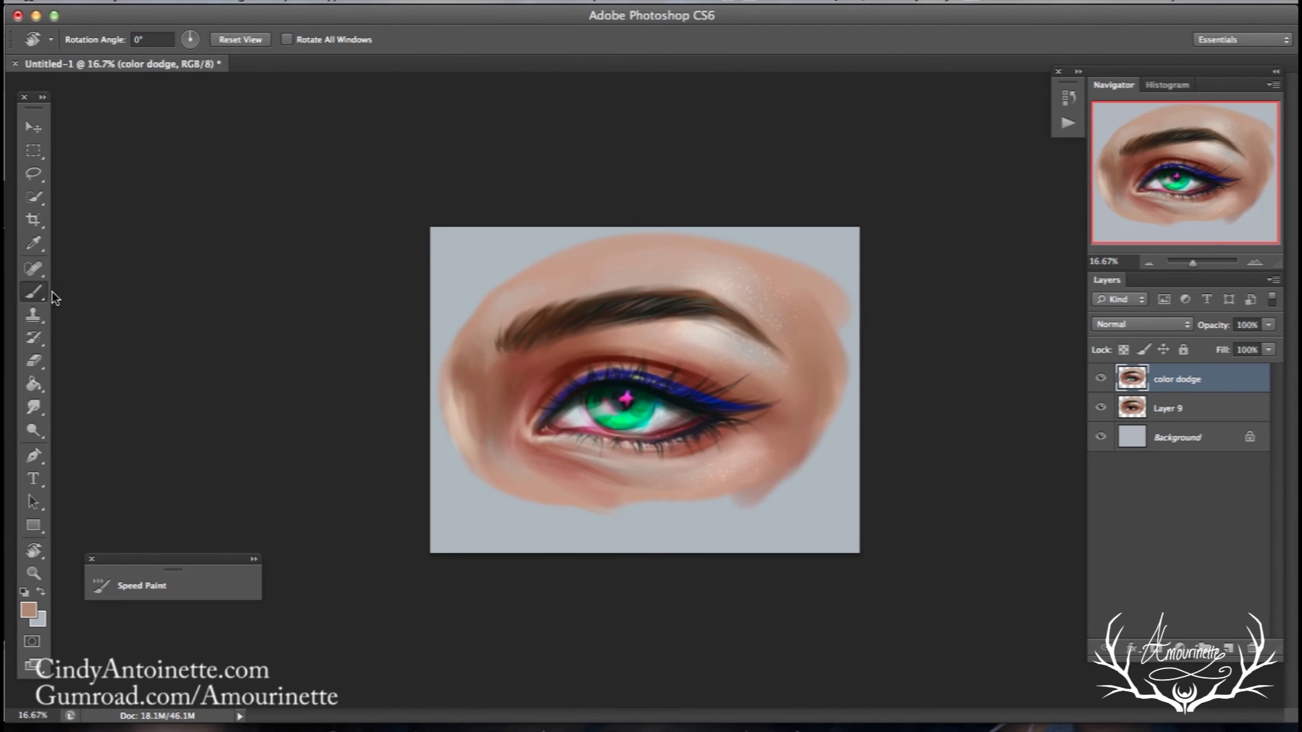
{"action": "left_click", "coordinate": [784, 411], "text": "alt"}
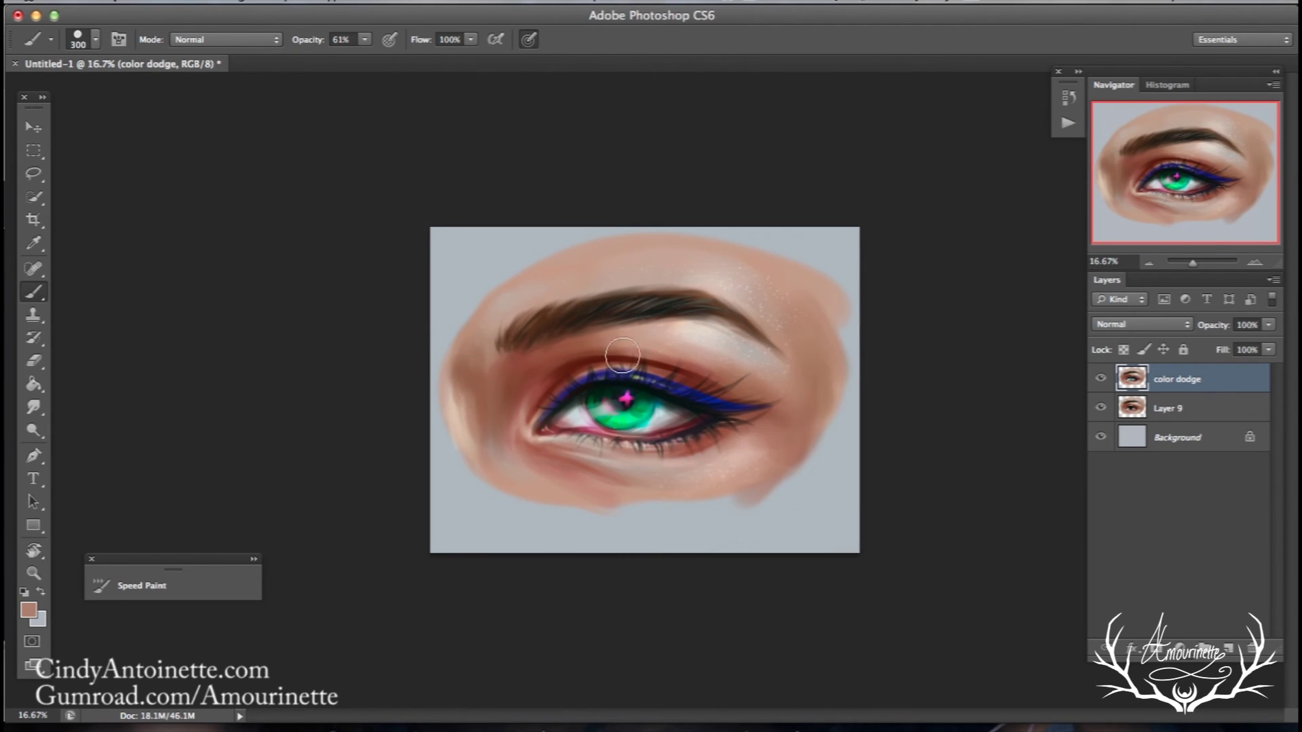
{"action": "left_click", "coordinate": [470, 399], "text": "alt"}
{"action": "left_click", "coordinate": [479, 383], "text": "alt"}
{"action": "left_click", "coordinate": [473, 361], "text": "alt"}
- Set the eraser to 258 px, soften the skin's outer edge beside the inner corner and hide Layer 9
{"action": "left_click", "coordinate": [33, 361]}
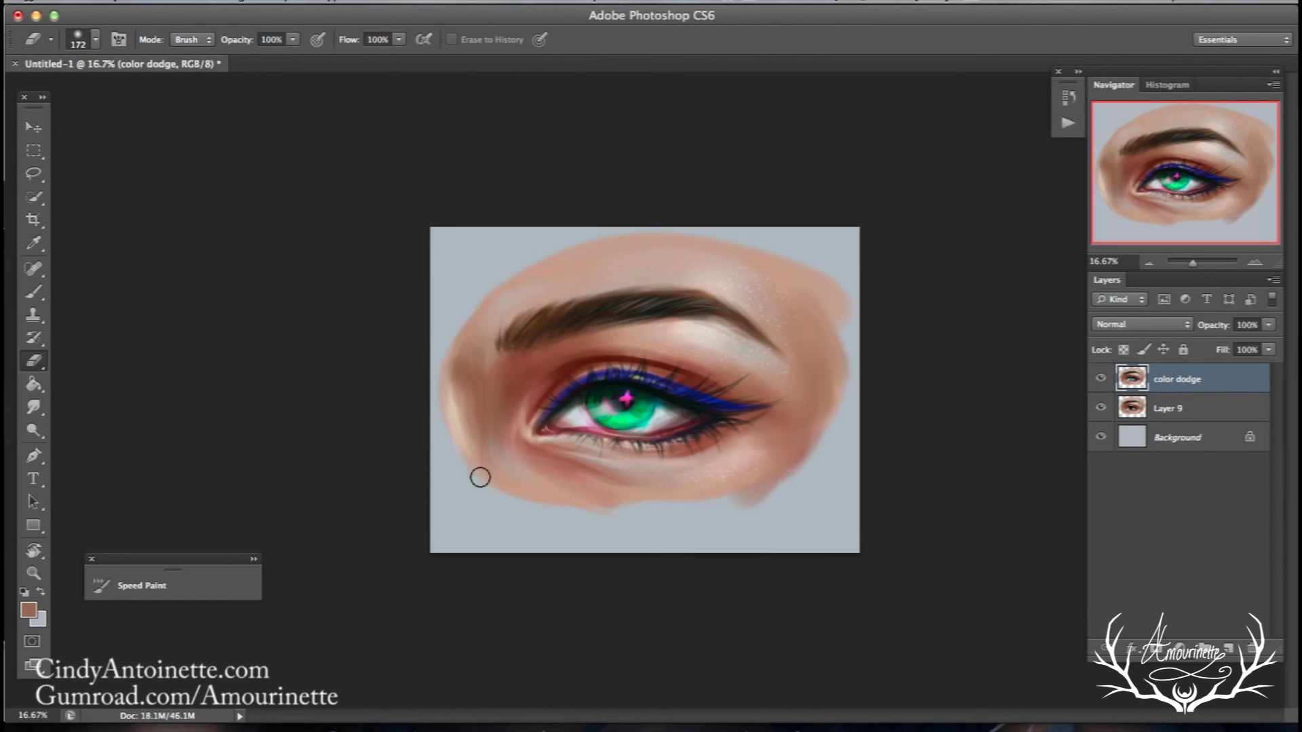
{"action": "right_click", "coordinate": [645, 336]}
{"action": "left_click", "coordinate": [796, 315]}
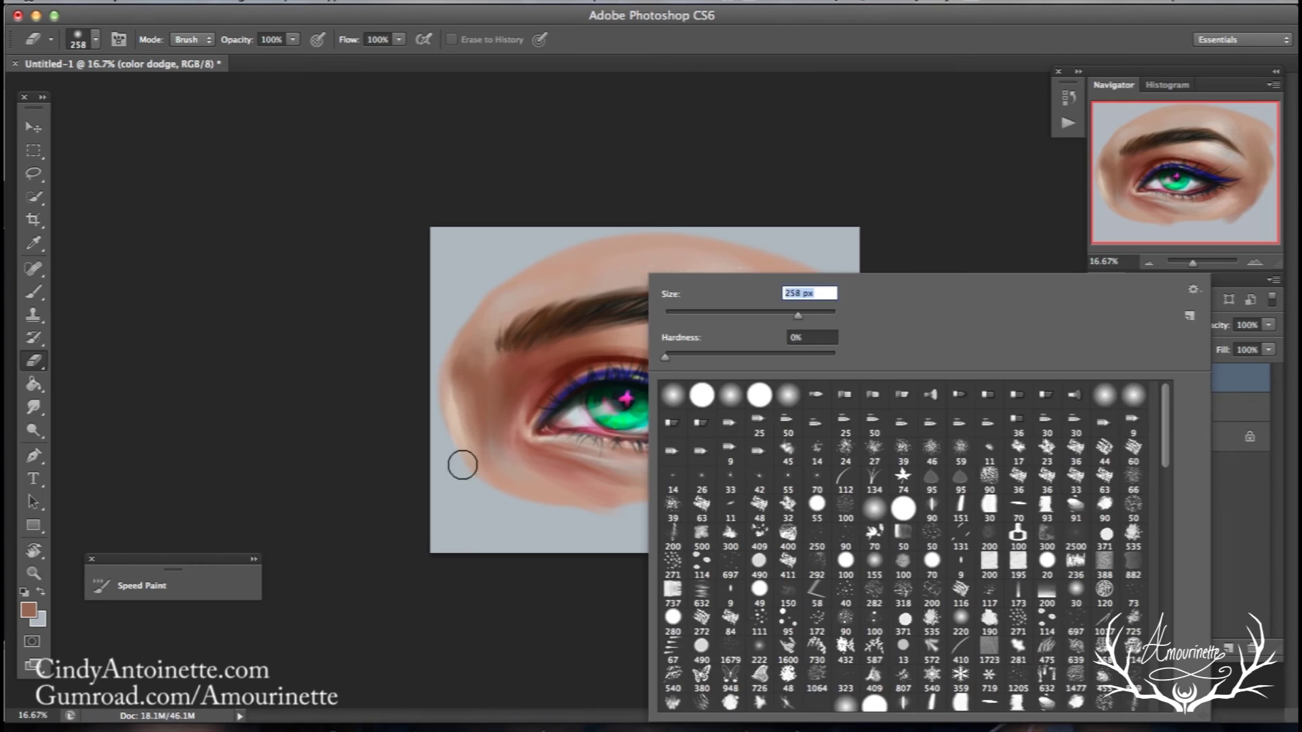
{"action": "left_click_drag", "start_coordinate": [459, 459], "coordinate": [472, 303]}
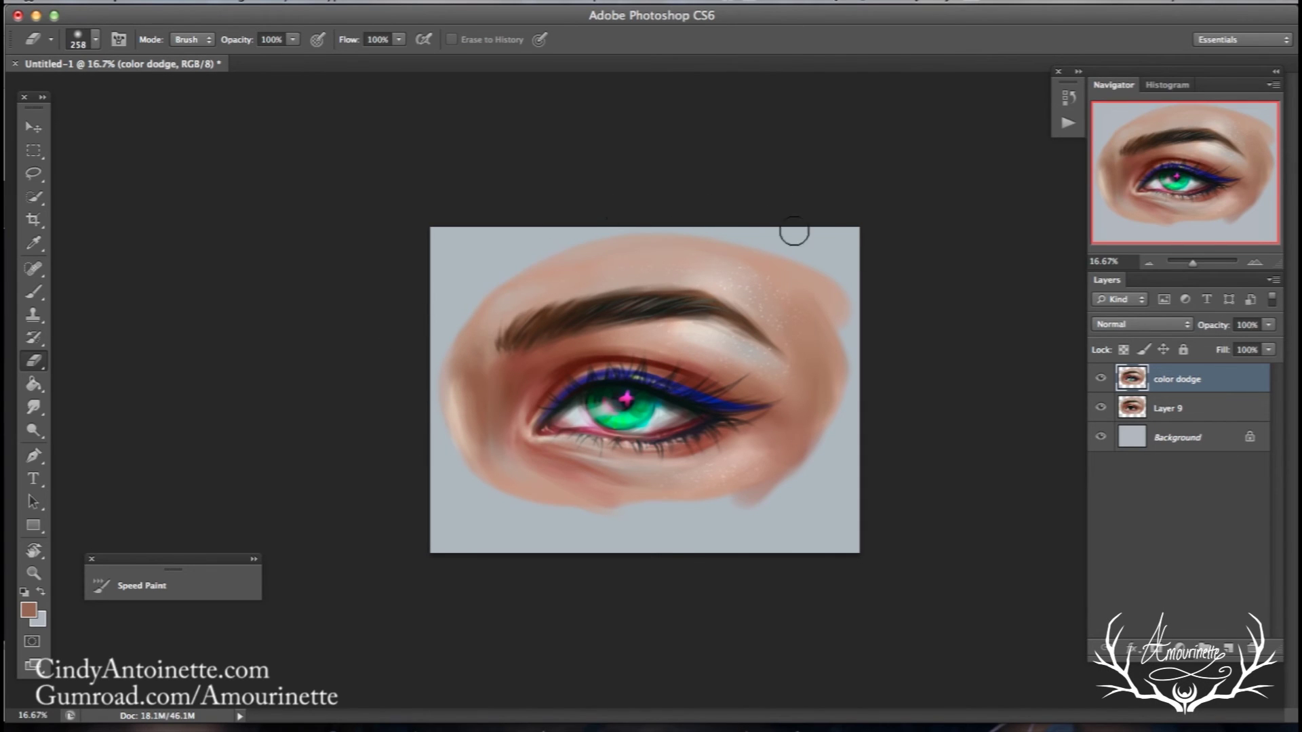
{"action": "left_click", "coordinate": [1101, 408]}
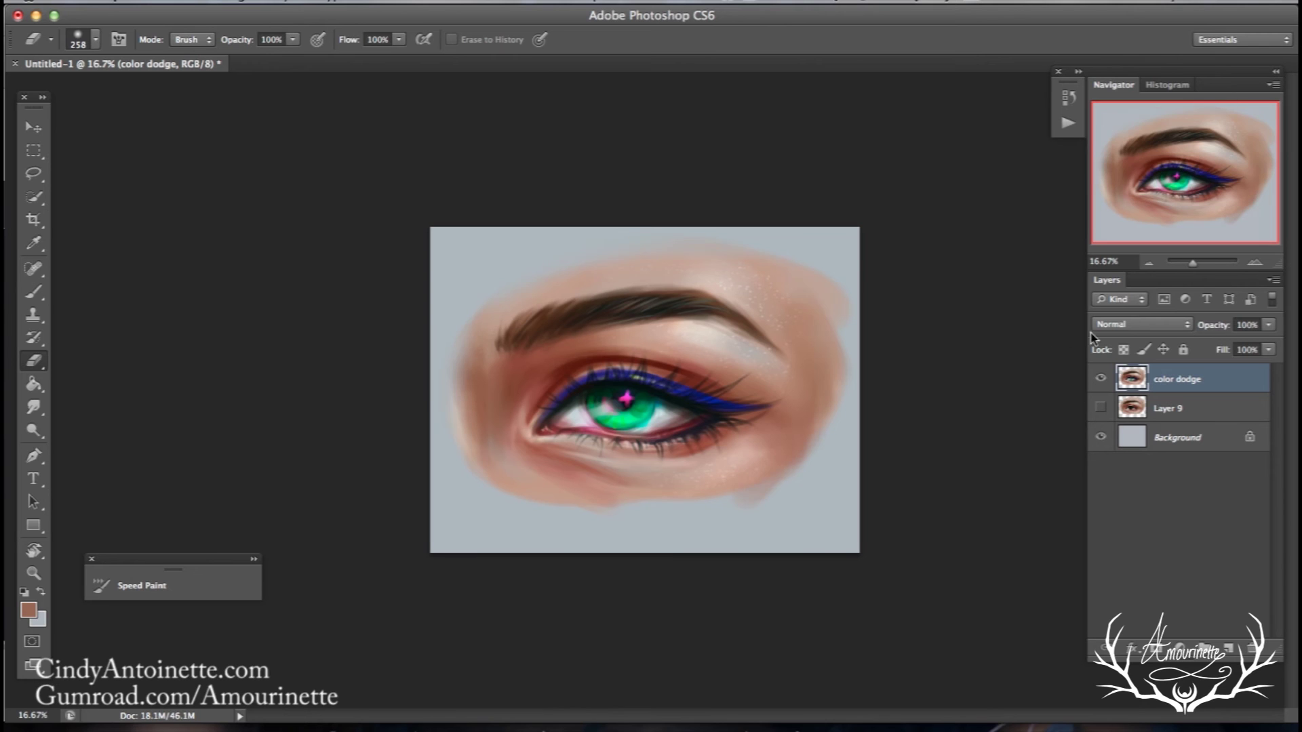
- Step back through the last eraser strokes around the skin's edge
{"action": "left_click", "coordinate": [187, 7]}
{"action": "left_click", "coordinate": [215, 49]}
{"action": "left_click", "coordinate": [189, 2]}
{"action": "left_click", "coordinate": [214, 50]}
{"action": "left_click", "coordinate": [190, 2]}
{"action": "left_click", "coordinate": [214, 51]}
{"action": "left_click", "coordinate": [190, 2]}
{"action": "left_click", "coordinate": [210, 50]}
{"action": "left_click", "coordinate": [195, 2]}
{"action": "left_click", "coordinate": [212, 50]}
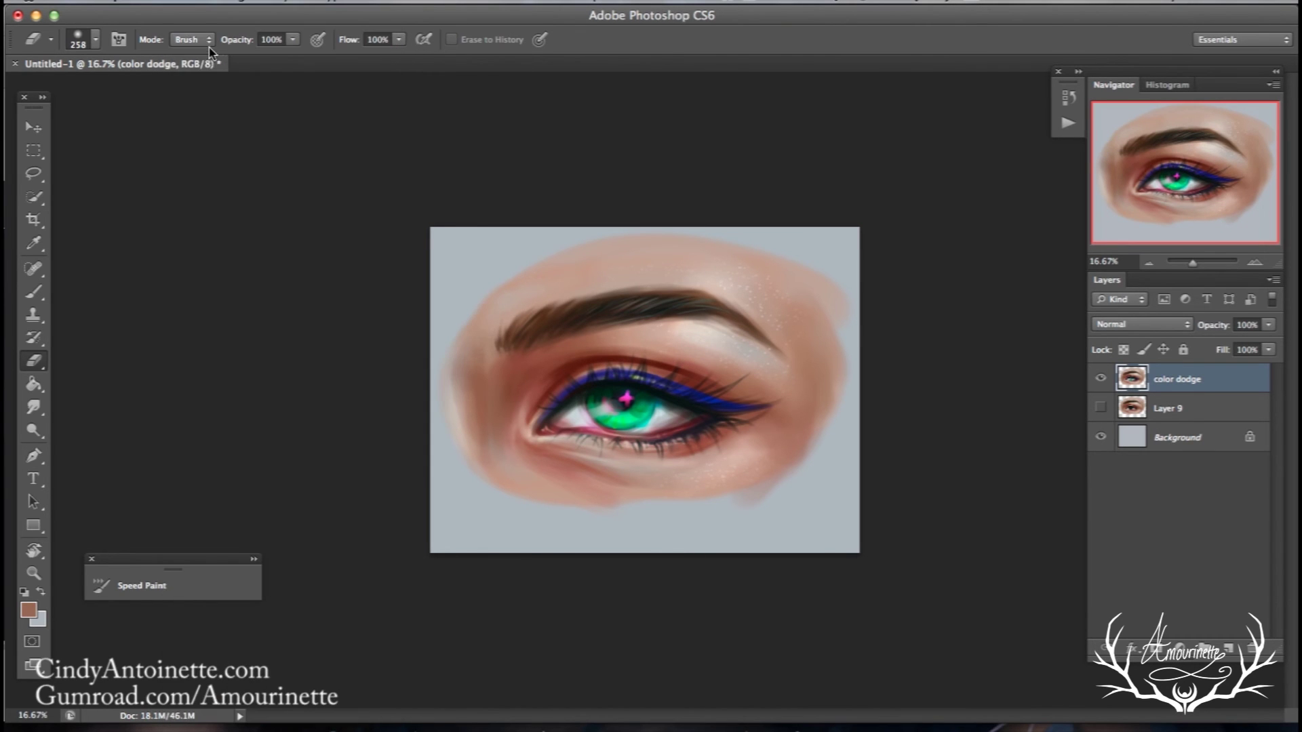
{"action": "left_click", "coordinate": [198, 2]}
{"action": "left_click", "coordinate": [209, 51]}
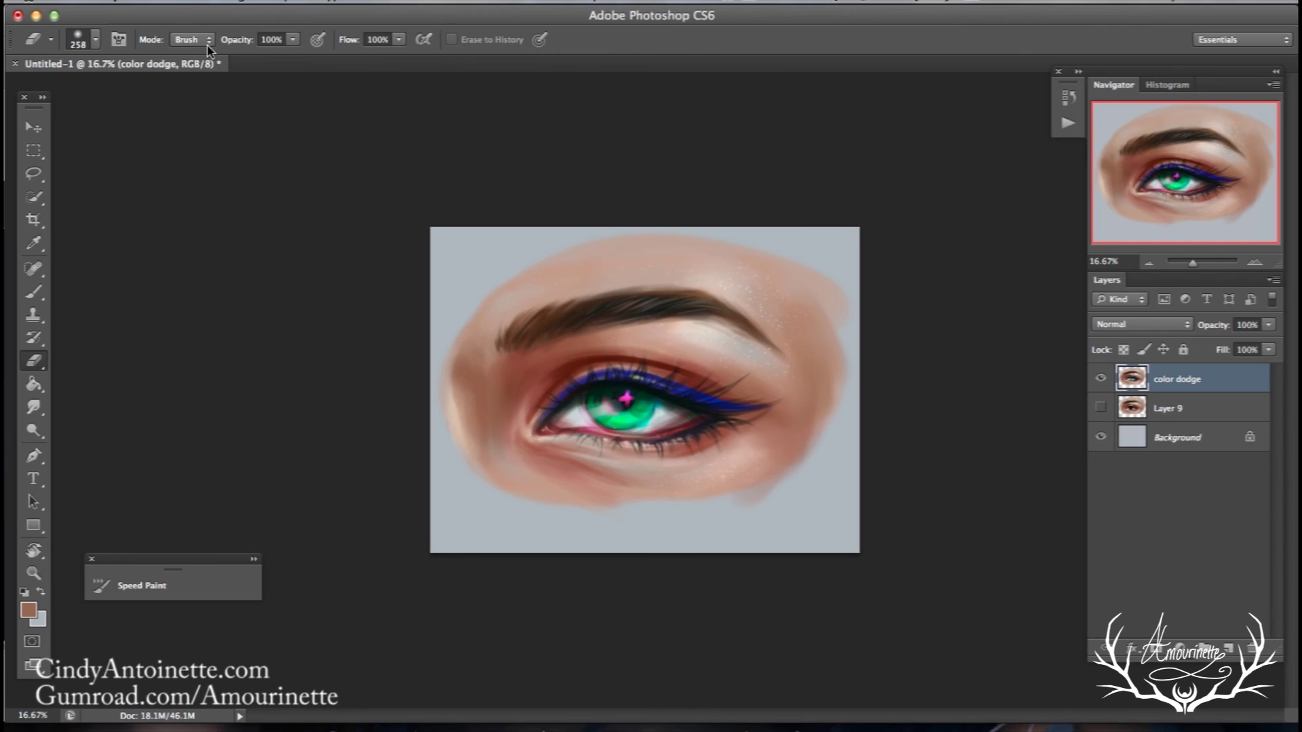
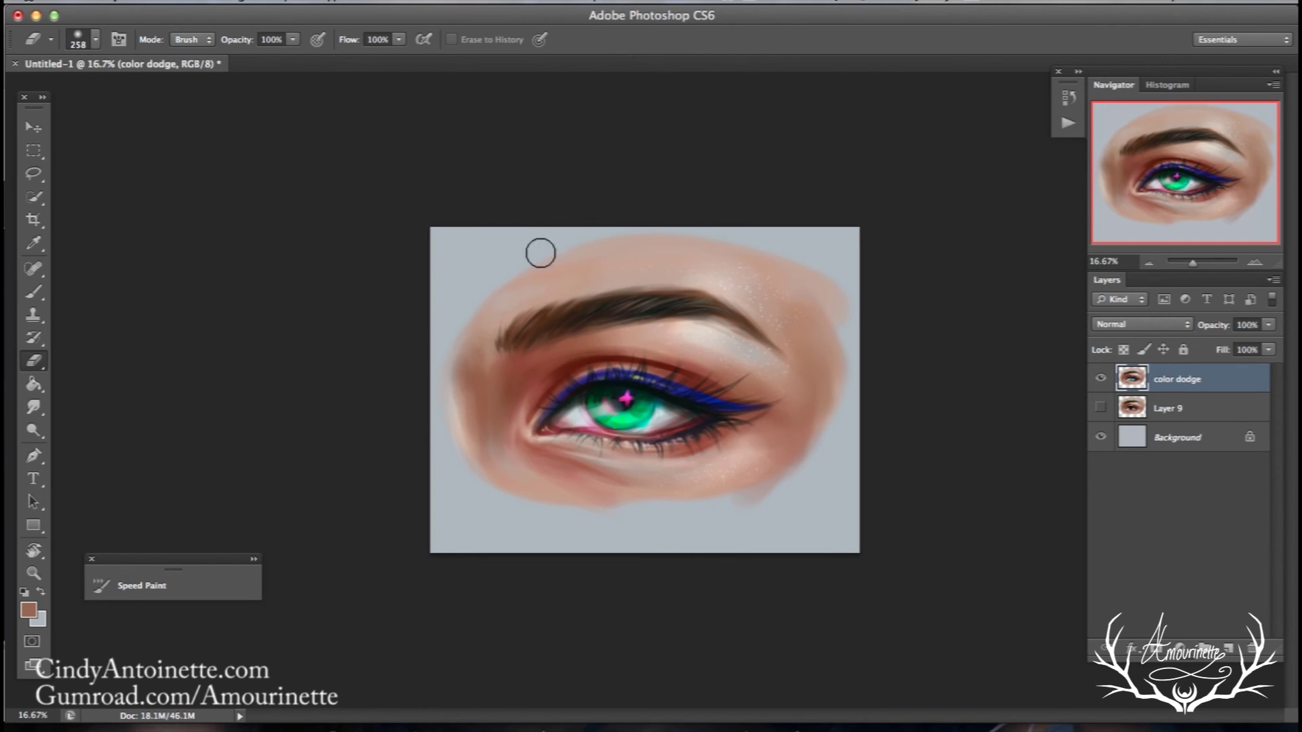
- Erase the uneven skin edges from above the brow's arch around the outer side to beneath the outer corner
{"action": "mouse_move", "coordinate": [720, 239]}
{"action": "left_mouse_down"}
{"action": "mouse_move", "coordinate": [745, 231]}
{"action": "mouse_move", "coordinate": [862, 299]}
{"action": "mouse_move", "coordinate": [847, 462]}
{"action": "left_mouse_up"}
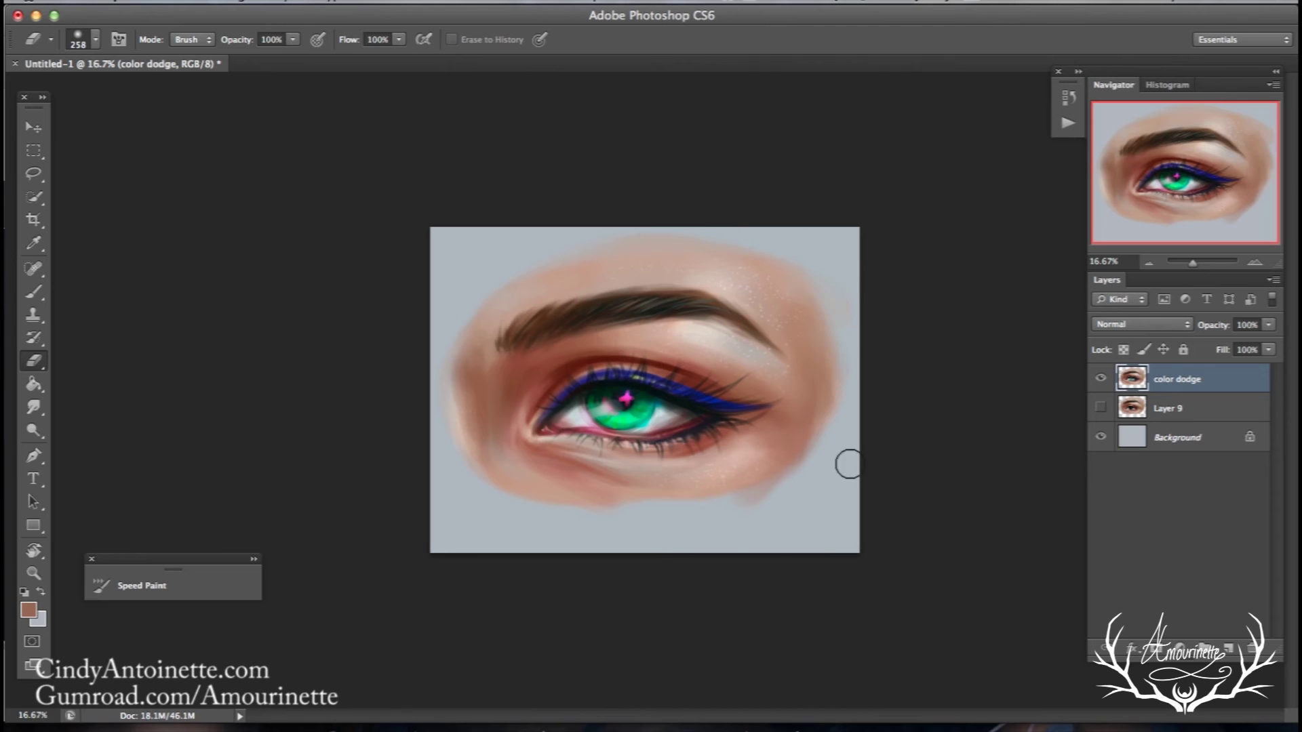
{"action": "left_click_drag", "start_coordinate": [736, 503], "coordinate": [809, 474]}
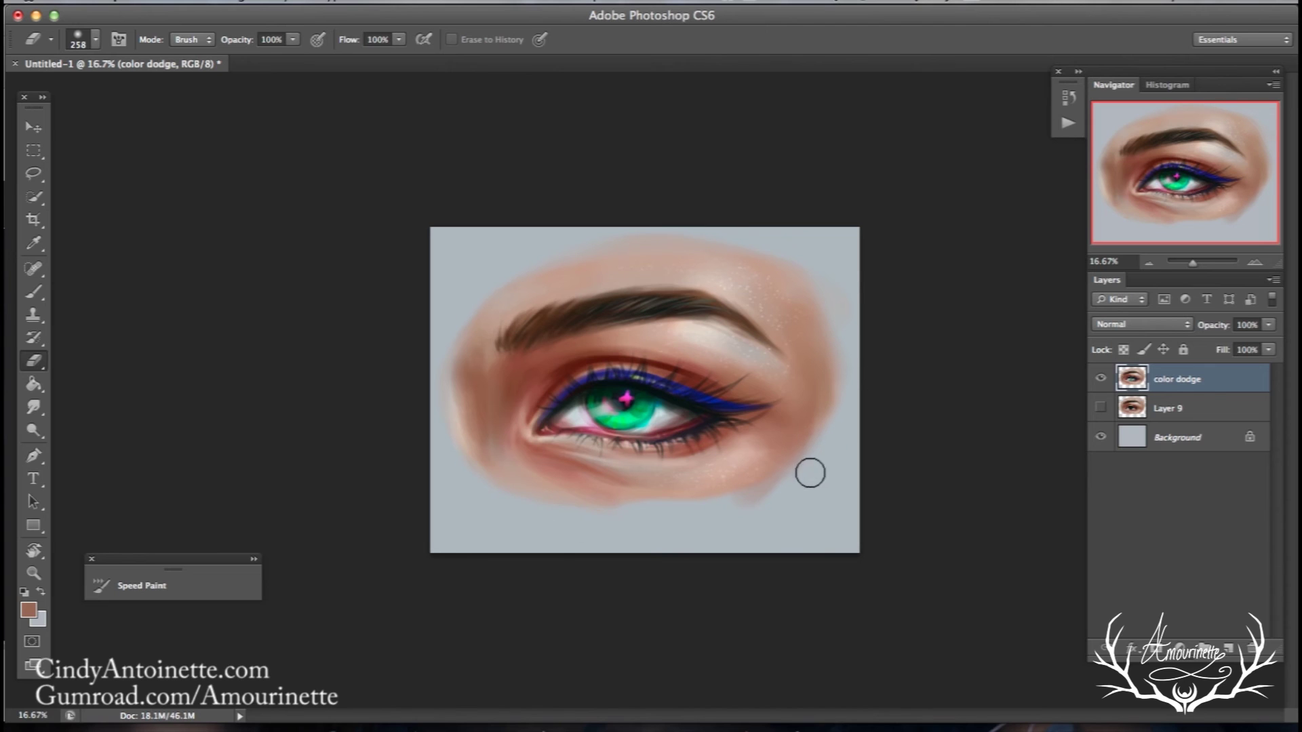
- Paint the lower, outer and inner skin areas with sampled tones using the 300 px brush to even out the shape
{"action": "left_click", "coordinate": [34, 291]}
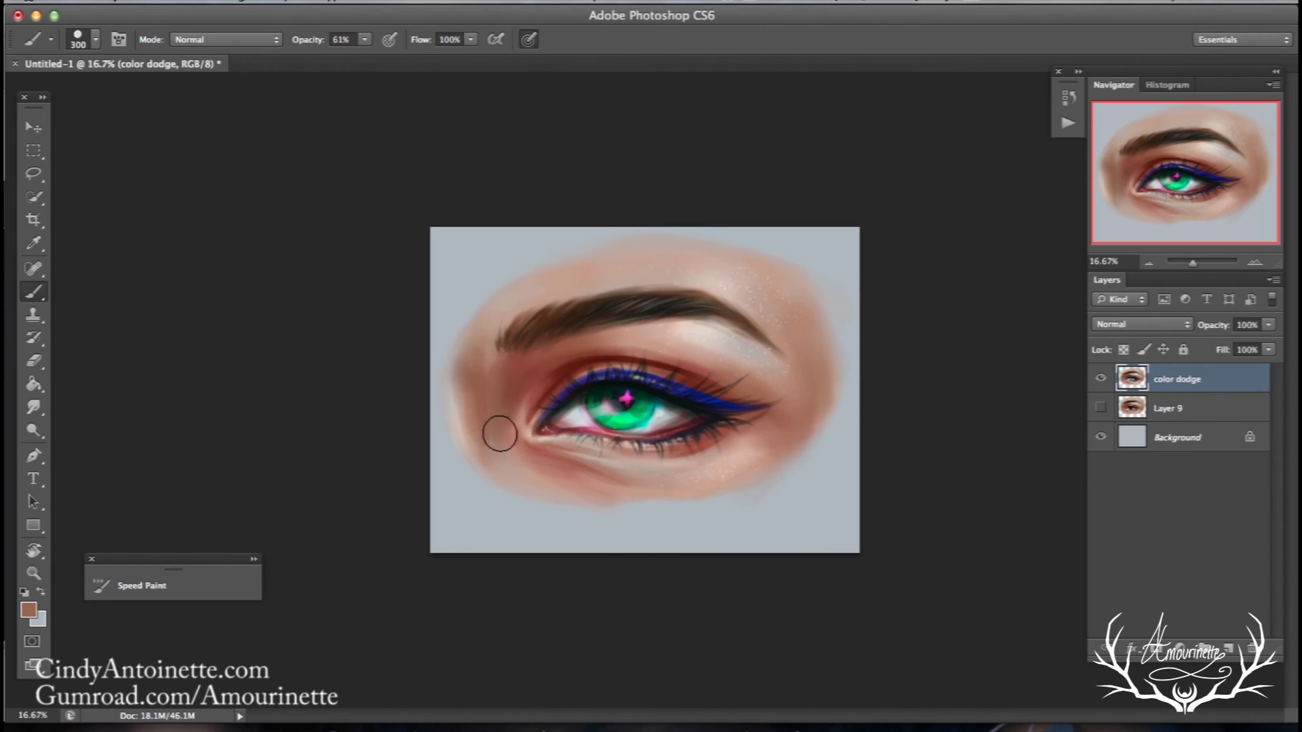
{"action": "left_click", "coordinate": [579, 492], "text": "alt"}
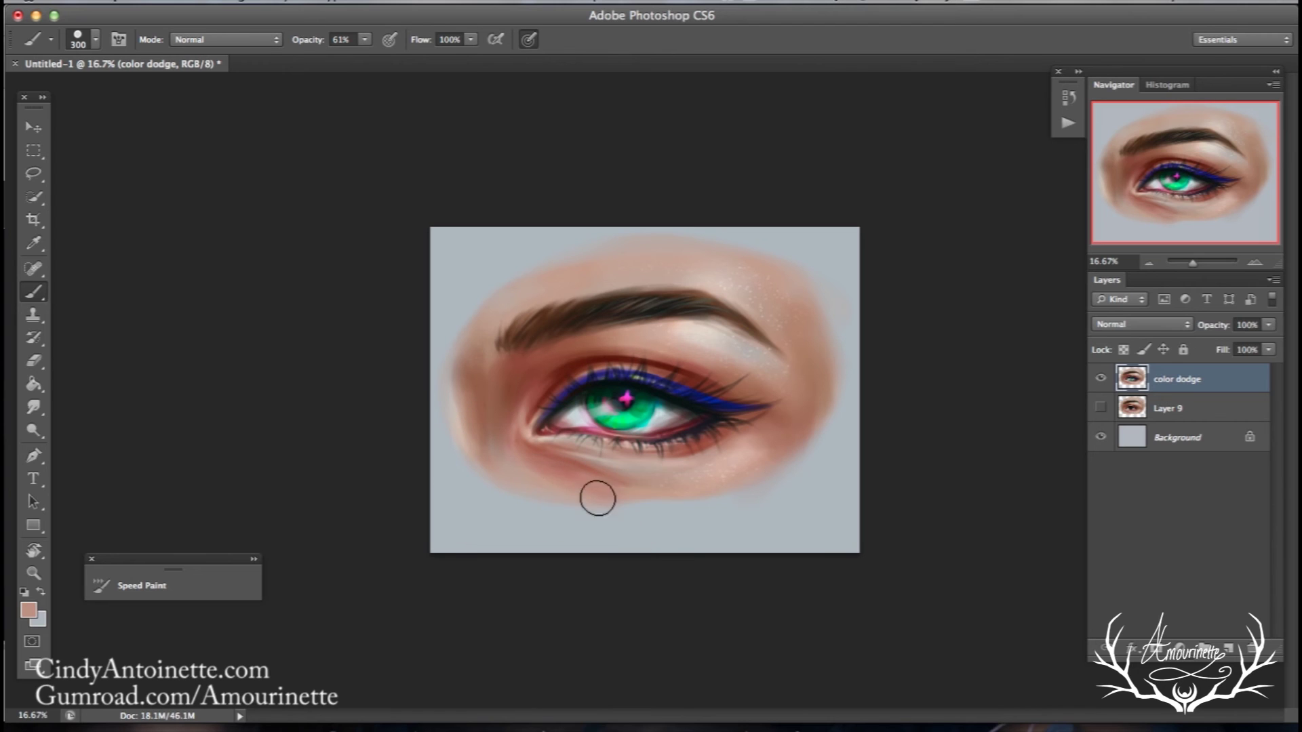
{"action": "mouse_move", "coordinate": [527, 482]}
{"action": "left_mouse_down"}
{"action": "mouse_move", "coordinate": [706, 491]}
{"action": "mouse_move", "coordinate": [610, 500]}
{"action": "mouse_move", "coordinate": [732, 459]}
{"action": "mouse_move", "coordinate": [618, 499]}
{"action": "left_mouse_up"}
{"action": "left_click", "coordinate": [788, 428], "text": "alt"}
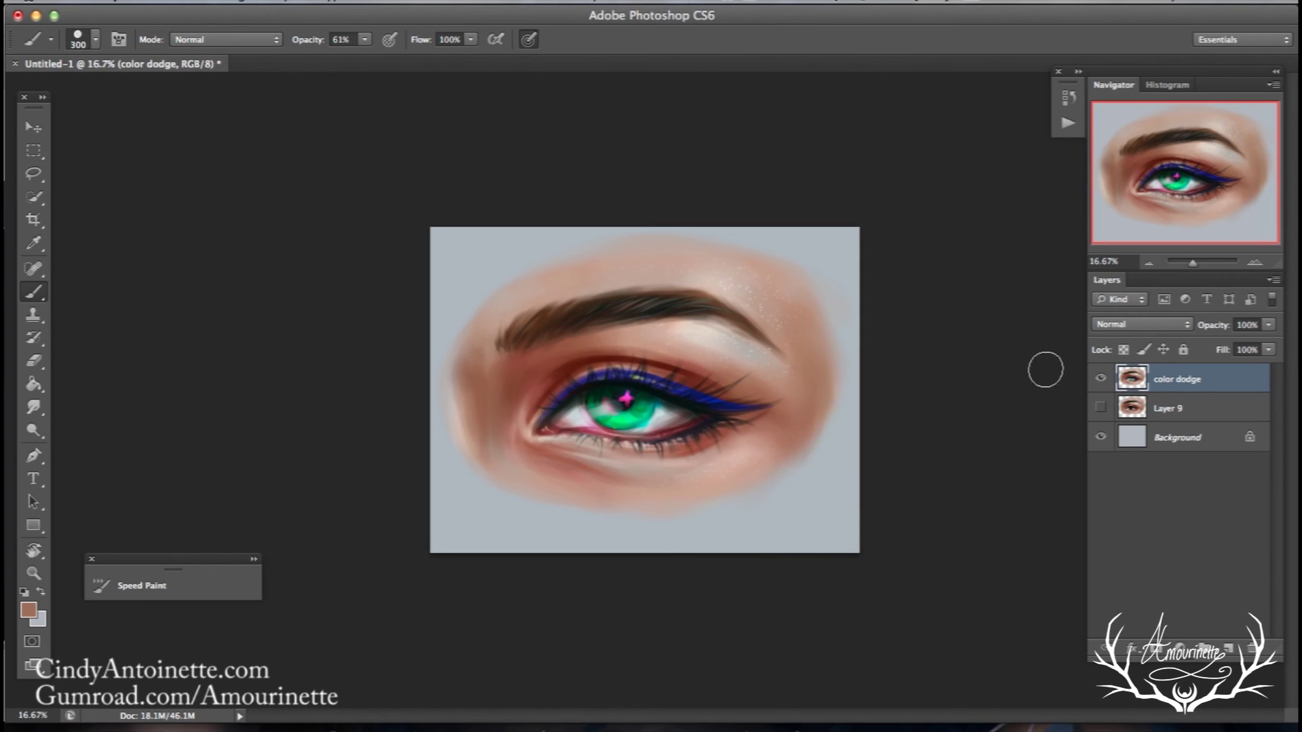
{"action": "left_click", "coordinate": [496, 417], "text": "alt"}
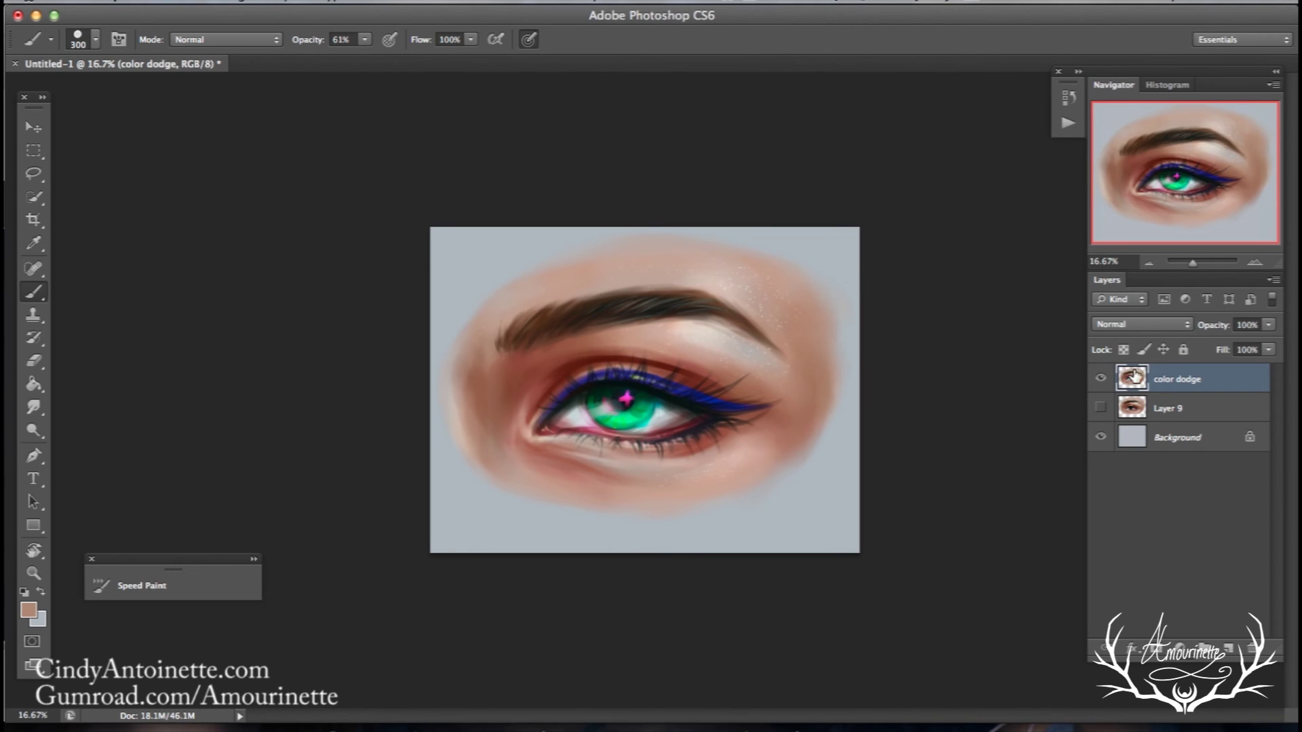
- Duplicate the color dodge layer and apply a High Pass filter with a 4.4 px radius to the copy
{"action": "right_click", "coordinate": [1156, 380]}
{"action": "left_click", "coordinate": [1028, 220]}
{"action": "key", "text": "Return"}
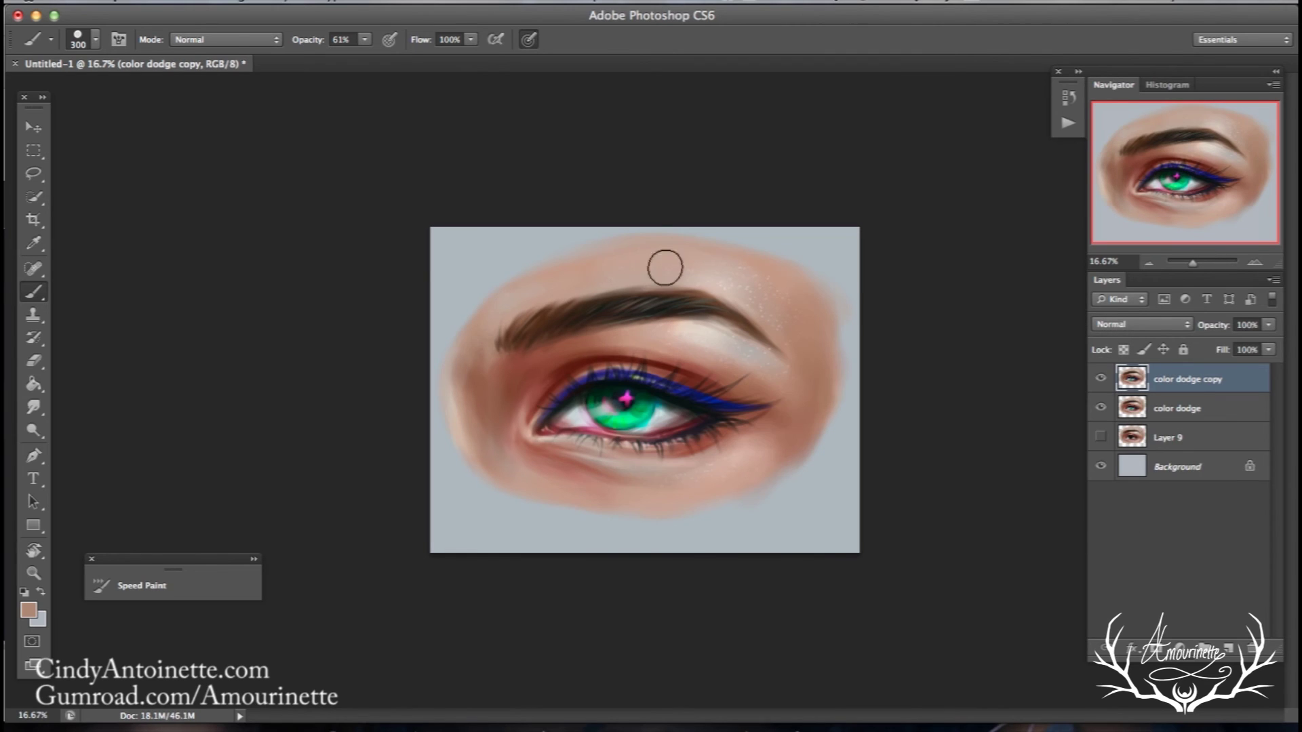
{"action": "left_click", "coordinate": [440, 3]}
{"action": "mouse_move", "coordinate": [612, 339]}
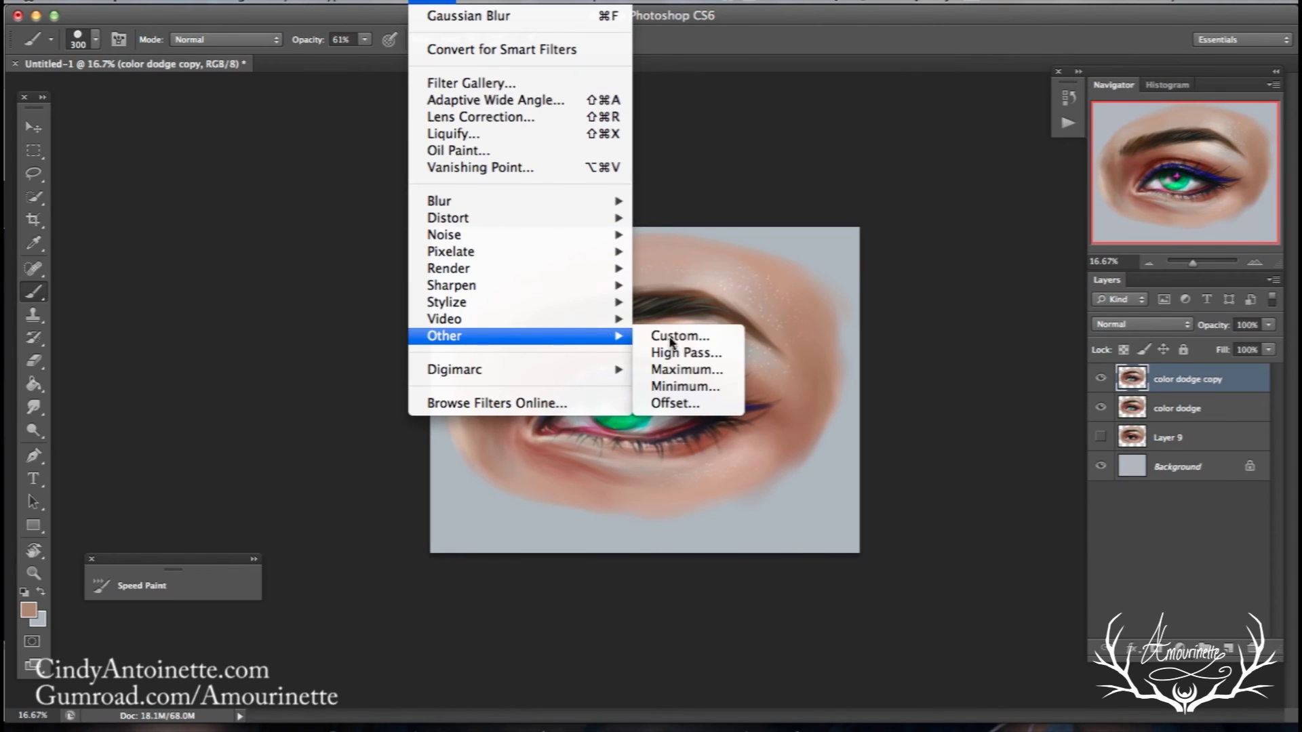
{"action": "left_click", "coordinate": [709, 353]}
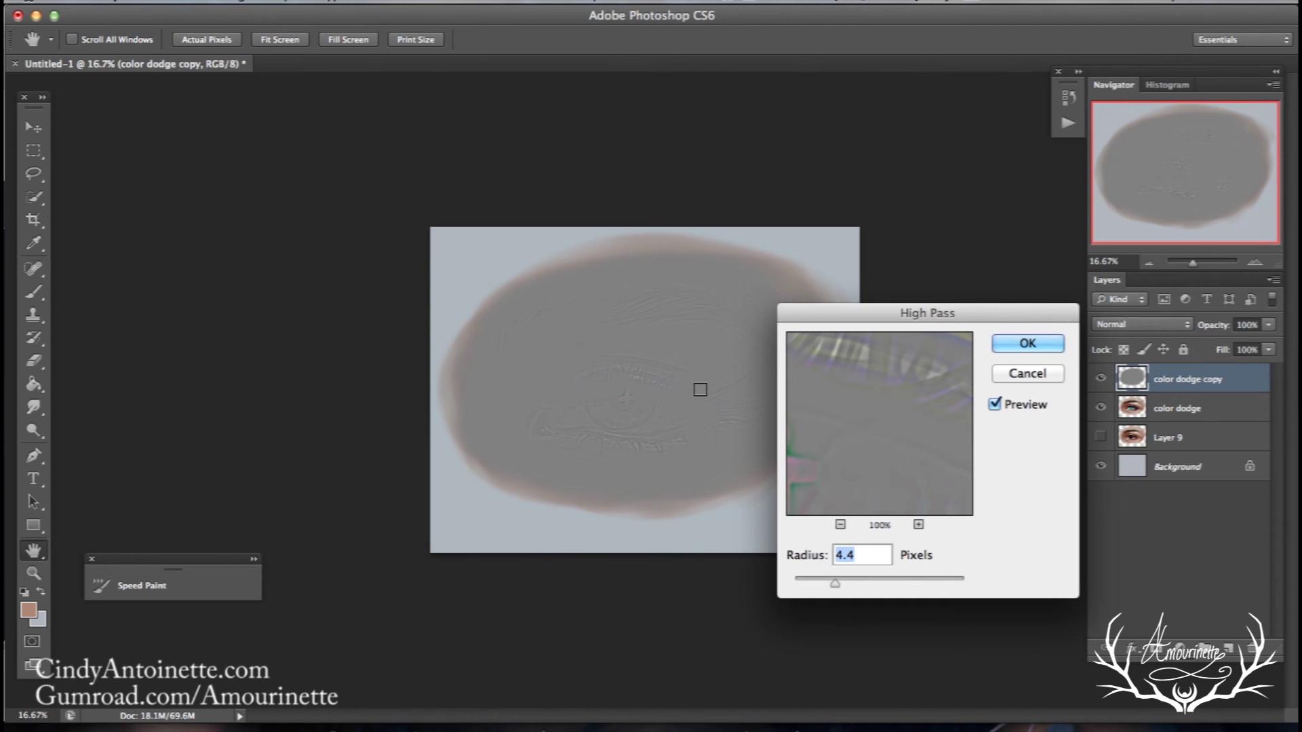
{"action": "left_click", "coordinate": [1027, 344]}
- Try Soft Light on the High Pass layer, and settle on Hard Light blending at 71% opacity
{"action": "left_click", "coordinate": [1132, 324]}
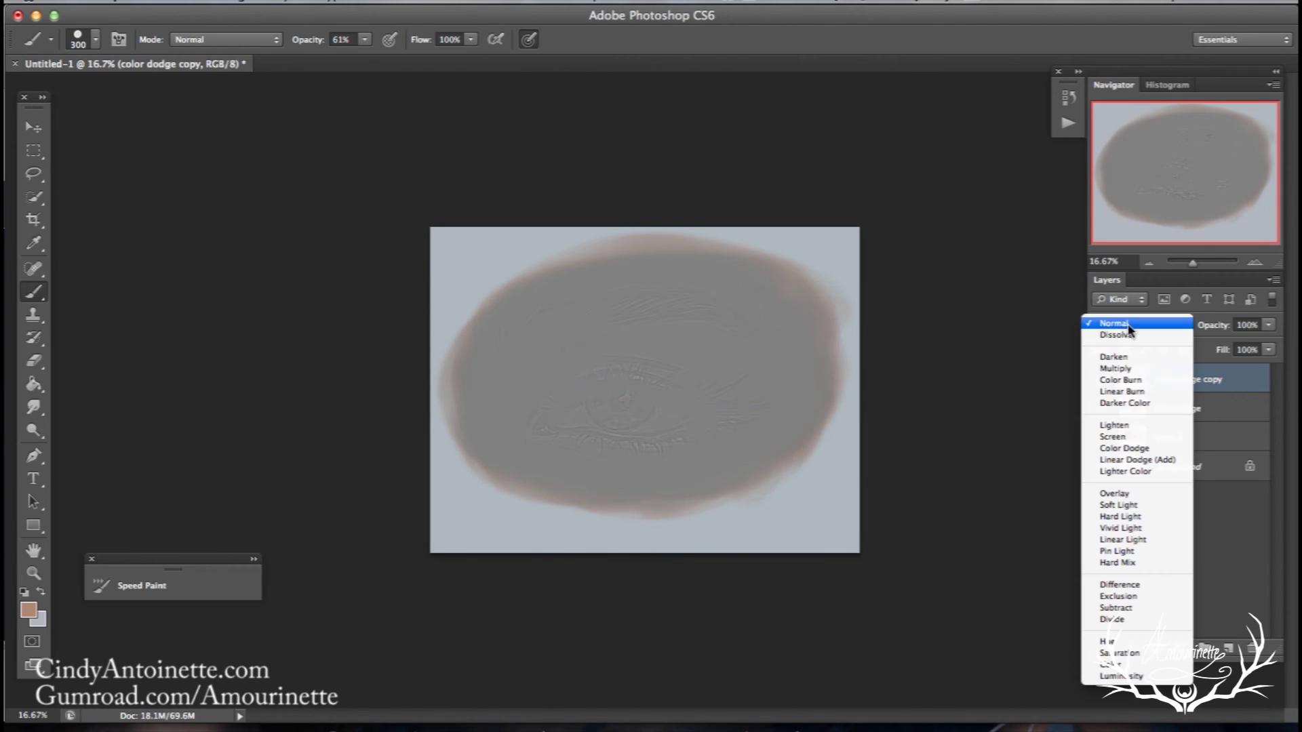
{"action": "left_click", "coordinate": [1105, 507]}
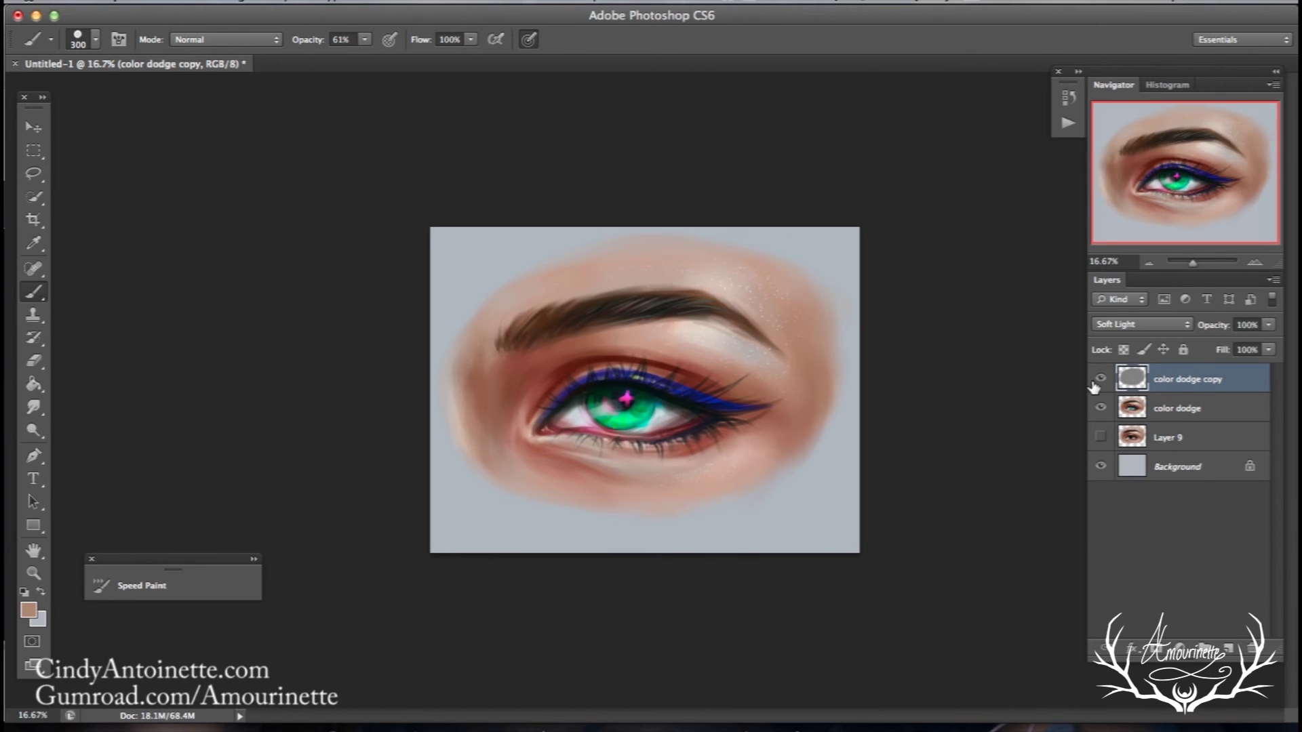
{"action": "left_click", "coordinate": [41, 575]}
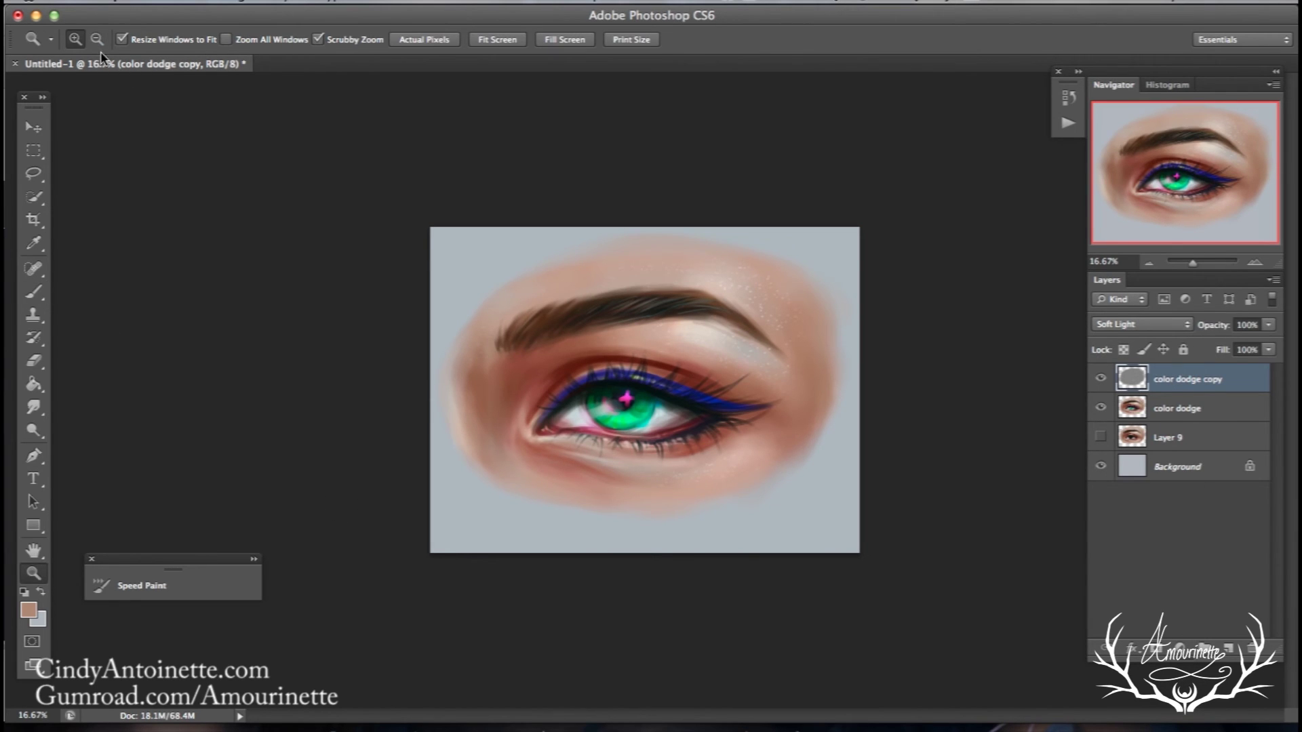
{"action": "left_click", "coordinate": [627, 316]}
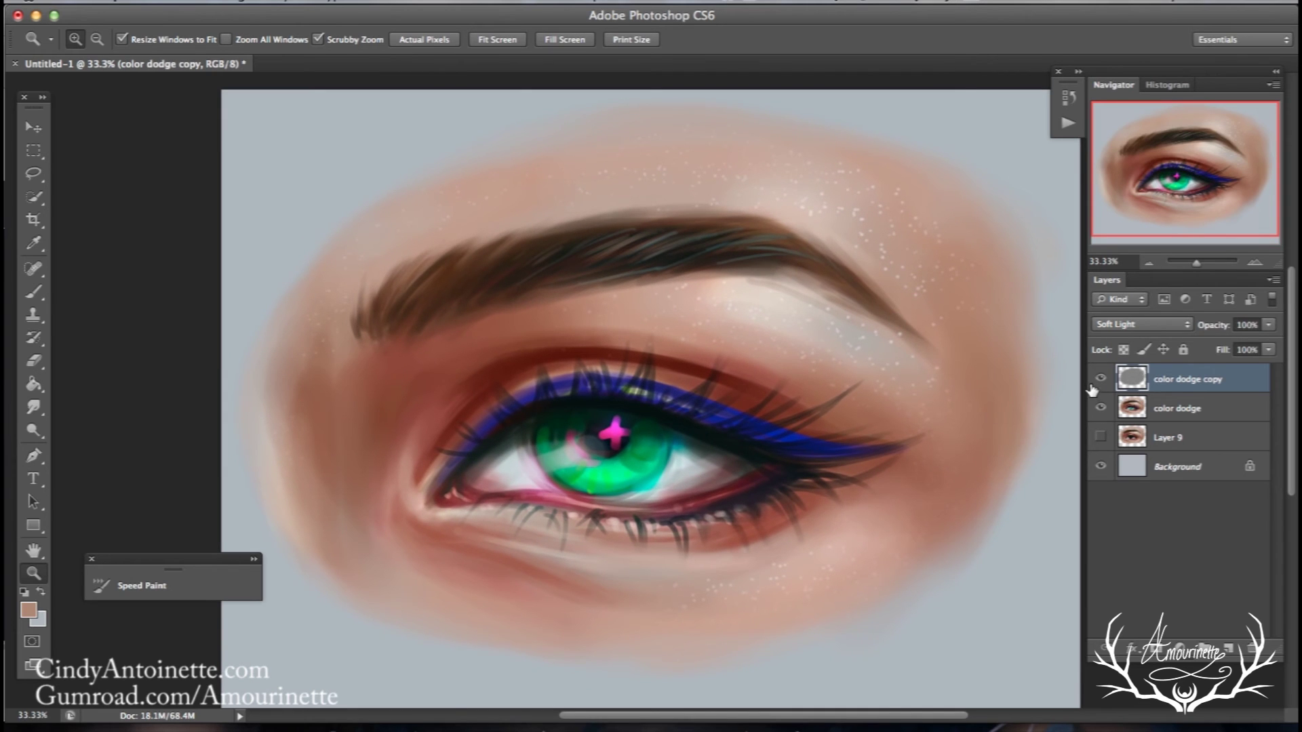
{"action": "left_click", "coordinate": [1105, 326]}
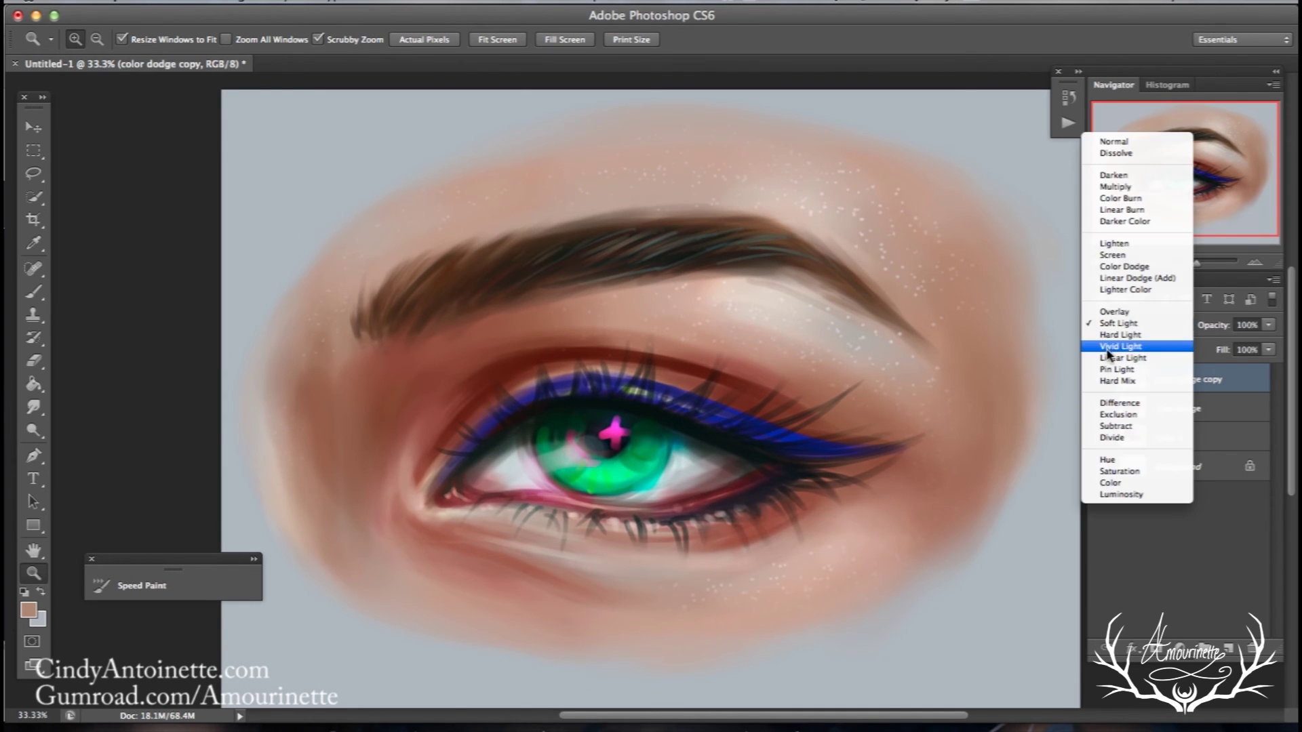
{"action": "left_click", "coordinate": [1104, 342]}
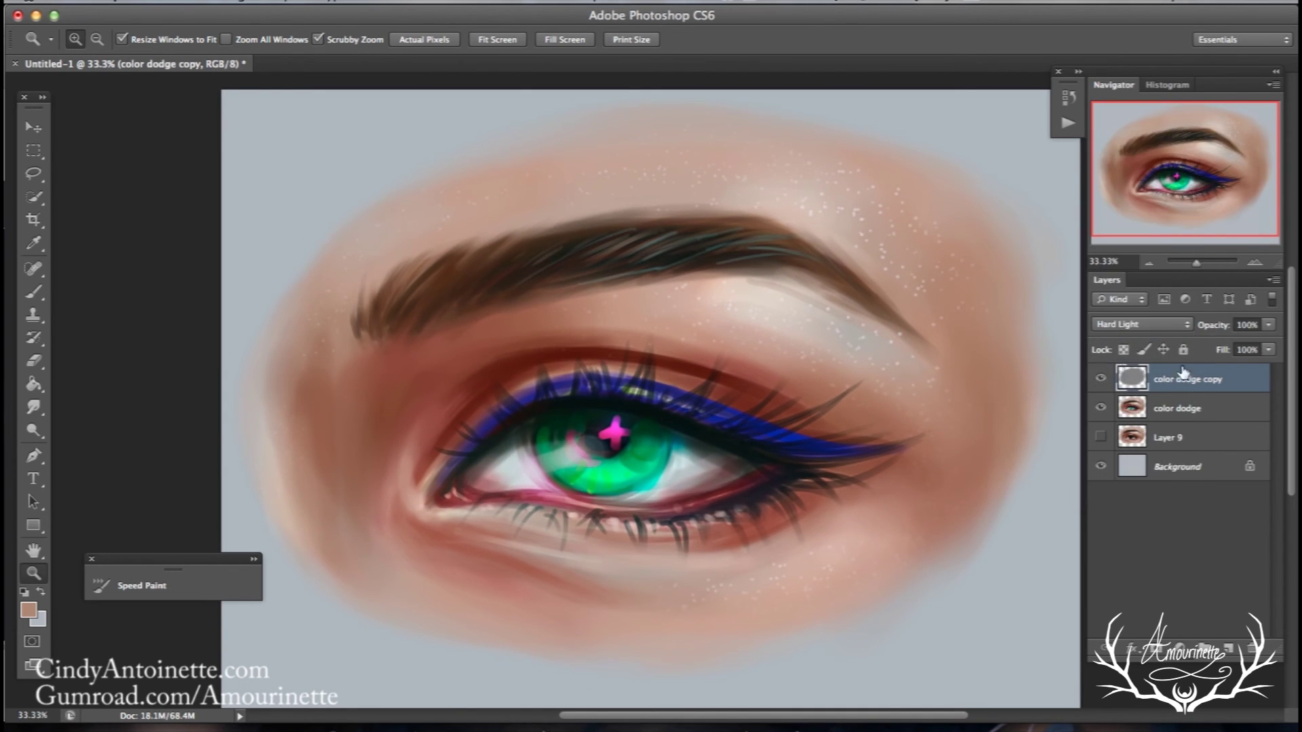
{"action": "left_click_drag", "start_coordinate": [1267, 325], "coordinate": [1238, 345]}
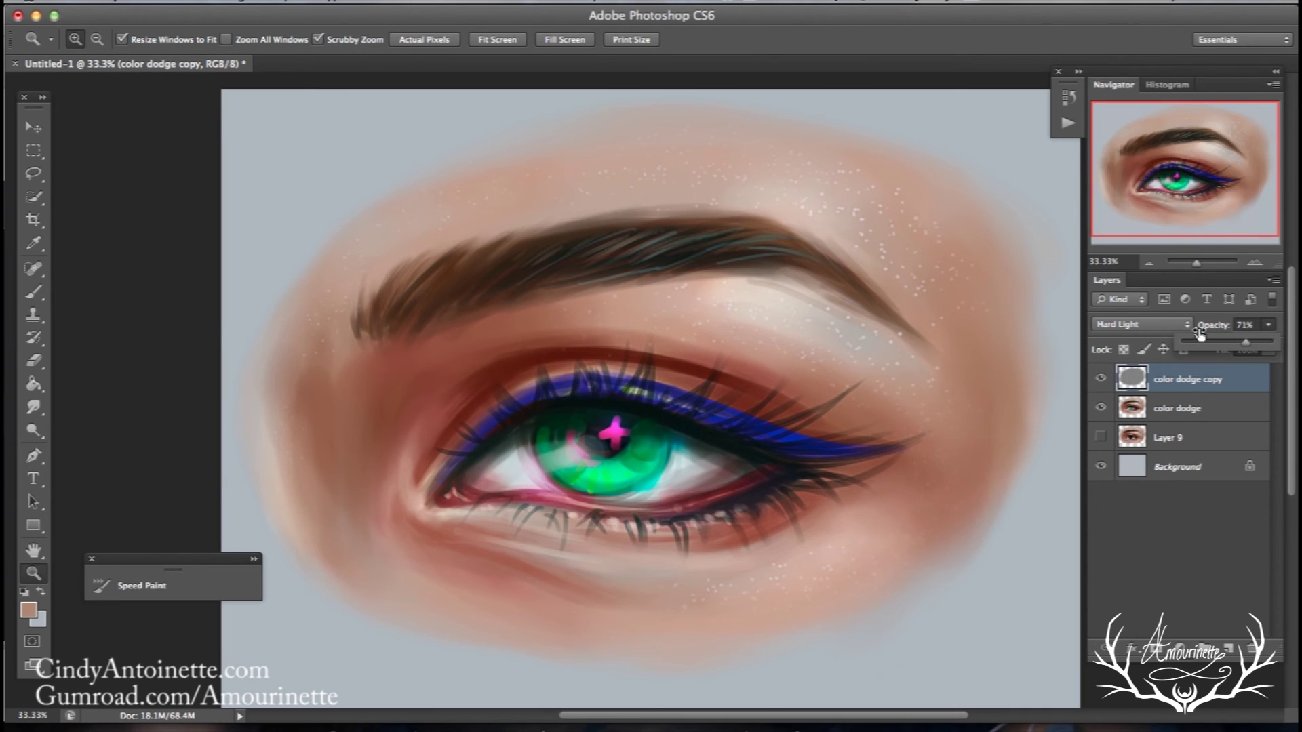
- Merge the High Pass layer with the color dodge layer
{"action": "left_click", "coordinate": [1169, 408]}
{"action": "left_click", "coordinate": [1169, 408], "text": "shift"}
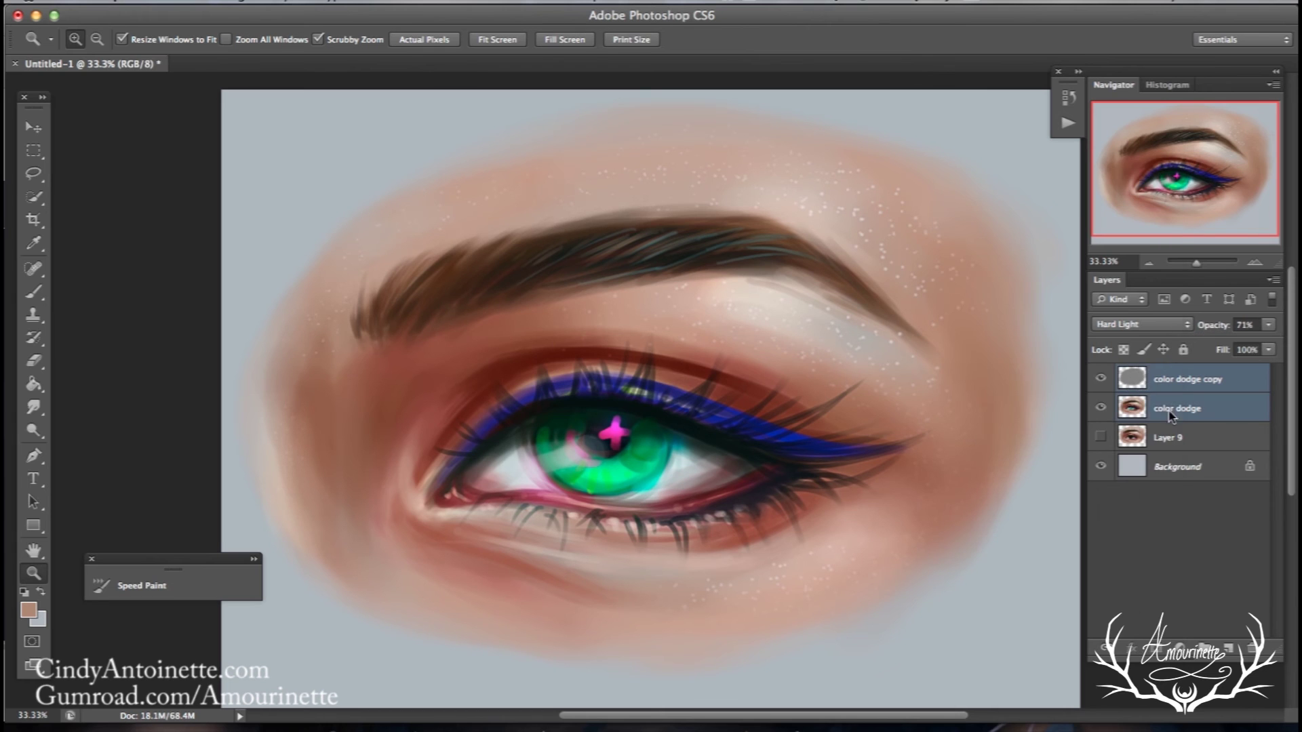
{"action": "right_click", "coordinate": [1169, 410]}
{"action": "left_click", "coordinate": [1047, 535]}
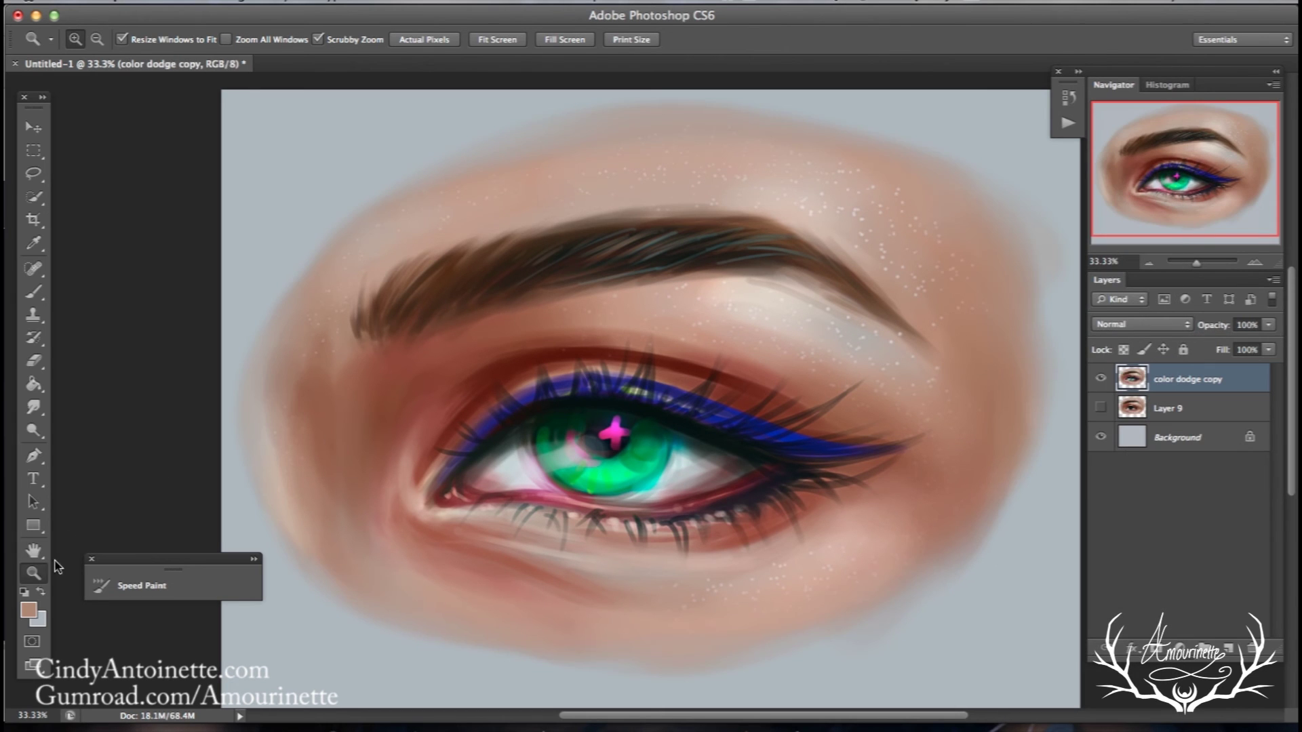
- Add a Color Balance adjustment layer above the painting and adjust the midtone cyan-red, magenta-green and yellow-blue balance
{"action": "key", "text": "alt"}
{"action": "left_click", "coordinate": [680, 525], "text": "alt"}
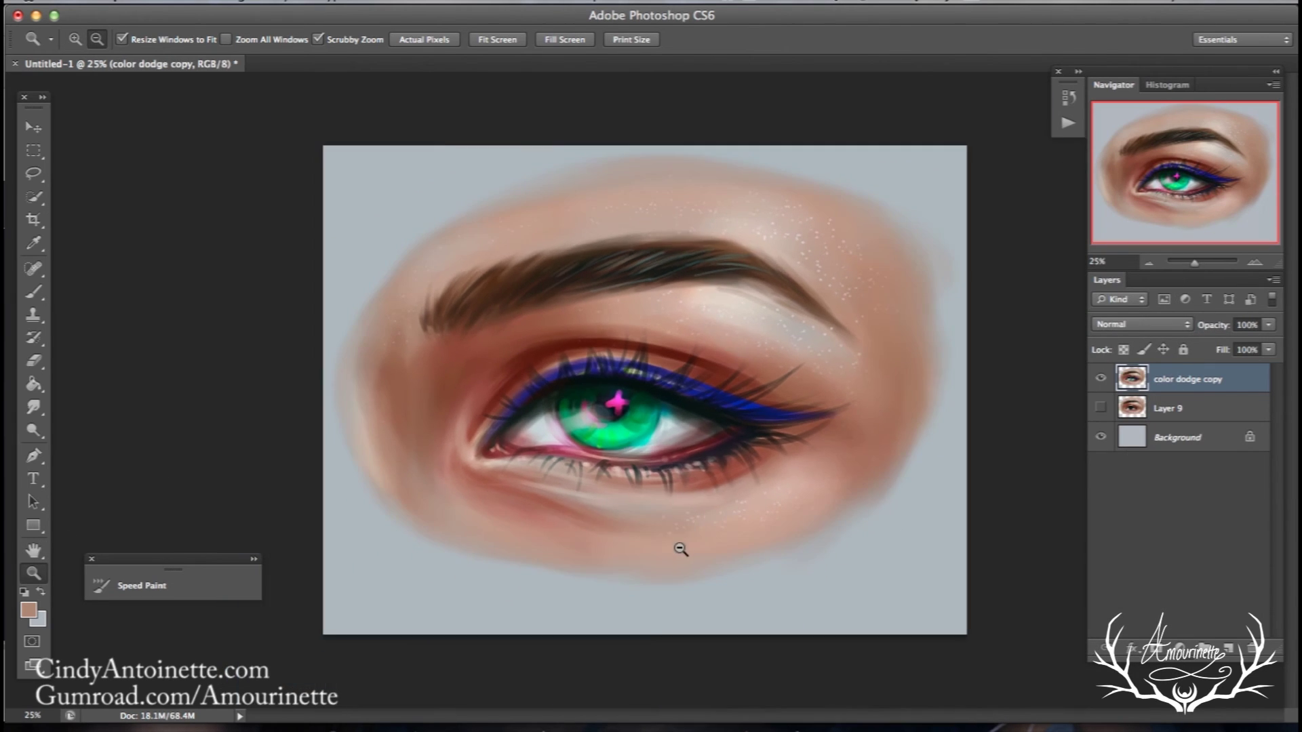
{"action": "left_click", "coordinate": [705, 514], "text": "alt"}
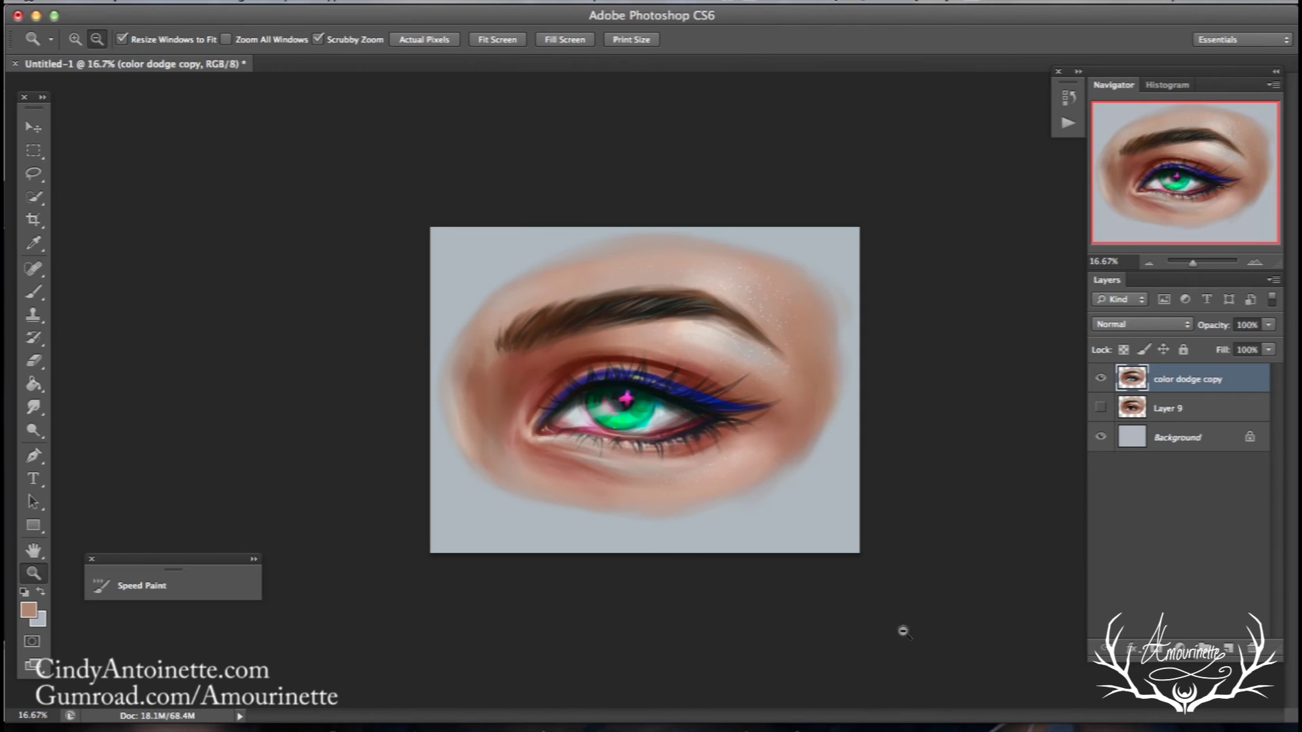
{"action": "left_click", "coordinate": [1179, 646]}
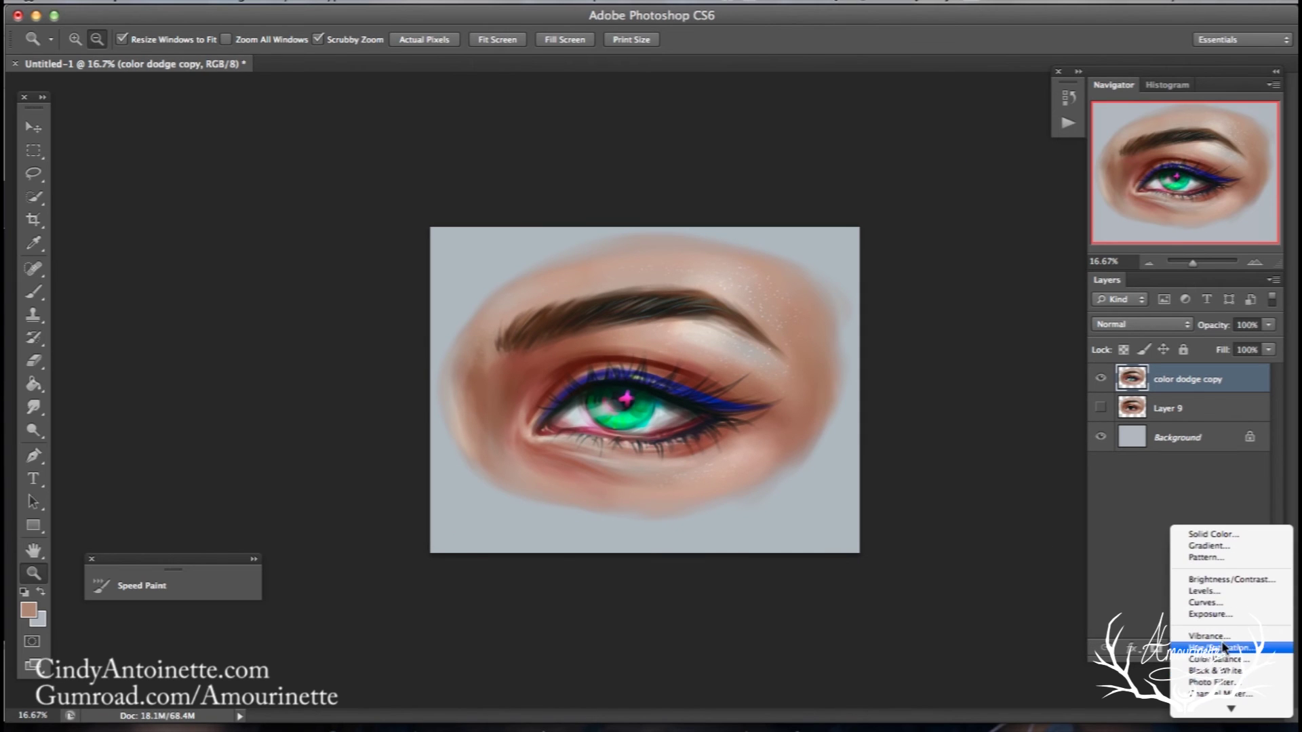
{"action": "left_click", "coordinate": [1216, 659]}
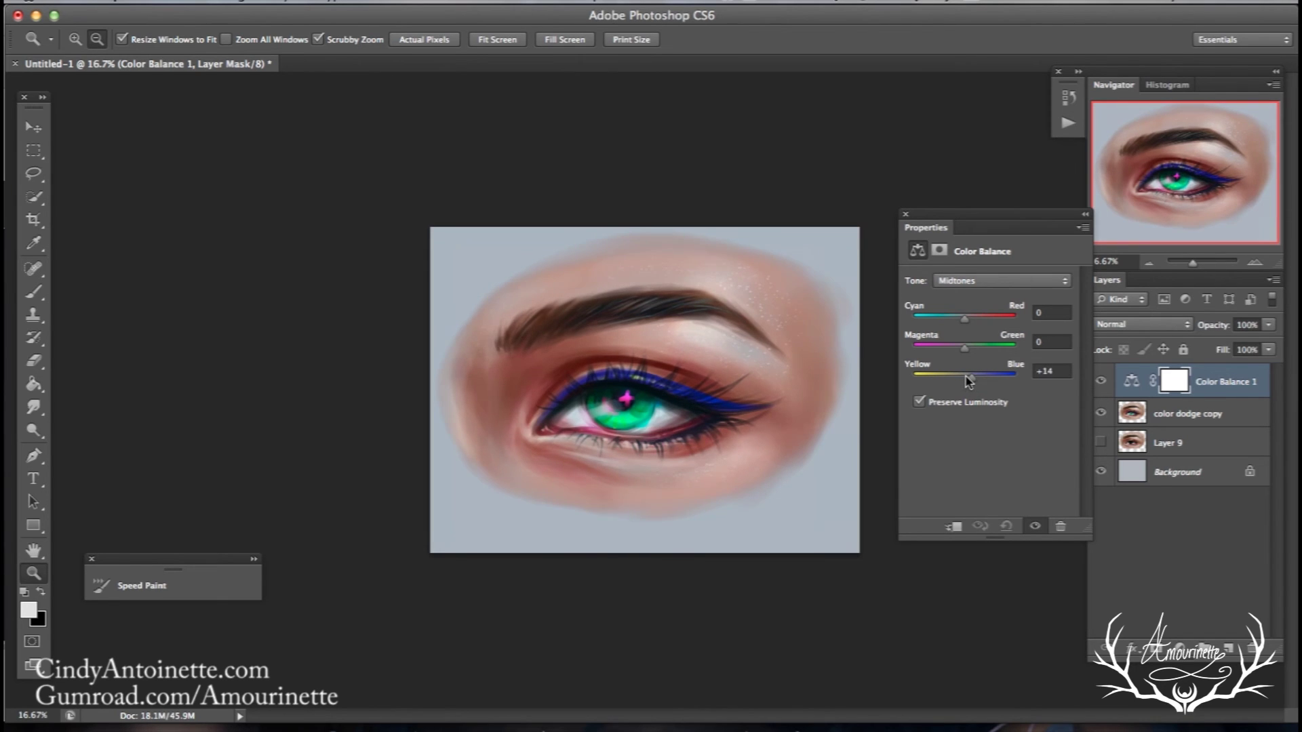
{"action": "left_click_drag", "start_coordinate": [966, 375], "coordinate": [965, 374]}
{"action": "mouse_move", "coordinate": [961, 350]}
{"action": "left_mouse_down"}
{"action": "mouse_move", "coordinate": [950, 348]}
{"action": "mouse_move", "coordinate": [966, 354]}
{"action": "left_mouse_up"}
{"action": "left_click_drag", "start_coordinate": [968, 326], "coordinate": [959, 326]}
{"action": "left_click", "coordinate": [907, 214]}
- Compare the painting with and without the Color Balance layer, and lower that layer's opacity to 69%
{"action": "left_click", "coordinate": [1100, 381]}
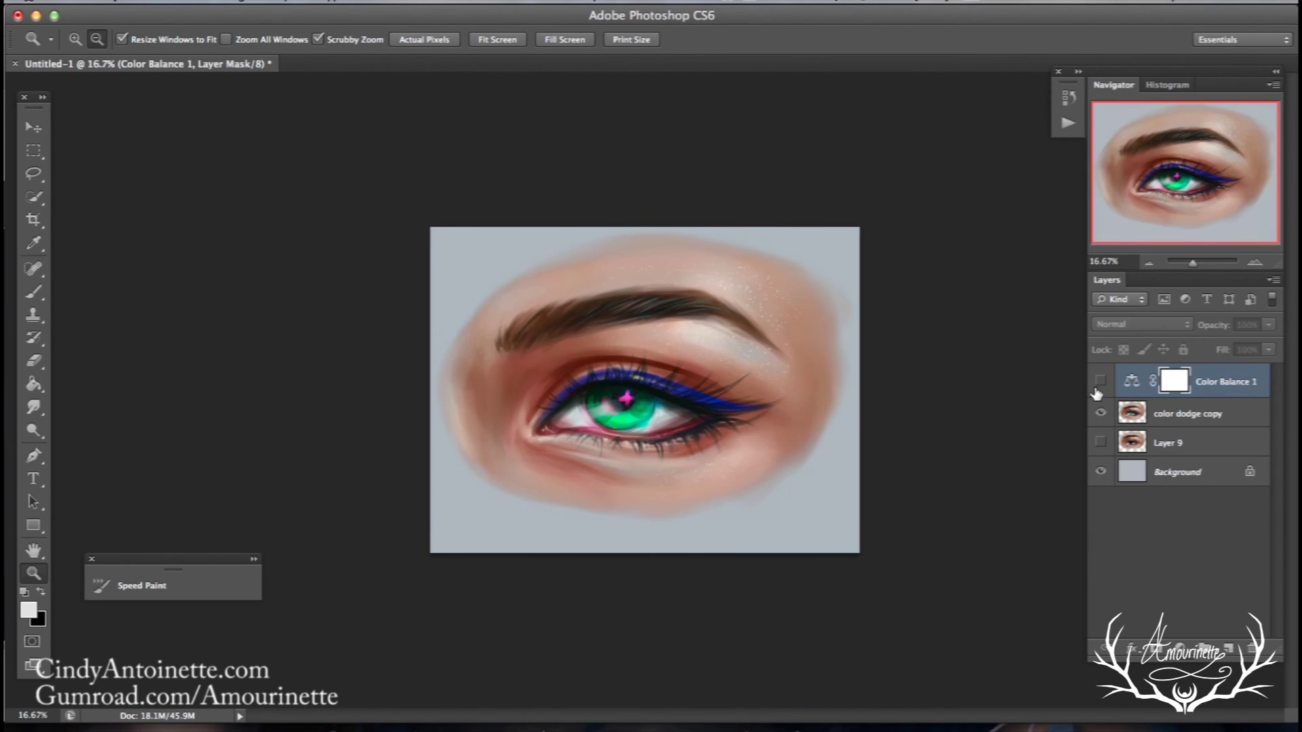
{"action": "left_click", "coordinate": [1098, 383]}
{"action": "left_click", "coordinate": [1268, 324]}
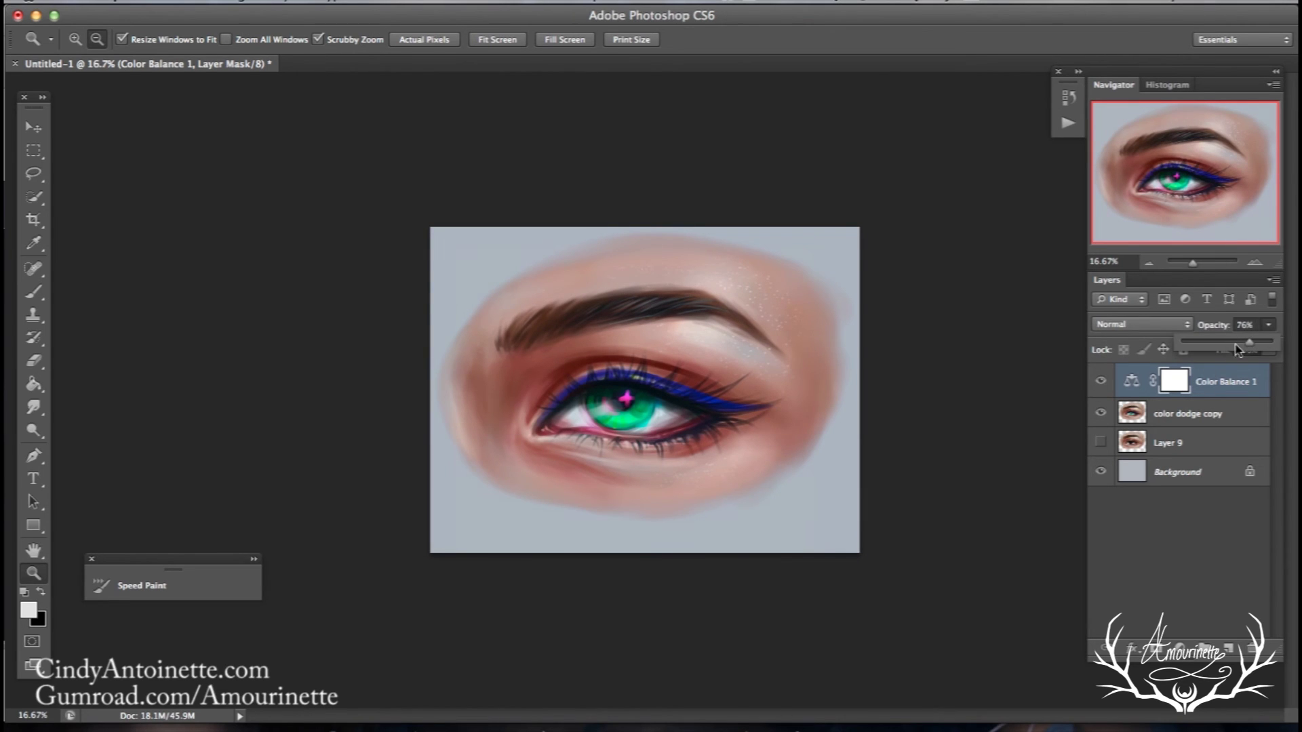
{"action": "left_click", "coordinate": [1098, 382]}
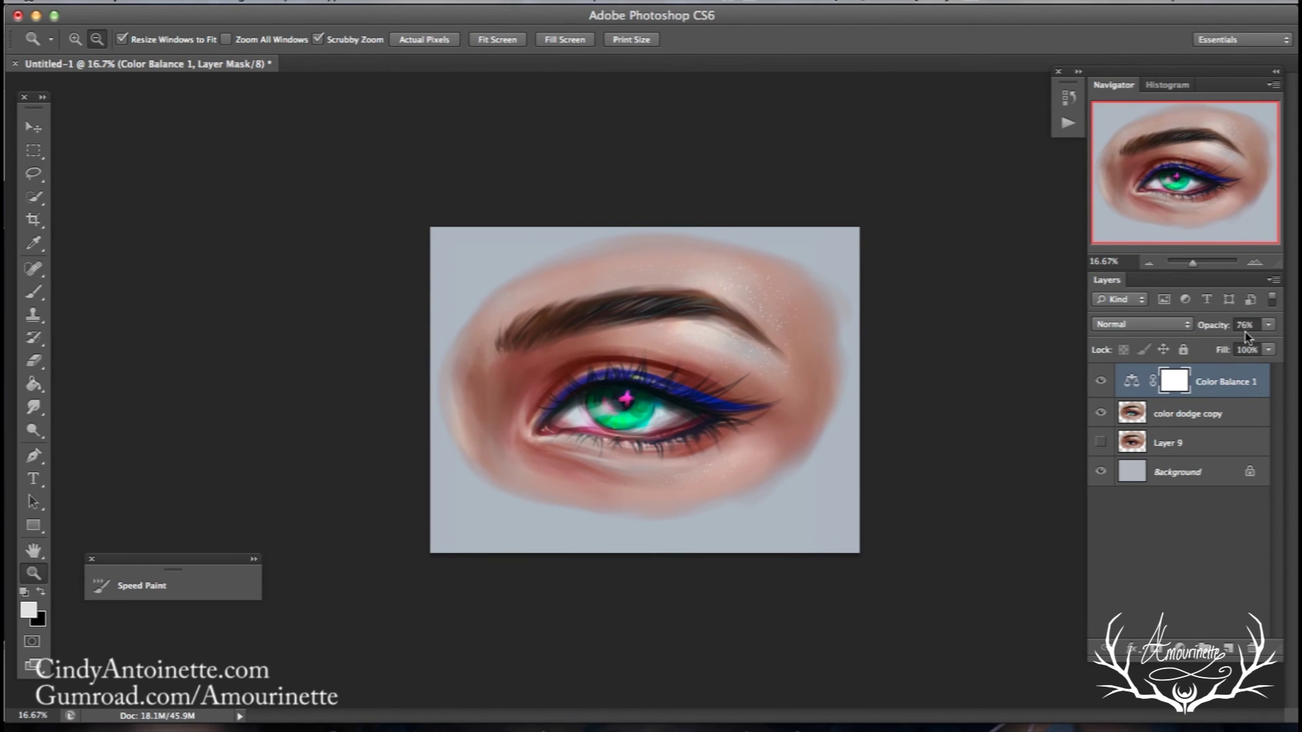
{"action": "left_click", "coordinate": [1268, 325]}
- Merge a duplicate of the color dodge copy layer with the Color Balance 1 layer, and hide the original color dodge copy
{"action": "left_click", "coordinate": [1183, 413]}
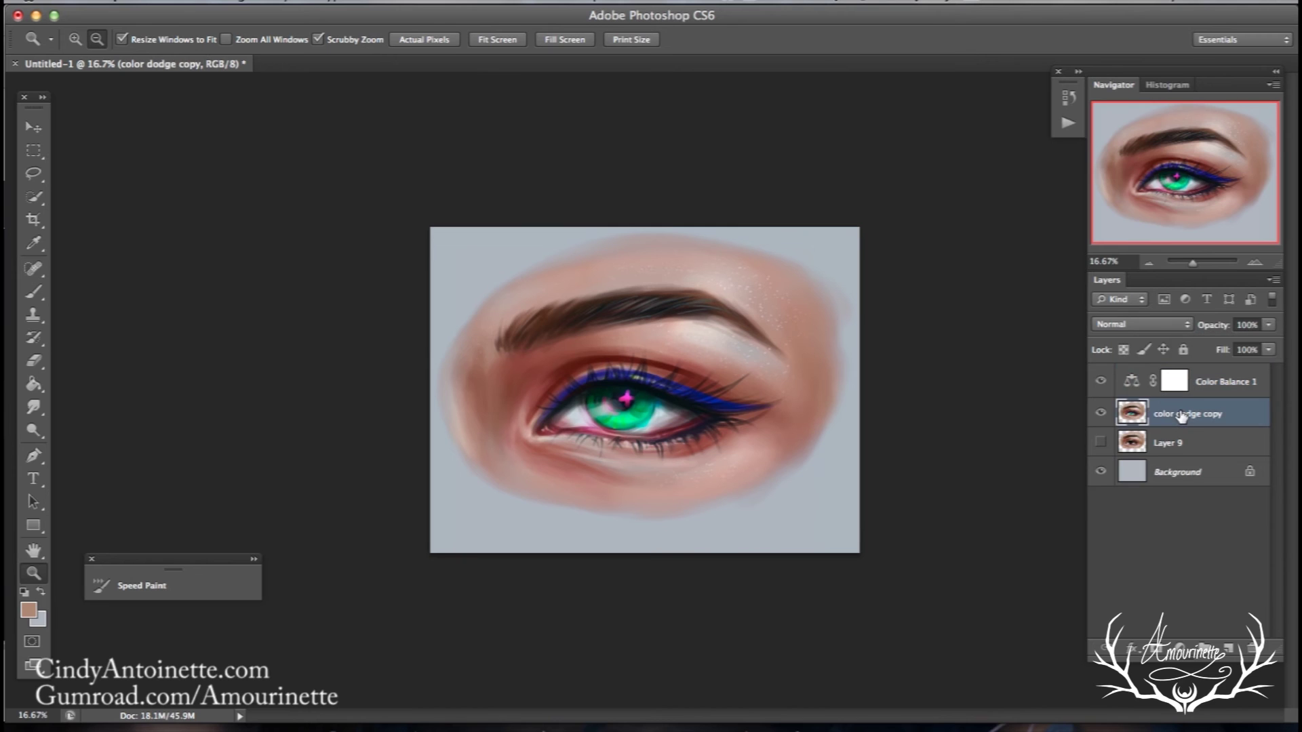
{"action": "right_click", "coordinate": [1176, 412]}
{"action": "left_click", "coordinate": [1084, 222]}
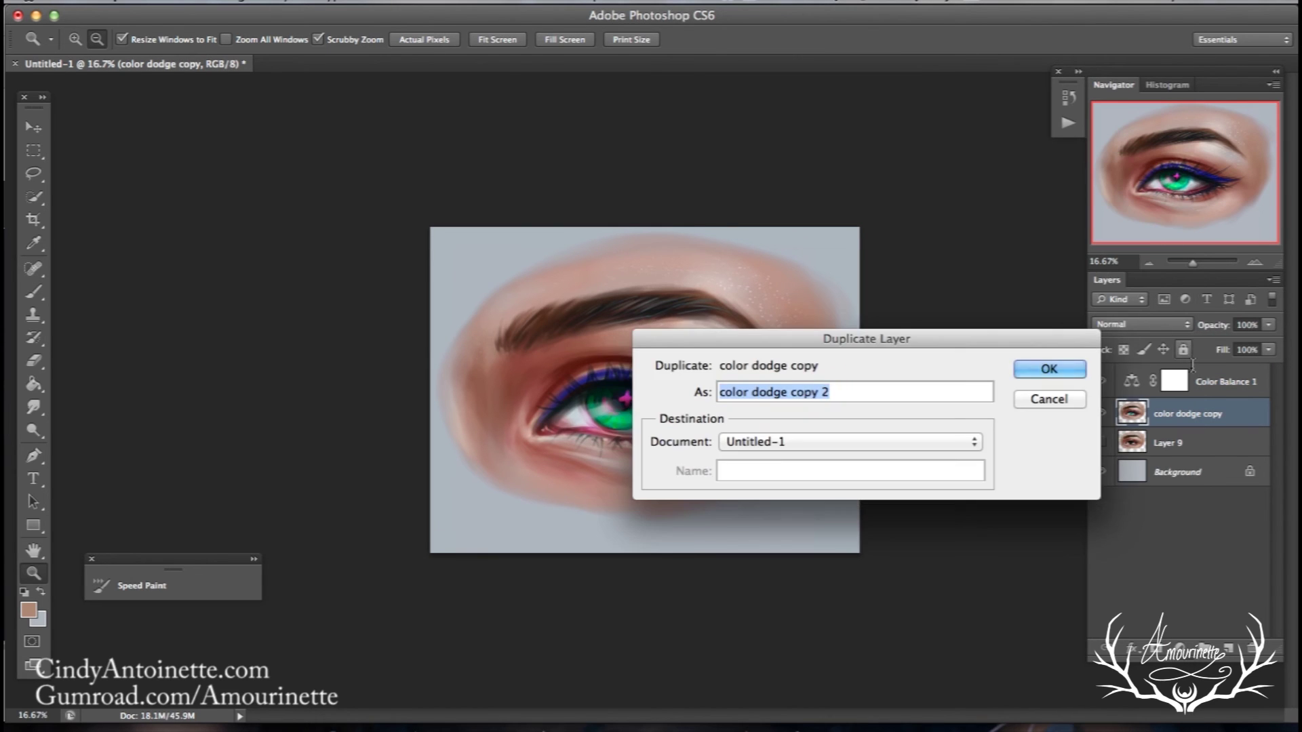
{"action": "left_click", "coordinate": [1049, 371]}
{"action": "left_click", "coordinate": [1198, 385], "text": "shift"}
{"action": "right_click", "coordinate": [1198, 385]}
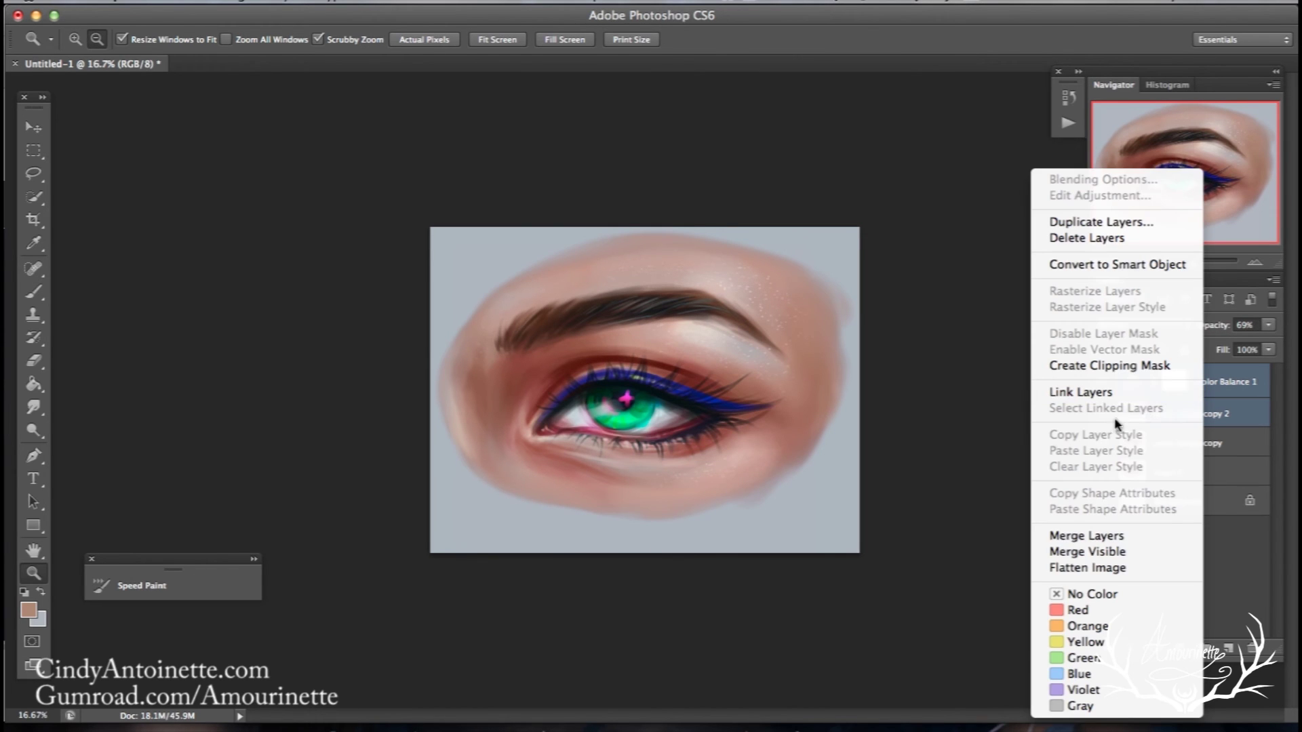
{"action": "left_click", "coordinate": [1078, 532]}
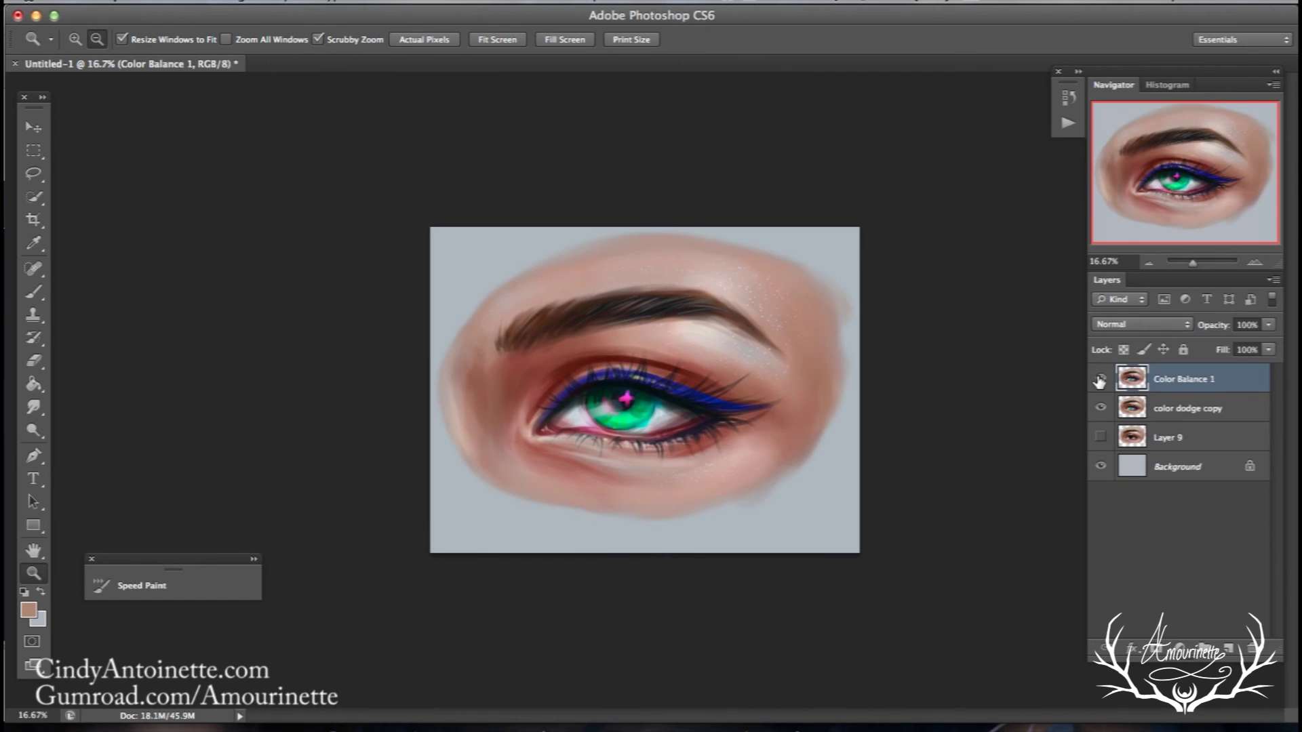
{"action": "left_click", "coordinate": [1097, 404]}
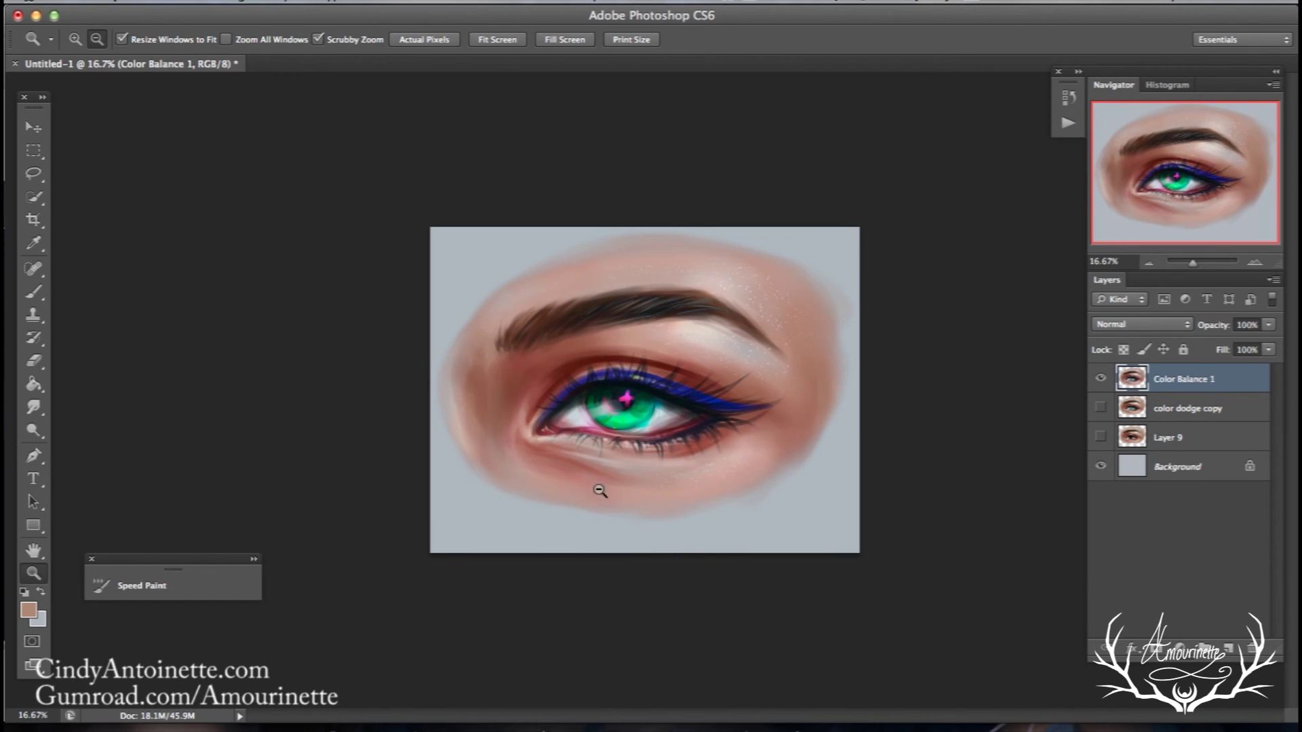
{"action": "key", "text": "XF86MonBrightnessUp"}
{"action": "key", "text": "b"}
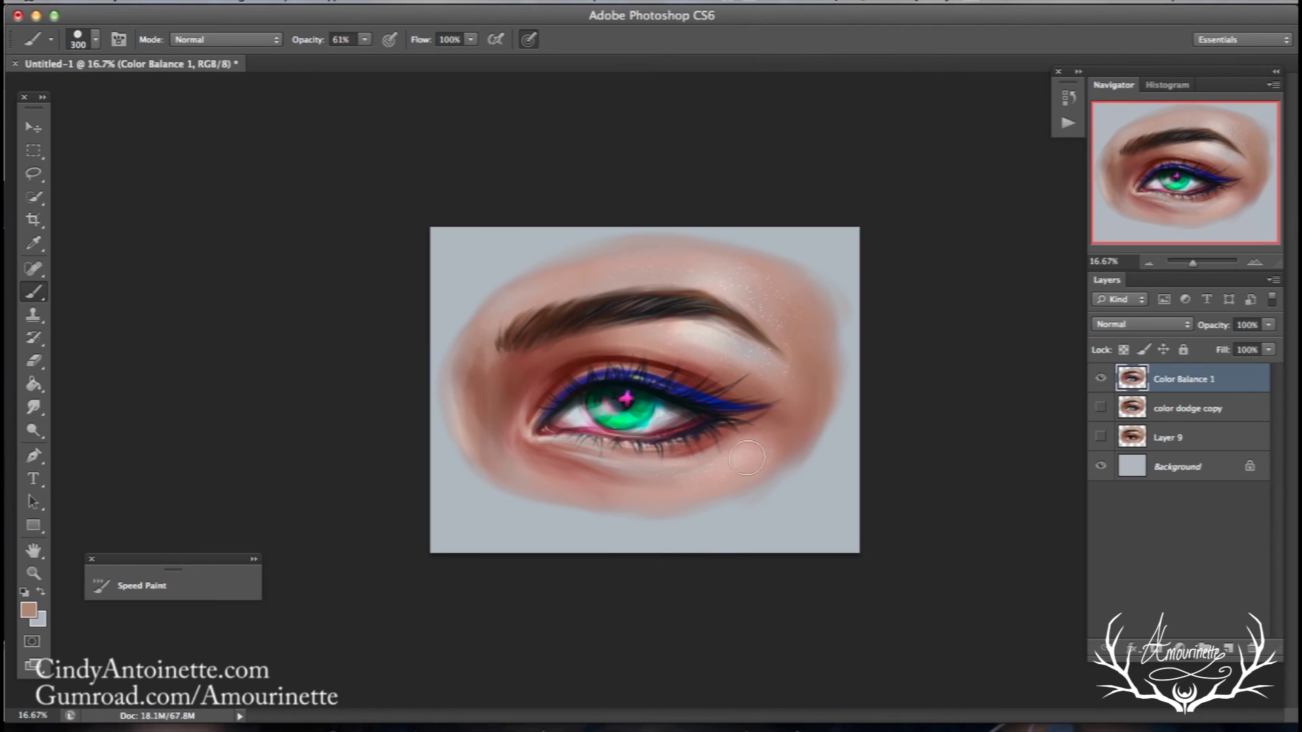
{"action": "mouse_move", "coordinate": [993, 716]}
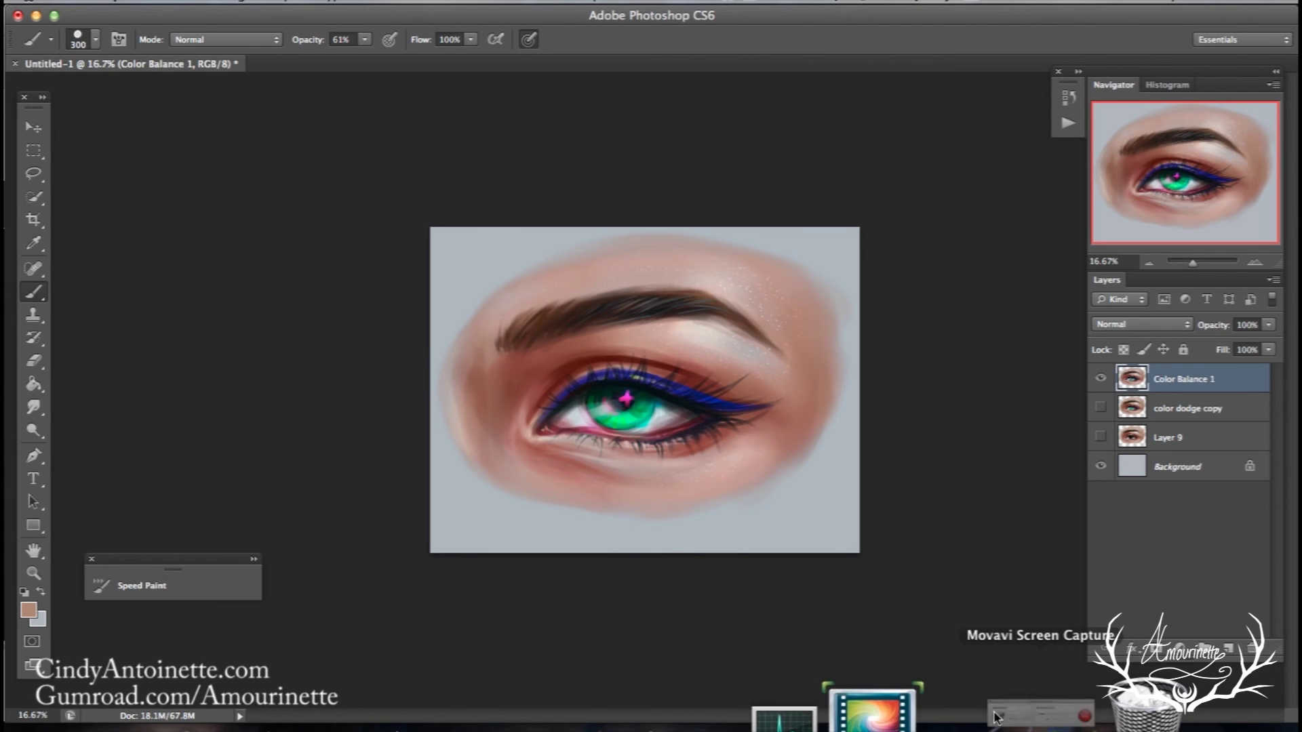
{"action": "left_click", "coordinate": [994, 716]}
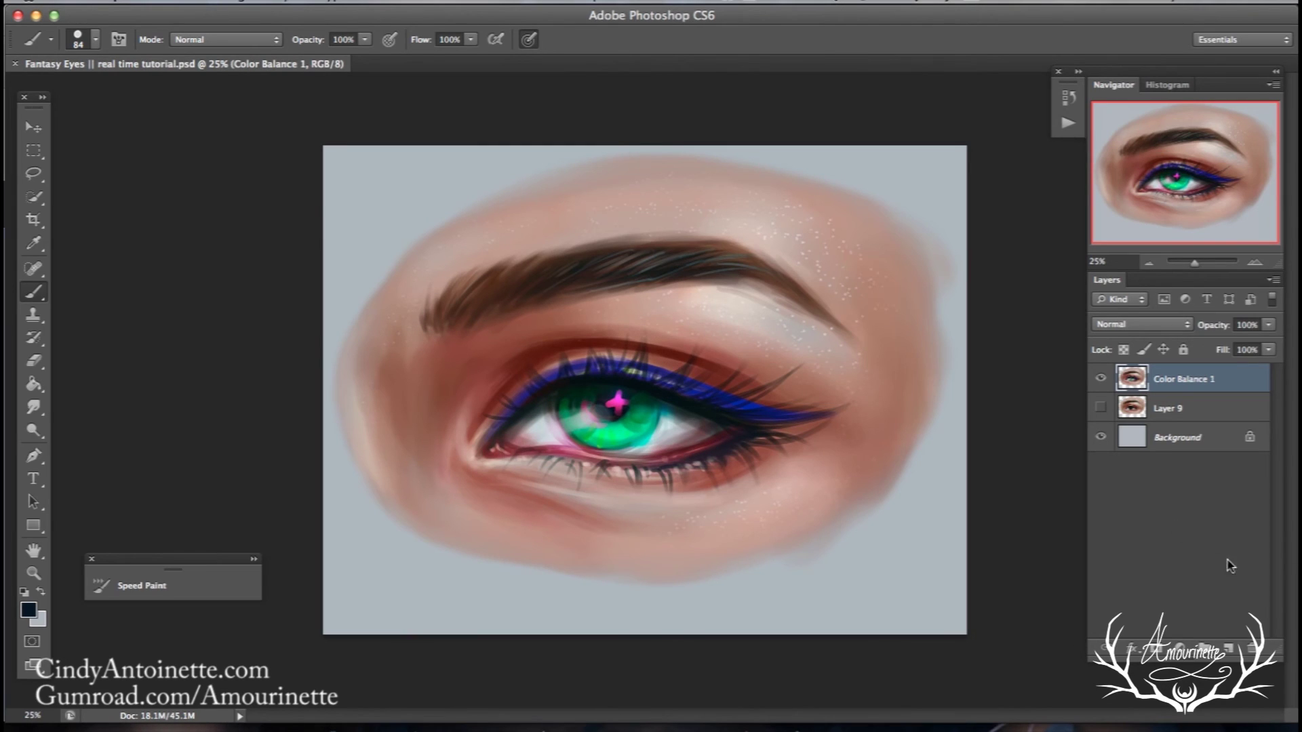
- Add a new layer and refine the middle and arch of the eyebrow with tones sampled from it, using a 52 px brush
{"action": "left_click", "coordinate": [1227, 646]}
{"action": "right_click", "coordinate": [720, 242]}
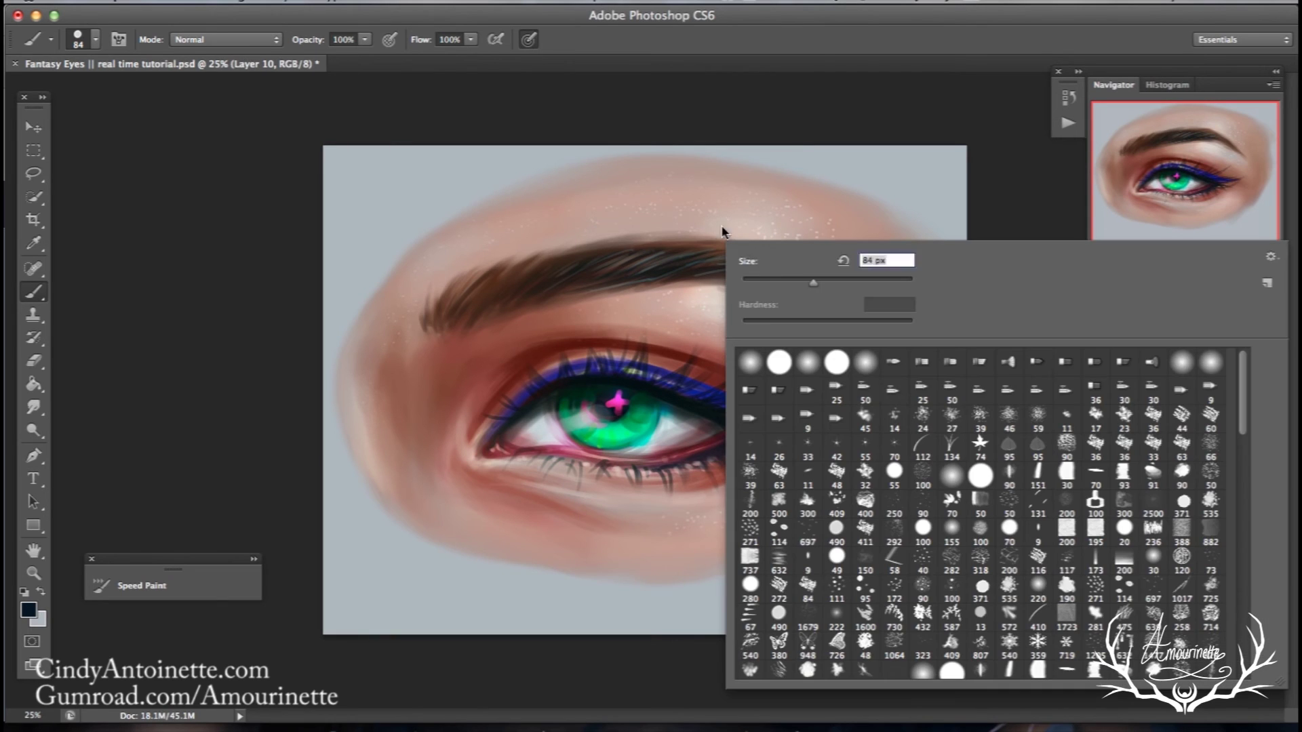
{"action": "left_click", "coordinate": [654, 264], "text": "alt"}
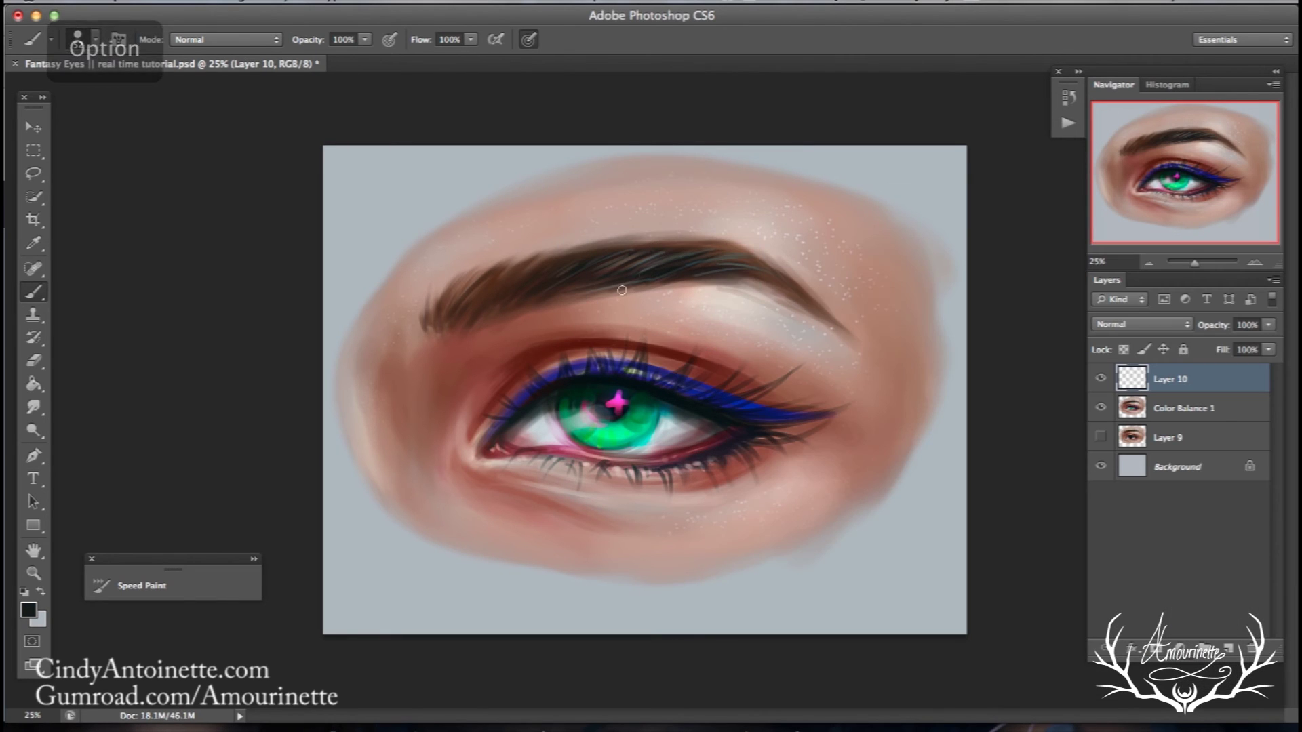
{"action": "left_click", "coordinate": [644, 243], "text": "alt"}
{"action": "left_click", "coordinate": [631, 260], "text": "alt"}
{"action": "left_click", "coordinate": [683, 251], "text": "alt"}
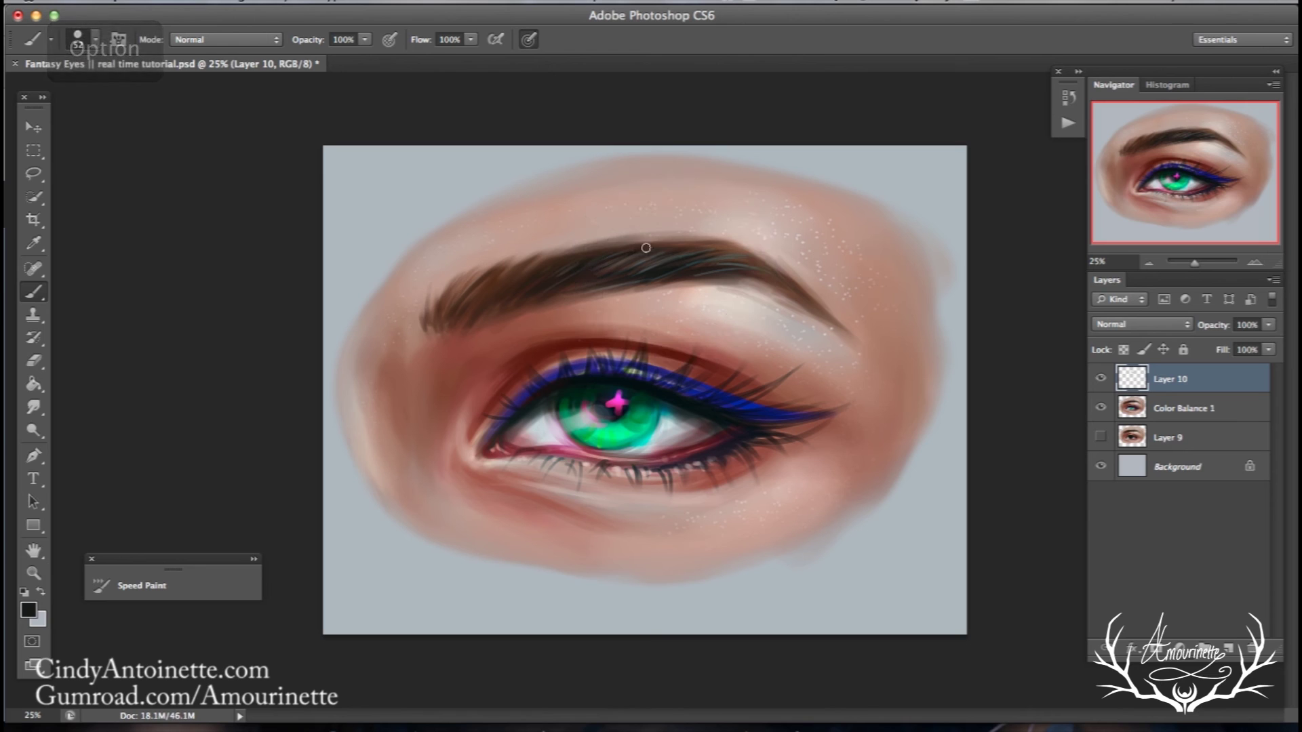
{"action": "left_click", "coordinate": [676, 237], "text": "alt"}
{"action": "left_click", "coordinate": [685, 252], "text": "alt"}
{"action": "left_click", "coordinate": [652, 274], "text": "alt"}
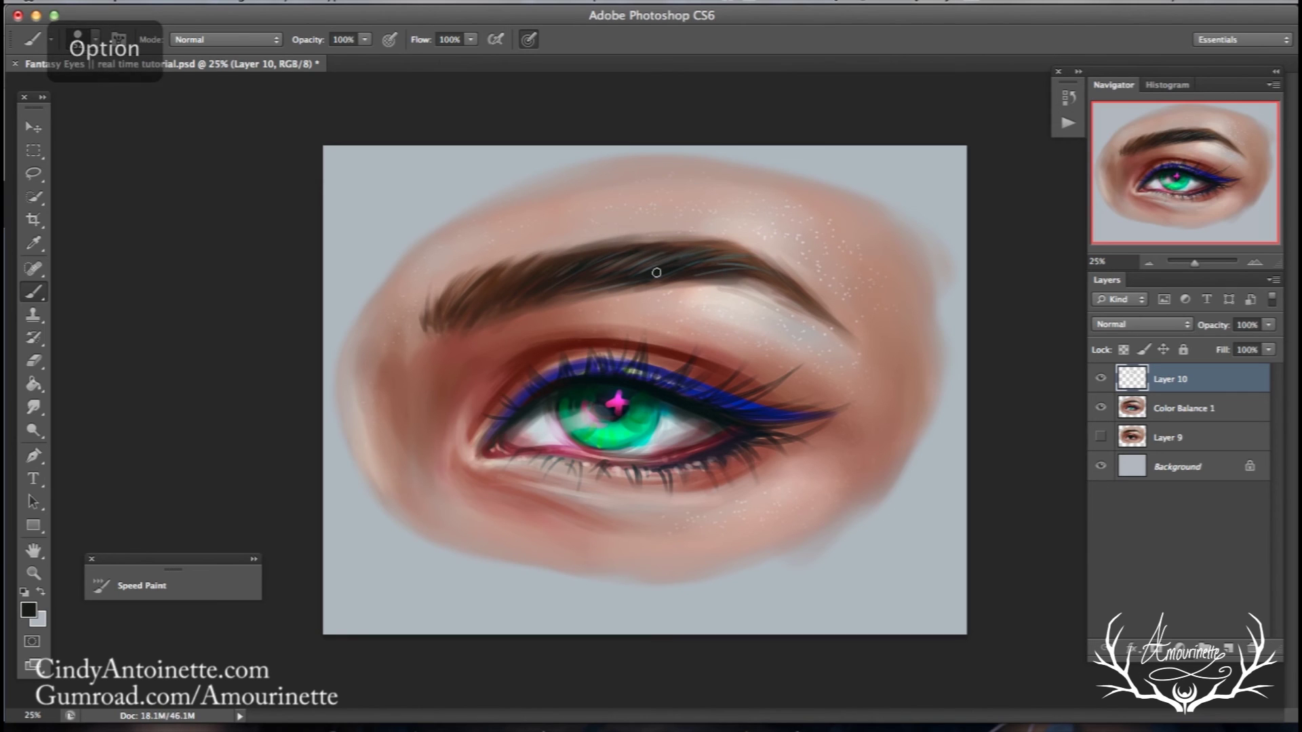
{"action": "left_click", "coordinate": [713, 263], "text": "alt"}
{"action": "left_click", "coordinate": [681, 276], "text": "alt"}
{"action": "left_click", "coordinate": [682, 244], "text": "alt"}
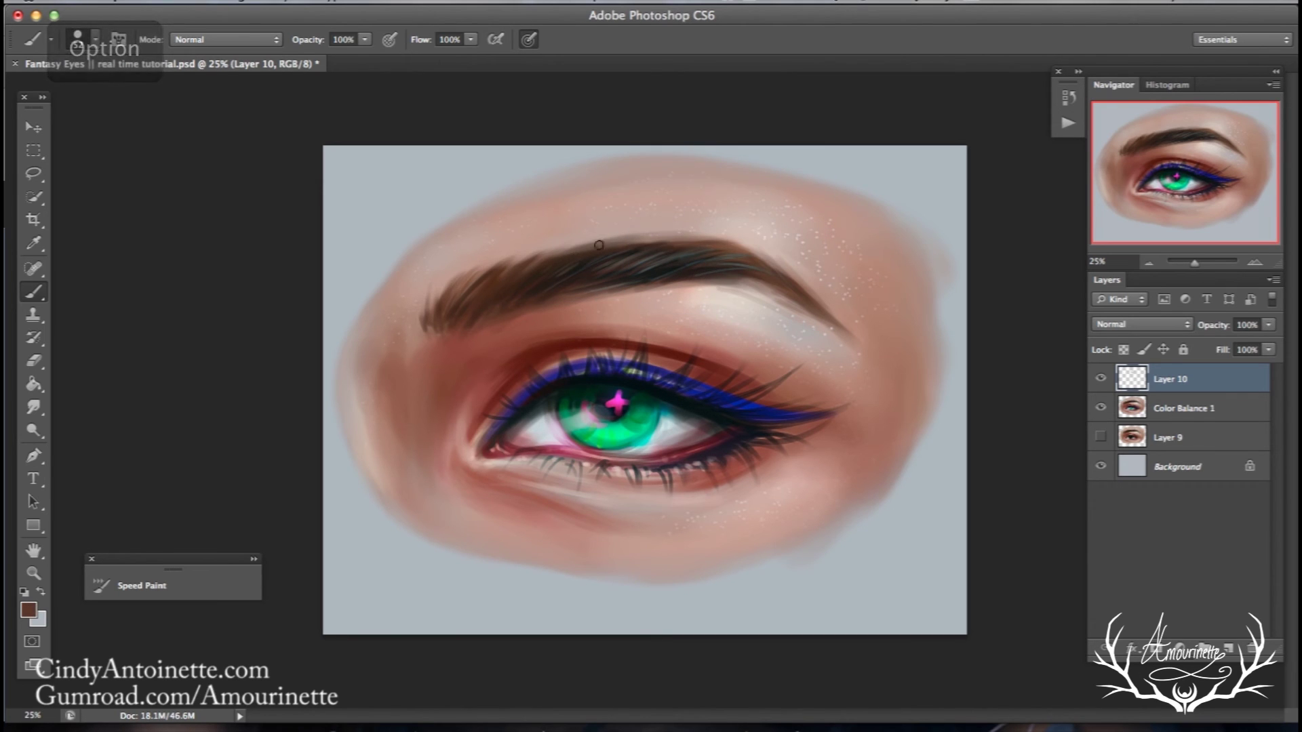
- Paint short hairs at the inner end of the eyebrow with sampled brown tones
{"action": "left_click", "coordinate": [426, 310], "text": "alt"}
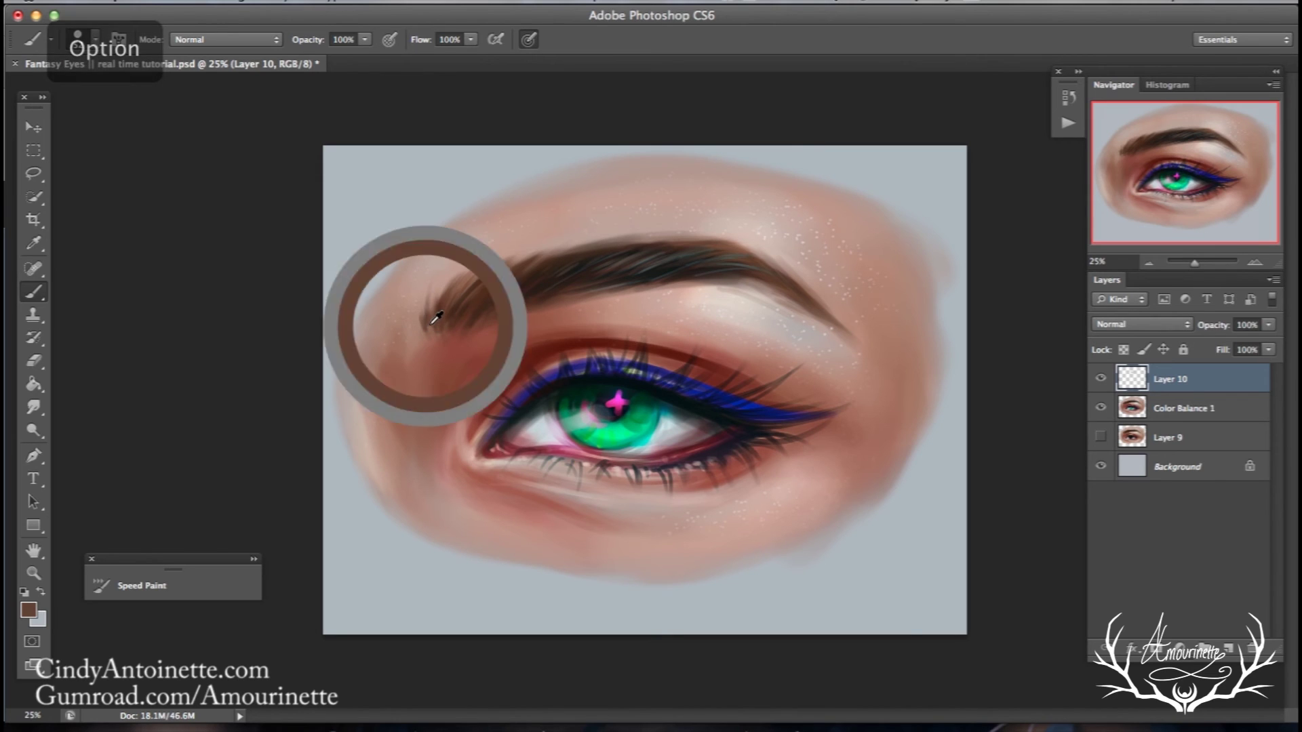
{"action": "left_click", "coordinate": [427, 285], "text": "alt"}
{"action": "left_click", "coordinate": [435, 324], "text": "alt"}
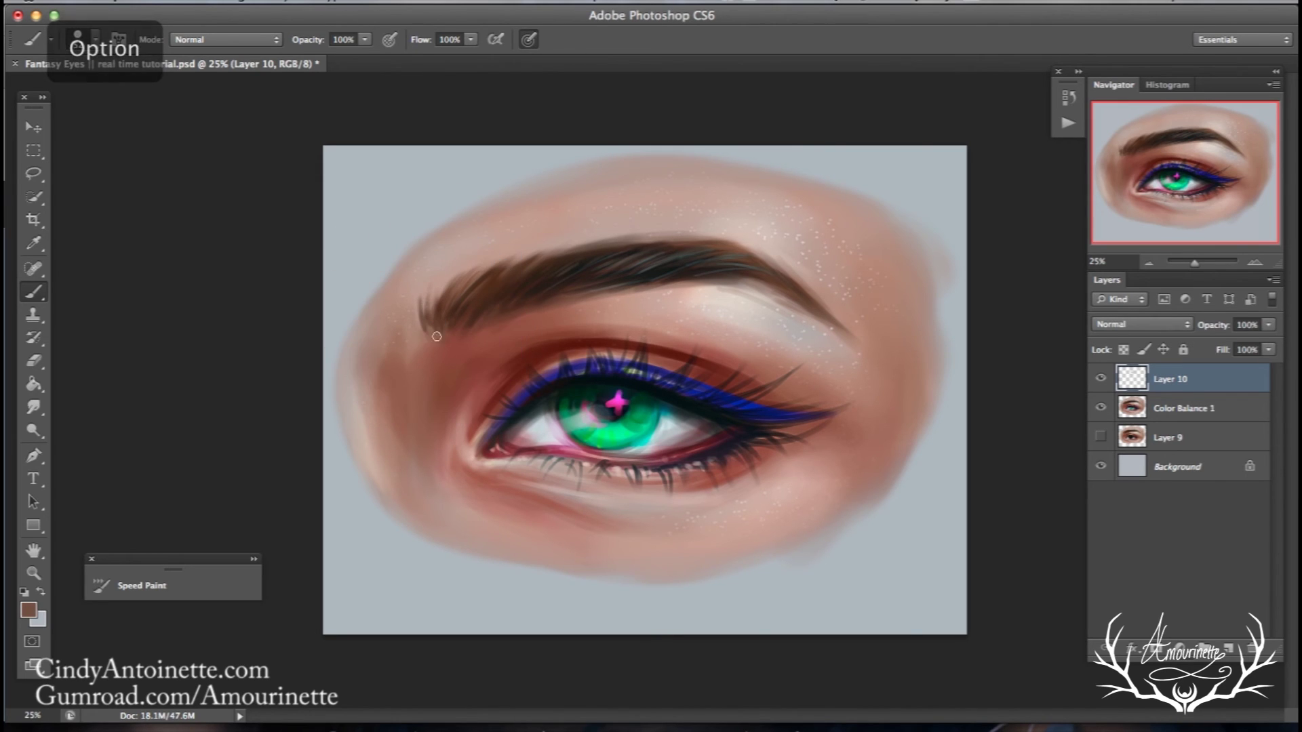
{"action": "left_click", "coordinate": [434, 336], "text": "alt"}
{"action": "left_click", "coordinate": [427, 328], "text": "alt"}
{"action": "left_click", "coordinate": [439, 318], "text": "alt"}
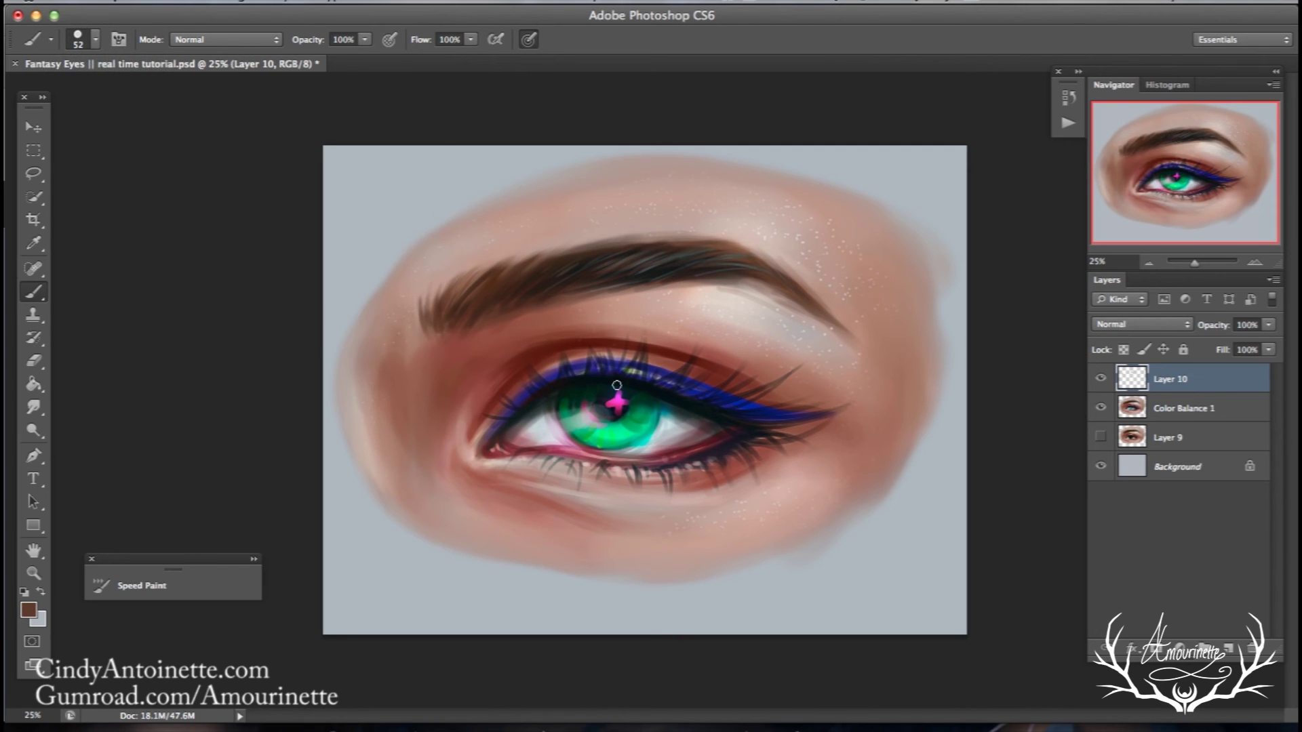
- Reshape the pink cross in the pupil with sampled dark and magenta tones, reducing the brush to 39 px
{"action": "left_click", "coordinate": [609, 408], "text": "alt"}
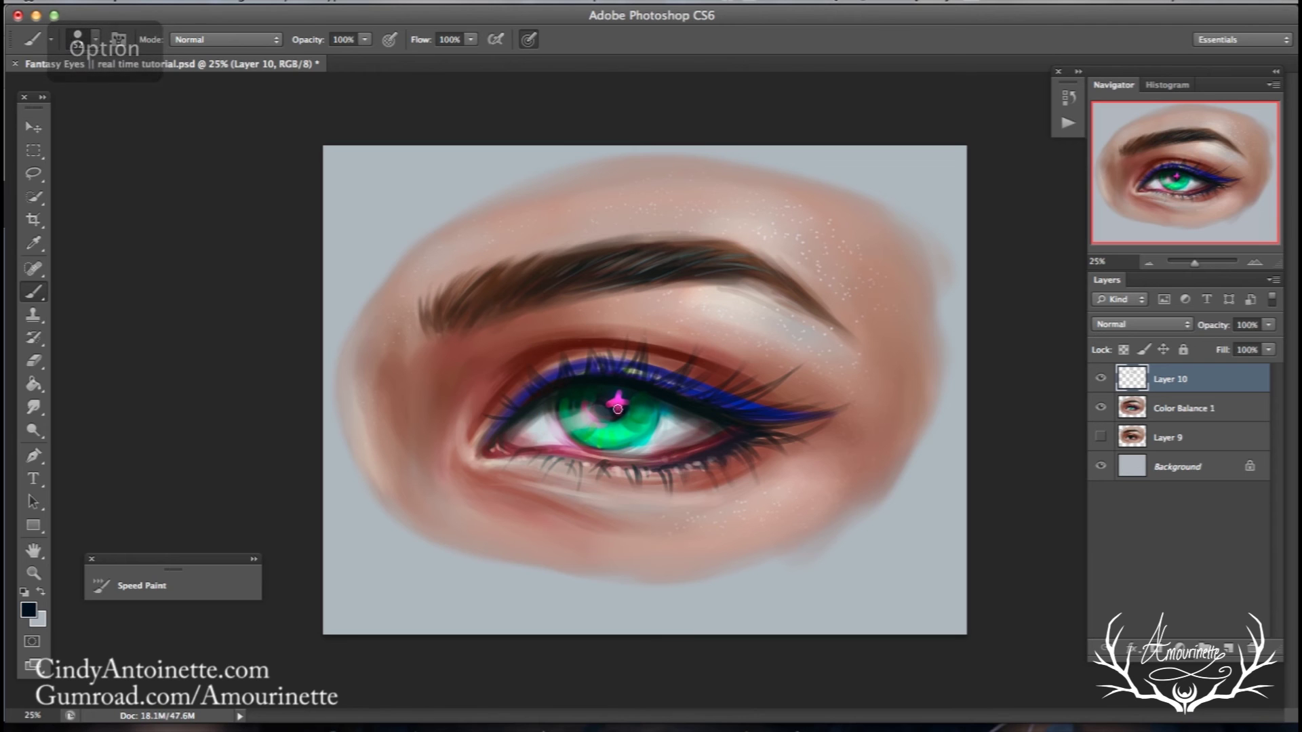
{"action": "left_click", "coordinate": [619, 398], "text": "alt"}
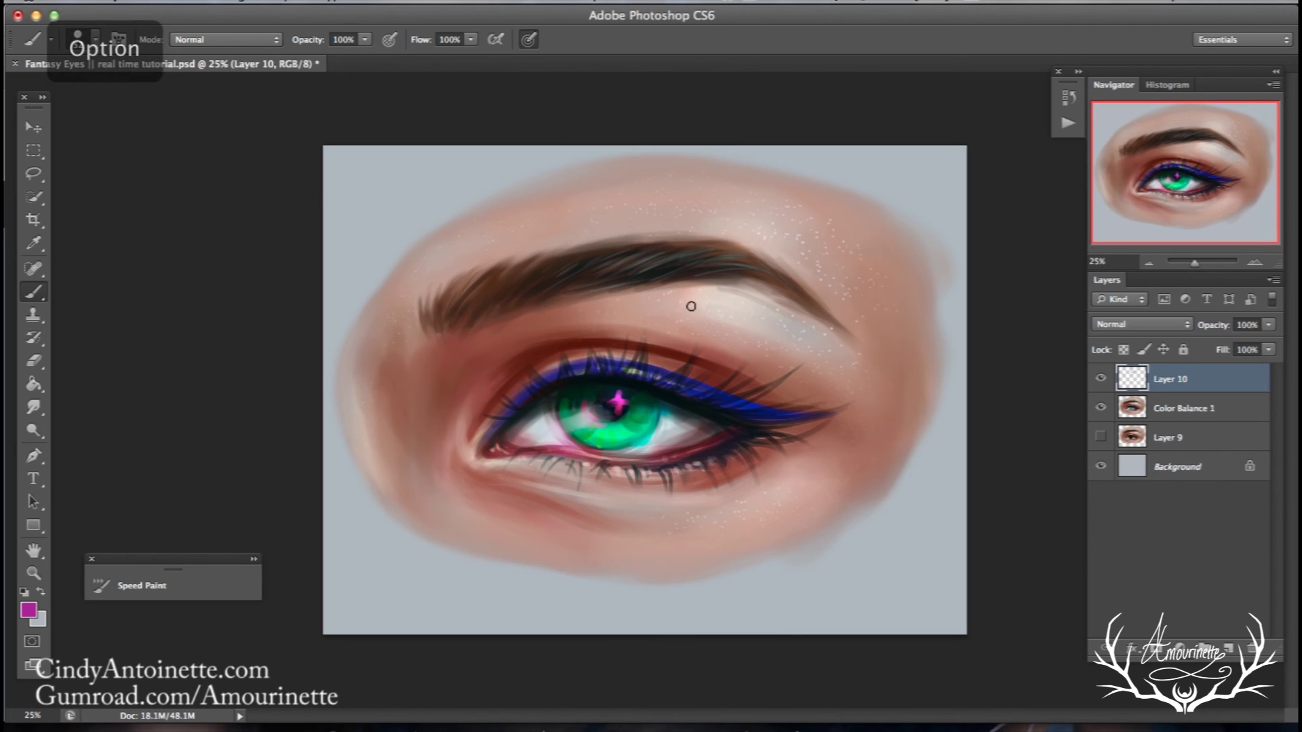
{"action": "right_click", "coordinate": [692, 306]}
{"action": "left_click", "coordinate": [752, 315]}
{"action": "left_click", "coordinate": [626, 402]}
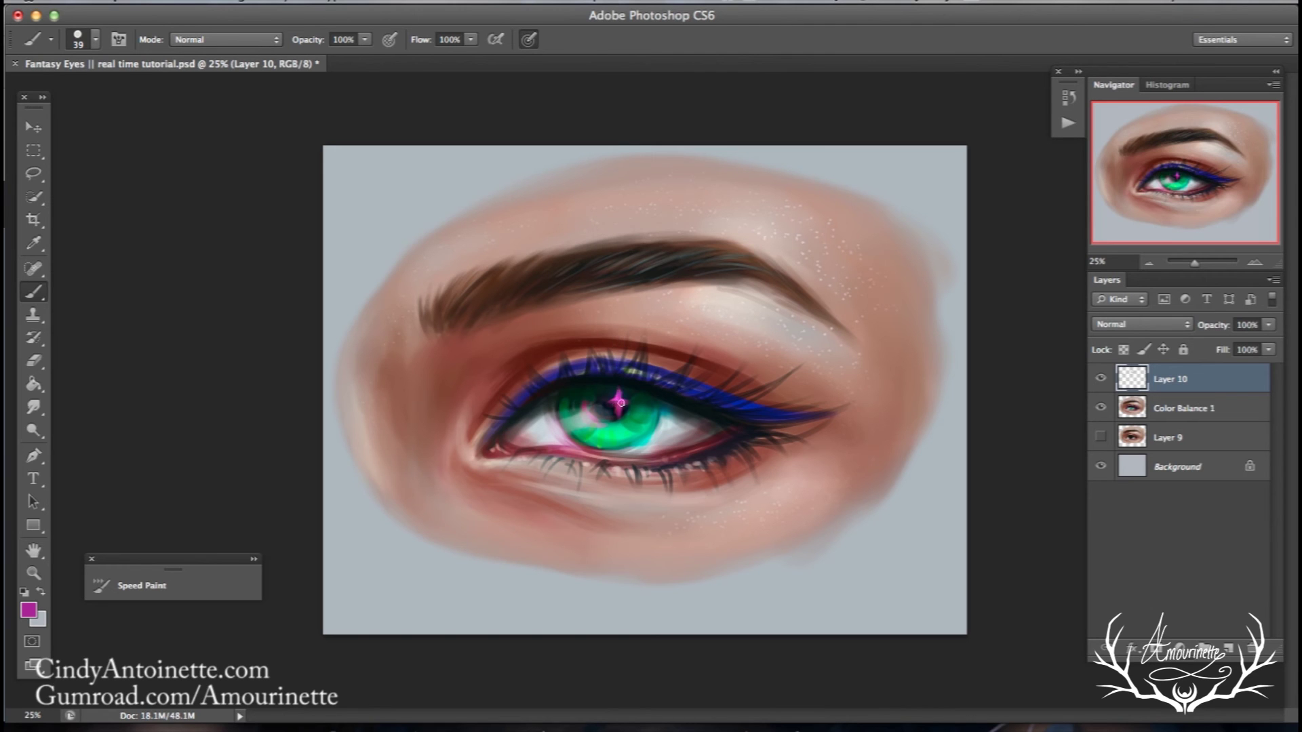
- Slim the magenta star and darken the pupil around it with sampled dark tones, using a 101 px brush
{"action": "right_click", "coordinate": [679, 334]}
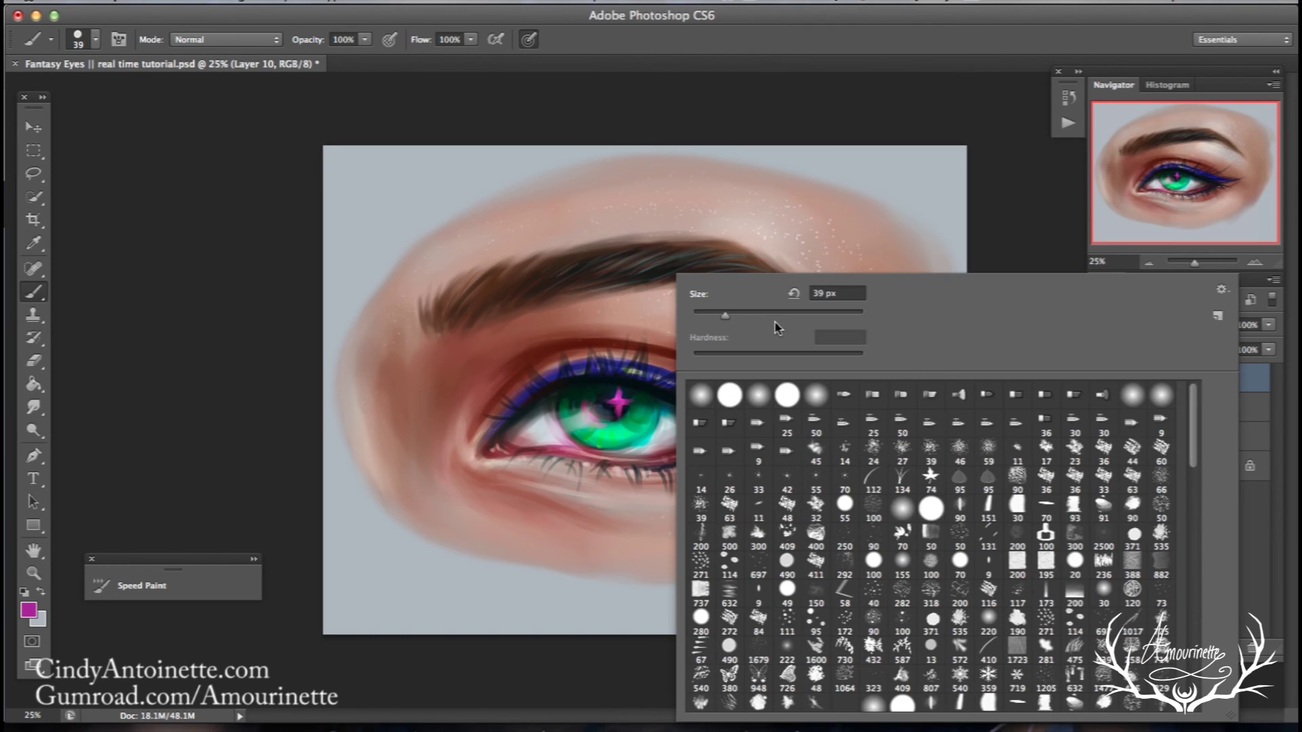
{"action": "left_click", "coordinate": [606, 408], "text": "alt"}
{"action": "left_click_drag", "start_coordinate": [608, 407], "coordinate": [622, 406]}
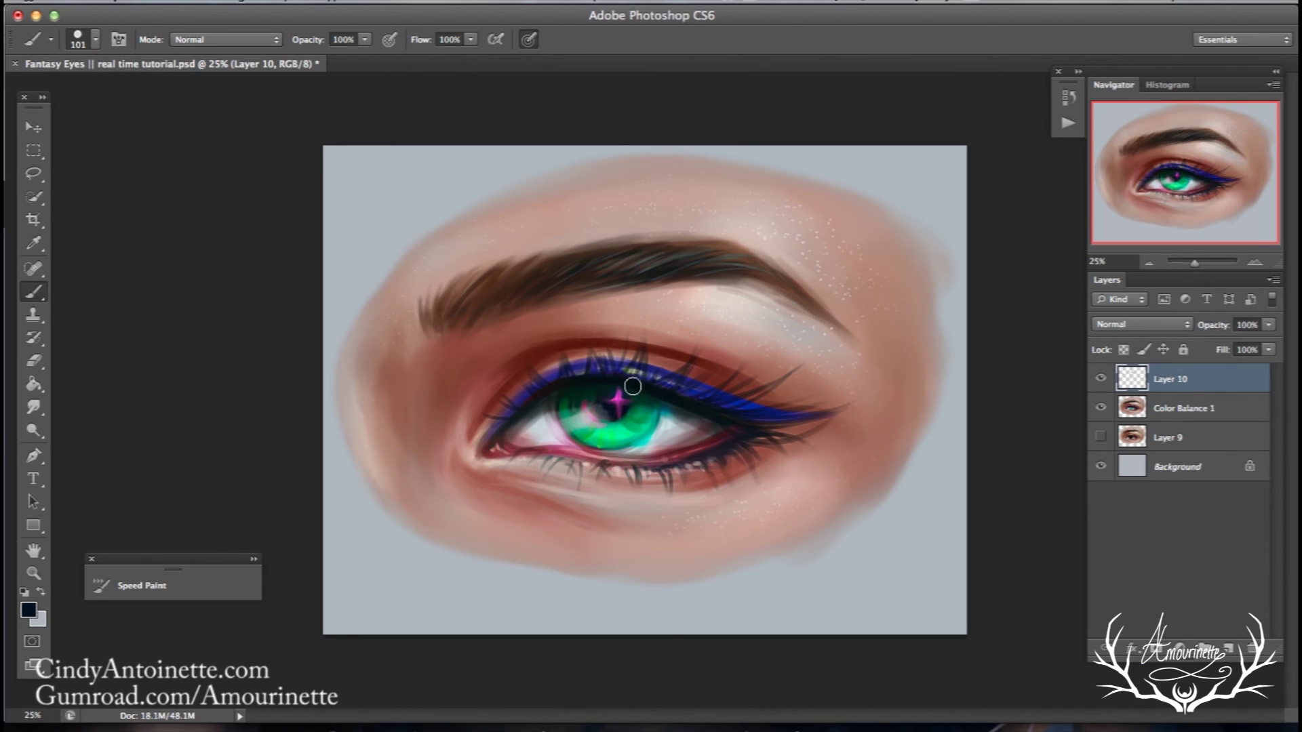
{"action": "key", "text": "alt"}
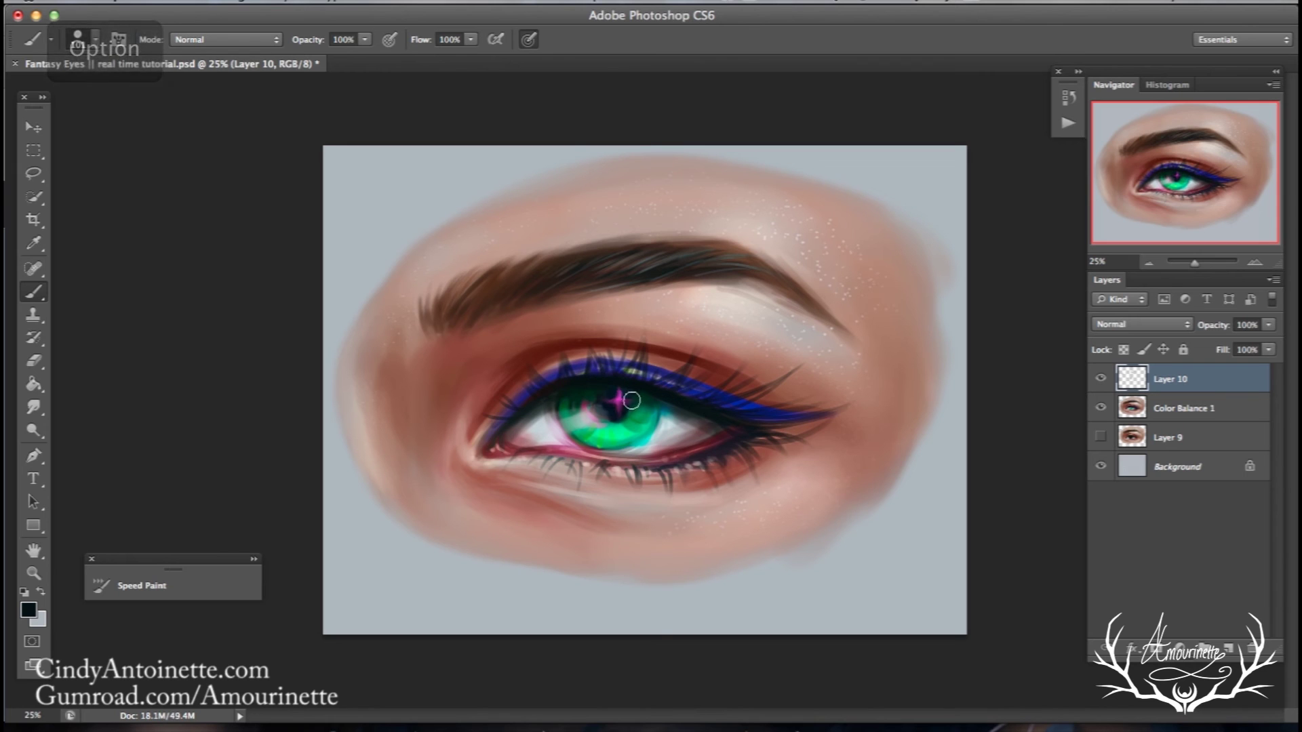
{"action": "left_click", "coordinate": [630, 387], "text": "alt"}
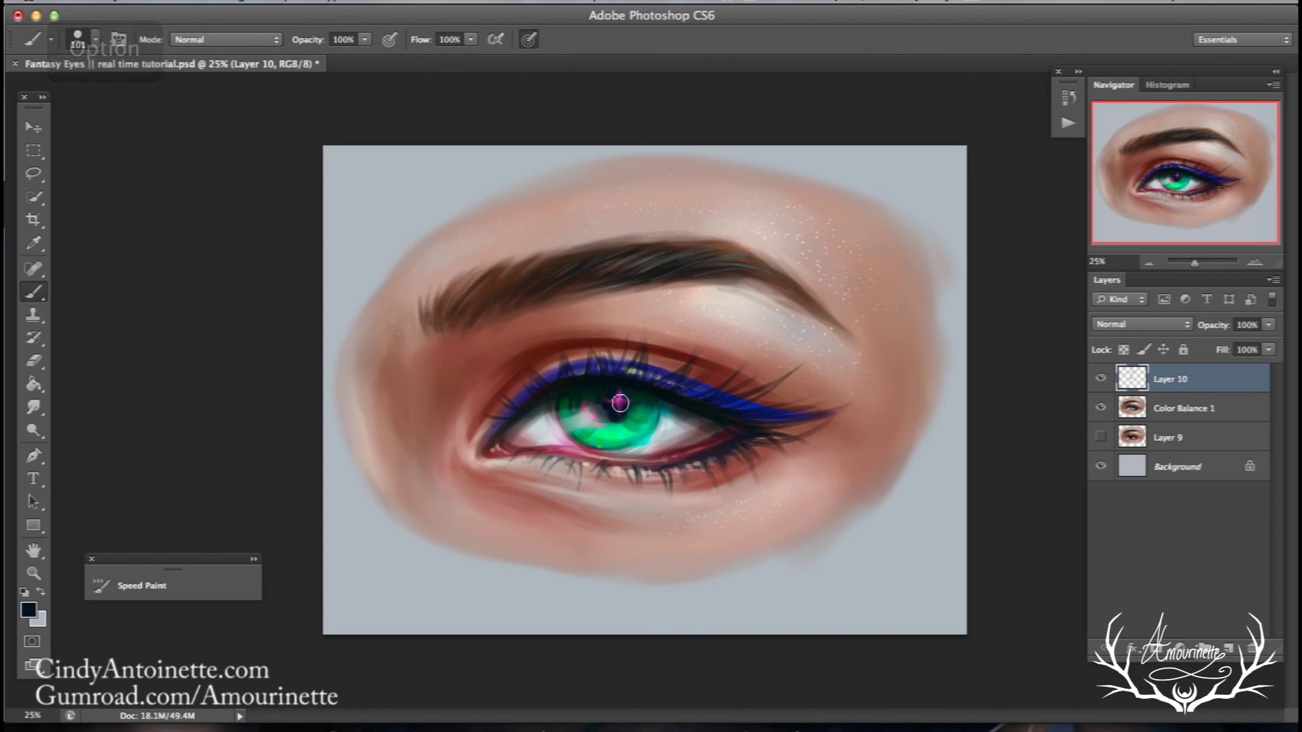
- Sample magenta from the pupil star and paint it over the pink reflection on the iris with a 66 px brush
{"action": "left_click", "coordinate": [623, 398], "text": "alt"}
{"action": "right_click", "coordinate": [730, 312]}
{"action": "left_click", "coordinate": [786, 319]}
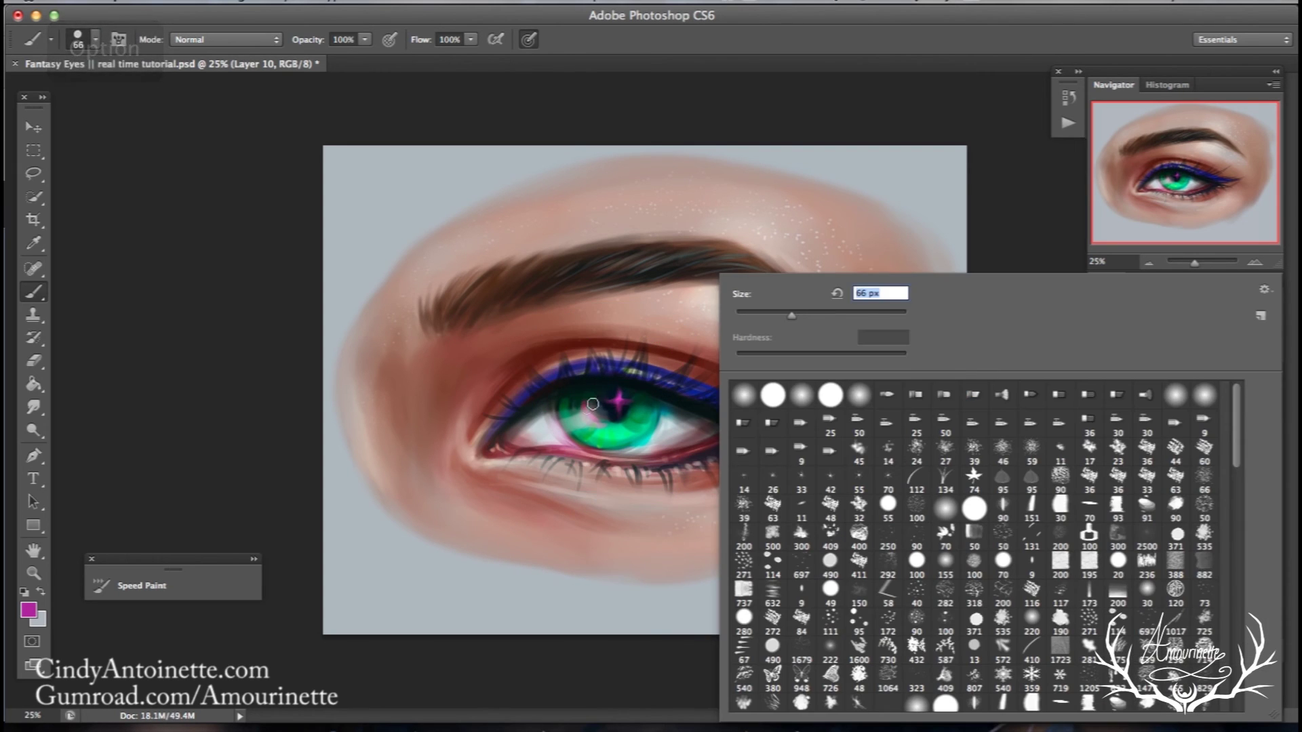
{"action": "left_click", "coordinate": [585, 407]}
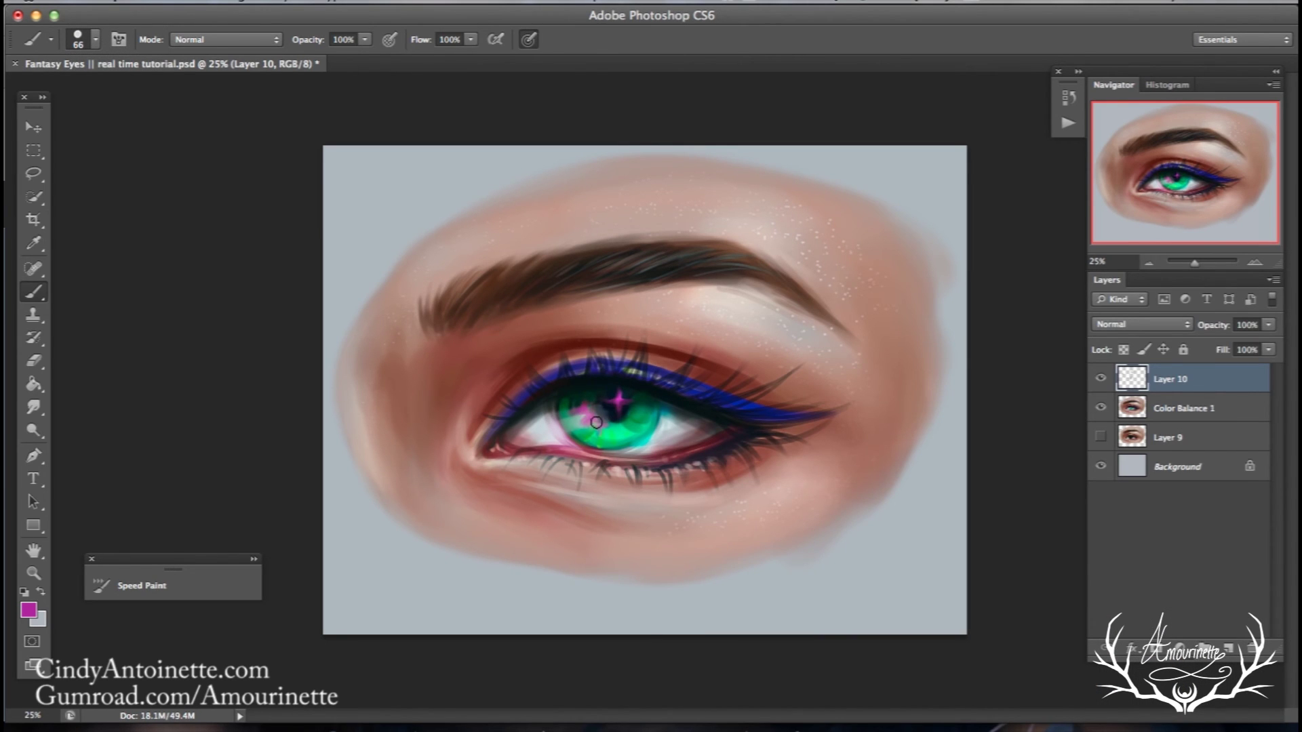
- Rework the pink reflection on the iris with sampled green and magenta tones, using a 155 px brush
{"action": "right_click", "coordinate": [684, 360]}
{"action": "left_click", "coordinate": [819, 315]}
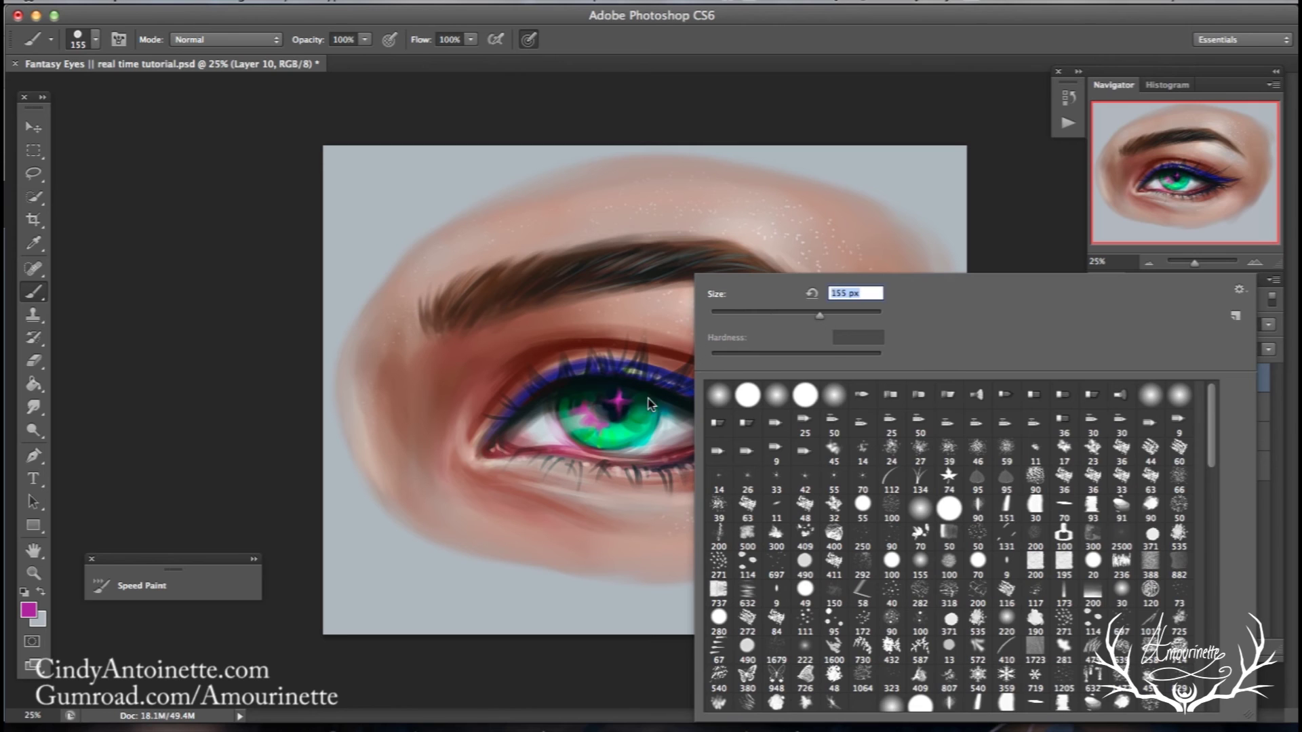
{"action": "key", "text": "Return"}
{"action": "left_click", "coordinate": [599, 431], "text": "alt"}
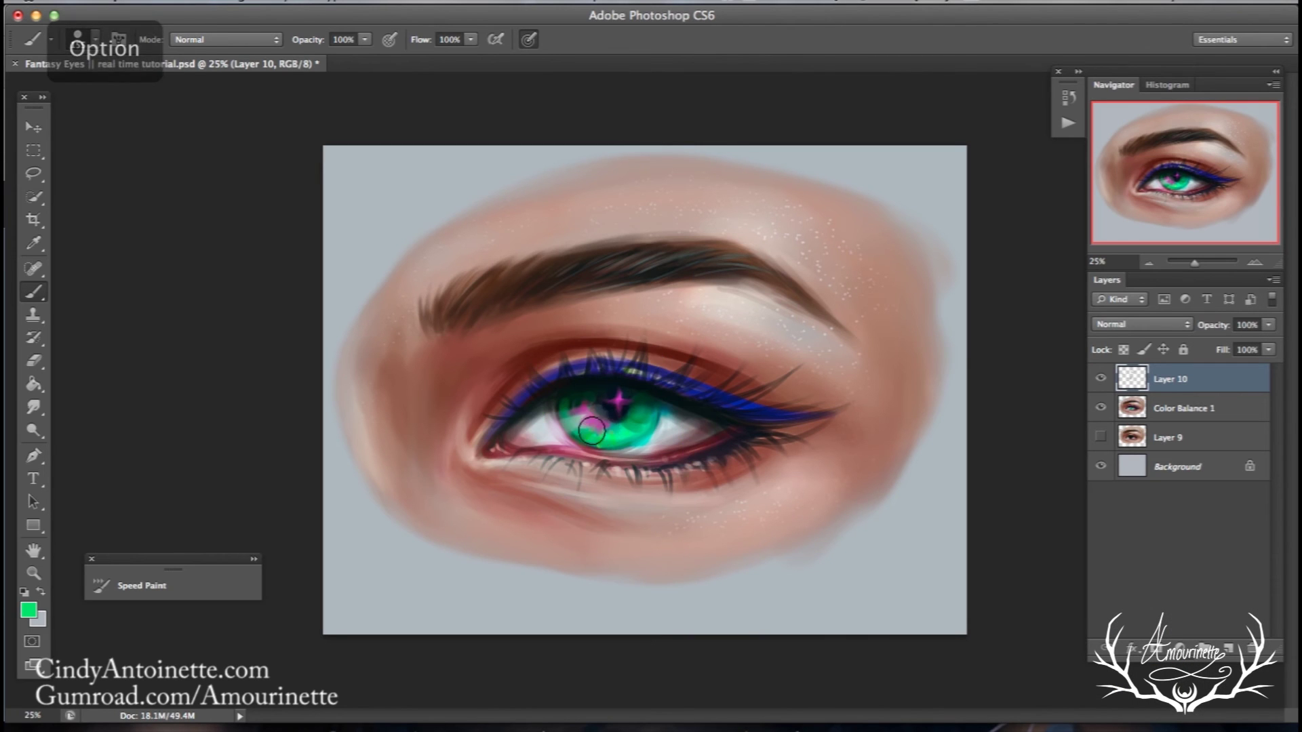
{"action": "left_click", "coordinate": [584, 408], "text": "alt"}
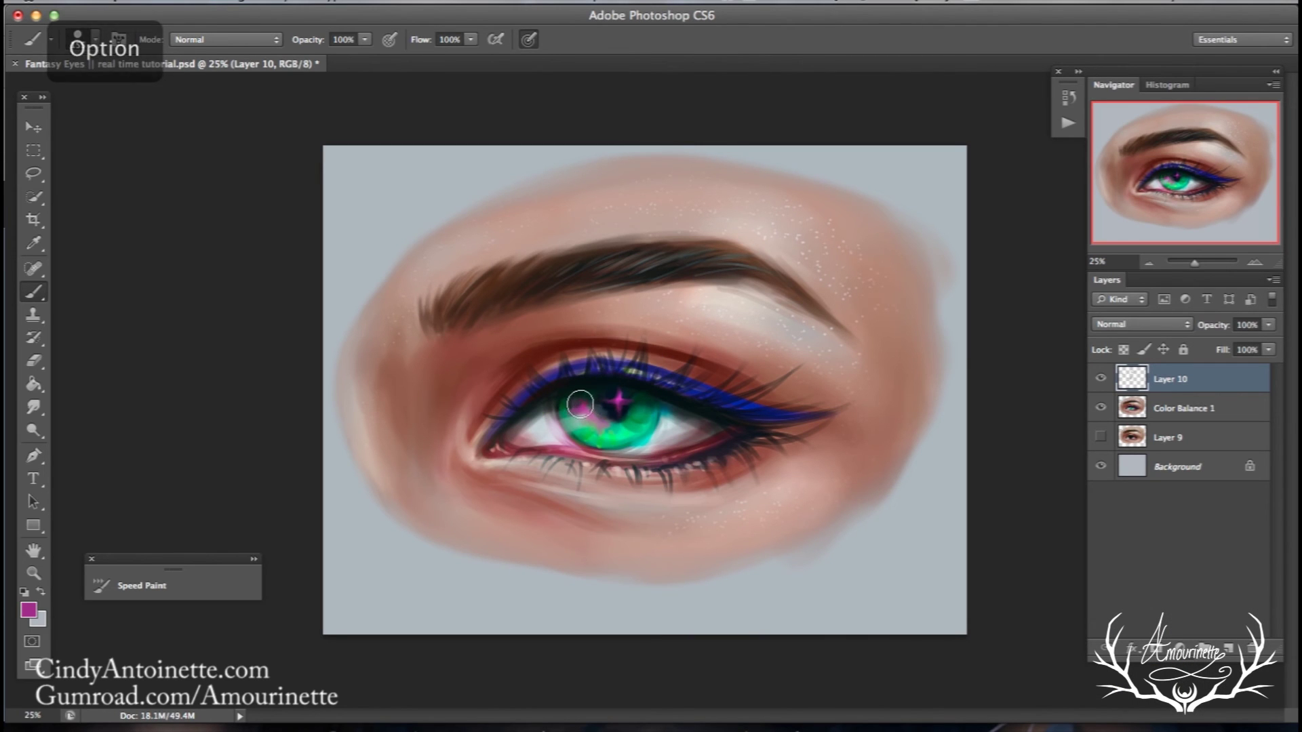
- Choose a light blue foreground colour and touch the centre of the pupil star with a 58 px brush
{"action": "left_click", "coordinate": [29, 610]}
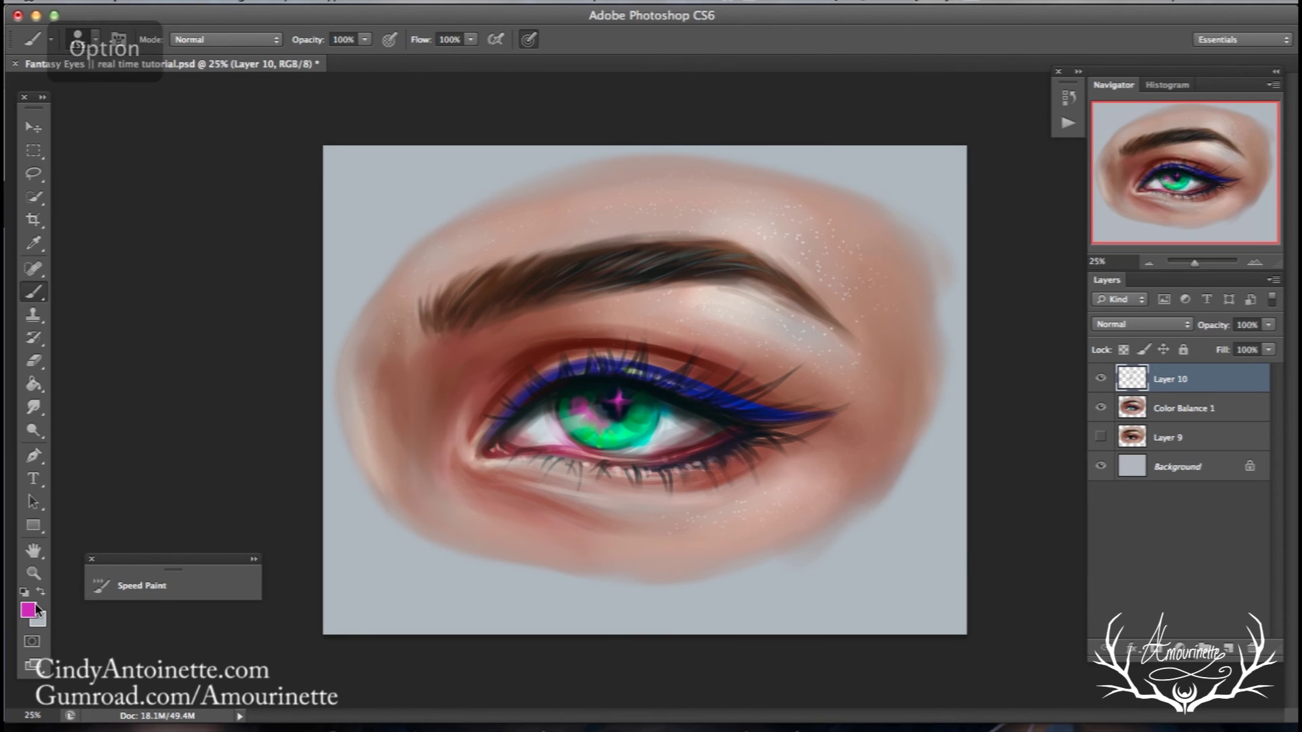
{"action": "left_click", "coordinate": [1047, 339]}
{"action": "left_click", "coordinate": [894, 267]}
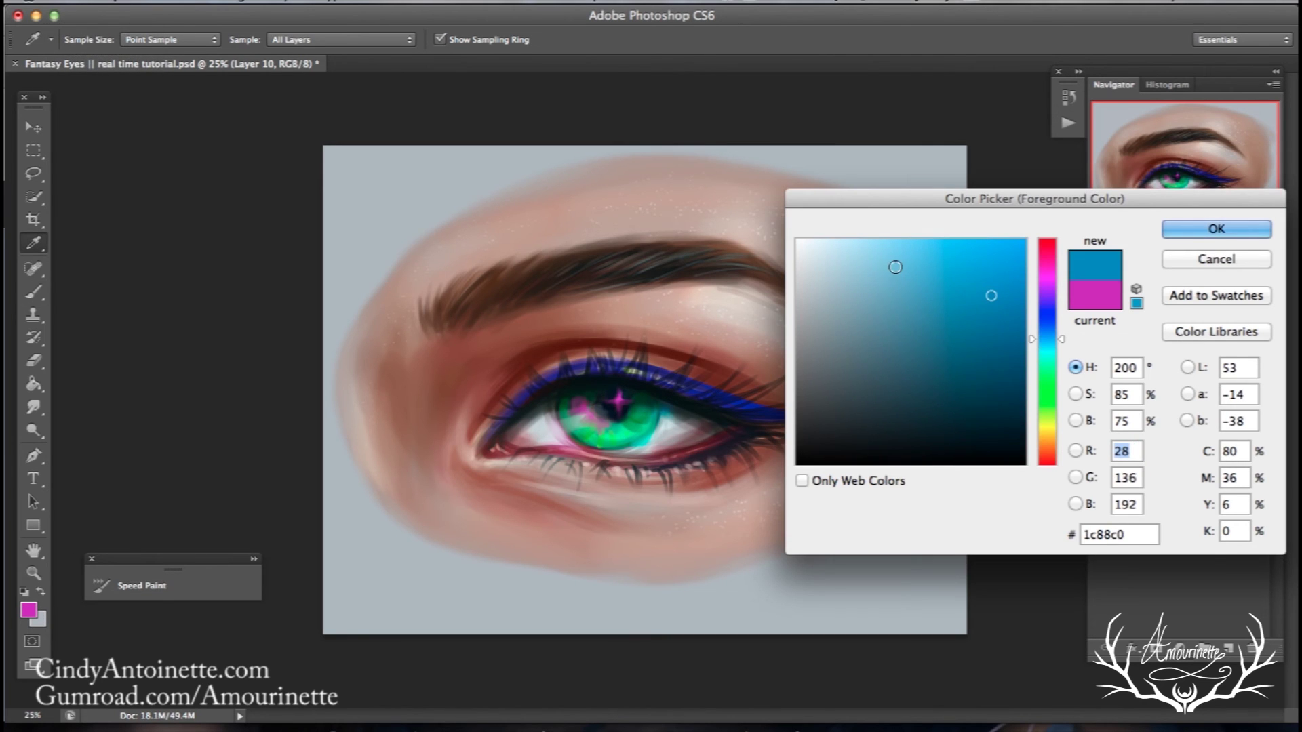
{"action": "left_click", "coordinate": [906, 258]}
{"action": "left_click", "coordinate": [1216, 228]}
{"action": "right_click", "coordinate": [721, 282]}
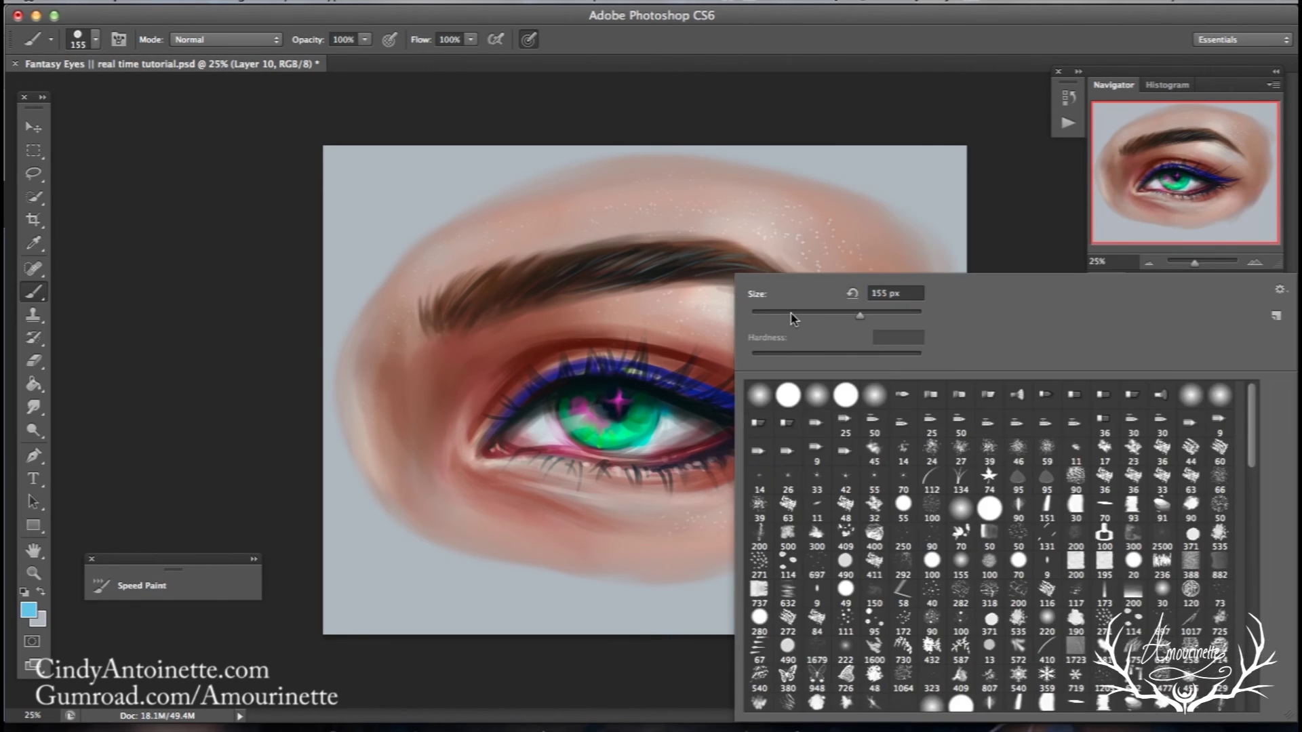
{"action": "left_click", "coordinate": [619, 405]}
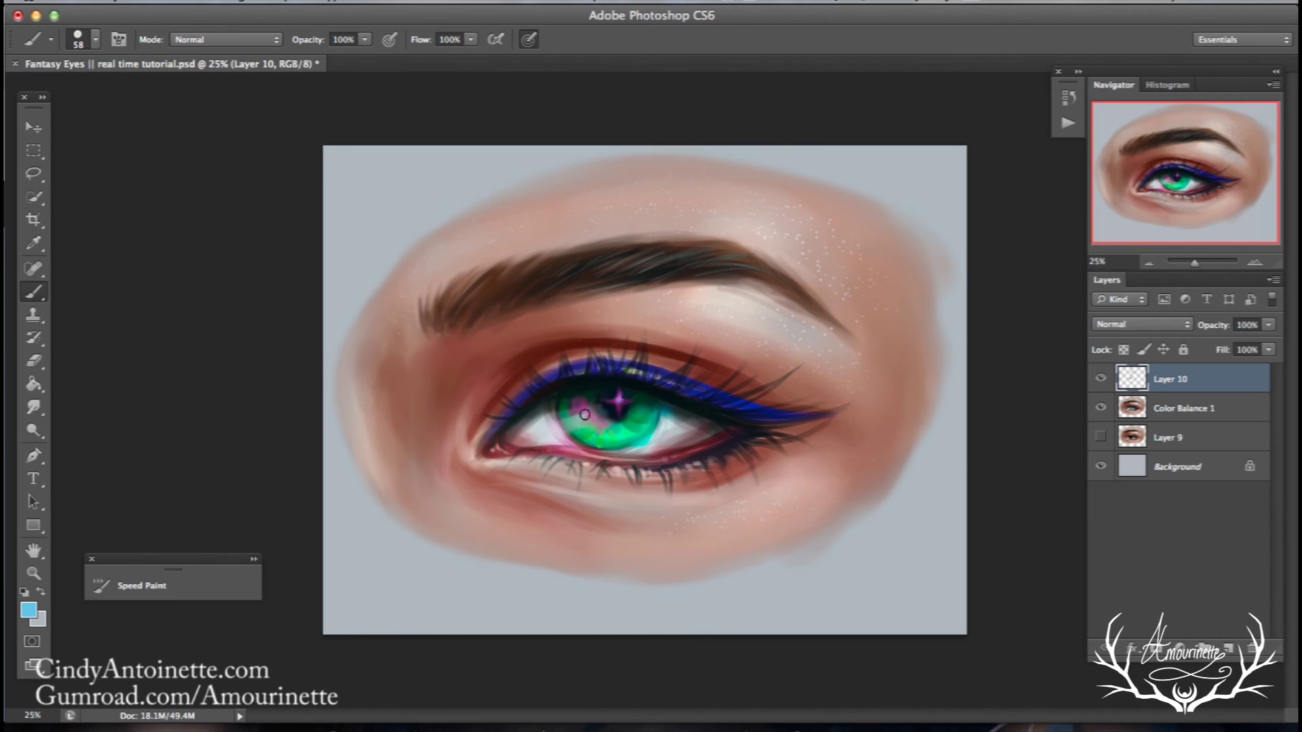
- Rotate the canvas to a steep angle and darken the upper lash line with a sampled dark tone and a 102 px brush
{"action": "left_click", "coordinate": [576, 375], "text": "alt"}
{"action": "left_click", "coordinate": [39, 551]}
{"action": "left_click_drag", "start_coordinate": [87, 556], "coordinate": [88, 562]}
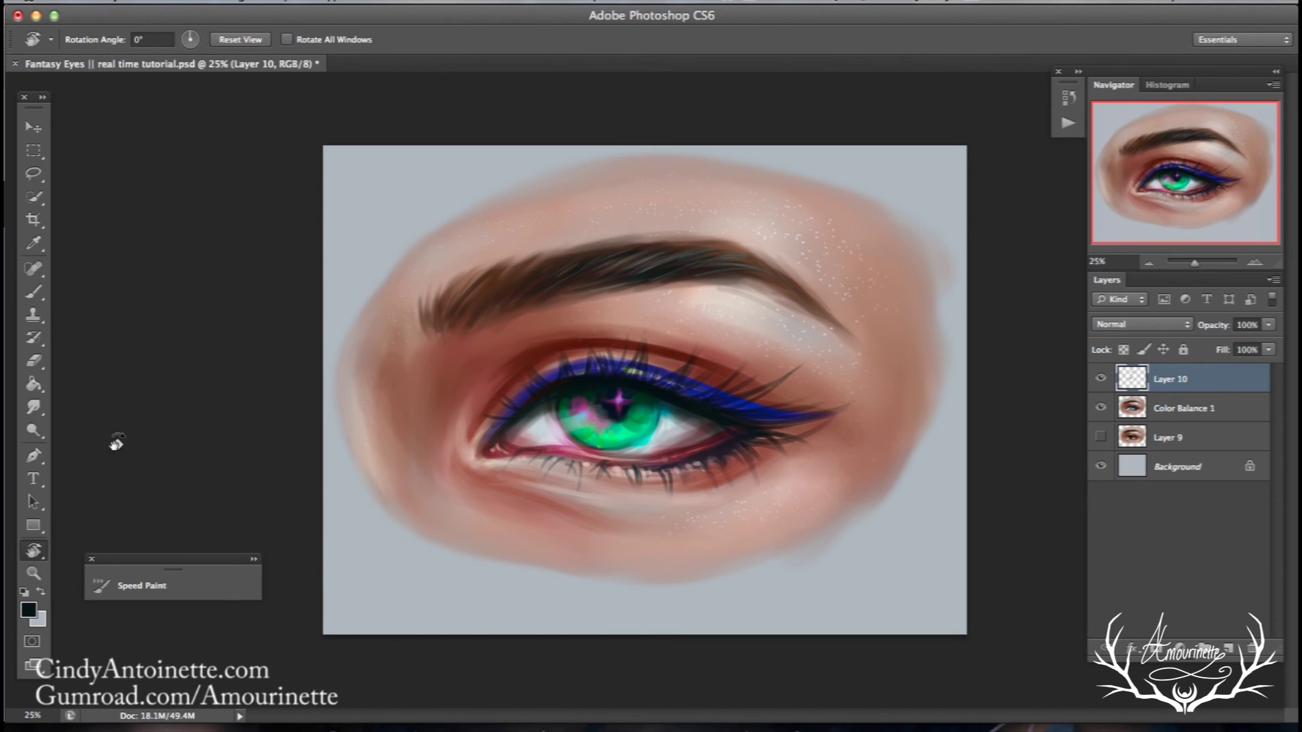
{"action": "left_click_drag", "start_coordinate": [215, 197], "coordinate": [182, 349]}
{"action": "key", "text": "b"}
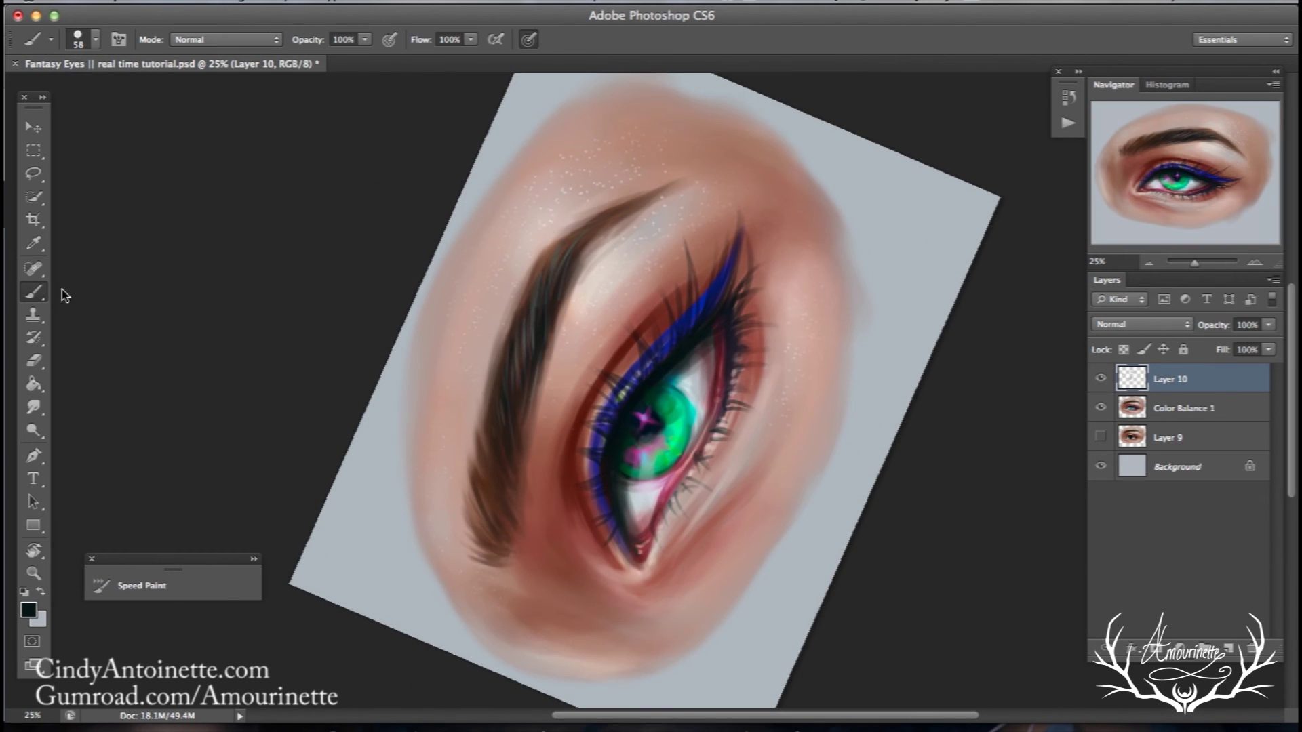
{"action": "right_click", "coordinate": [711, 310]}
{"action": "left_click", "coordinate": [817, 317]}
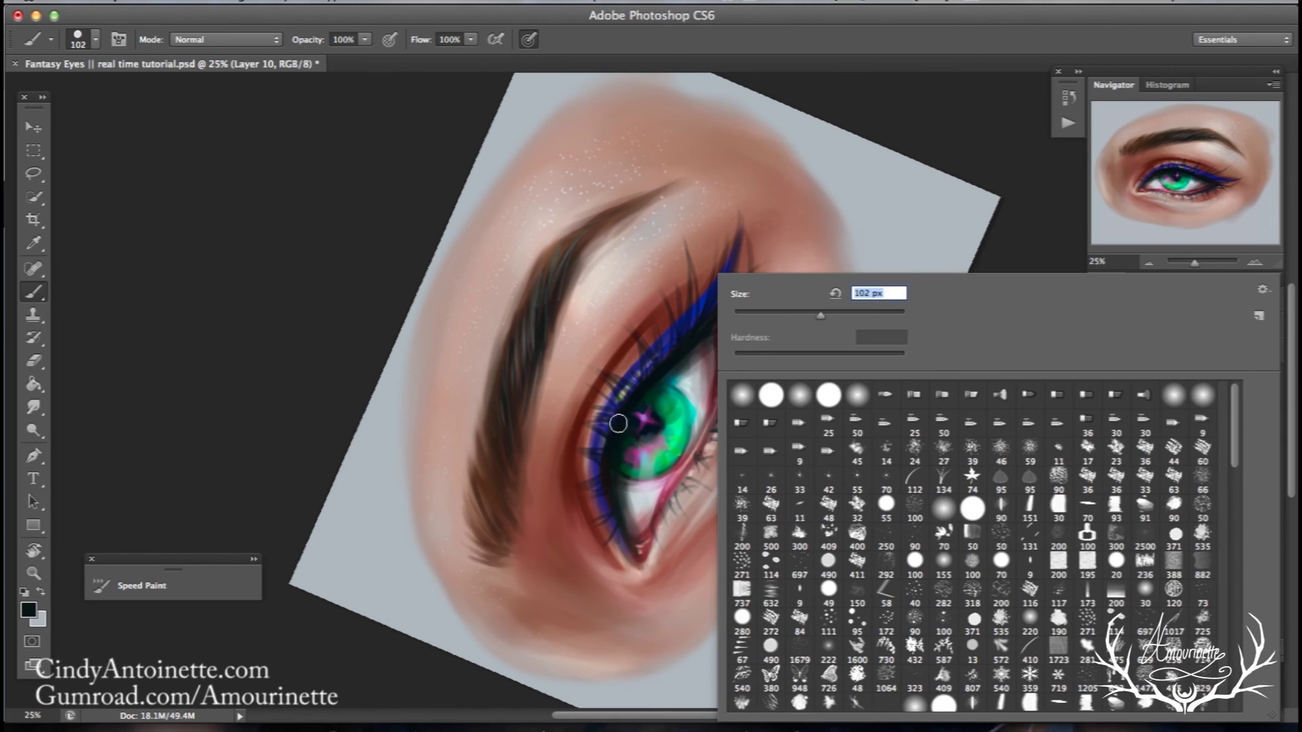
{"action": "left_click", "coordinate": [611, 423], "text": "alt"}
{"action": "left_click_drag", "start_coordinate": [607, 440], "coordinate": [612, 459]}
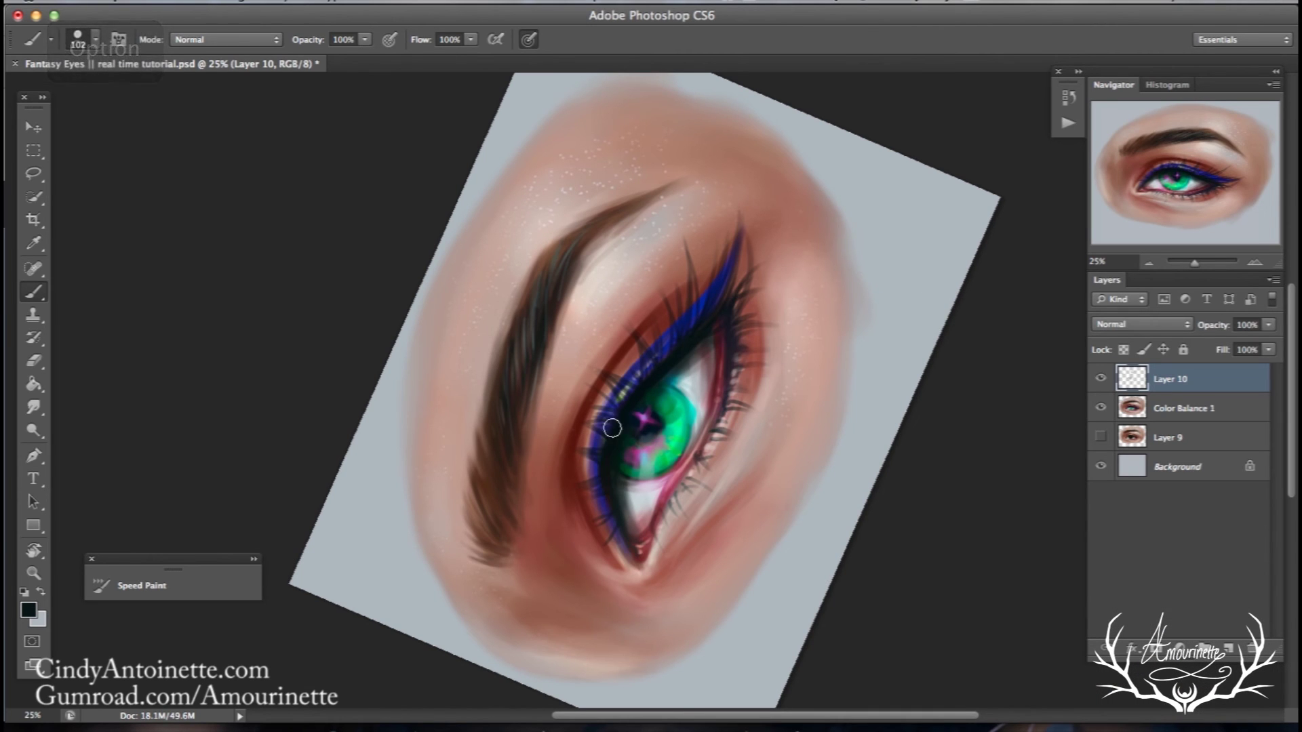
{"action": "left_click_drag", "start_coordinate": [693, 338], "coordinate": [710, 327]}
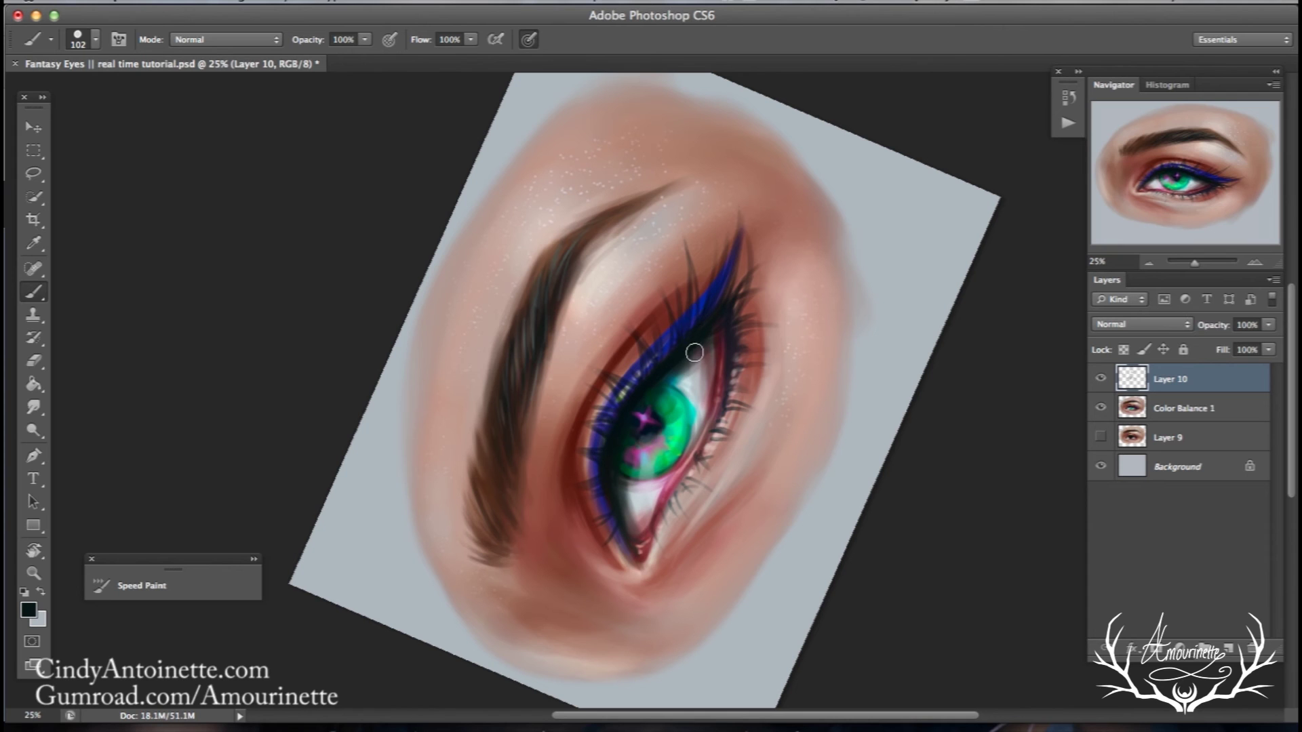
- Try sampled grey and mauve tones at the outer corner of the eye with a 75 px brush, and undo them
{"action": "left_click", "coordinate": [715, 336], "text": "alt"}
{"action": "left_click", "coordinate": [703, 350], "text": "alt"}
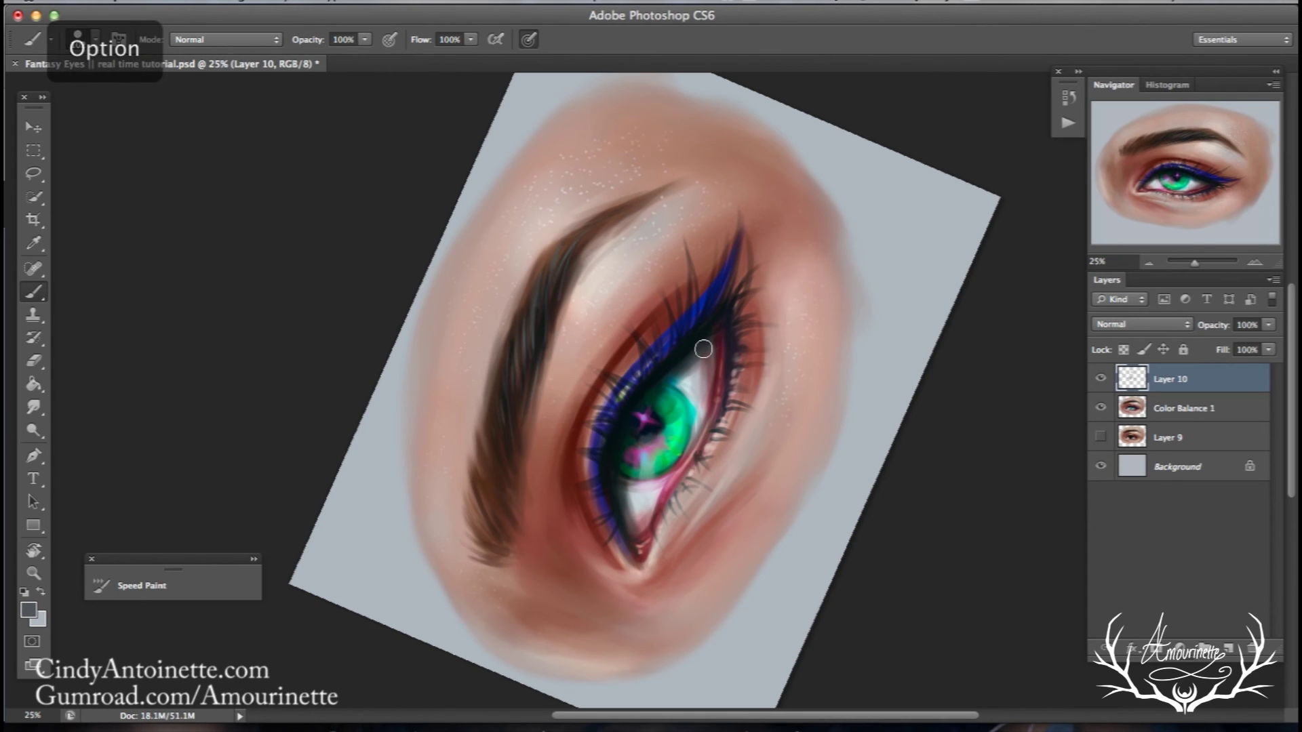
{"action": "right_click", "coordinate": [708, 332]}
{"action": "left_click", "coordinate": [817, 316]}
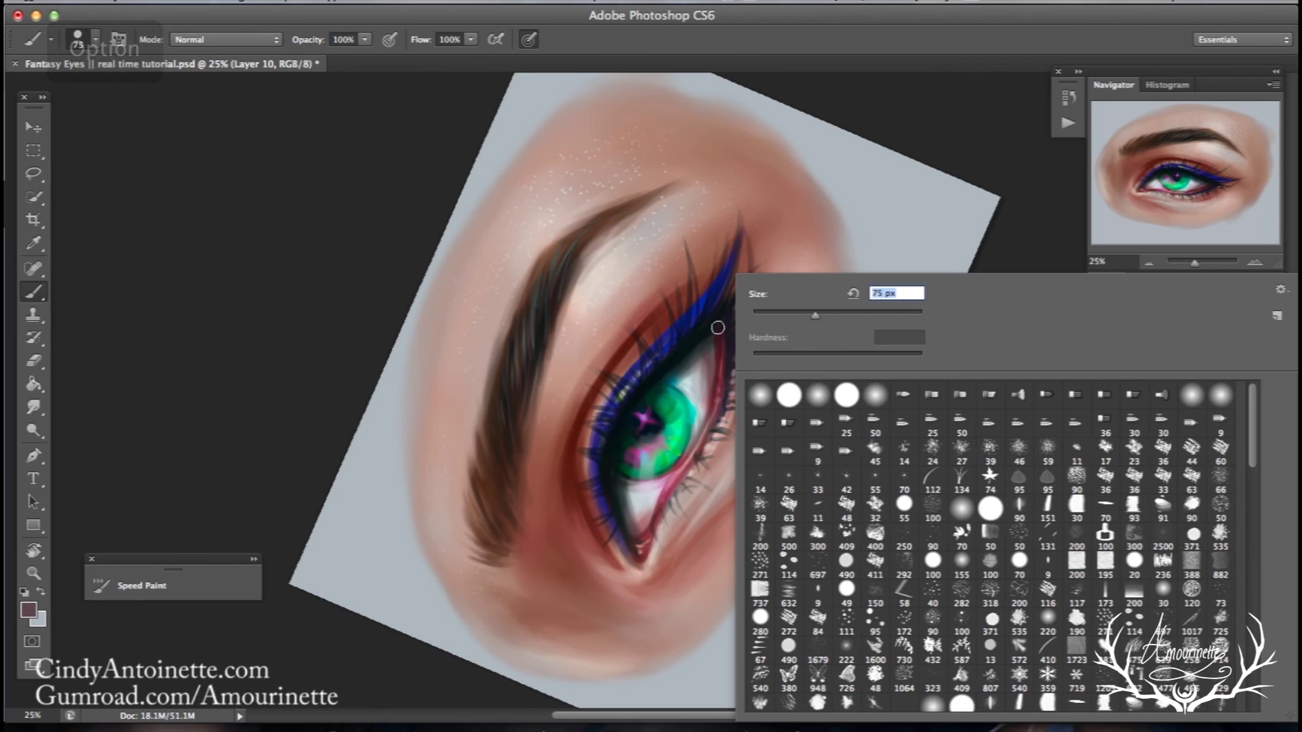
{"action": "left_click", "coordinate": [710, 316]}
{"action": "left_click", "coordinate": [190, 2]}
{"action": "left_click", "coordinate": [224, 50]}
{"action": "left_click", "coordinate": [190, 2]}
{"action": "left_click", "coordinate": [217, 50]}
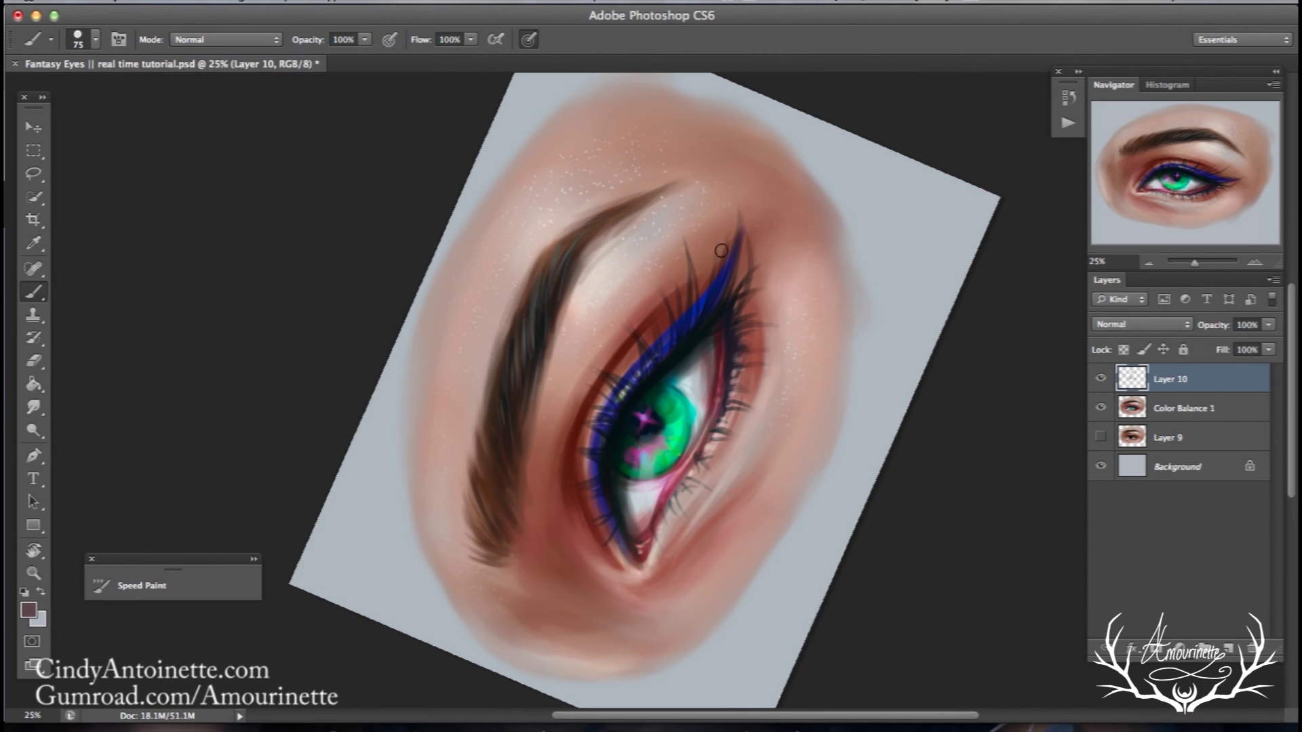
- Try dark strokes near the outer corner of the eye with a 65 px brush, and undo them
{"action": "left_click", "coordinate": [705, 332], "text": "alt"}
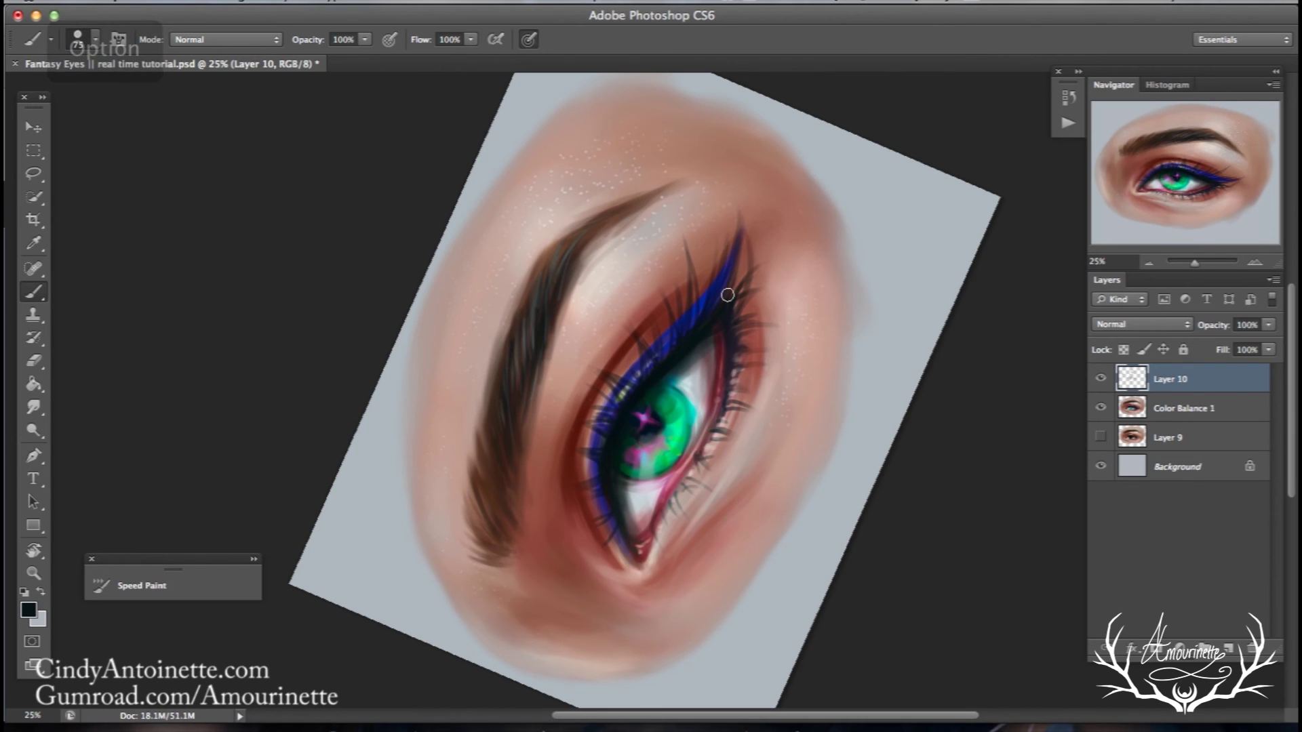
{"action": "right_click", "coordinate": [803, 288]}
{"action": "left_click_drag", "start_coordinate": [826, 313], "coordinate": [749, 324]}
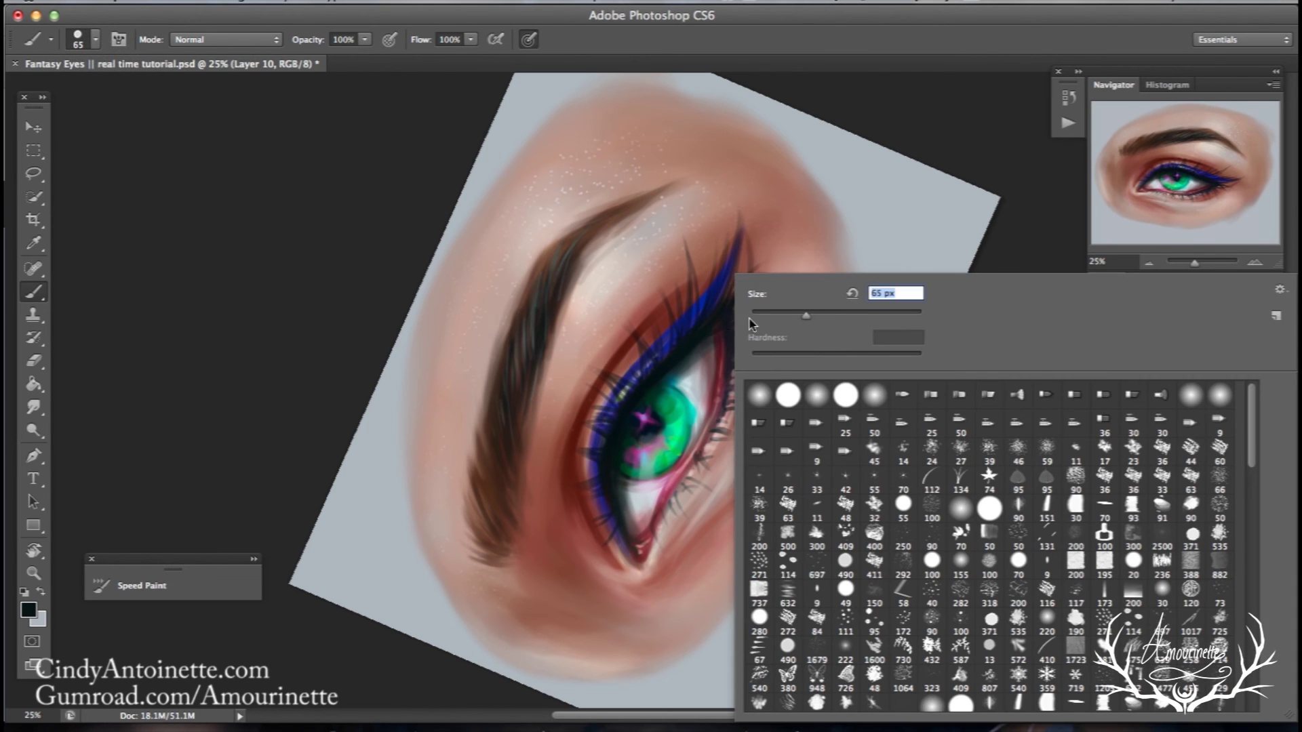
{"action": "left_click", "coordinate": [718, 356]}
{"action": "left_click", "coordinate": [187, 2]}
{"action": "left_click", "coordinate": [206, 49]}
{"action": "left_click", "coordinate": [187, 2]}
{"action": "left_click", "coordinate": [211, 53]}
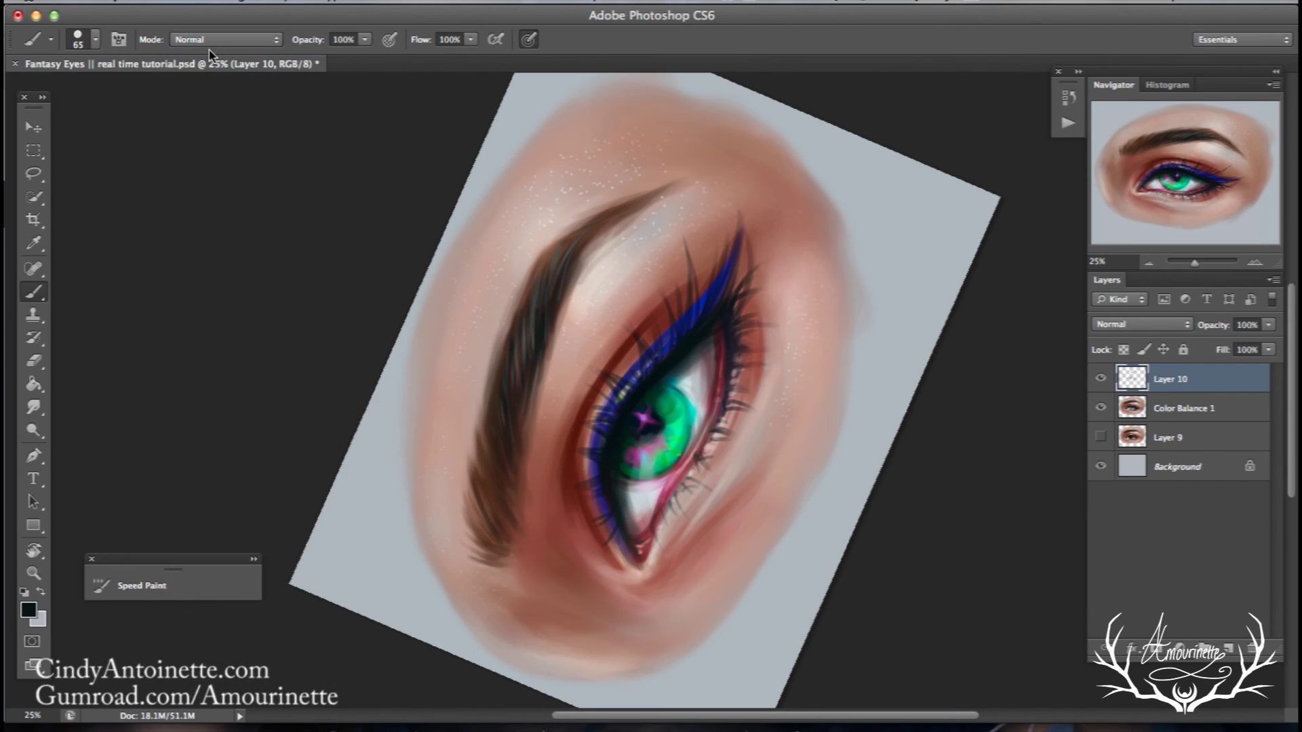
{"action": "left_click", "coordinate": [189, 3]}
{"action": "left_click", "coordinate": [210, 45]}
- Blend the outer corner and lower waterline with sampled dark red, mauve and pink tones
{"action": "left_click", "coordinate": [720, 343], "text": "alt"}
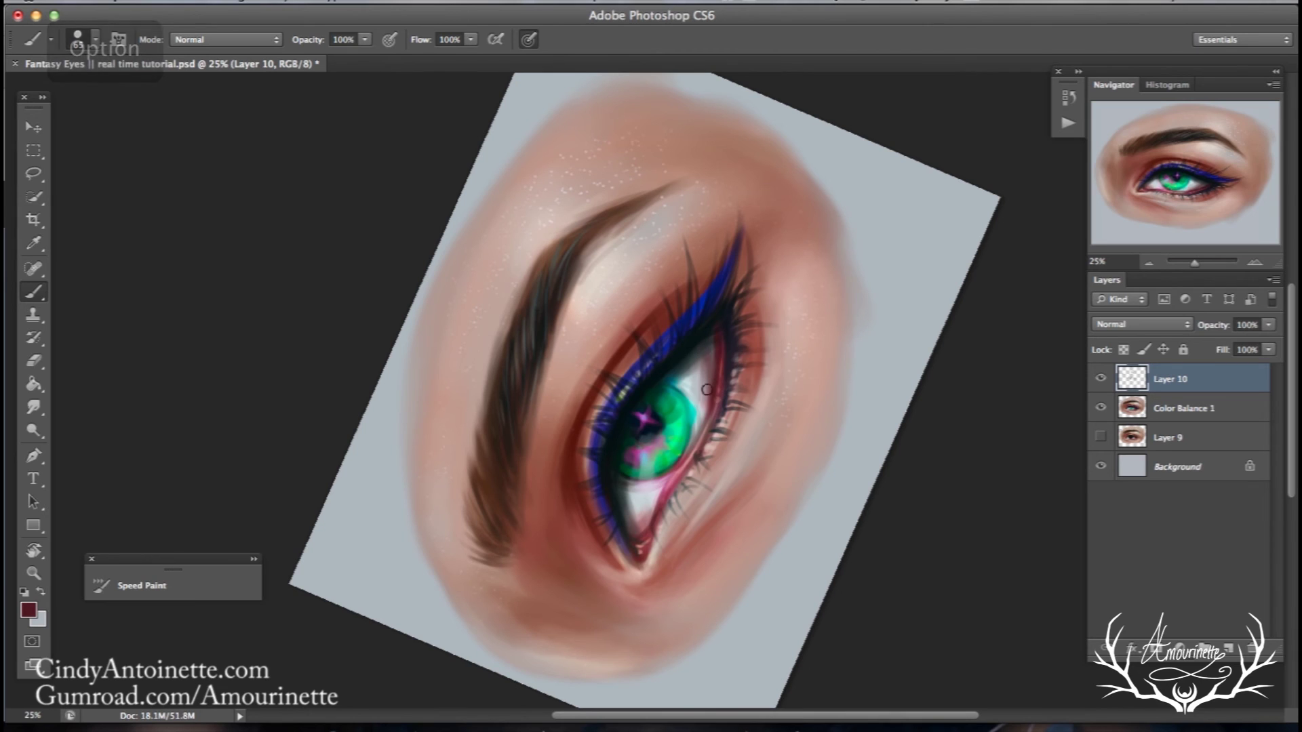
{"action": "left_click", "coordinate": [717, 371], "text": "alt"}
{"action": "left_click", "coordinate": [719, 355], "text": "alt"}
{"action": "left_click", "coordinate": [732, 338], "text": "alt"}
{"action": "left_click", "coordinate": [722, 348], "text": "alt"}
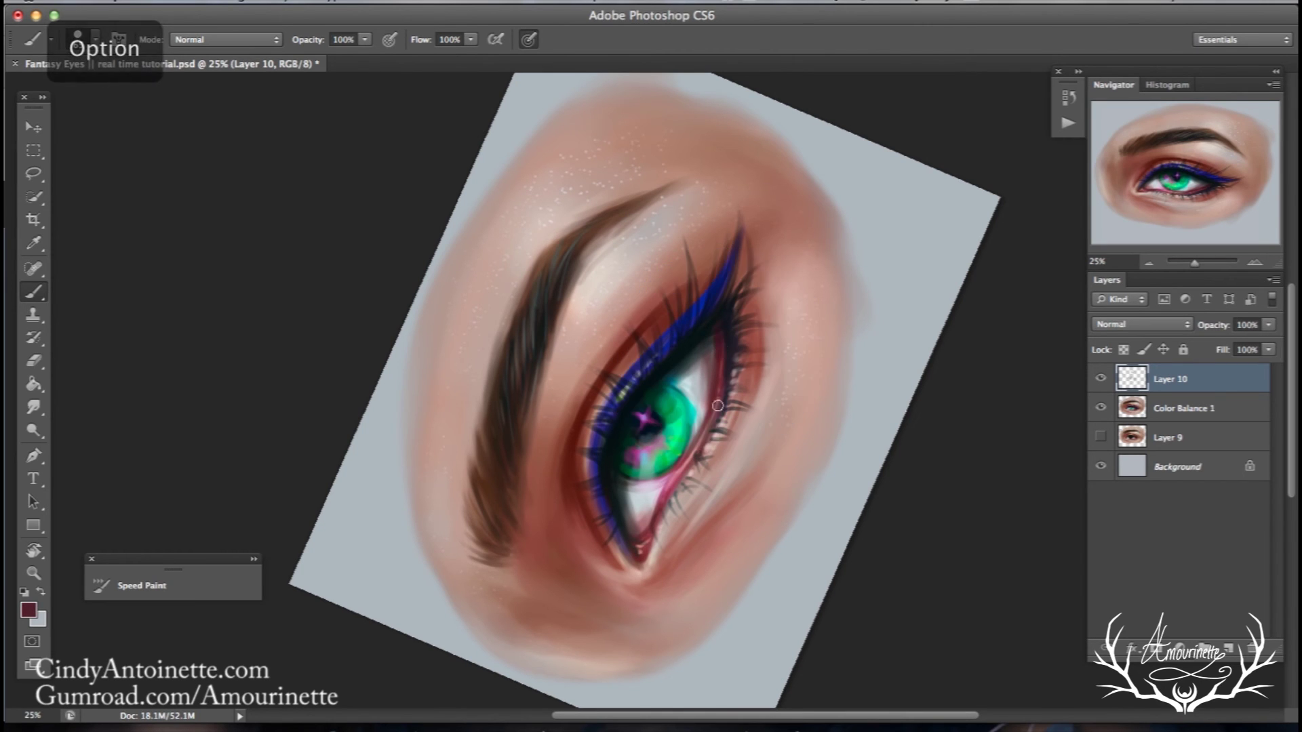
{"action": "left_click", "coordinate": [703, 371], "text": "alt"}
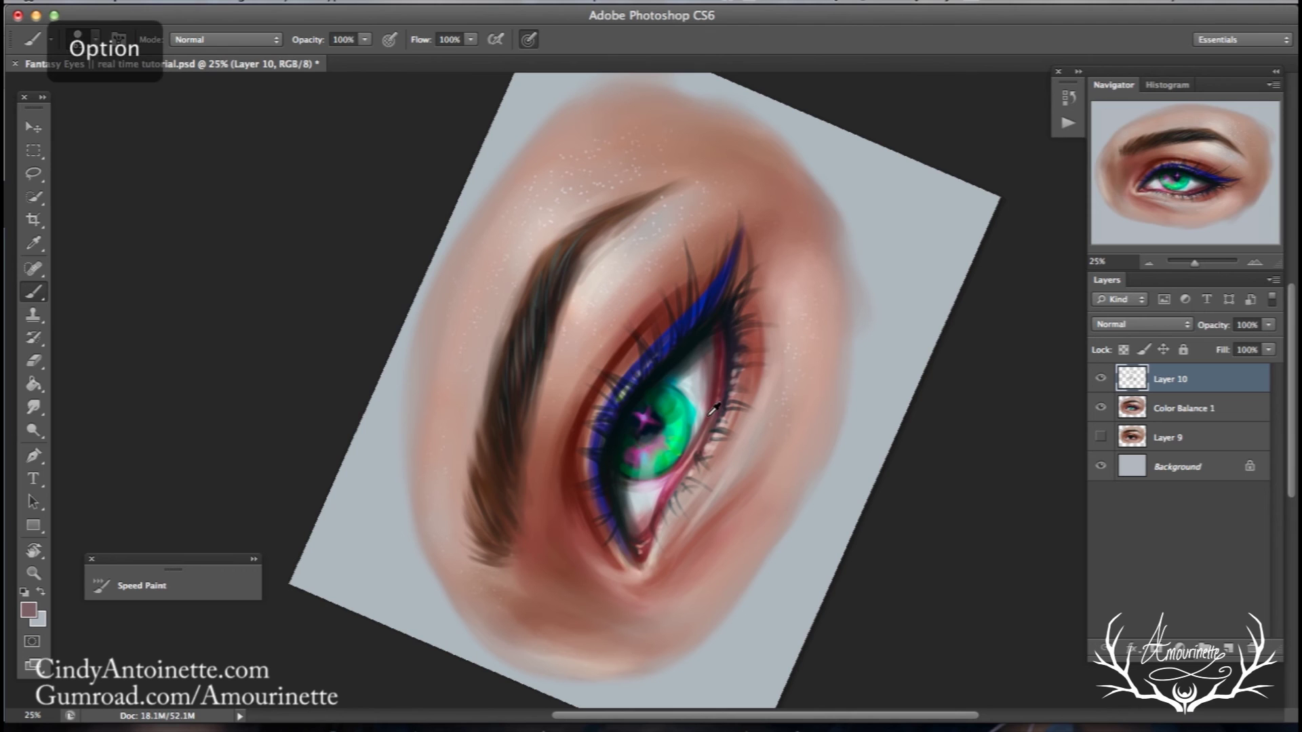
{"action": "left_click", "coordinate": [720, 406], "text": "alt"}
{"action": "left_click", "coordinate": [656, 494], "text": "alt"}
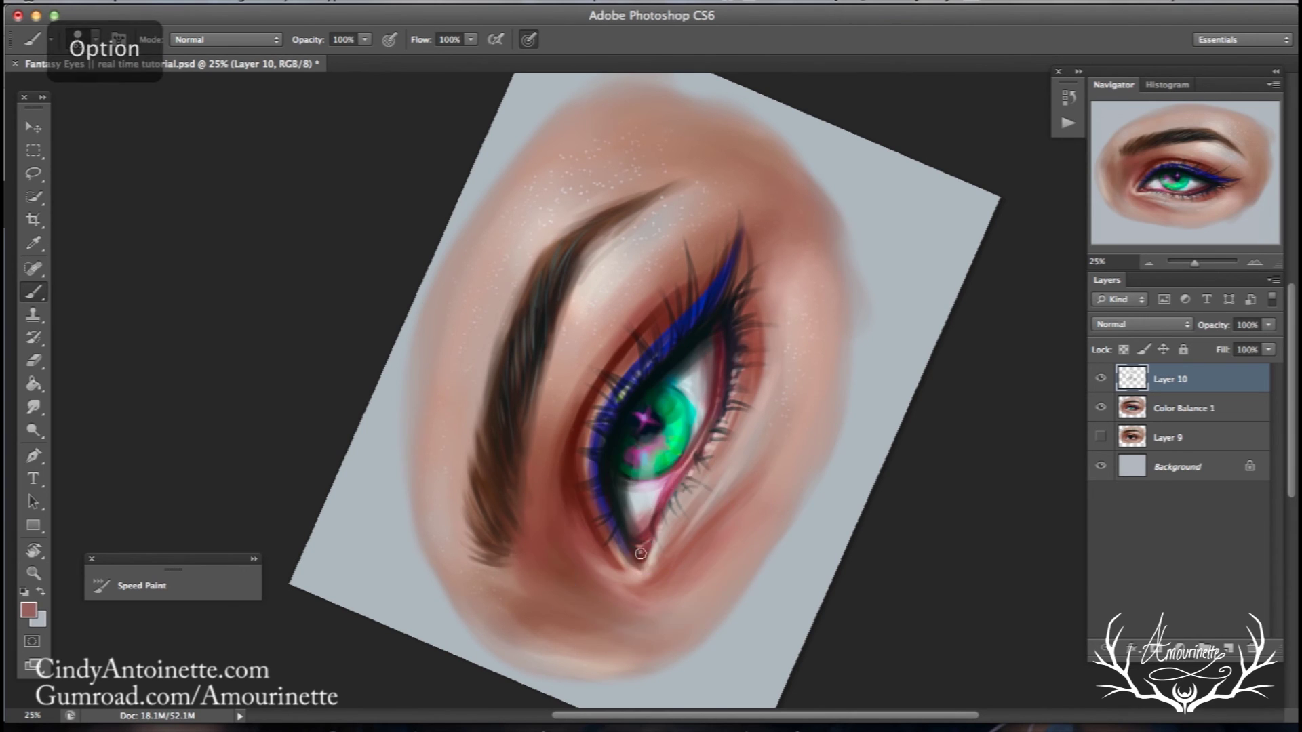
- Soften the inner corner and the edge between eye white and lower waterline with sampled tones, using a 90 px brush
{"action": "right_click", "coordinate": [712, 373]}
{"action": "left_click", "coordinate": [814, 313]}
{"action": "left_click", "coordinate": [644, 532]}
{"action": "left_click", "coordinate": [686, 459], "text": "alt"}
{"action": "left_click", "coordinate": [697, 424], "text": "alt"}
{"action": "left_click", "coordinate": [709, 382], "text": "alt"}
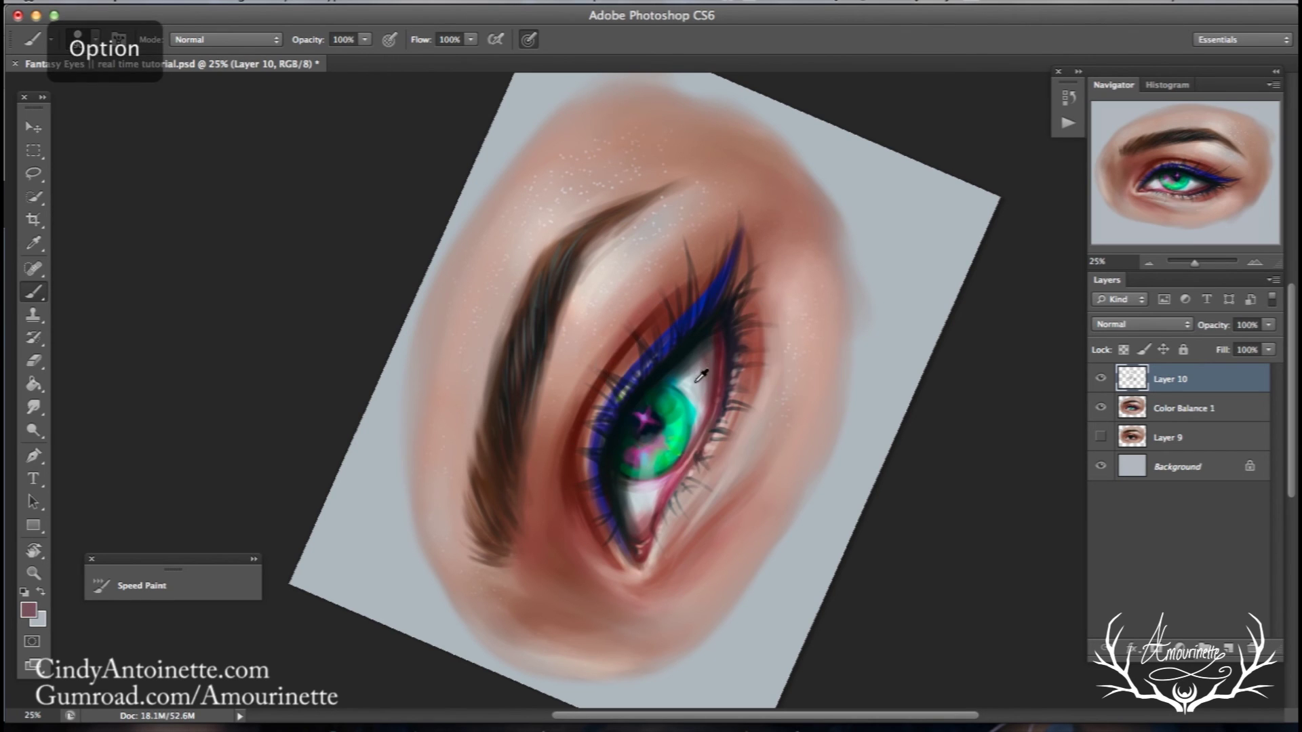
{"action": "left_click", "coordinate": [644, 551], "text": "alt"}
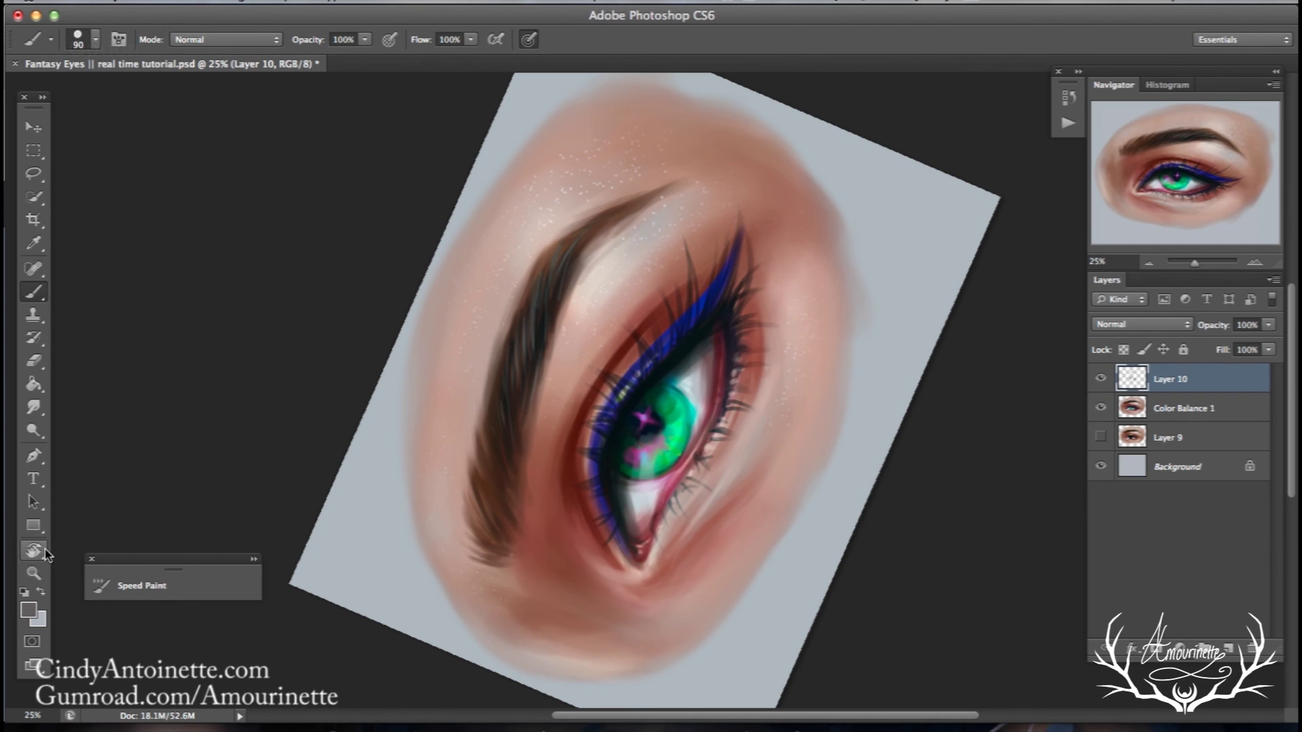
- Rotate the canvas to 89° and deepen the lower lash line with sampled dark tones and a 52 px brush
{"action": "key", "text": "r"}
{"action": "mouse_move", "coordinate": [186, 368]}
{"action": "left_mouse_down"}
{"action": "mouse_move", "coordinate": [644, 180]}
{"action": "mouse_move", "coordinate": [780, 324]}
{"action": "mouse_move", "coordinate": [189, 343]}
{"action": "left_mouse_up"}
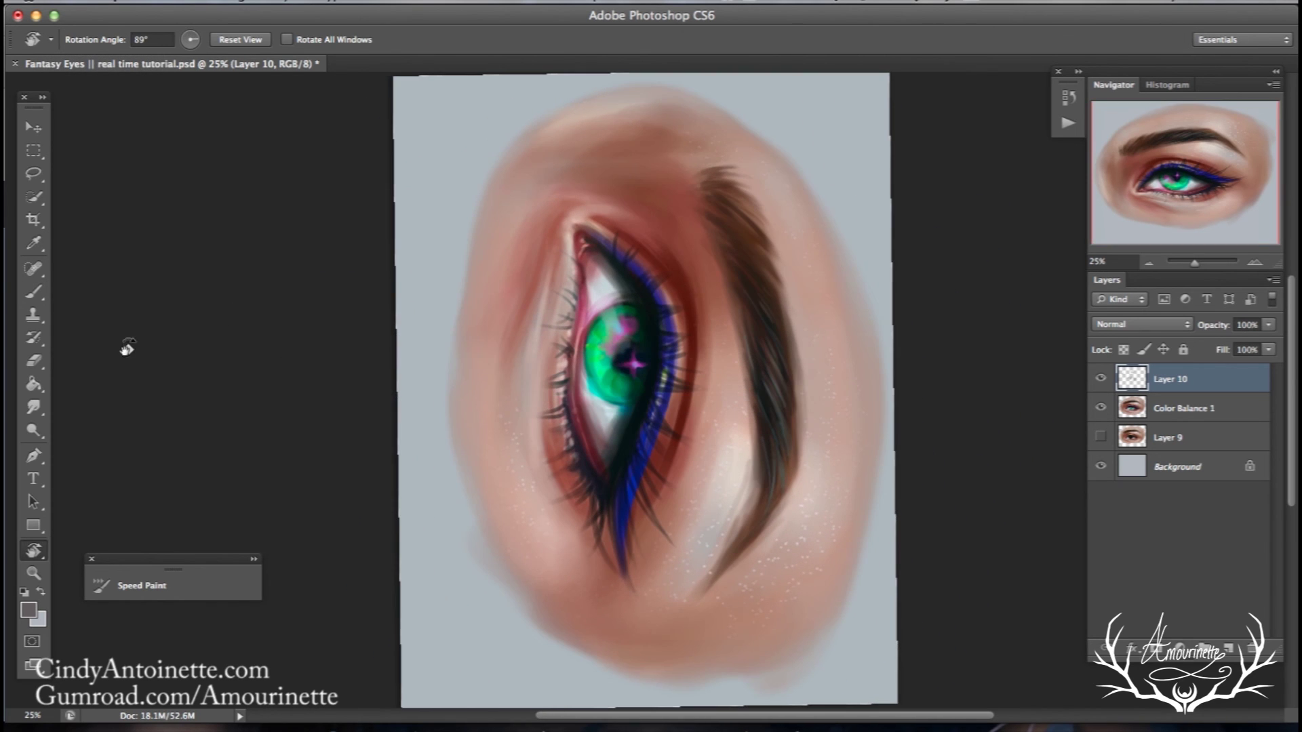
{"action": "left_click", "coordinate": [33, 291]}
{"action": "right_click", "coordinate": [708, 307]}
{"action": "left_click", "coordinate": [746, 312]}
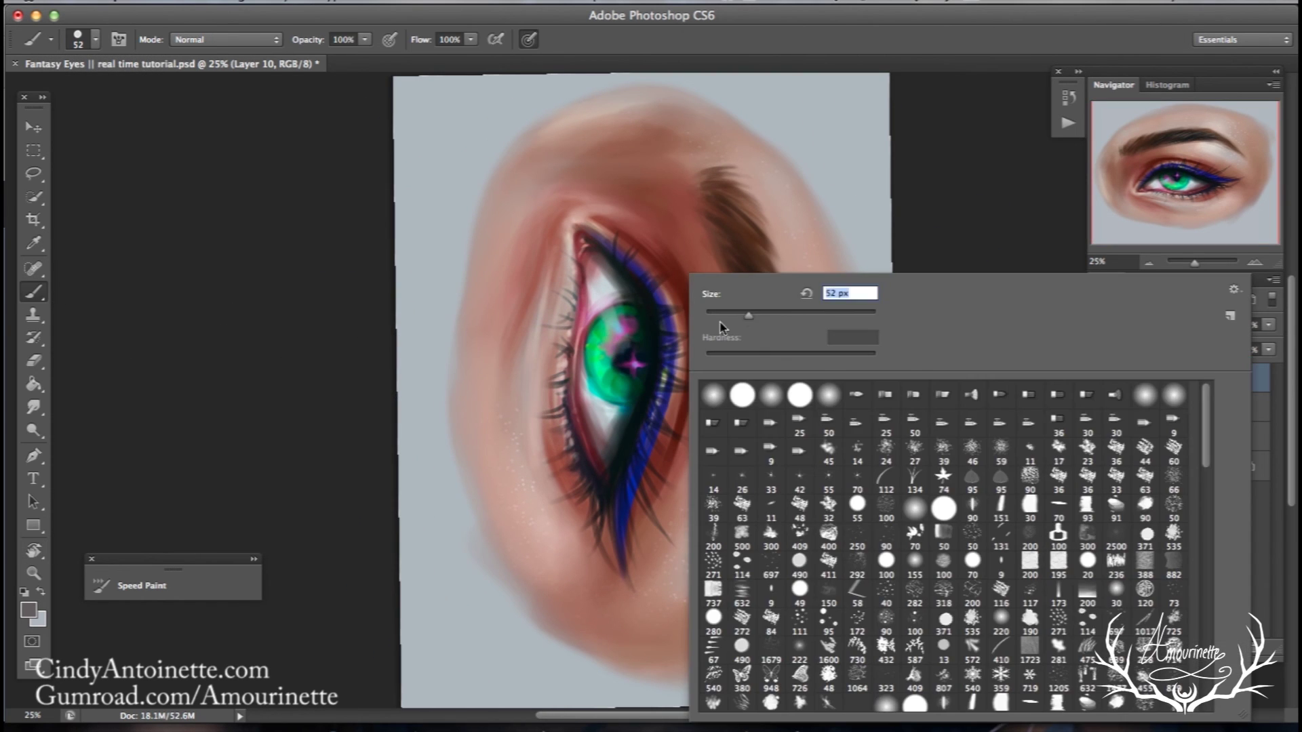
{"action": "left_click", "coordinate": [580, 407], "text": "alt"}
{"action": "left_click", "coordinate": [587, 446], "text": "alt"}
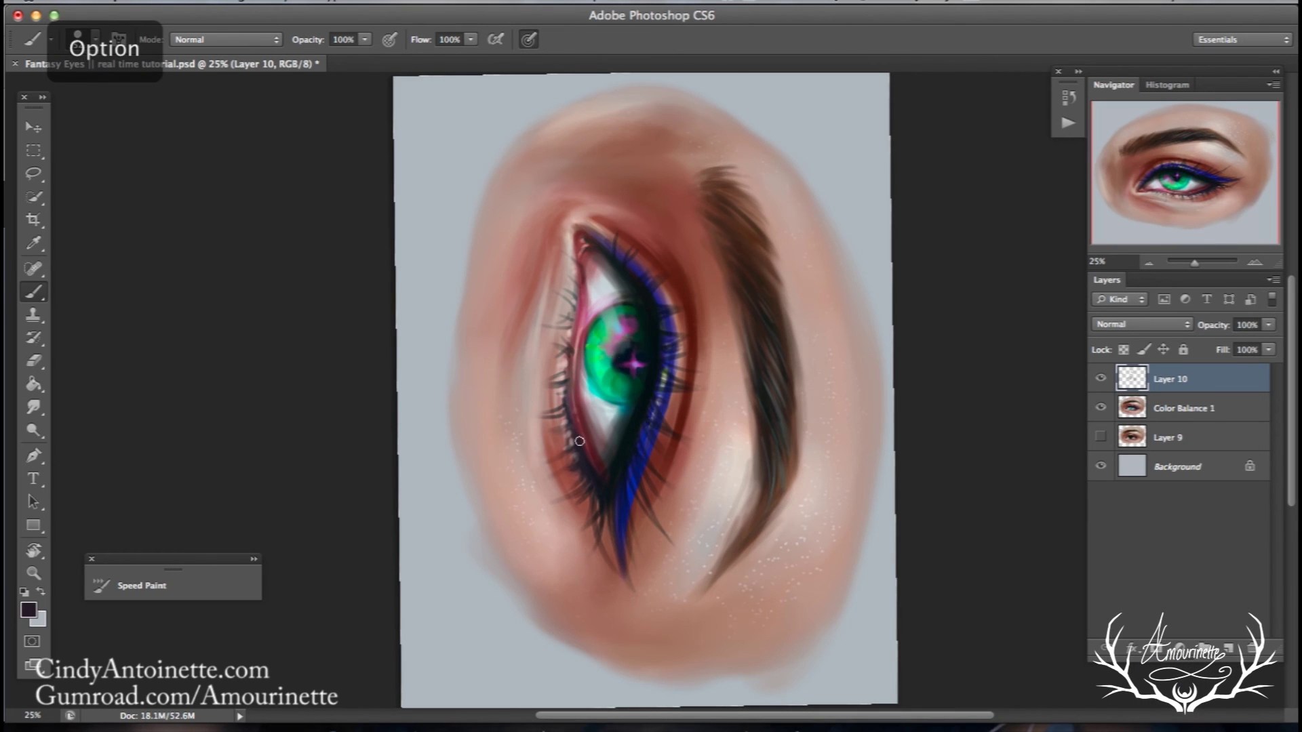
{"action": "left_click", "coordinate": [566, 394], "text": "alt"}
{"action": "left_click", "coordinate": [581, 424], "text": "alt"}
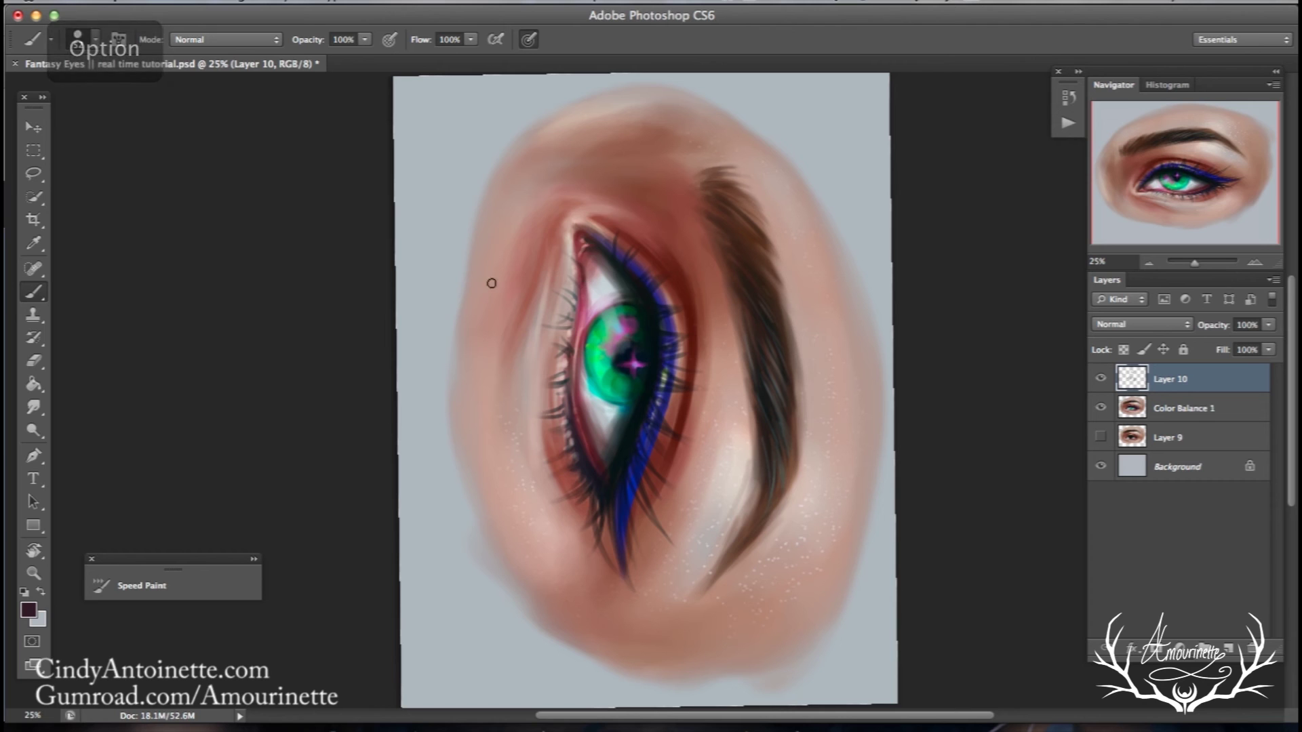
- Choose a dark red foreground colour and paint it into the tear duct with a 33 px brush
{"action": "left_click", "coordinate": [587, 284], "text": "alt"}
{"action": "left_click", "coordinate": [580, 242], "text": "alt"}
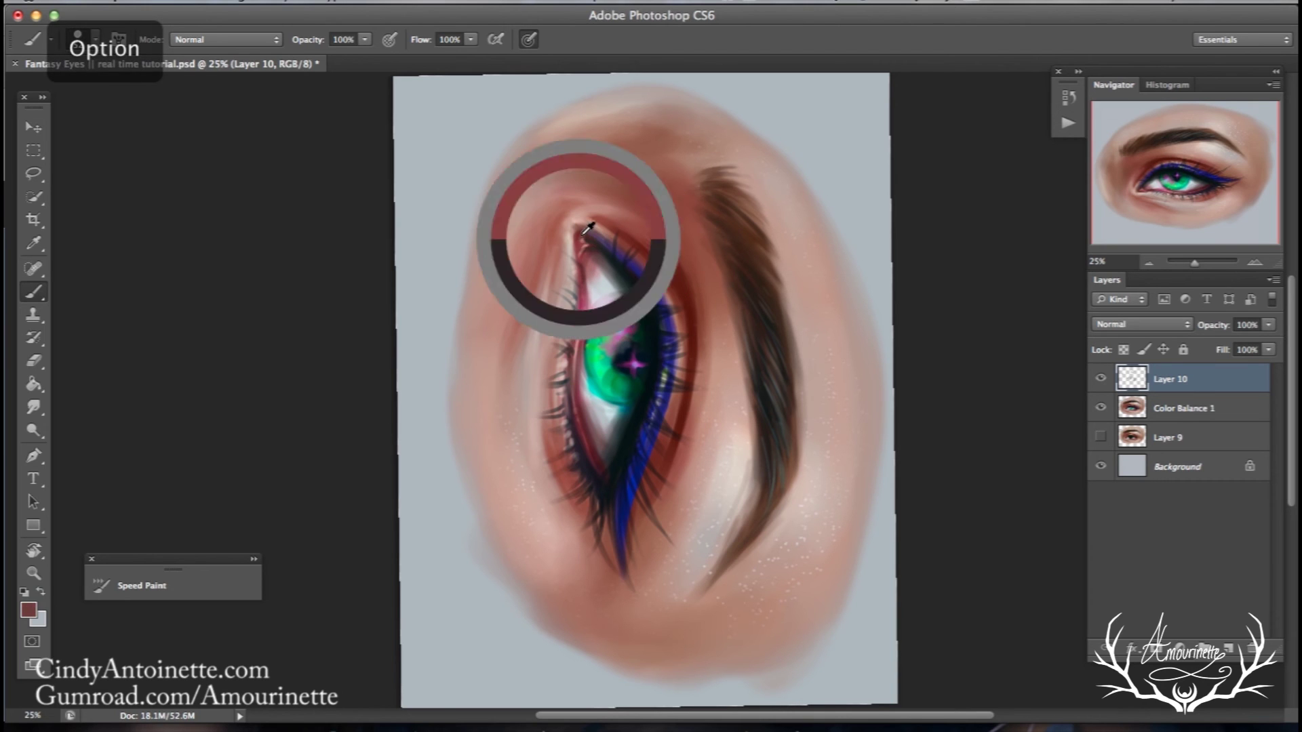
{"action": "left_click", "coordinate": [29, 610]}
{"action": "left_click", "coordinate": [1005, 389]}
{"action": "left_click", "coordinate": [1215, 229]}
{"action": "right_click", "coordinate": [688, 208]}
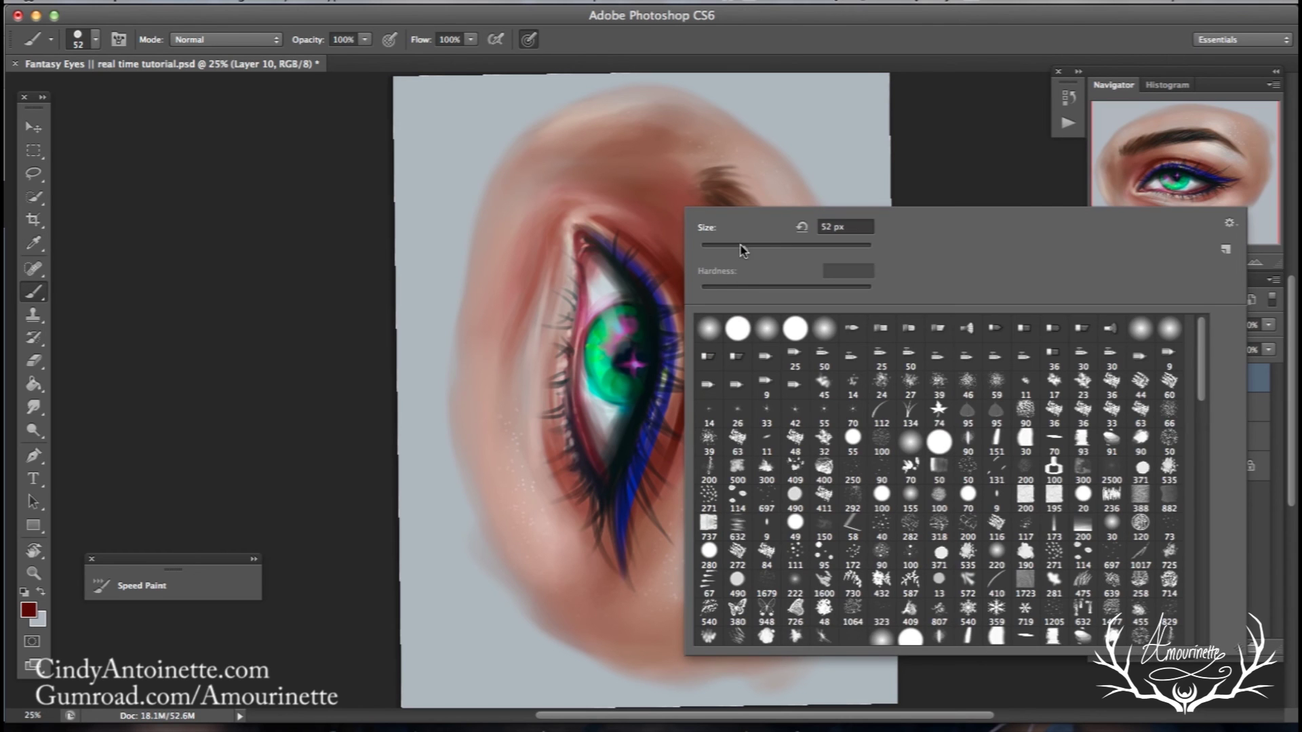
{"action": "left_click_drag", "start_coordinate": [579, 239], "coordinate": [578, 258]}
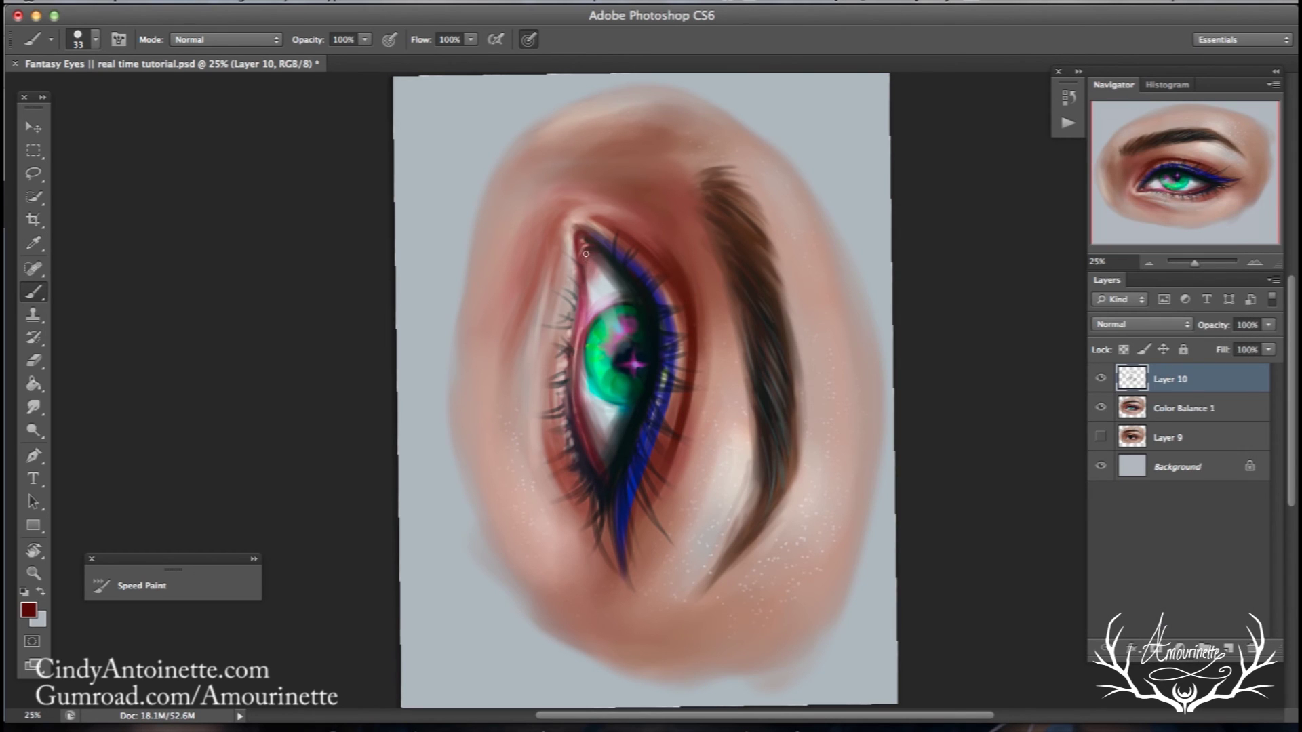
- Enlarge the brush to 84 px, undo the last strokes at the inner eye corner and blend there with a sampled pale pink
{"action": "right_click", "coordinate": [632, 208]}
{"action": "left_click", "coordinate": [722, 254]}
{"action": "left_click", "coordinate": [579, 215]}
{"action": "left_click", "coordinate": [194, 2]}
{"action": "left_click", "coordinate": [206, 50]}
{"action": "left_click", "coordinate": [196, 2]}
{"action": "left_click", "coordinate": [207, 52]}
{"action": "left_click", "coordinate": [579, 221], "text": "alt"}
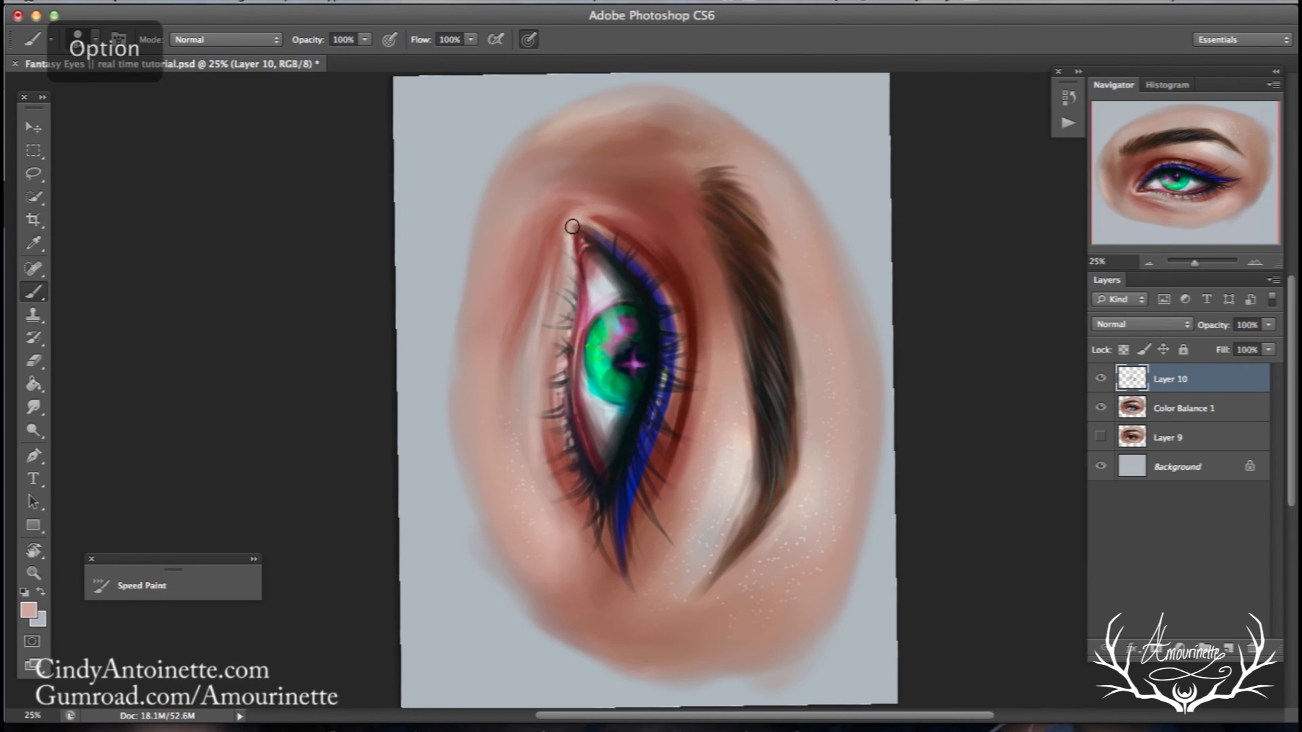
- Turn the canvas back upright and brighten the white of the eye with a sampled pale tone
{"action": "left_click", "coordinate": [40, 552]}
{"action": "mouse_move", "coordinate": [244, 195]}
{"action": "left_mouse_down"}
{"action": "mouse_move", "coordinate": [302, 227]}
{"action": "mouse_move", "coordinate": [613, 524]}
{"action": "mouse_move", "coordinate": [289, 482]}
{"action": "mouse_move", "coordinate": [334, 210]}
{"action": "mouse_move", "coordinate": [267, 360]}
{"action": "mouse_move", "coordinate": [276, 383]}
{"action": "mouse_move", "coordinate": [261, 366]}
{"action": "left_mouse_up"}
{"action": "left_click", "coordinate": [33, 291]}
{"action": "left_click", "coordinate": [552, 429], "text": "alt"}
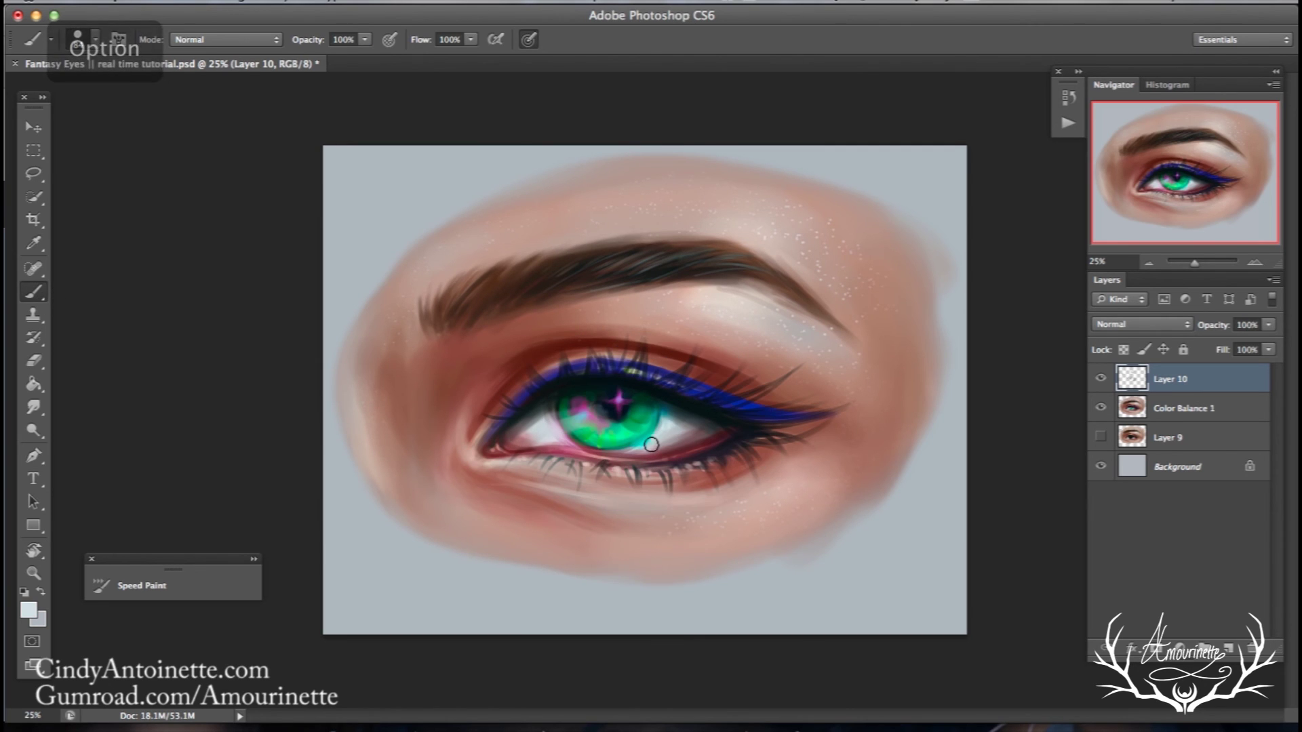
- Refine the area between the pupil star and the pink iris reflection with sampled mauve and dark green tones
{"action": "left_click", "coordinate": [611, 401], "text": "alt"}
{"action": "left_click_drag", "start_coordinate": [604, 402], "coordinate": [610, 403]}
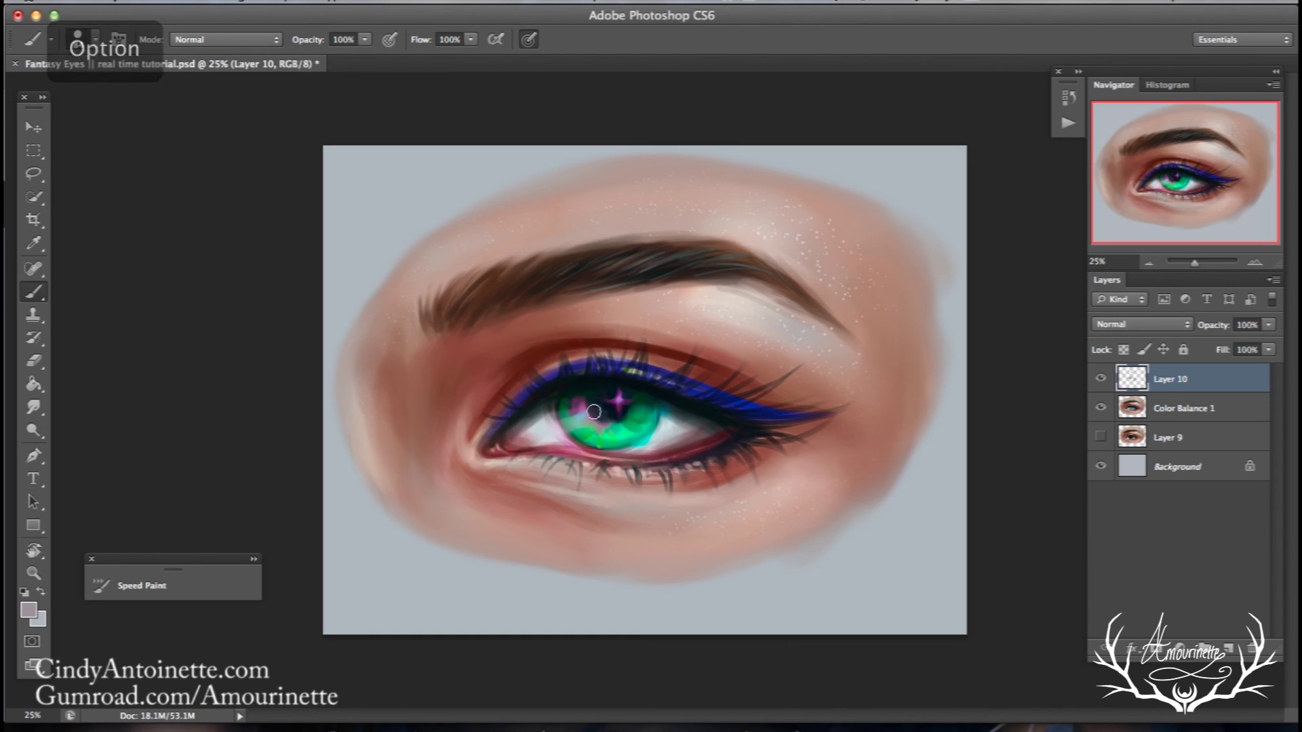
{"action": "left_click", "coordinate": [625, 420], "text": "alt"}
{"action": "left_click", "coordinate": [590, 398], "text": "alt"}
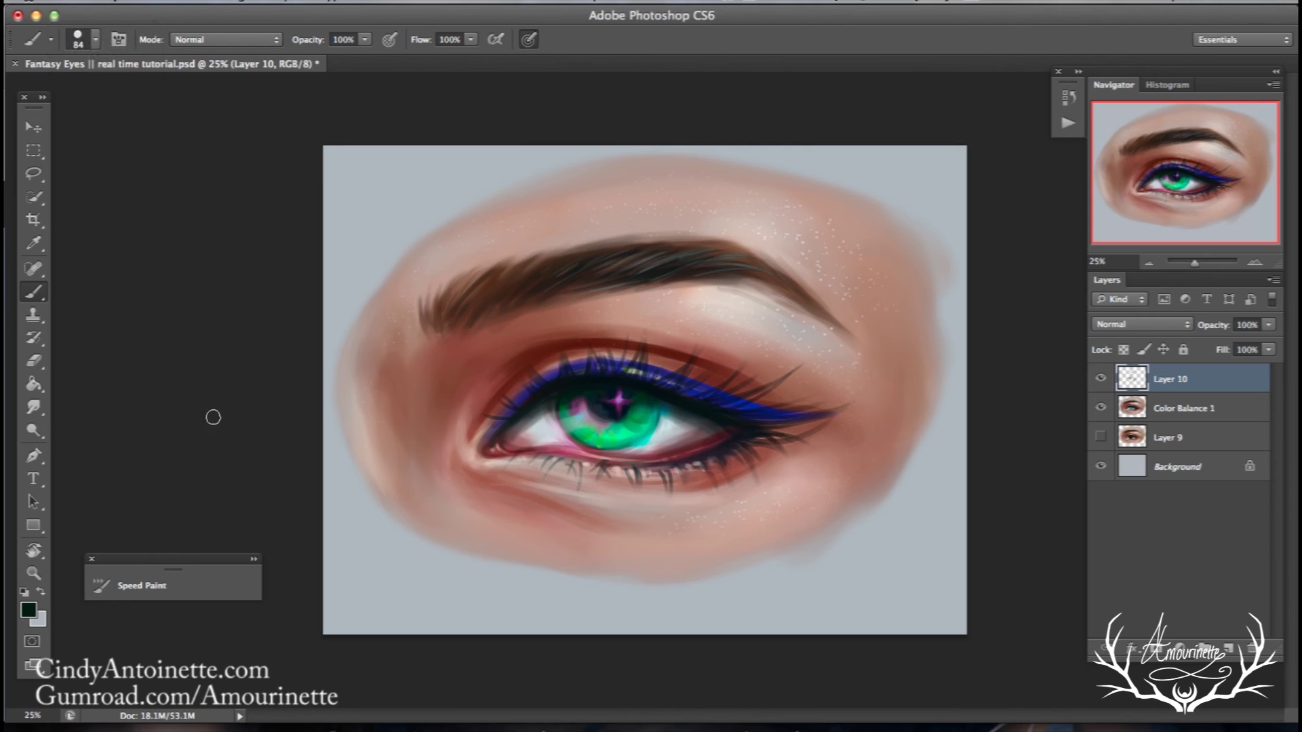
- Merge Layer 10 with the Color Balance 1 layer and brighten the pupil star using the Dodge tool at 151 px
{"action": "left_click", "coordinate": [48, 430]}
{"action": "left_click", "coordinate": [1101, 379]}
{"action": "left_click", "coordinate": [1100, 380]}
{"action": "left_click", "coordinate": [1161, 405], "text": "shift"}
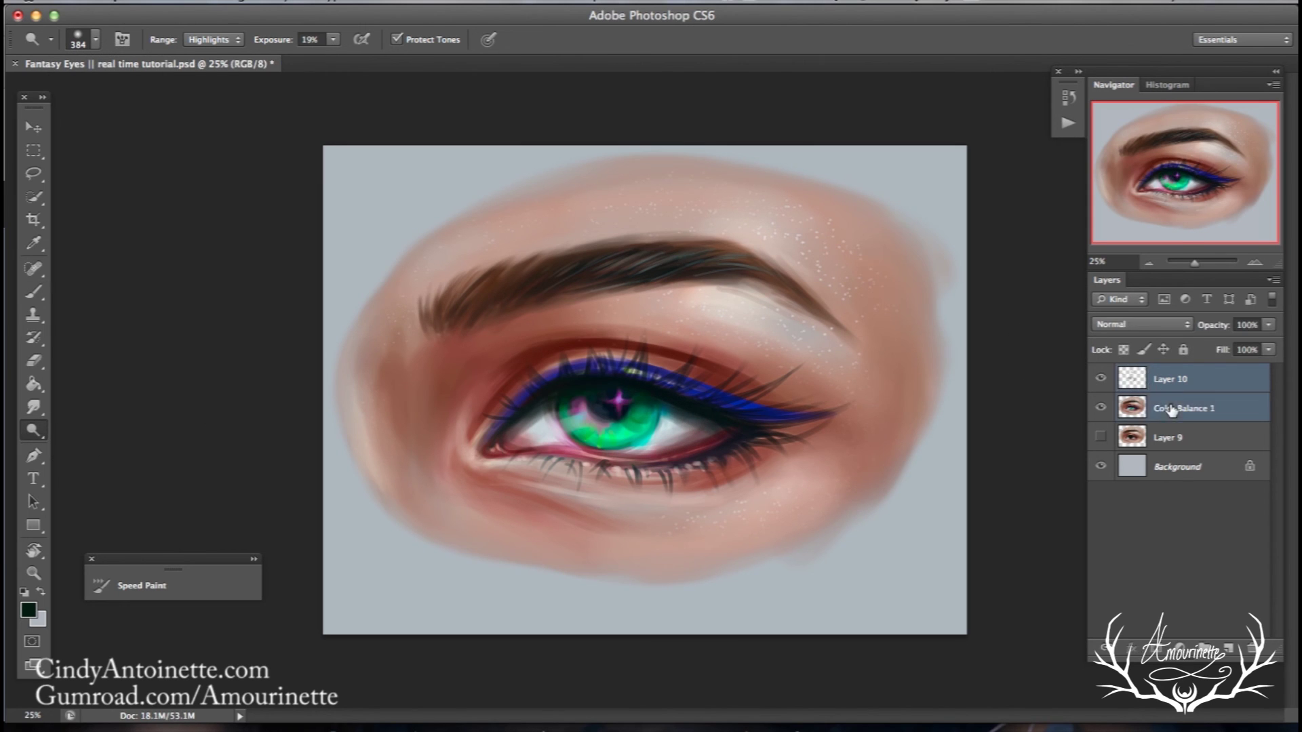
{"action": "right_click", "coordinate": [1161, 407]}
{"action": "left_click", "coordinate": [1045, 536]}
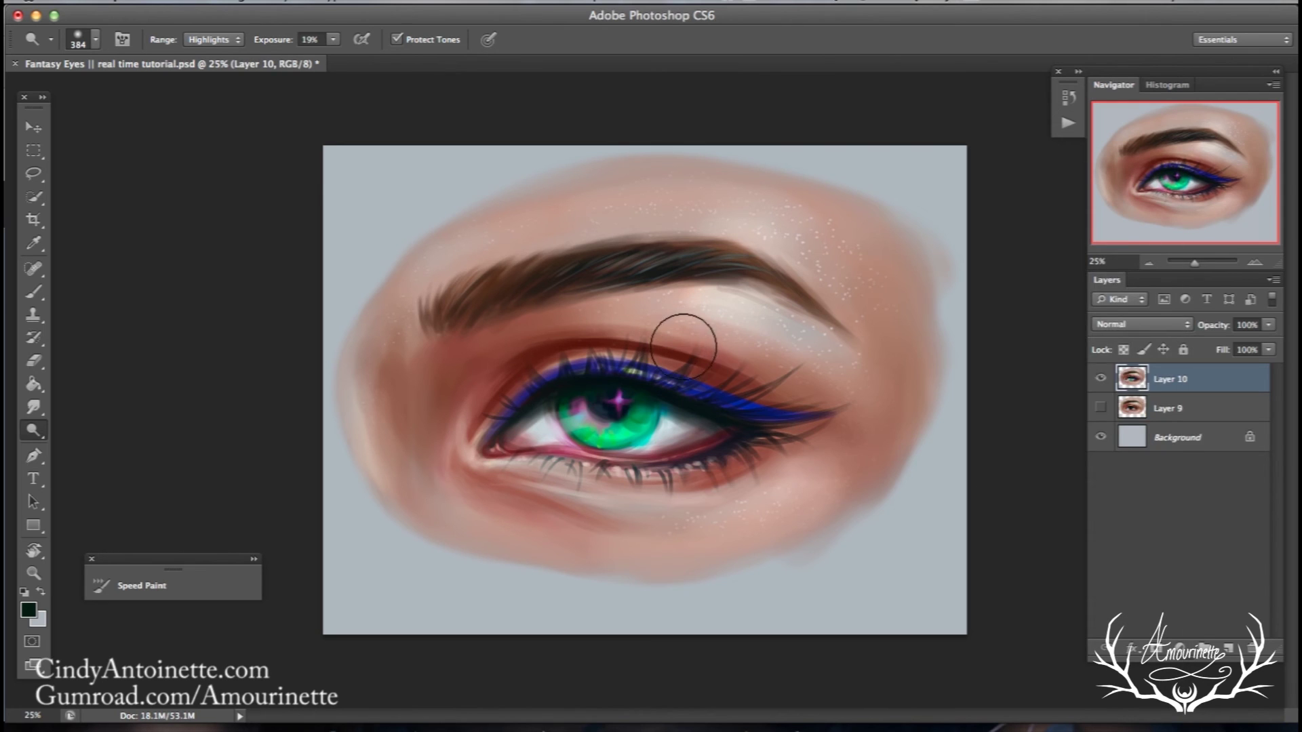
{"action": "right_click", "coordinate": [683, 319]}
{"action": "left_click", "coordinate": [616, 398]}
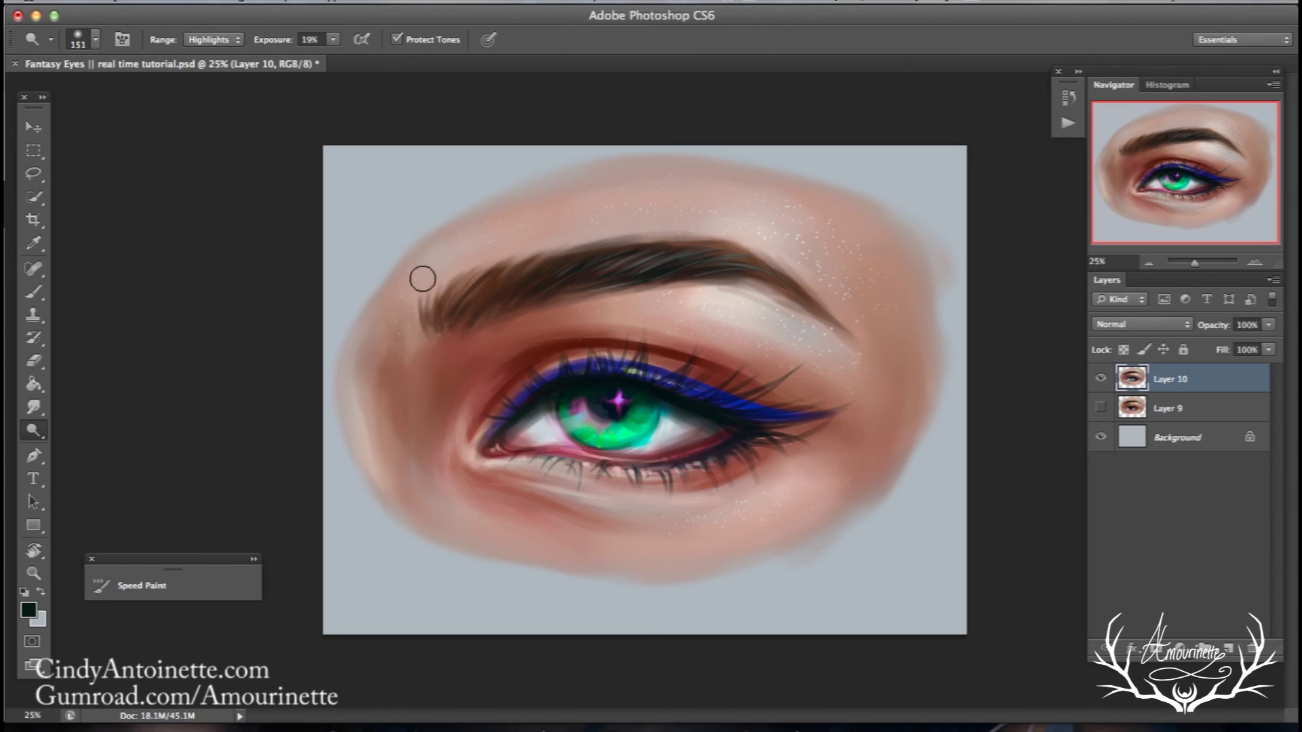
- Sample the bright green of the iris and set the foreground to a darker shade of it
{"action": "left_click", "coordinate": [42, 293]}
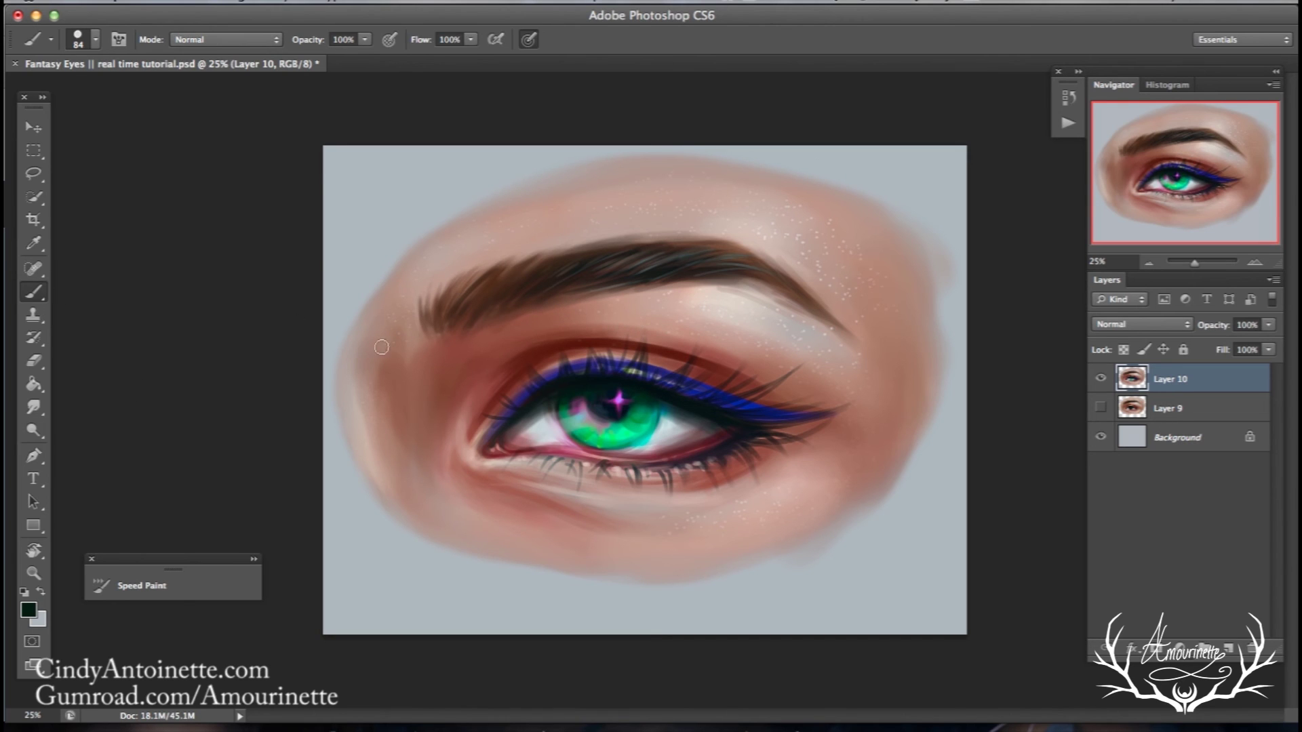
{"action": "left_click", "coordinate": [630, 413], "text": "alt"}
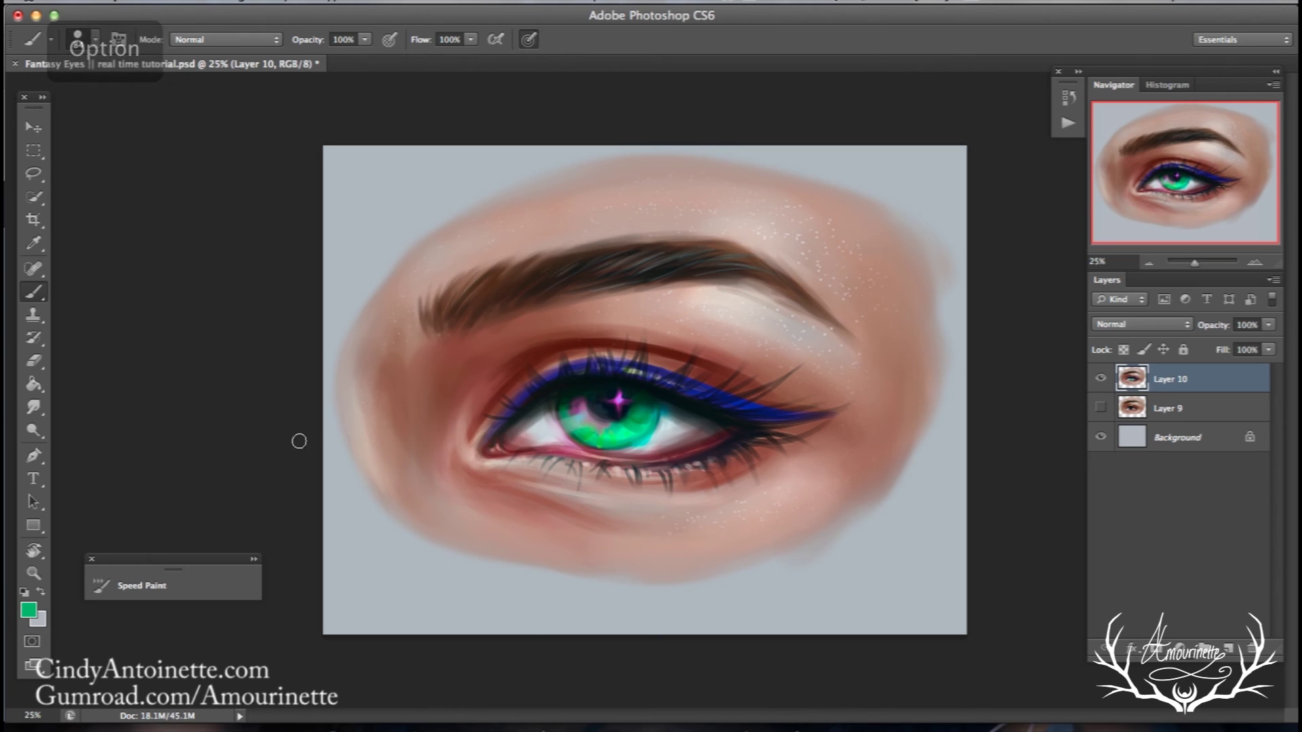
{"action": "left_click", "coordinate": [28, 610]}
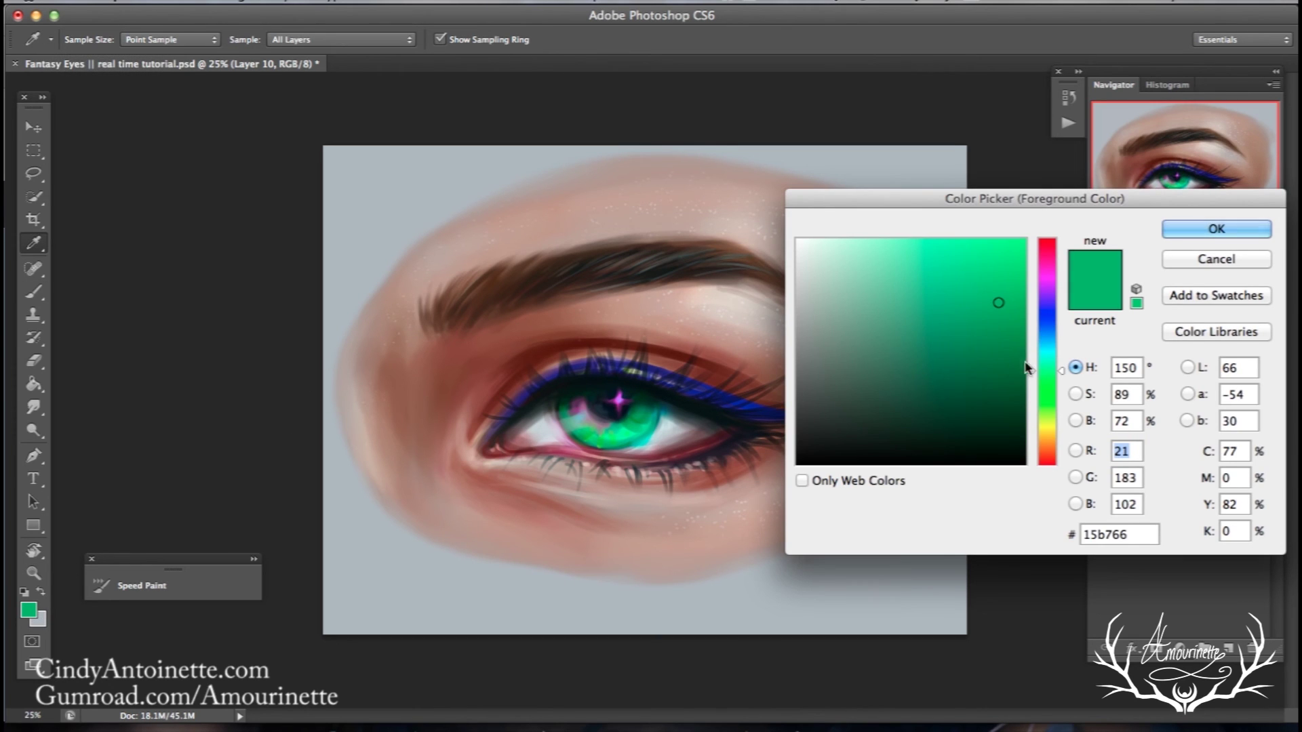
{"action": "left_click_drag", "start_coordinate": [1006, 352], "coordinate": [1014, 376]}
{"action": "left_click", "coordinate": [1177, 233]}
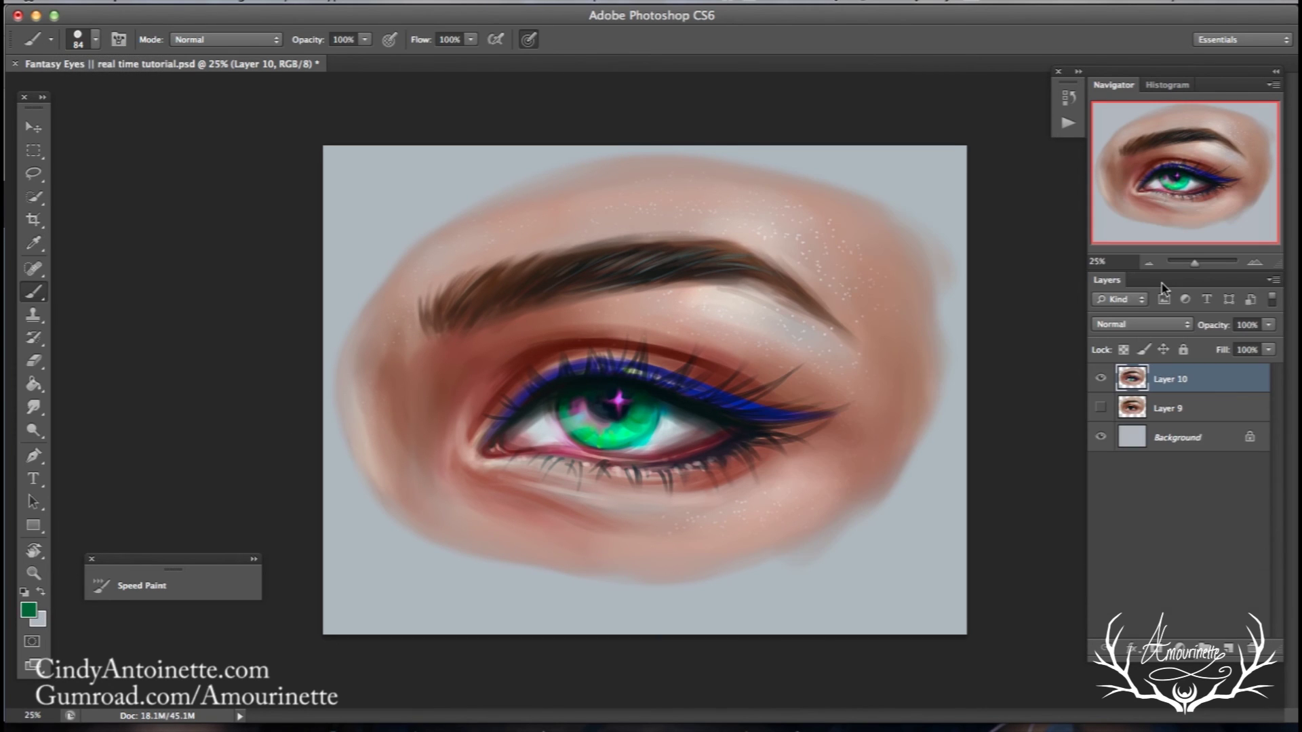
- Add a new layer, paint dark green streaks over the pink iris reflection with a 41 px brush, and clean them up with the Eraser
{"action": "right_click", "coordinate": [700, 332]}
{"action": "left_click_drag", "start_coordinate": [800, 315], "coordinate": [791, 315]}
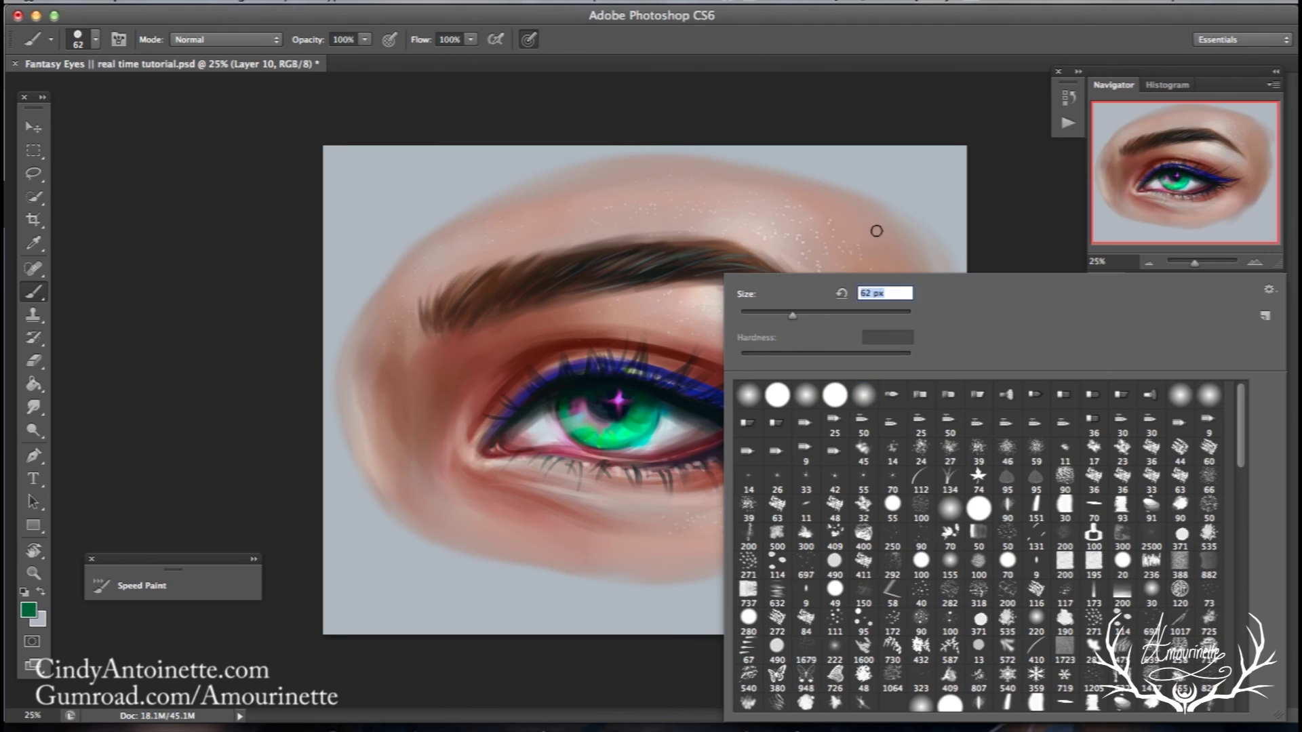
{"action": "key", "text": "Return"}
{"action": "key", "text": "ctrl+alt+shift+n"}
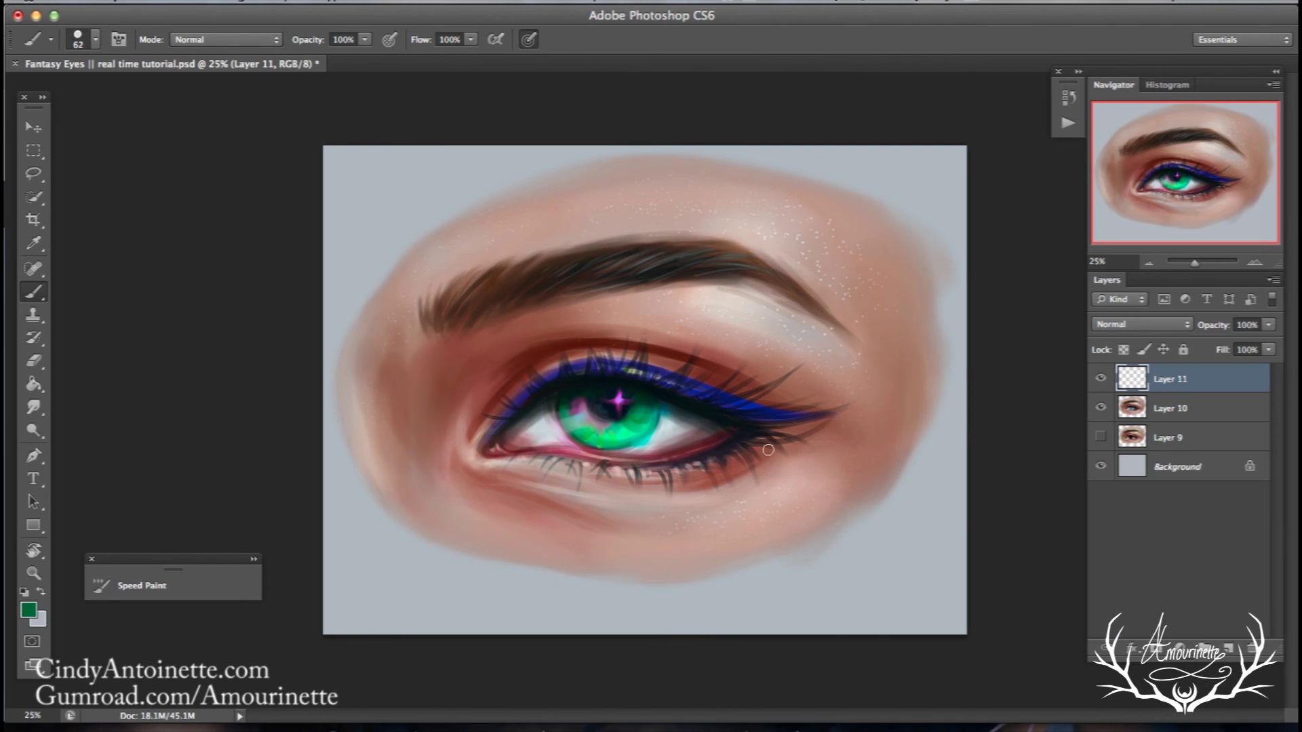
{"action": "right_click", "coordinate": [718, 239]}
{"action": "left_click_drag", "start_coordinate": [781, 279], "coordinate": [771, 279]}
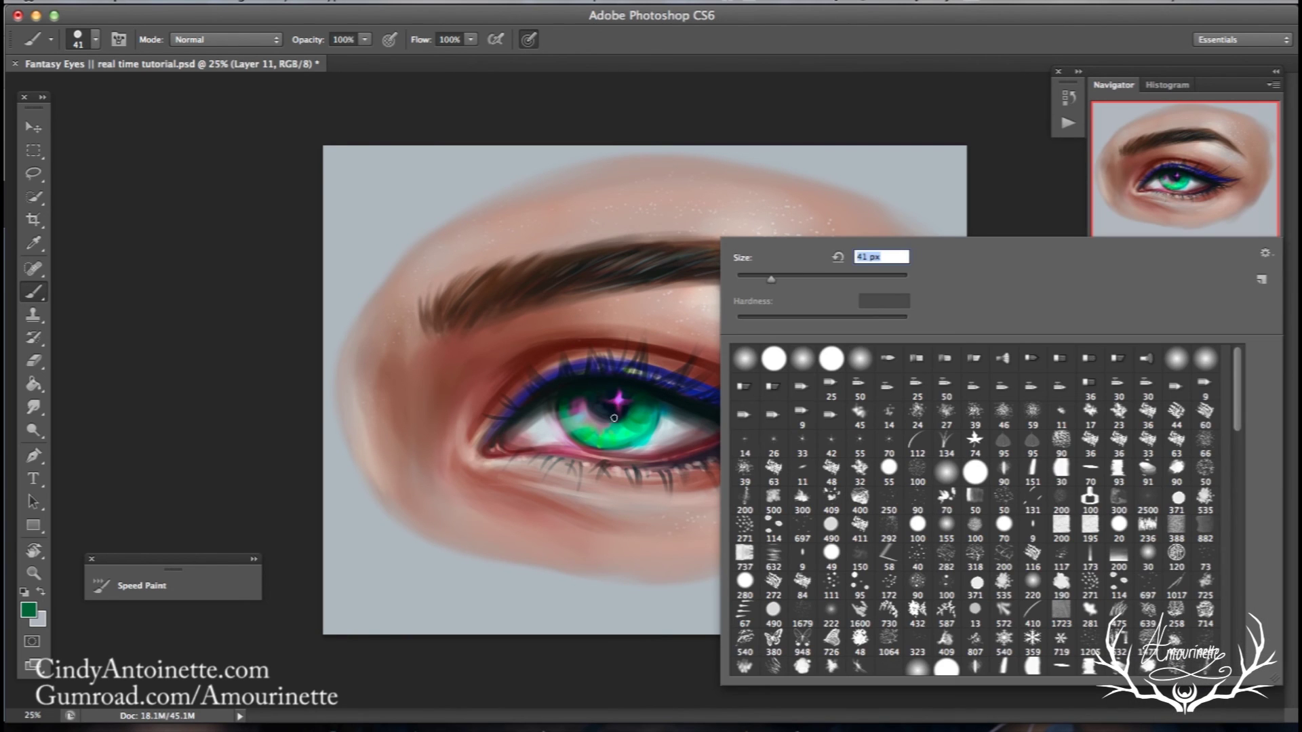
{"action": "key", "text": "Return"}
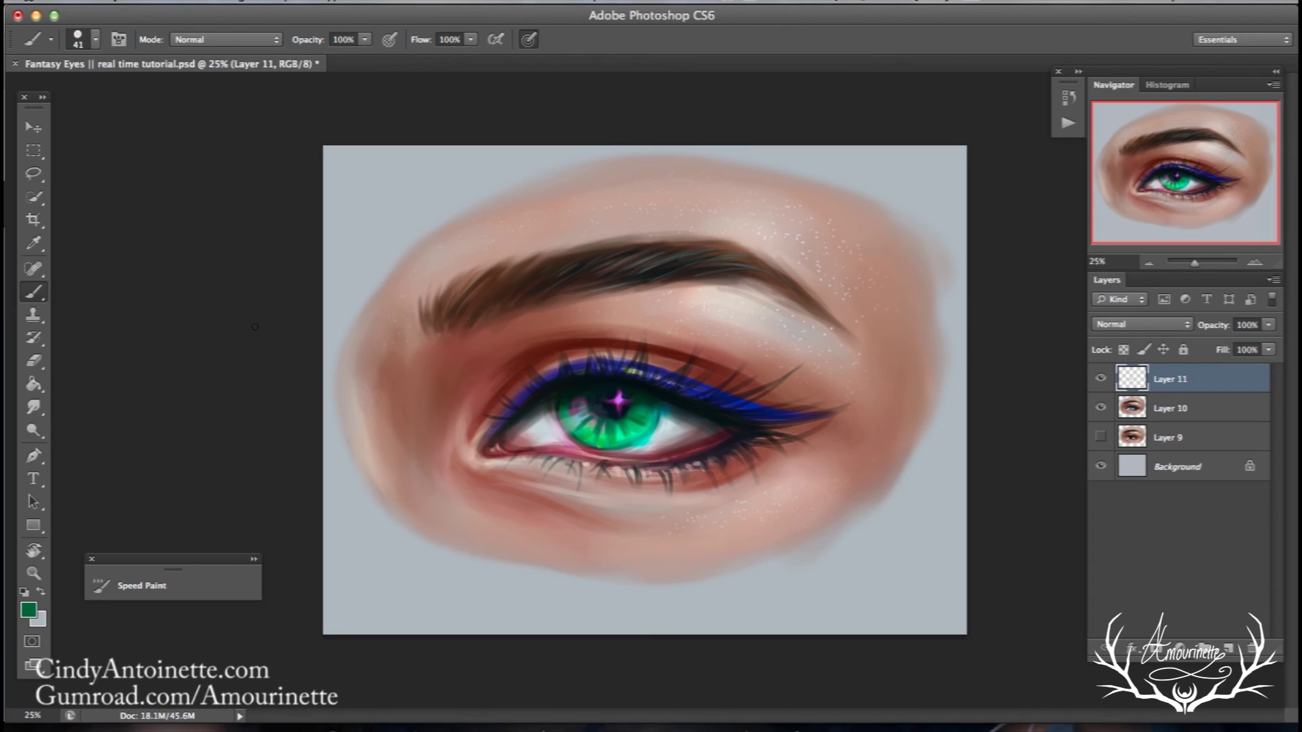
{"action": "key", "text": "e"}
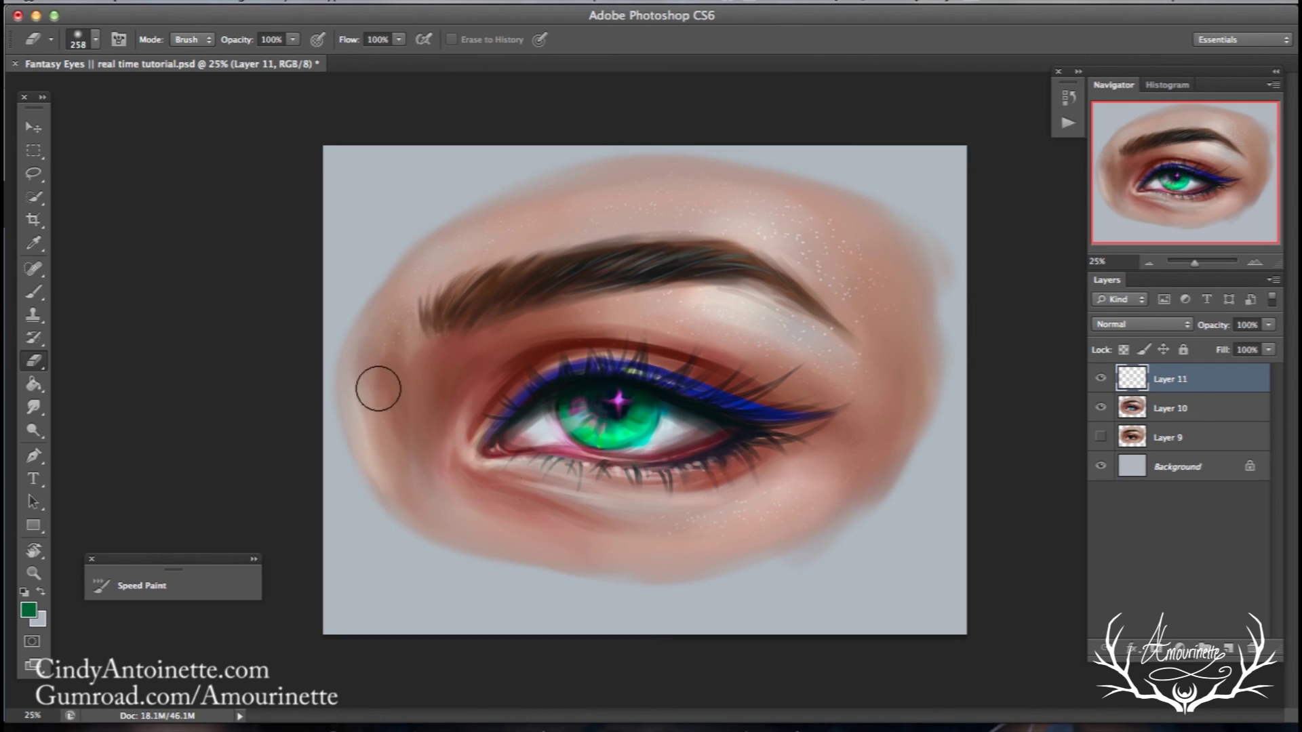
{"action": "left_click", "coordinate": [34, 291]}
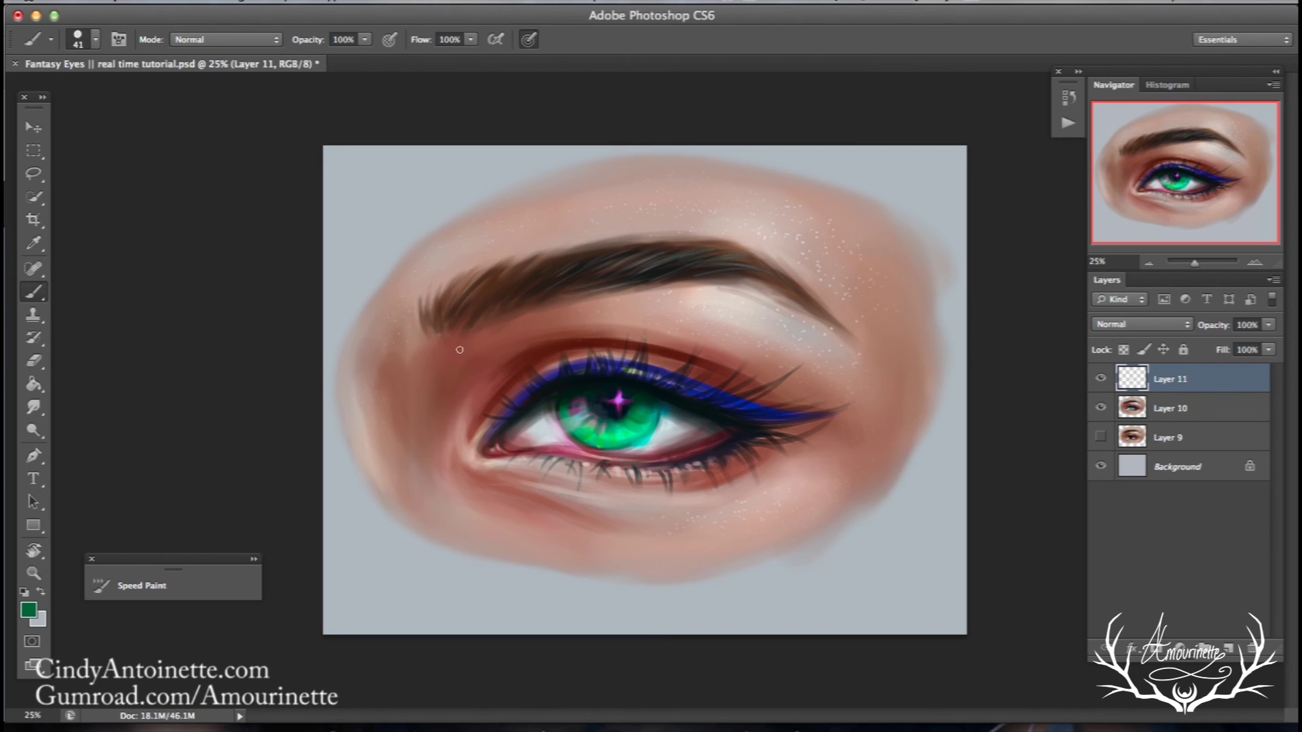
- Repaint the iris reflection beside the pupil with sampled lilac and magenta tones using a 62 px brush
{"action": "left_click", "coordinate": [608, 406], "text": "alt"}
{"action": "right_click", "coordinate": [583, 407]}
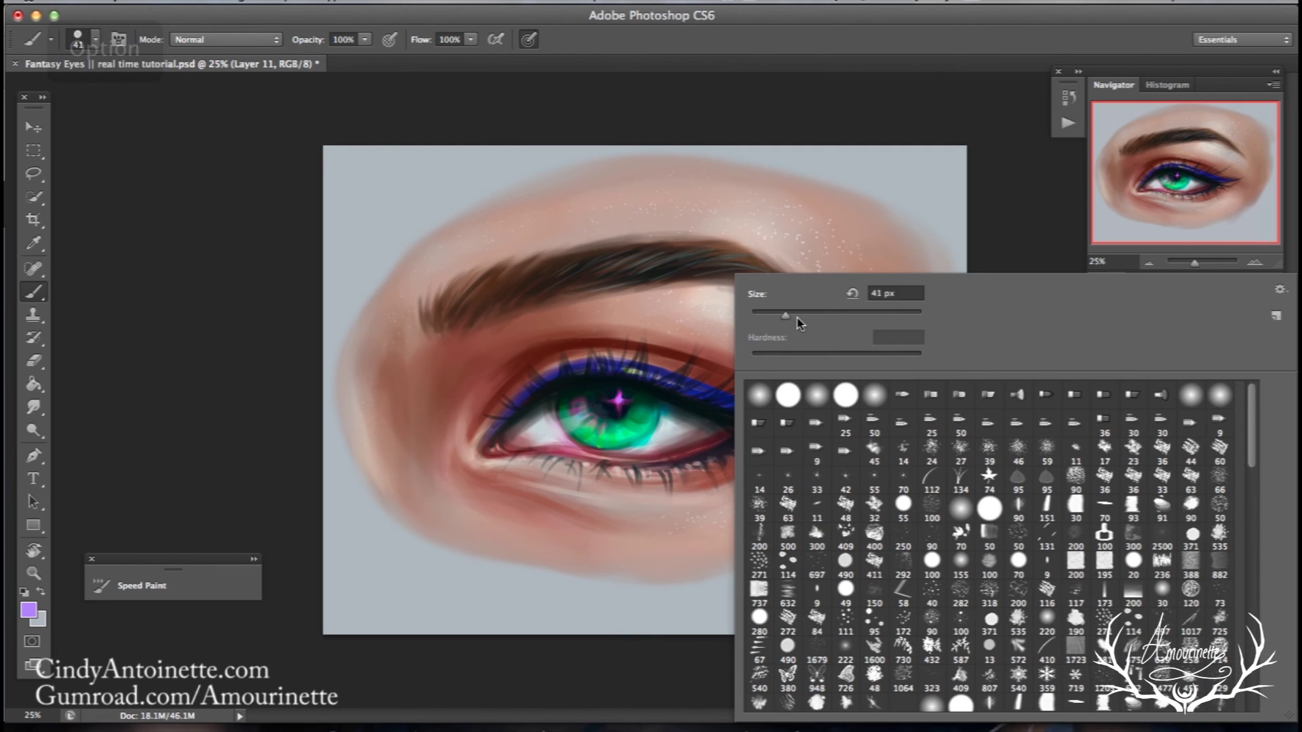
{"action": "key", "text": "Return"}
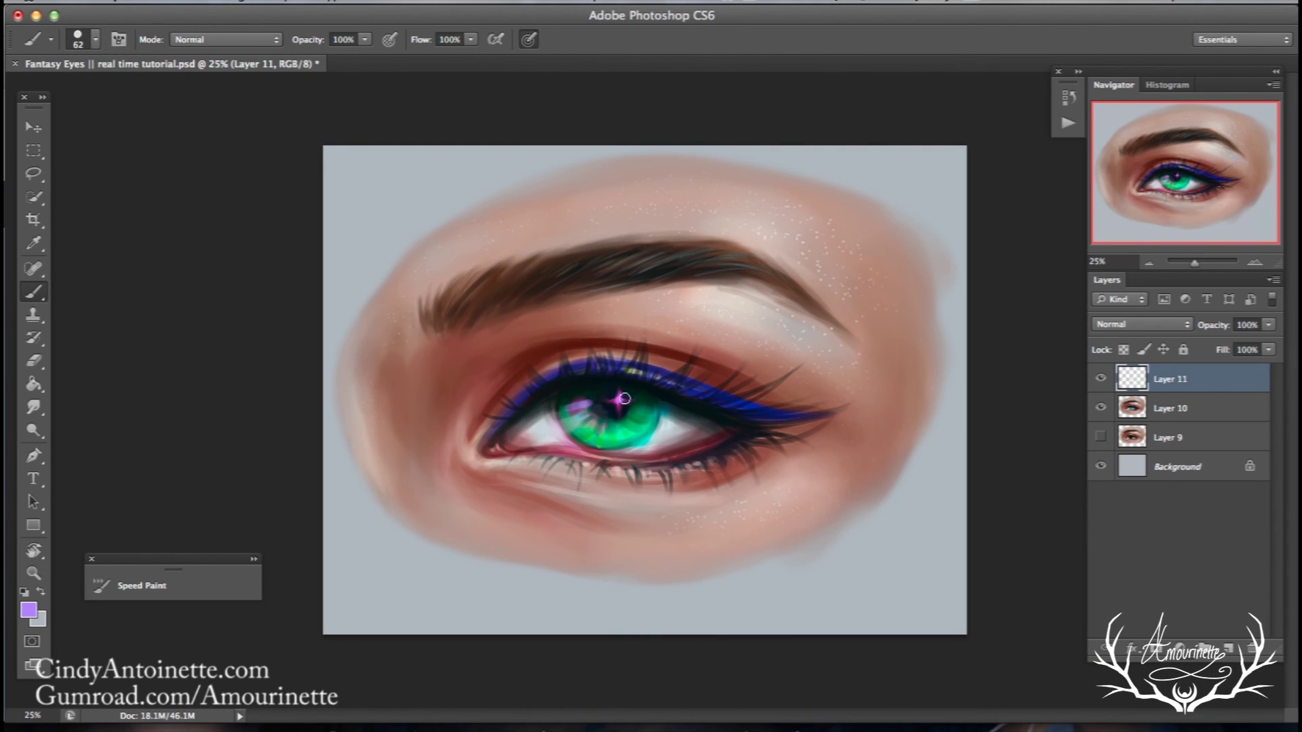
{"action": "left_click", "coordinate": [618, 400], "text": "alt"}
{"action": "left_click", "coordinate": [34, 430]}
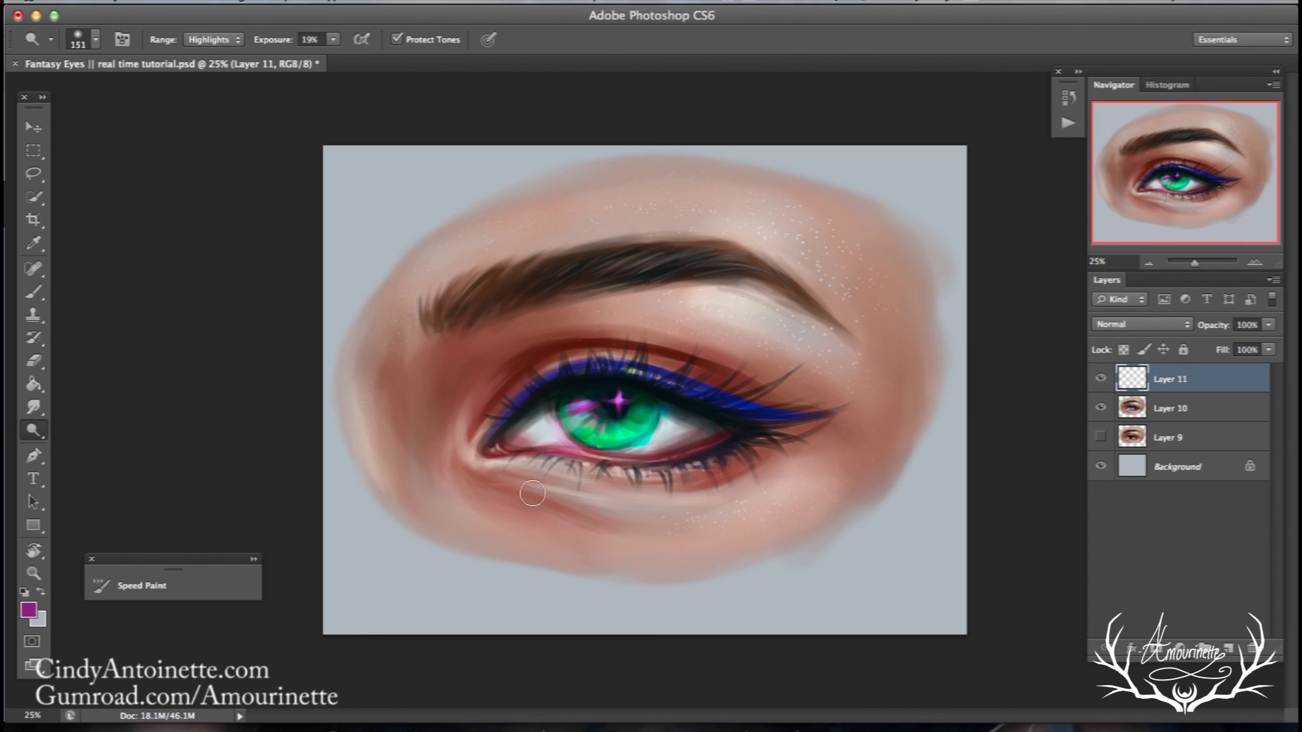
{"action": "left_click", "coordinate": [33, 291]}
{"action": "left_click", "coordinate": [595, 403], "text": "alt"}
{"action": "left_click", "coordinate": [1100, 379]}
{"action": "left_click", "coordinate": [1100, 379]}
{"action": "left_click", "coordinate": [619, 401], "text": "alt"}
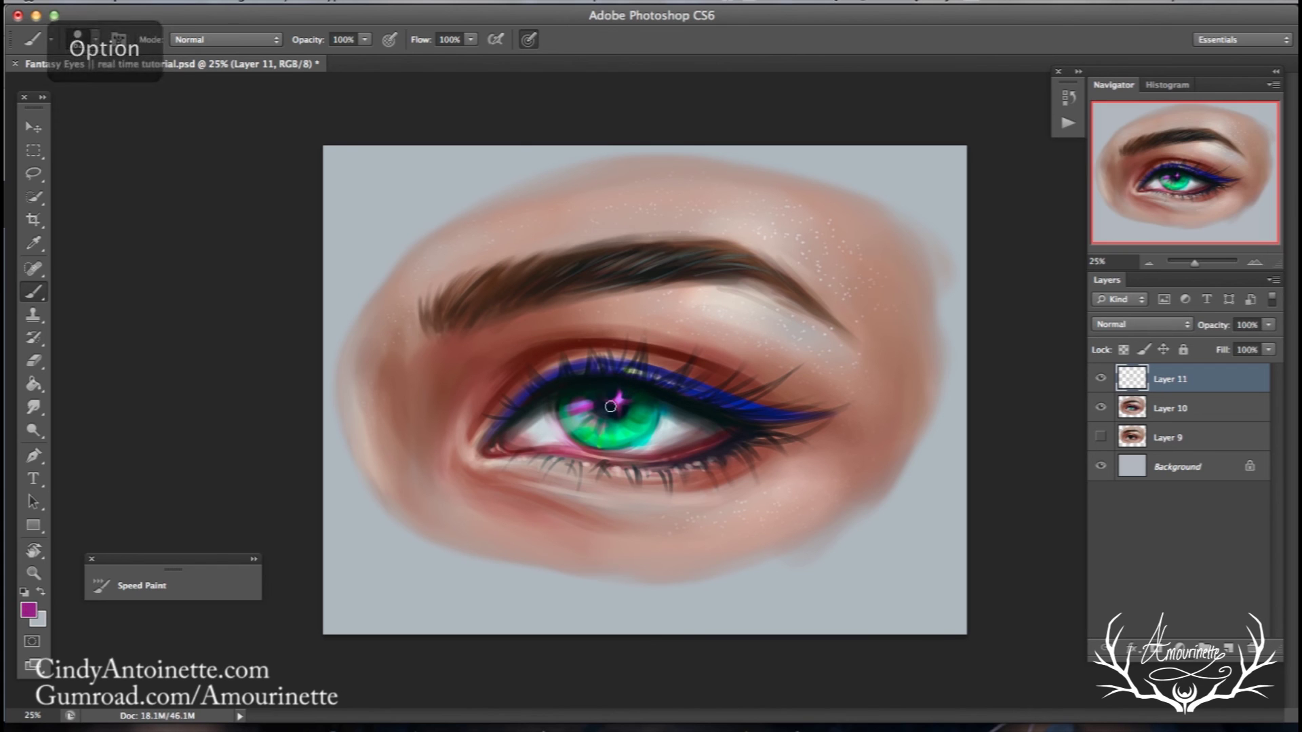
- Choose a brighter magenta and paint radiating streaks into the iris reflection with a 146 px brush
{"action": "left_click", "coordinate": [28, 610]}
{"action": "left_click", "coordinate": [990, 299]}
{"action": "left_click", "coordinate": [1176, 227]}
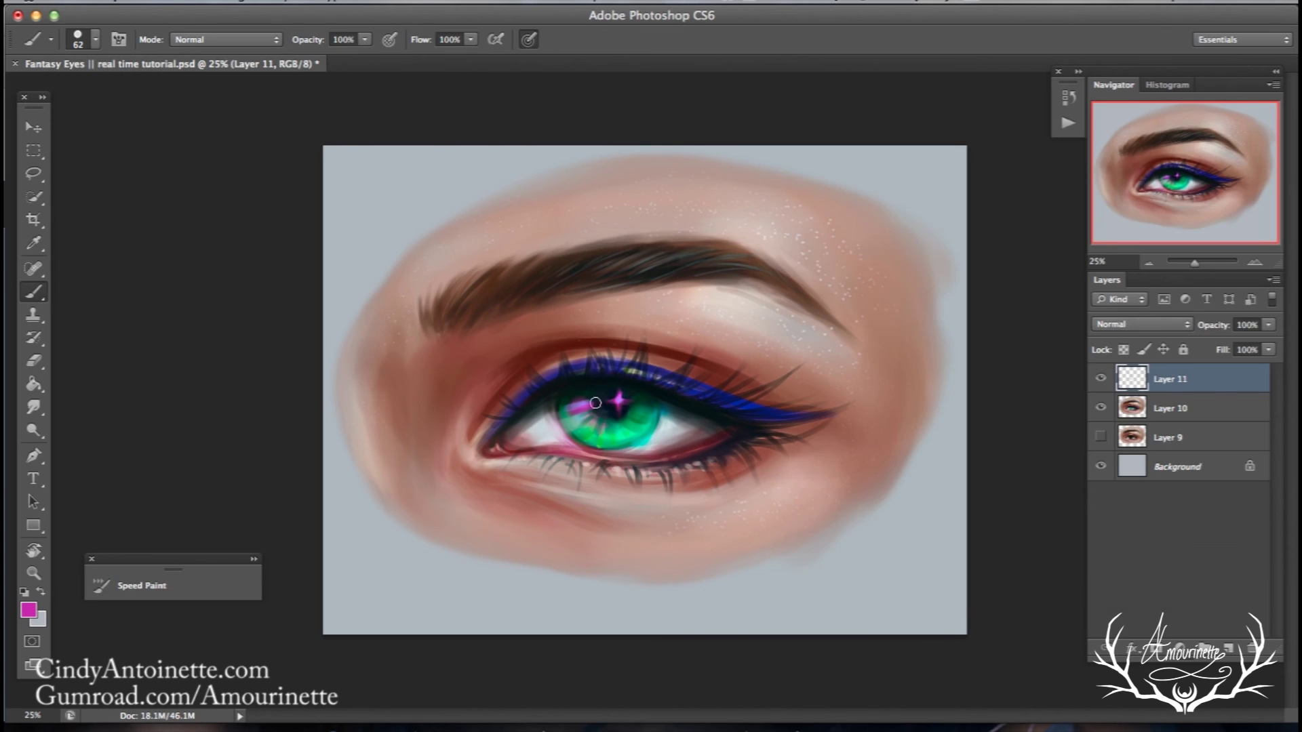
{"action": "right_click", "coordinate": [640, 400]}
{"action": "left_click", "coordinate": [762, 318]}
{"action": "left_click", "coordinate": [587, 426]}
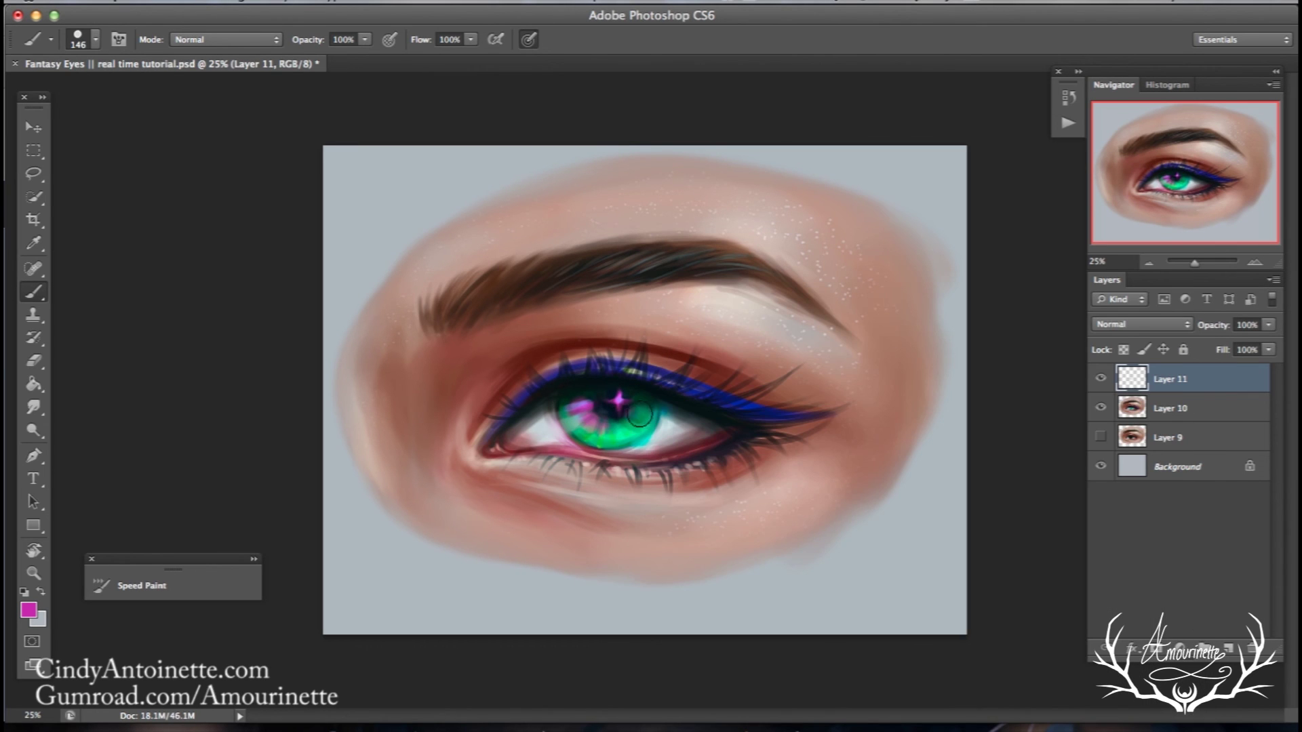
- Refine the edge of the pupil beside the magenta streaks with sampled dark navy tones and a smaller brush
{"action": "left_click", "coordinate": [597, 409], "text": "alt"}
{"action": "left_click", "coordinate": [598, 405], "text": "alt"}
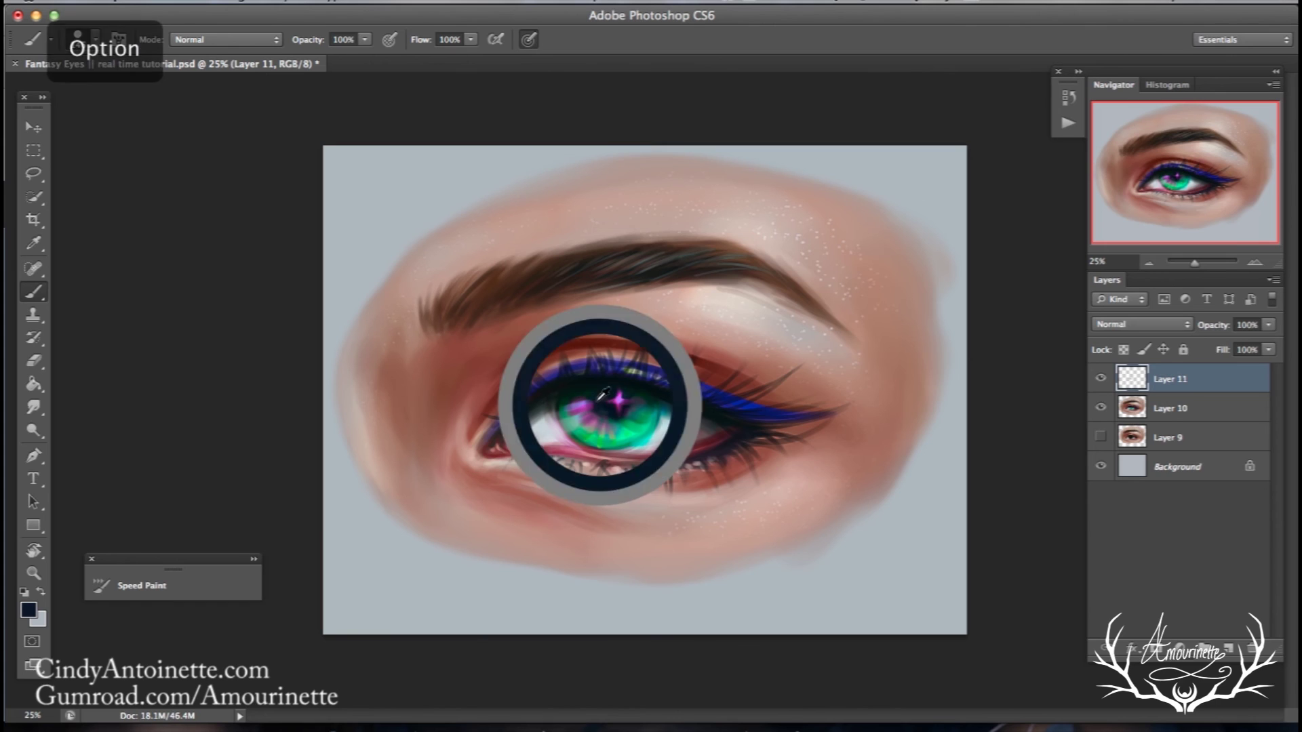
{"action": "right_click", "coordinate": [707, 359]}
{"action": "left_click", "coordinate": [621, 413]}
{"action": "left_click", "coordinate": [610, 422], "text": "alt"}
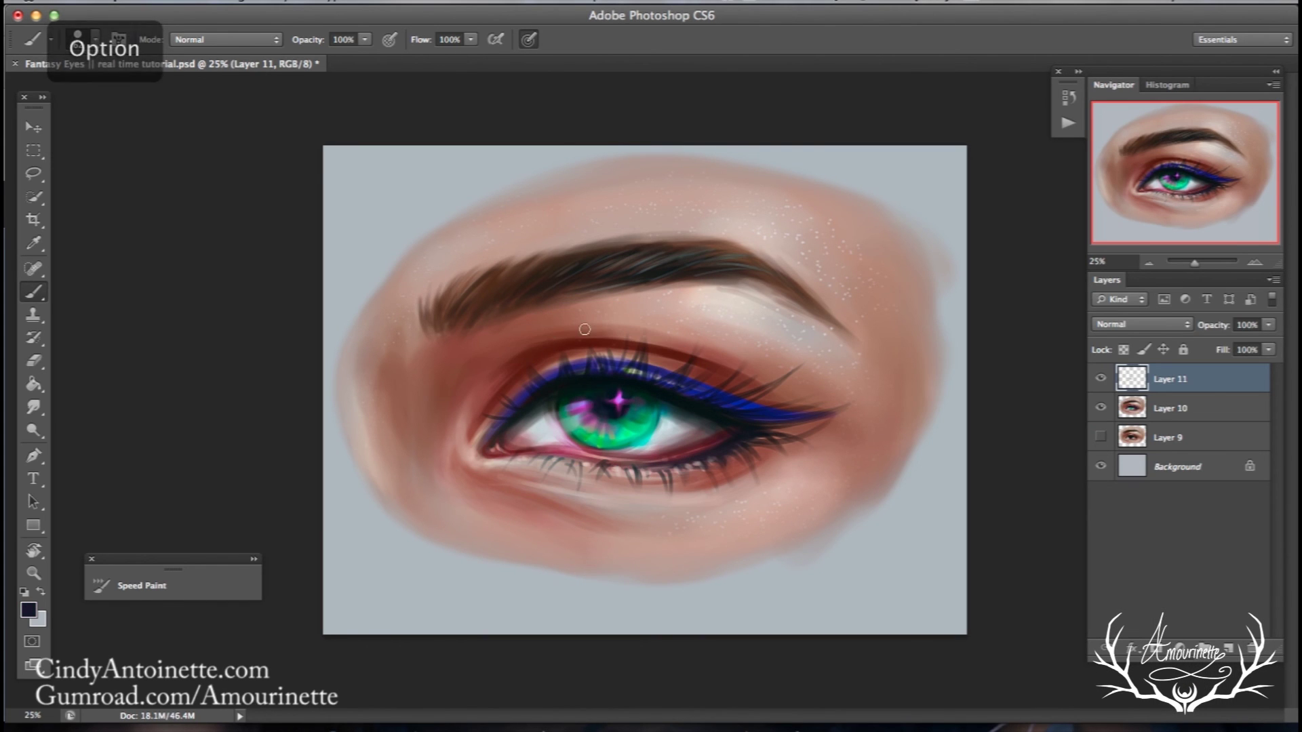
- Rotate the canvas so the eye stands upright, and choose a very pale blue based on the sampled white of the eye
{"action": "left_click", "coordinate": [34, 550]}
{"action": "left_click_drag", "start_coordinate": [484, 552], "coordinate": [513, 576]}
{"action": "left_click", "coordinate": [42, 292]}
{"action": "left_click", "coordinate": [671, 483], "text": "alt"}
{"action": "left_click", "coordinate": [28, 610]}
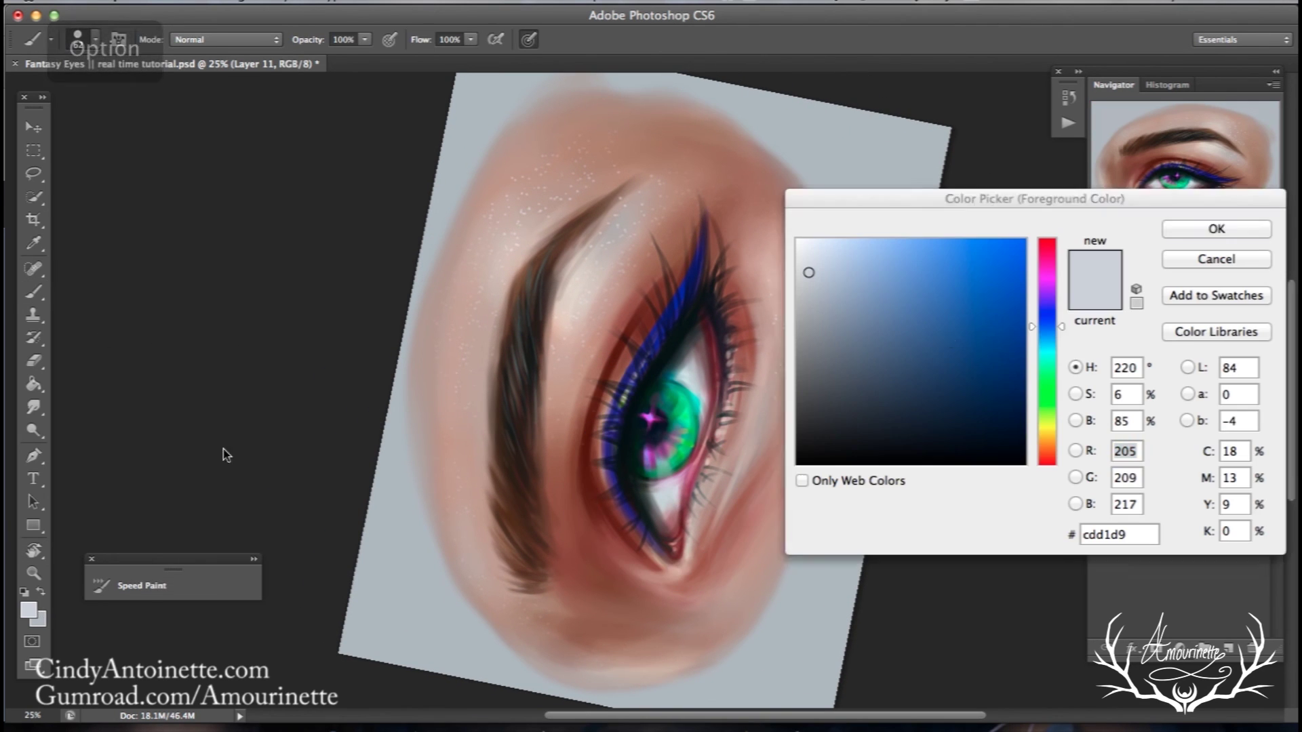
{"action": "left_click", "coordinate": [1045, 342]}
{"action": "left_click_drag", "start_coordinate": [819, 261], "coordinate": [814, 252]}
{"action": "left_click", "coordinate": [1213, 231]}
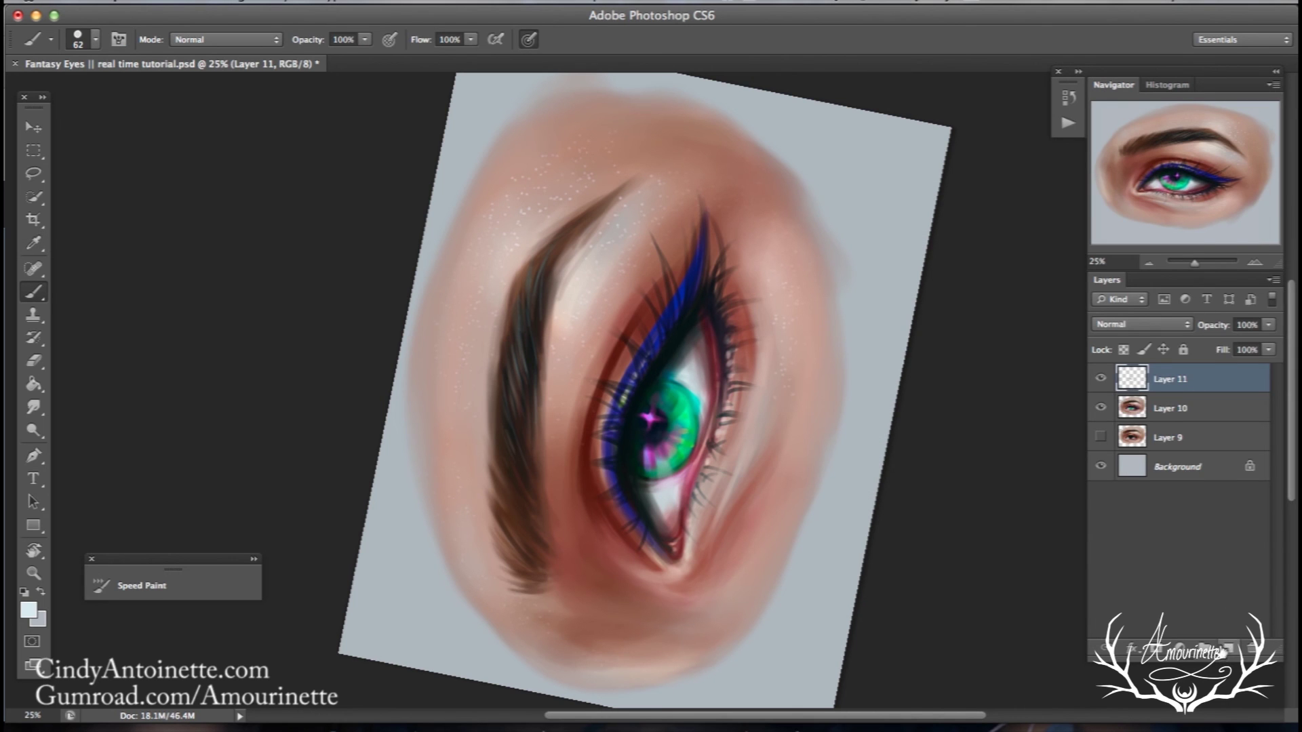
- Add a new layer and paint a pale blue highlight across the inner edge of the iris with a 79 px brush
{"action": "left_click", "coordinate": [1229, 648]}
{"action": "right_click", "coordinate": [701, 361]}
{"action": "left_click", "coordinate": [812, 313]}
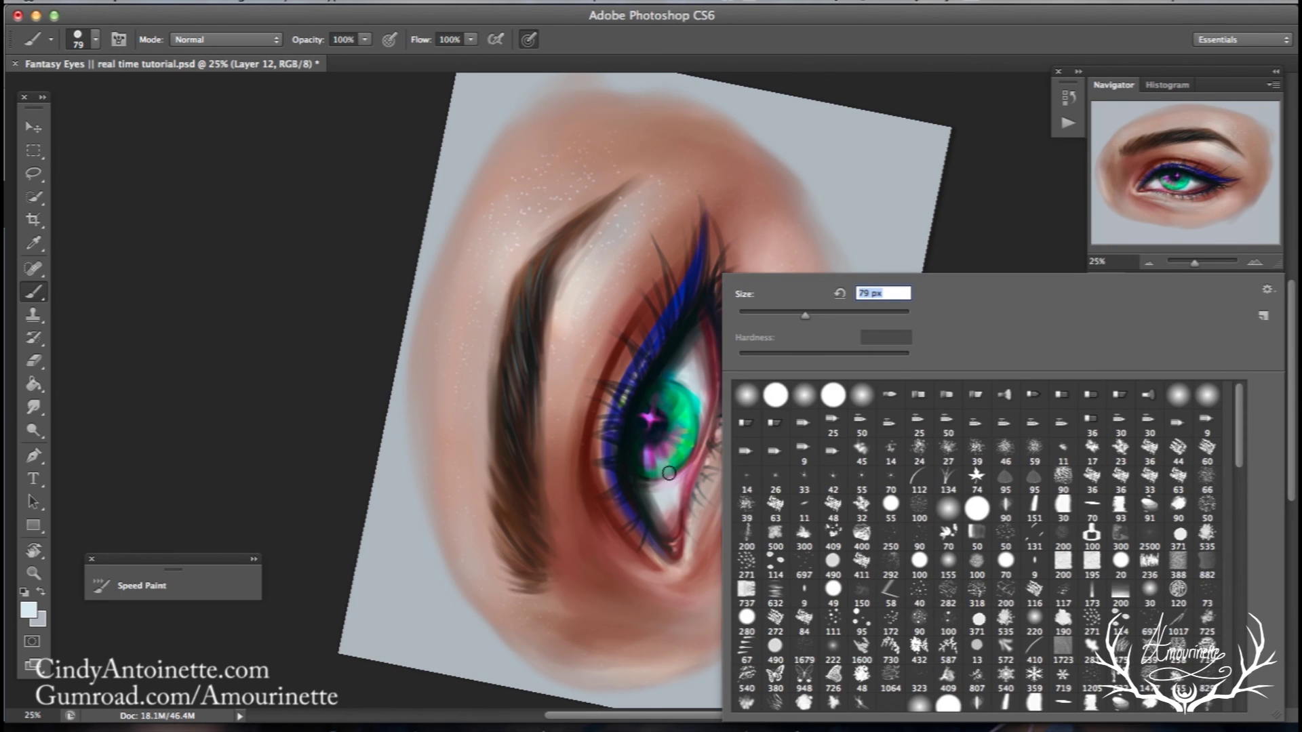
{"action": "key", "text": "Return"}
{"action": "mouse_move", "coordinate": [663, 459]}
{"action": "left_mouse_down"}
{"action": "mouse_move", "coordinate": [667, 532]}
{"action": "mouse_move", "coordinate": [661, 459]}
{"action": "mouse_move", "coordinate": [659, 486]}
{"action": "left_mouse_up"}
- Paint fine pale highlights in the outer white of the eye with a 43 px brush and soften them with a 95 px eraser
{"action": "right_click", "coordinate": [755, 331]}
{"action": "left_click", "coordinate": [804, 315]}
{"action": "left_click_drag", "start_coordinate": [788, 318], "coordinate": [786, 319]}
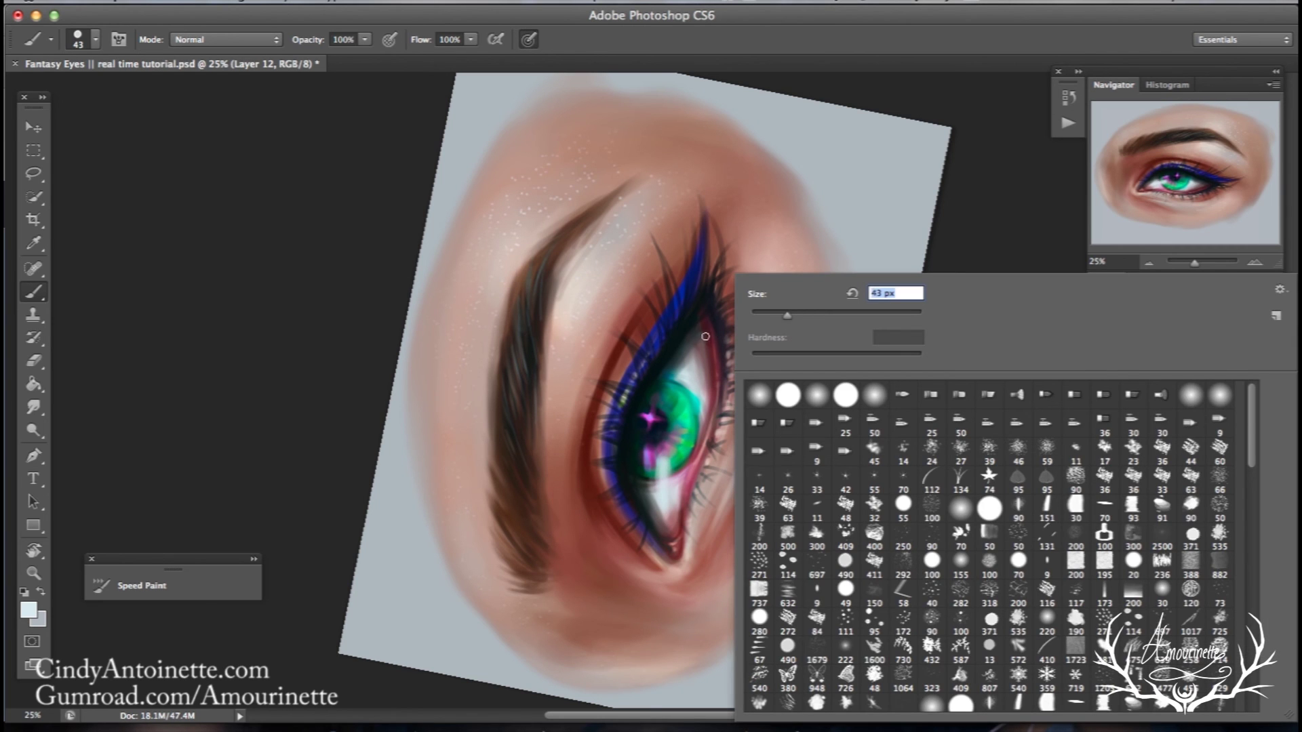
{"action": "key", "text": "Return"}
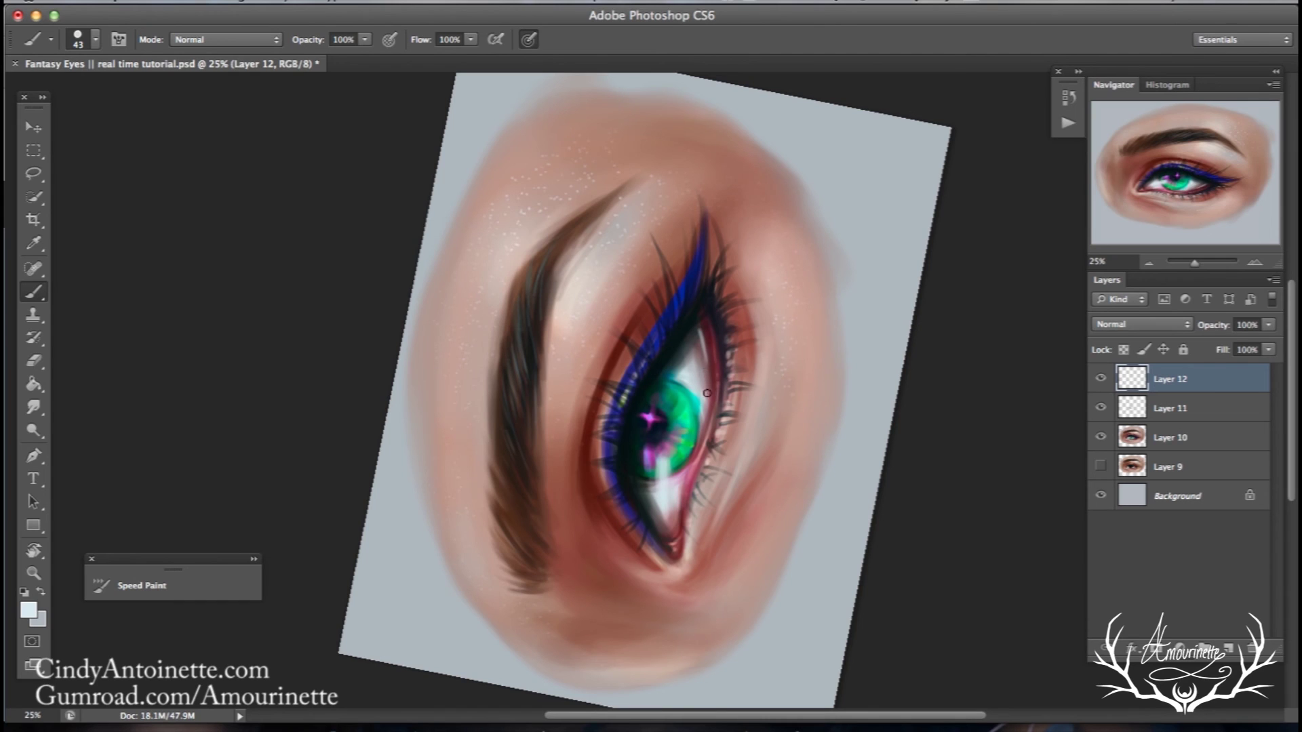
{"action": "left_click", "coordinate": [34, 361]}
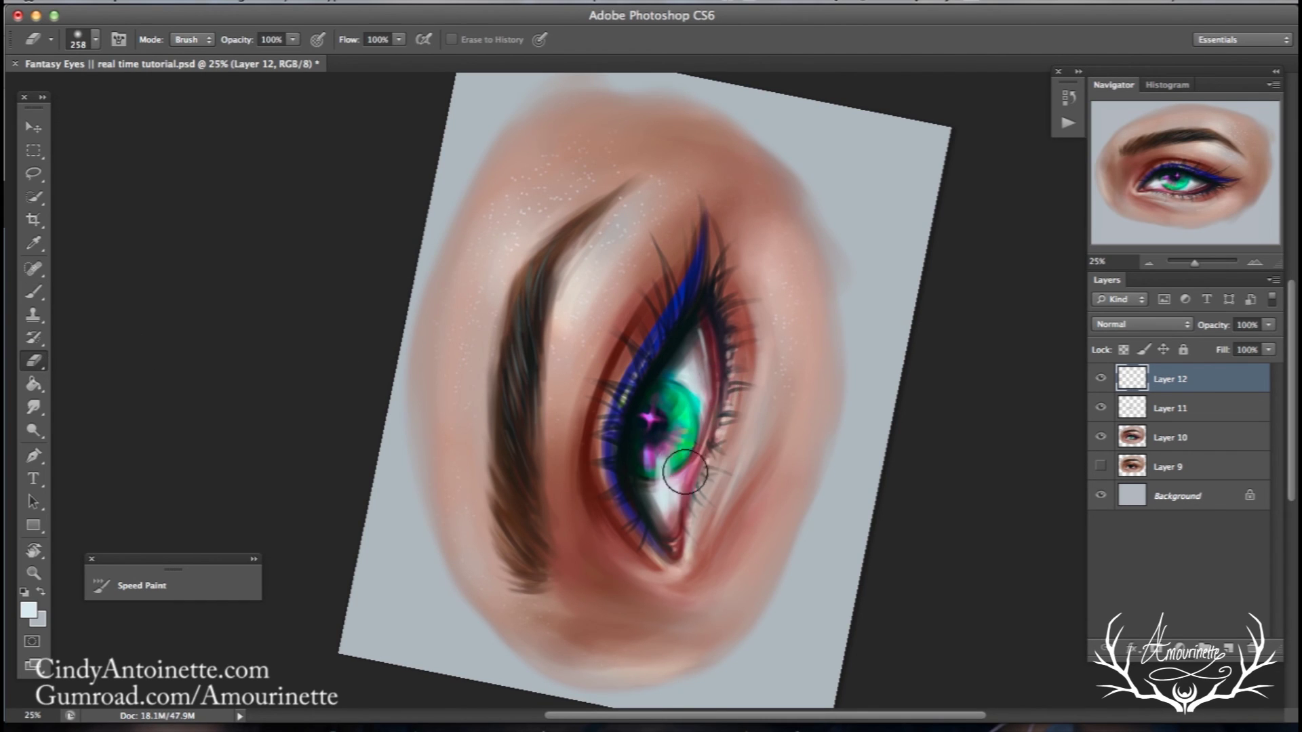
{"action": "right_click", "coordinate": [787, 280]}
{"action": "left_click", "coordinate": [811, 323]}
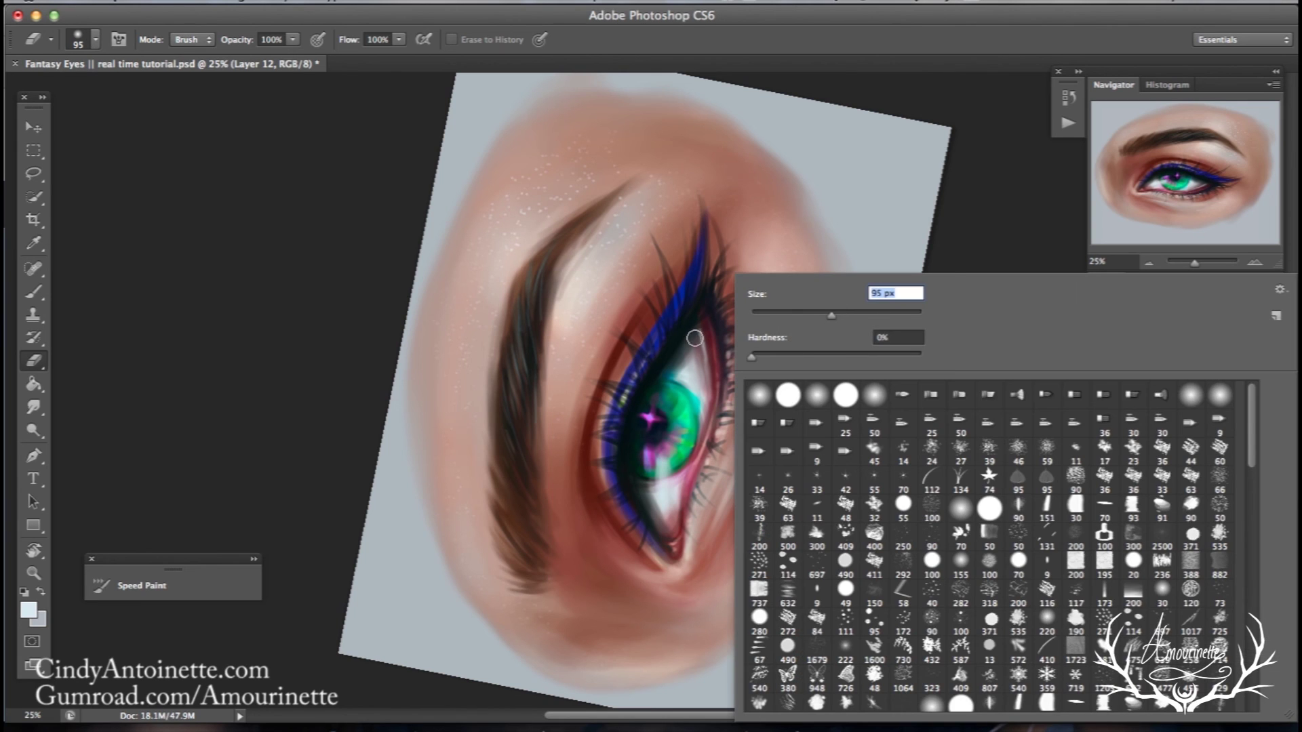
{"action": "key", "text": "Return"}
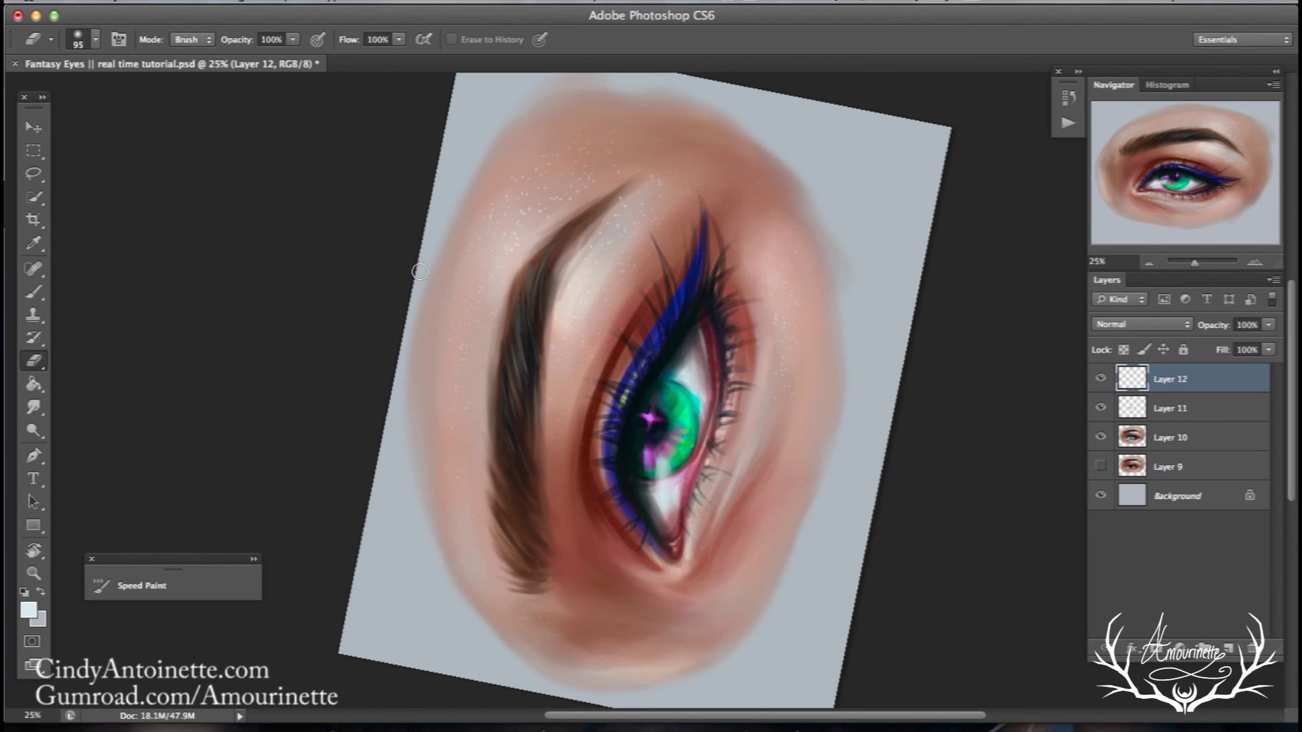
- Refine the outer corner of the eye with sampled dark grey and dark red tones using a small brush
{"action": "left_click", "coordinate": [34, 292]}
{"action": "right_click", "coordinate": [774, 270]}
{"action": "left_click_drag", "start_coordinate": [807, 307], "coordinate": [772, 307]}
{"action": "key", "text": "Return"}
{"action": "key", "text": "alt"}
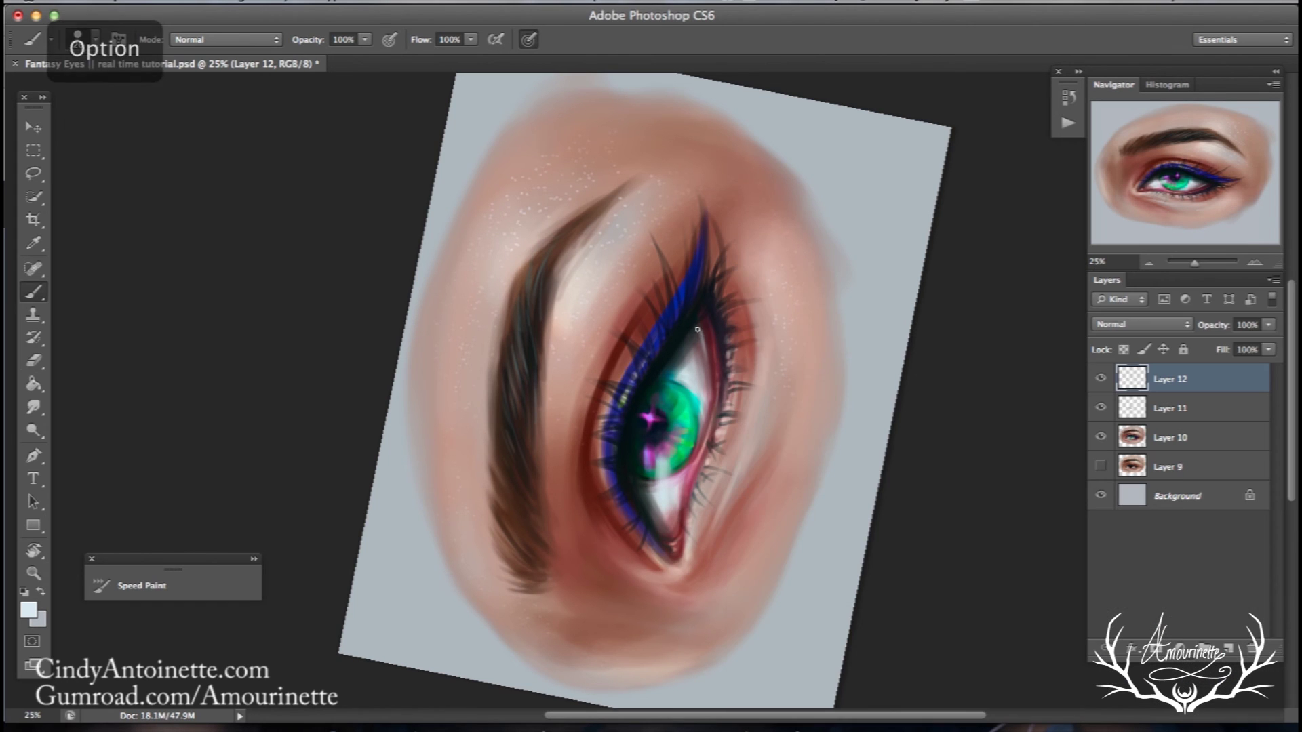
{"action": "left_click", "coordinate": [700, 330], "text": "alt"}
{"action": "right_click", "coordinate": [700, 331]}
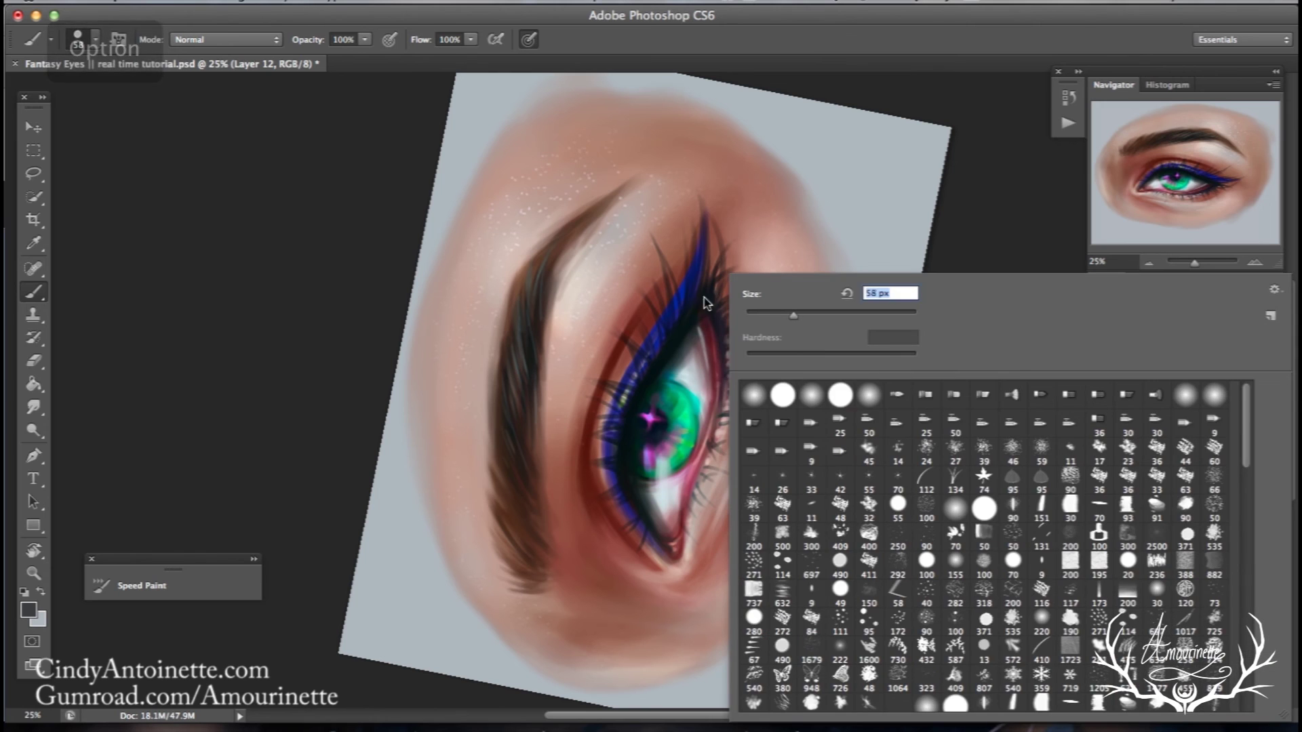
{"action": "key", "text": "Return"}
{"action": "left_click", "coordinate": [699, 328], "text": "alt"}
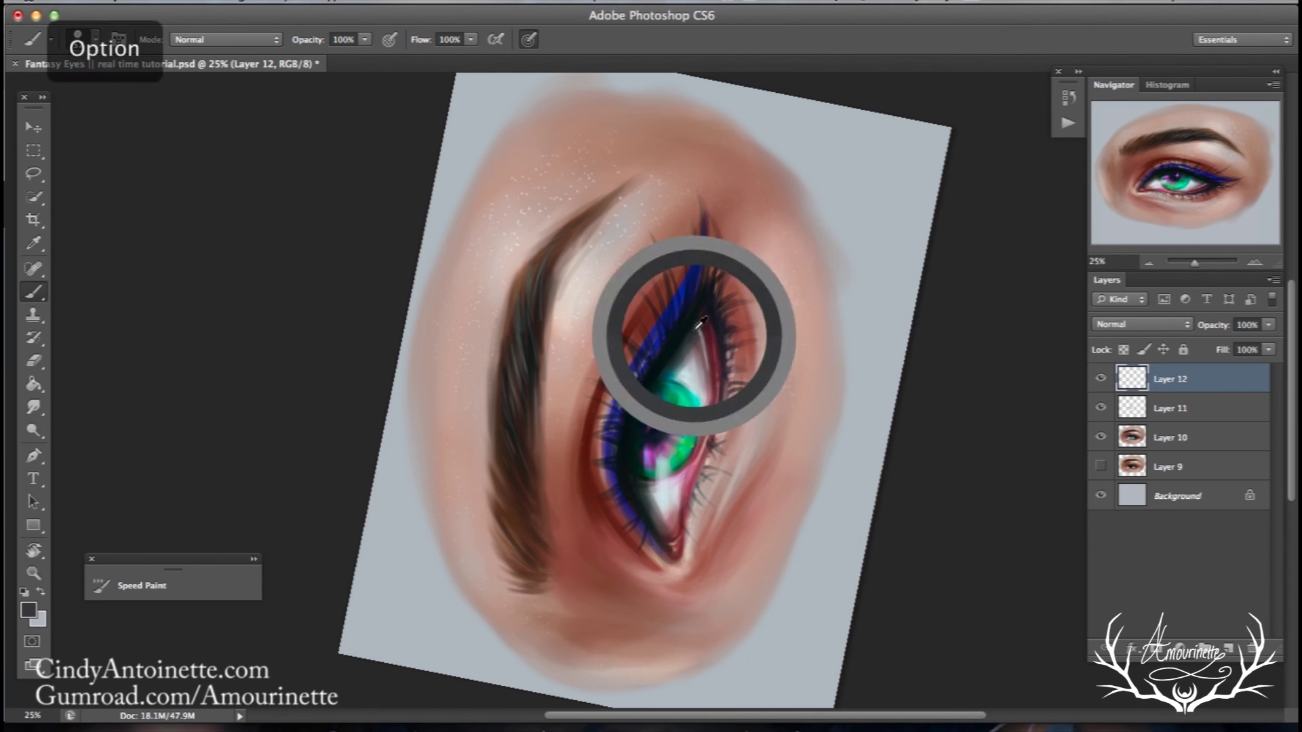
{"action": "left_click", "coordinate": [706, 366], "text": "alt"}
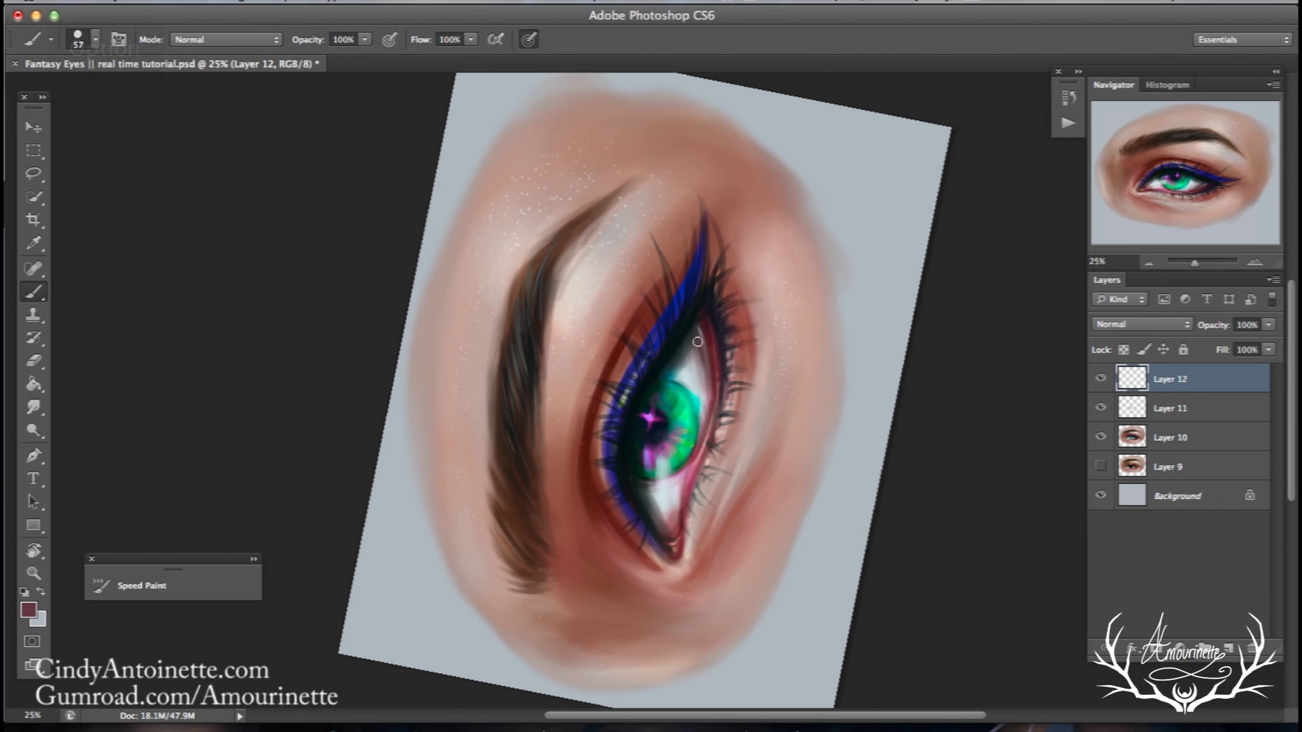
{"action": "right_click", "coordinate": [730, 284]}
{"action": "key", "text": "e"}
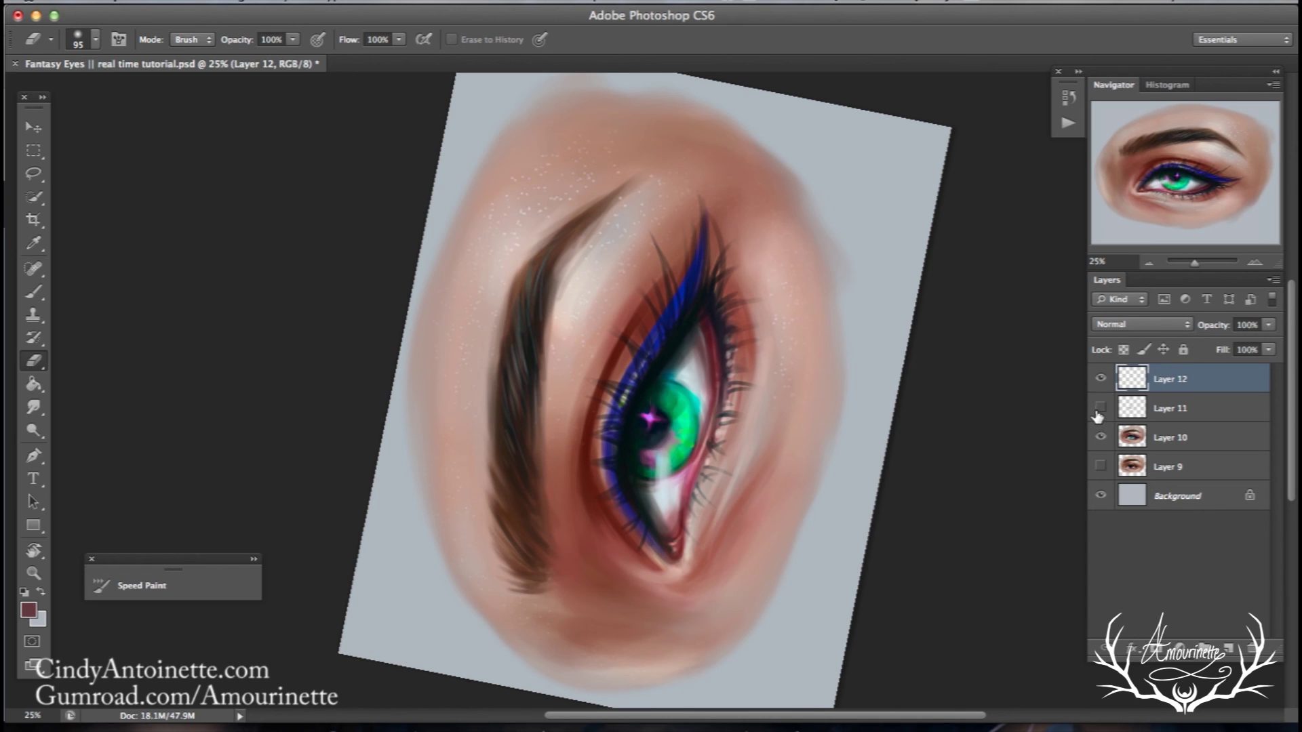
- Merge Layer 12, Layer 11 and Layer 10 into one layer
{"action": "left_click", "coordinate": [1150, 431], "text": "shift"}
{"action": "right_click", "coordinate": [1151, 431]}
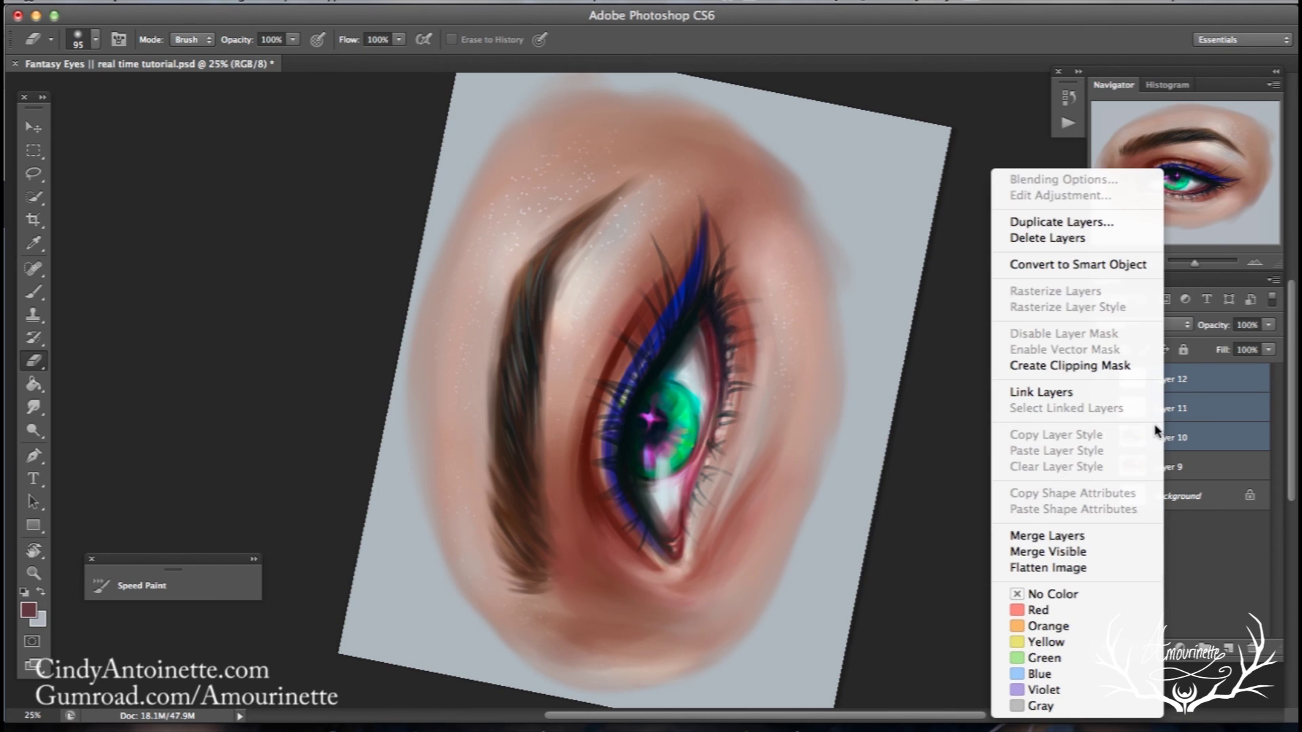
{"action": "left_click", "coordinate": [1031, 534]}
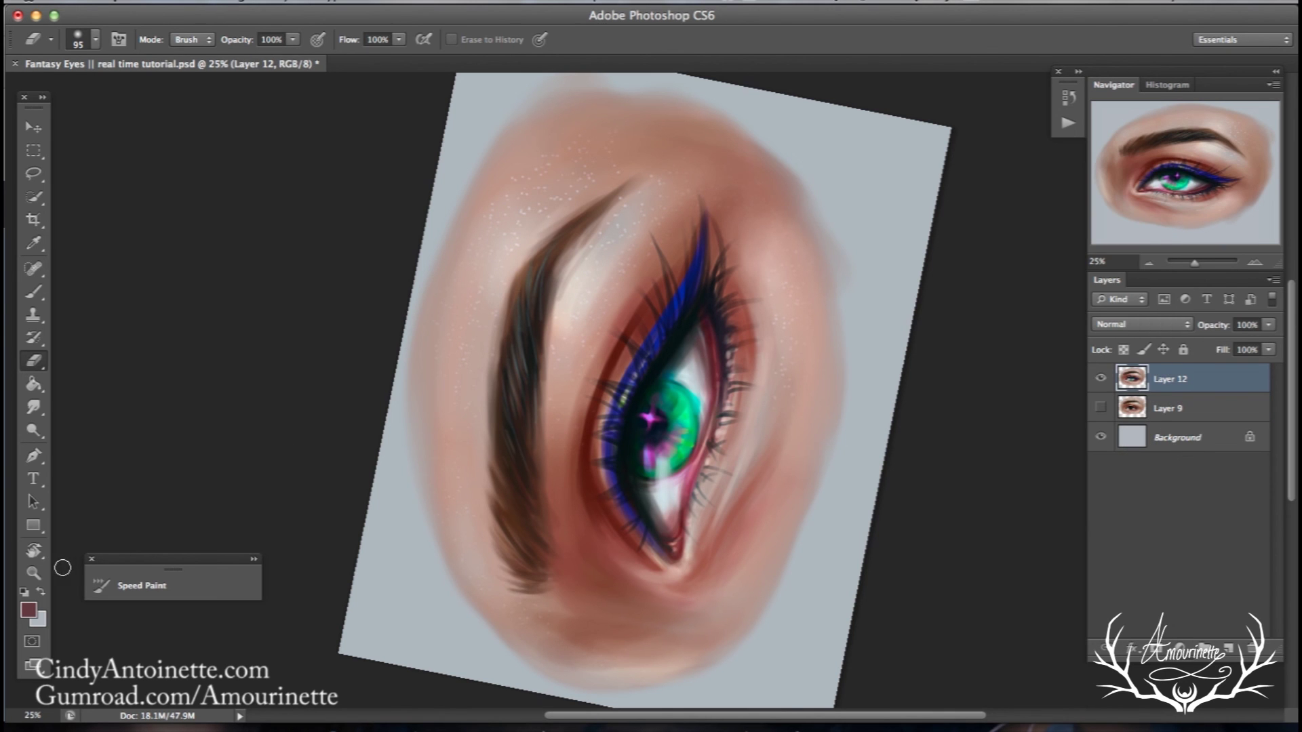
- Turn the canvas so the inner eye corner points up, and touch up the lower waterline with sampled pink and dark red at 26 px
{"action": "key", "text": "r"}
{"action": "mouse_move", "coordinate": [180, 427]}
{"action": "left_mouse_down"}
{"action": "mouse_move", "coordinate": [334, 224]}
{"action": "mouse_move", "coordinate": [875, 197]}
{"action": "mouse_move", "coordinate": [779, 378]}
{"action": "left_mouse_up"}
{"action": "left_click", "coordinate": [33, 291]}
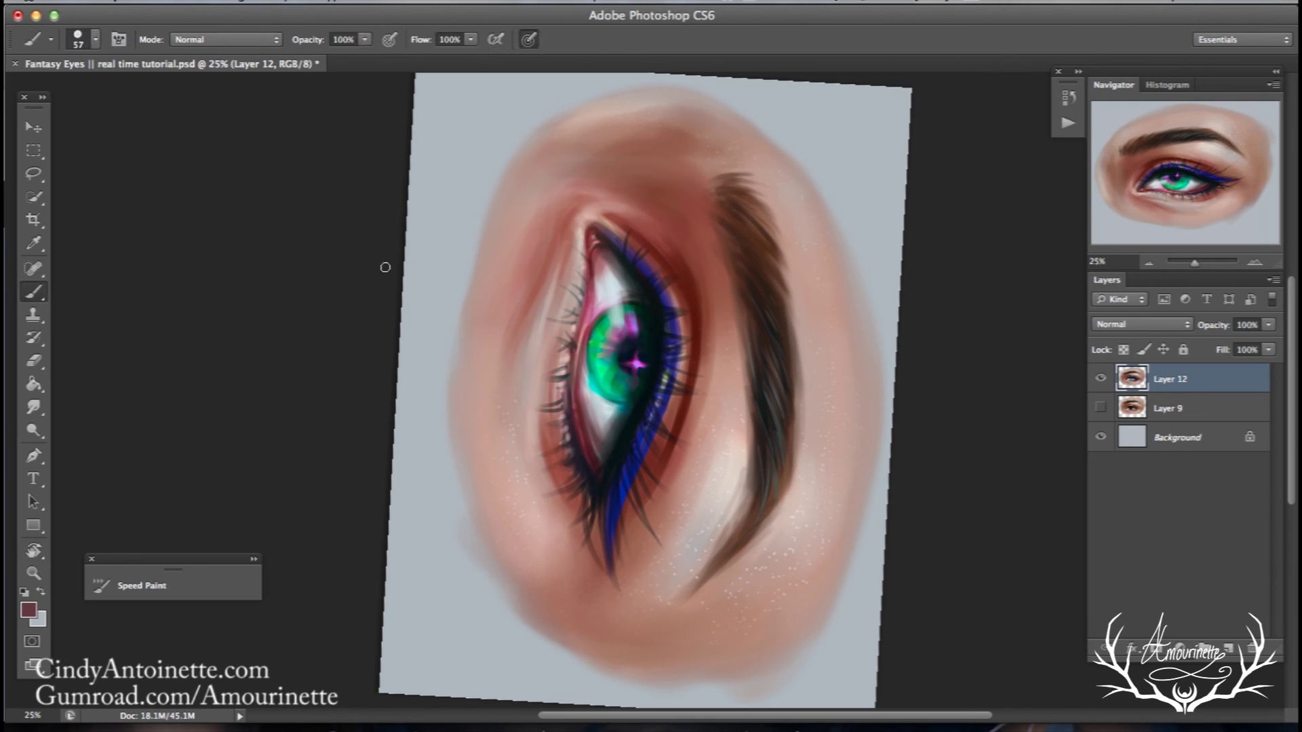
{"action": "right_click", "coordinate": [714, 269]}
{"action": "left_click_drag", "start_coordinate": [781, 305], "coordinate": [772, 307]}
{"action": "key", "text": "alt"}
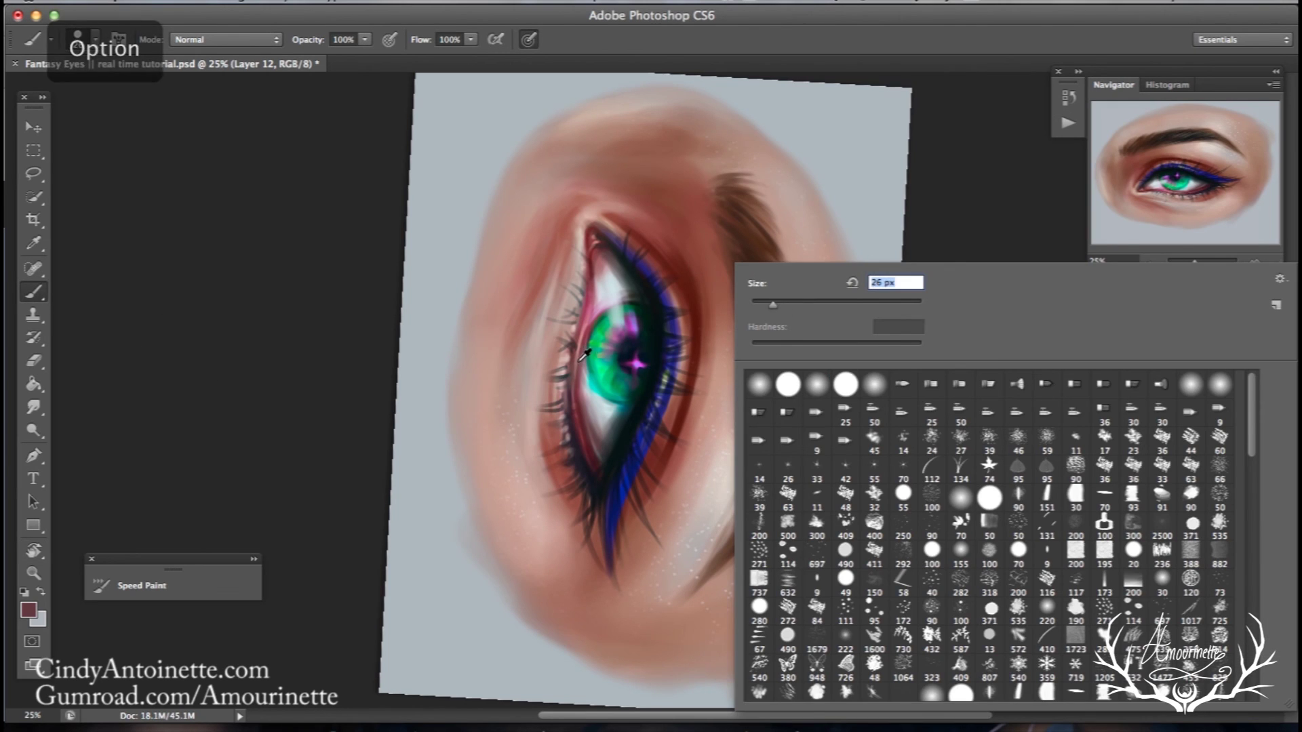
{"action": "left_click", "coordinate": [580, 358], "text": "alt"}
{"action": "left_click", "coordinate": [577, 351], "text": "alt"}
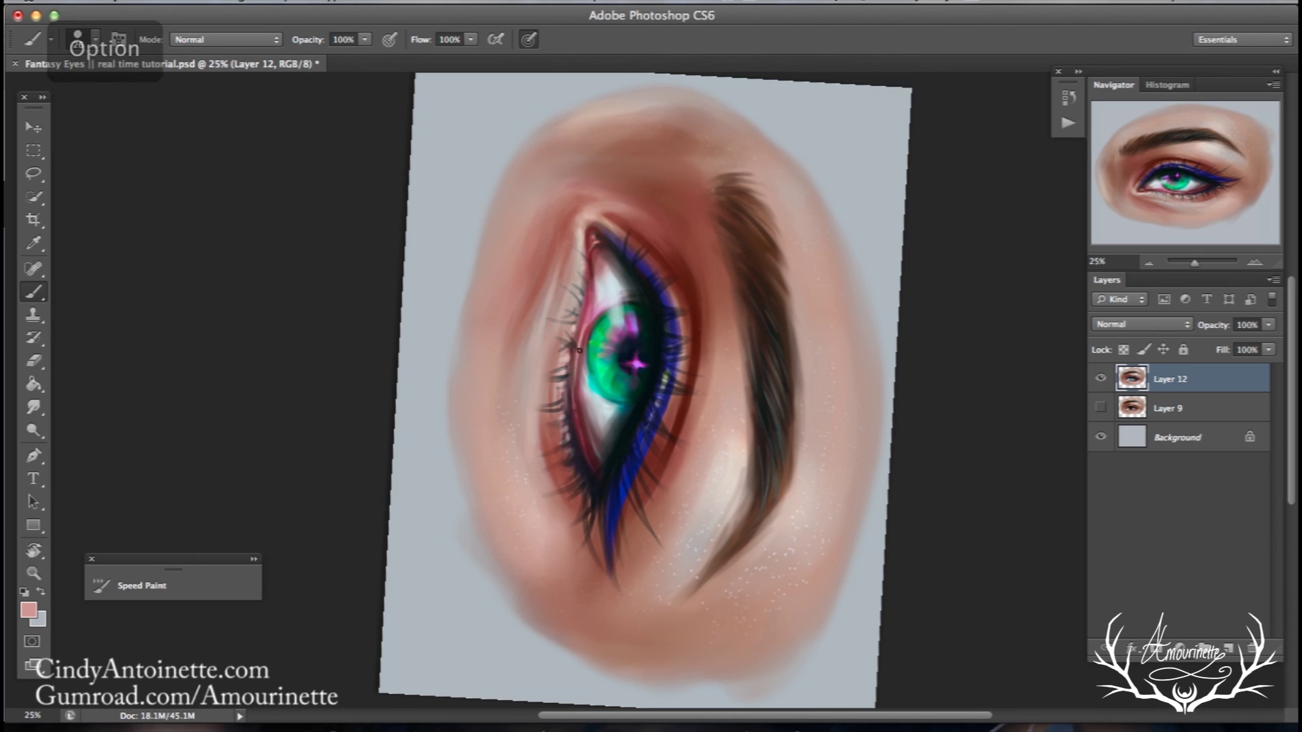
{"action": "left_click", "coordinate": [582, 346], "text": "alt"}
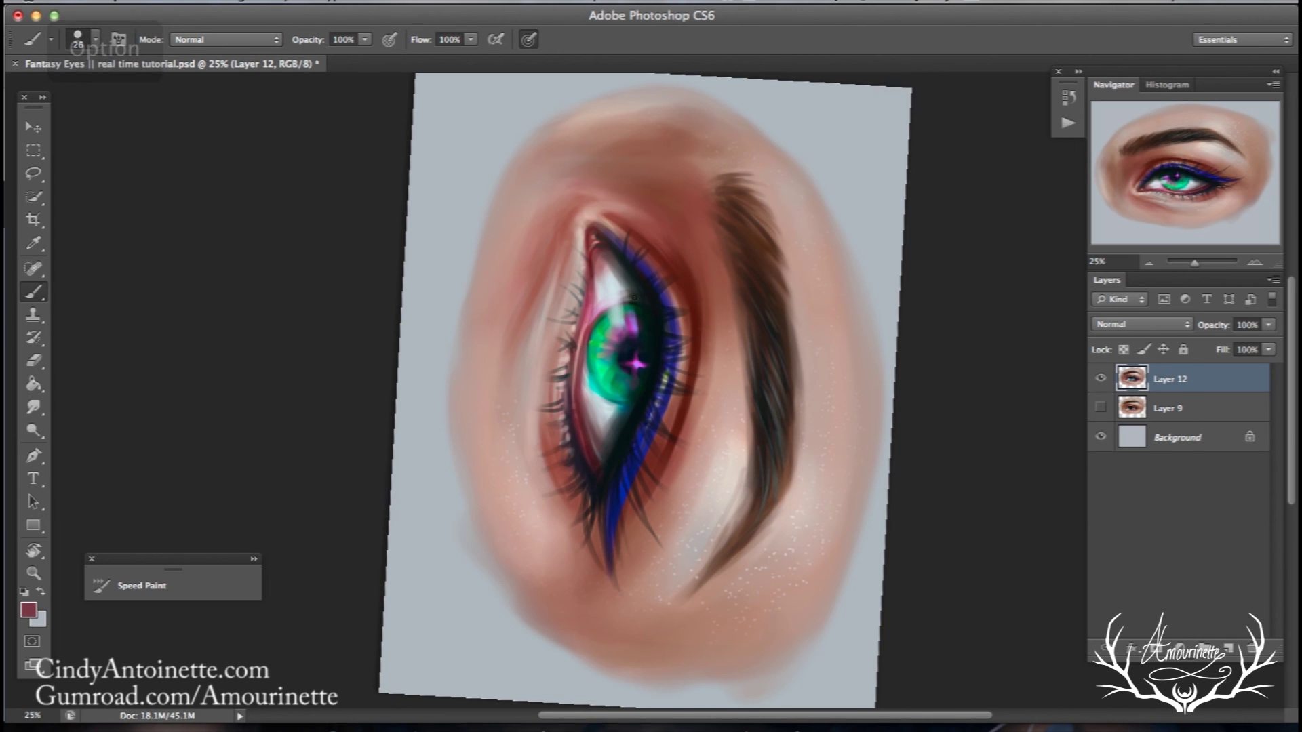
- Blend the lower waterline from iris to inner corner with a 57 px brush, using sampled pale pink and dark red tones
{"action": "right_click", "coordinate": [618, 294]}
{"action": "left_click", "coordinate": [686, 316]}
{"action": "left_click", "coordinate": [961, 218]}
{"action": "left_click", "coordinate": [586, 328], "text": "alt"}
{"action": "left_click", "coordinate": [593, 393], "text": "alt"}
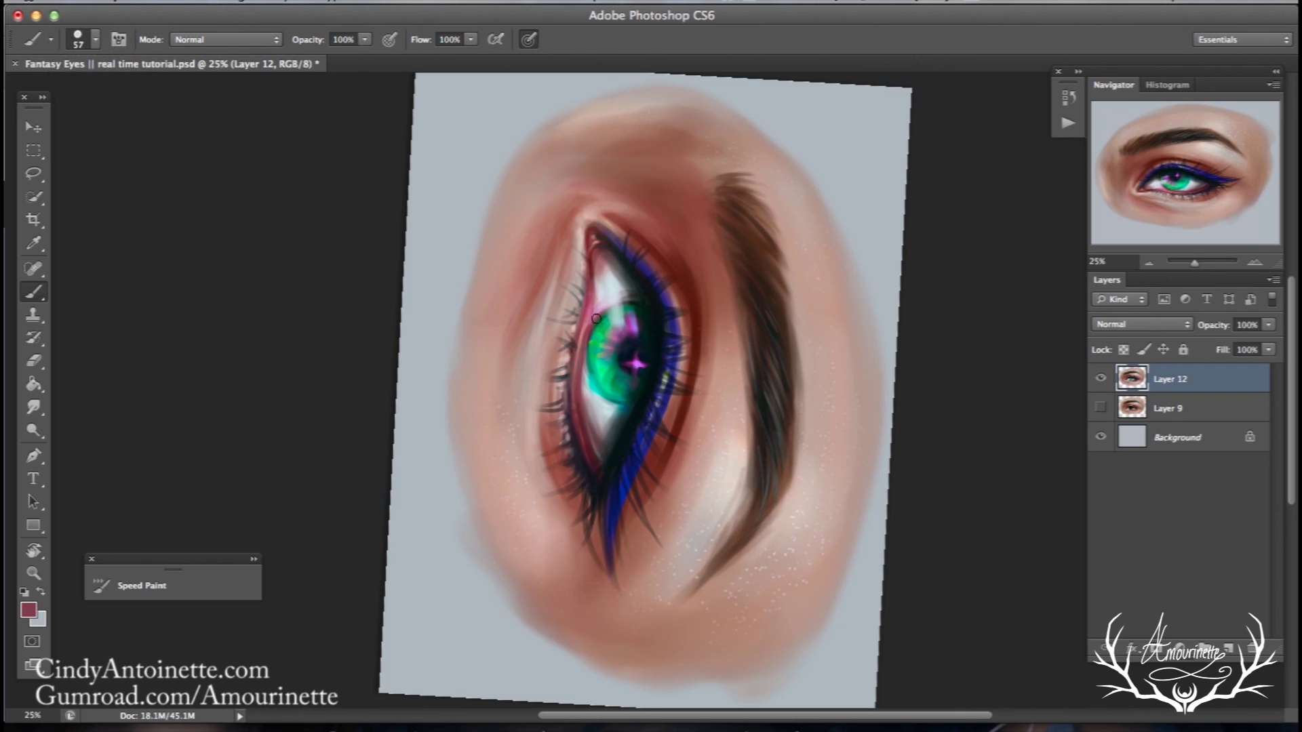
{"action": "left_click", "coordinate": [571, 346], "text": "alt"}
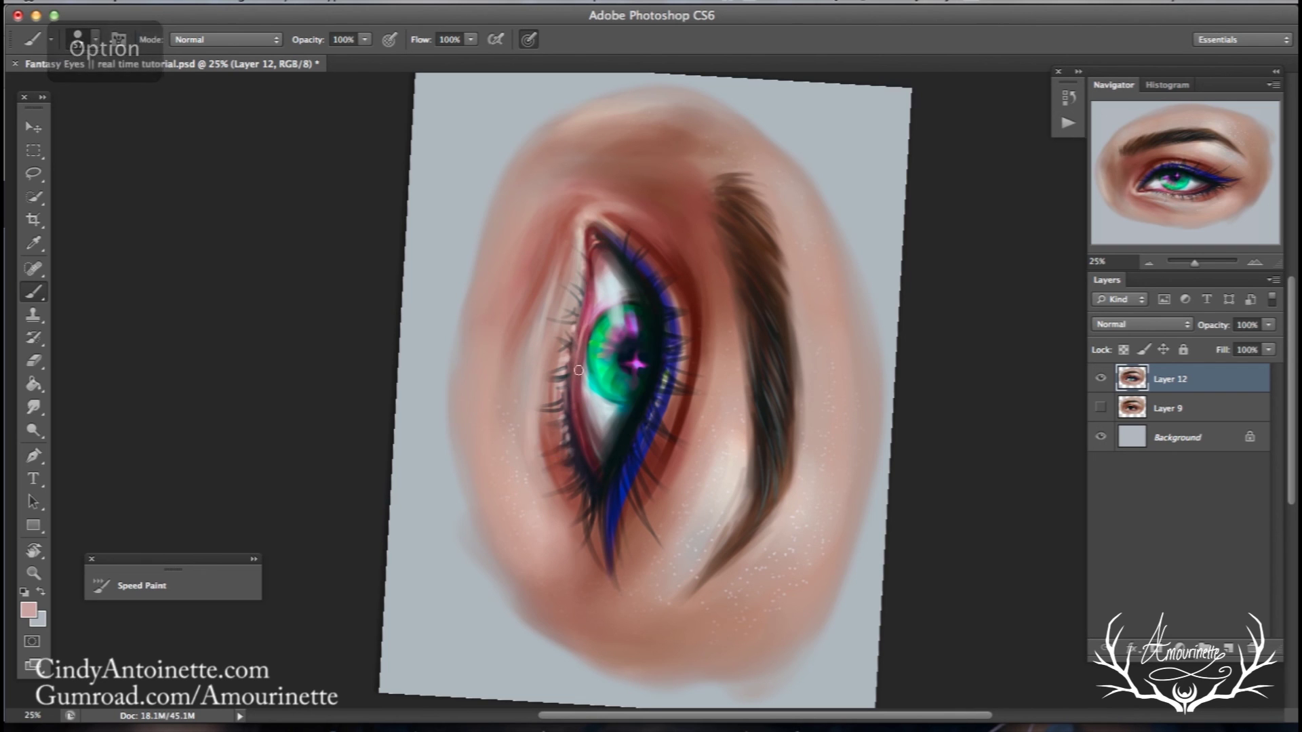
{"action": "left_click", "coordinate": [573, 430], "text": "alt"}
{"action": "left_click", "coordinate": [595, 279], "text": "alt"}
{"action": "left_click", "coordinate": [598, 299], "text": "alt"}
{"action": "left_click", "coordinate": [589, 296], "text": "alt"}
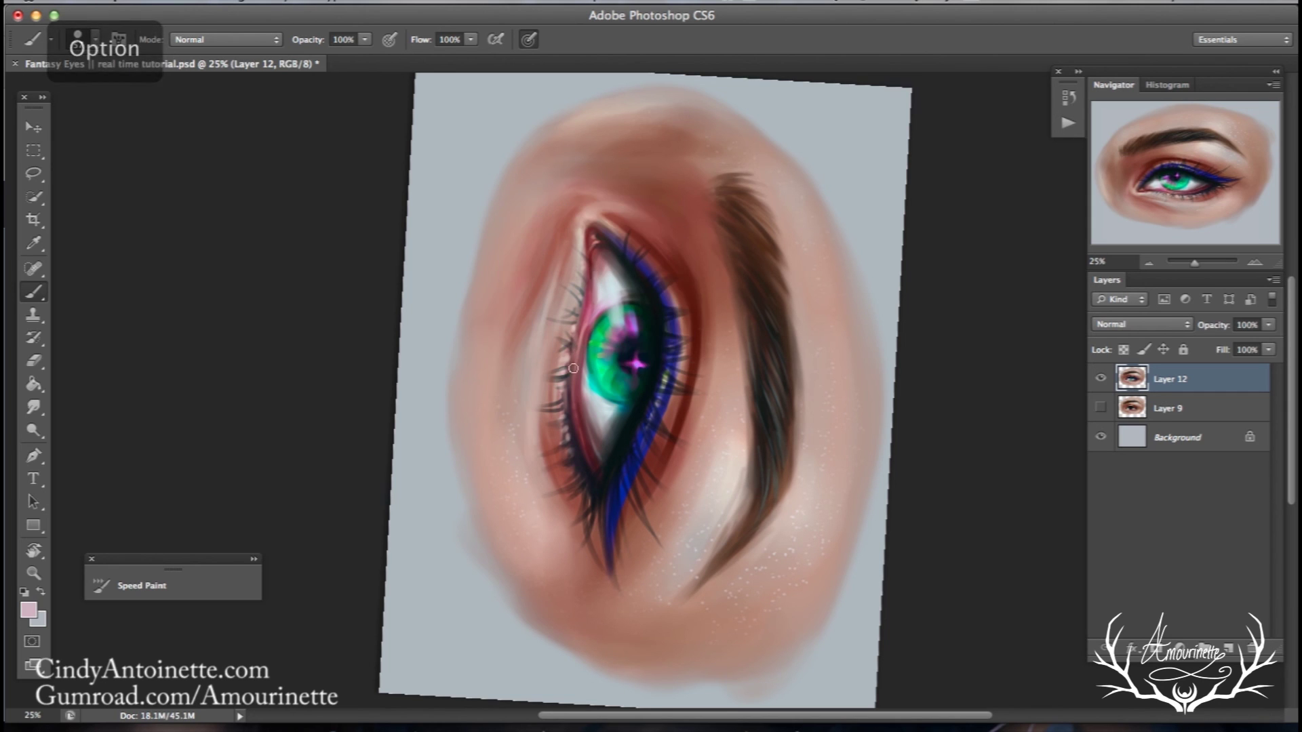
{"action": "left_click", "coordinate": [603, 268], "text": "alt"}
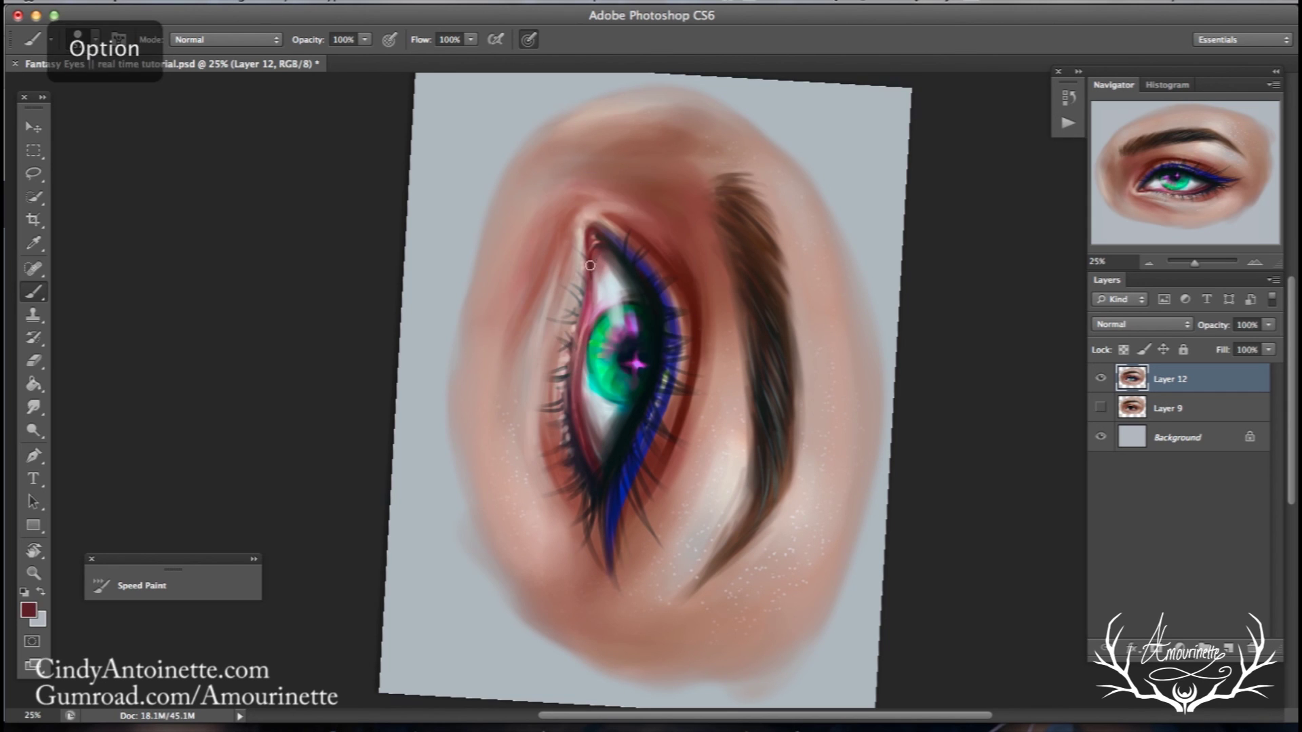
- Shade the white of the eye around the iris with a 172 px brush and tones sampled from the eye
{"action": "right_click", "coordinate": [606, 409]}
{"action": "left_click", "coordinate": [780, 314]}
{"action": "left_click", "coordinate": [605, 436]}
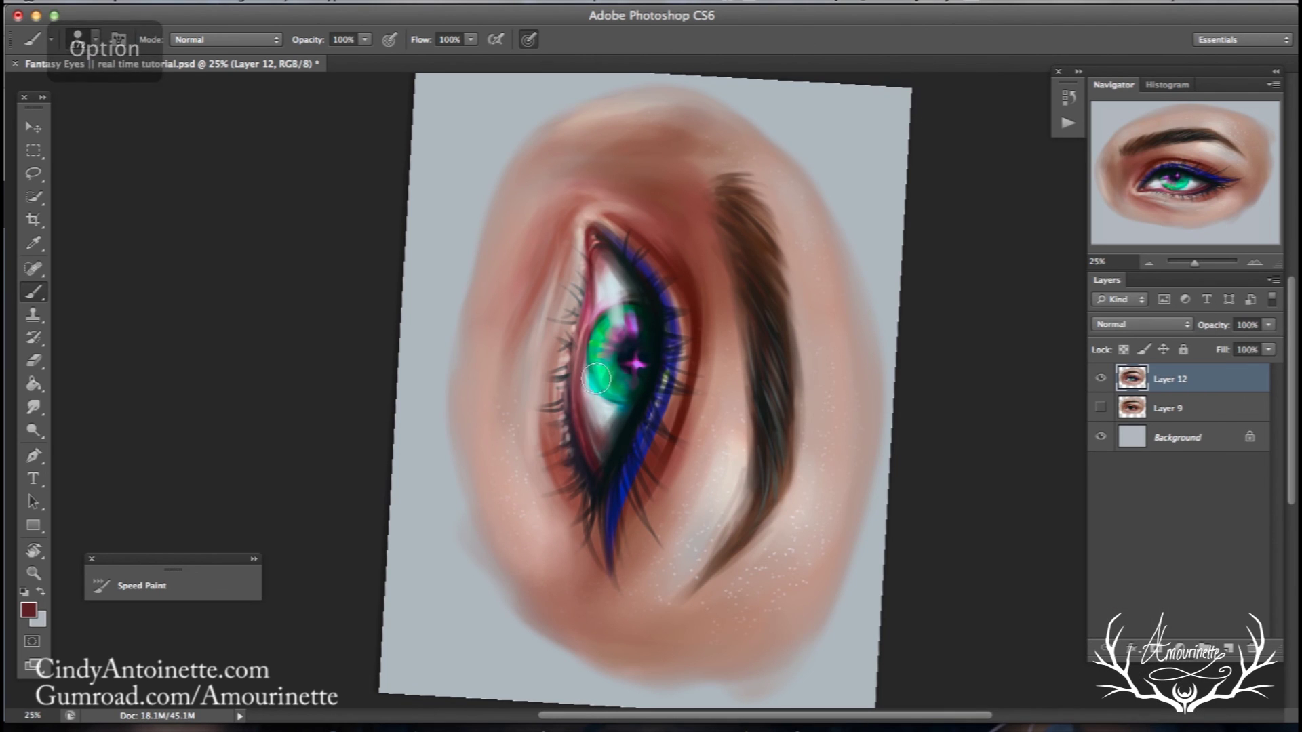
{"action": "left_click", "coordinate": [605, 412], "text": "alt"}
{"action": "left_click", "coordinate": [631, 263], "text": "alt"}
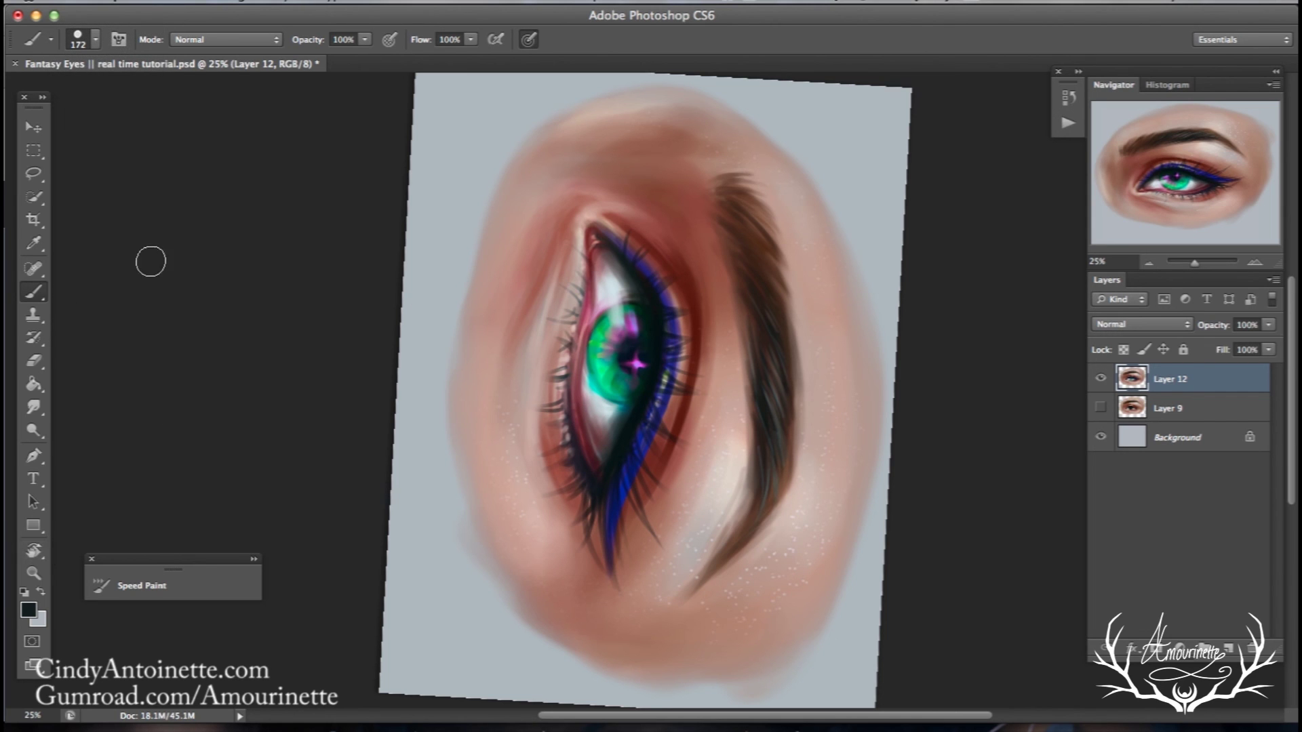
- Refine the lower waterline and the inner eye corner with sampled red tones, reducing the brush to 28 px for the corner
{"action": "left_click", "coordinate": [581, 340], "text": "alt"}
{"action": "right_click", "coordinate": [727, 291]}
{"action": "left_click_drag", "start_coordinate": [728, 291], "coordinate": [682, 310]}
{"action": "left_click", "coordinate": [581, 342]}
{"action": "right_click", "coordinate": [625, 233]}
{"action": "left_click_drag", "start_coordinate": [658, 268], "coordinate": [661, 270]}
{"action": "left_click", "coordinate": [590, 260]}
{"action": "left_click", "coordinate": [595, 235], "text": "alt"}
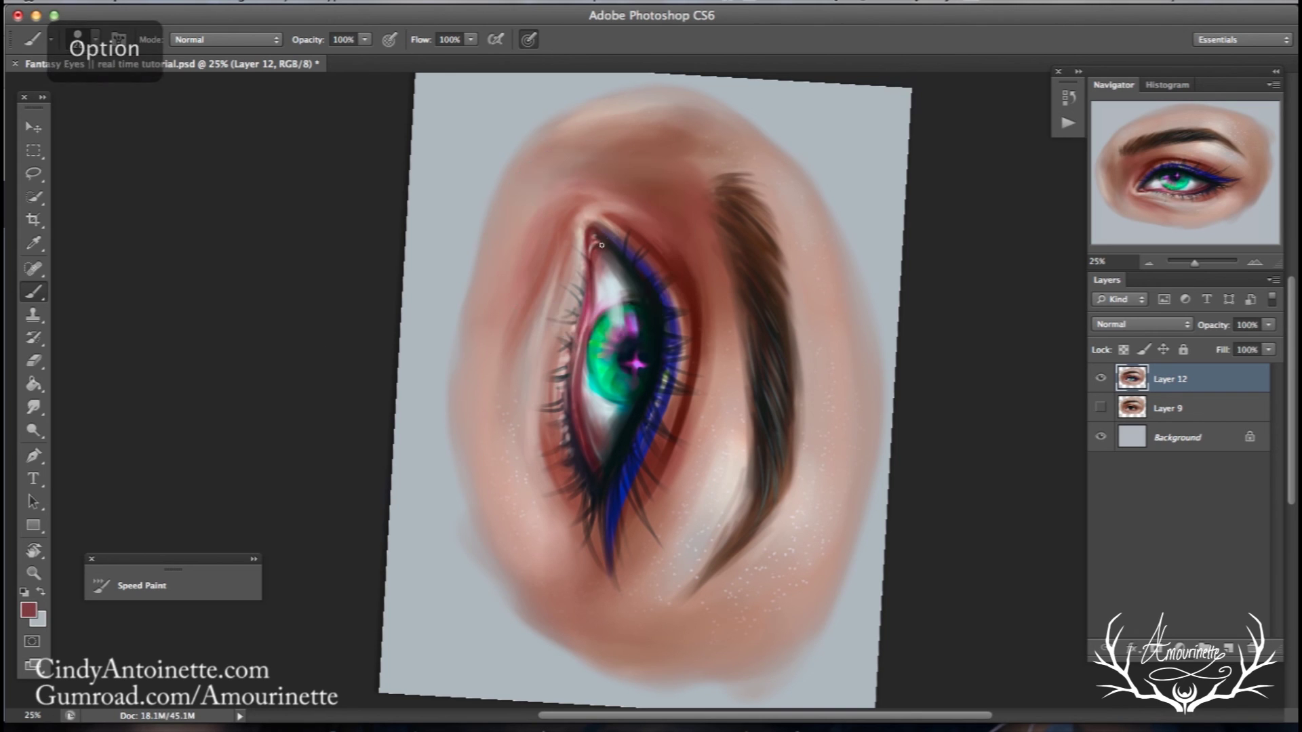
{"action": "left_click", "coordinate": [595, 235], "text": "alt"}
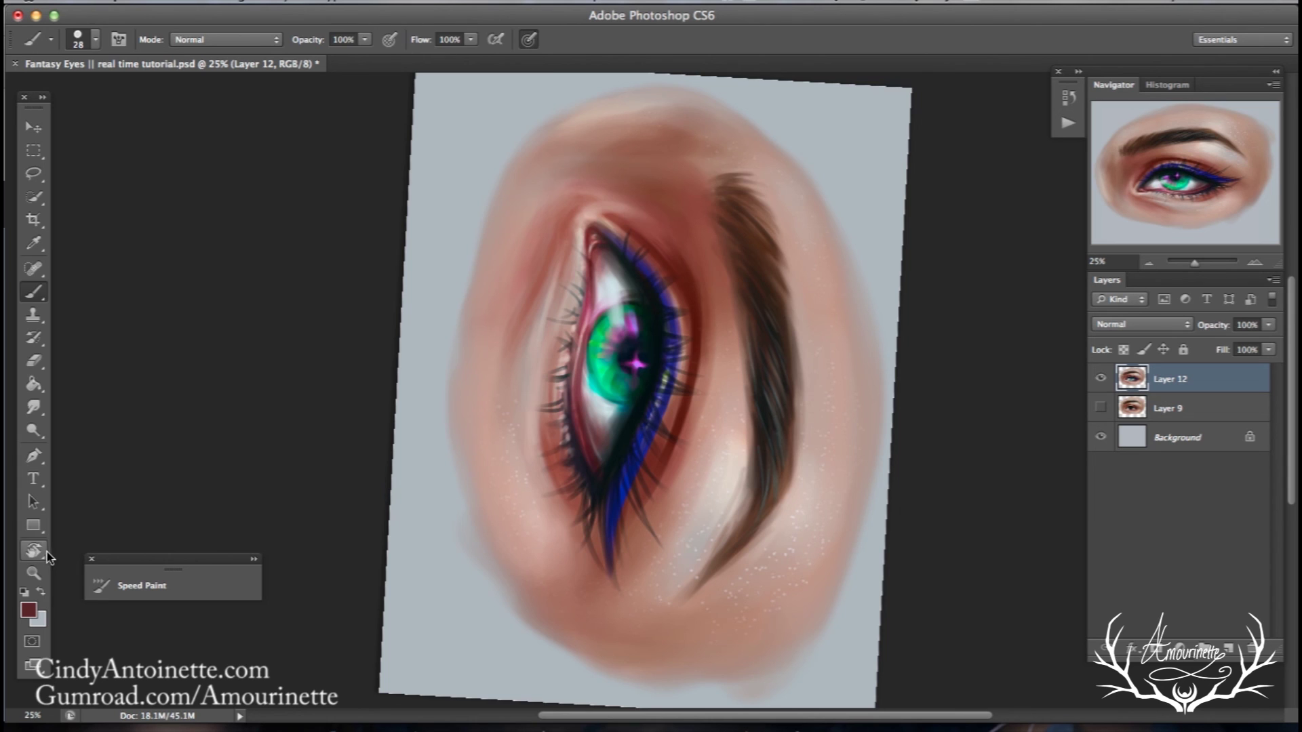
{"action": "key", "text": "r"}
{"action": "left_click_drag", "start_coordinate": [267, 256], "coordinate": [340, 421]}
{"action": "left_click_drag", "start_coordinate": [242, 410], "coordinate": [253, 348]}
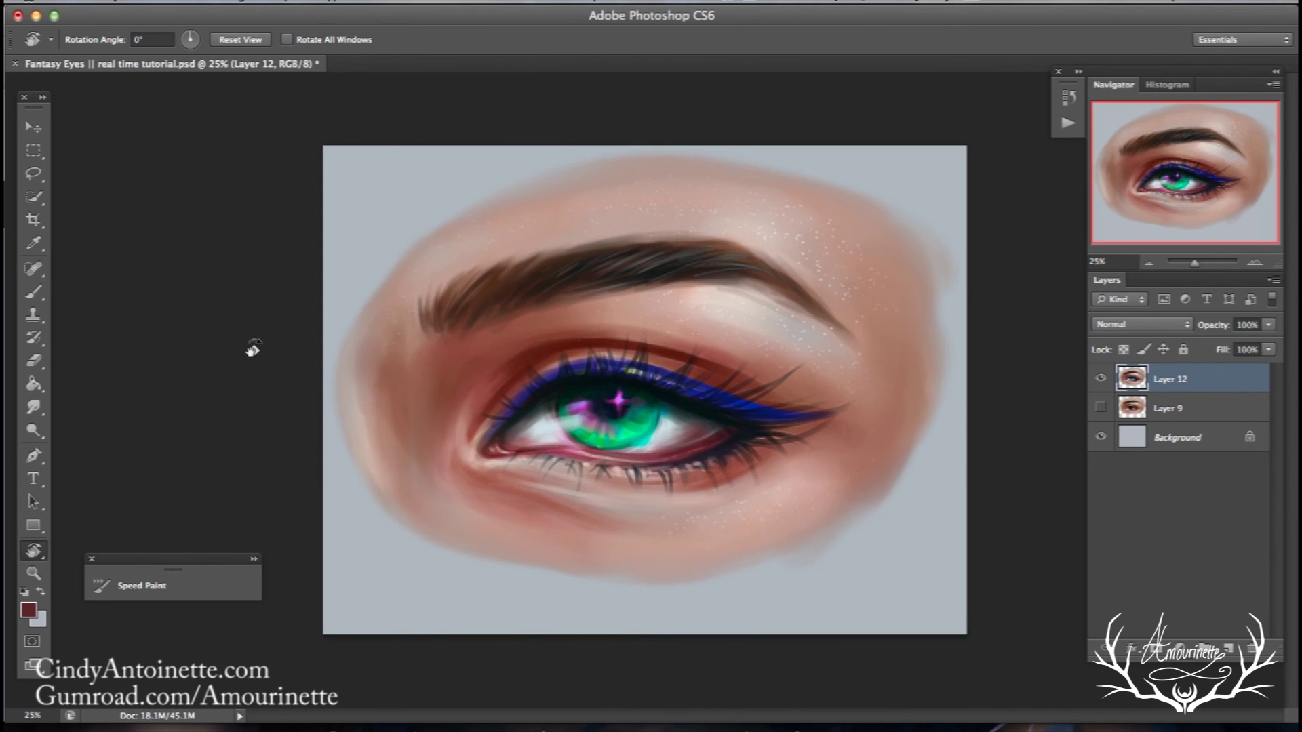
{"action": "key", "text": "z"}
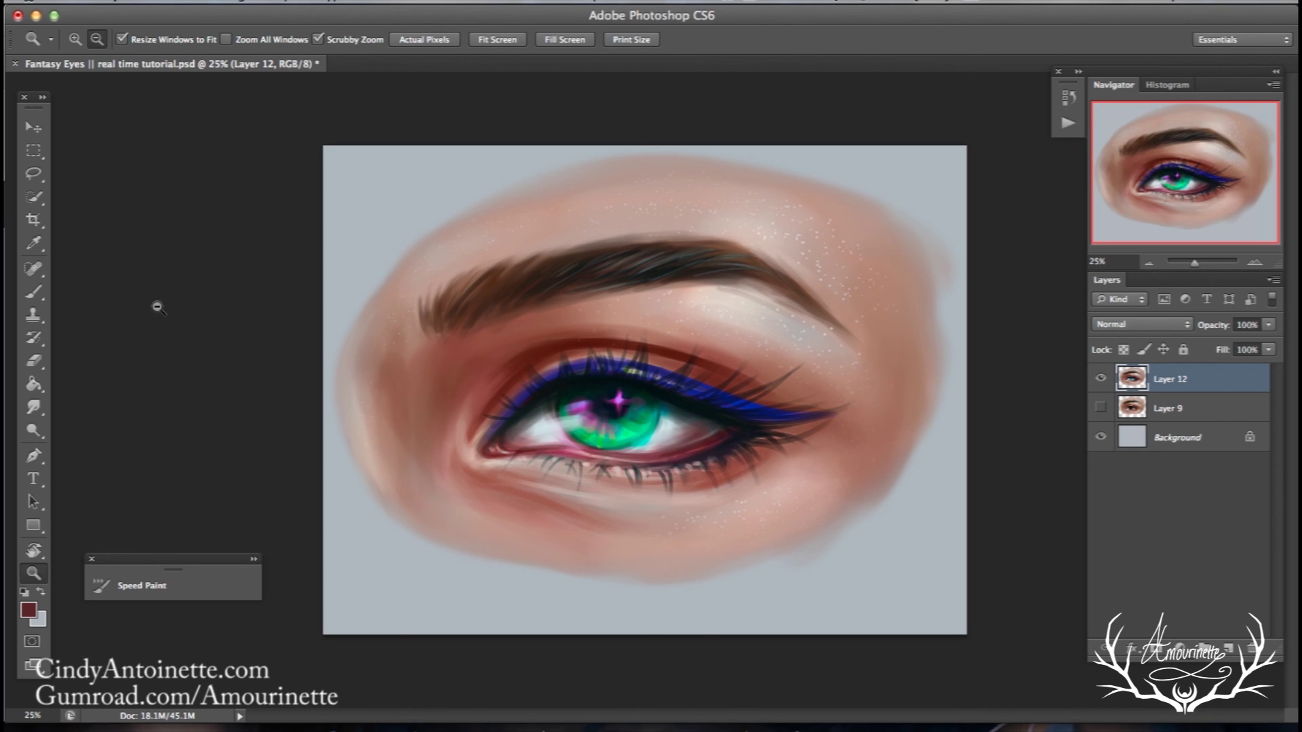
- Rotate the canvas so the outer eye corner points up, and deepen the upper eyelid crease with sampled dark red strokes
{"action": "left_click", "coordinate": [36, 293]}
{"action": "left_click", "coordinate": [34, 550]}
{"action": "mouse_move", "coordinate": [153, 324]}
{"action": "left_mouse_down"}
{"action": "mouse_move", "coordinate": [372, 561]}
{"action": "mouse_move", "coordinate": [546, 691]}
{"action": "left_mouse_up"}
{"action": "left_click", "coordinate": [35, 291]}
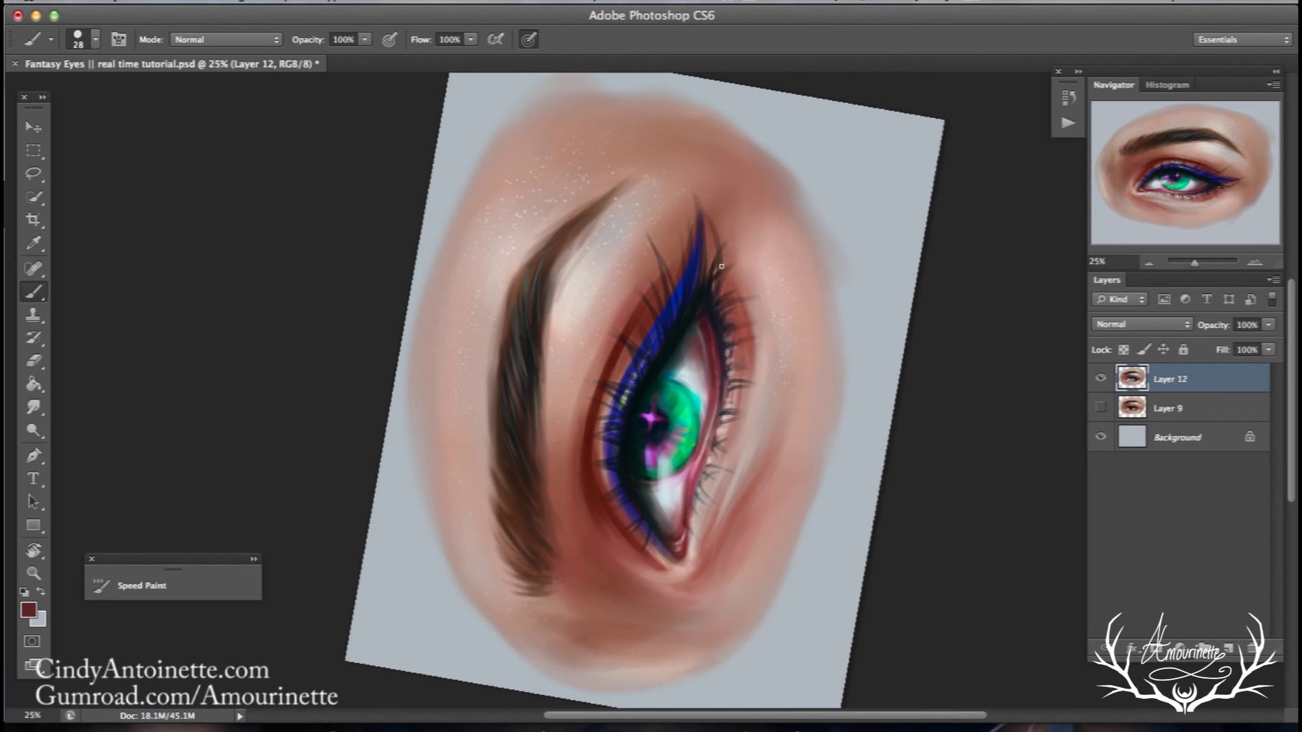
{"action": "right_click", "coordinate": [721, 266]}
{"action": "left_click", "coordinate": [587, 456], "text": "alt"}
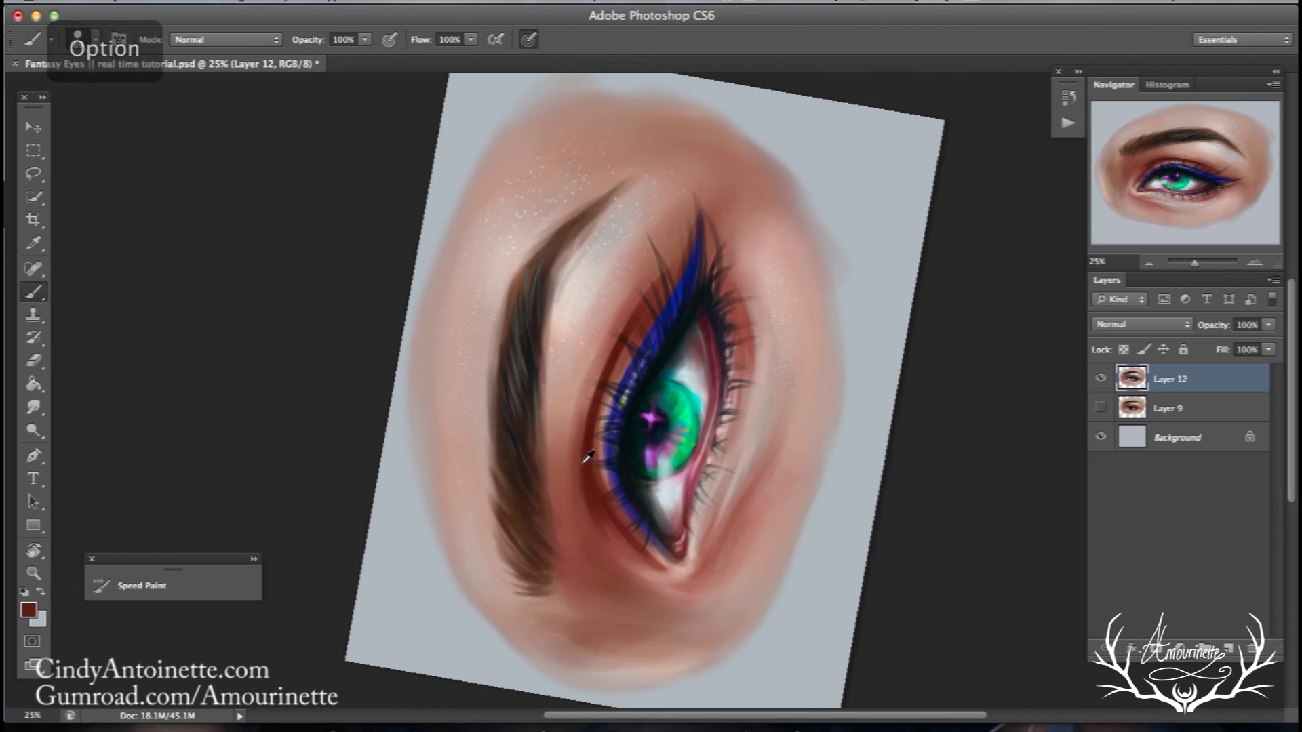
{"action": "left_click_drag", "start_coordinate": [636, 307], "coordinate": [594, 392]}
{"action": "left_click", "coordinate": [616, 354], "text": "alt"}
{"action": "left_click_drag", "start_coordinate": [660, 275], "coordinate": [606, 363]}
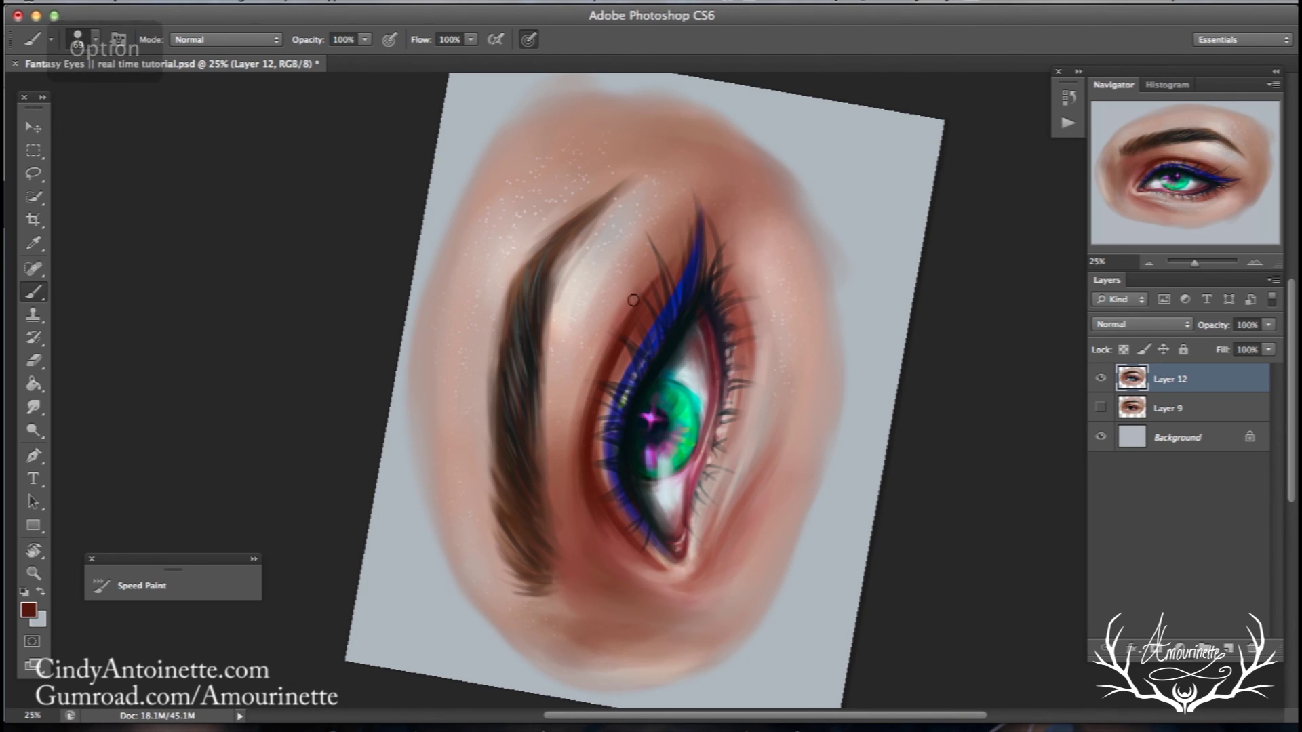
- Try blending along the brow side of the upper eyelid crease with an 89 px brush, and undo the last strokes
{"action": "right_click", "coordinate": [688, 271]}
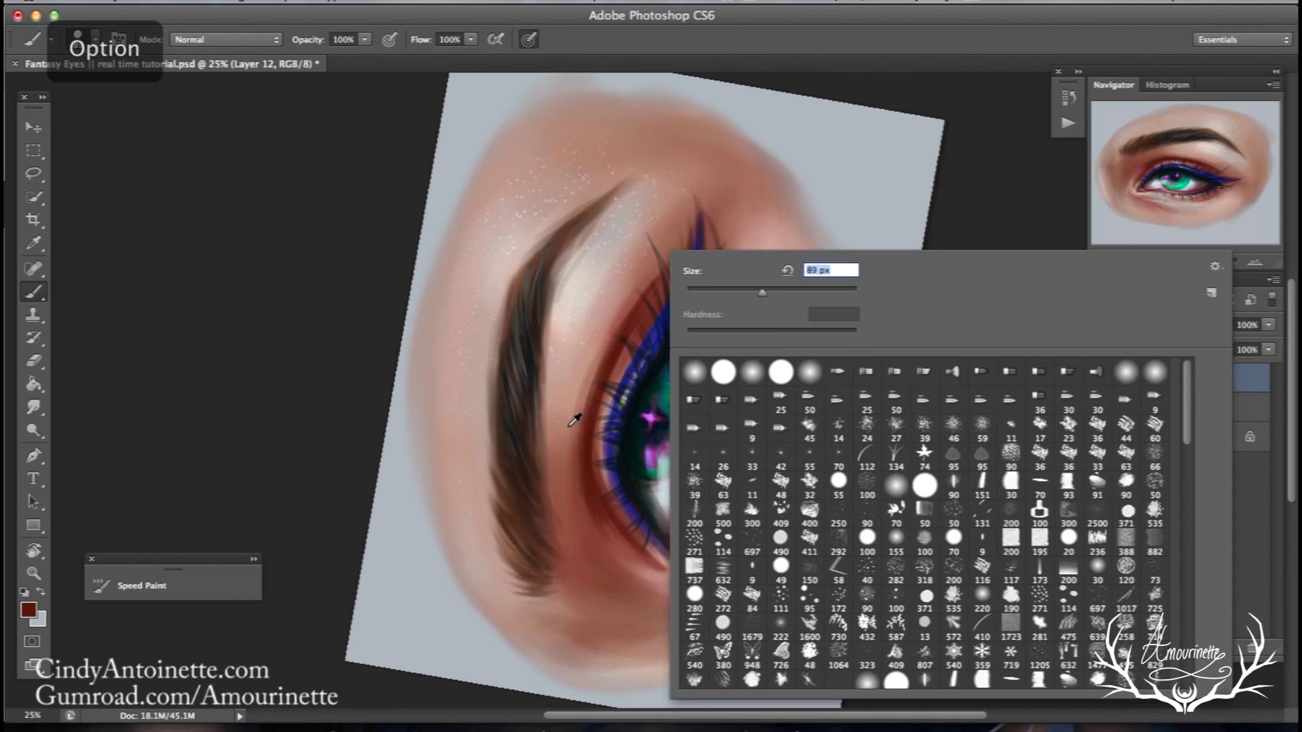
{"action": "left_click_drag", "start_coordinate": [604, 339], "coordinate": [568, 427]}
{"action": "left_click", "coordinate": [188, 3]}
{"action": "left_click", "coordinate": [204, 49]}
{"action": "left_click", "coordinate": [188, 3]}
{"action": "left_click", "coordinate": [207, 51]}
- Blend the skin between the eyelid crease and the eyebrow with sampled tan and reddish-brown tones, enlarging the brush to 148 px
{"action": "left_click", "coordinate": [570, 432], "text": "alt"}
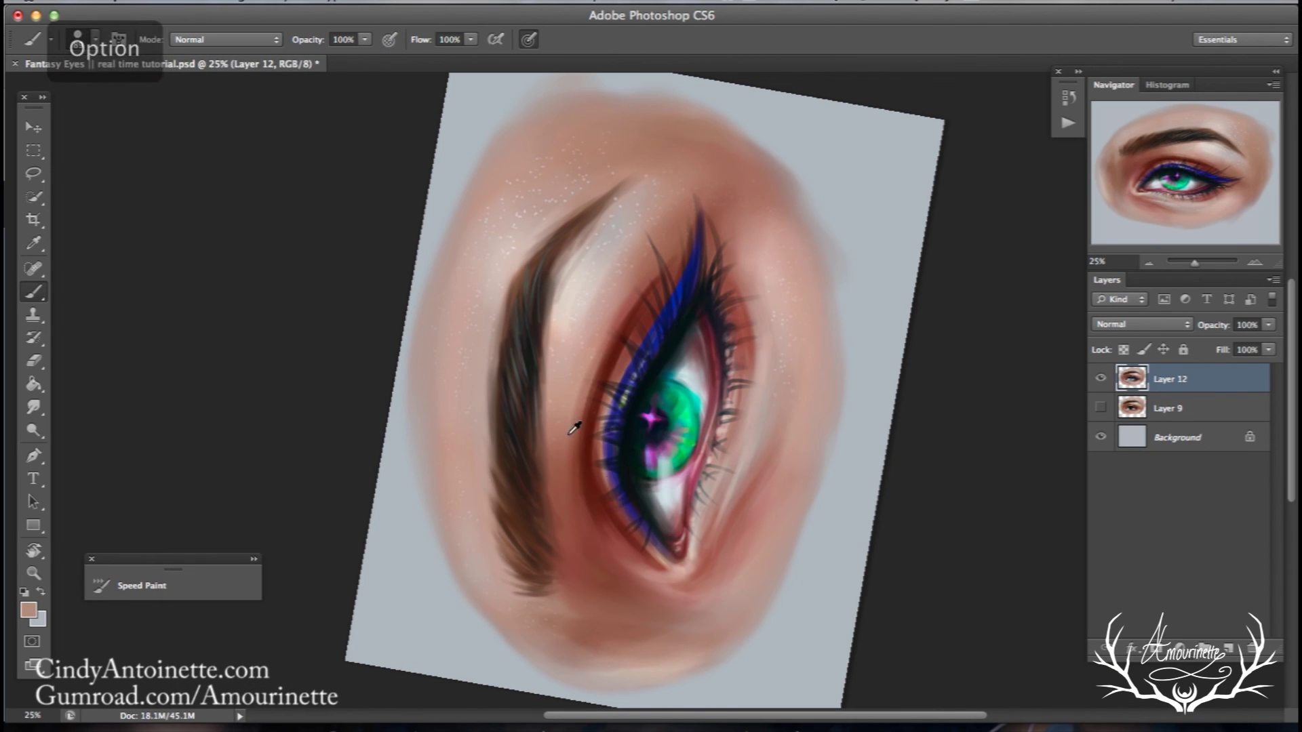
{"action": "left_click", "coordinate": [572, 419], "text": "alt"}
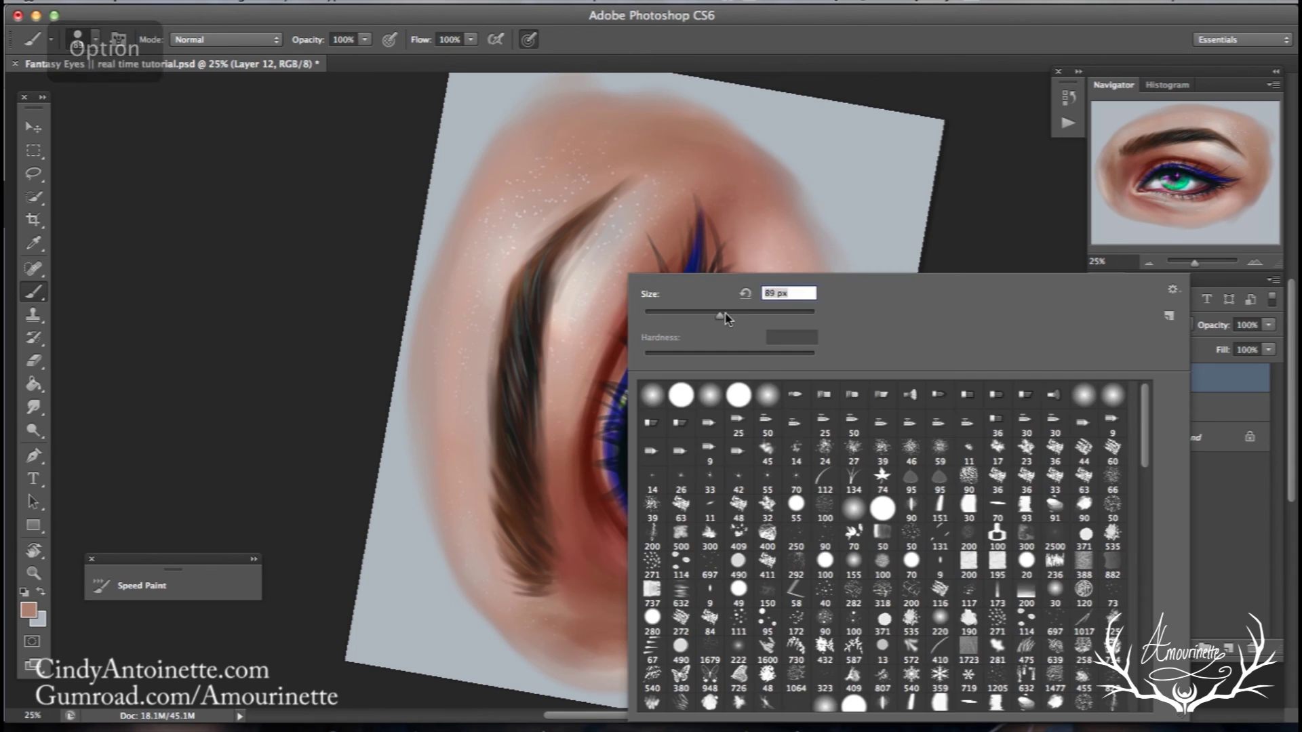
{"action": "right_click", "coordinate": [568, 446]}
{"action": "left_click", "coordinate": [568, 449]}
{"action": "left_click", "coordinate": [559, 462], "text": "alt"}
{"action": "left_click", "coordinate": [579, 473], "text": "alt"}
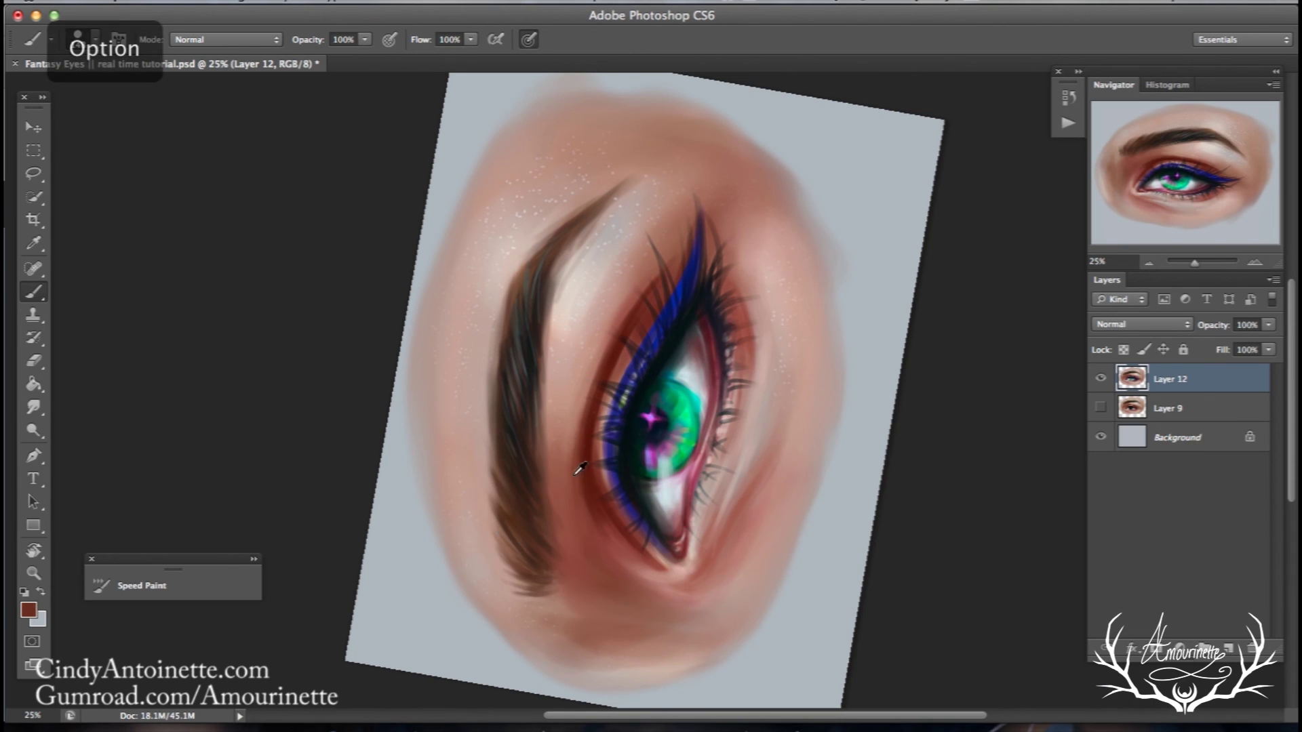
{"action": "left_click", "coordinate": [566, 424], "text": "alt"}
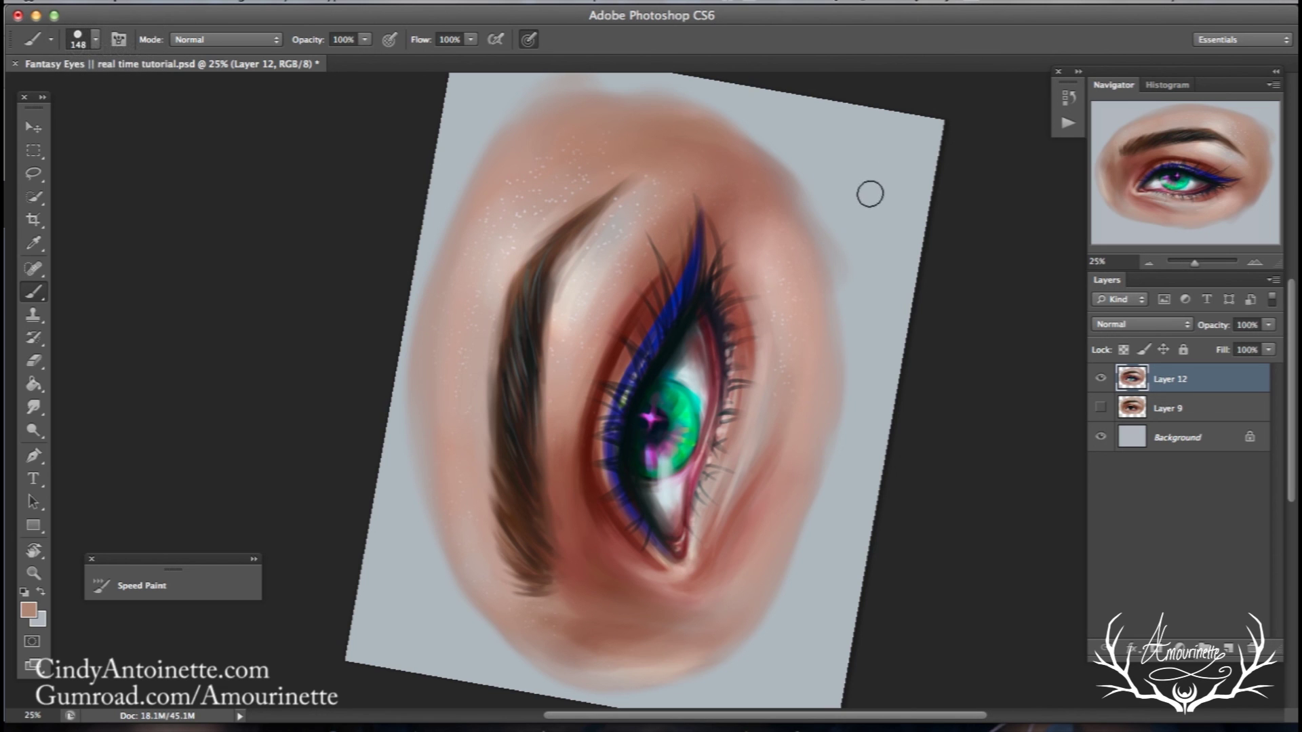
- Clean up the skin around the eyebrow's edges and tail with a 77 px brush and sampled skin tones
{"action": "right_click", "coordinate": [629, 201]}
{"action": "left_click", "coordinate": [721, 253]}
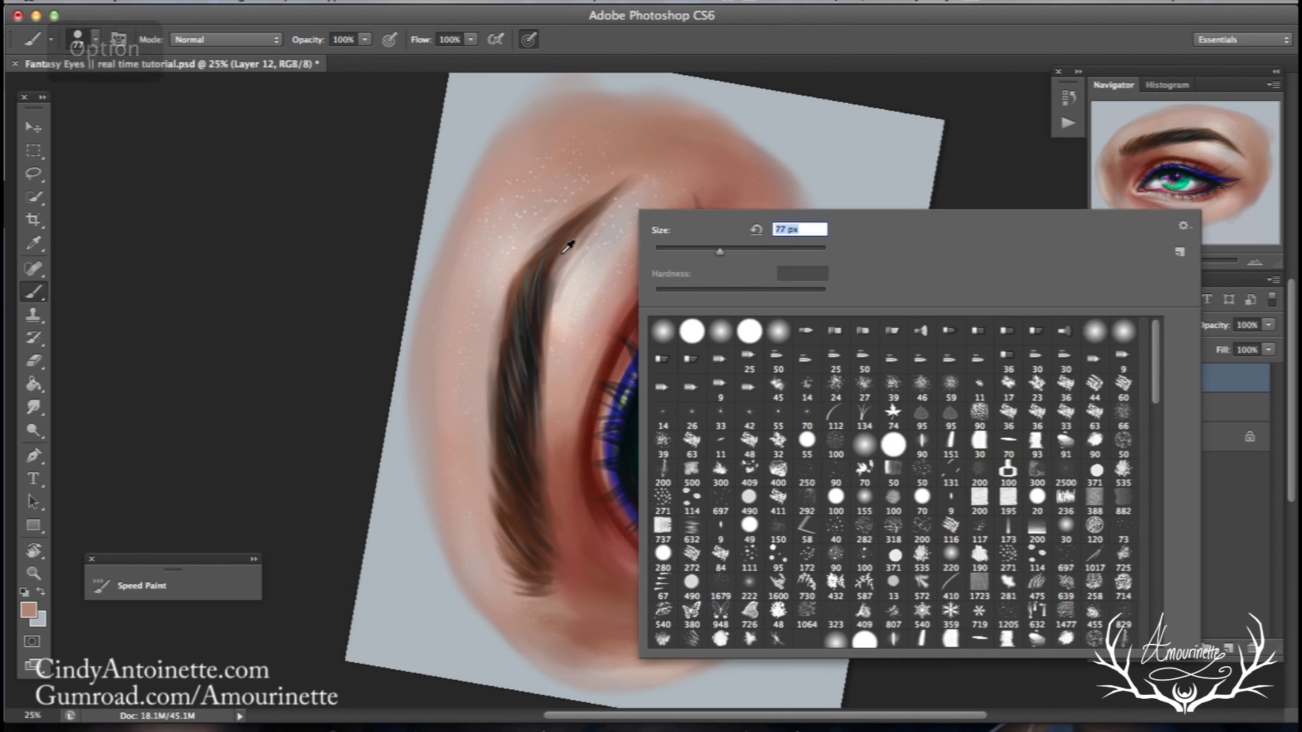
{"action": "left_click", "coordinate": [563, 255]}
{"action": "left_click", "coordinate": [579, 225], "text": "alt"}
{"action": "left_click", "coordinate": [652, 170], "text": "alt"}
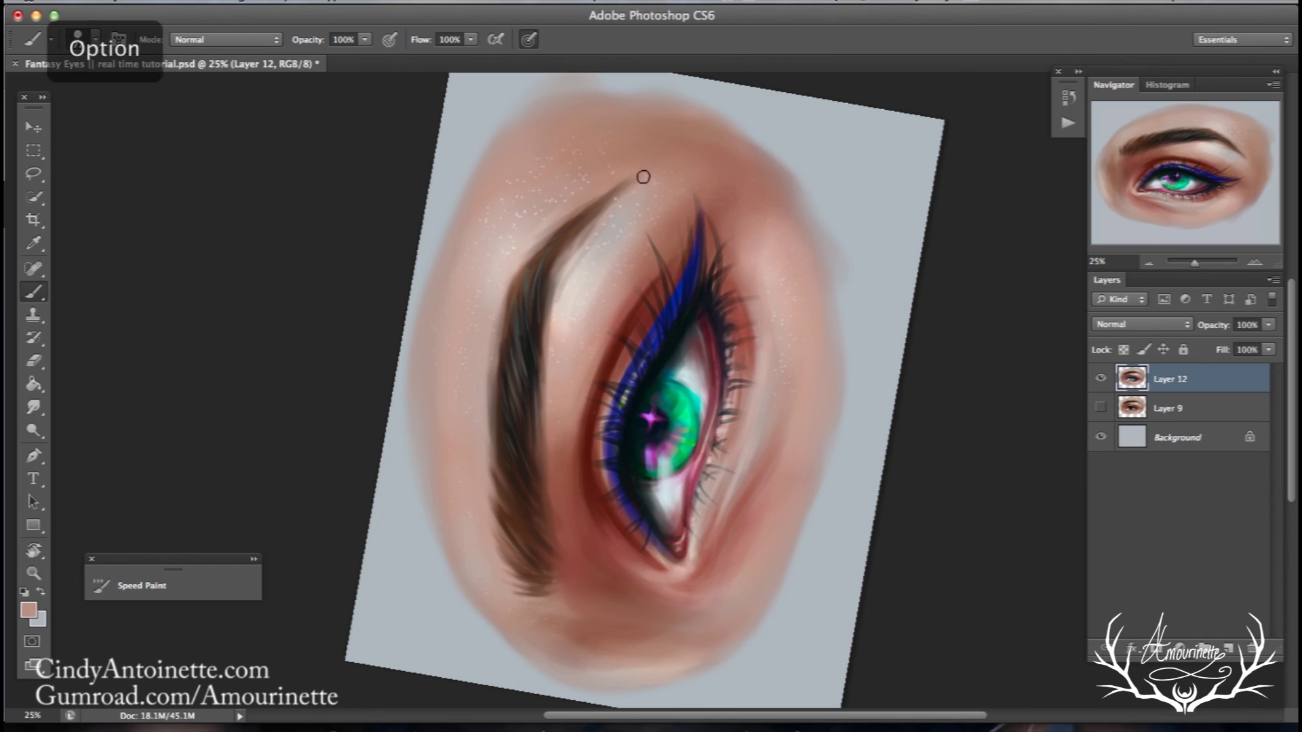
{"action": "left_click", "coordinate": [638, 165], "text": "alt"}
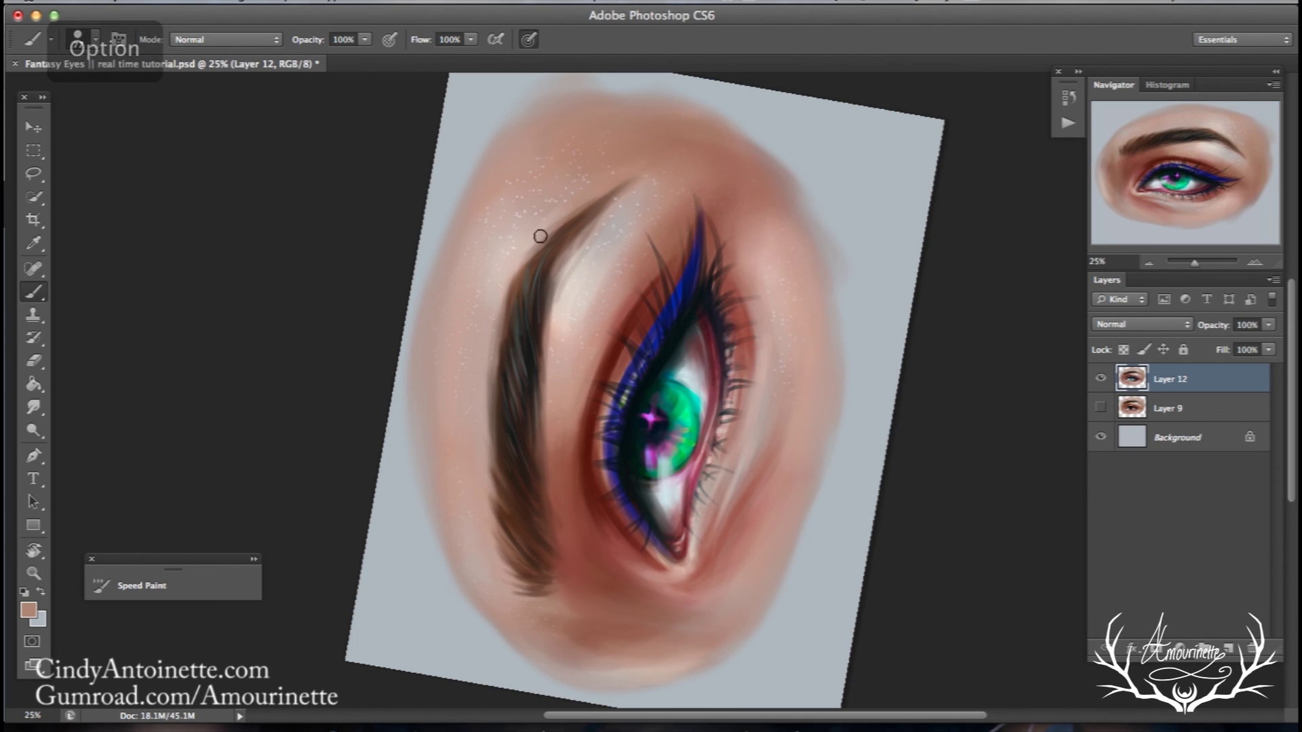
{"action": "left_click", "coordinate": [569, 529], "text": "alt"}
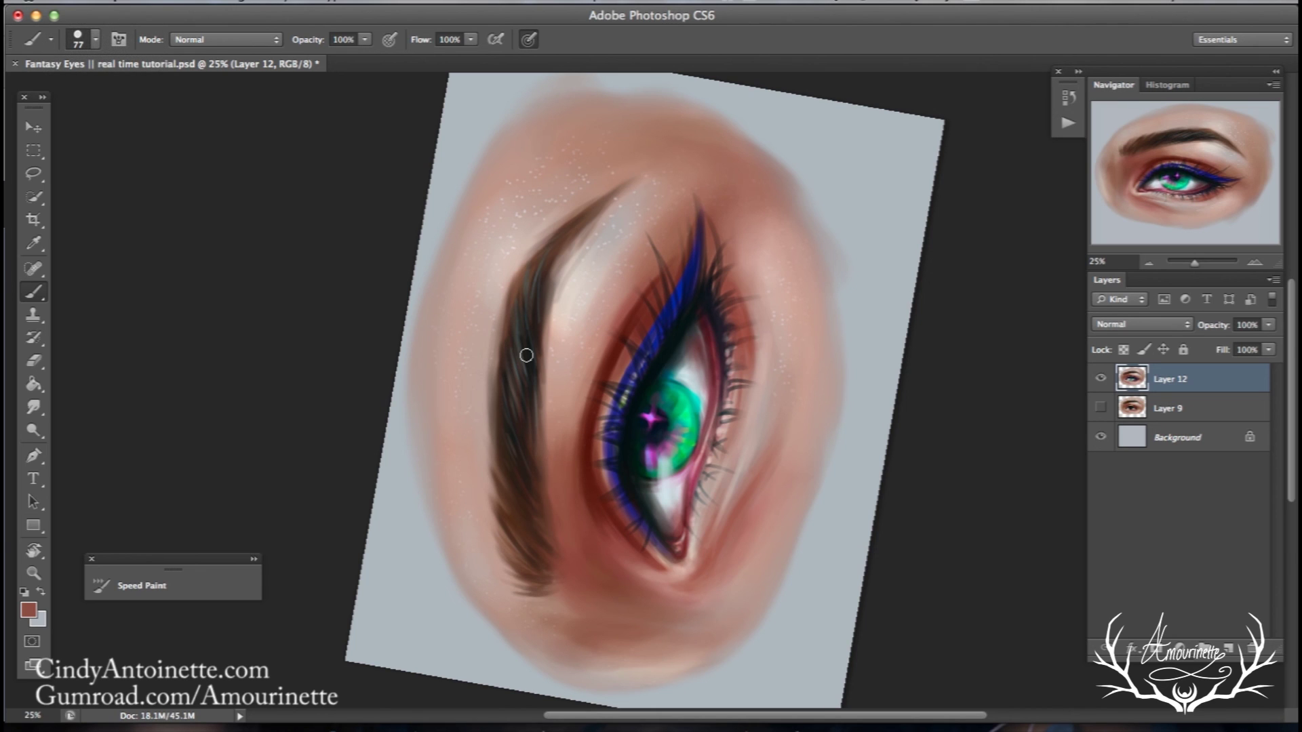
- Return the canvas rotation to 0° and add a new layer above Layer 12
{"action": "left_click", "coordinate": [41, 576]}
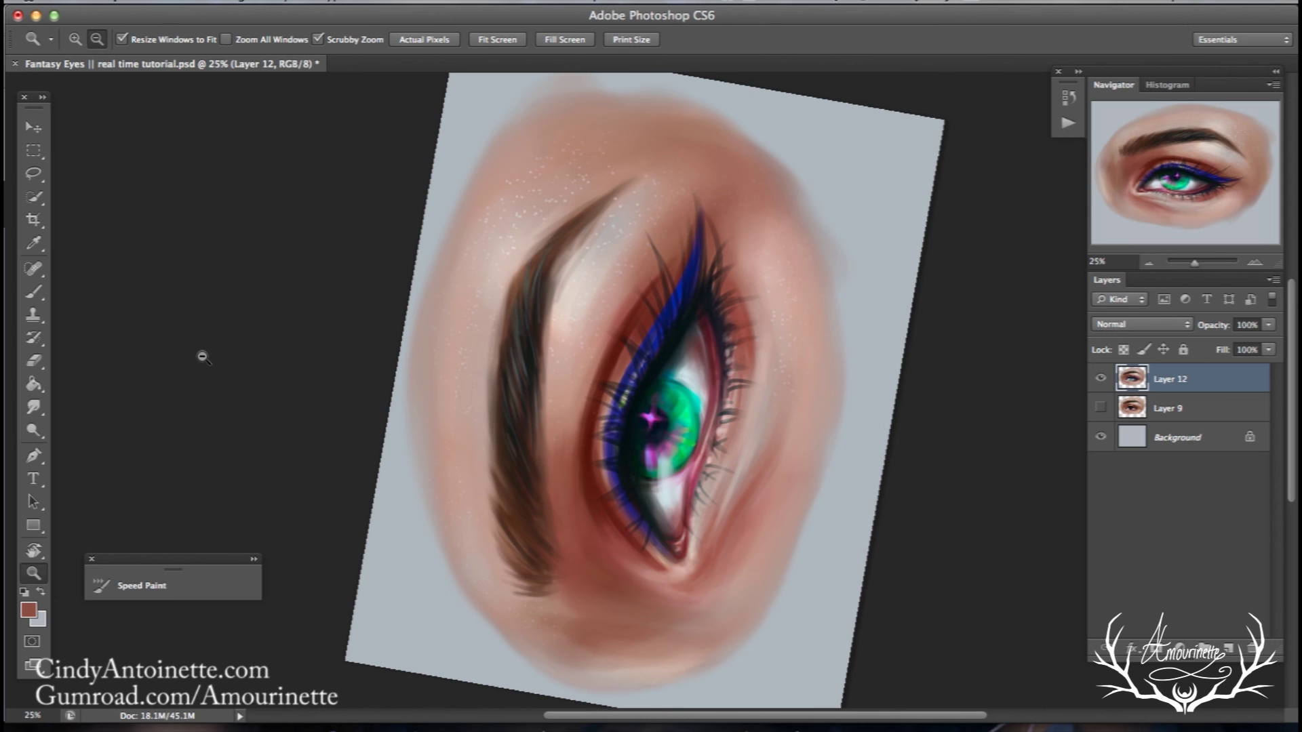
{"action": "left_click", "coordinate": [38, 551]}
{"action": "left_click_drag", "start_coordinate": [228, 315], "coordinate": [610, 149]}
{"action": "left_click_drag", "start_coordinate": [249, 402], "coordinate": [250, 386]}
{"action": "left_click", "coordinate": [1228, 648]}
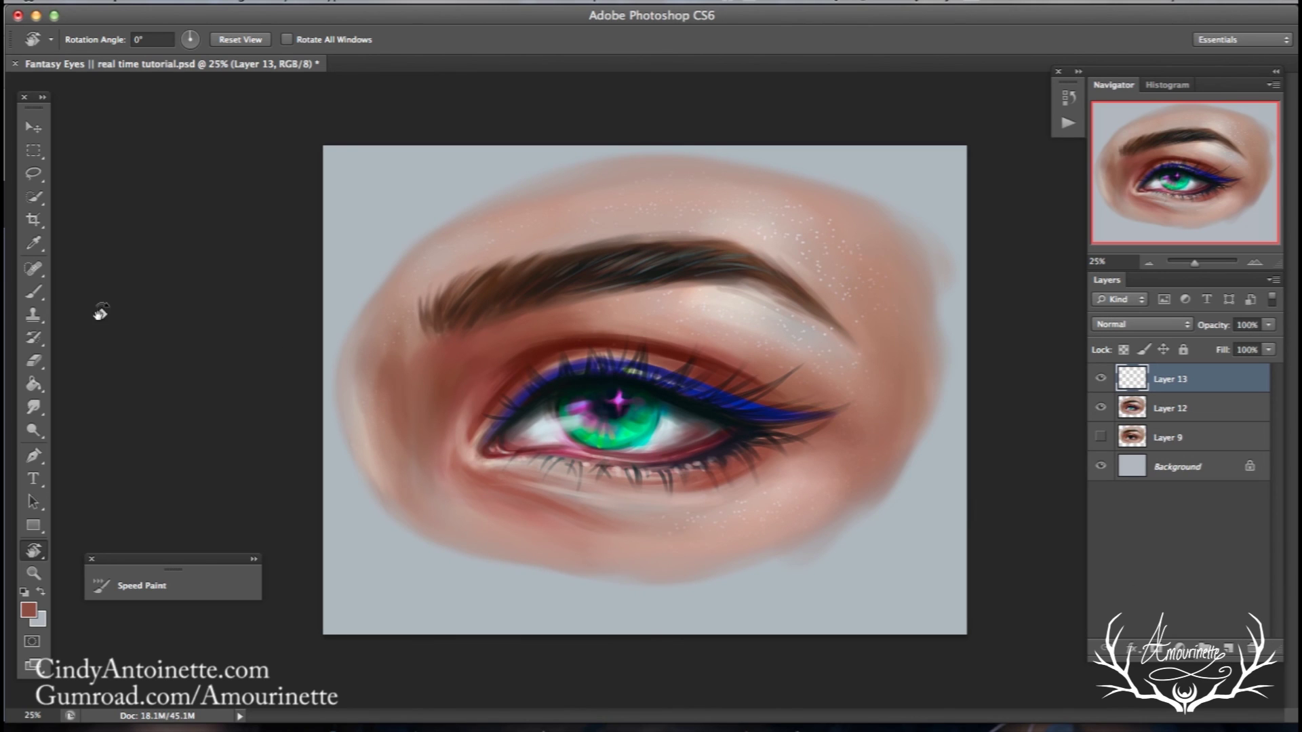
- Paint darker lower lashes near the outer eye corner with a 57 px brush in a near-black sampled from the eyeliner
{"action": "left_click", "coordinate": [34, 292]}
{"action": "left_click", "coordinate": [696, 405], "text": "alt"}
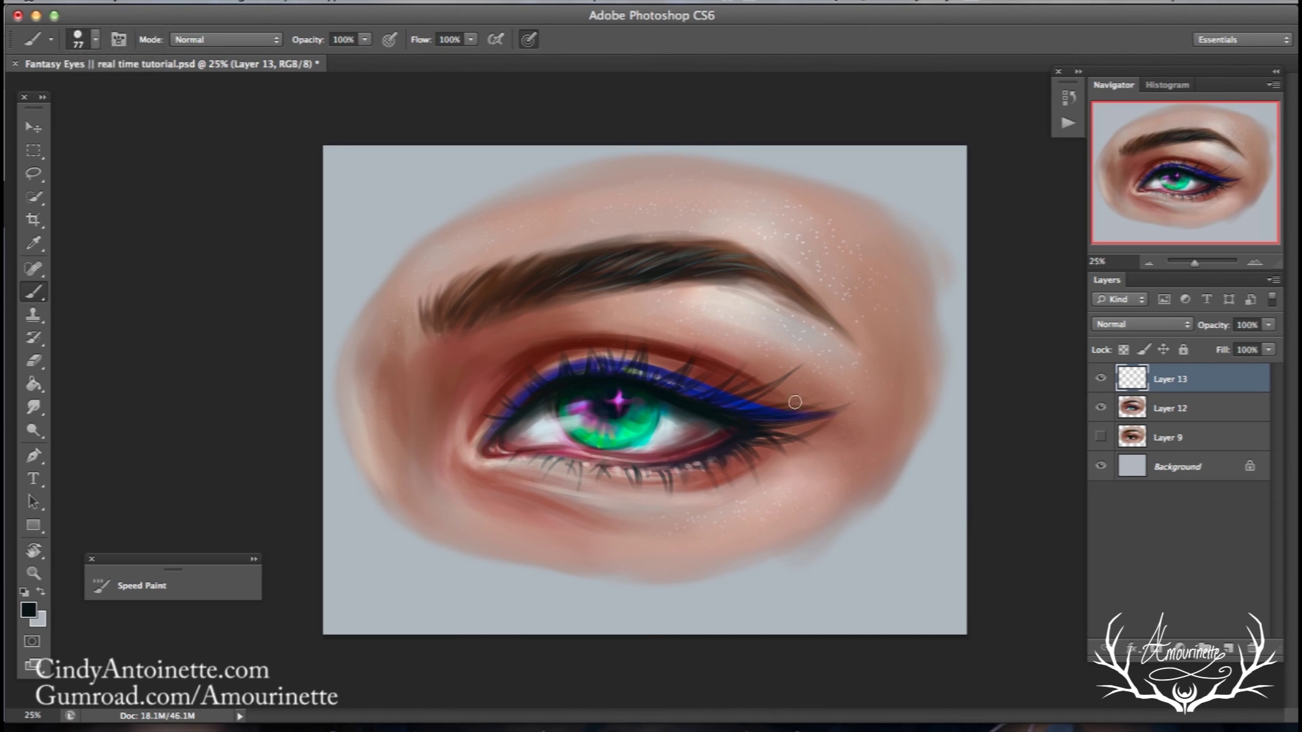
{"action": "right_click", "coordinate": [763, 460]}
{"action": "left_click_drag", "start_coordinate": [804, 314], "coordinate": [797, 315]}
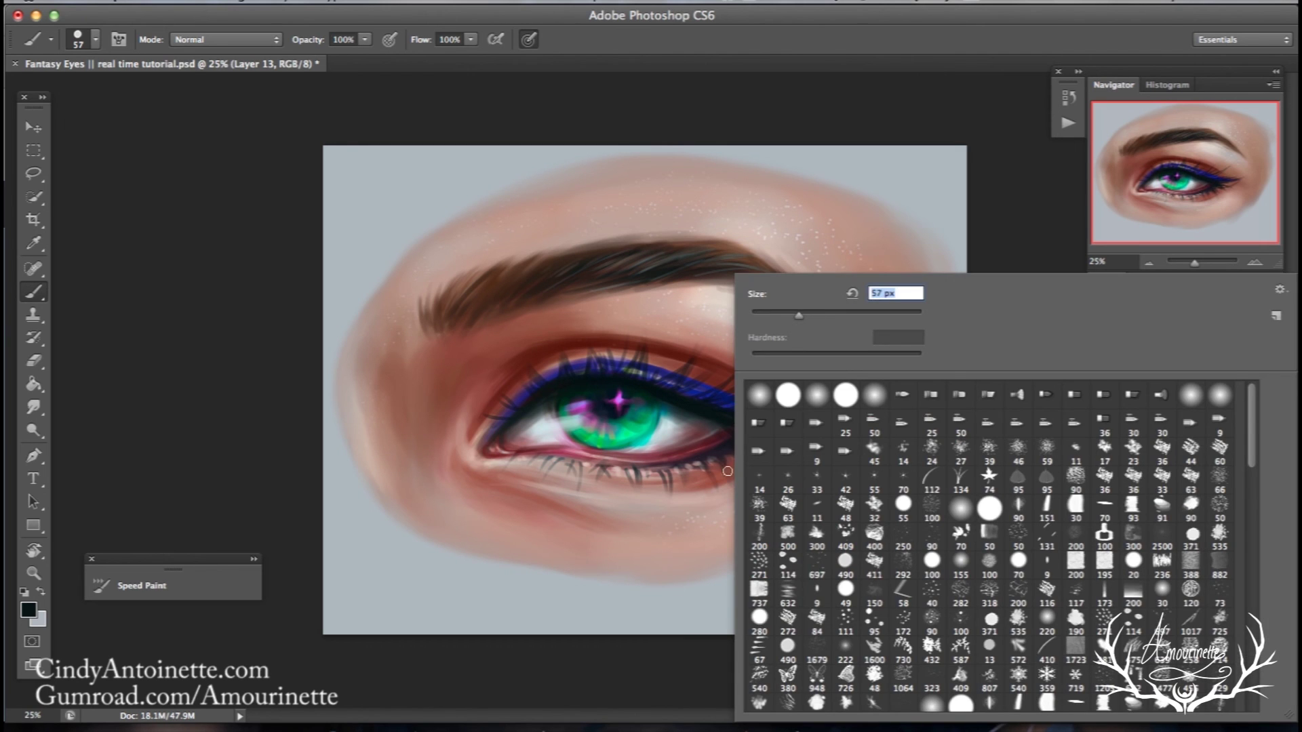
{"action": "left_click", "coordinate": [721, 465]}
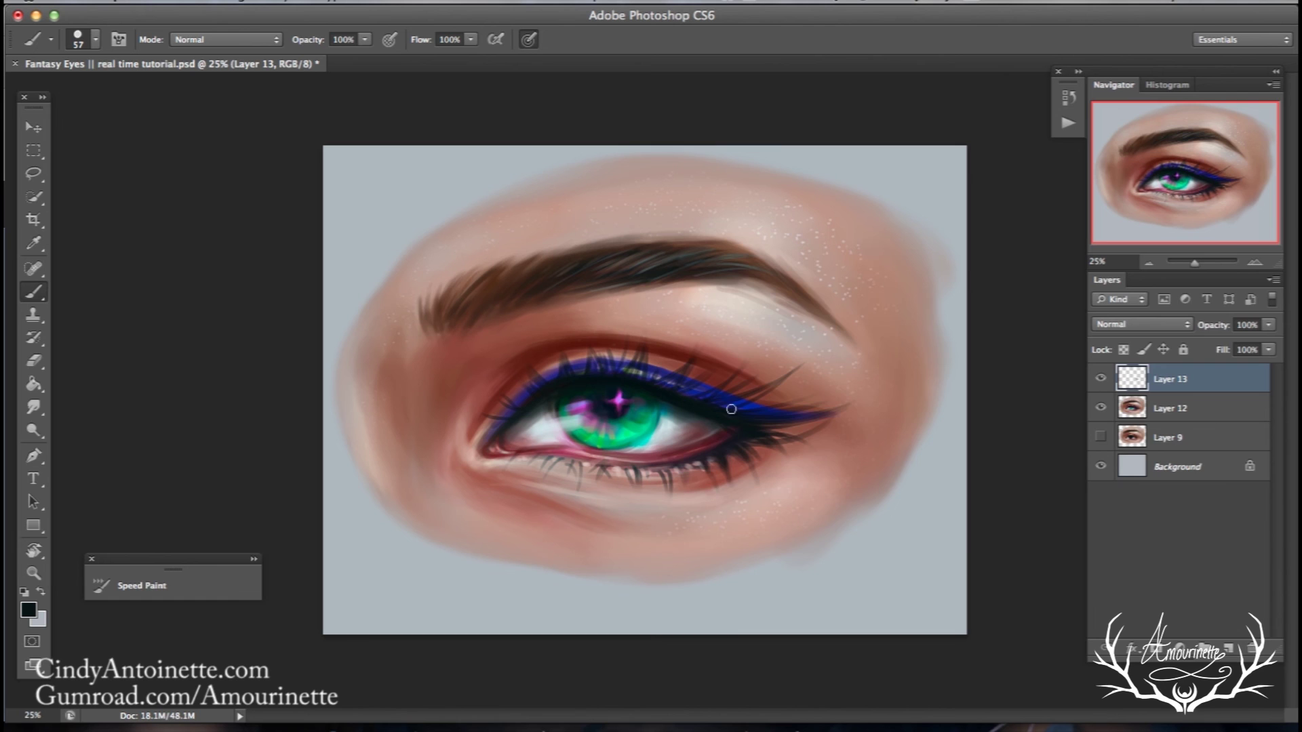
- Thicken and extend the upper lashes over the blue eyeliner with near-black strokes, using a 66 px brush
{"action": "right_click", "coordinate": [730, 408]}
{"action": "left_click_drag", "start_coordinate": [828, 316], "coordinate": [837, 318]}
{"action": "key", "text": "Return"}
{"action": "right_click", "coordinate": [816, 352]}
{"action": "key", "text": "Return"}
{"action": "right_click", "coordinate": [783, 345]}
{"action": "left_click_drag", "start_coordinate": [817, 316], "coordinate": [807, 316]}
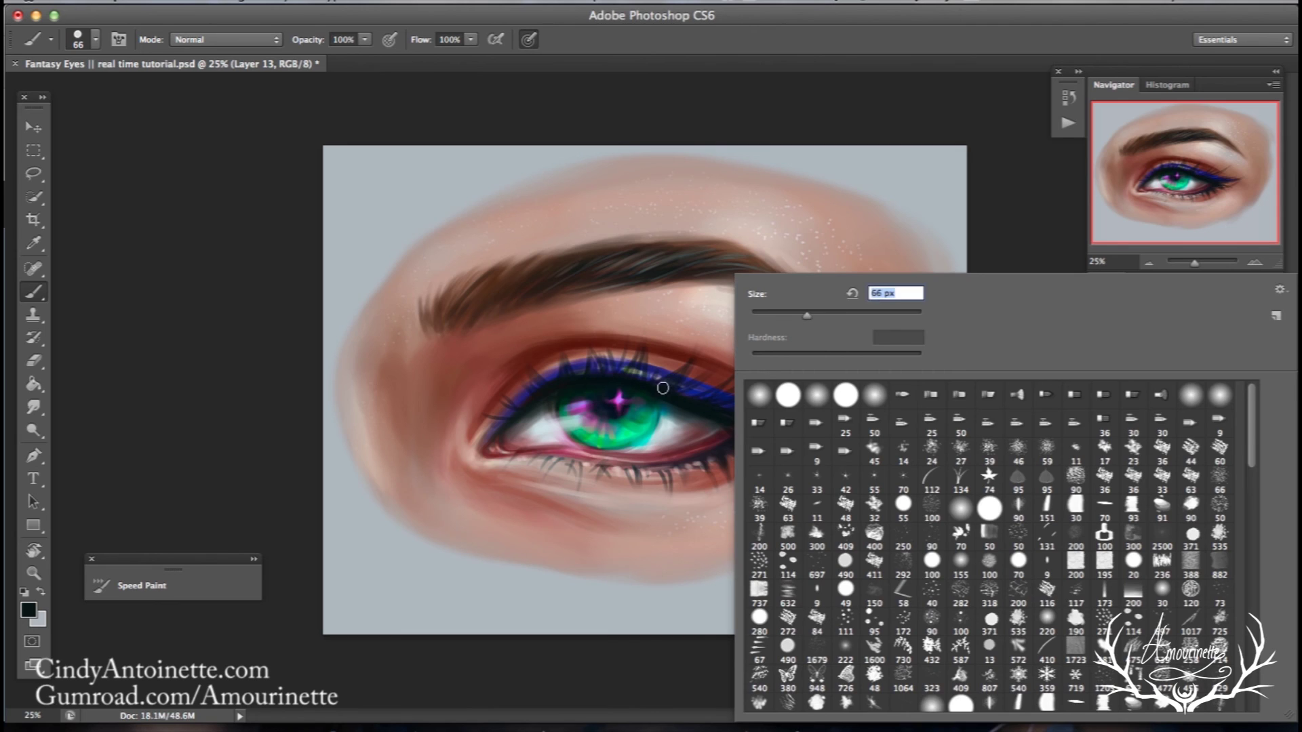
{"action": "key", "text": "Return"}
{"action": "left_click_drag", "start_coordinate": [705, 406], "coordinate": [782, 370]}
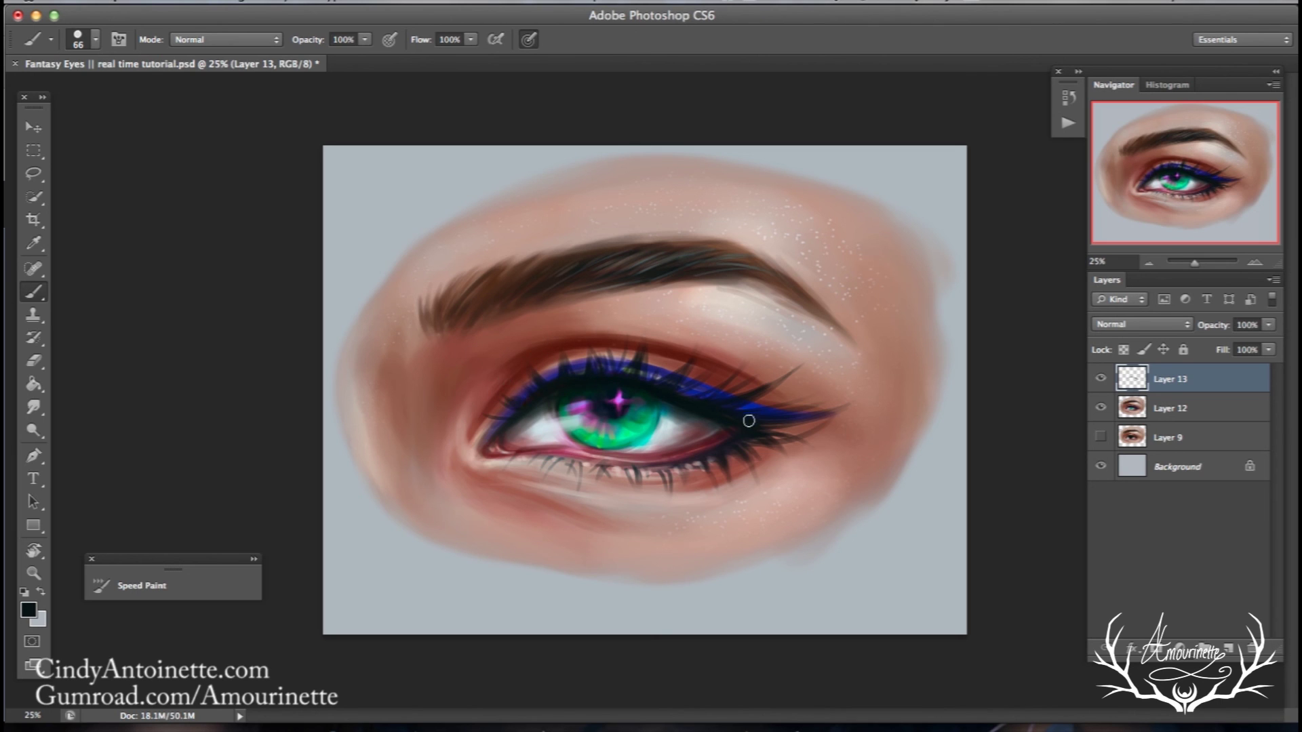
- Soften the lashes on Layer 13 with the Eraser at 132 px
{"action": "left_click", "coordinate": [40, 359]}
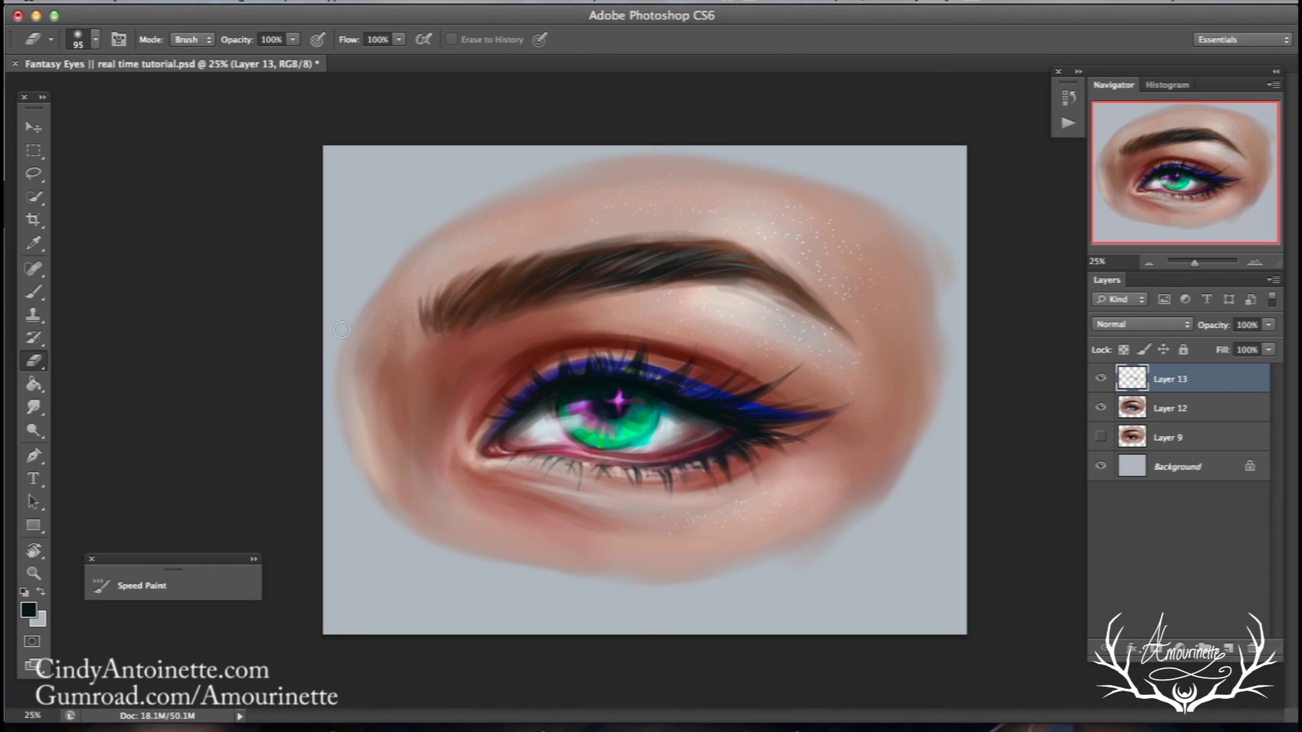
{"action": "right_click", "coordinate": [645, 285]}
{"action": "left_click_drag", "start_coordinate": [733, 316], "coordinate": [778, 318]}
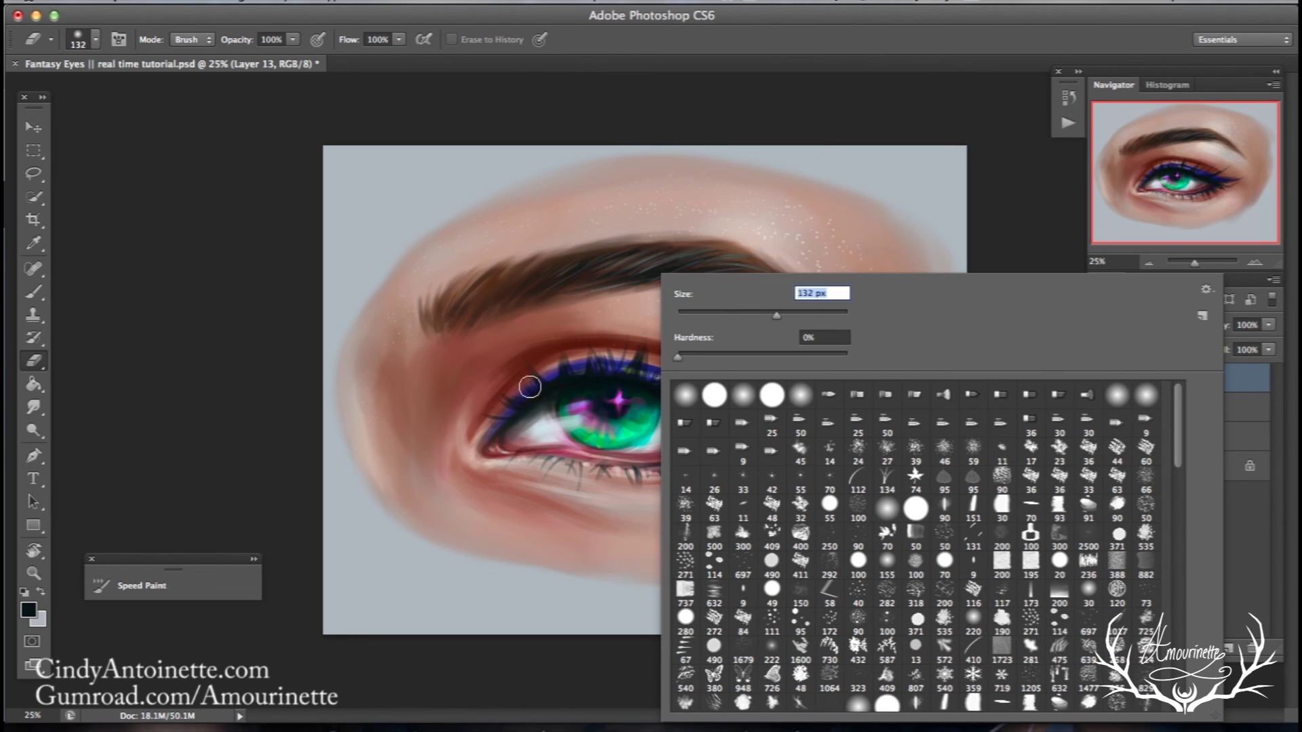
{"action": "key", "text": "Return"}
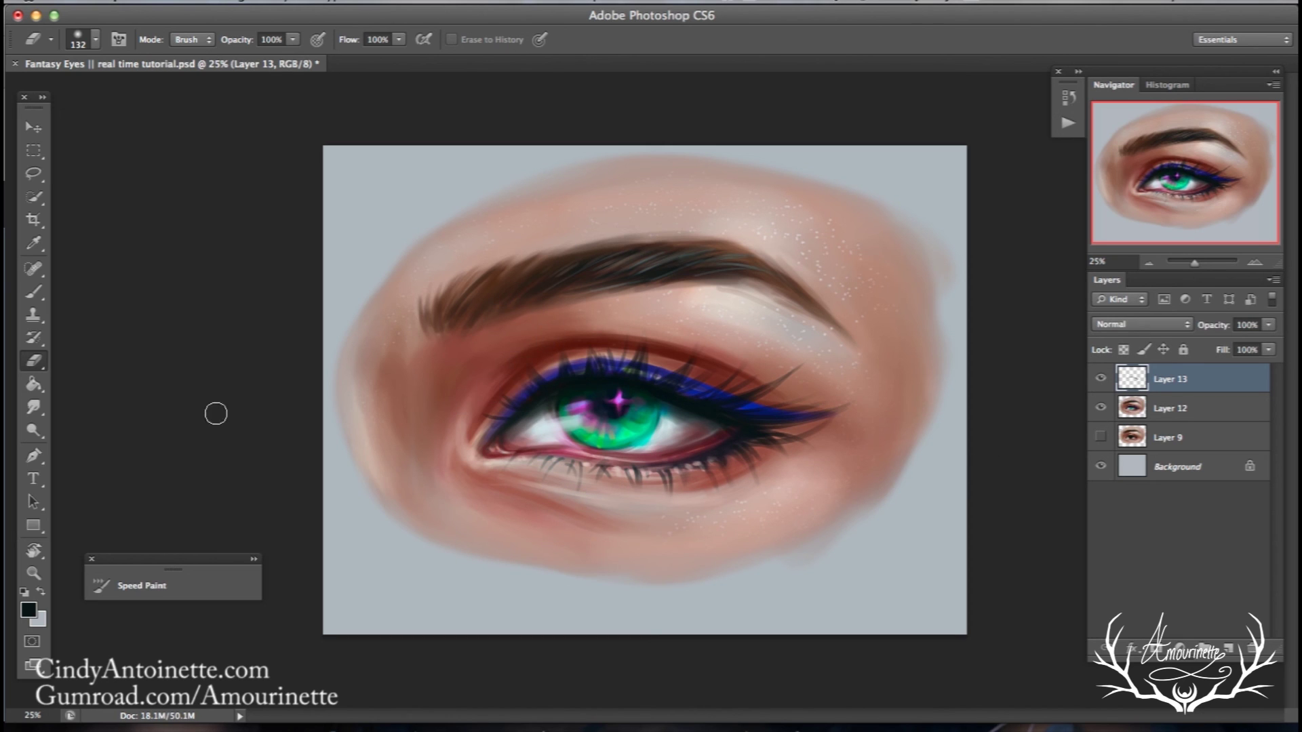
- Add a new layer above Layer 13 and paint fine near-black lashes with a 23 px brush of reduced minimum diameter
{"action": "left_click", "coordinate": [40, 297]}
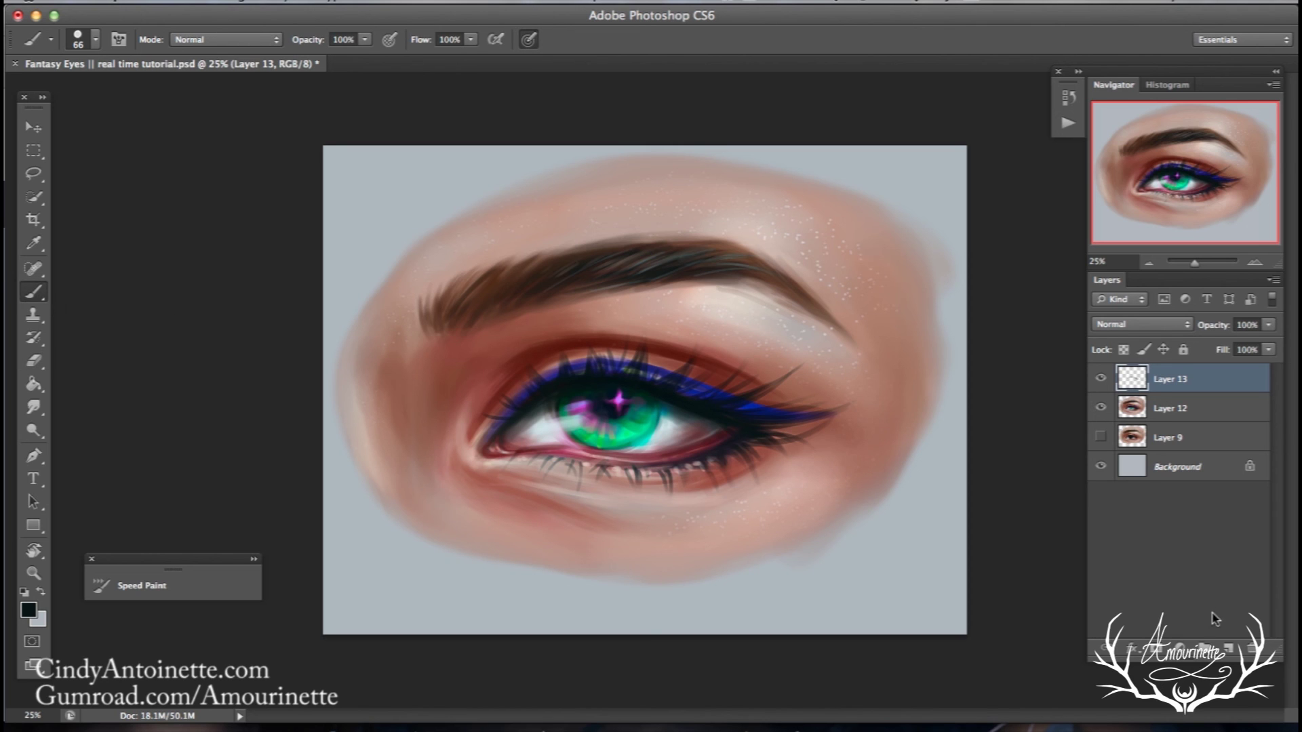
{"action": "left_click", "coordinate": [1226, 648]}
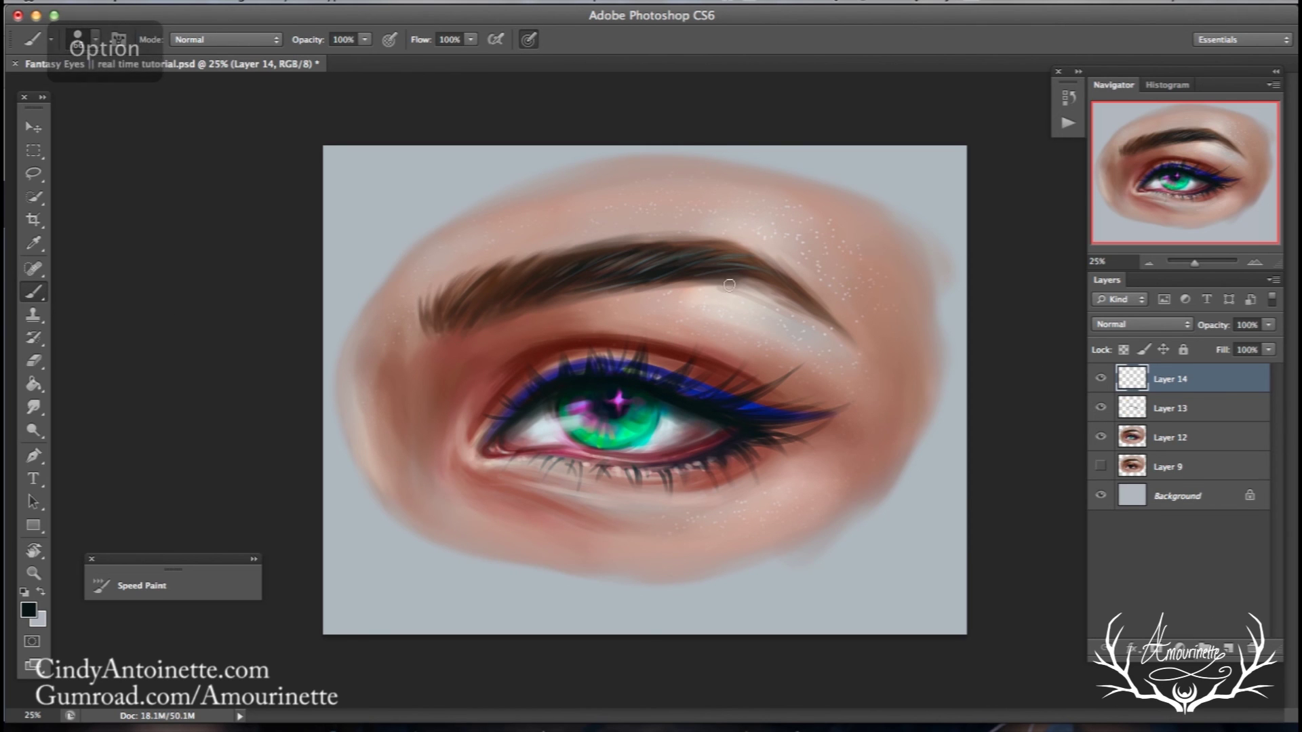
{"action": "right_click", "coordinate": [713, 399]}
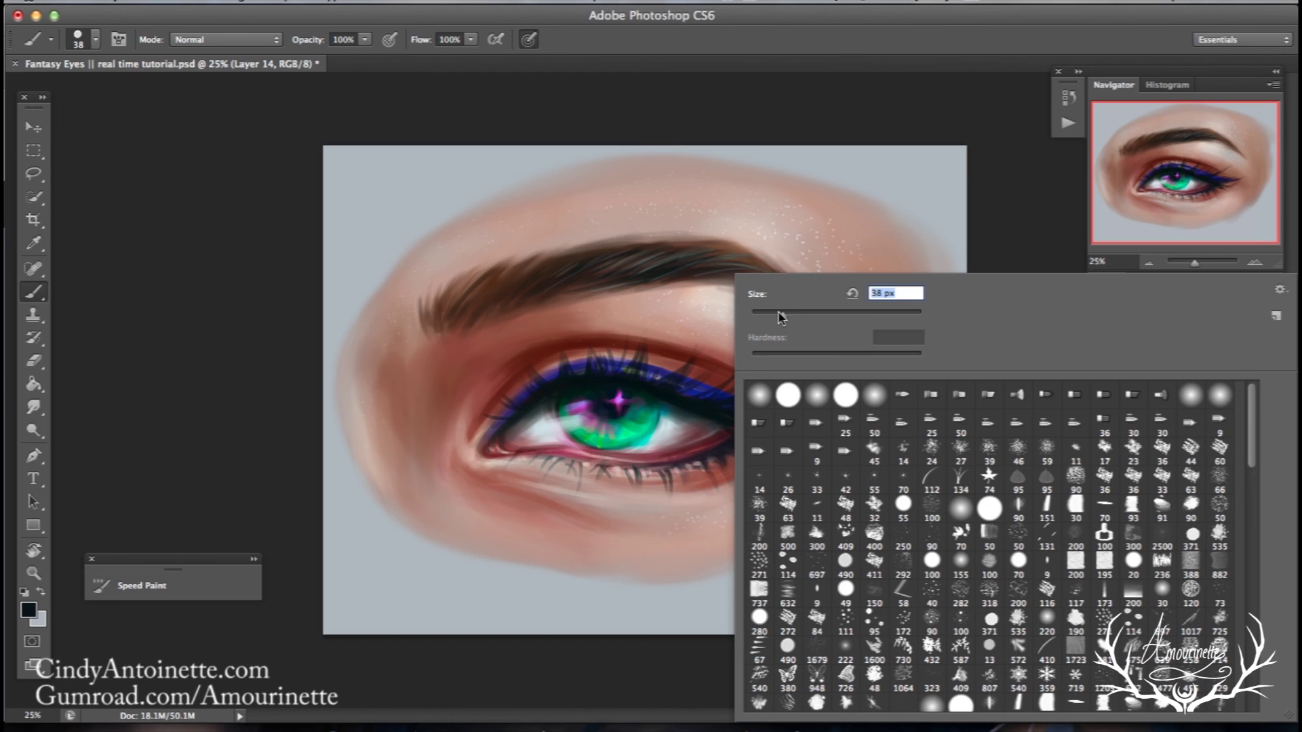
{"action": "key", "text": "F5"}
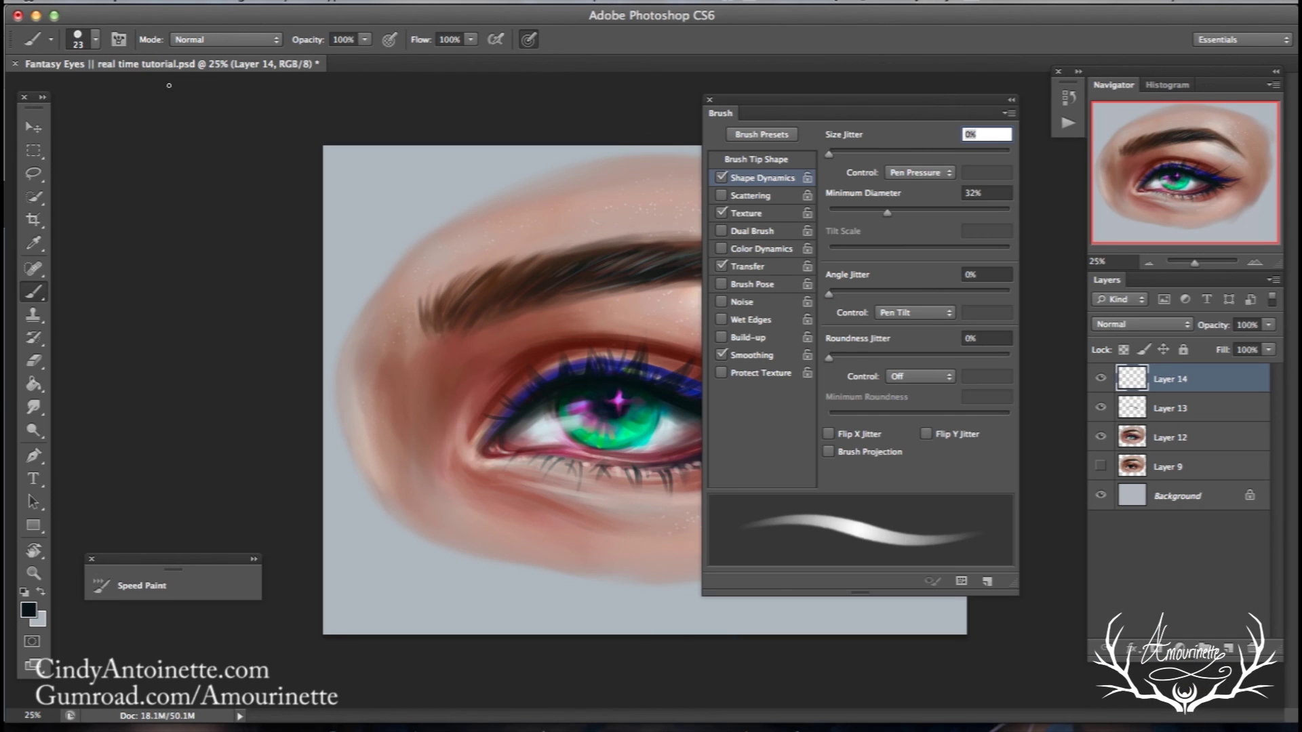
{"action": "left_click", "coordinate": [851, 214]}
{"action": "left_click", "coordinate": [709, 101]}
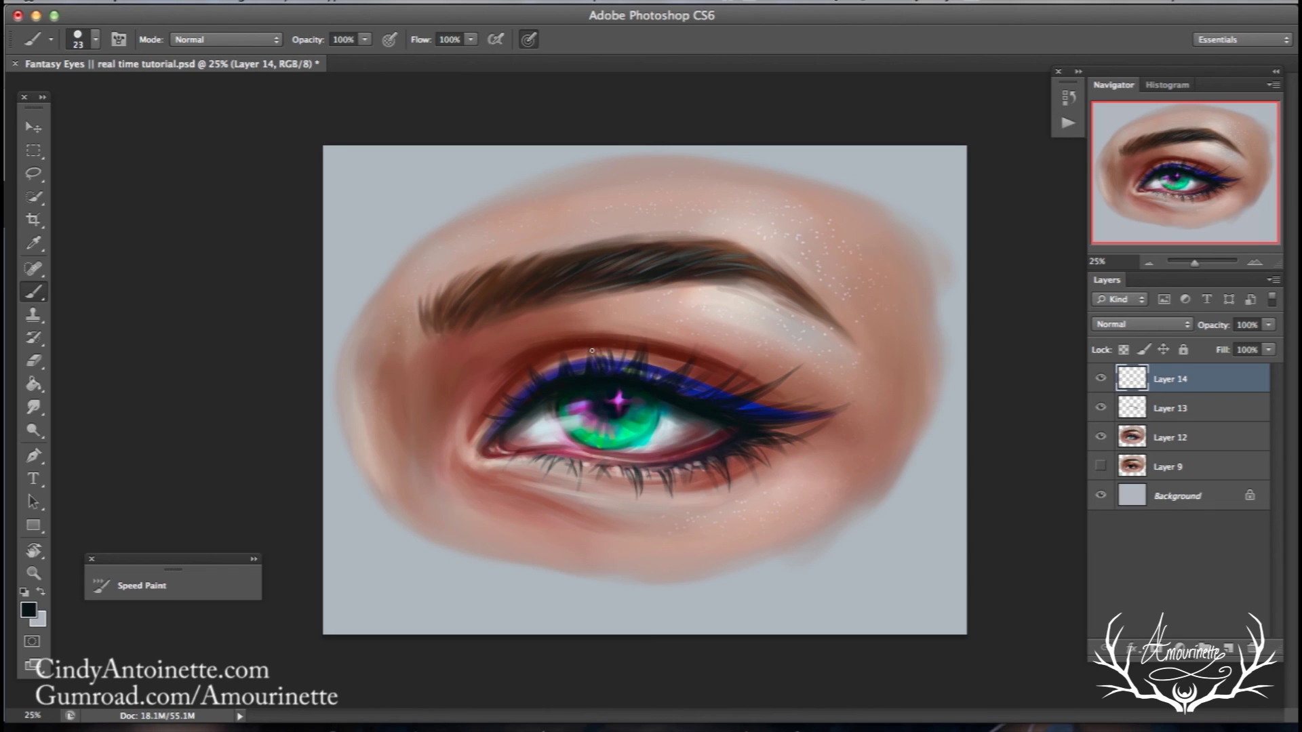
- Step back one lash stroke and soften the fine lashes with the 132 px Eraser
{"action": "left_click", "coordinate": [202, 2]}
{"action": "left_click", "coordinate": [211, 50]}
{"action": "left_click", "coordinate": [35, 361]}
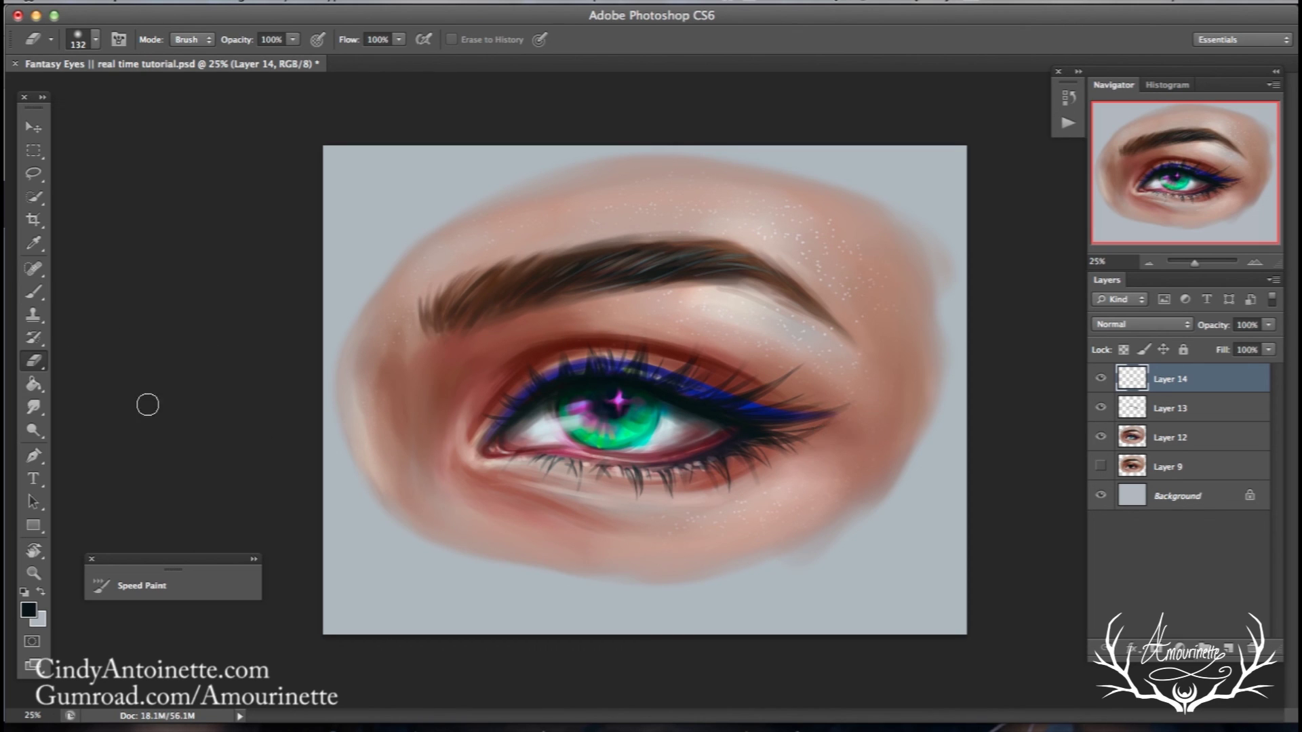
- Touch up the skin beneath the lower lashes with a 45 px brush and skin tones sampled from around them
{"action": "left_click", "coordinate": [36, 292]}
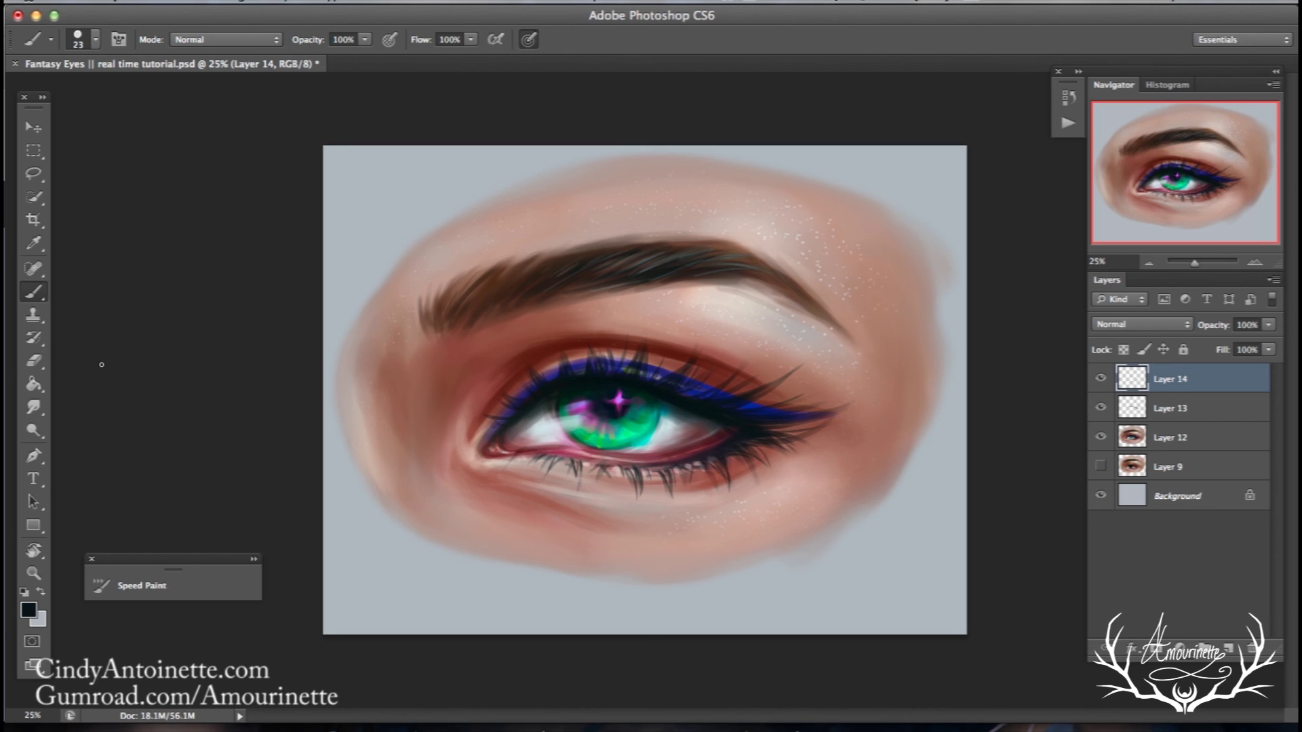
{"action": "right_click", "coordinate": [684, 332]}
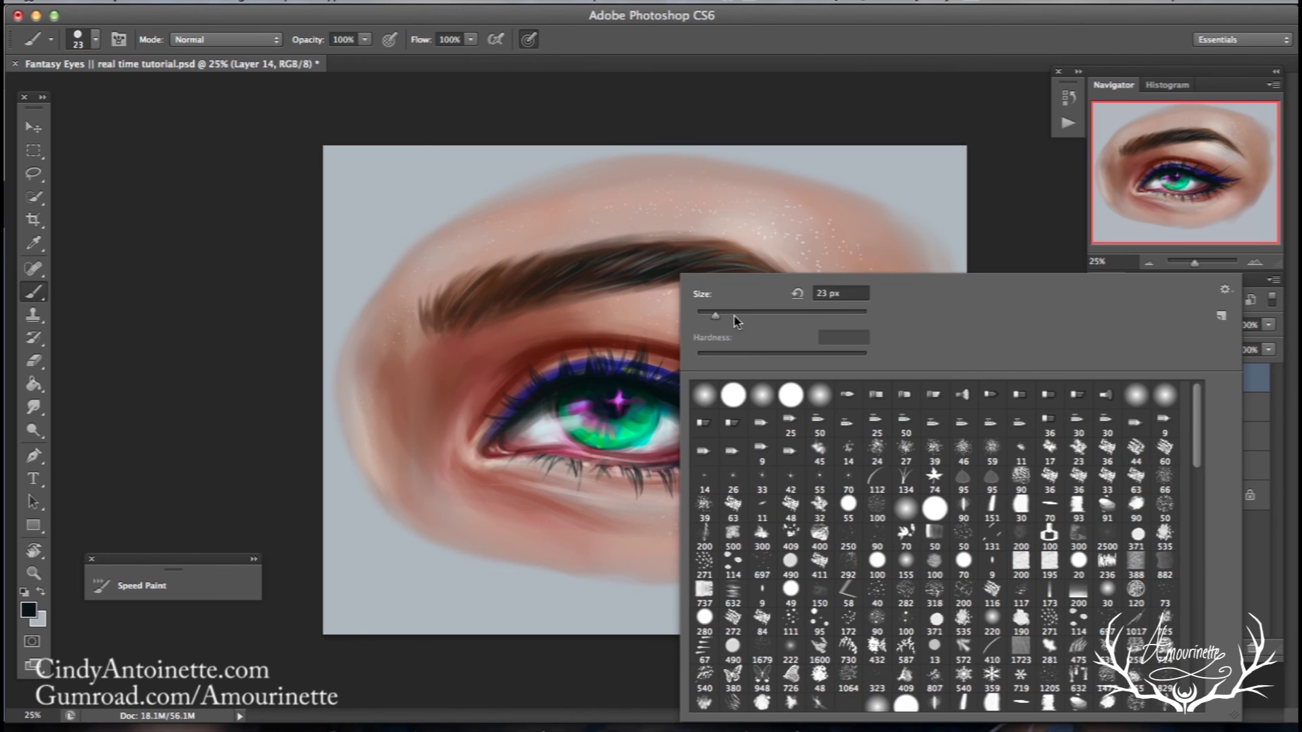
{"action": "left_click", "coordinate": [576, 474], "text": "alt"}
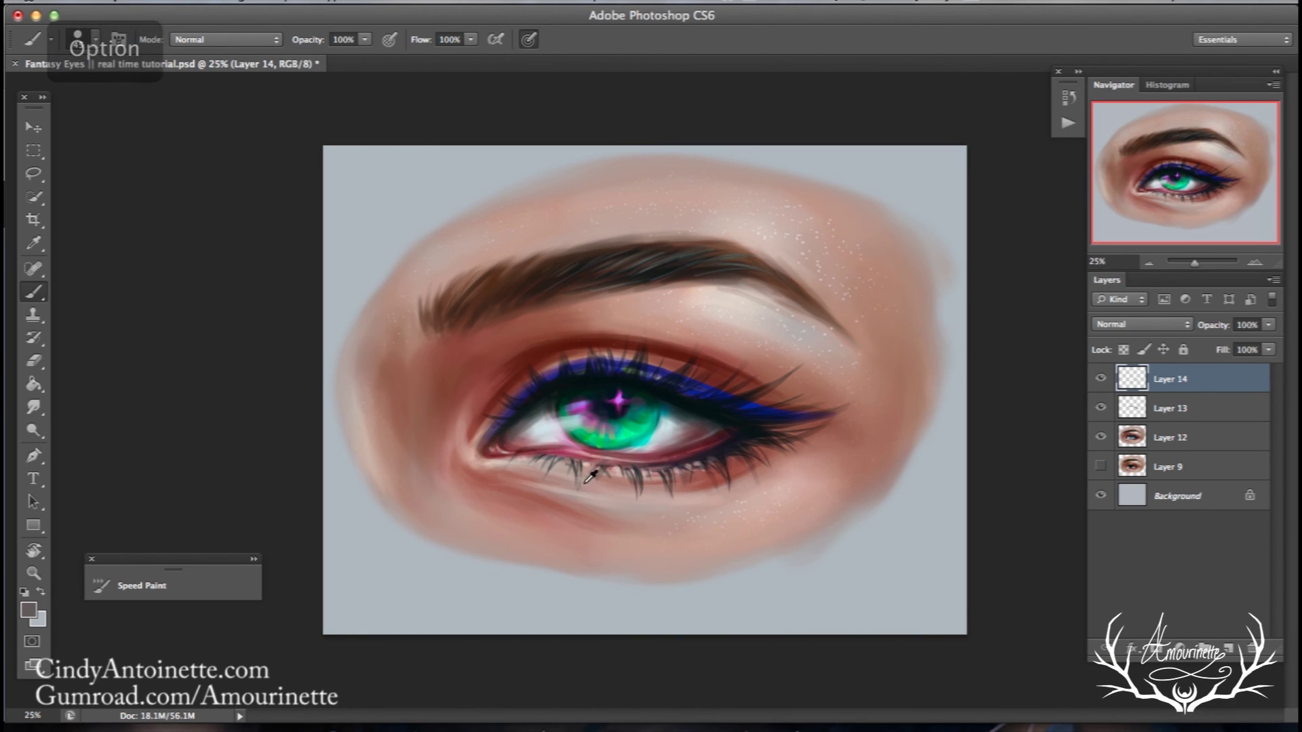
{"action": "left_click", "coordinate": [575, 499], "text": "alt"}
{"action": "left_click", "coordinate": [565, 487], "text": "alt"}
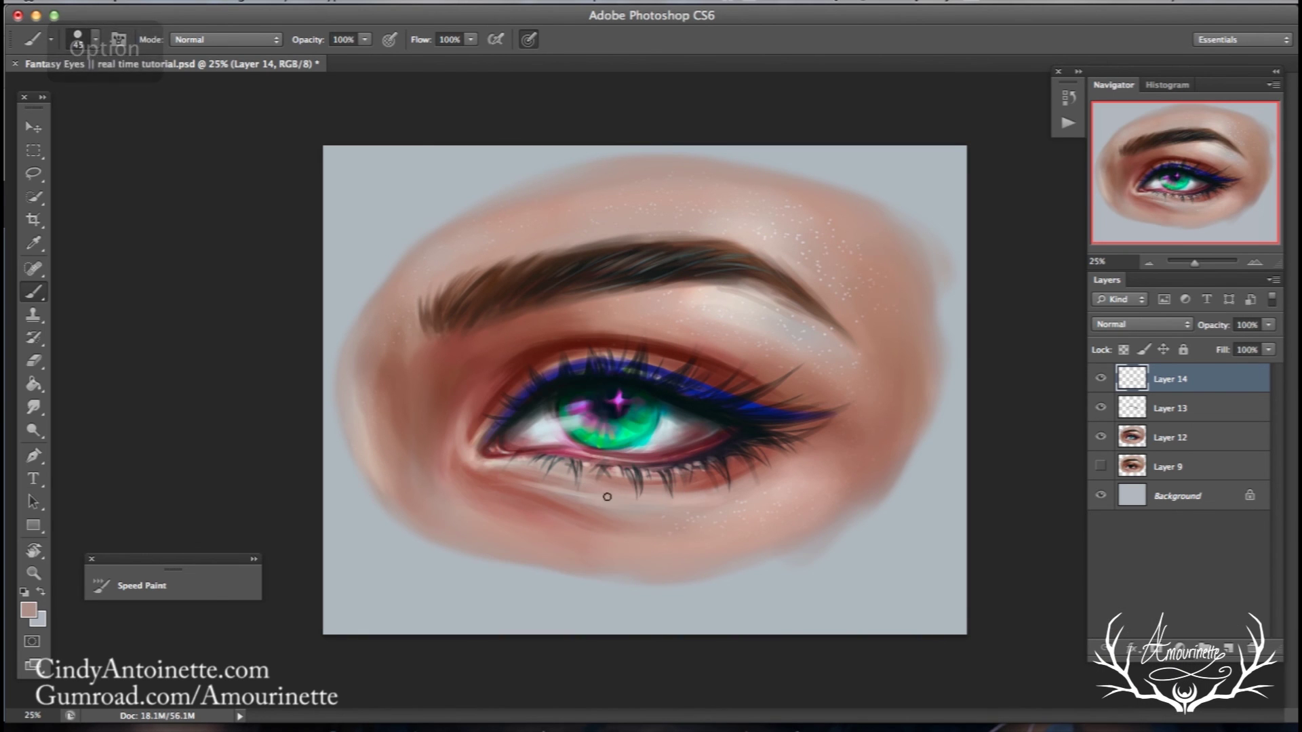
{"action": "left_click", "coordinate": [555, 470], "text": "alt"}
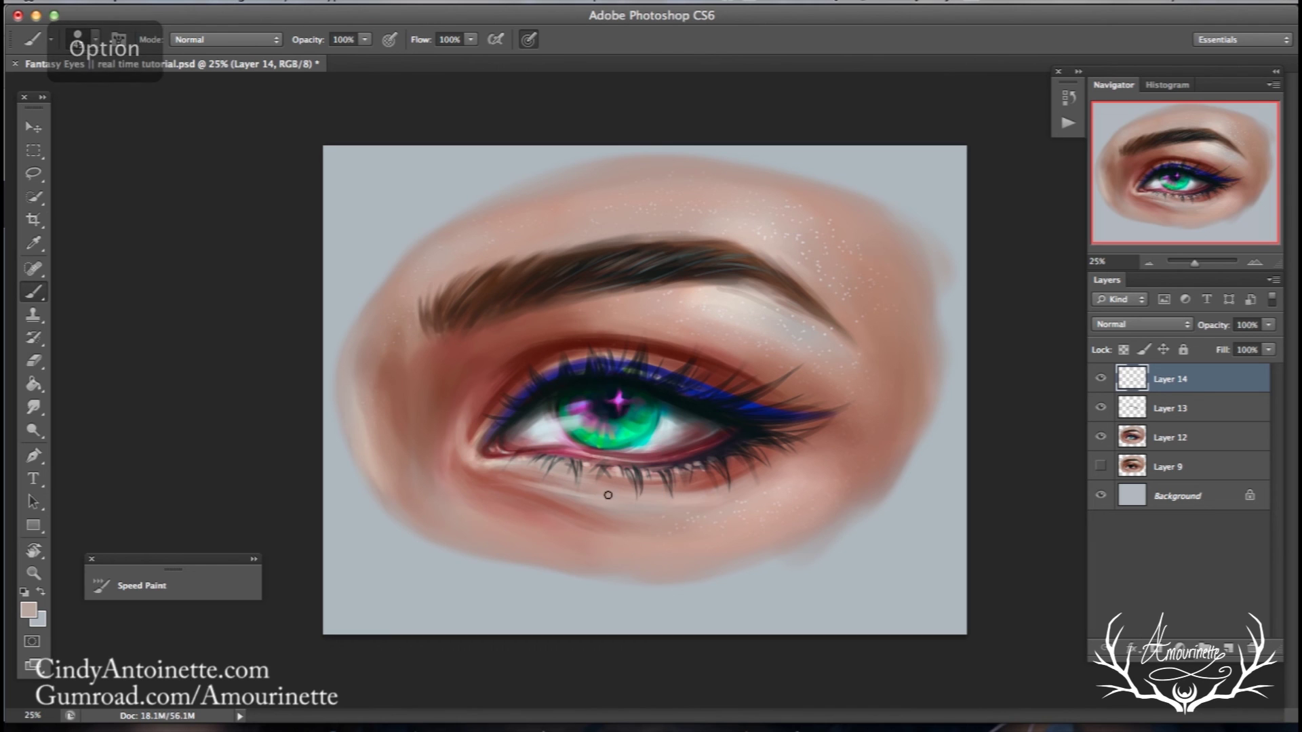
{"action": "left_click", "coordinate": [575, 480], "text": "alt"}
- Blend the skin below the inner eye corner with a 119 px brush and sampled skin tones, rotating the canvas for access
{"action": "right_click", "coordinate": [576, 478]}
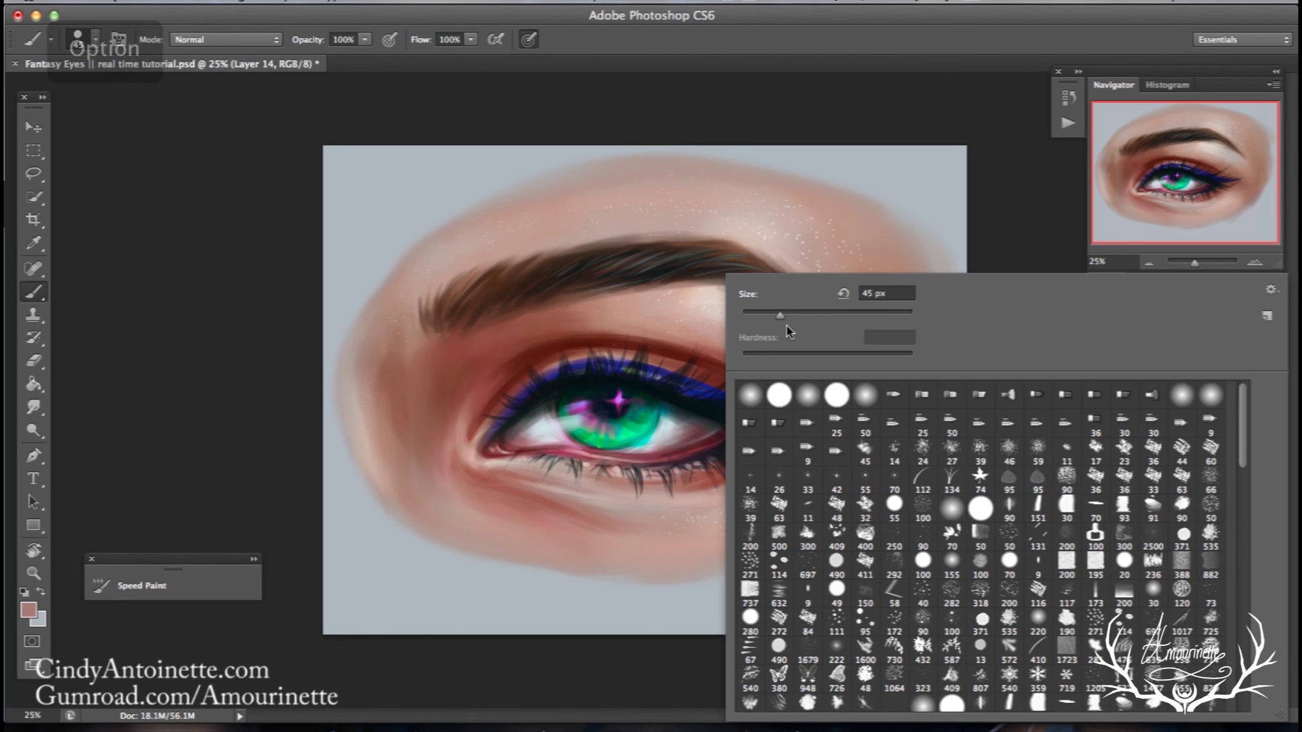
{"action": "left_click", "coordinate": [497, 475], "text": "alt"}
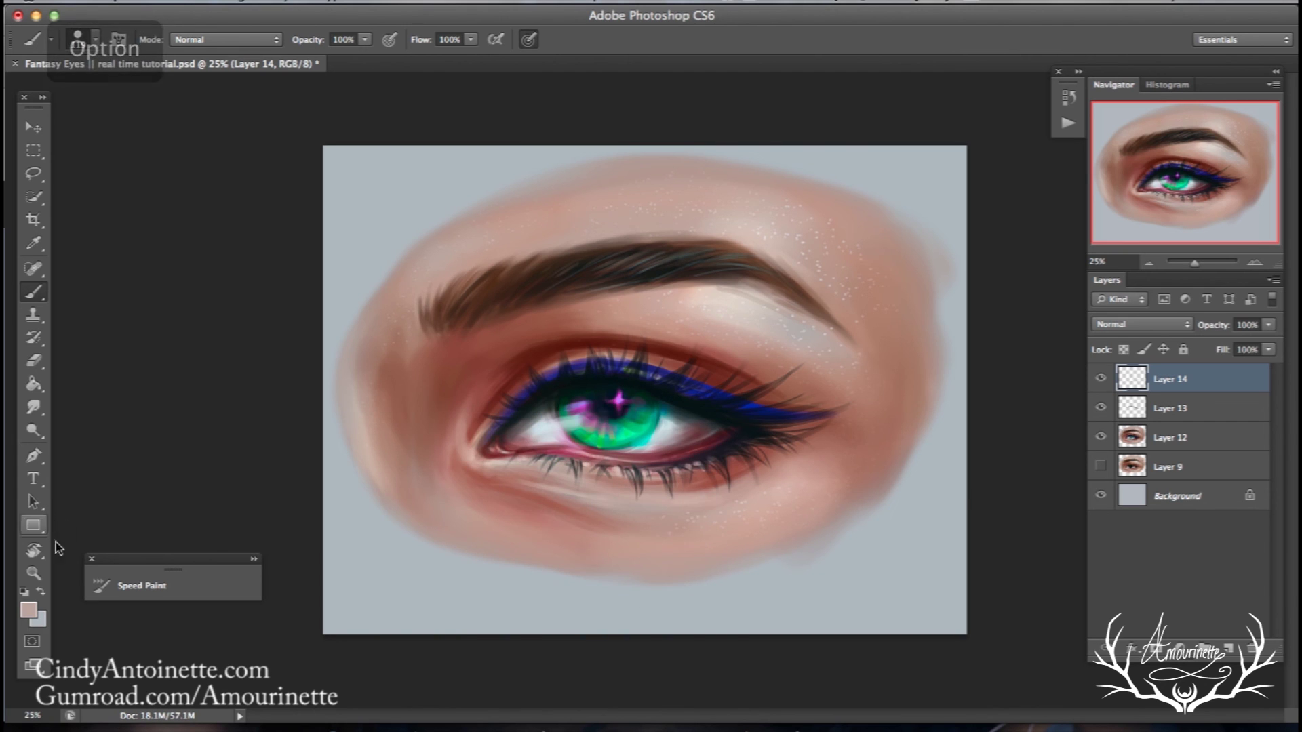
{"action": "left_click", "coordinate": [33, 550]}
{"action": "left_click_drag", "start_coordinate": [259, 249], "coordinate": [397, 62]}
{"action": "key", "text": "b"}
{"action": "left_click", "coordinate": [451, 331], "text": "alt"}
{"action": "left_click", "coordinate": [477, 350], "text": "alt"}
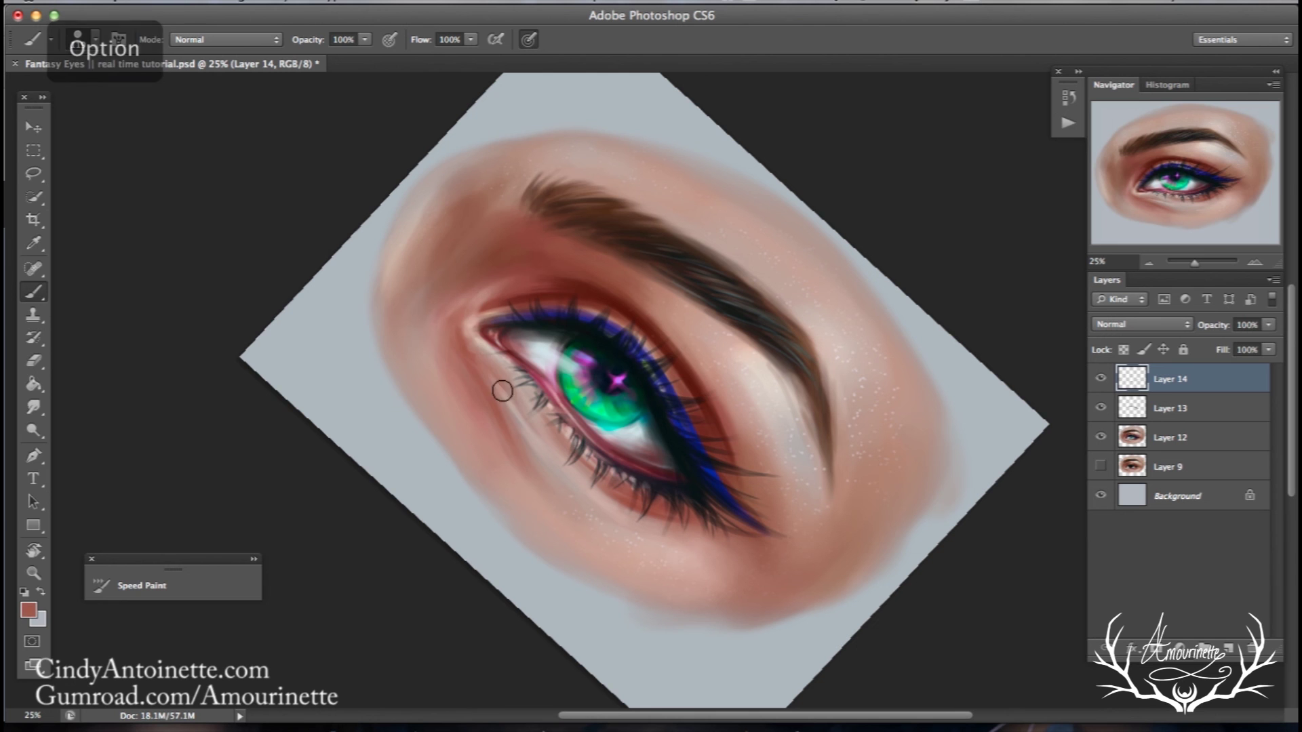
{"action": "left_click", "coordinate": [430, 360], "text": "alt"}
- Try retouching the skin between the lower lashes with a 45 px brush on the further rotated canvas, and step back the strokes
{"action": "left_click", "coordinate": [43, 557]}
{"action": "mouse_move", "coordinate": [203, 536]}
{"action": "left_mouse_down"}
{"action": "mouse_move", "coordinate": [253, 526]}
{"action": "mouse_move", "coordinate": [215, 377]}
{"action": "mouse_move", "coordinate": [618, 120]}
{"action": "mouse_move", "coordinate": [616, 136]}
{"action": "left_mouse_up"}
{"action": "left_click", "coordinate": [33, 292]}
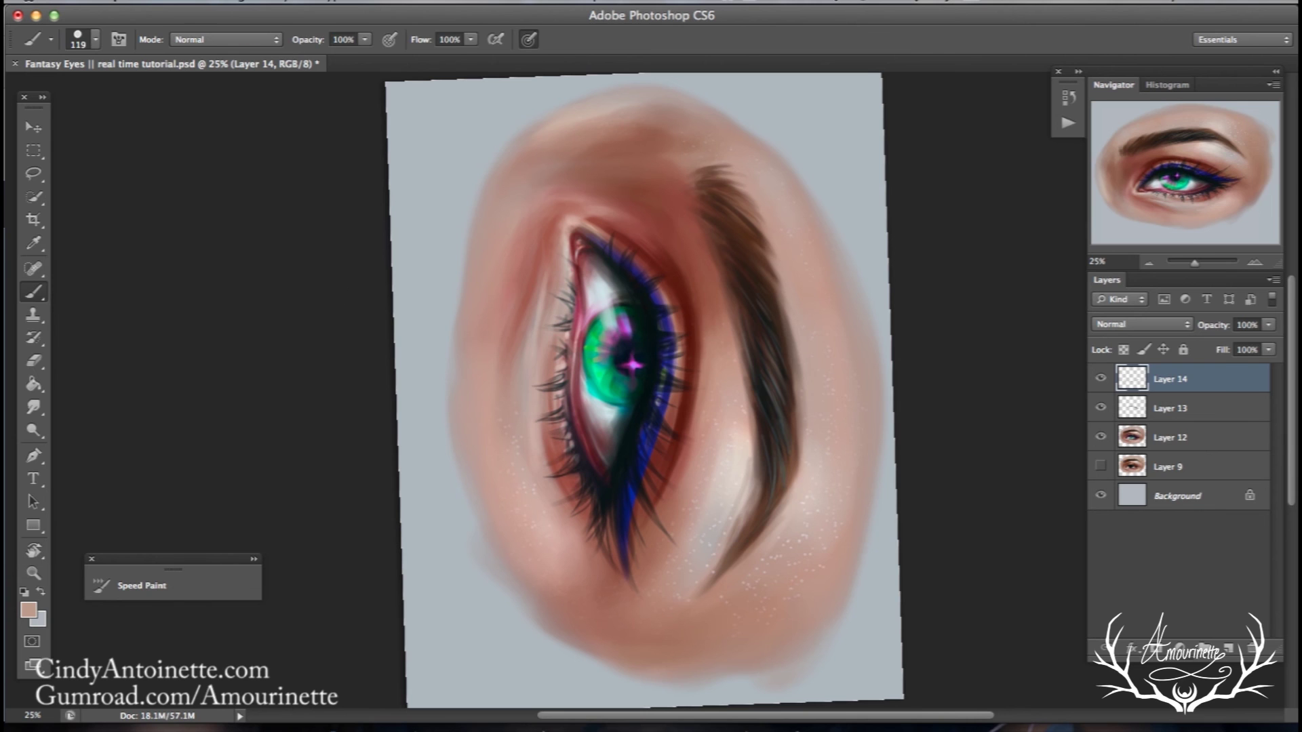
{"action": "right_click", "coordinate": [668, 330]}
{"action": "left_click", "coordinate": [716, 312]}
{"action": "key", "text": "alt"}
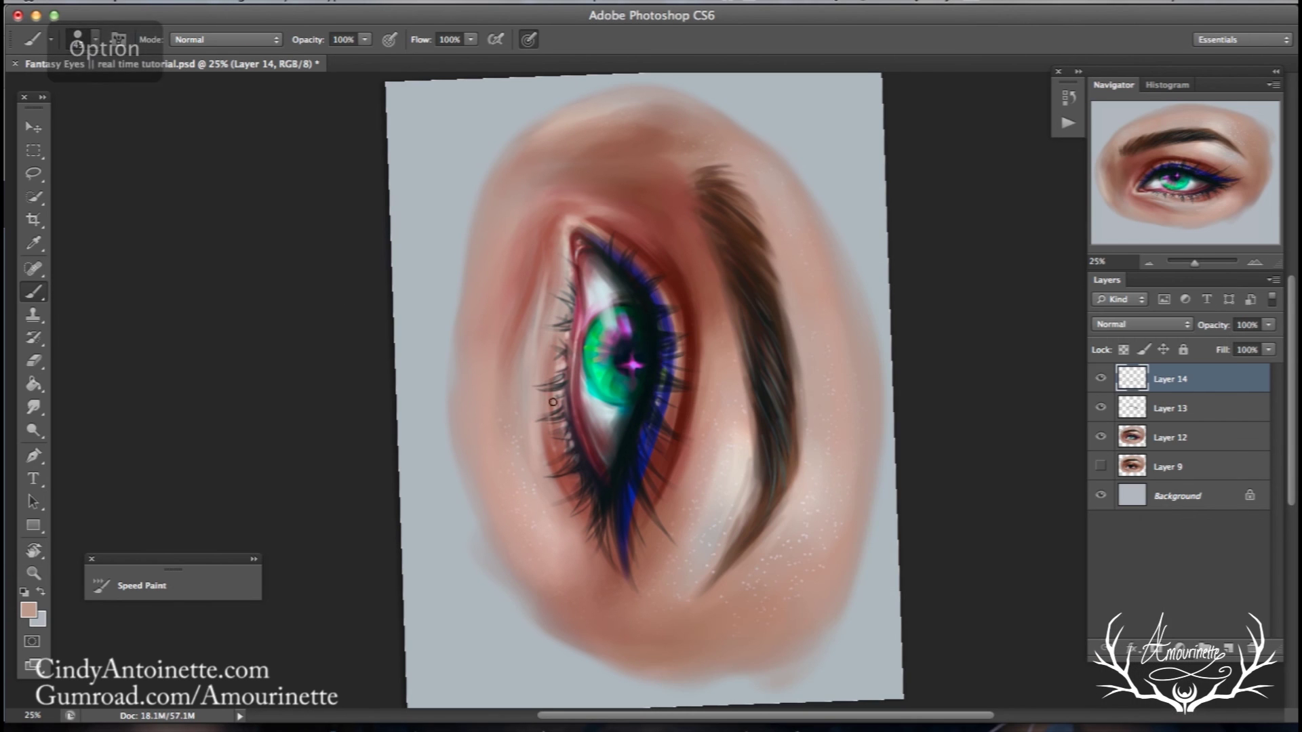
{"action": "left_click", "coordinate": [196, 10]}
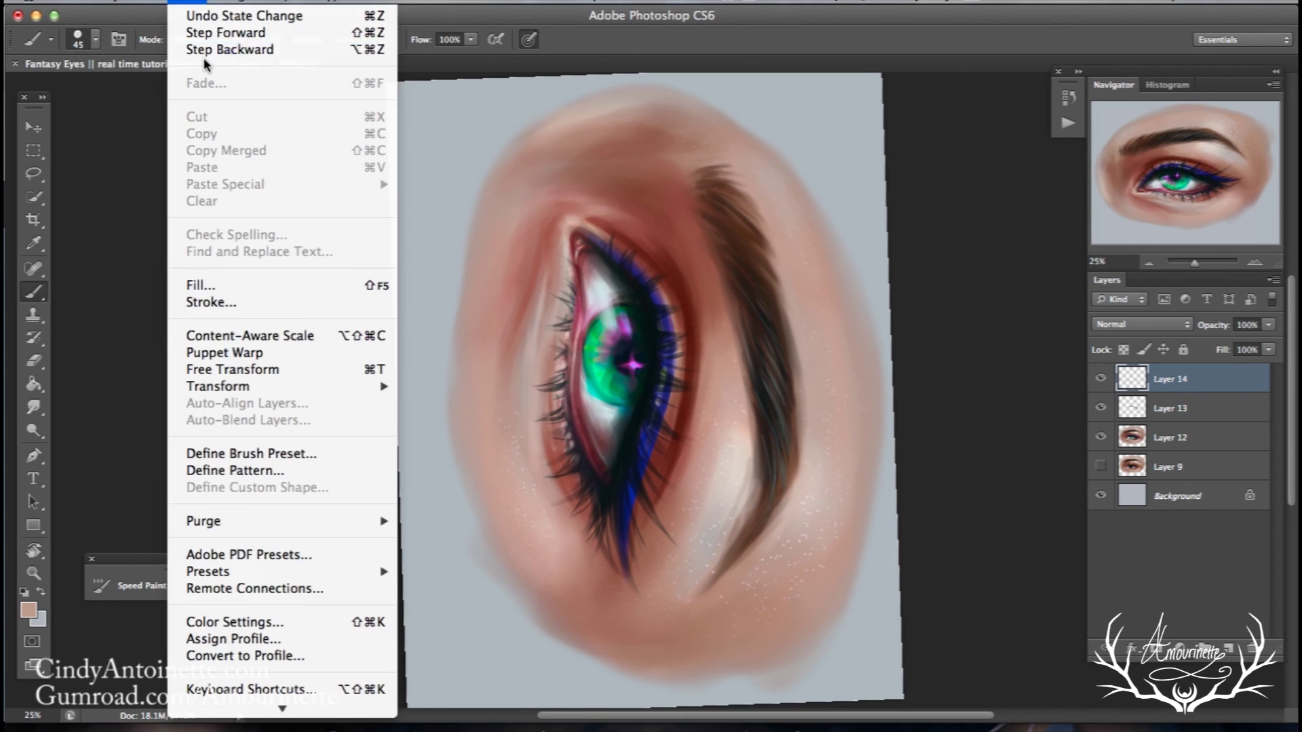
{"action": "left_click", "coordinate": [206, 55]}
{"action": "left_click", "coordinate": [205, 5]}
{"action": "left_click", "coordinate": [203, 47]}
{"action": "left_click", "coordinate": [561, 409], "text": "alt"}
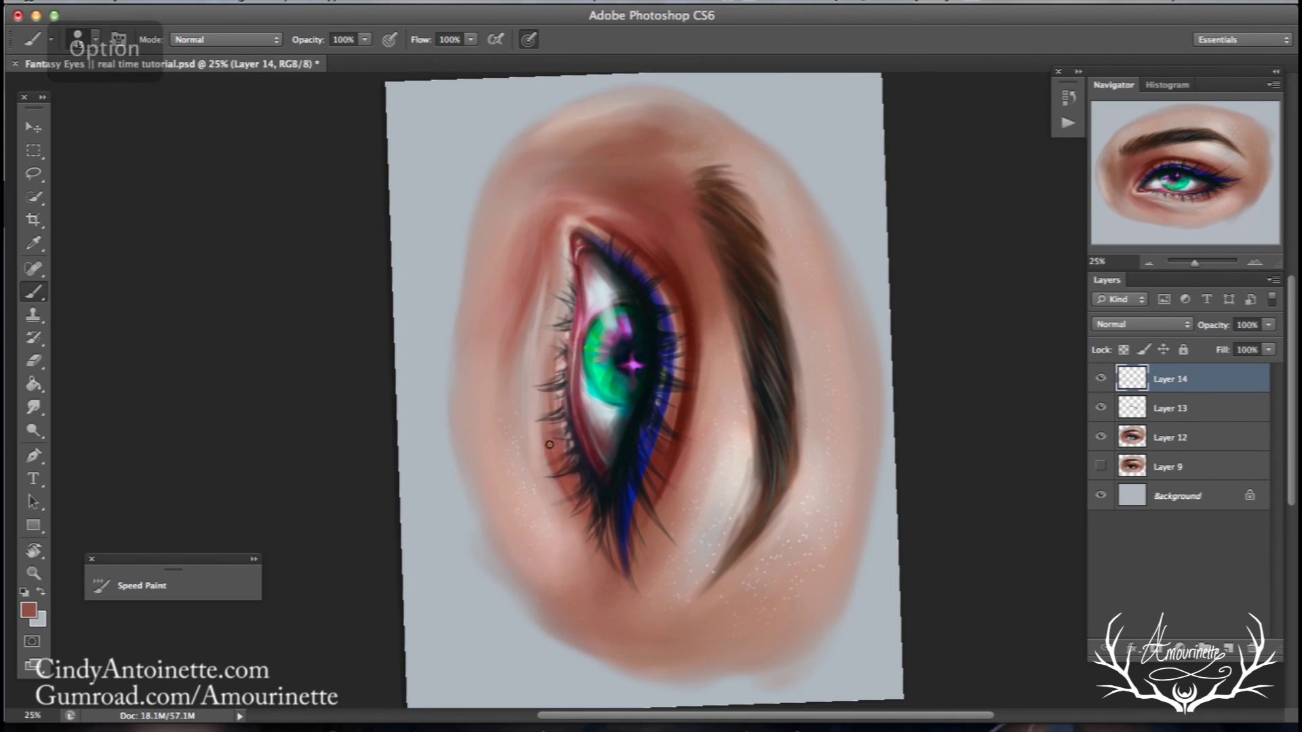
{"action": "left_click", "coordinate": [203, 10]}
{"action": "left_click", "coordinate": [212, 50]}
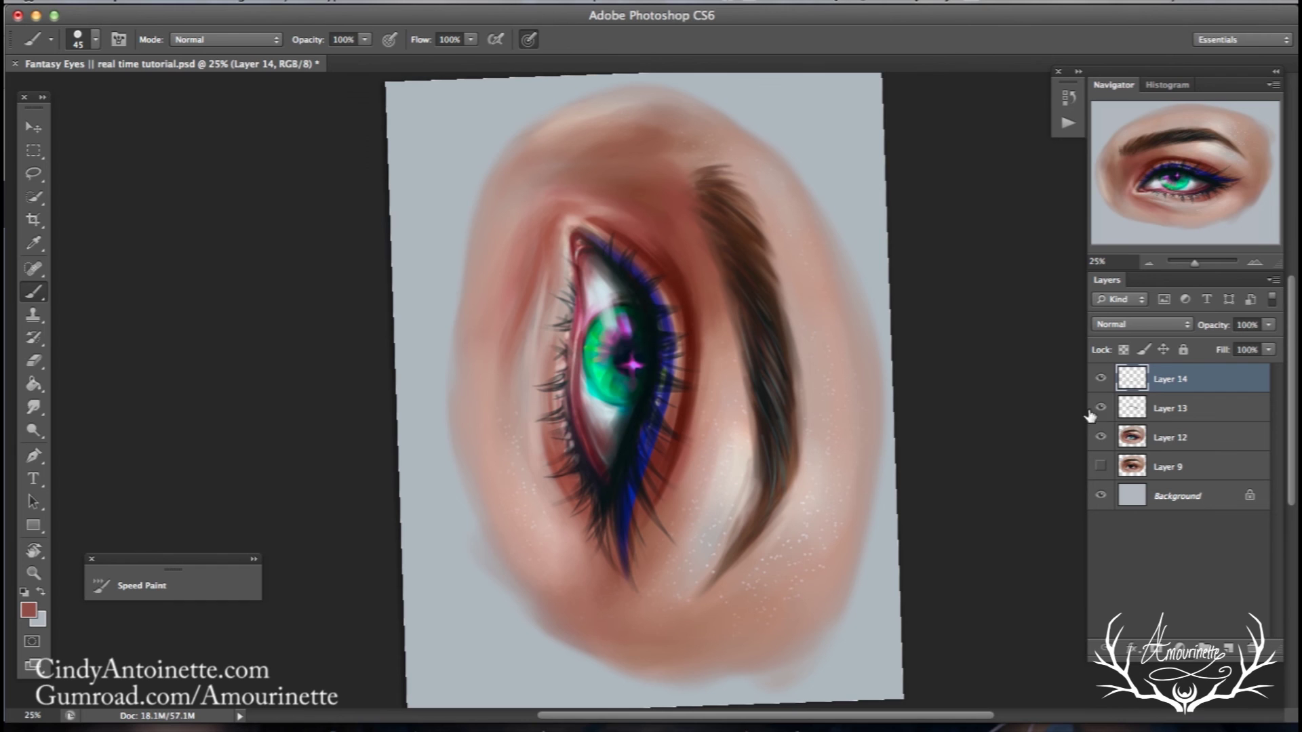
- Merge Layers 12, 13 and 14 into one and add a new layer above the result
{"action": "left_click", "coordinate": [1165, 439], "text": "shift"}
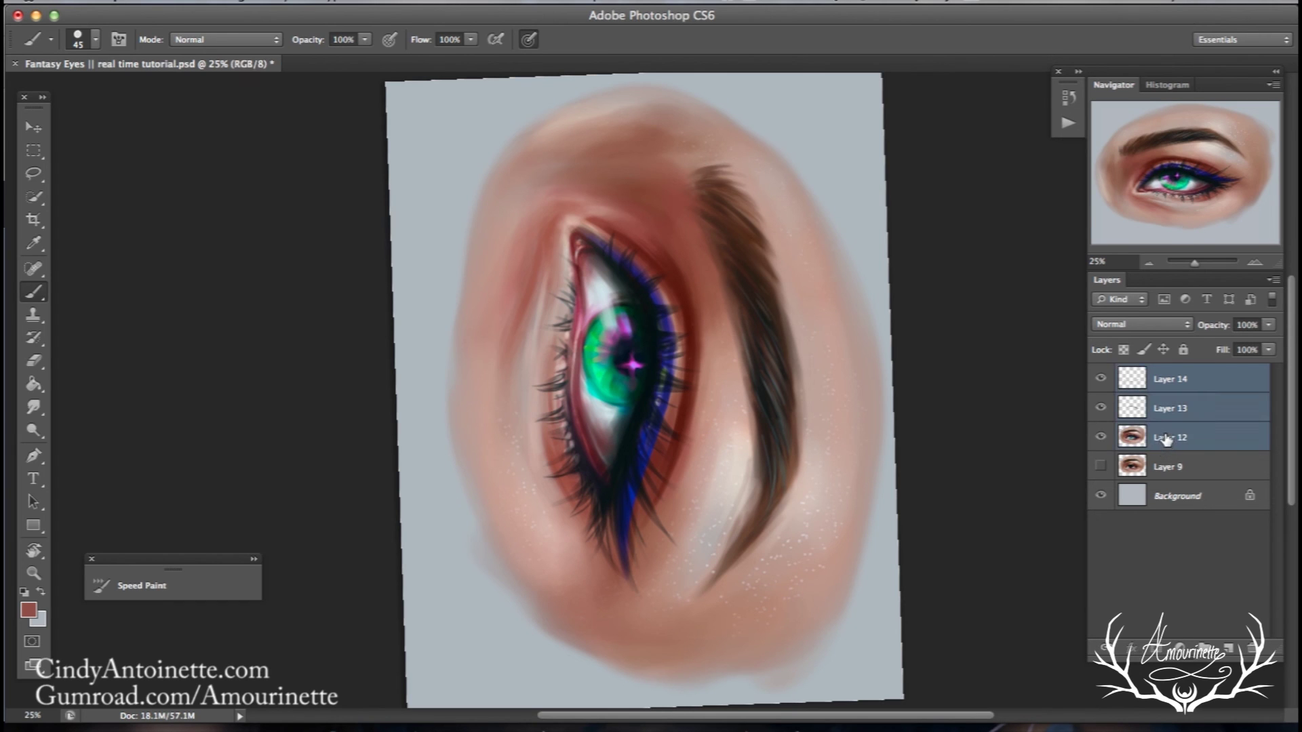
{"action": "right_click", "coordinate": [1155, 437]}
{"action": "left_click", "coordinate": [1047, 536]}
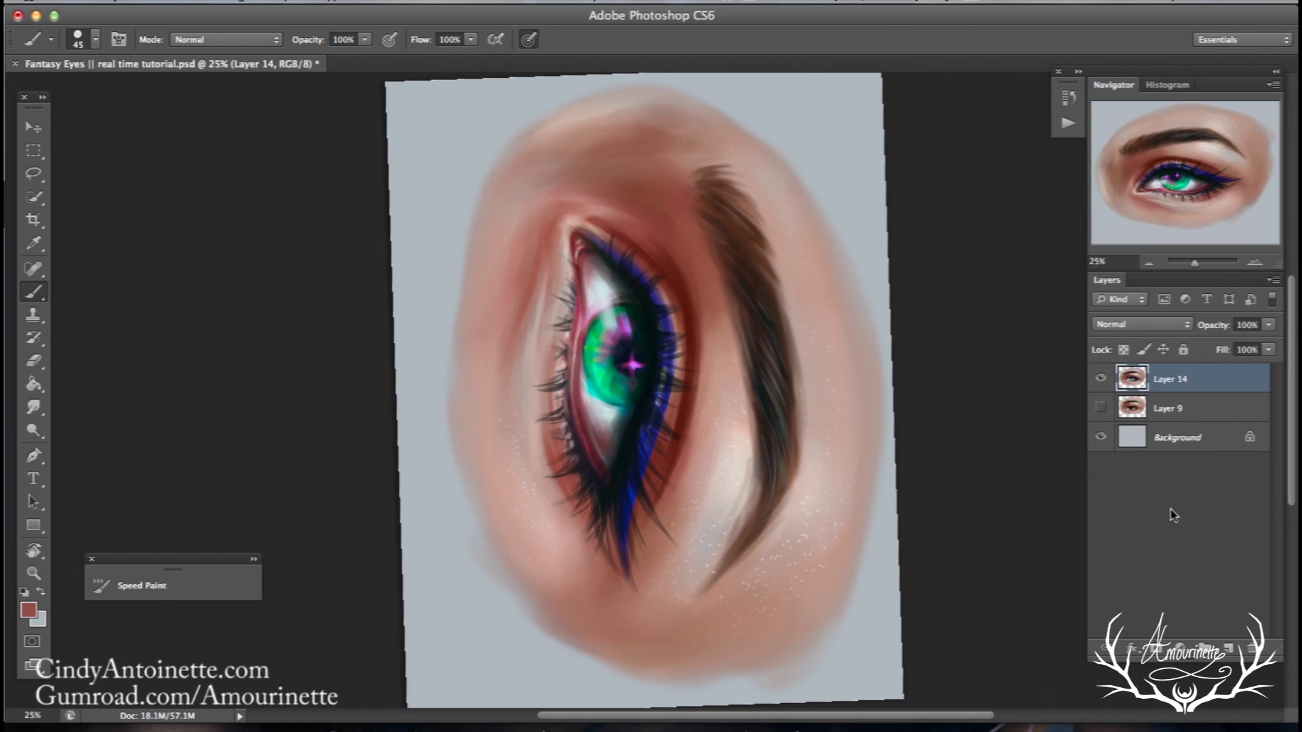
{"action": "left_click", "coordinate": [1229, 648]}
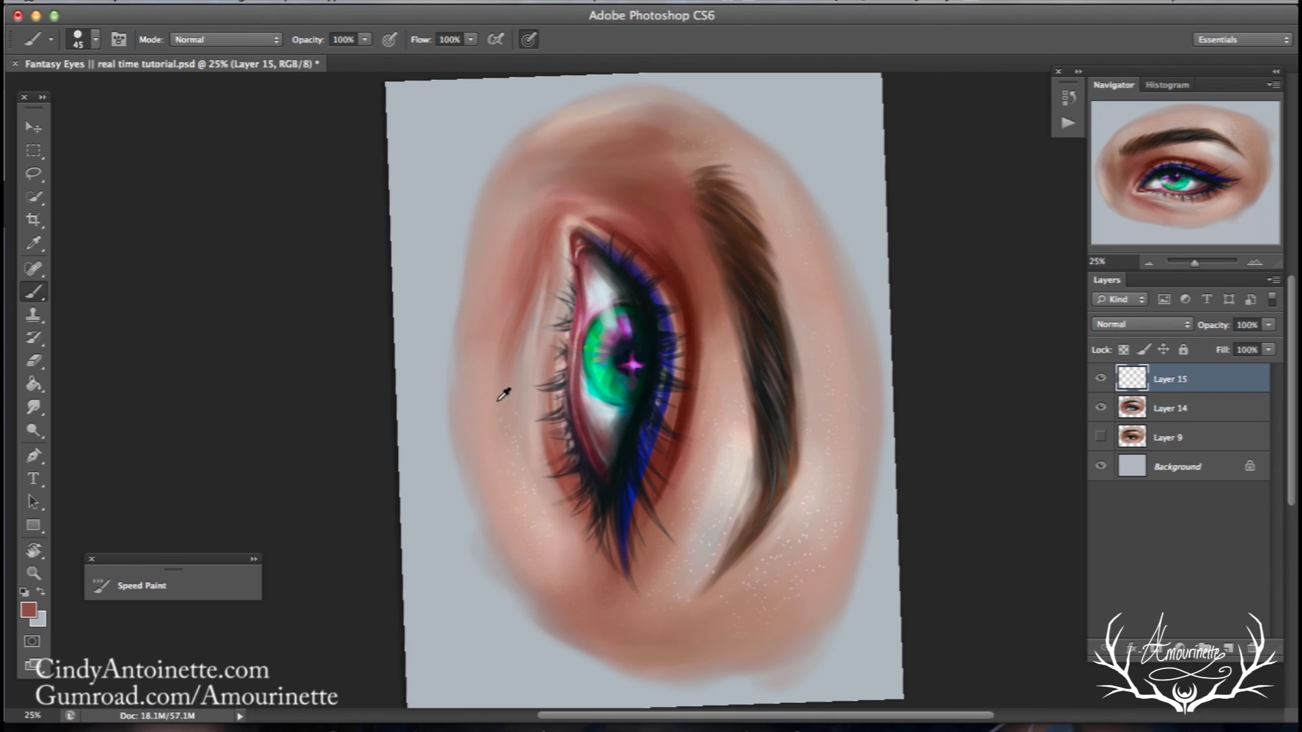
- Sample a pale highlight colour from the brow bone and return the canvas rotation to 0° for painting
{"action": "left_click", "coordinate": [735, 511], "text": "alt"}
{"action": "key", "text": "r"}
{"action": "left_click_drag", "start_coordinate": [100, 413], "coordinate": [200, 436]}
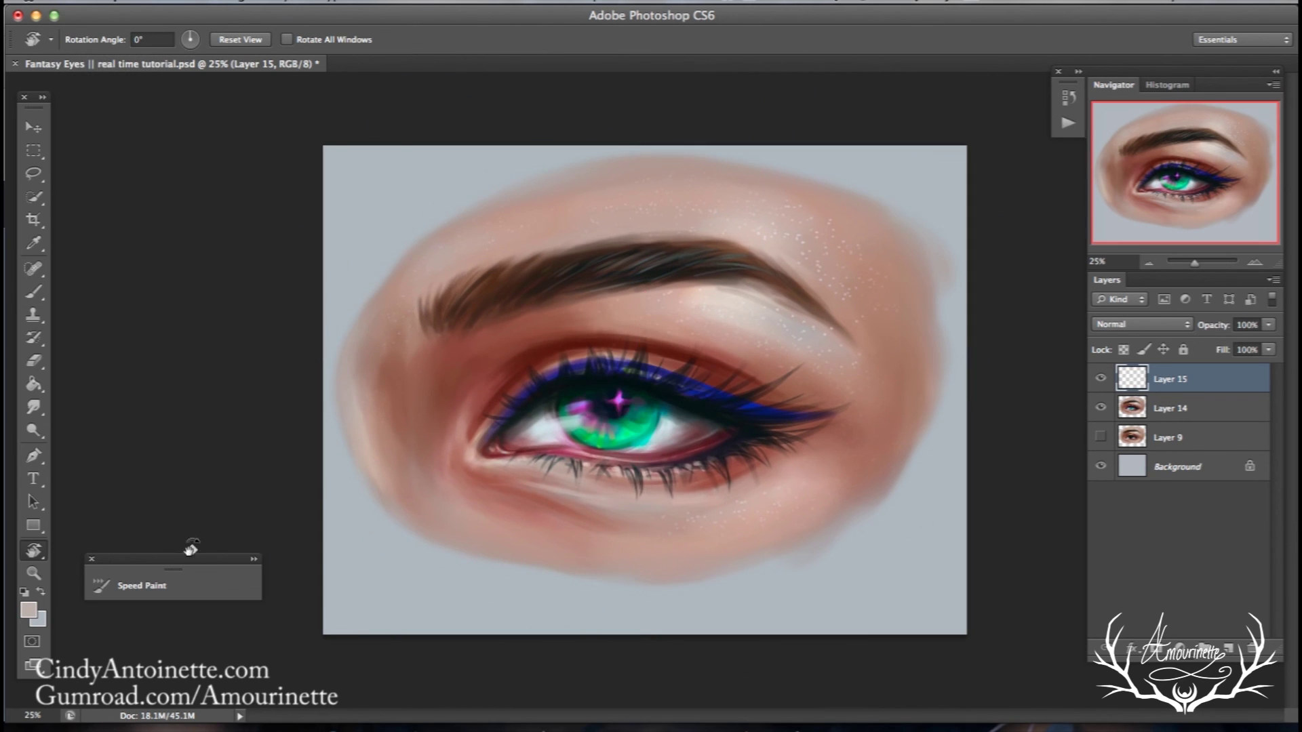
{"action": "left_click", "coordinate": [34, 292]}
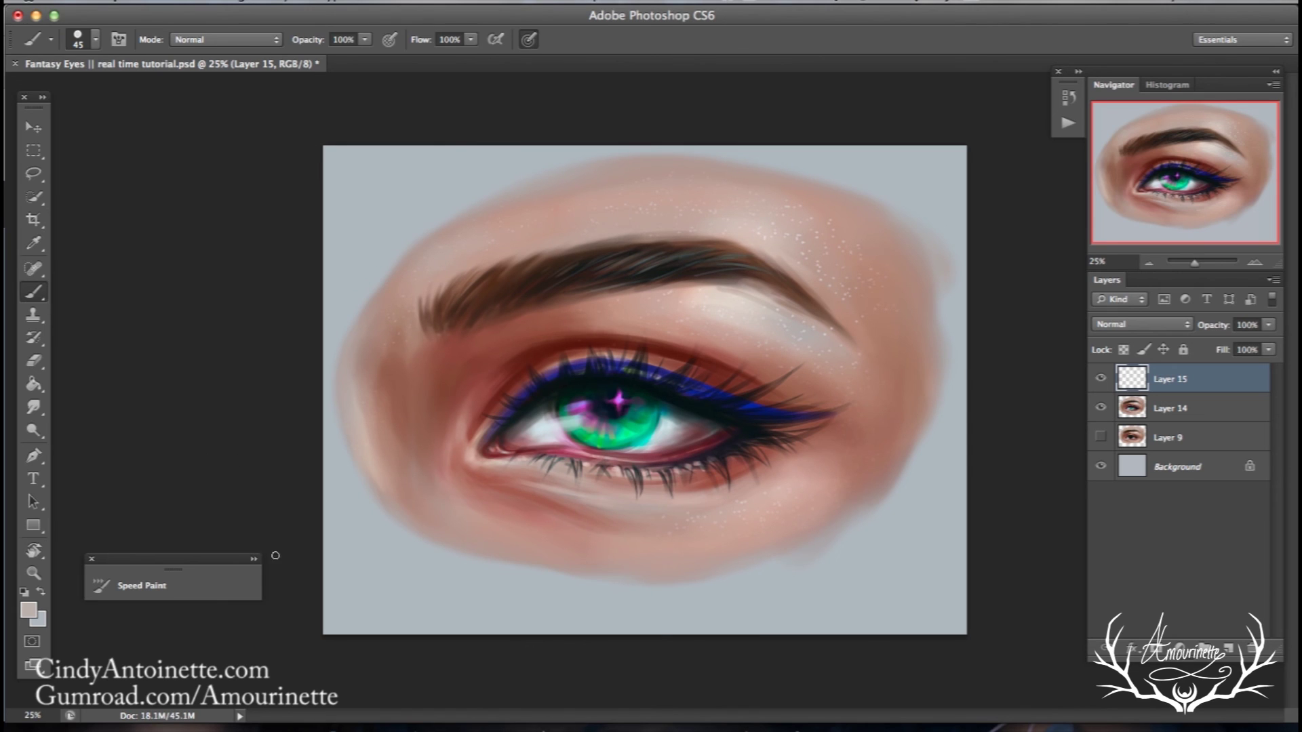
- Choose the glowing star brush from the Speed Paint effects set and size it to 157 px
{"action": "left_click", "coordinate": [254, 559]}
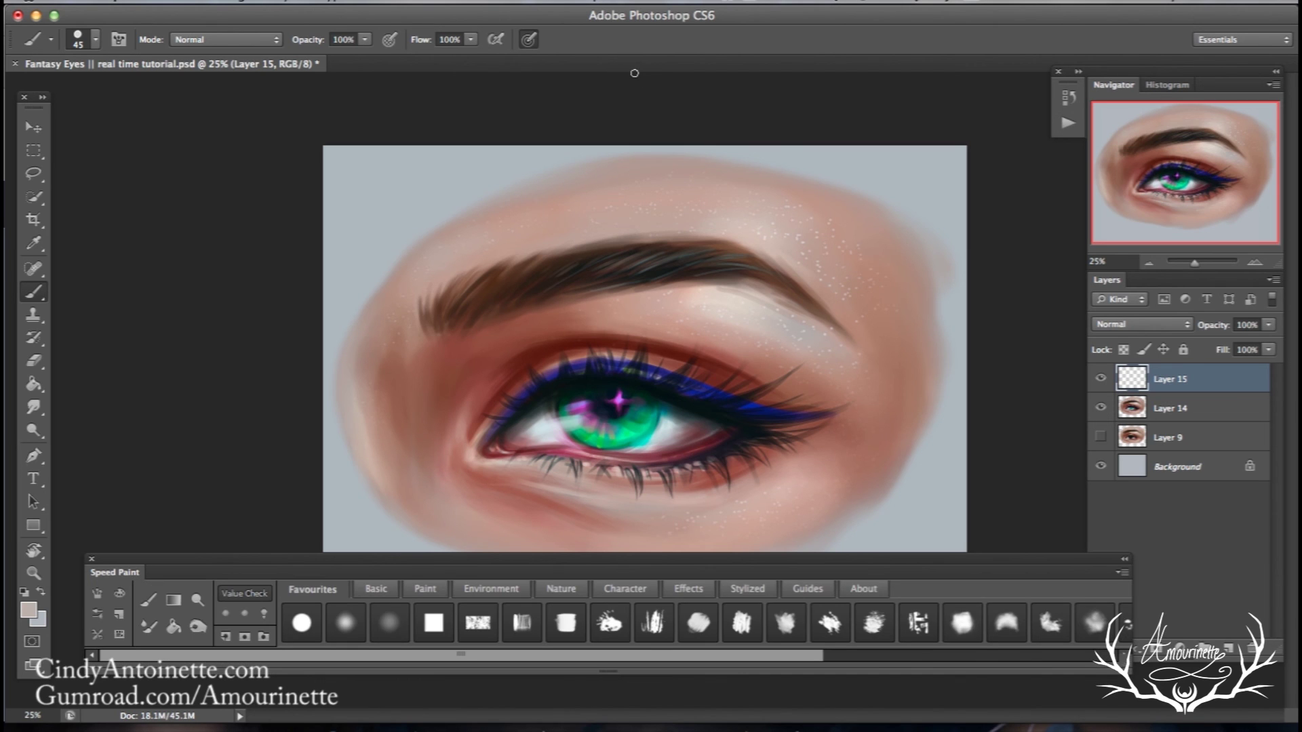
{"action": "left_click", "coordinate": [686, 589]}
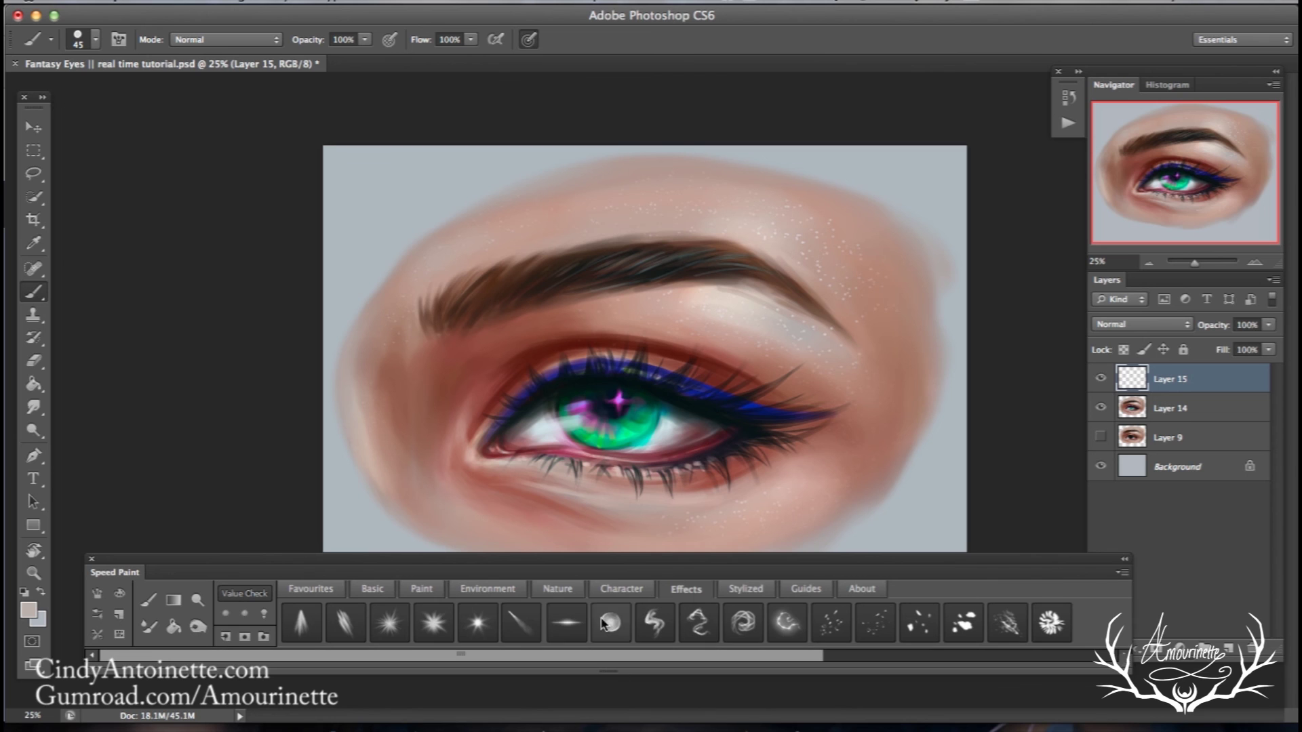
{"action": "left_click", "coordinate": [478, 624]}
{"action": "left_click", "coordinate": [1124, 559]}
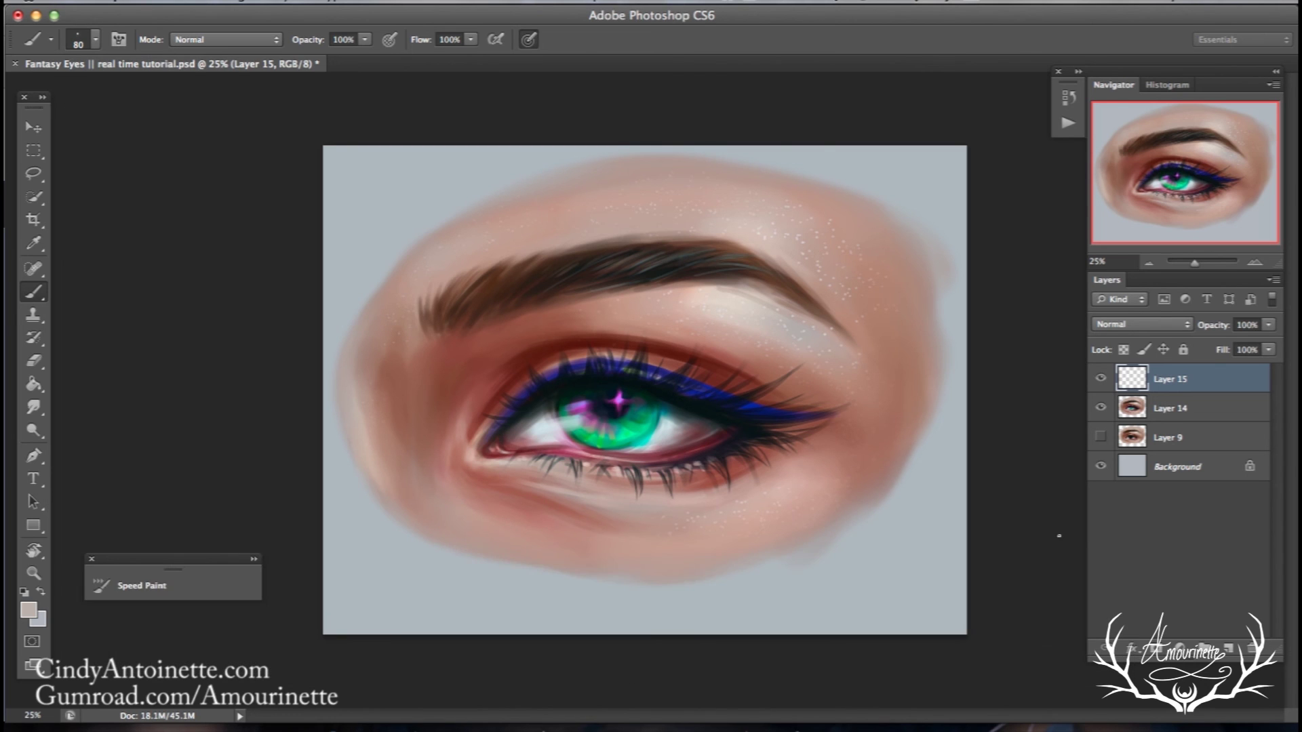
{"action": "right_click", "coordinate": [726, 402]}
{"action": "left_click", "coordinate": [860, 315]}
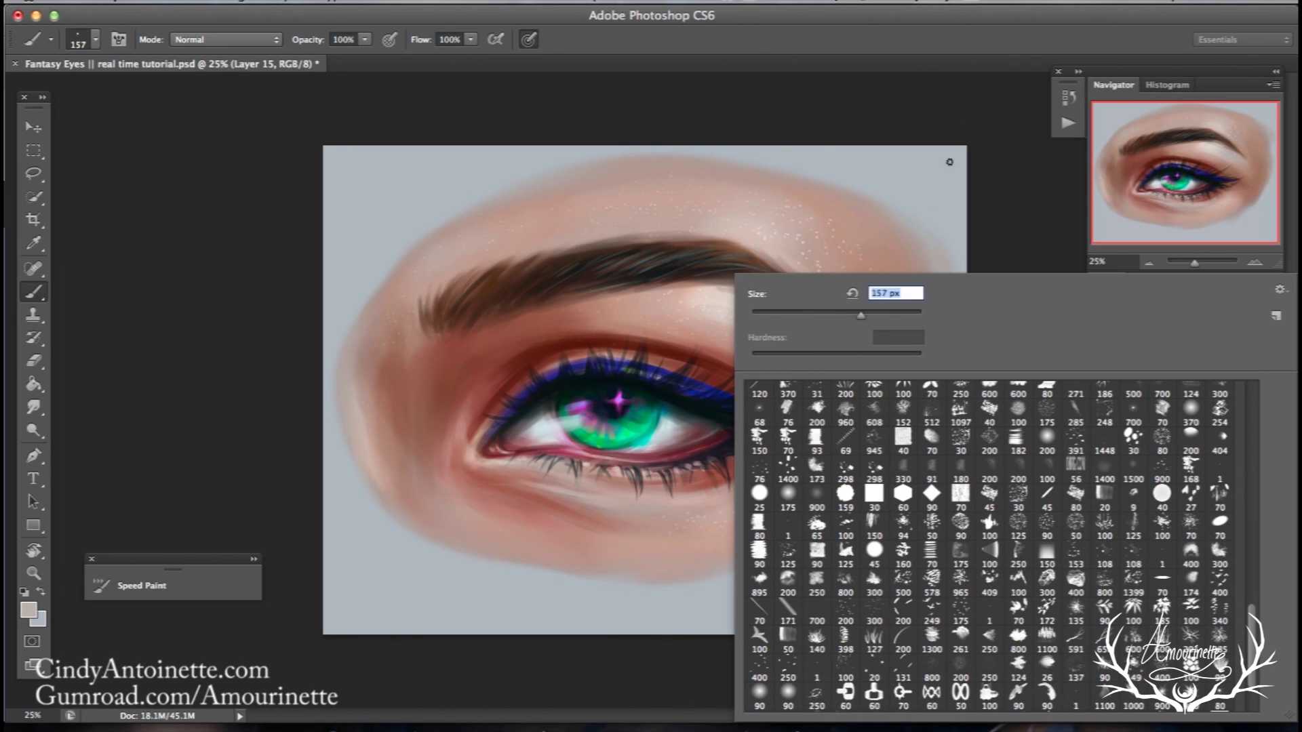
{"action": "left_click", "coordinate": [968, 103]}
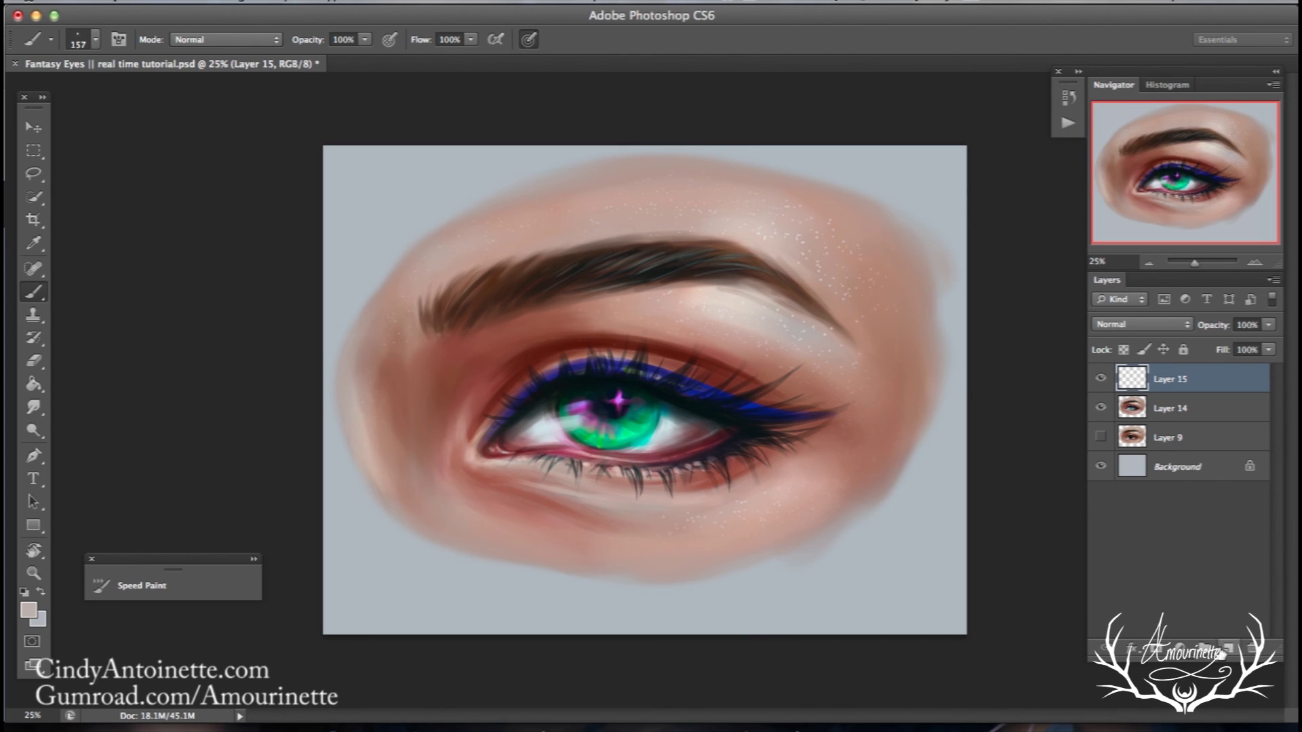
- Add a new layer above Layer 15 and dab pale sparkles on the outer lashes and eyeliner wing with the star brush at 405 px
{"action": "left_click", "coordinate": [1230, 646]}
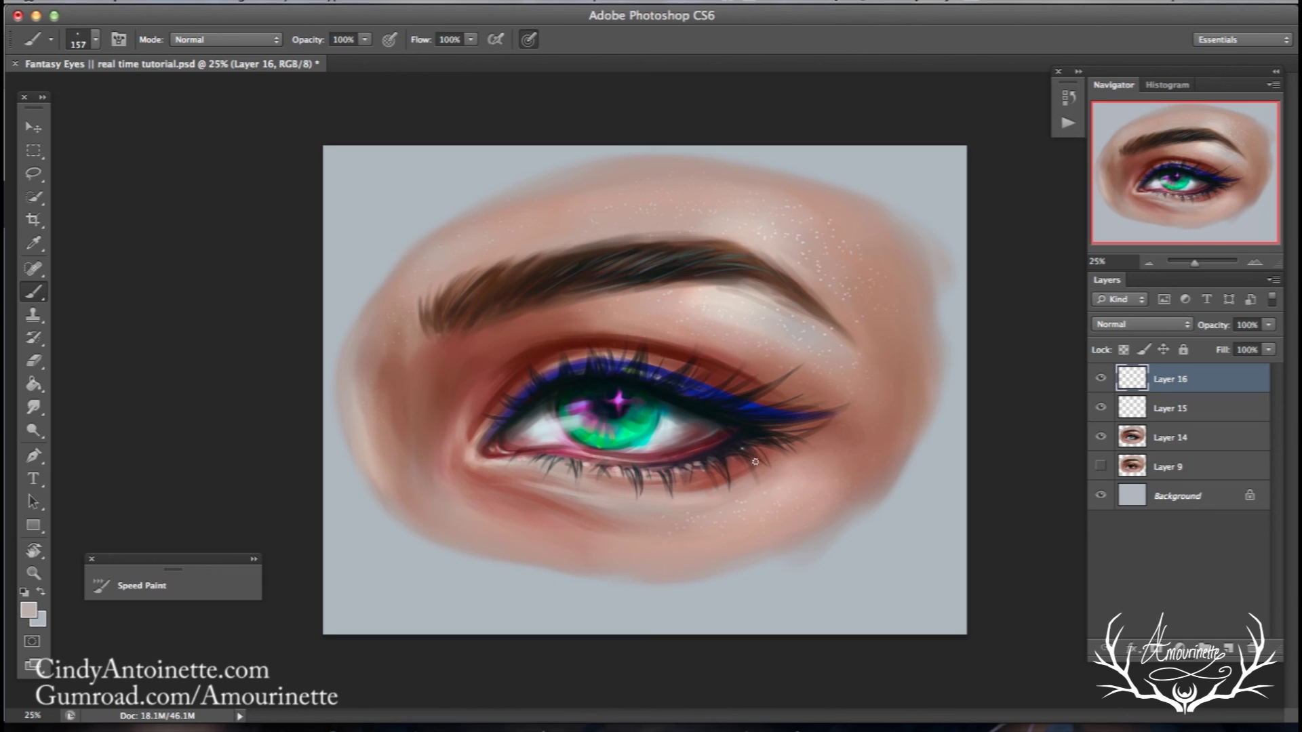
{"action": "right_click", "coordinate": [825, 351]}
{"action": "left_click", "coordinate": [897, 313]}
{"action": "left_click", "coordinate": [1021, 205]}
{"action": "left_click", "coordinate": [767, 438]}
{"action": "left_click", "coordinate": [839, 407]}
{"action": "left_click", "coordinate": [771, 384]}
{"action": "left_click", "coordinate": [788, 417]}
{"action": "left_click", "coordinate": [728, 473]}
{"action": "left_click", "coordinate": [720, 458]}
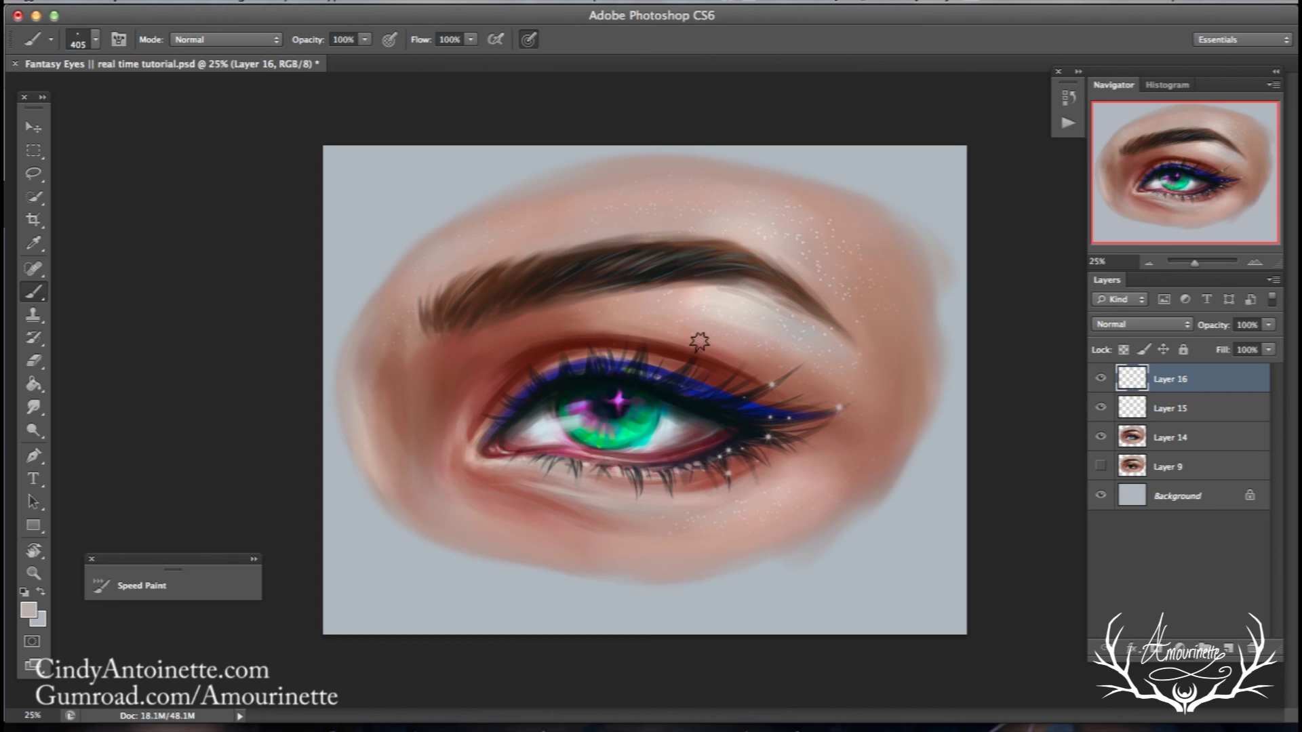
{"action": "left_click", "coordinate": [681, 374]}
- Reduce the star brush to 178 px and dab small sparkles along the upper lashes on Layer 16
{"action": "right_click", "coordinate": [749, 383]}
{"action": "left_click_drag", "start_coordinate": [841, 316], "coordinate": [871, 329]}
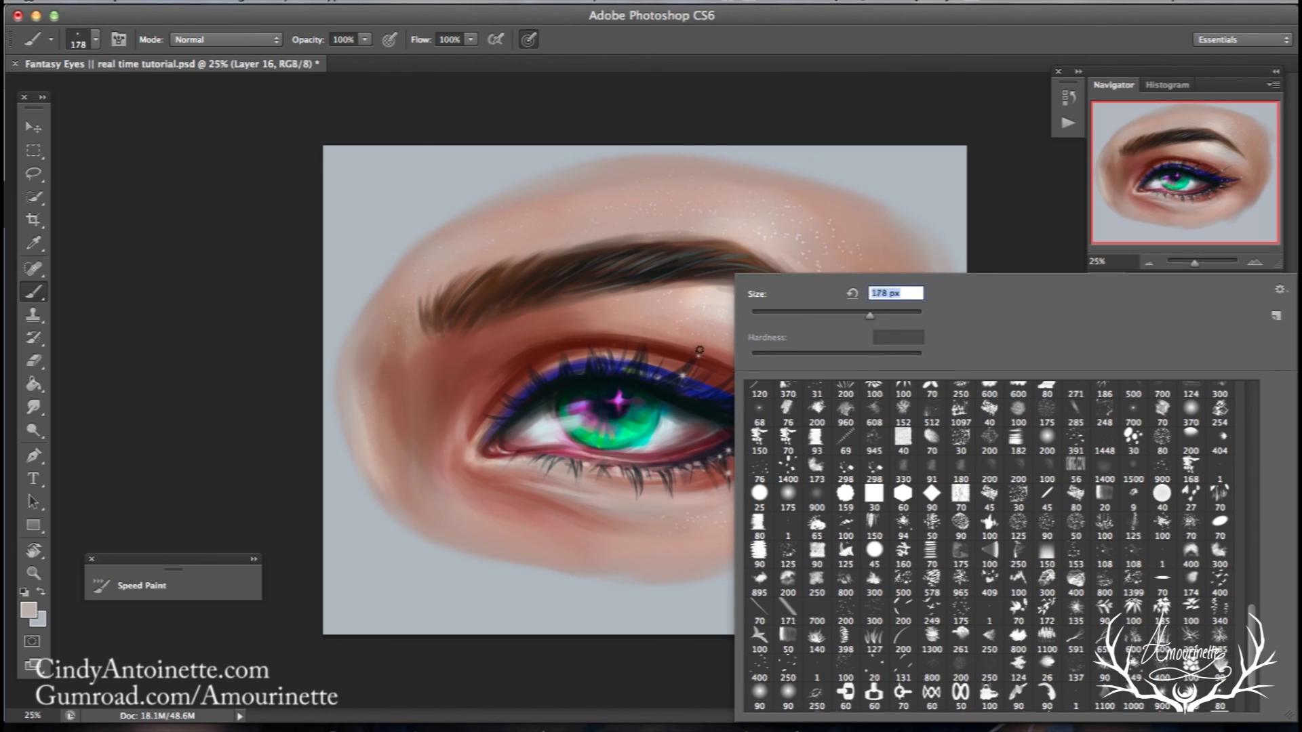
{"action": "left_click", "coordinate": [563, 353]}
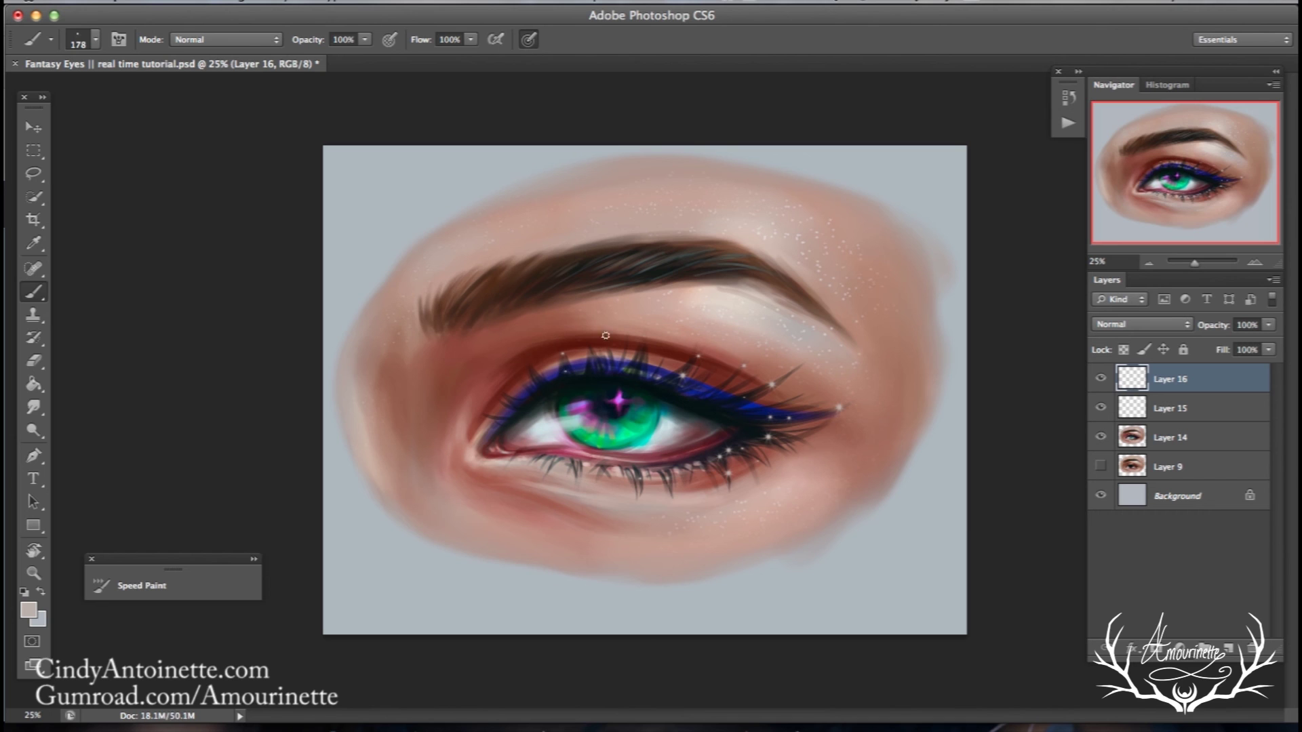
- Enlarge the star brush to 342 px and erase excess sparkles around the lower outer lashes with the Eraser
{"action": "right_click", "coordinate": [707, 355]}
{"action": "left_click_drag", "start_coordinate": [871, 330], "coordinate": [892, 330]}
{"action": "key", "text": "Return"}
{"action": "left_click", "coordinate": [44, 361]}
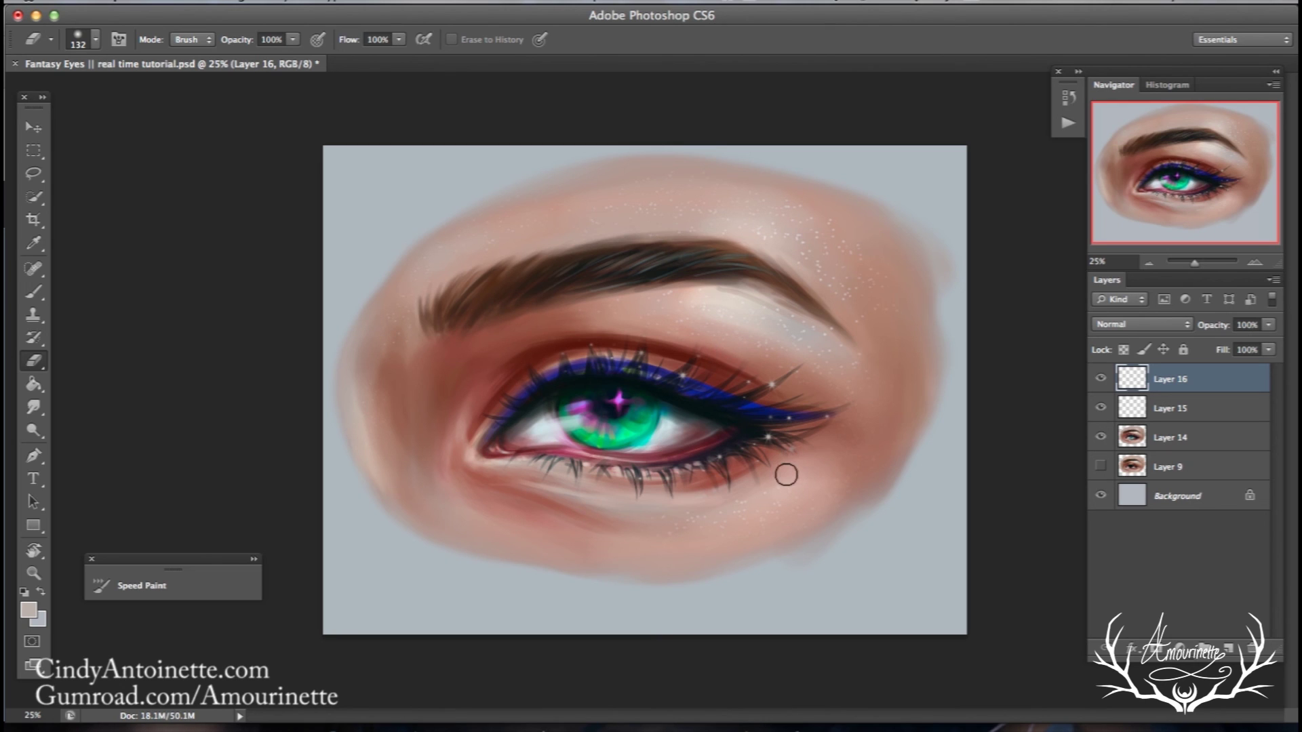
- Add a new layer above Layer 16 and set its blending mode to Color Dodge
{"action": "left_click", "coordinate": [34, 430]}
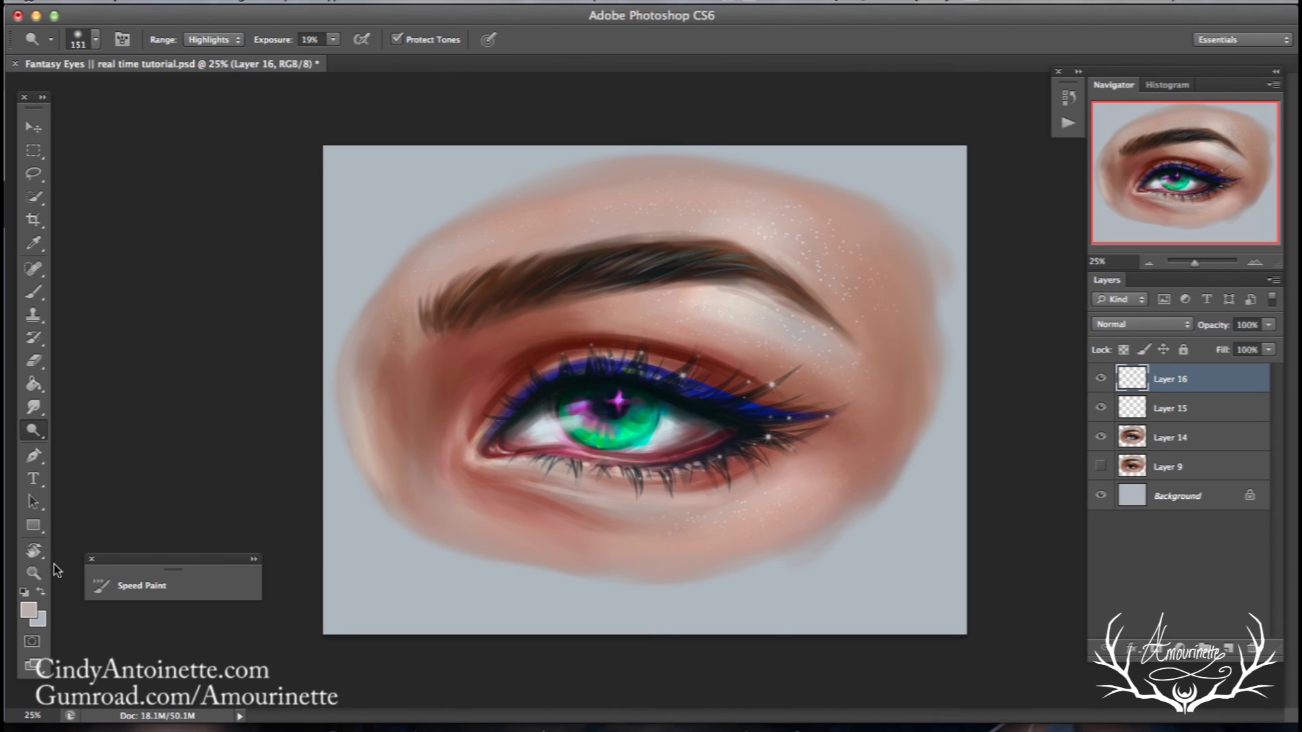
{"action": "left_click", "coordinate": [1227, 648]}
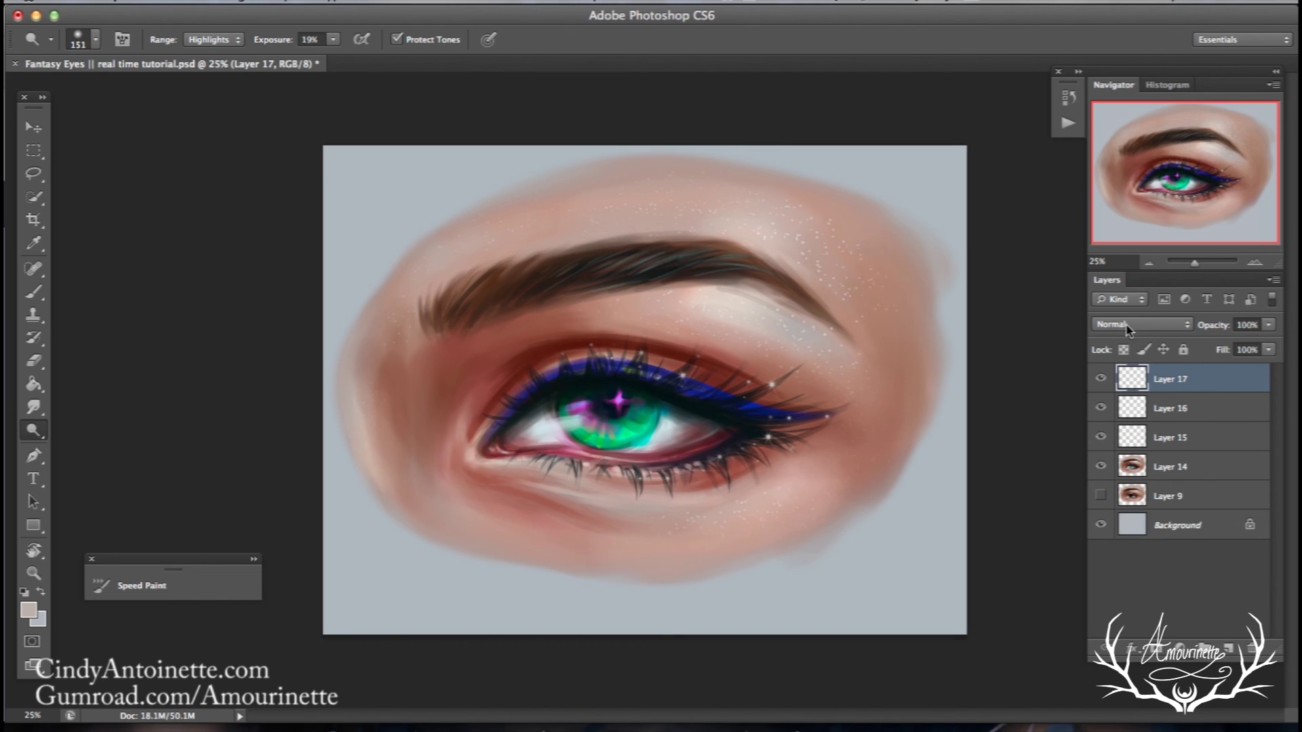
{"action": "left_click", "coordinate": [1130, 326]}
{"action": "left_click", "coordinate": [1124, 448]}
- Return to the Brush tool and set the foreground colour to a light sky blue with a hue of about 195°
{"action": "left_click", "coordinate": [34, 291]}
{"action": "left_click", "coordinate": [29, 610]}
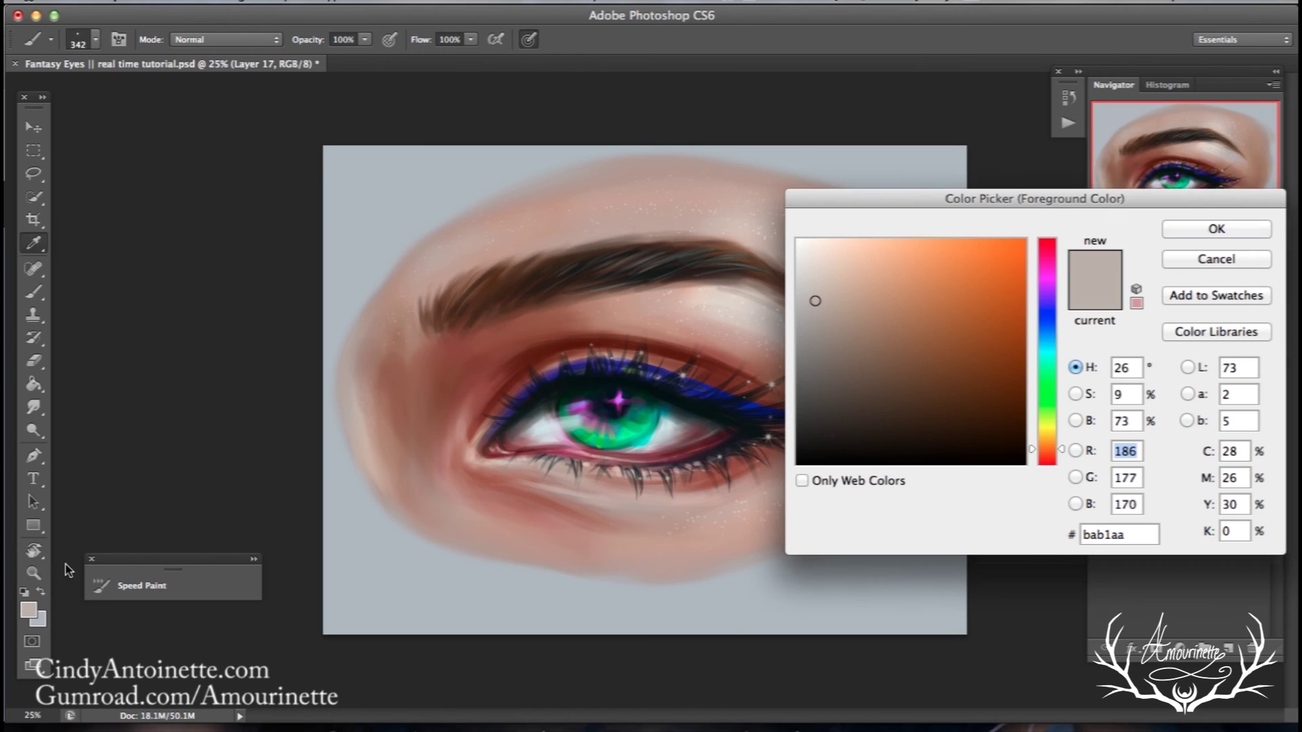
{"action": "left_click", "coordinate": [1043, 344]}
{"action": "left_click_drag", "start_coordinate": [860, 272], "coordinate": [869, 263]}
{"action": "left_click", "coordinate": [862, 256]}
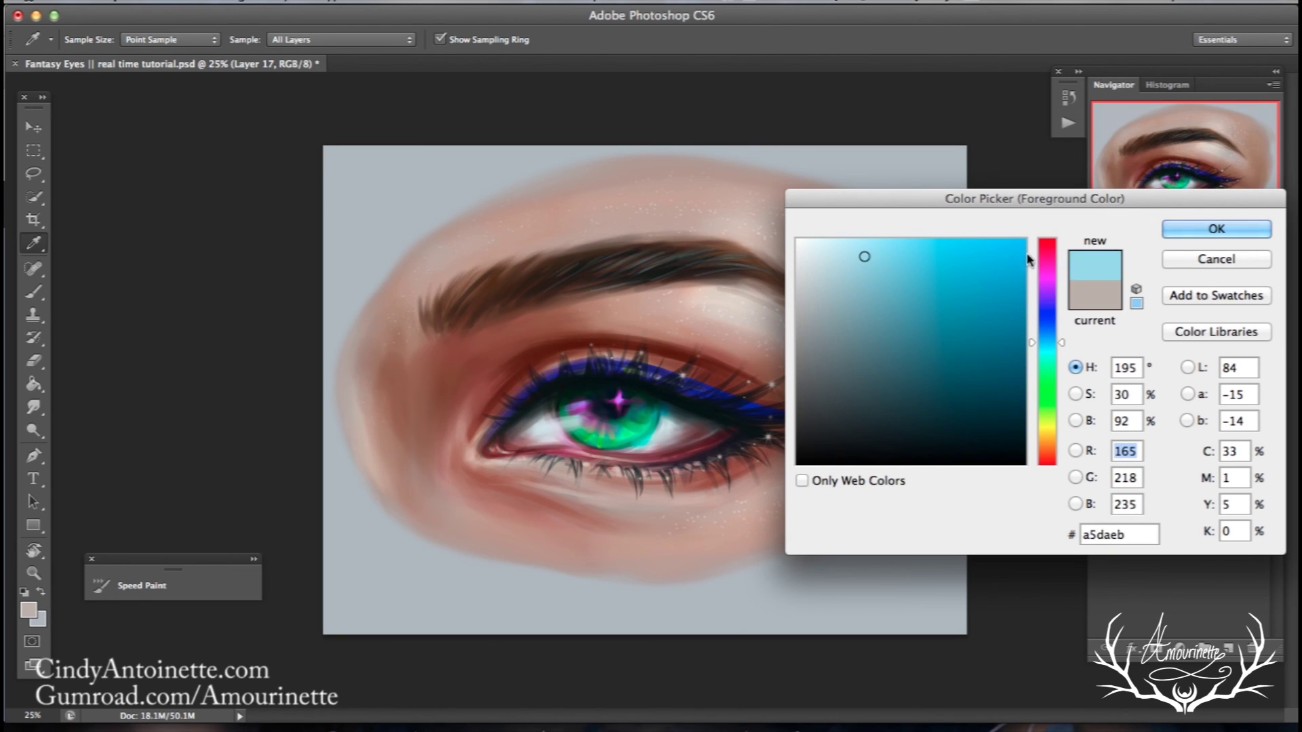
{"action": "left_click", "coordinate": [889, 263]}
{"action": "left_click", "coordinate": [1200, 230]}
- Choose a soft round brush and set its Transfer opacity control to Pen Pressure
{"action": "right_click", "coordinate": [627, 278]}
{"action": "left_click", "coordinate": [118, 39]}
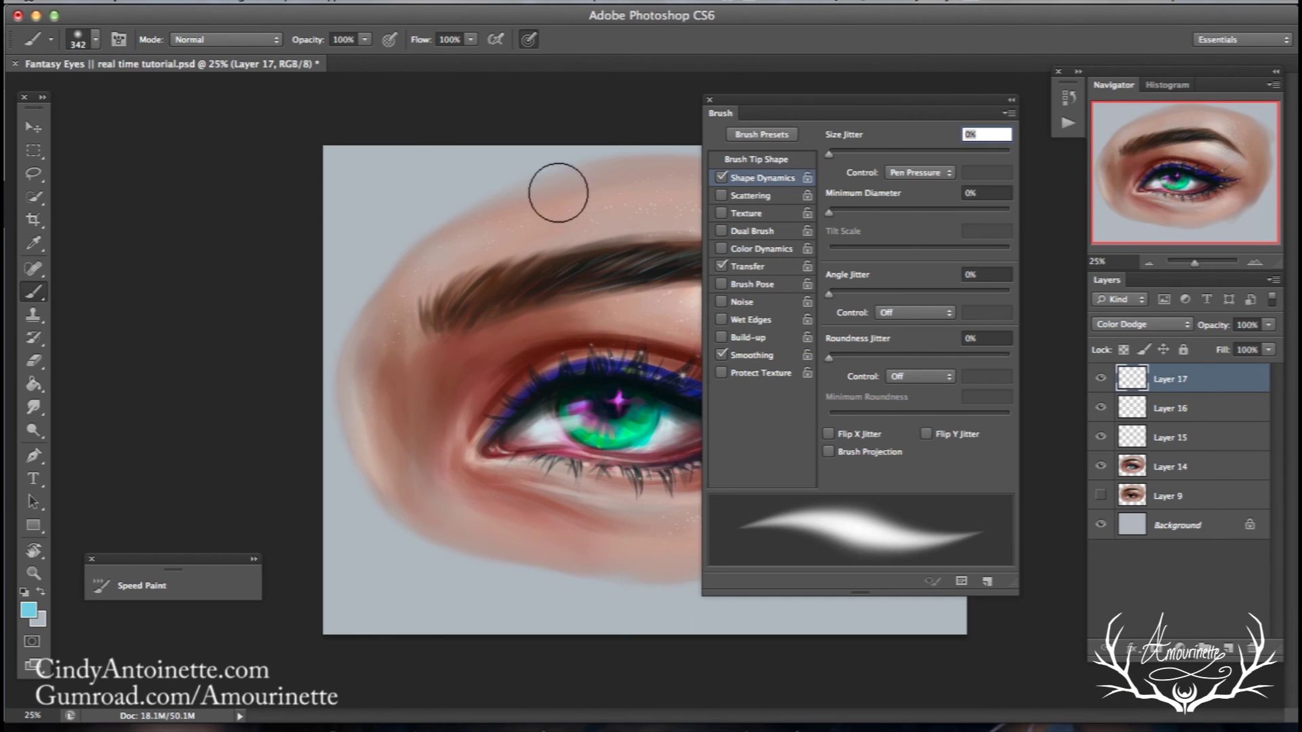
{"action": "left_click", "coordinate": [753, 266]}
{"action": "left_click", "coordinate": [911, 172]}
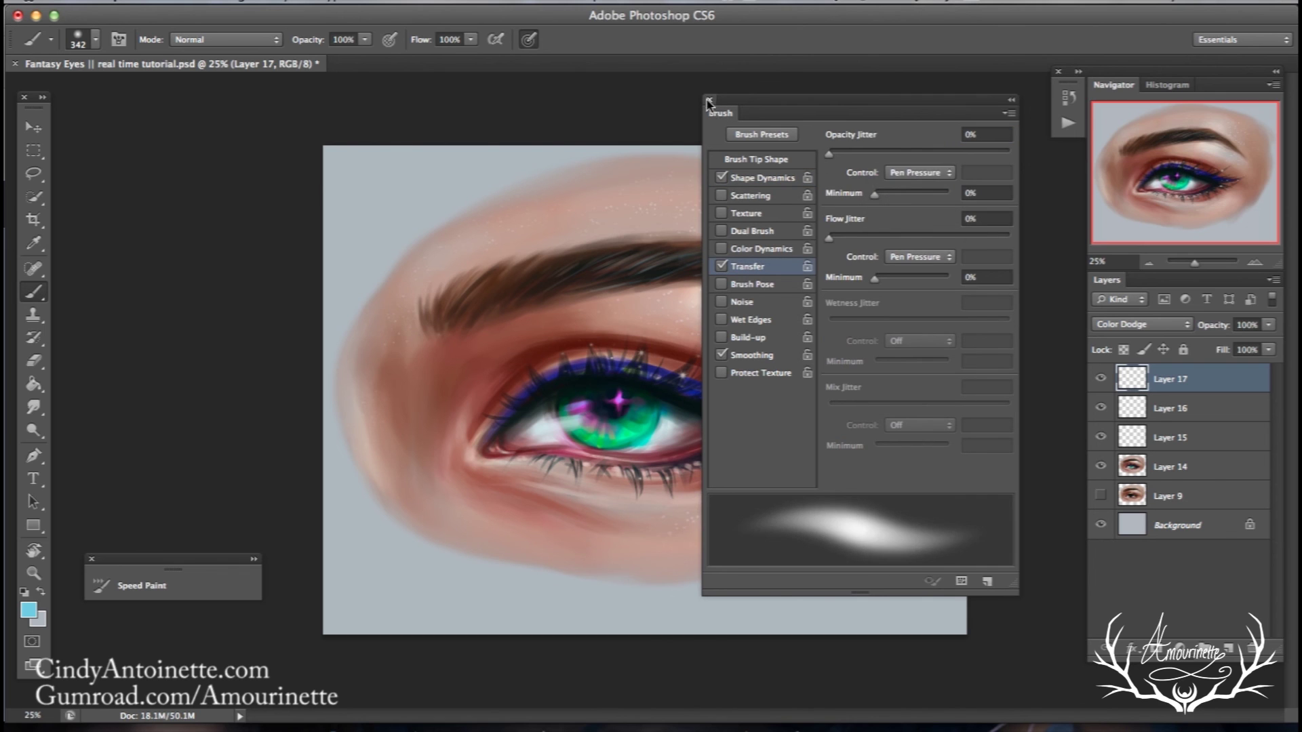
{"action": "left_click", "coordinate": [709, 99]}
- Size the soft round brush to 174 px and paint a light blue glow over the lash and eyeliner sparkles
{"action": "right_click", "coordinate": [736, 277]}
{"action": "left_click_drag", "start_coordinate": [889, 314], "coordinate": [868, 314]}
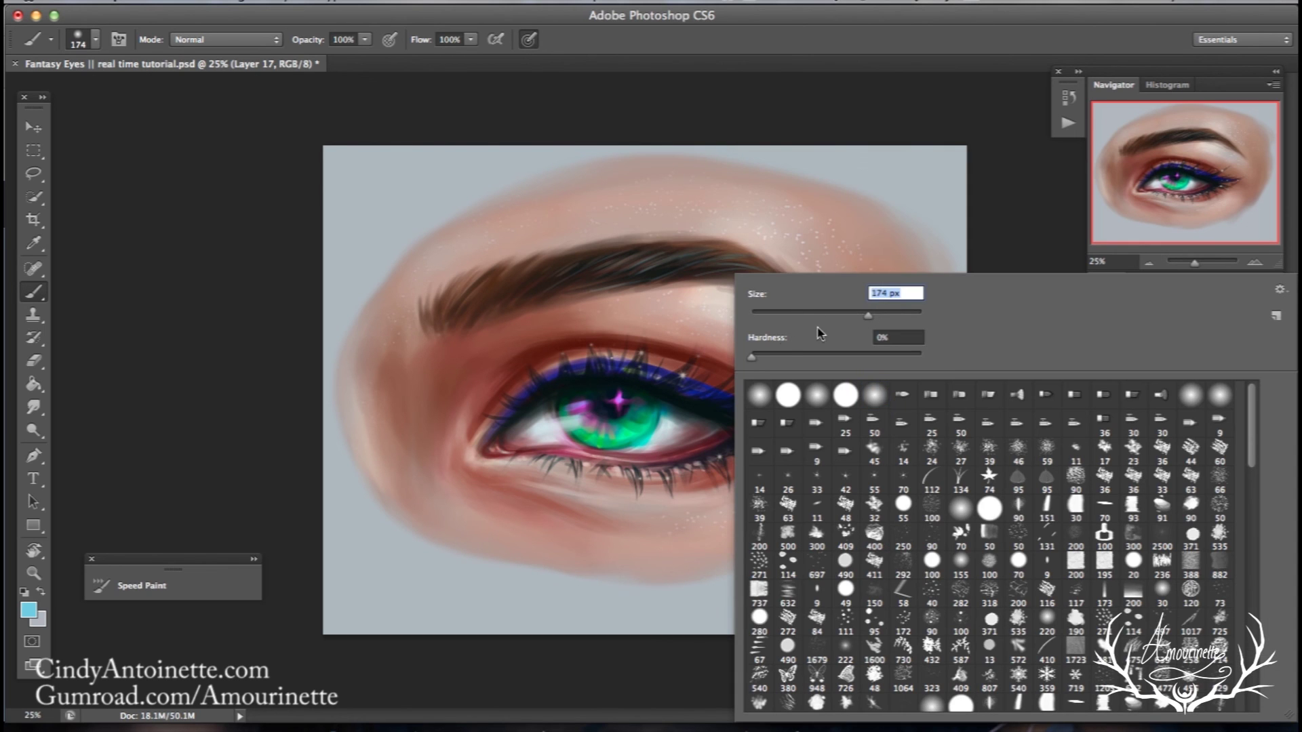
{"action": "left_click", "coordinate": [680, 373]}
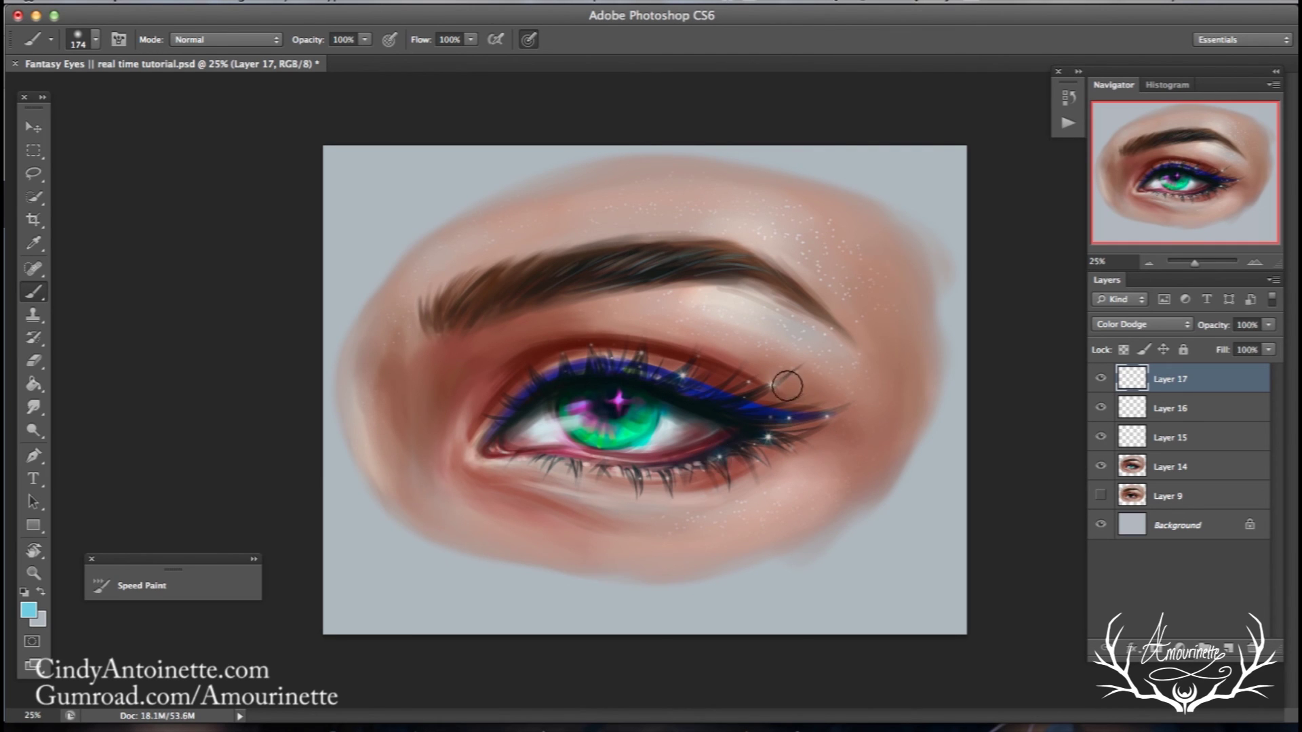
- Sample magenta from the eye, tint the sparkles with a soft glow, and reduce the brush to 102 px
{"action": "key", "text": "alt"}
{"action": "right_click", "coordinate": [742, 355]}
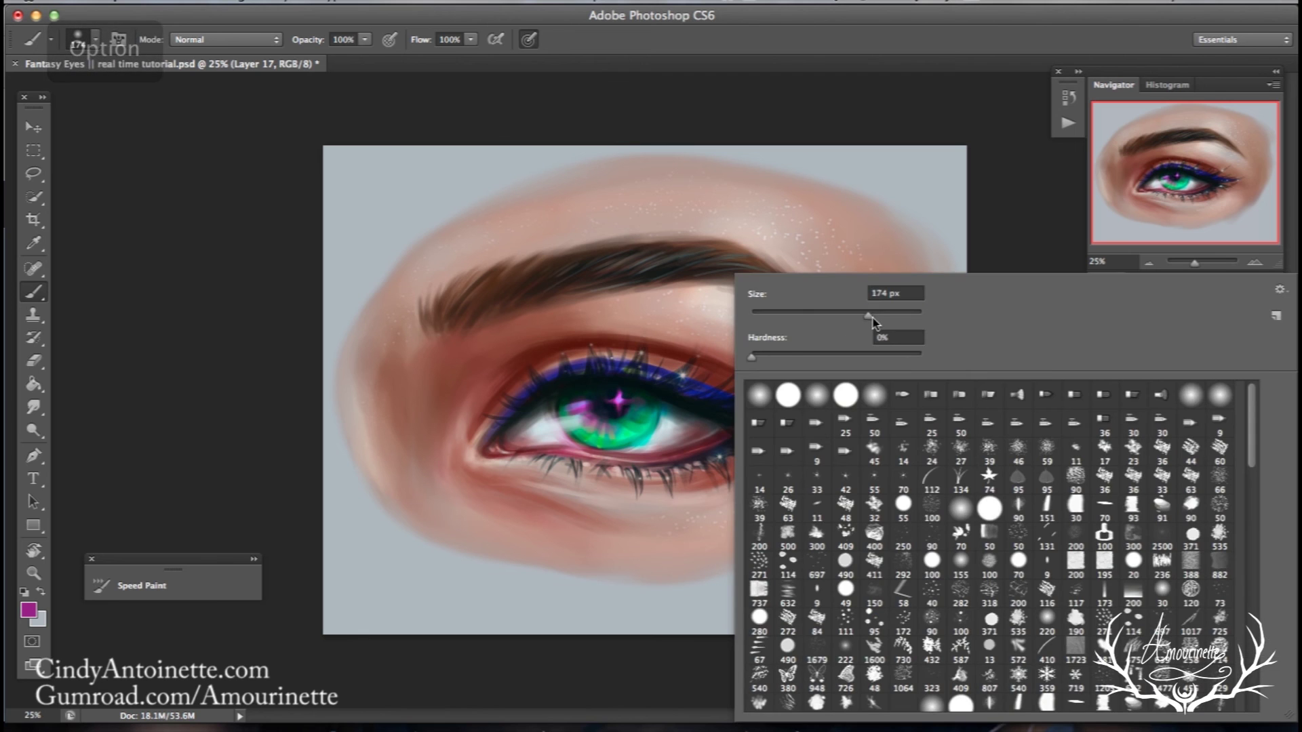
{"action": "key", "text": "Return"}
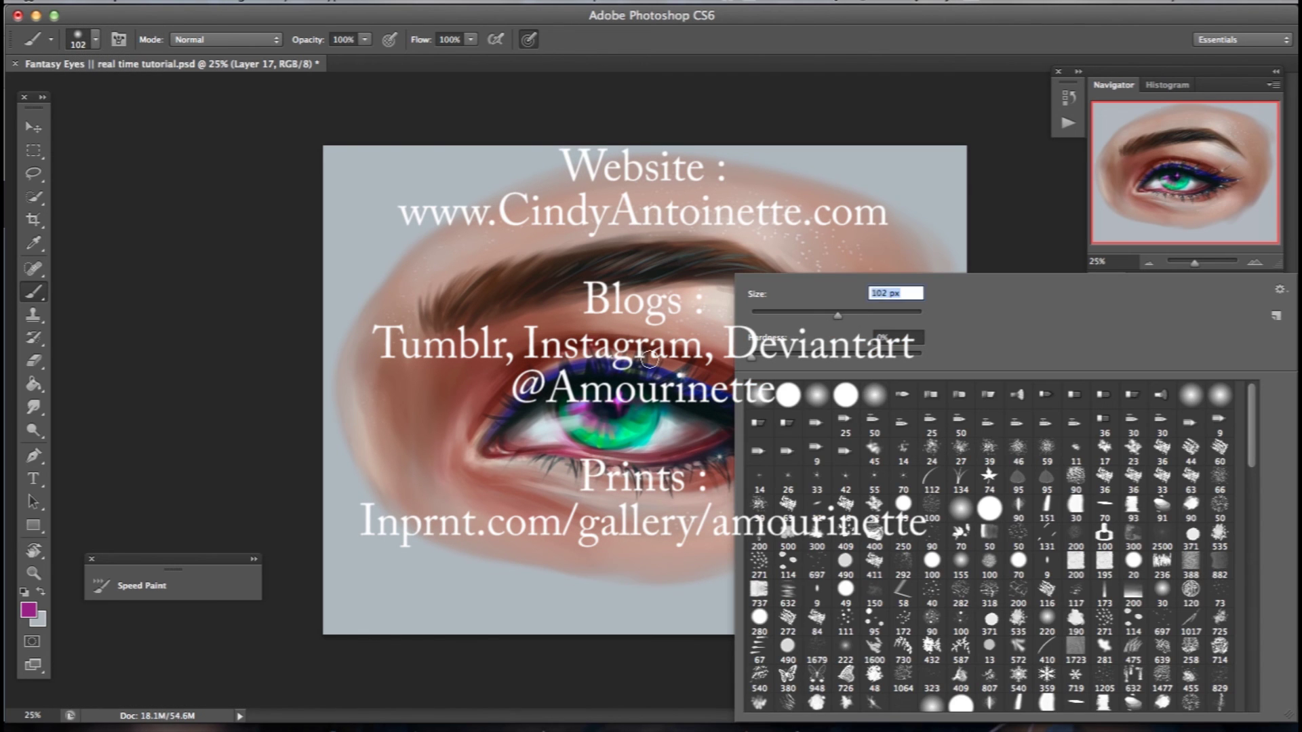
{"action": "key", "text": "Return"}
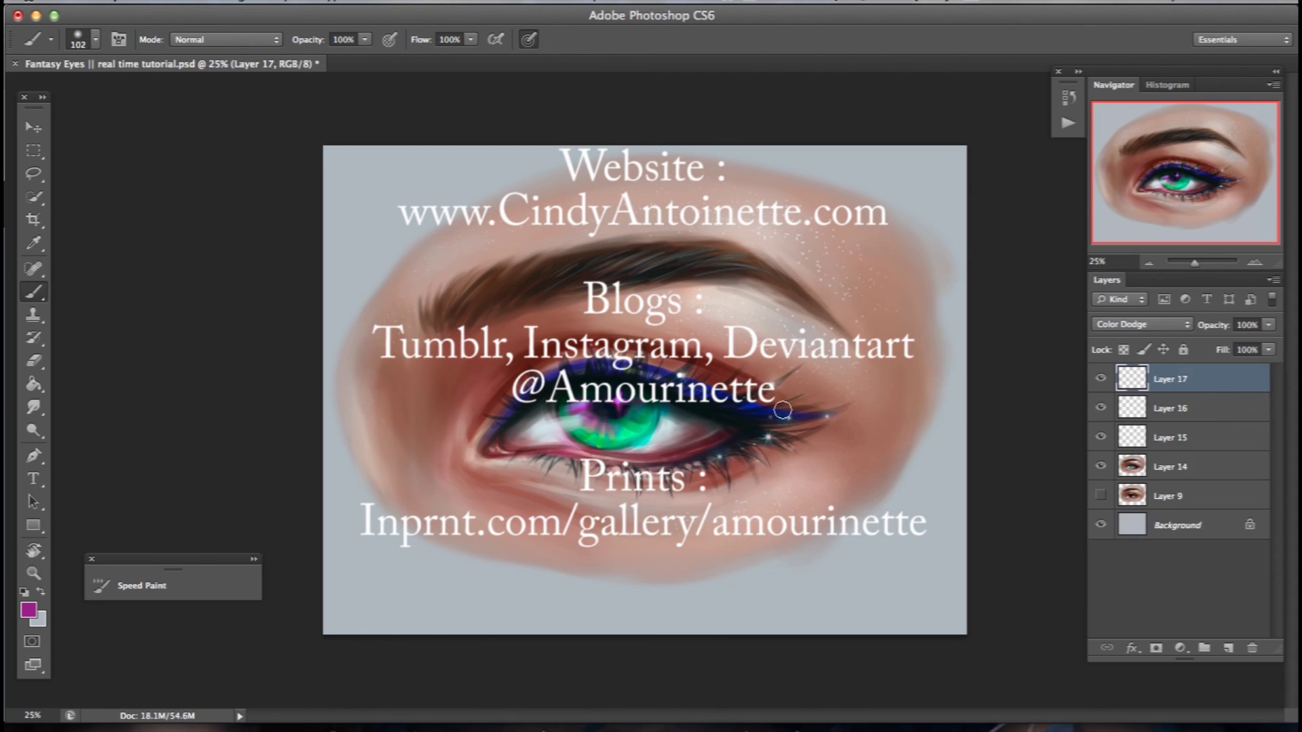